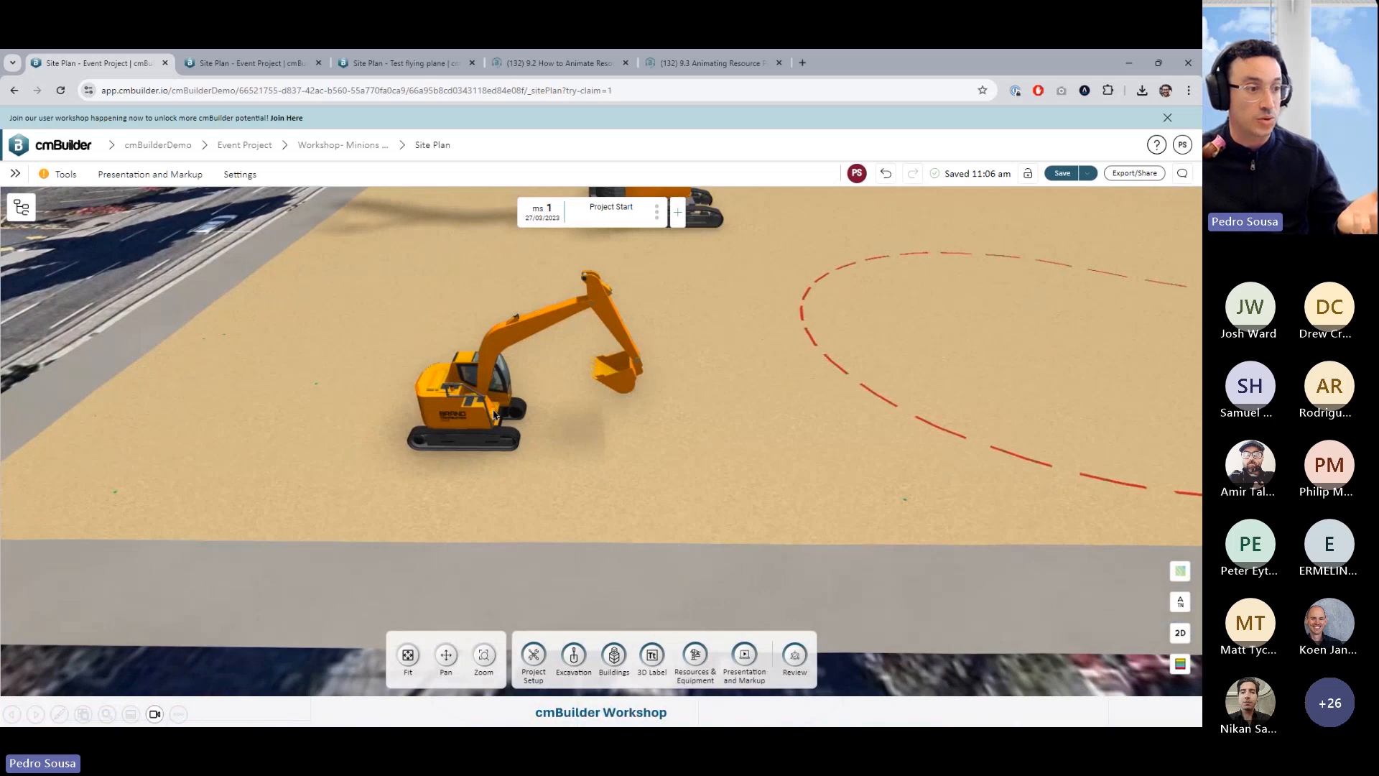
- Open the CAT 325 Medium Hydraulic Excavator's visual programming graph to examine its nodes, and close the graph and the excavator's settings
left_click(494, 414)
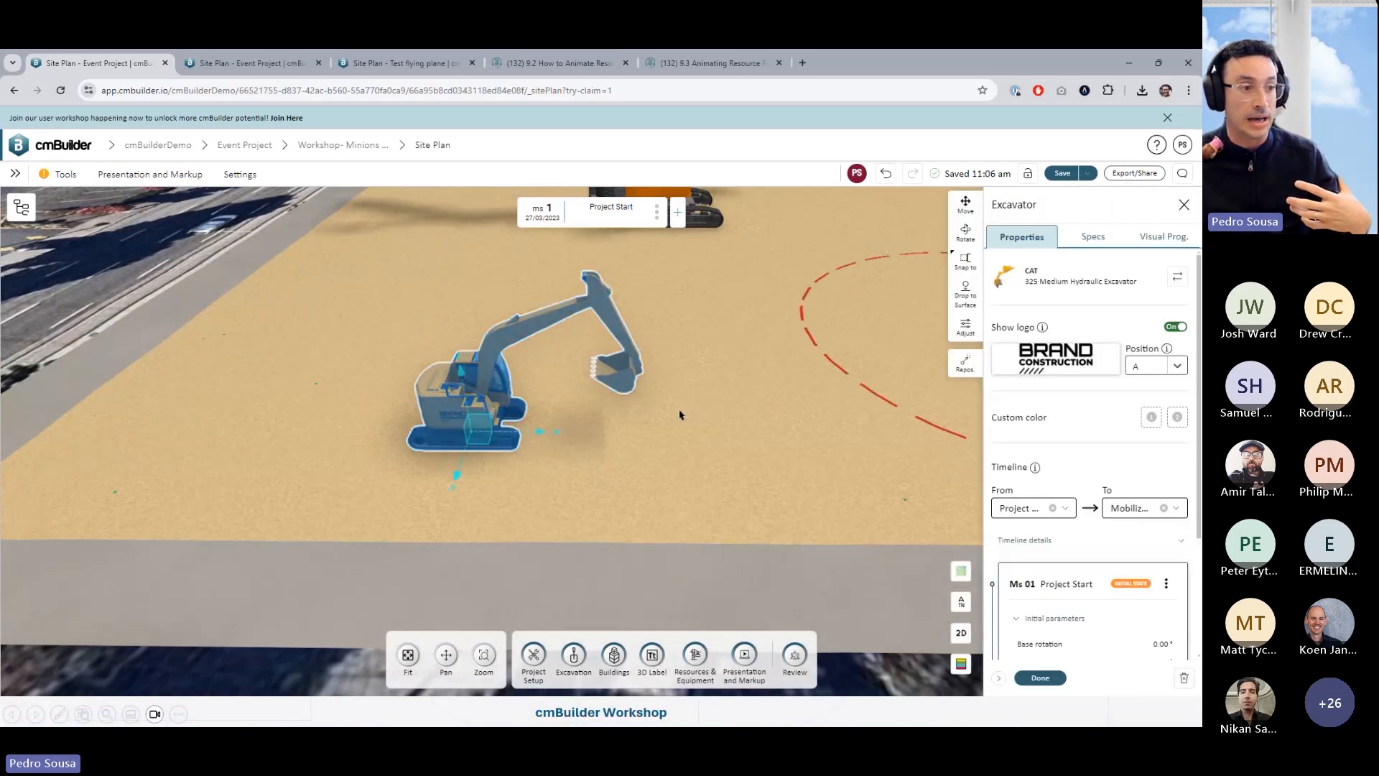
scroll(679, 415, "down", 5)
right_click_drag(664, 424, 572, 478)
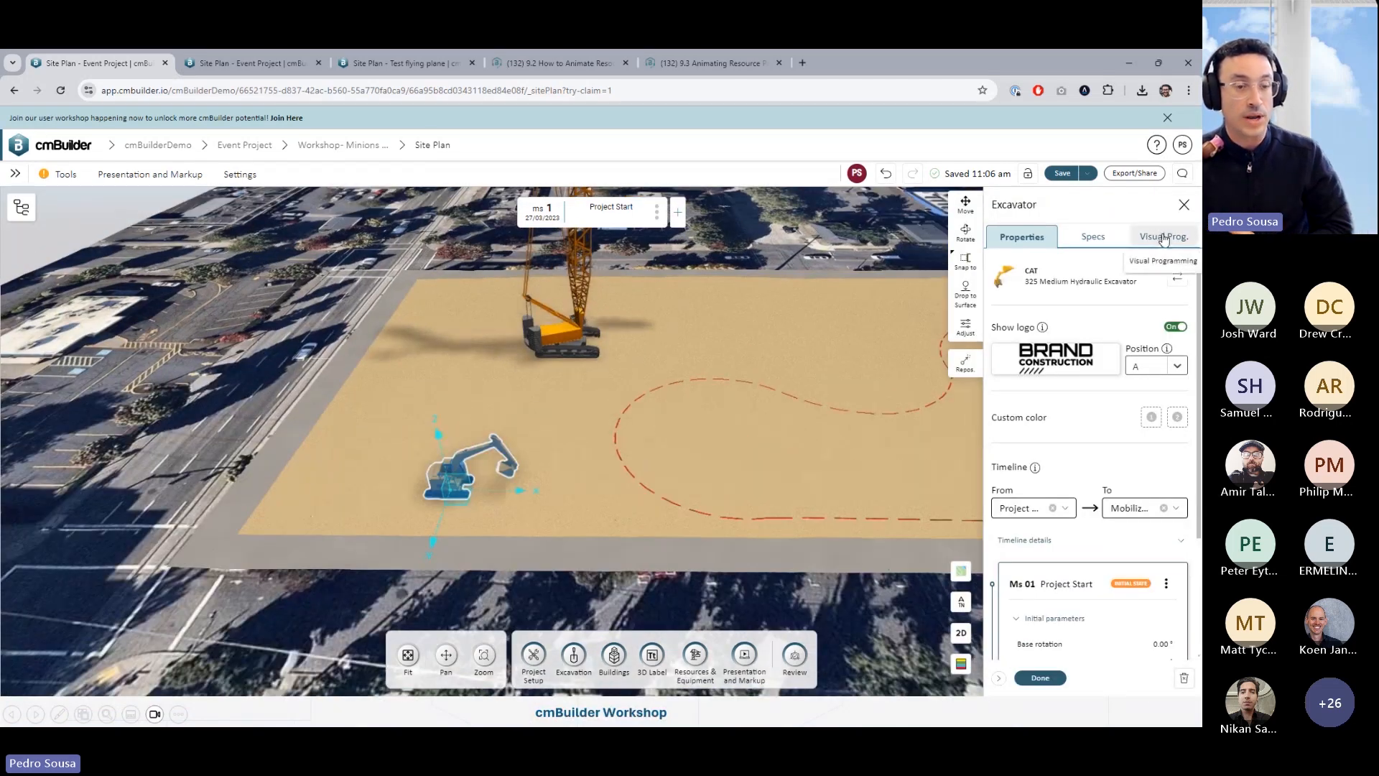
left_click(1164, 237)
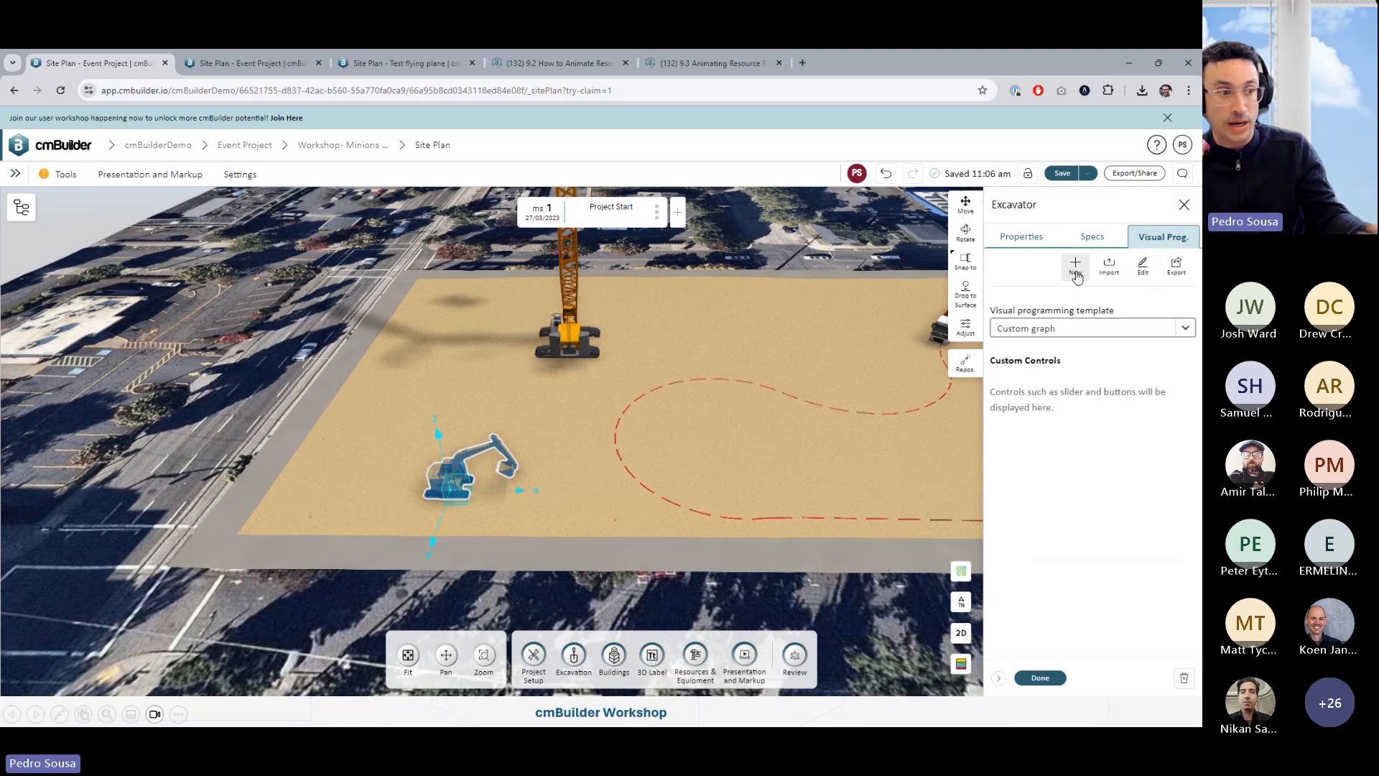
left_click(1143, 273)
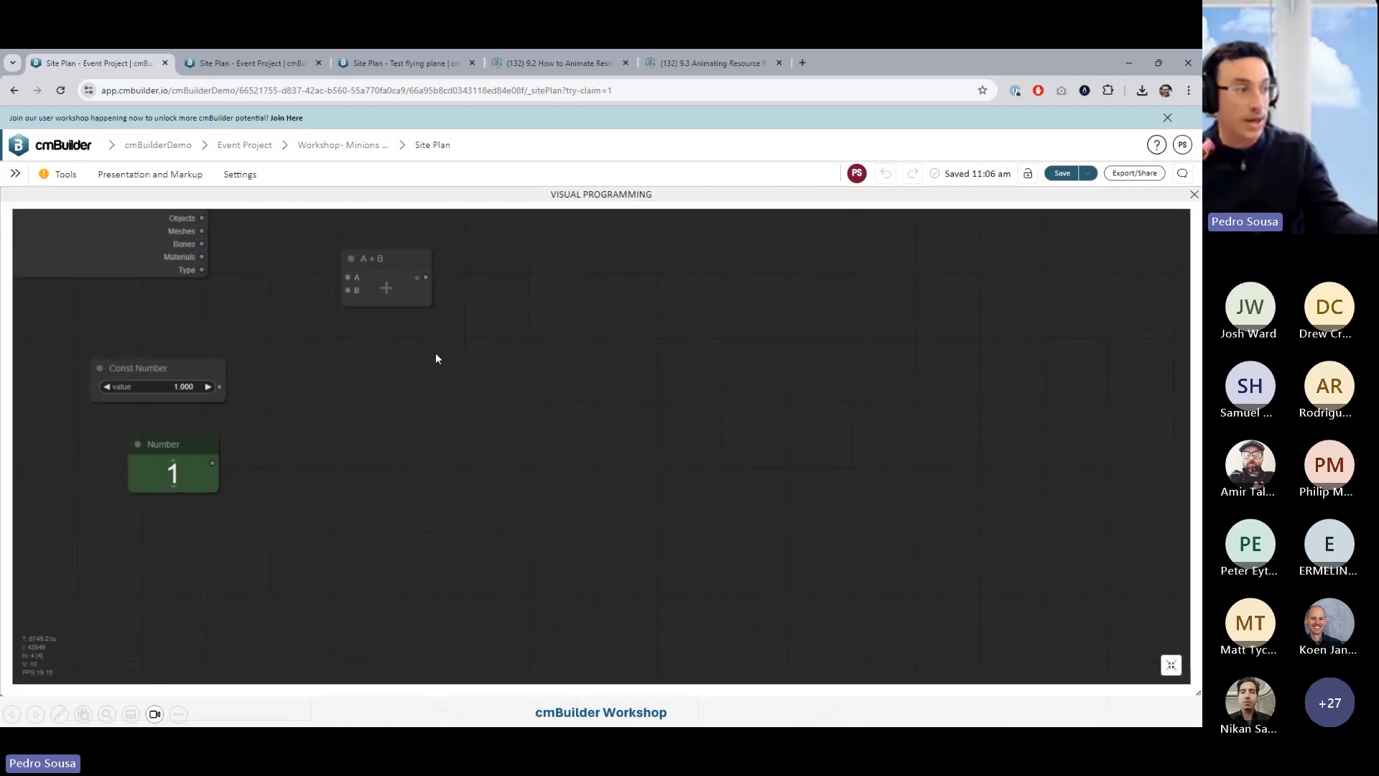
left_click(1192, 196)
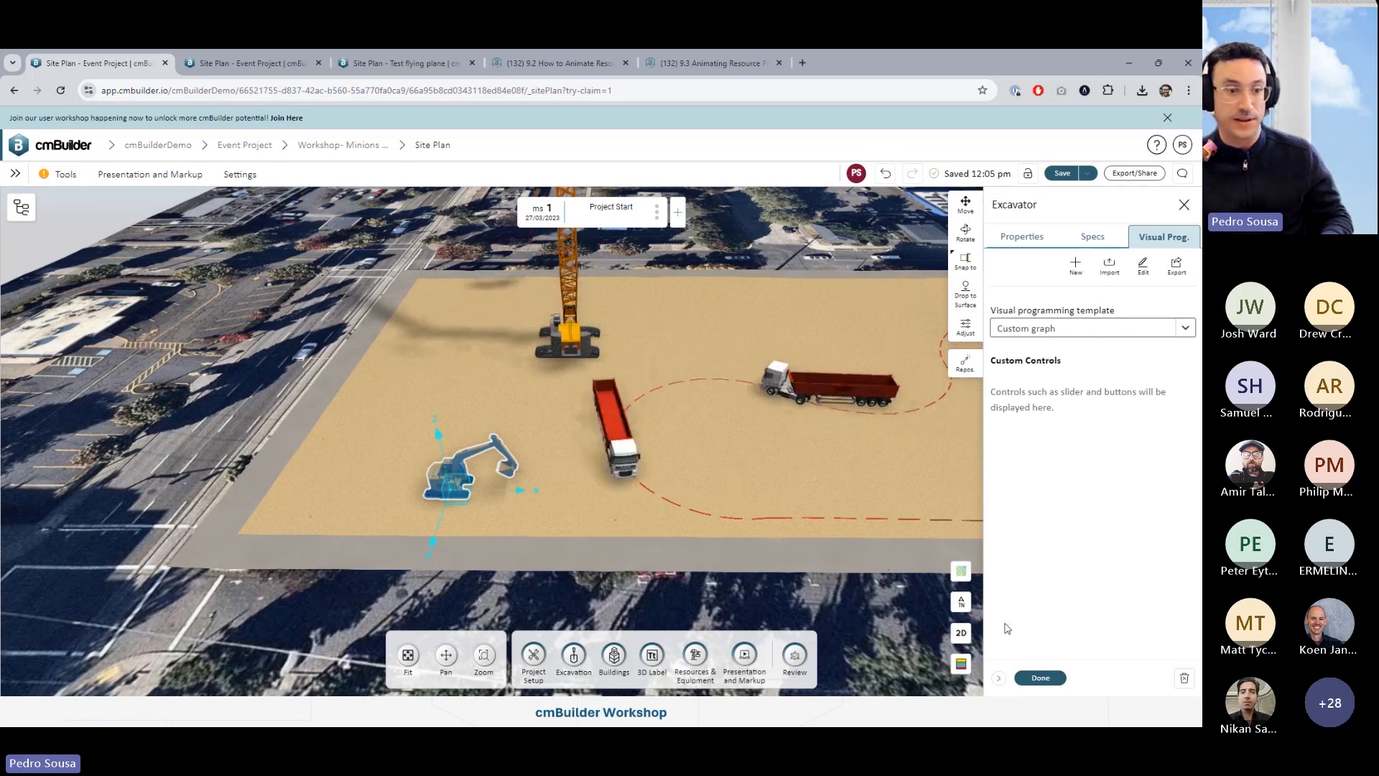
left_click(1040, 678)
- Place a CAT 305 CR Mini Excavator from the Heavy Machinery resources on the site beside the crawler crane
left_click(695, 655)
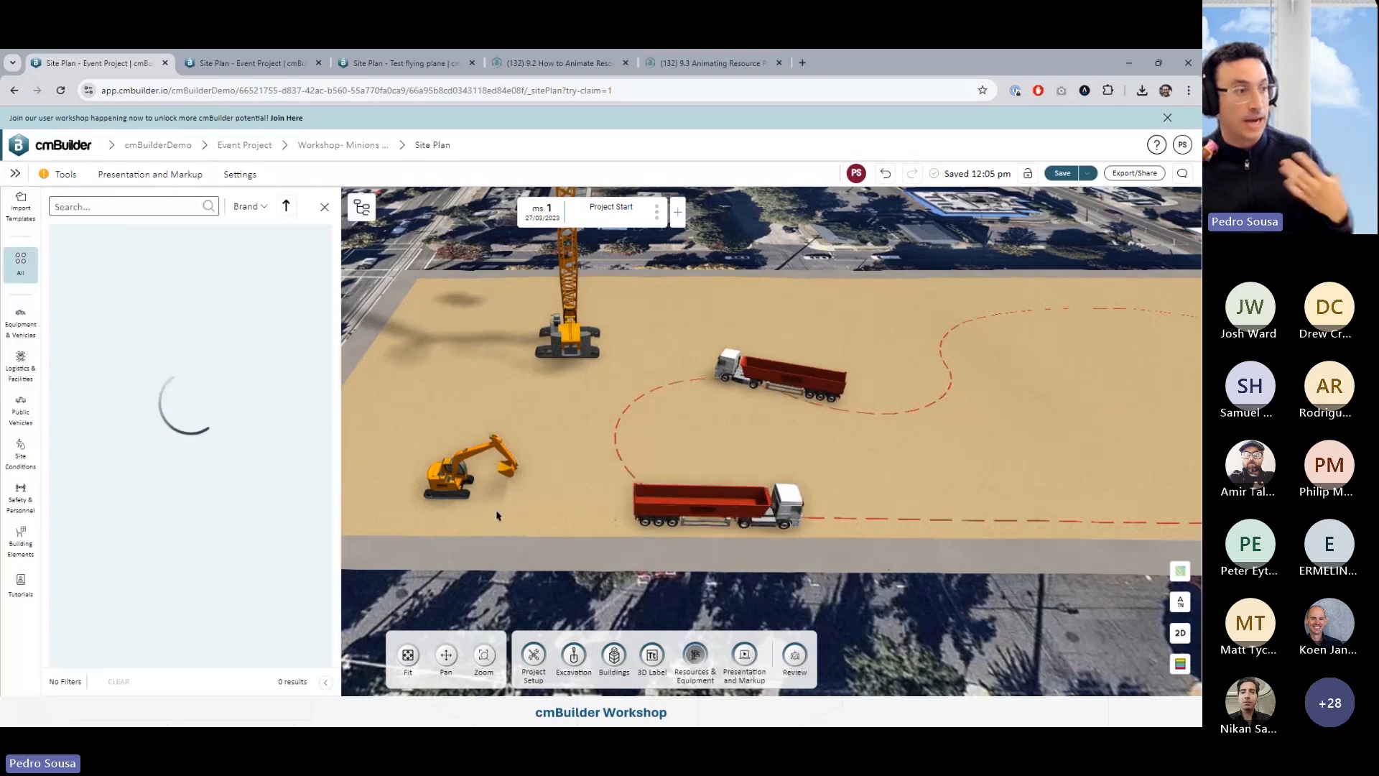
left_click(20, 323)
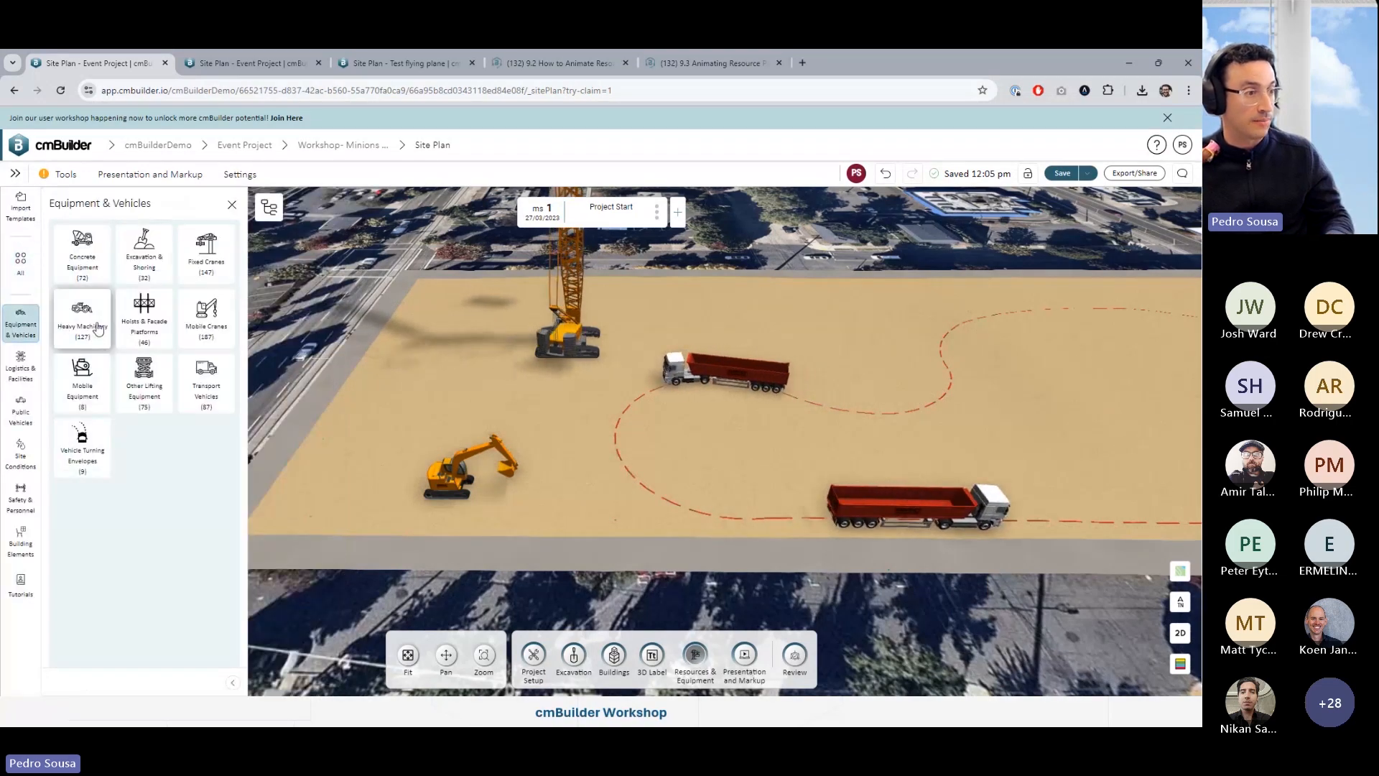
left_click(66, 324)
scroll(173, 527, "down", 3)
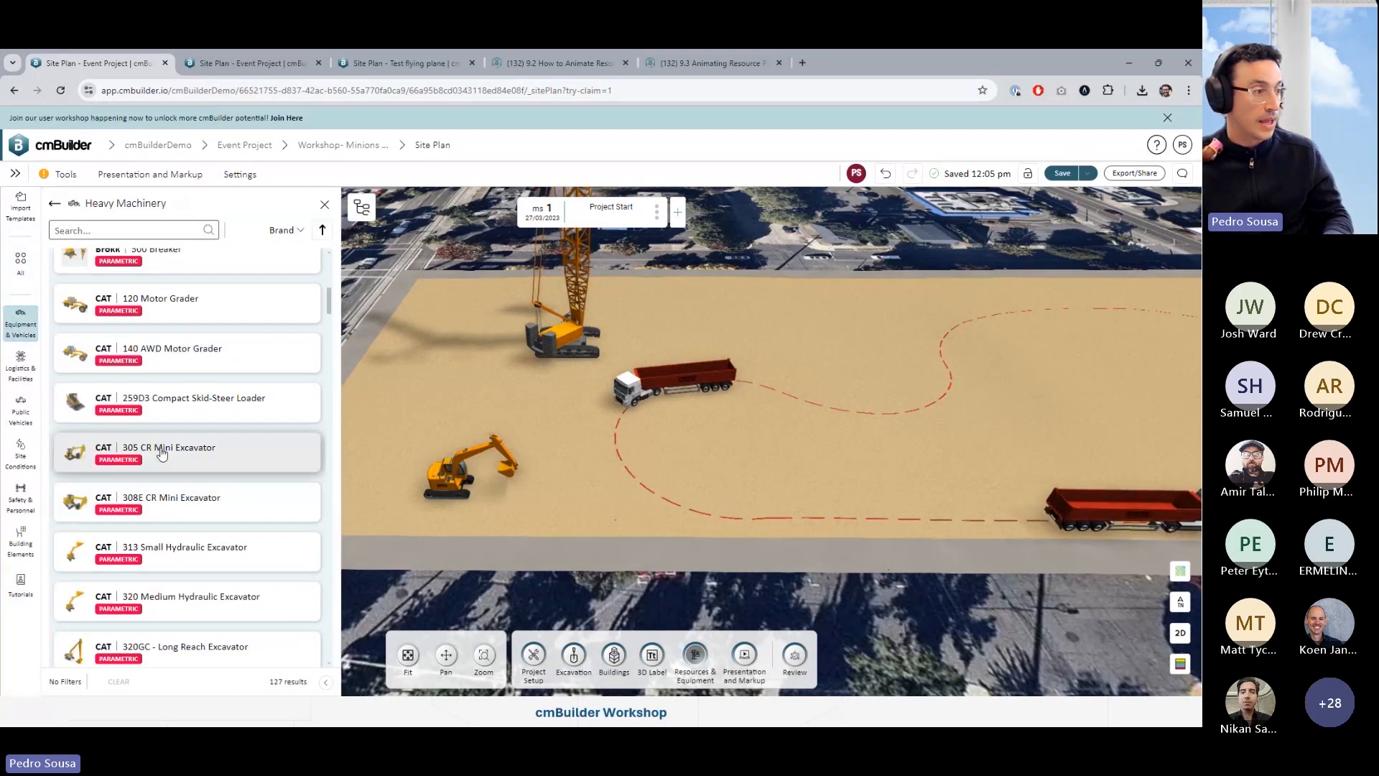
left_click(165, 445)
middle_click_drag(713, 598, 637, 518)
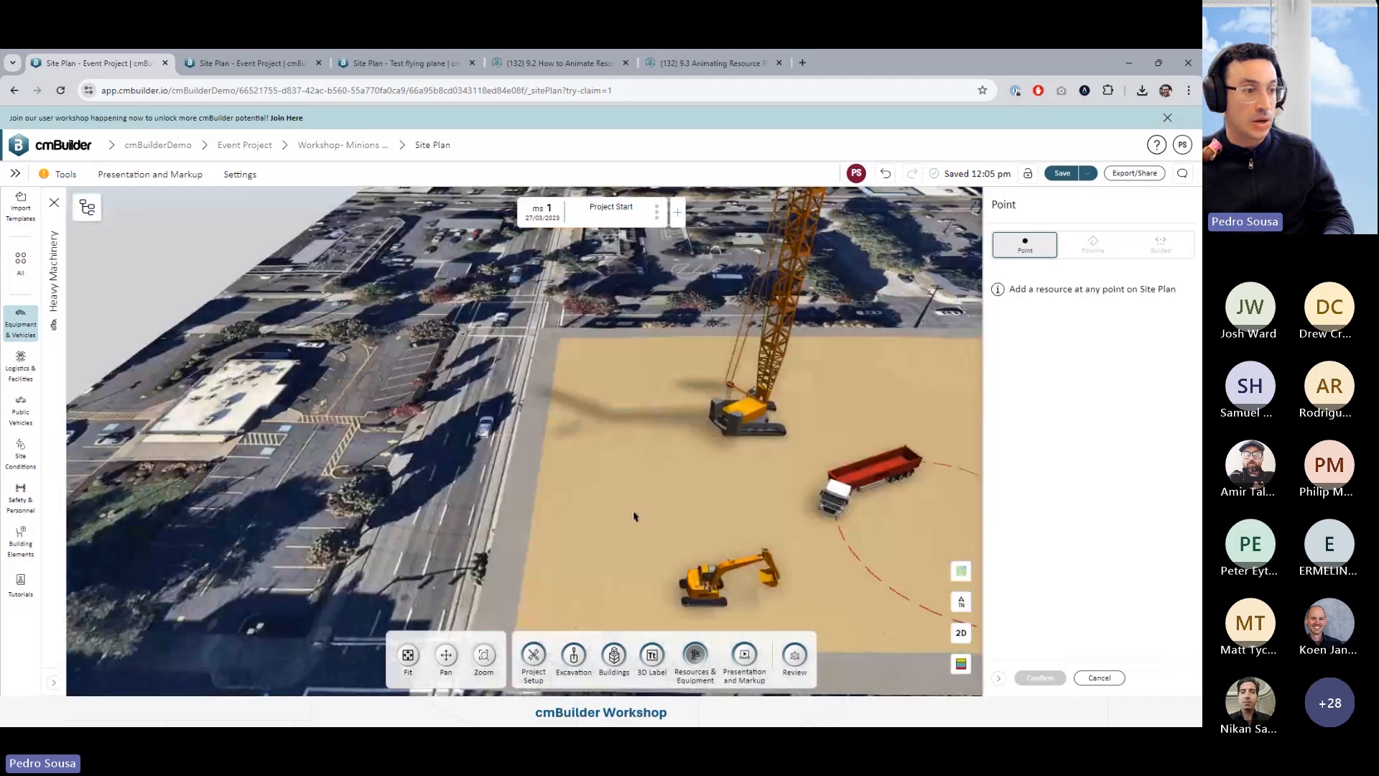
scroll(673, 480, "up", 3)
left_click(600, 575)
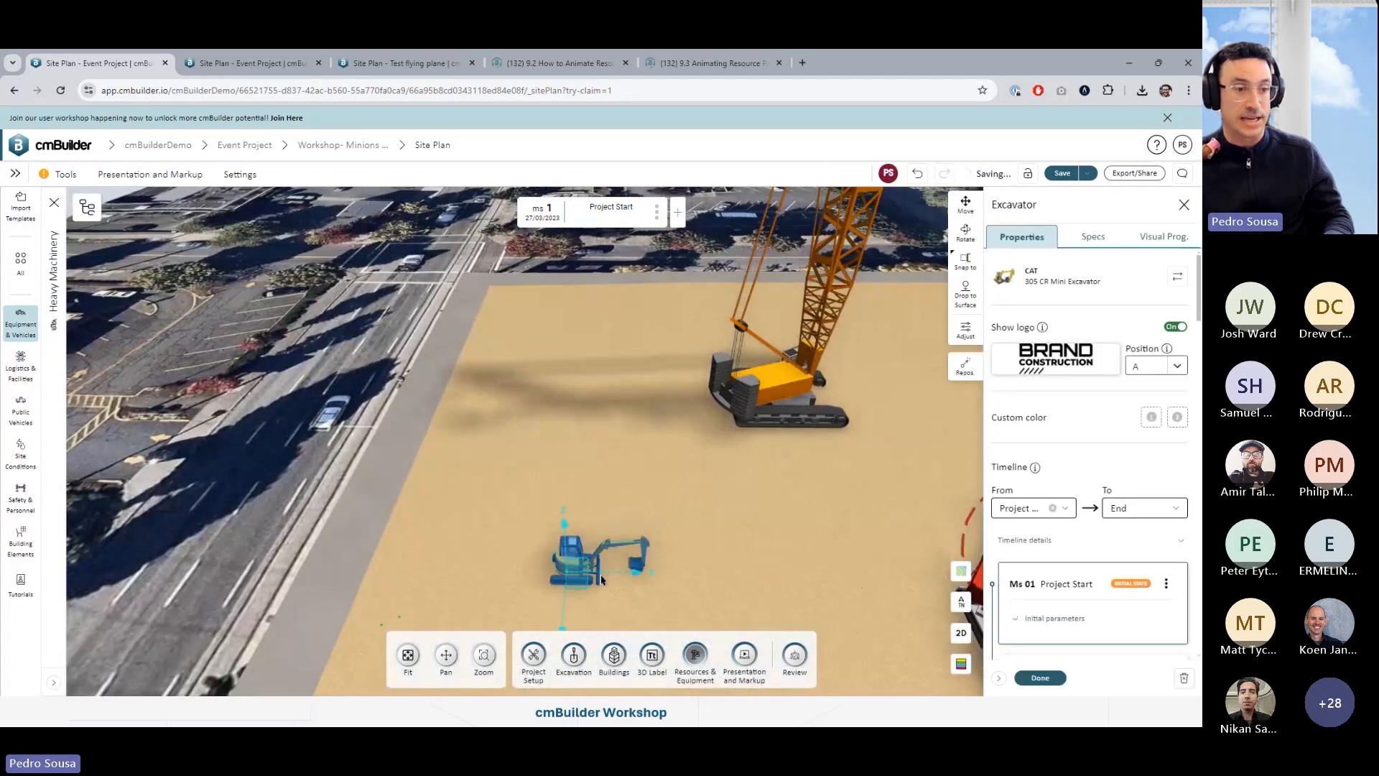
- Examine the mini excavator's visual programming options and template list, and close its settings and the resource library
left_click(1163, 239)
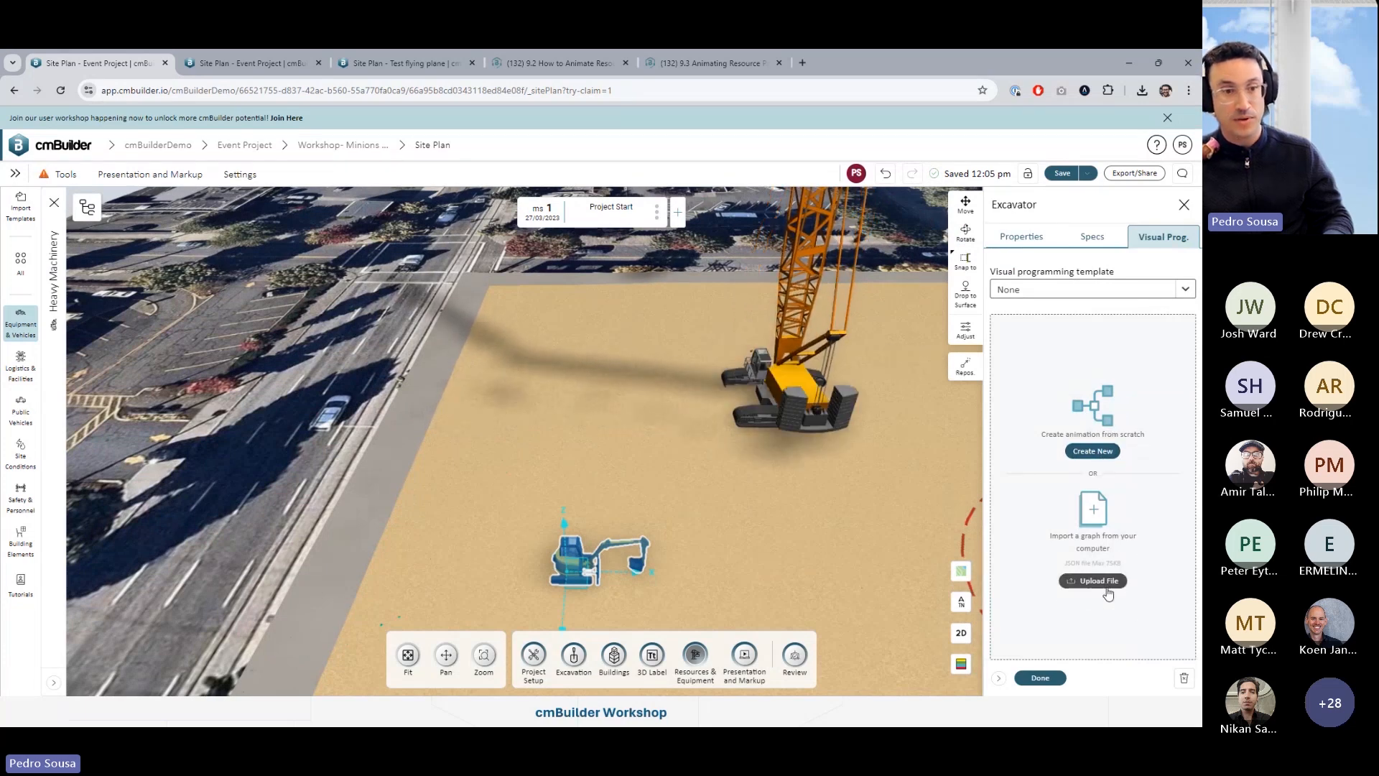
left_click(1070, 290)
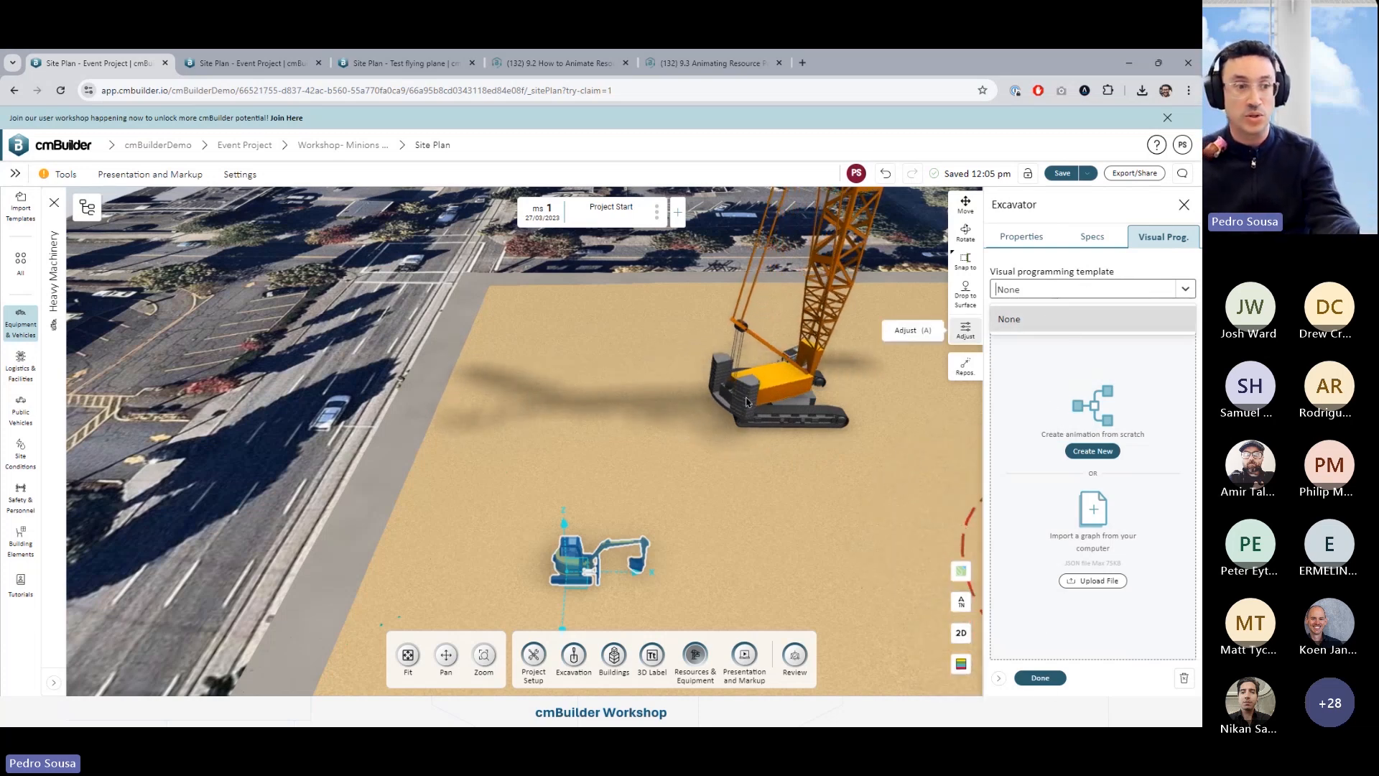
right_click_drag(730, 461, 563, 434)
scroll(563, 434, "down", 5)
right_click_drag(782, 407, 735, 400)
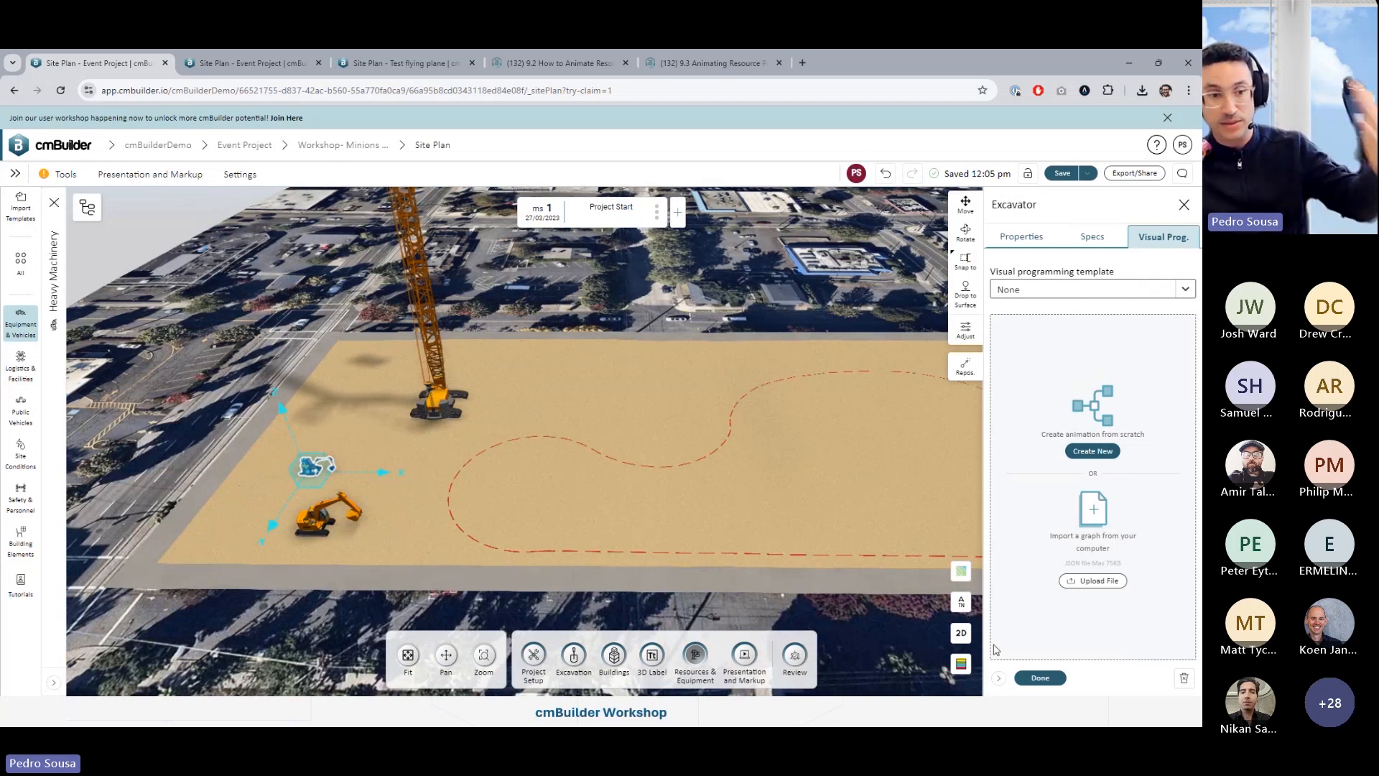
left_click(1041, 678)
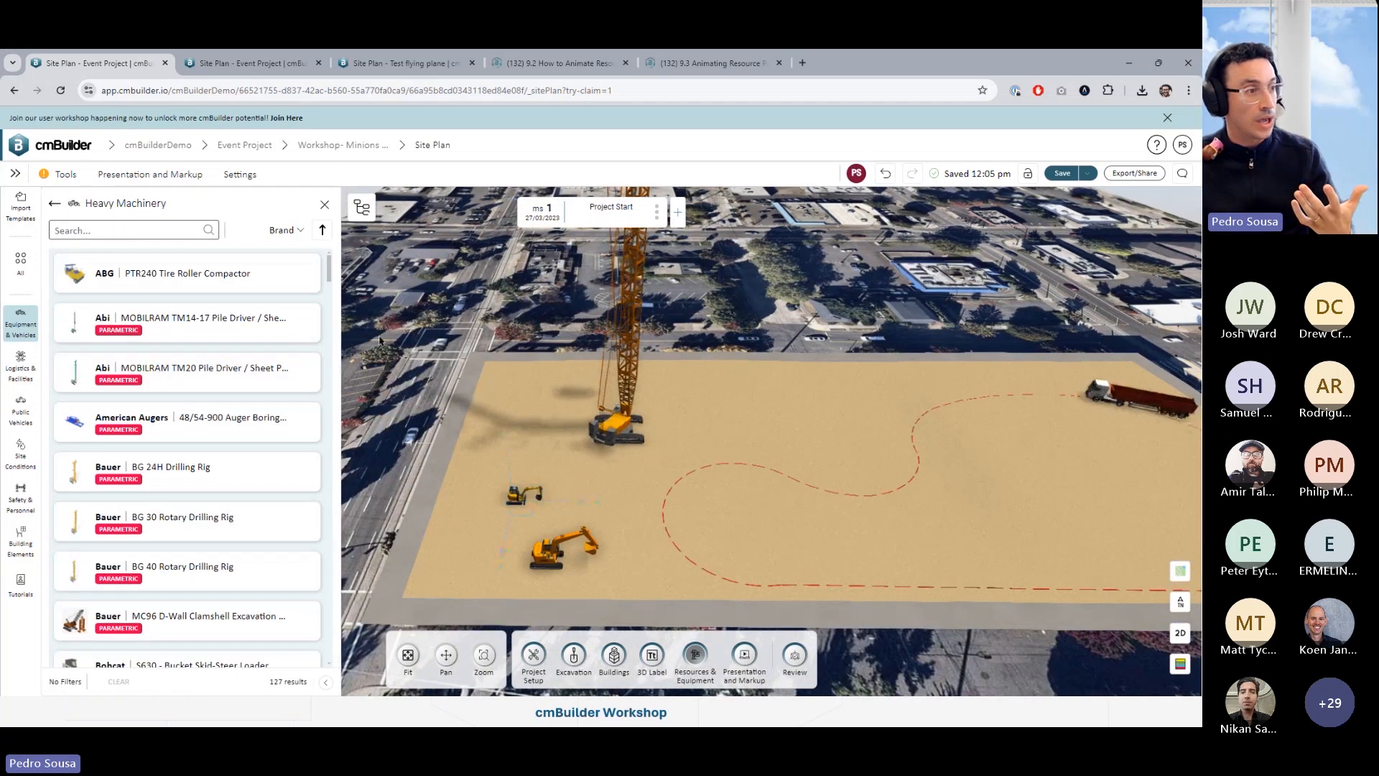
left_click(326, 206)
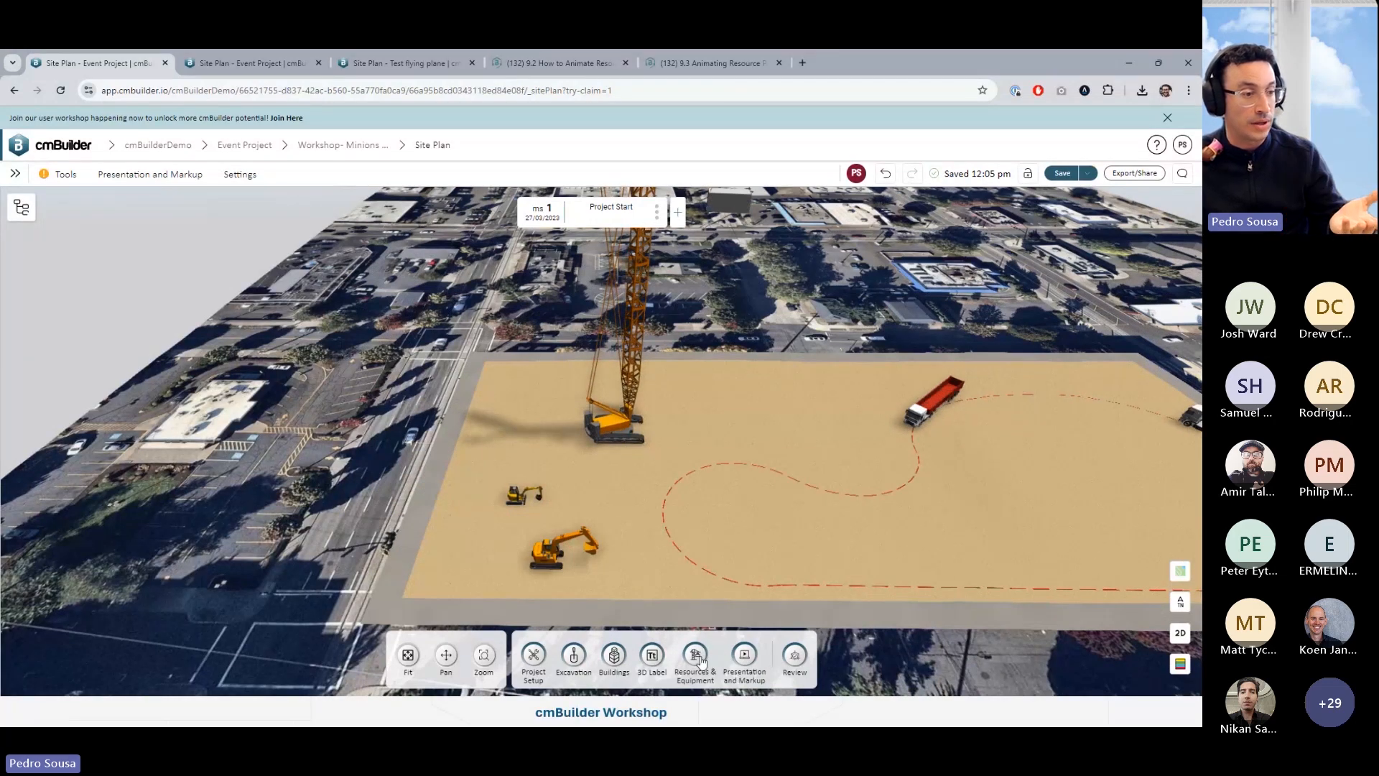
left_click(697, 657)
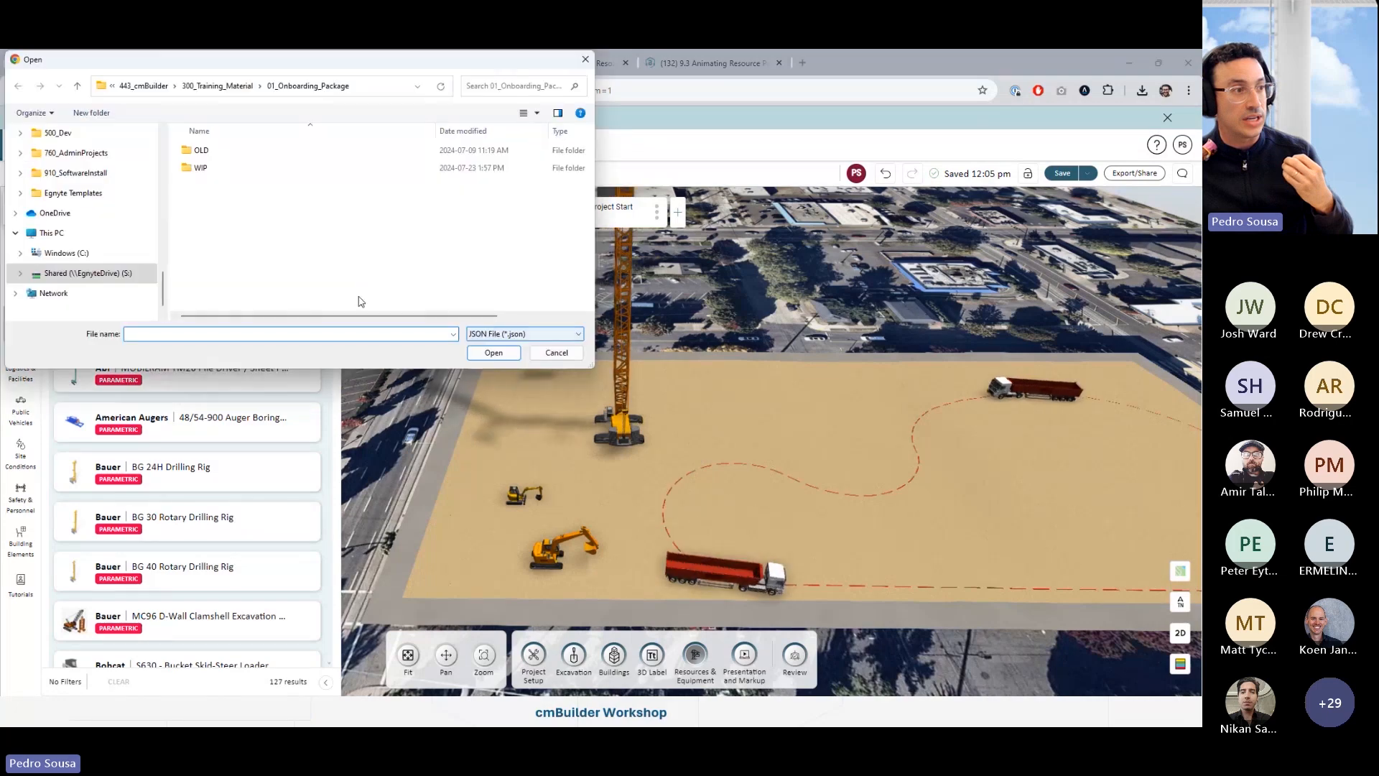
scroll(76, 244, "up", 8)
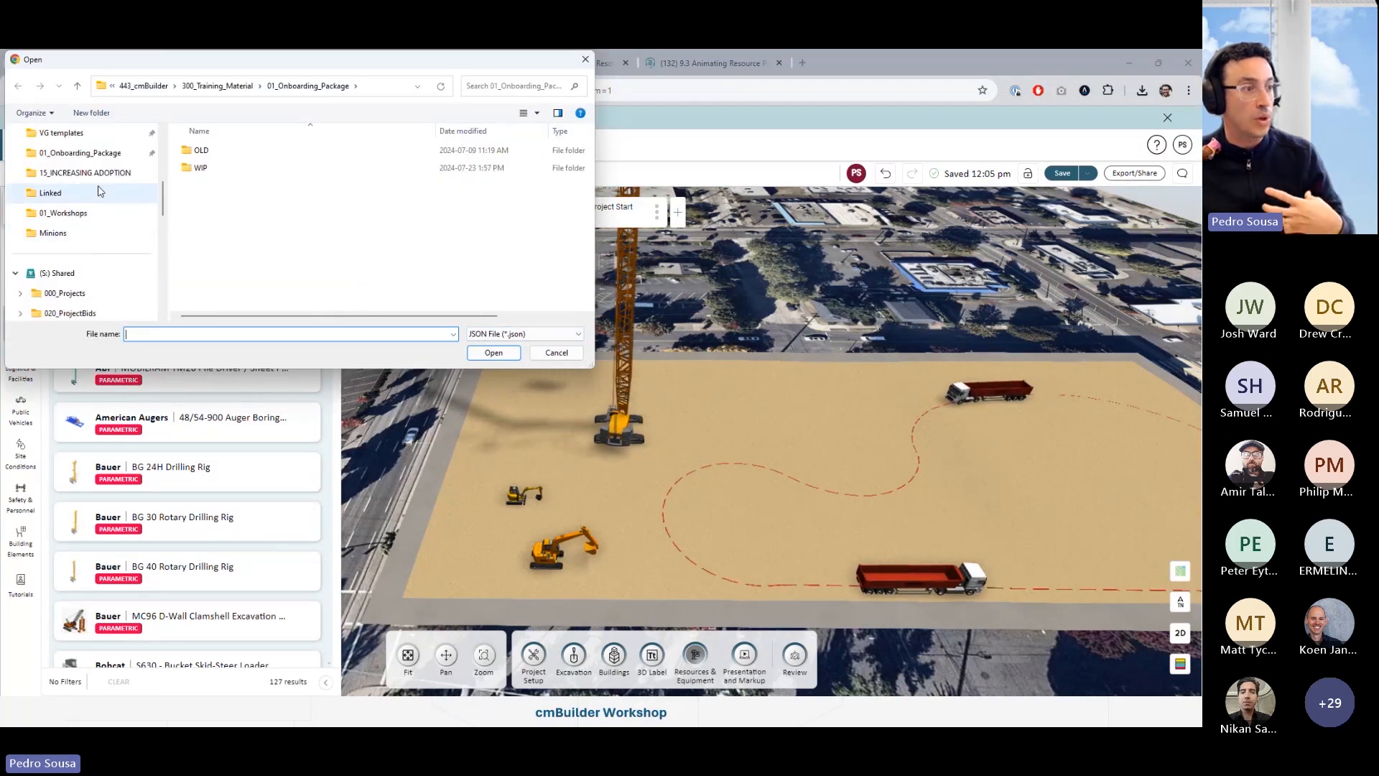
left_click(557, 352)
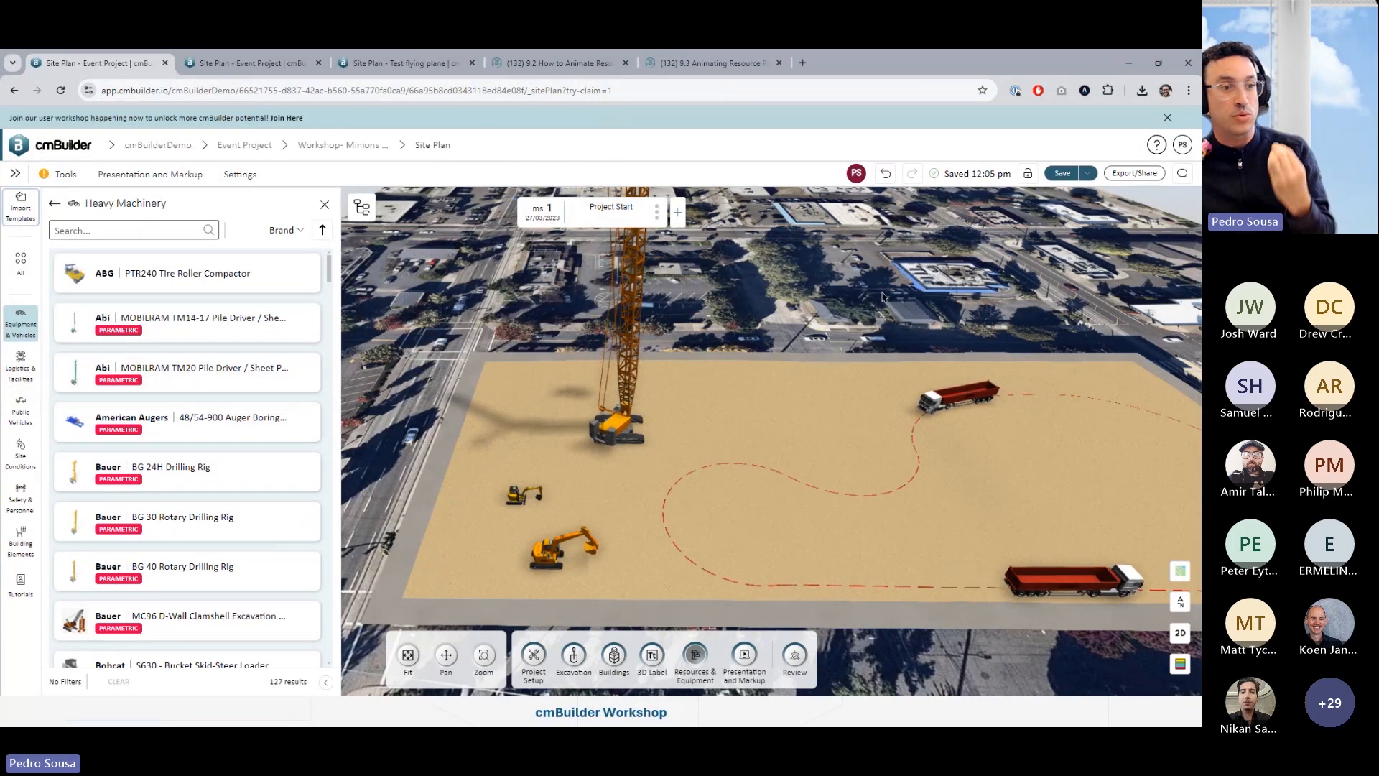
- Import the Move on Line (11).json template from Downloads and place its dump truck at the far end of the dashed path
scroll(780, 338, "up", 2)
mouse_move(848, 324)
left_mouse_down()
mouse_move(740, 316)
mouse_move(855, 321)
left_mouse_up()
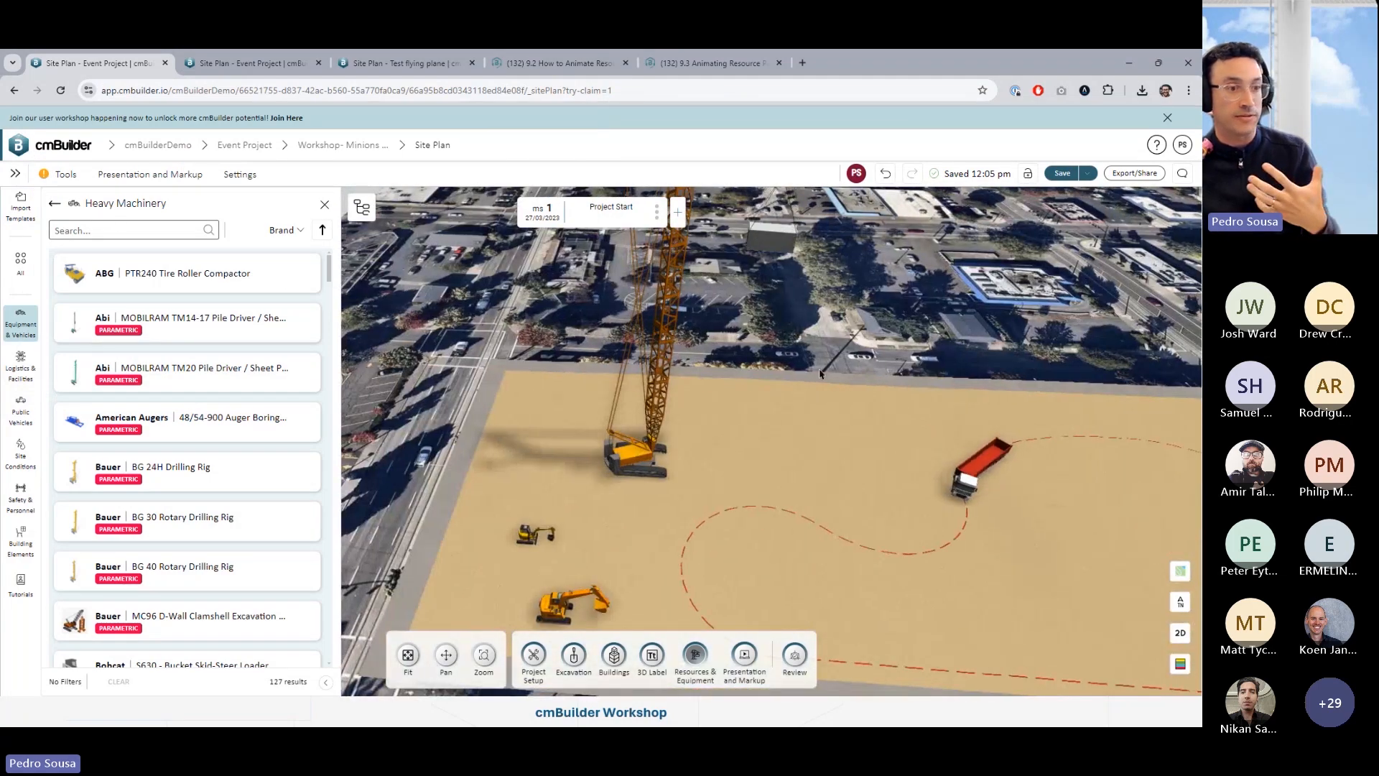
left_click_drag(897, 452, 816, 441)
left_click_drag(750, 476, 669, 353)
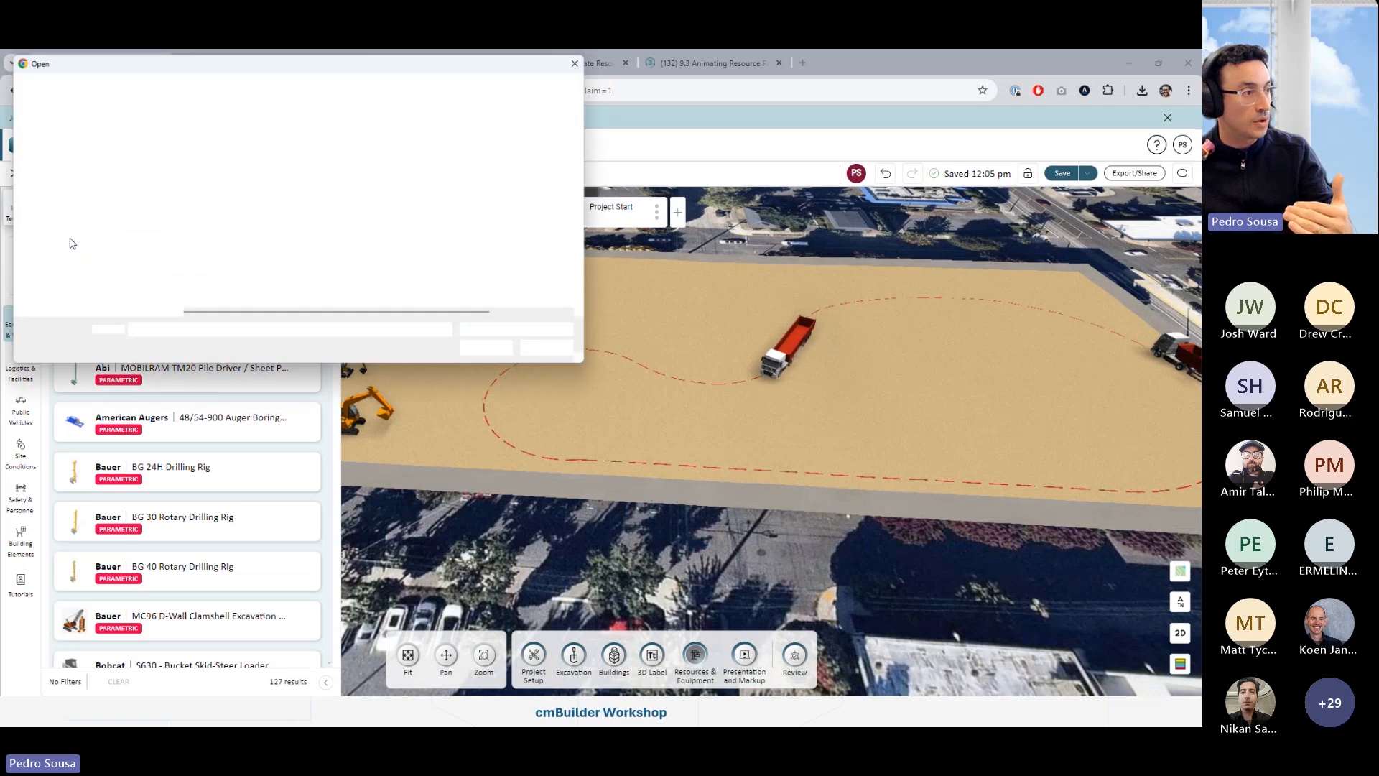
scroll(72, 215, "up", 8)
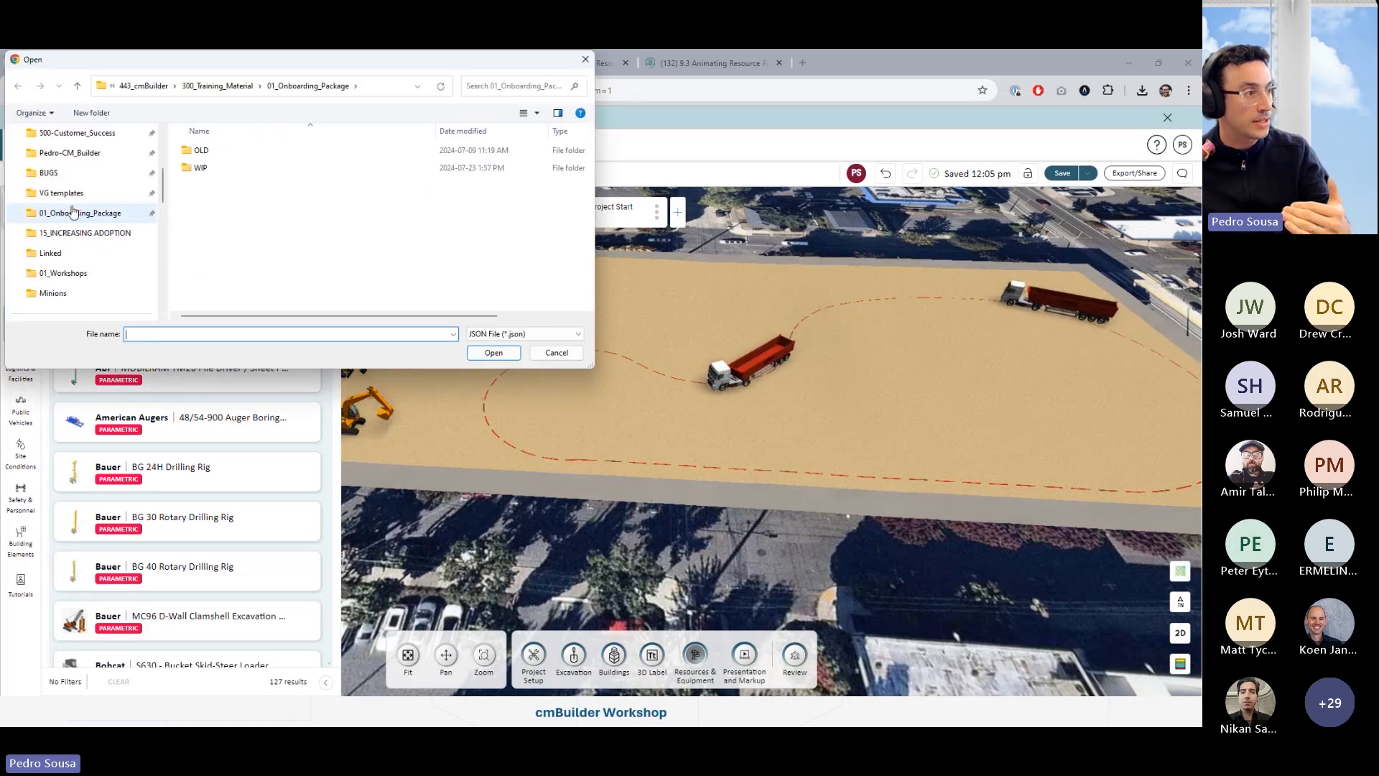
scroll(73, 211, "up", 3)
left_click(80, 239)
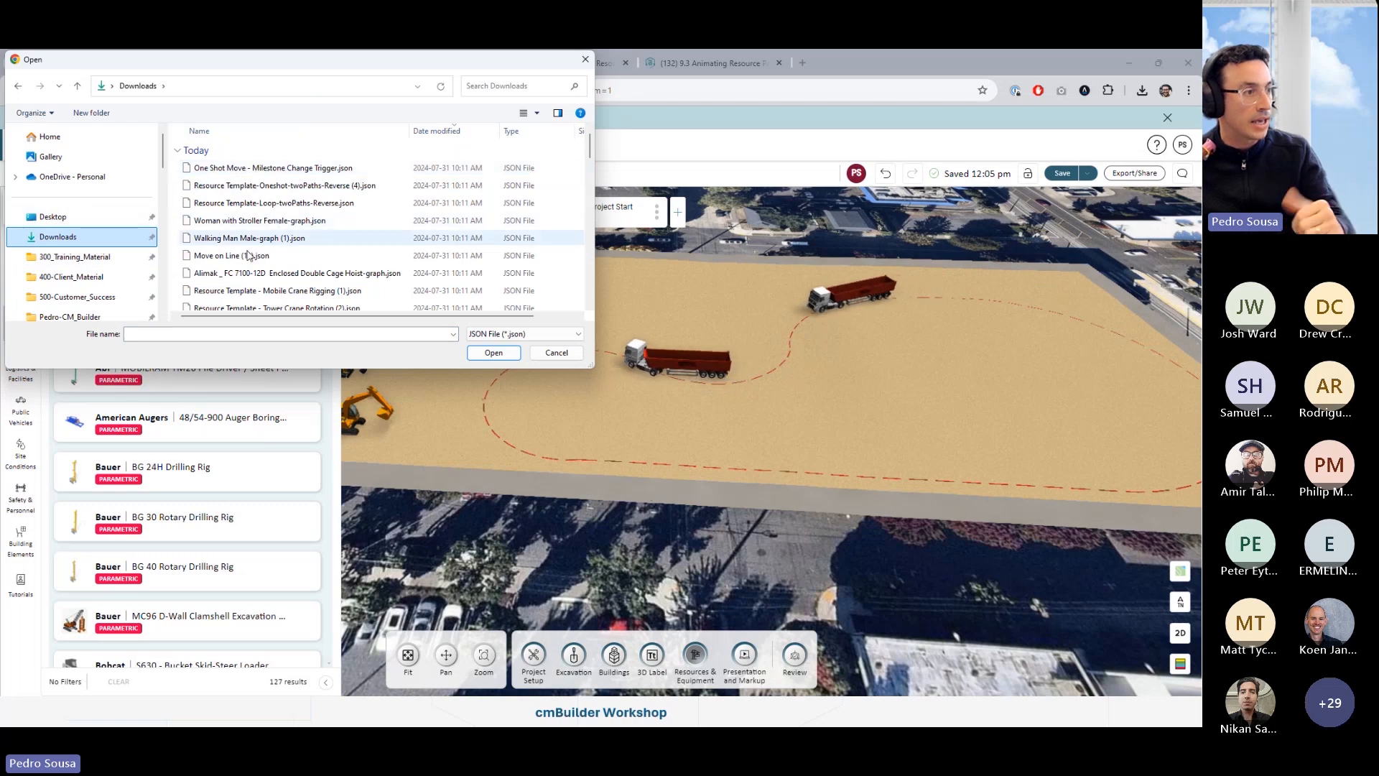
left_click(244, 255)
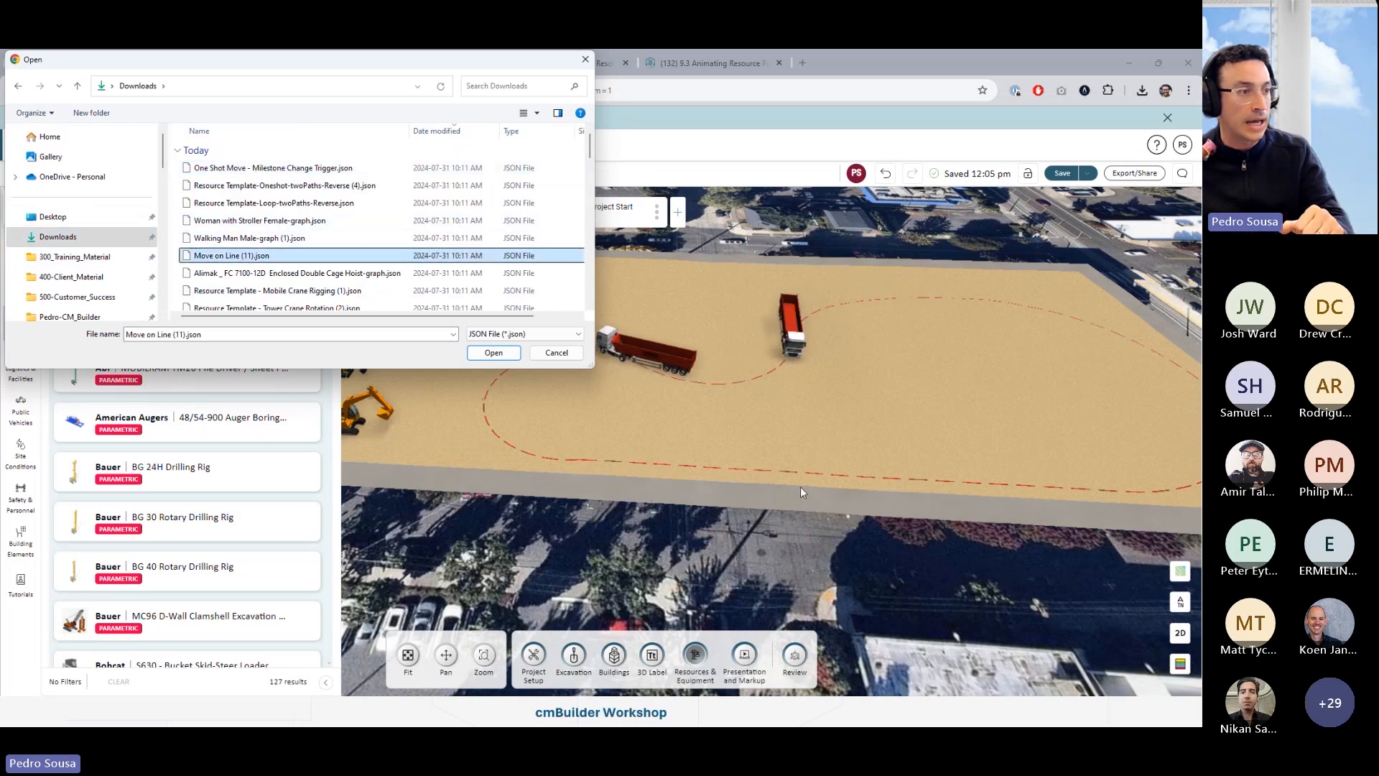
key("Return")
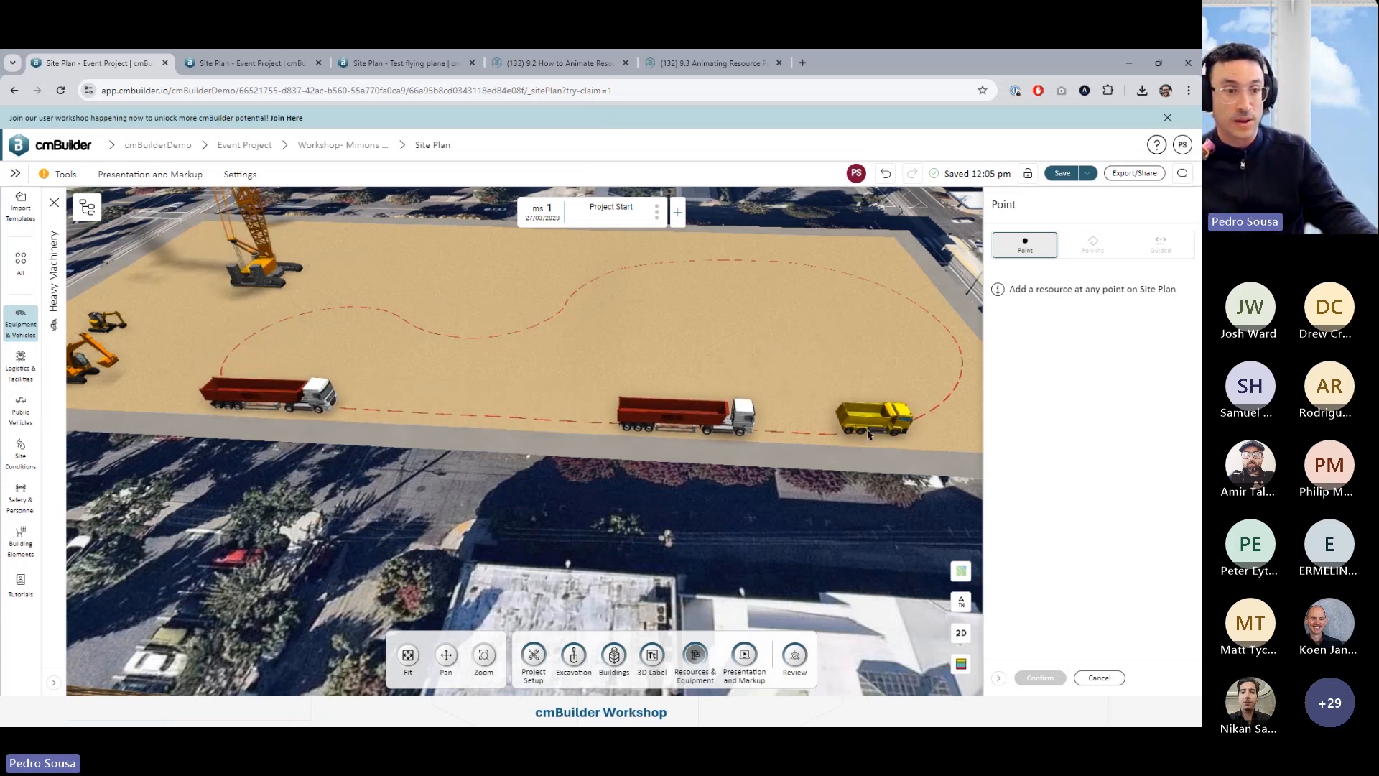
left_click(878, 420)
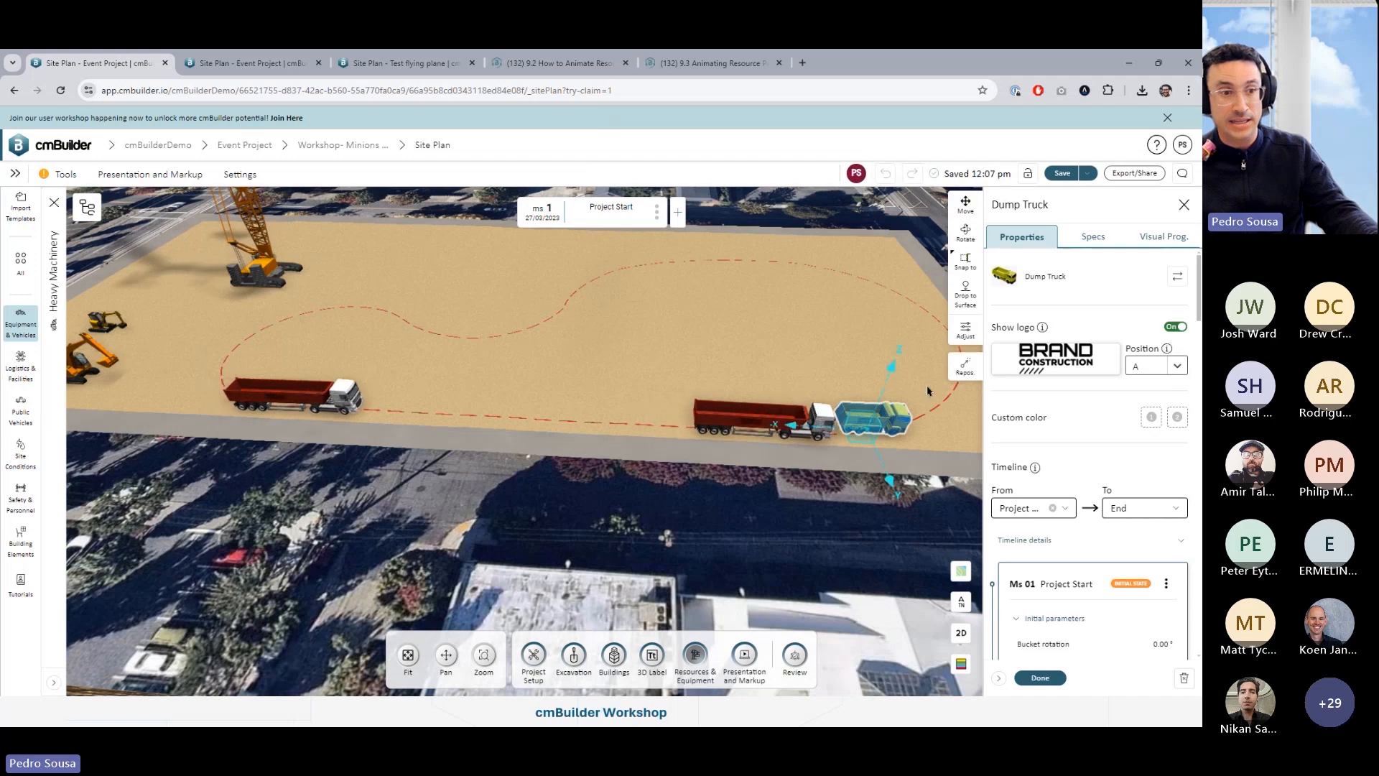
- Examine the dump truck's visual programming graph, close it, and delete the dump truck
left_click(1164, 236)
left_click(1139, 270)
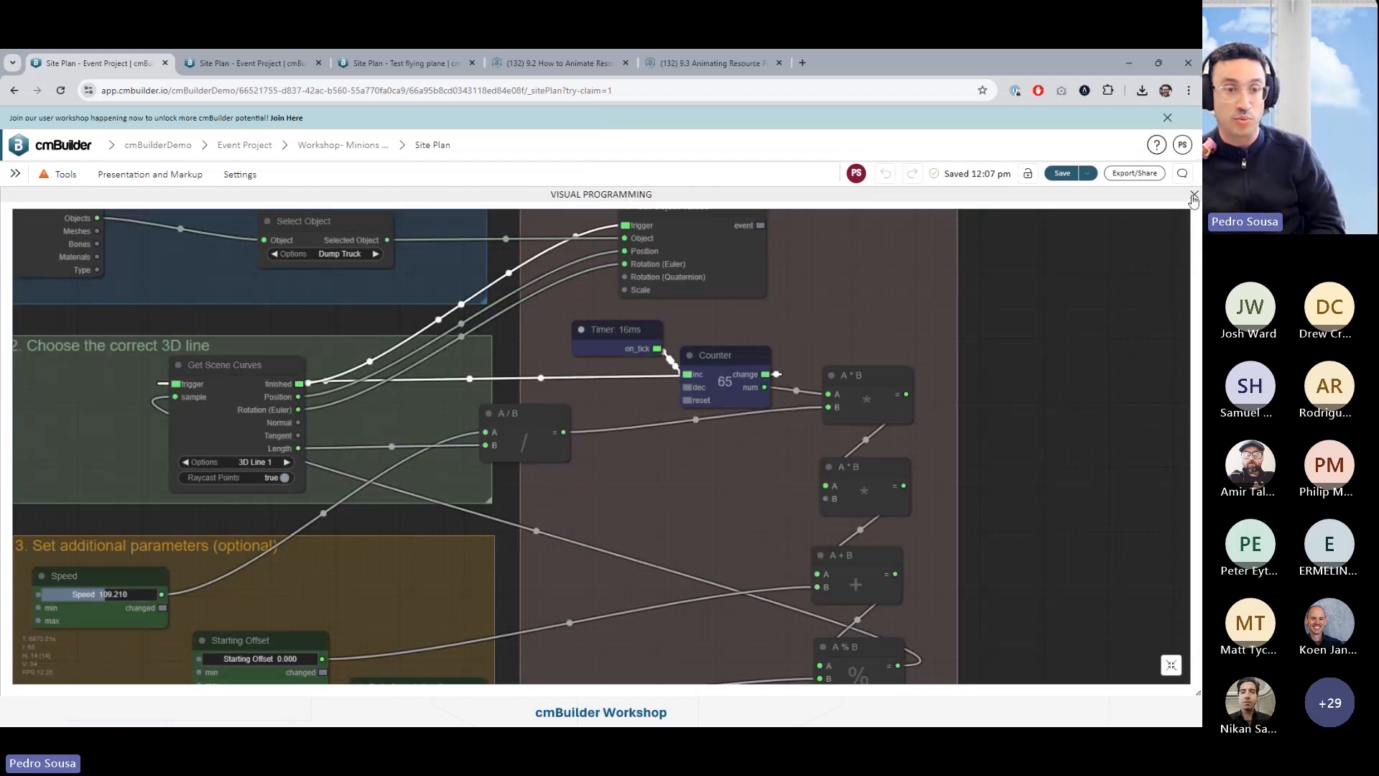
left_click(1194, 197)
left_click(1184, 677)
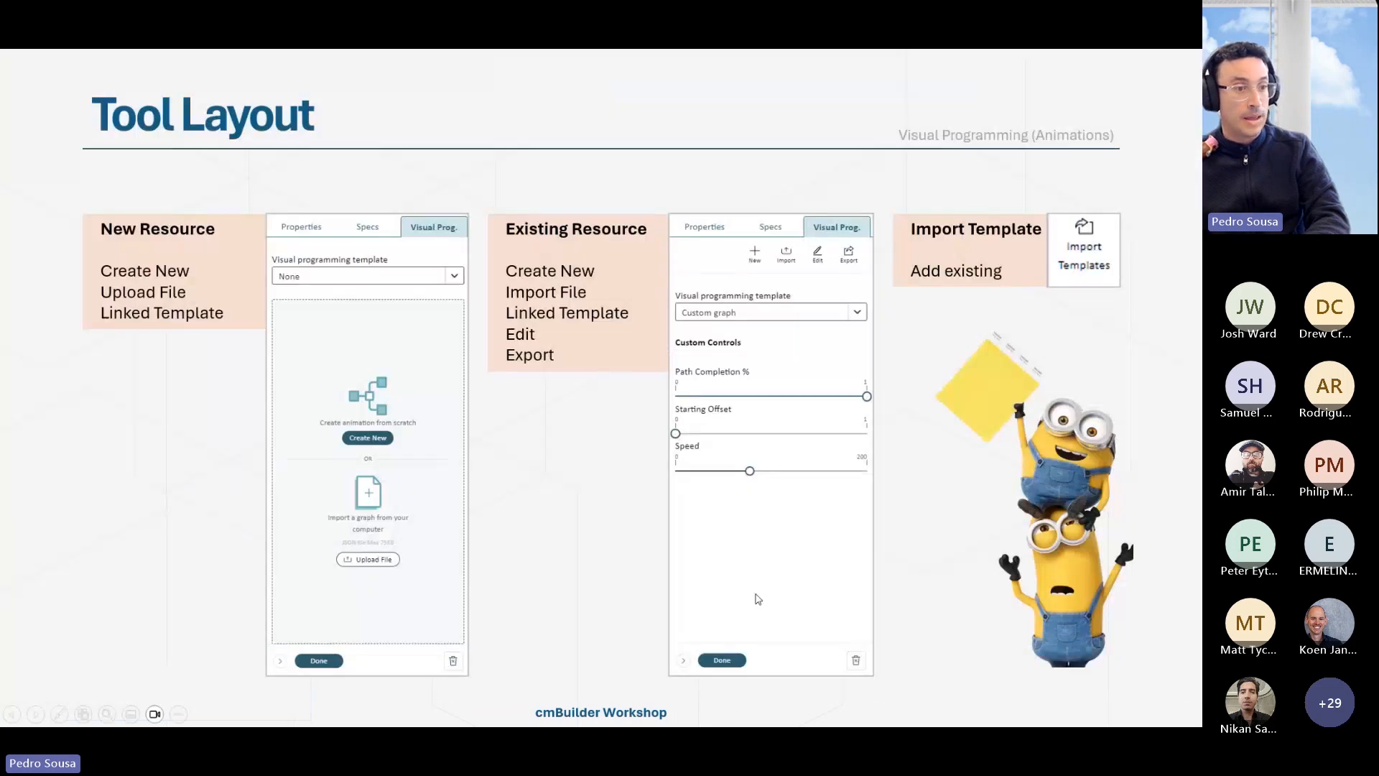
key("Right")
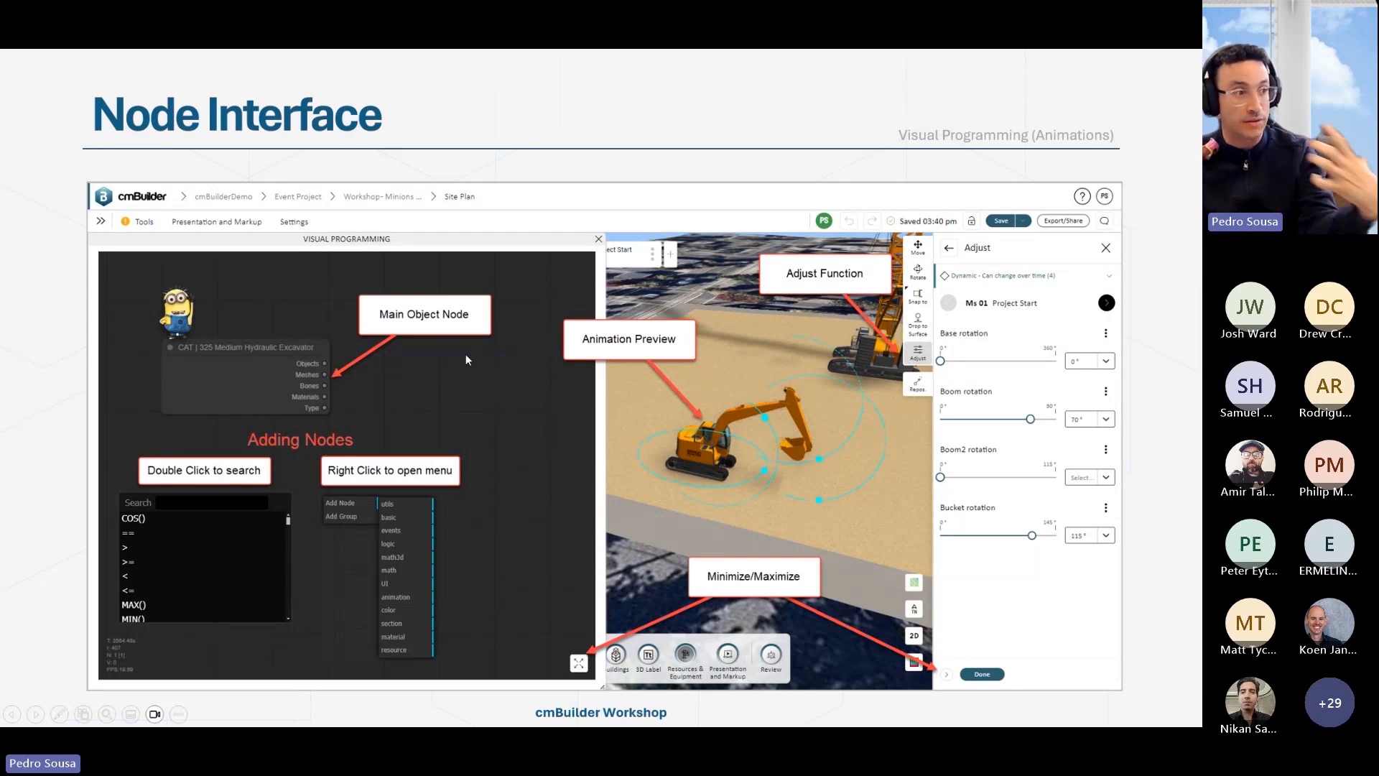
- Switch to cmBuilder and create a new visual programming graph for the CAT 325 Medium Hydraulic Excavator, exporting its existing graph
key("alt+Tab")
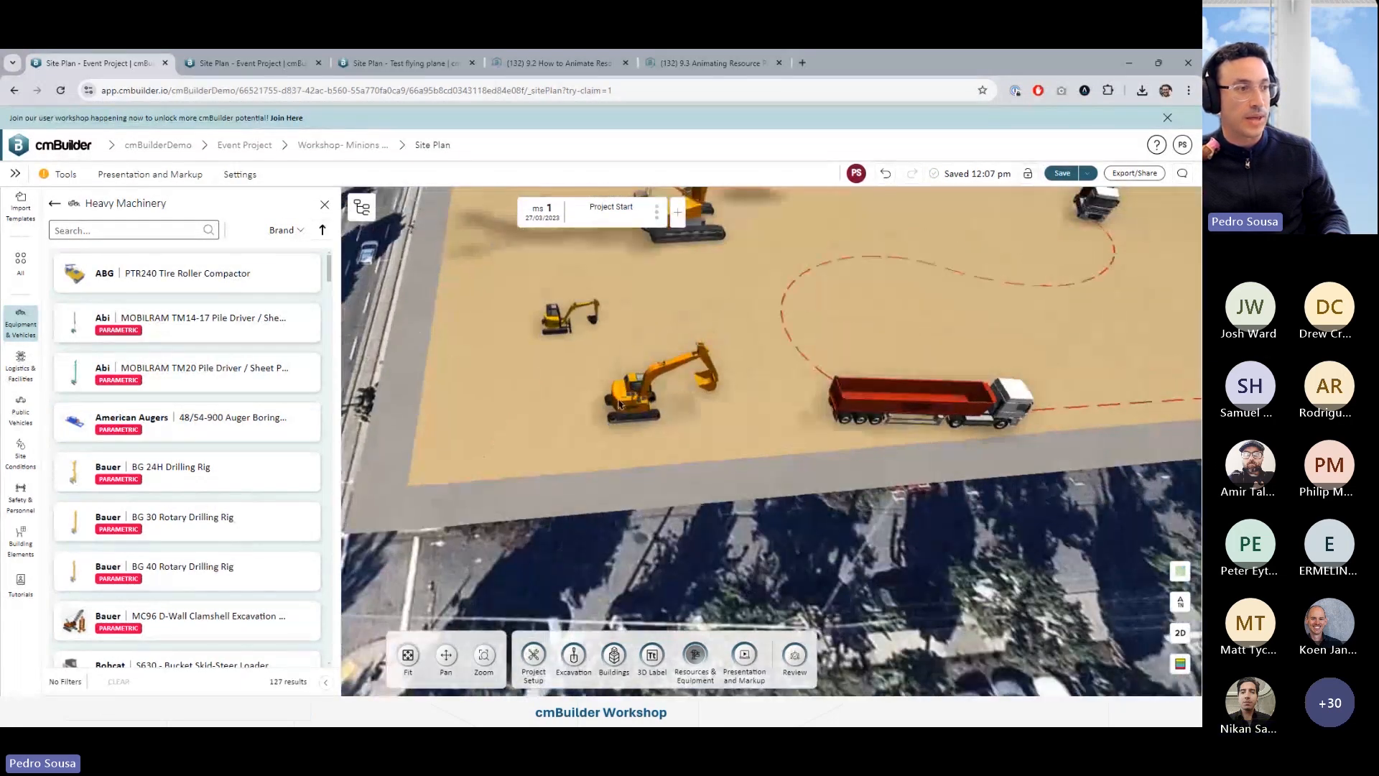
left_click(326, 206)
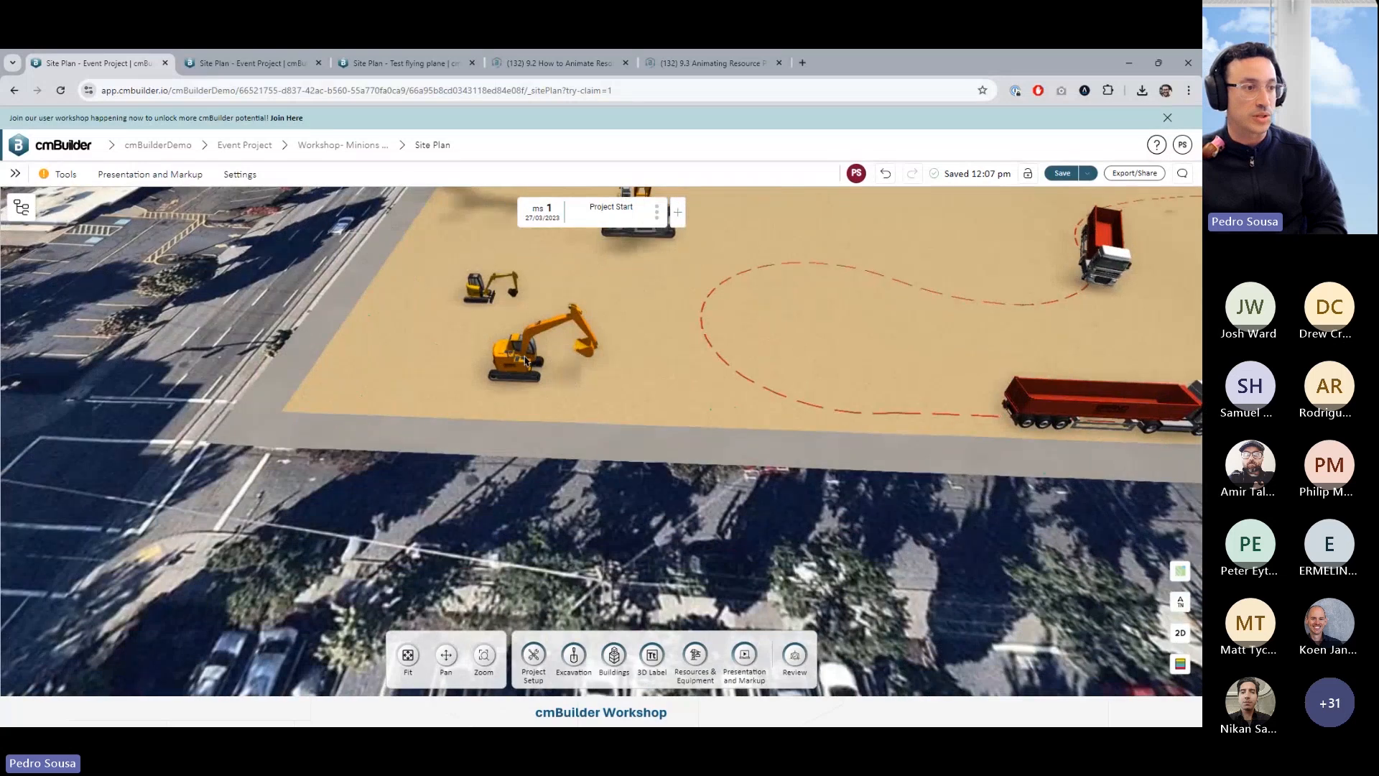
left_click(525, 360)
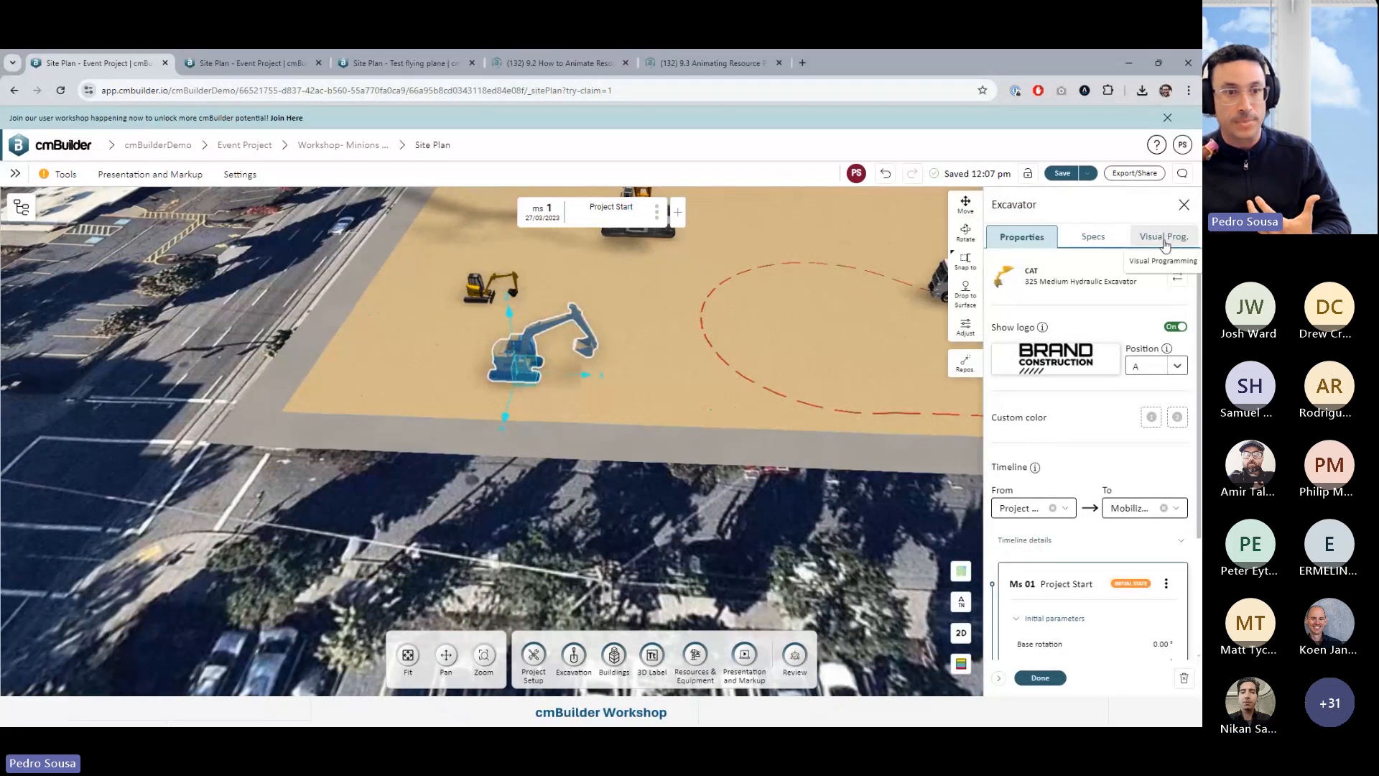
left_click(1164, 238)
left_click(1081, 272)
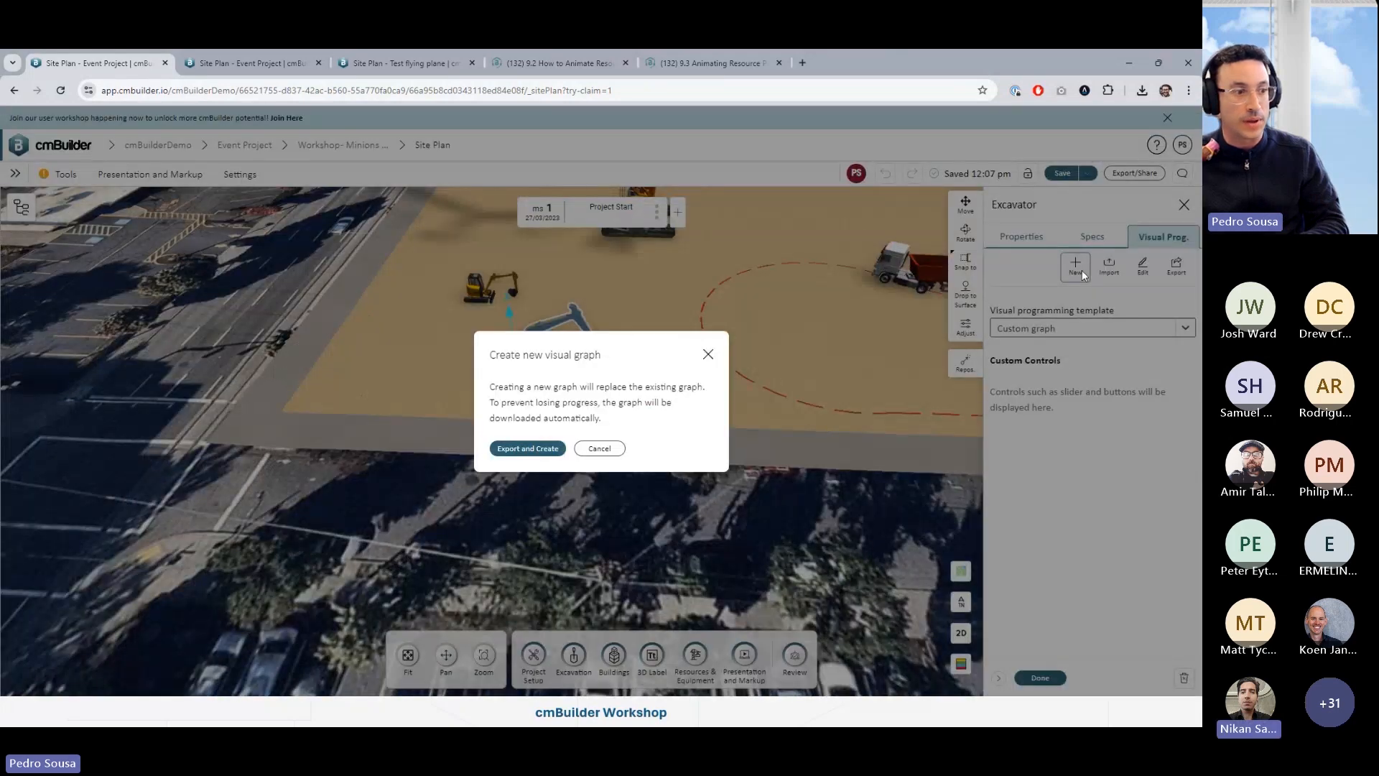
left_click(528, 449)
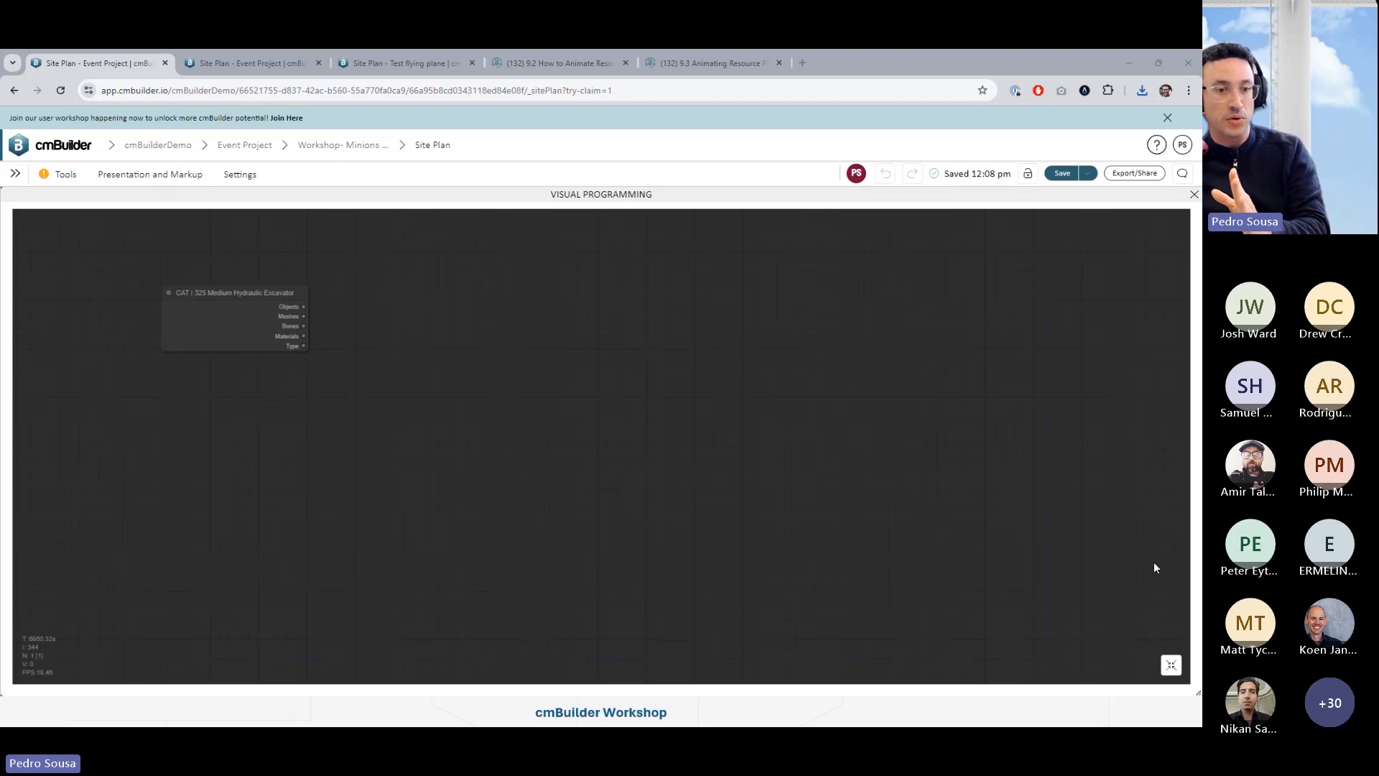
- Minimize the visual programming editor so it sits beside the 3D site plan, and reposition its canvas
left_click(1171, 666)
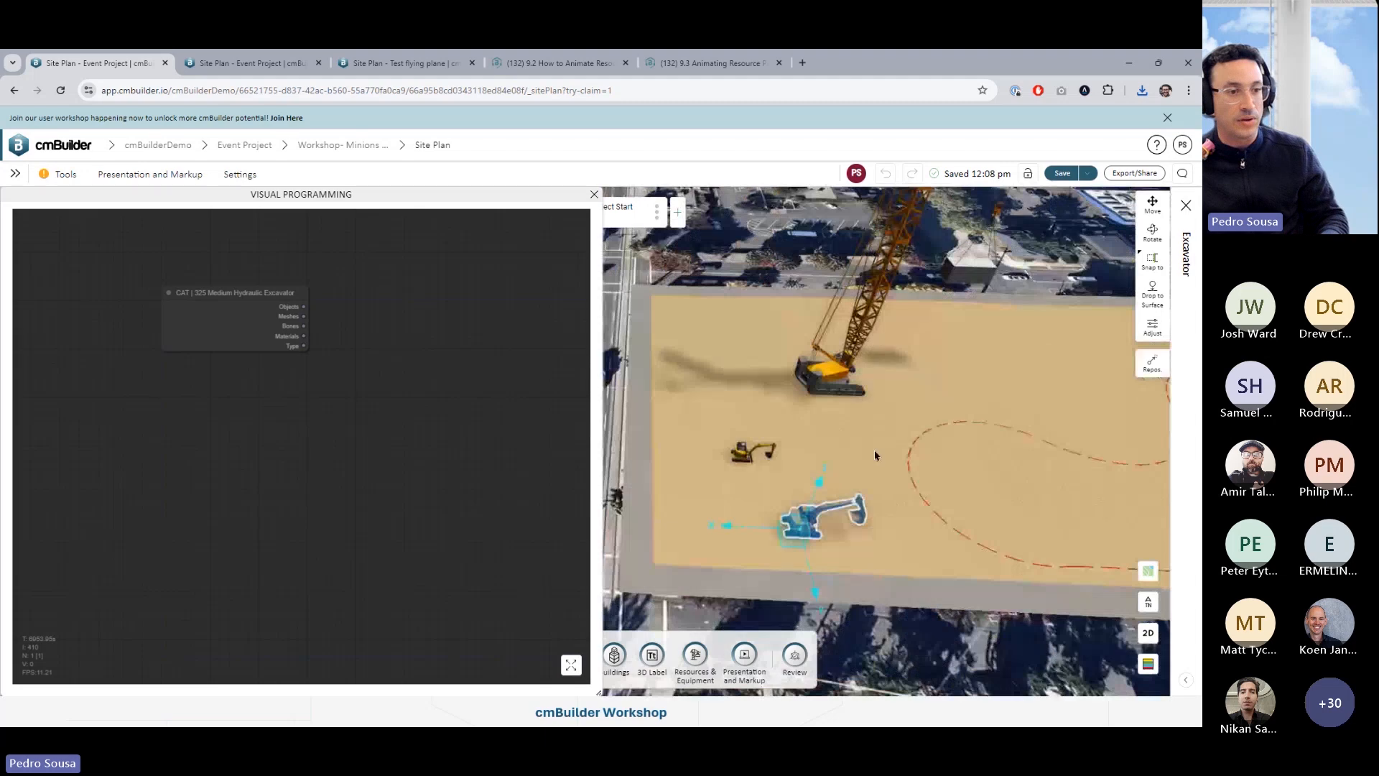
left_click_drag(427, 433, 358, 427)
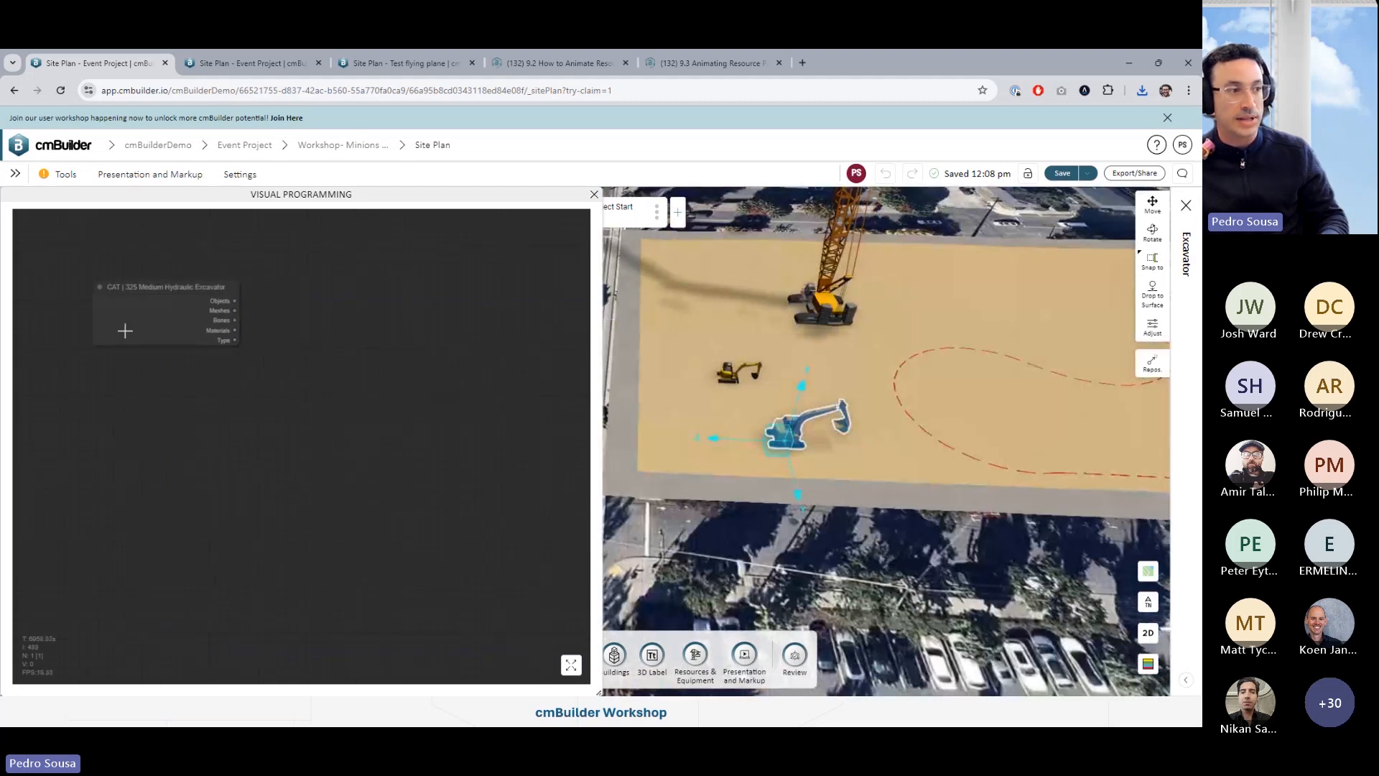
- Open the Adjust settings of the selected CAT 325 excavator to access its base, boom and bucket rotations
left_click(1186, 686)
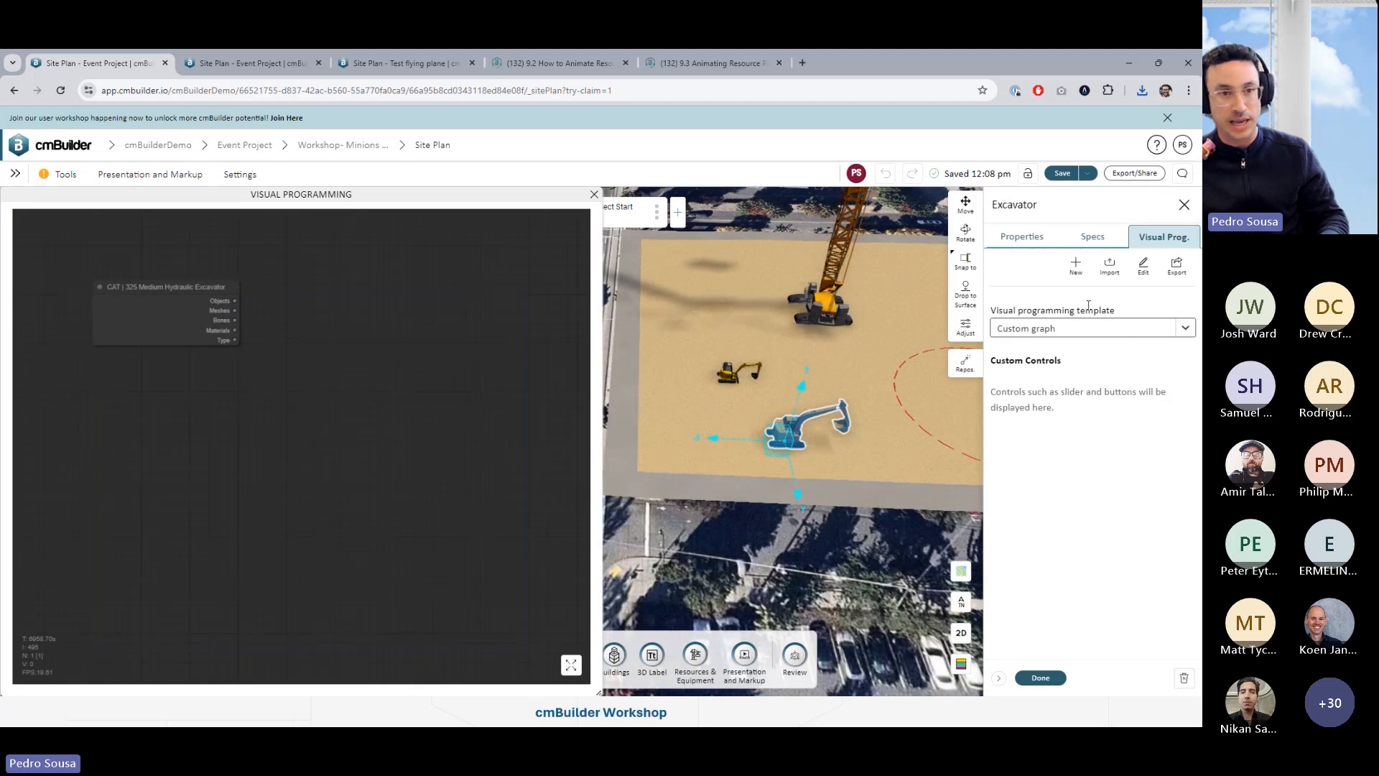
left_click(966, 332)
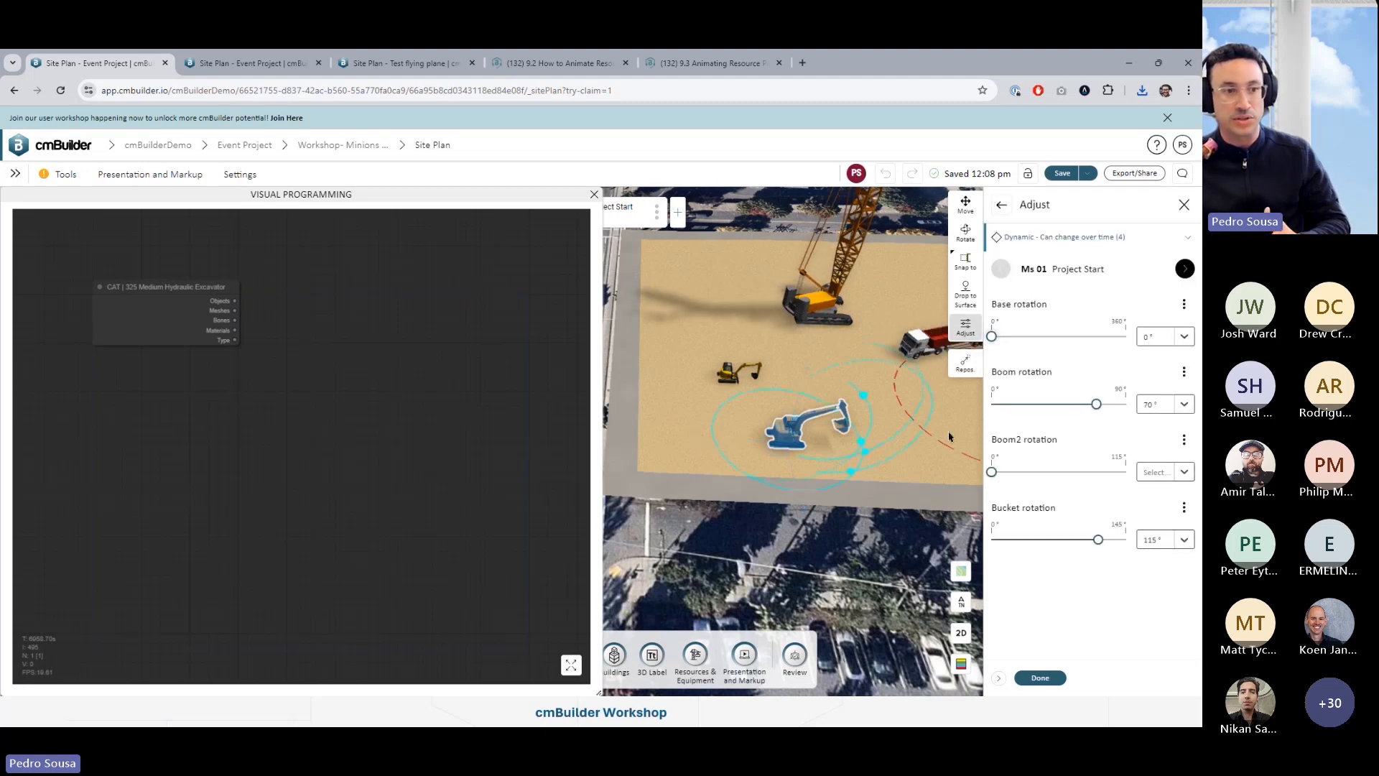
scroll(889, 486, "up", 3)
mouse_move(878, 487)
left_mouse_down()
mouse_move(780, 410)
mouse_move(865, 503)
left_mouse_up()
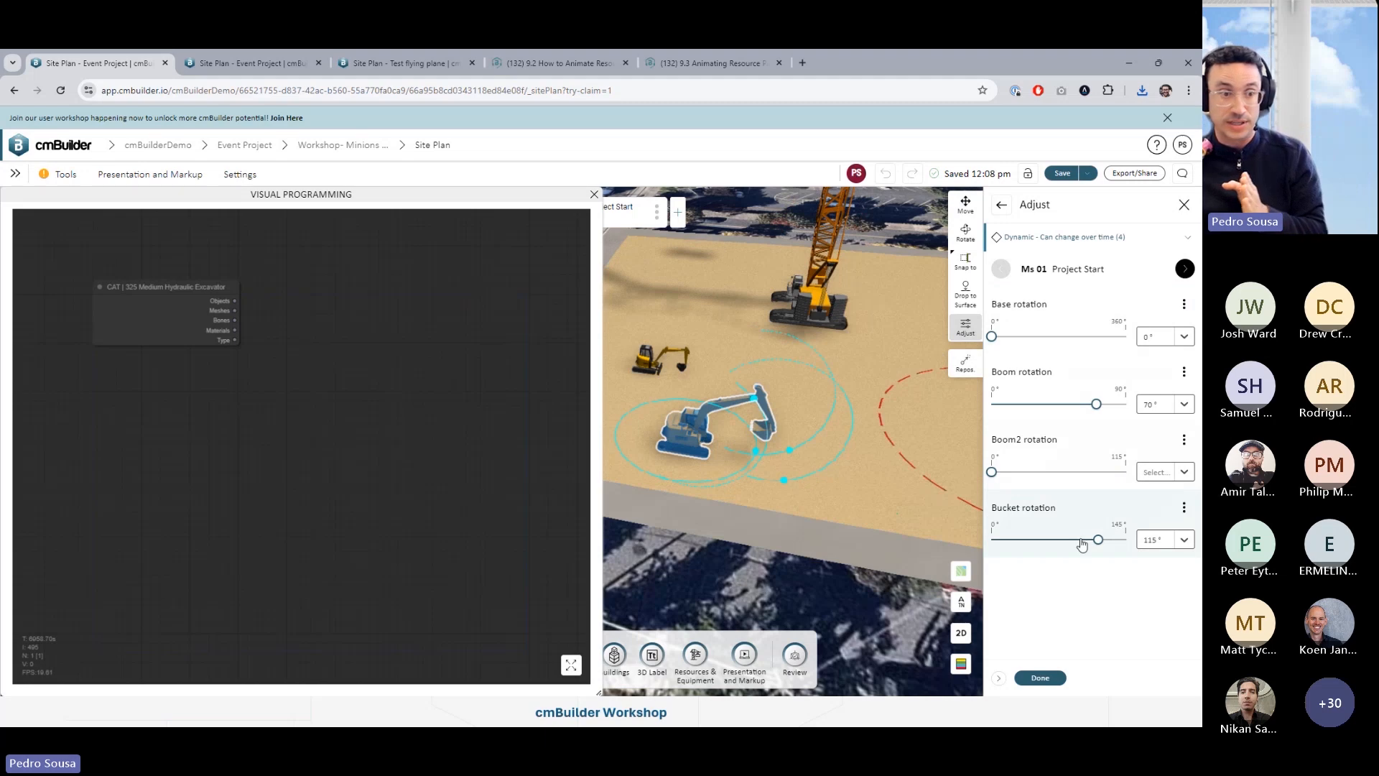
- Search the node library for "animate" and add an Animate Bone node beside the excavator's main node
left_click_drag(357, 394, 332, 418)
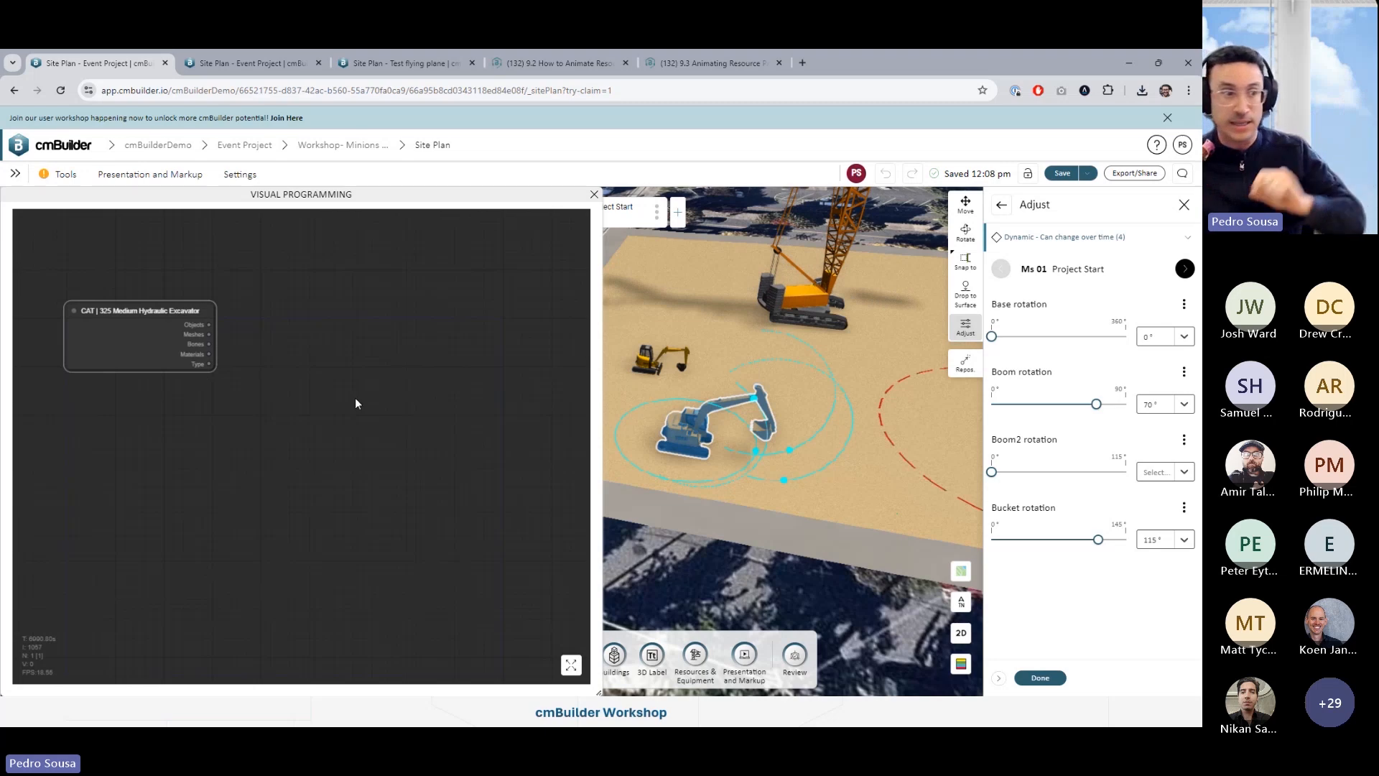
left_click(301, 371)
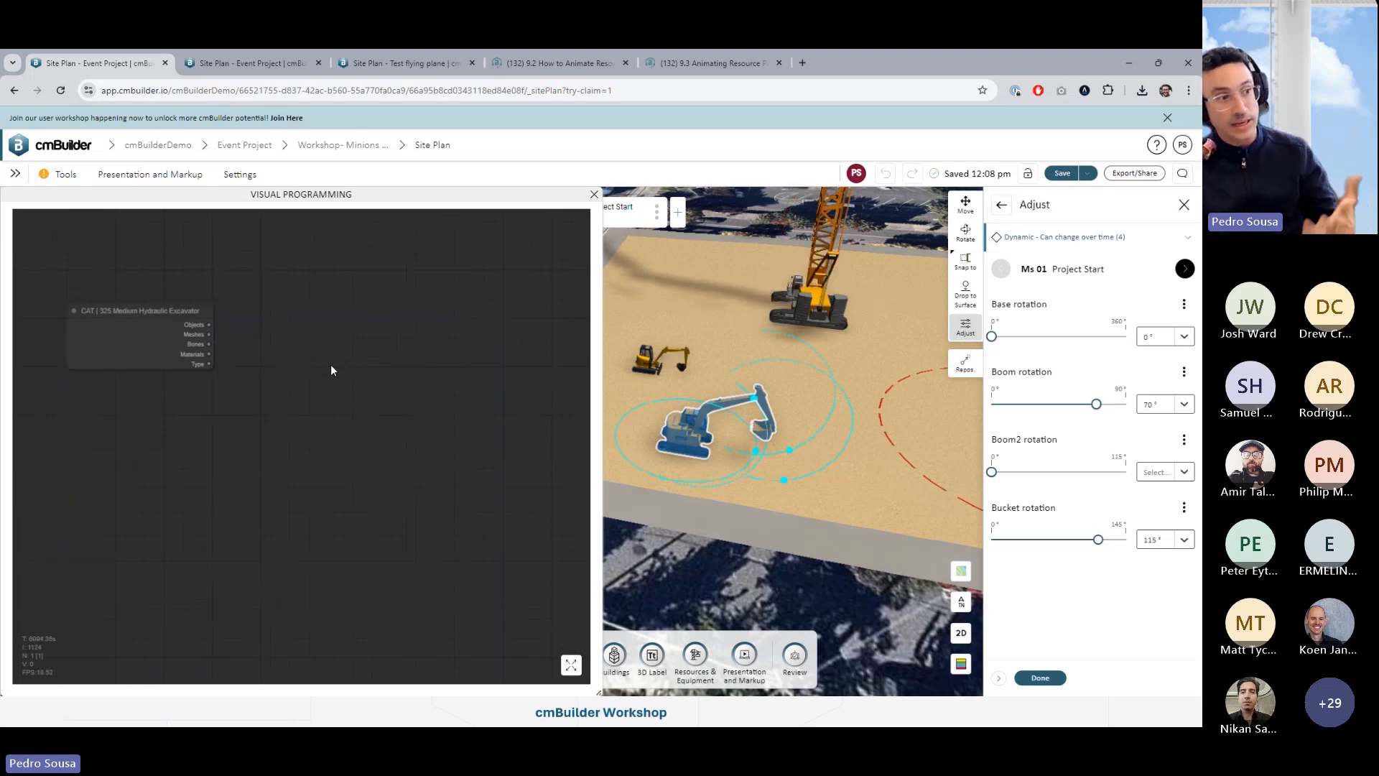
double_click(311, 330)
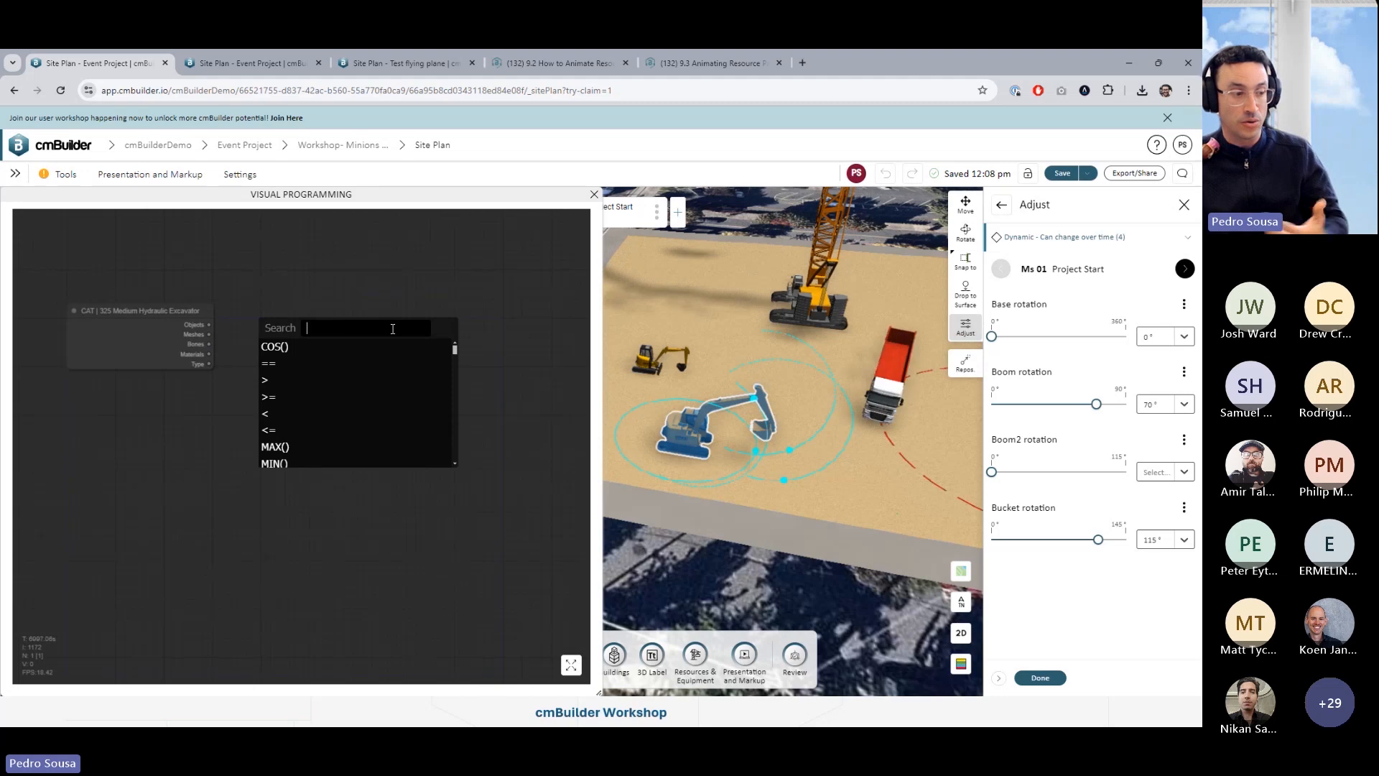
type("animate")
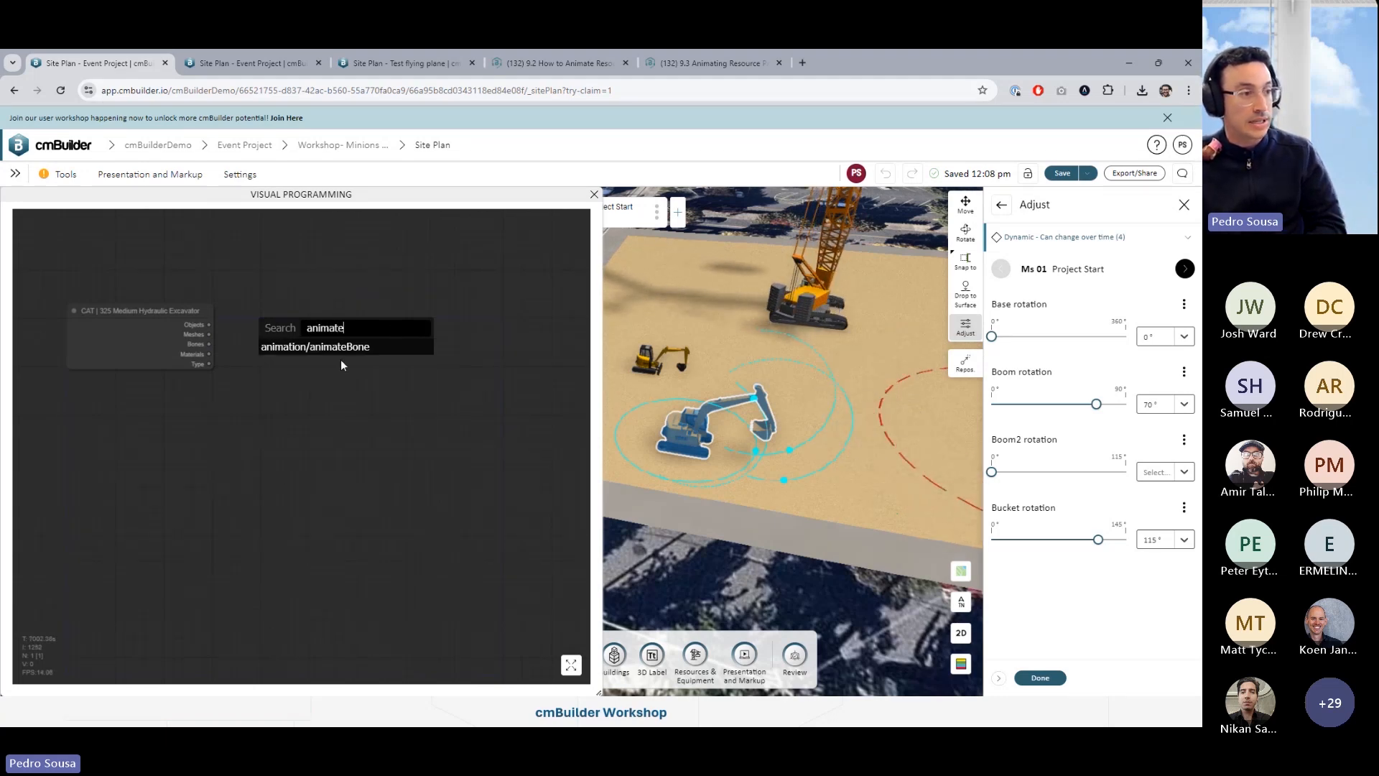
left_click(344, 351)
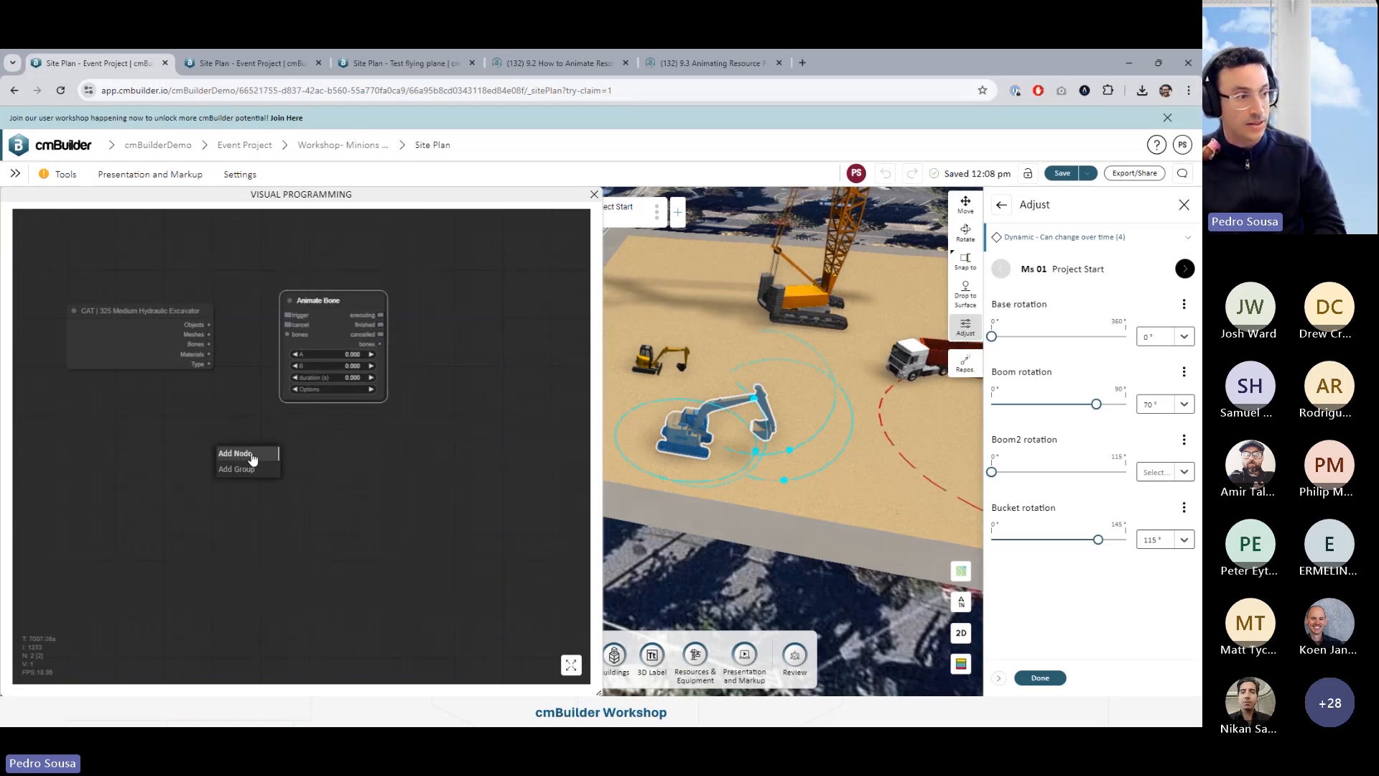
- Browse the Add Node categories, including material and resource, and dismiss the list without adding a node
left_click(246, 454)
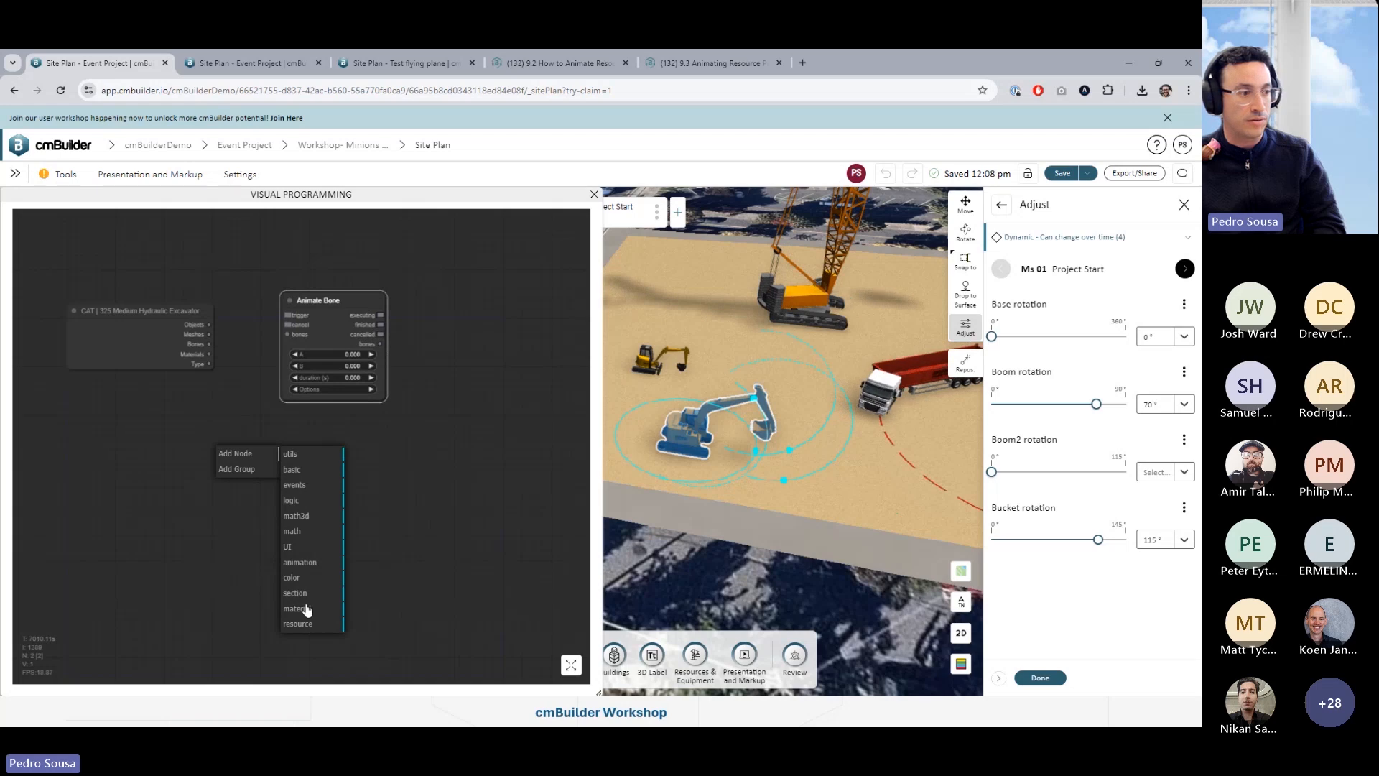
left_click(311, 470)
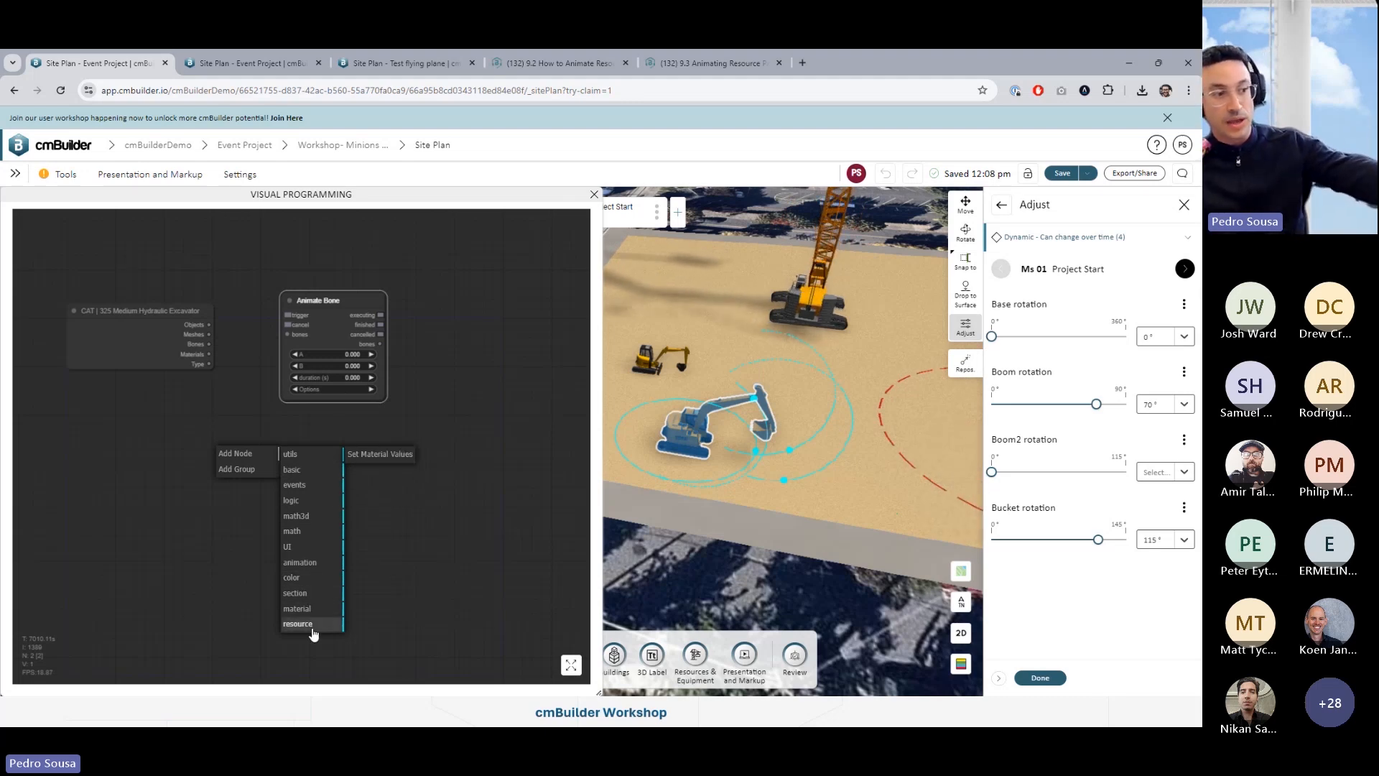
mouse_move(312, 626)
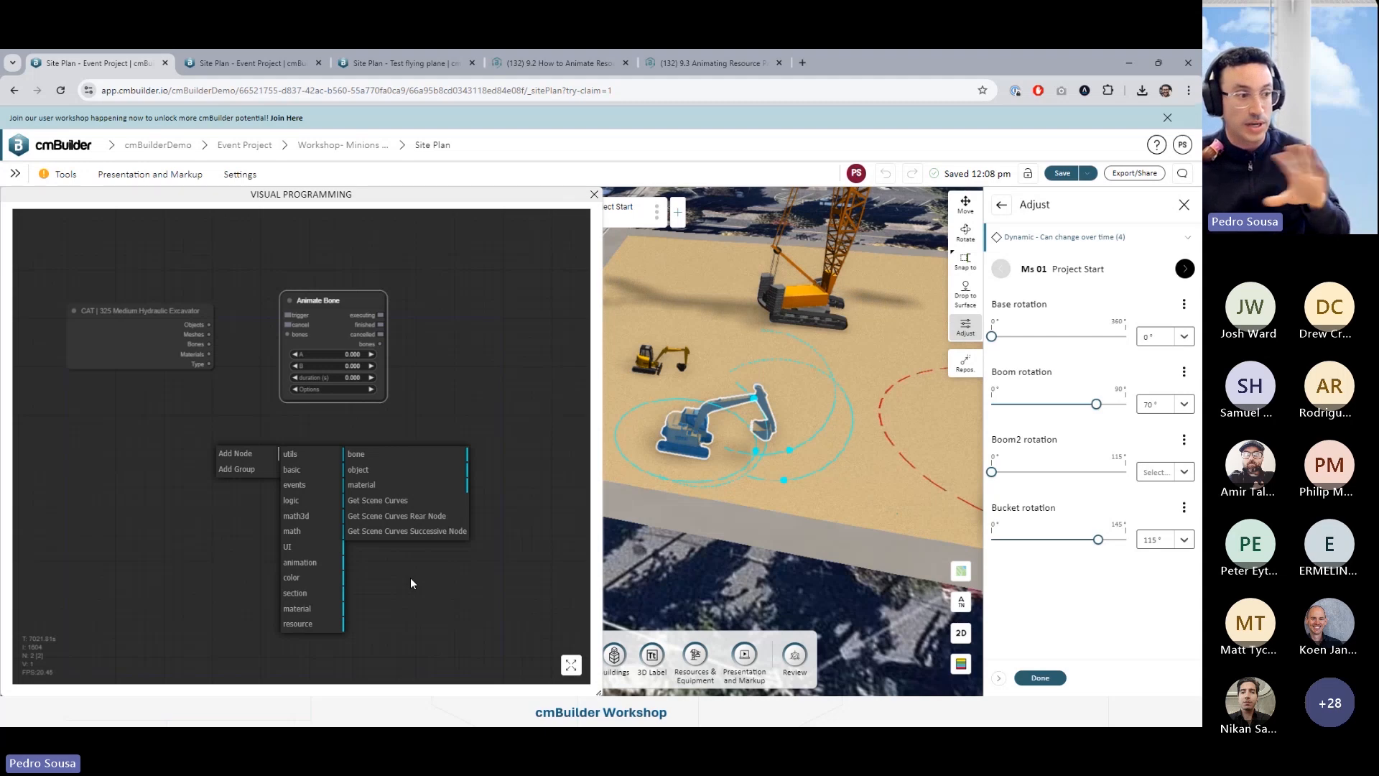
left_click(411, 579)
double_click(411, 579)
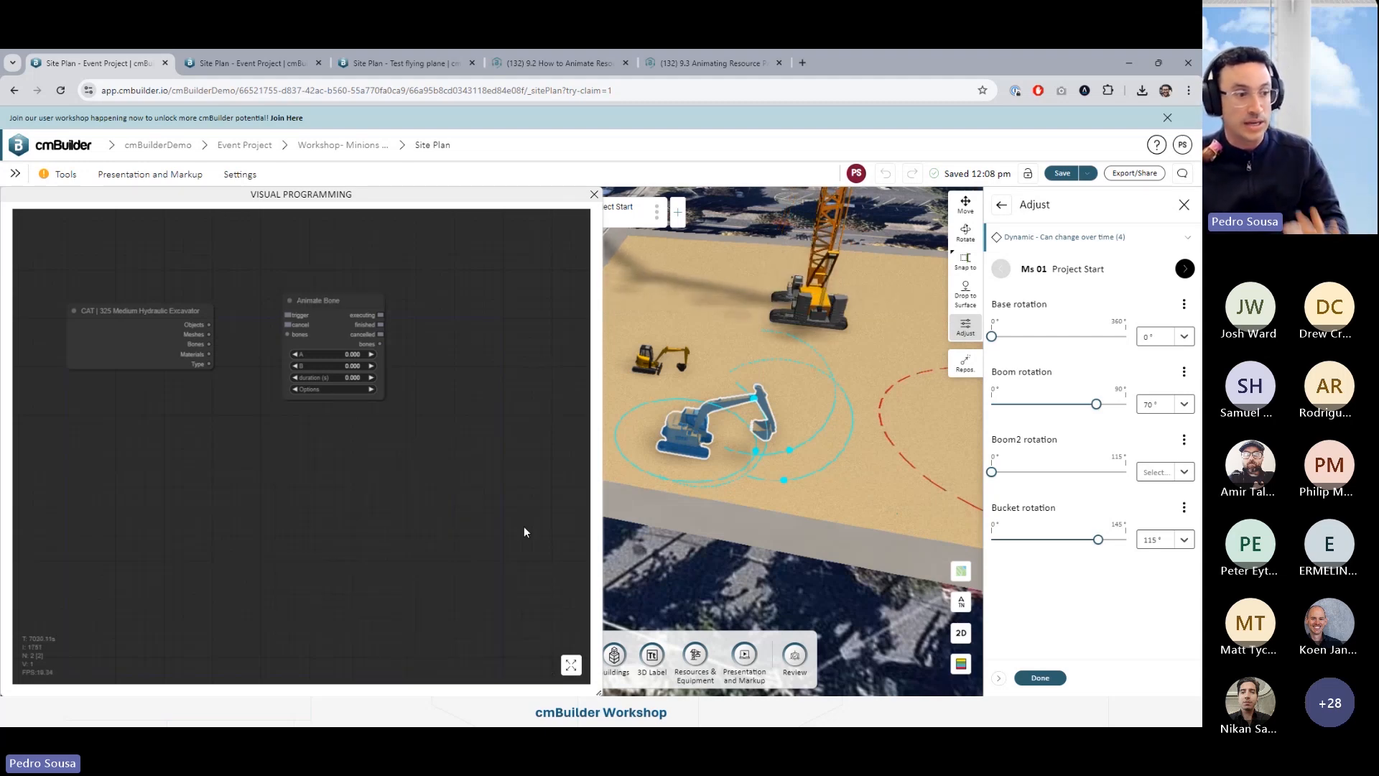
- Switch to the workshop presentation, review the Node Interface and Node Basics slides, and return to cmBuilder
left_click(775, 717)
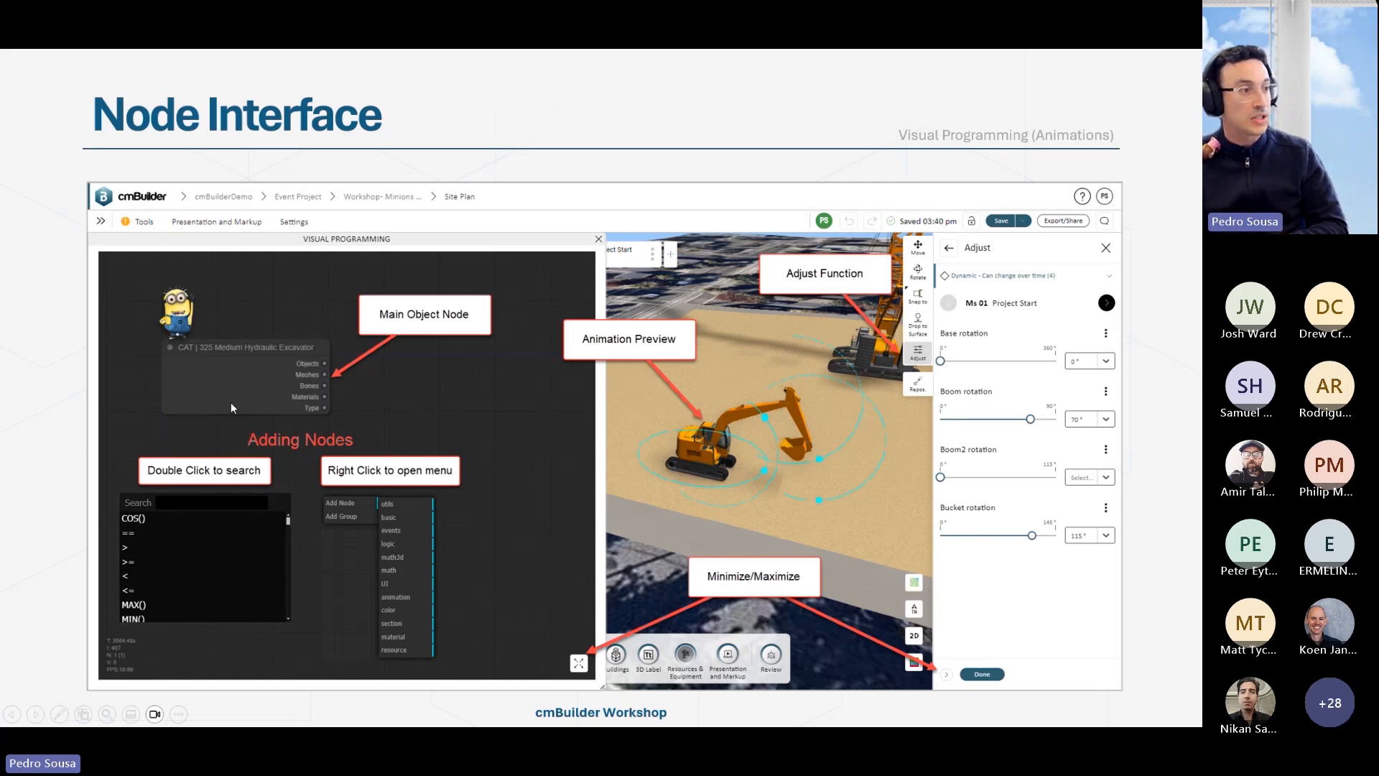
left_click(743, 362)
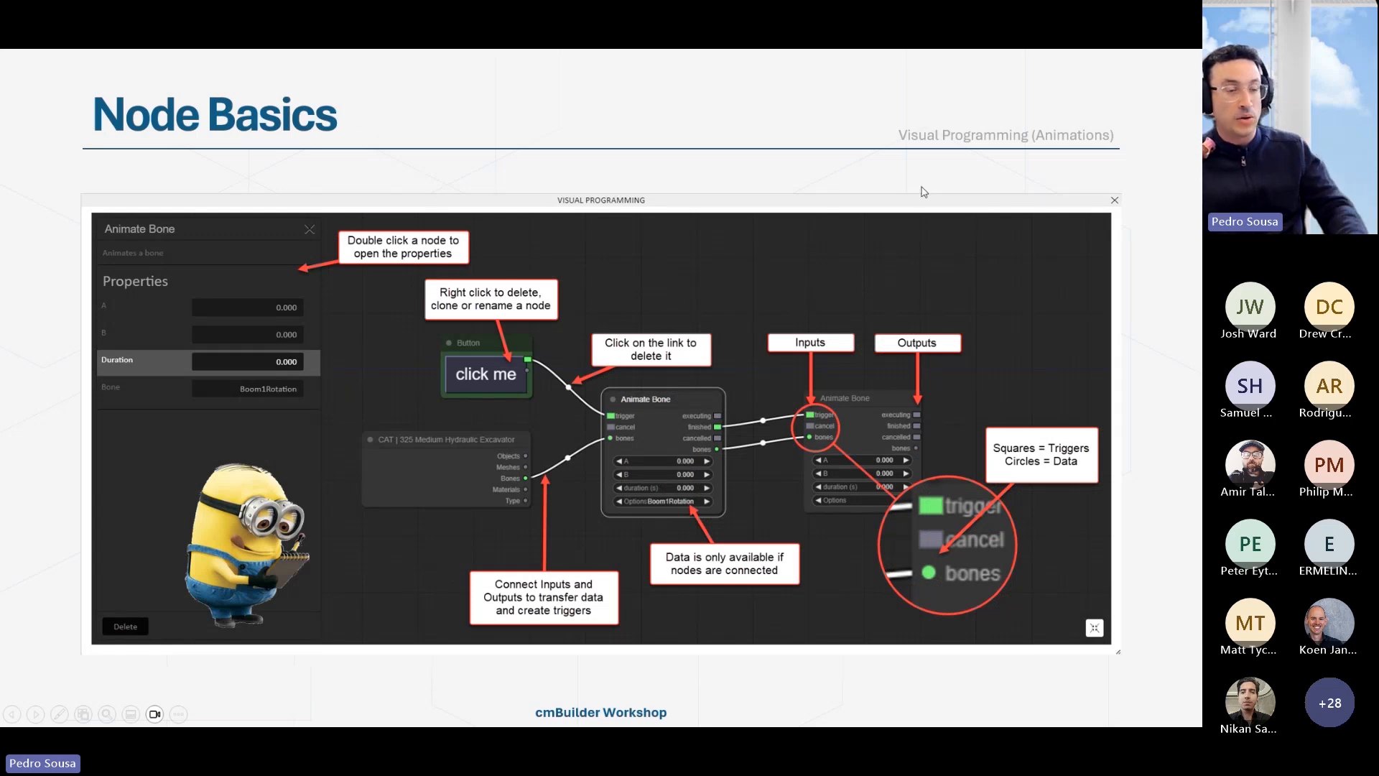
key("alt+Tab")
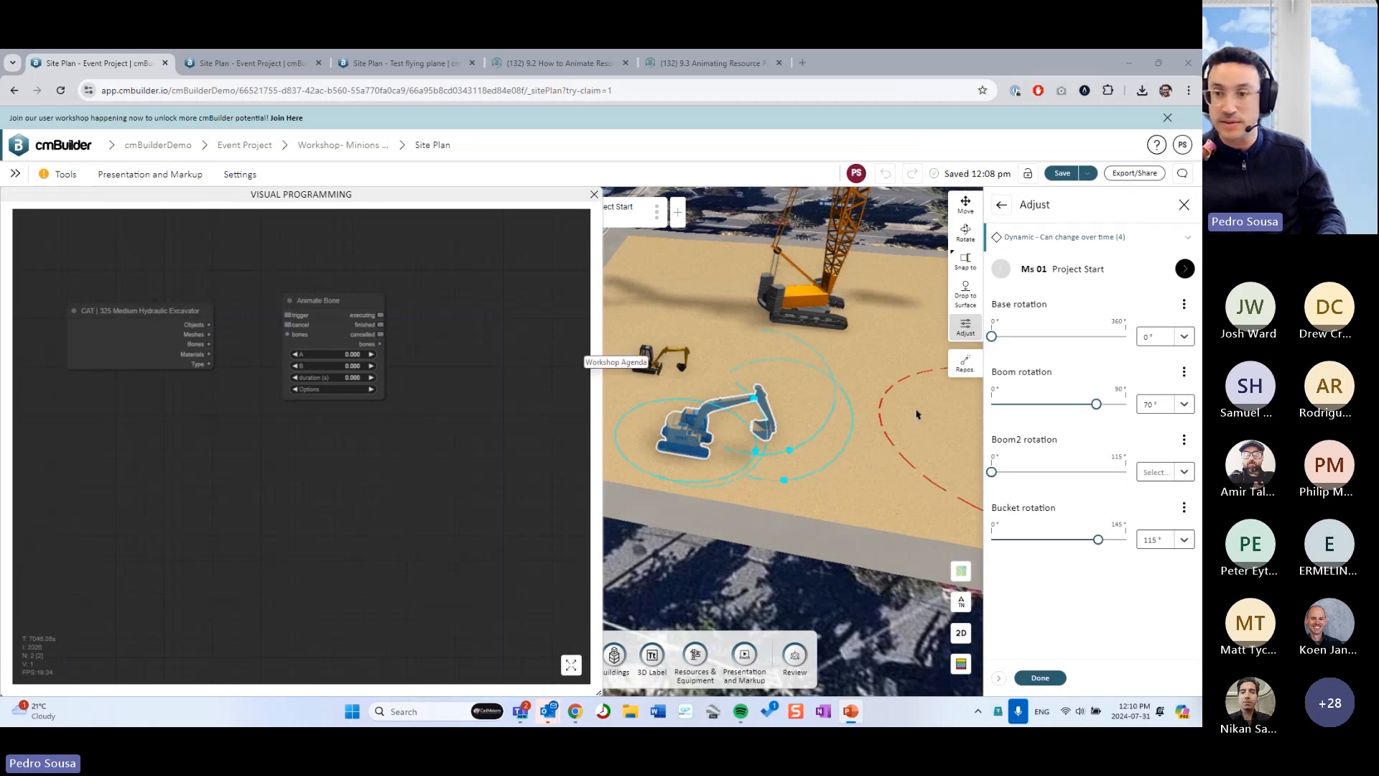
- Examine the Animate Bone node's trigger, cancel and bones inputs, its outputs, and its value fields up close
left_click_drag(400, 416, 434, 474)
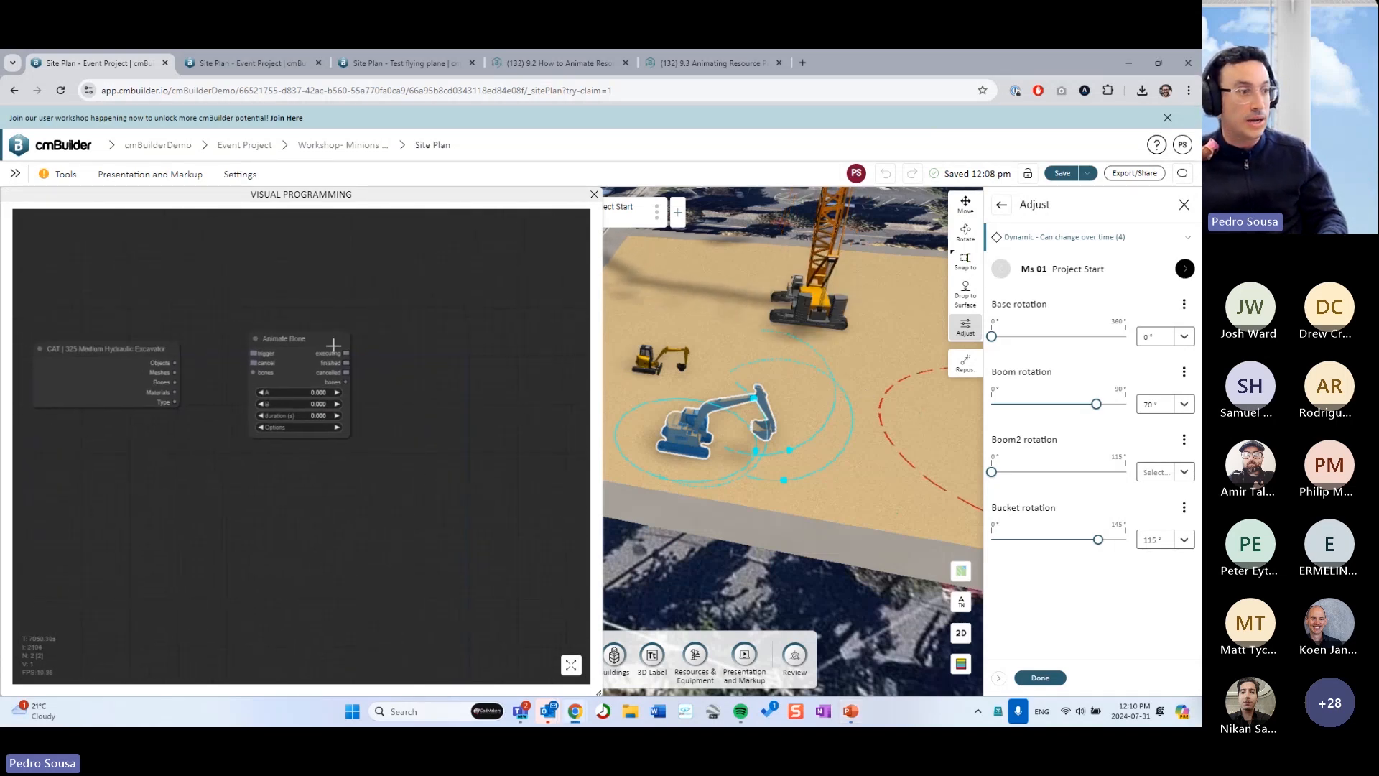
scroll(348, 385, "up", 4)
left_click_drag(202, 322, 248, 404)
scroll(363, 437, "up", 2)
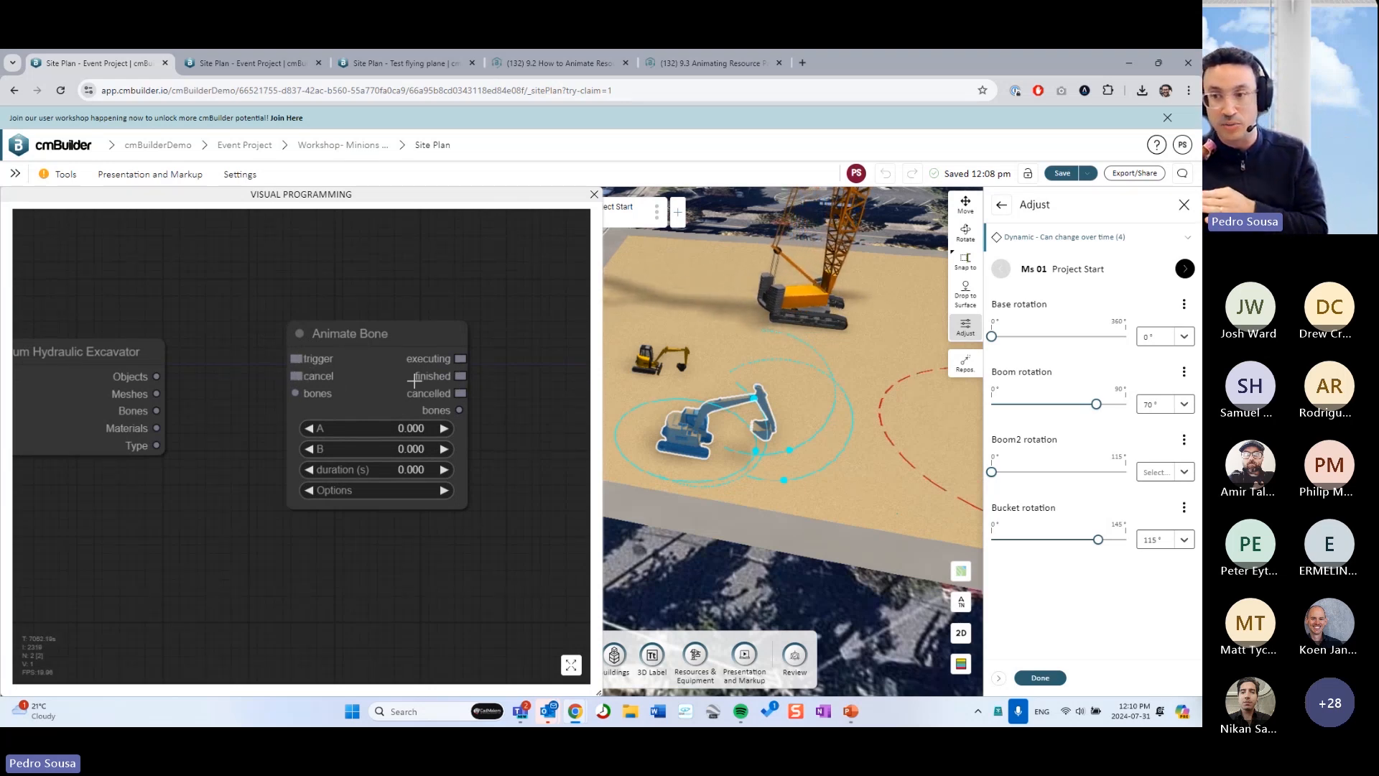
scroll(415, 380, "up", 5)
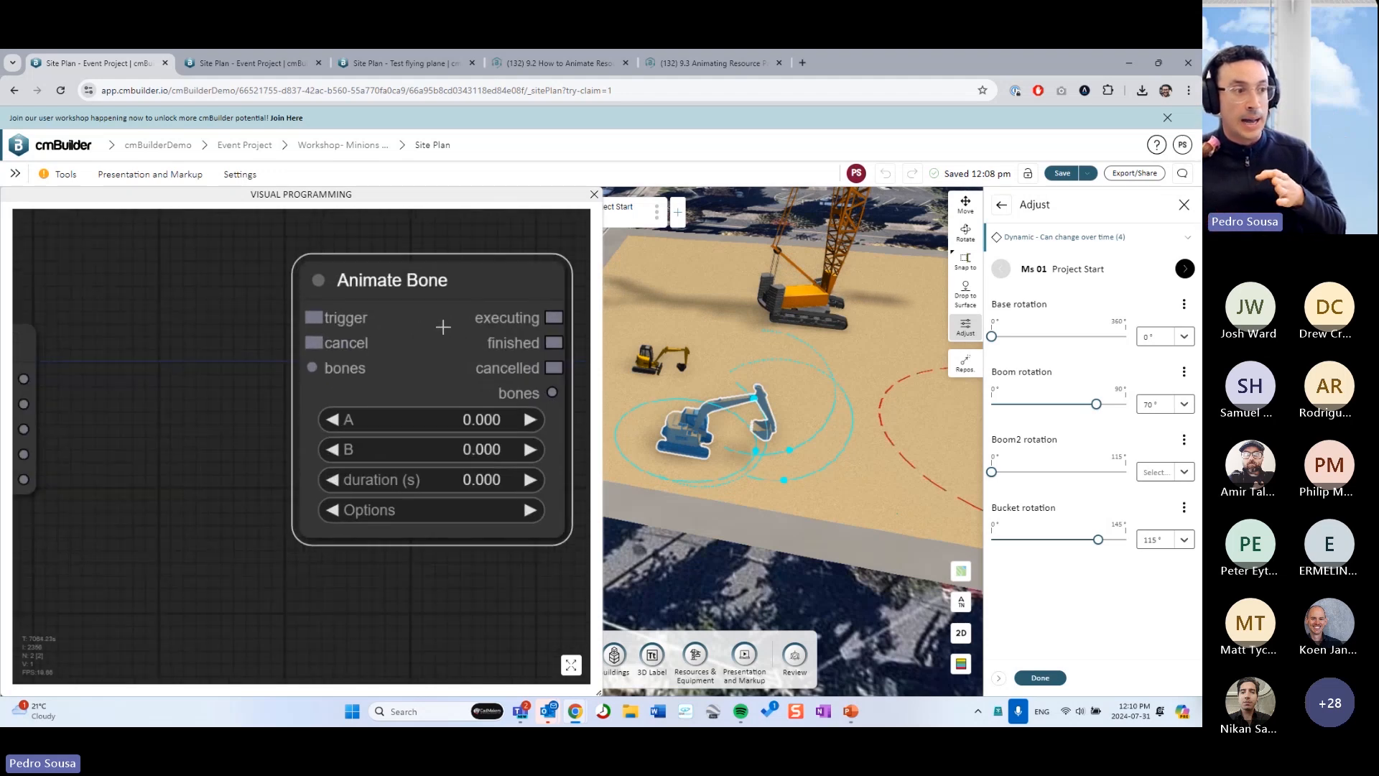
scroll(443, 327, "down", 3)
scroll(221, 428, "down", 2)
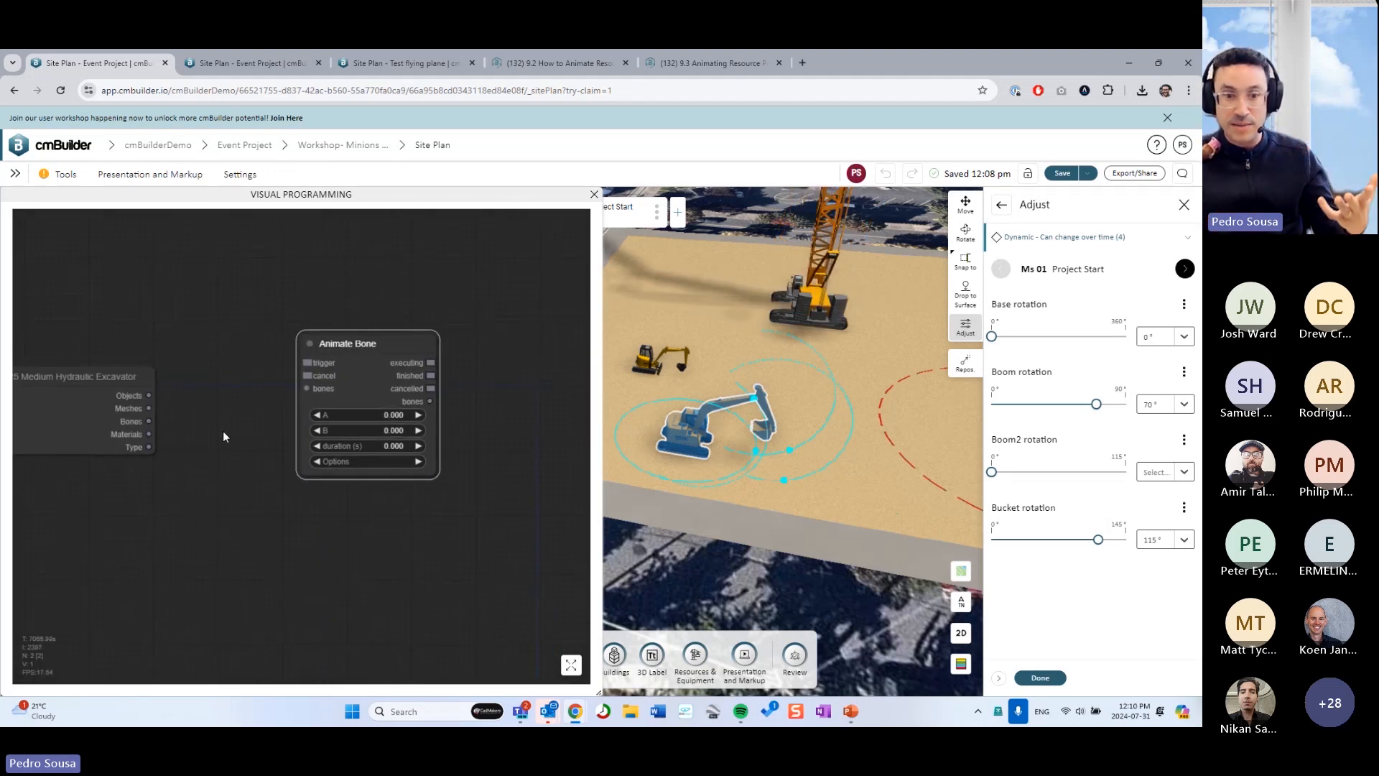
left_click_drag(222, 430, 224, 431)
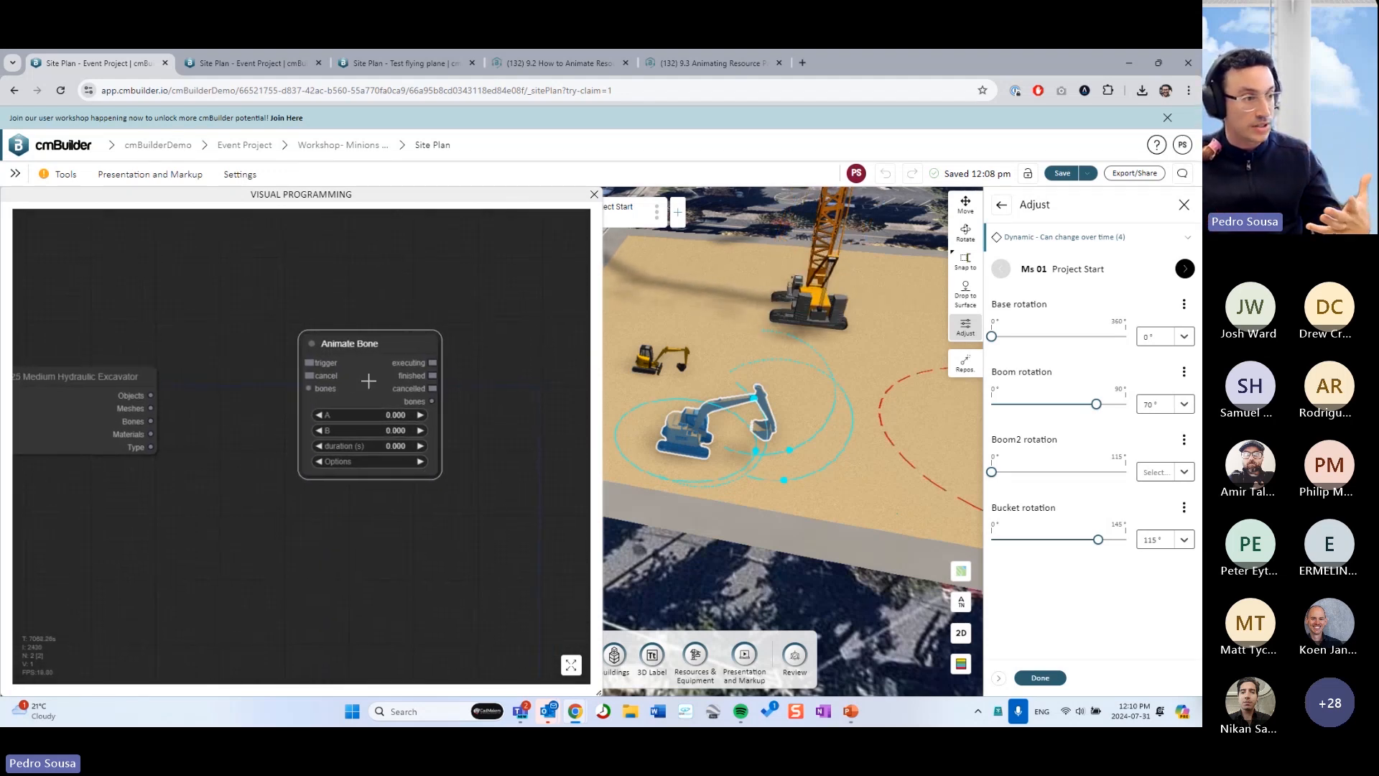
- Reposition the Animate Bone node, connect the excavator's Bones output to its bones input, and check its available bone options
left_click_drag(369, 380, 404, 399)
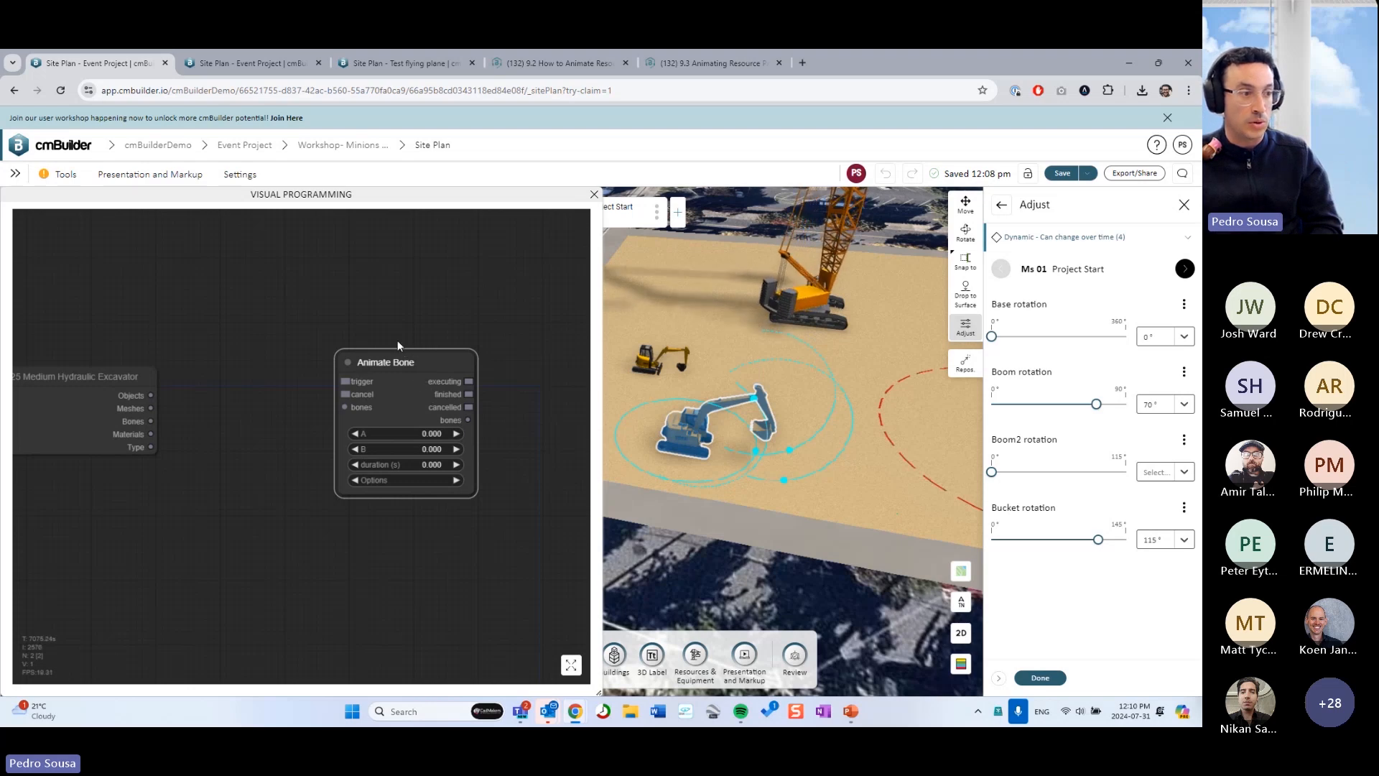
left_click_drag(410, 391, 396, 388)
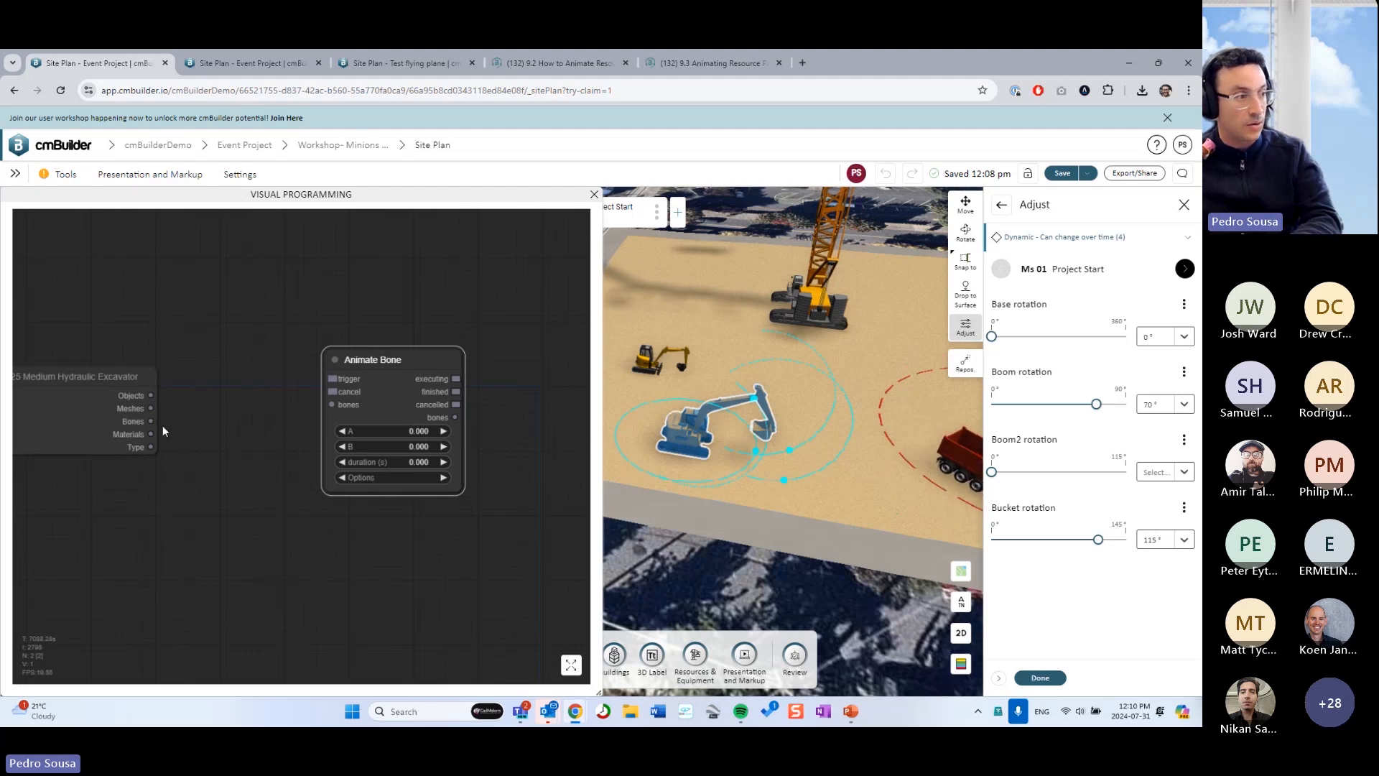
left_click_drag(151, 421, 237, 429)
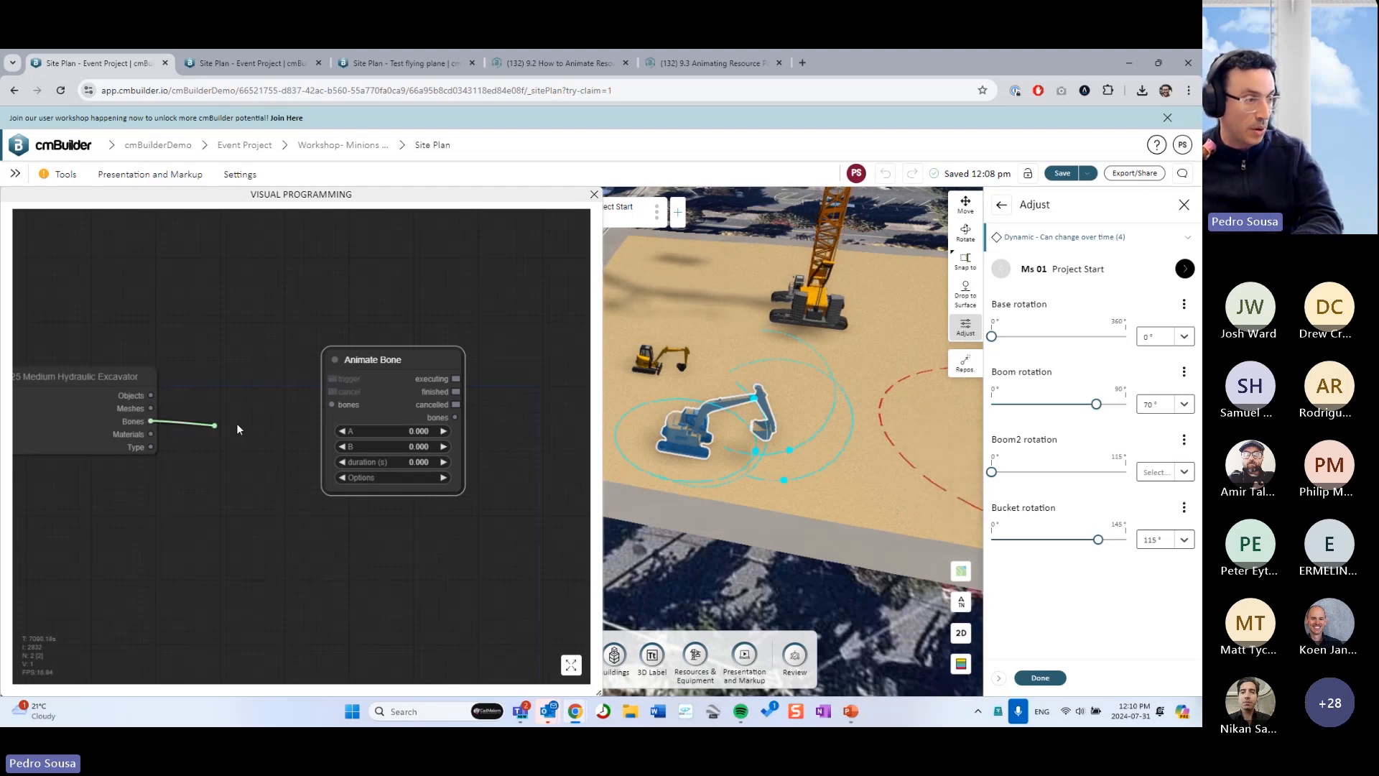
left_click_drag(332, 404, 333, 404)
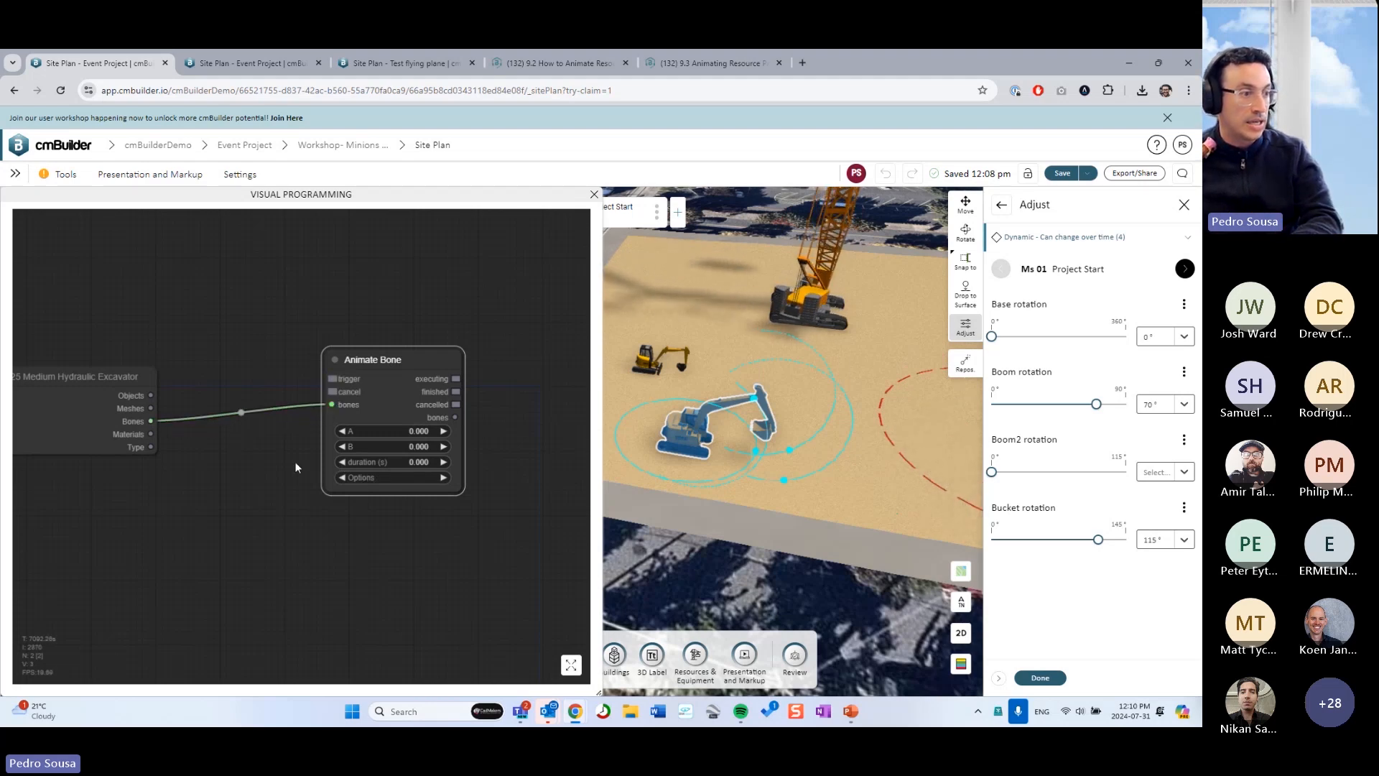
left_click(386, 479)
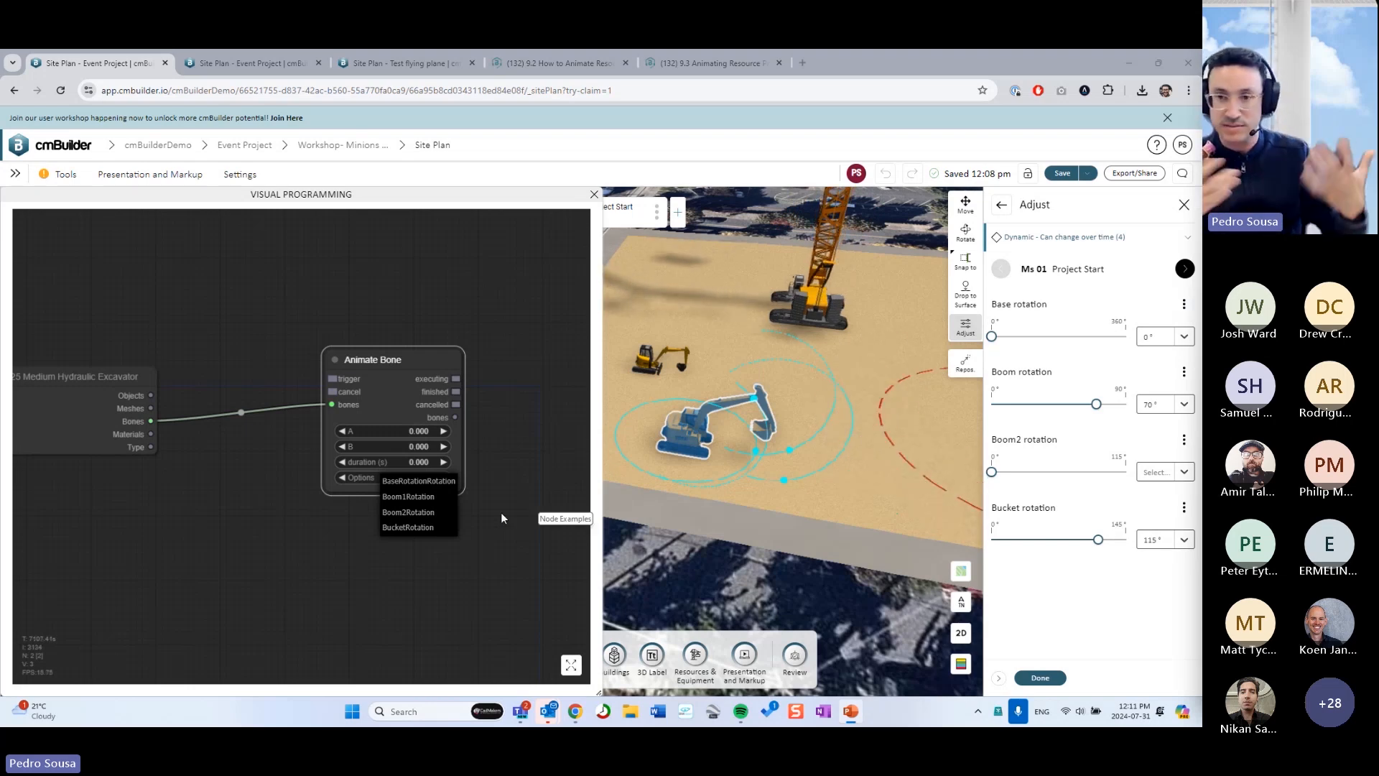
left_click(474, 416)
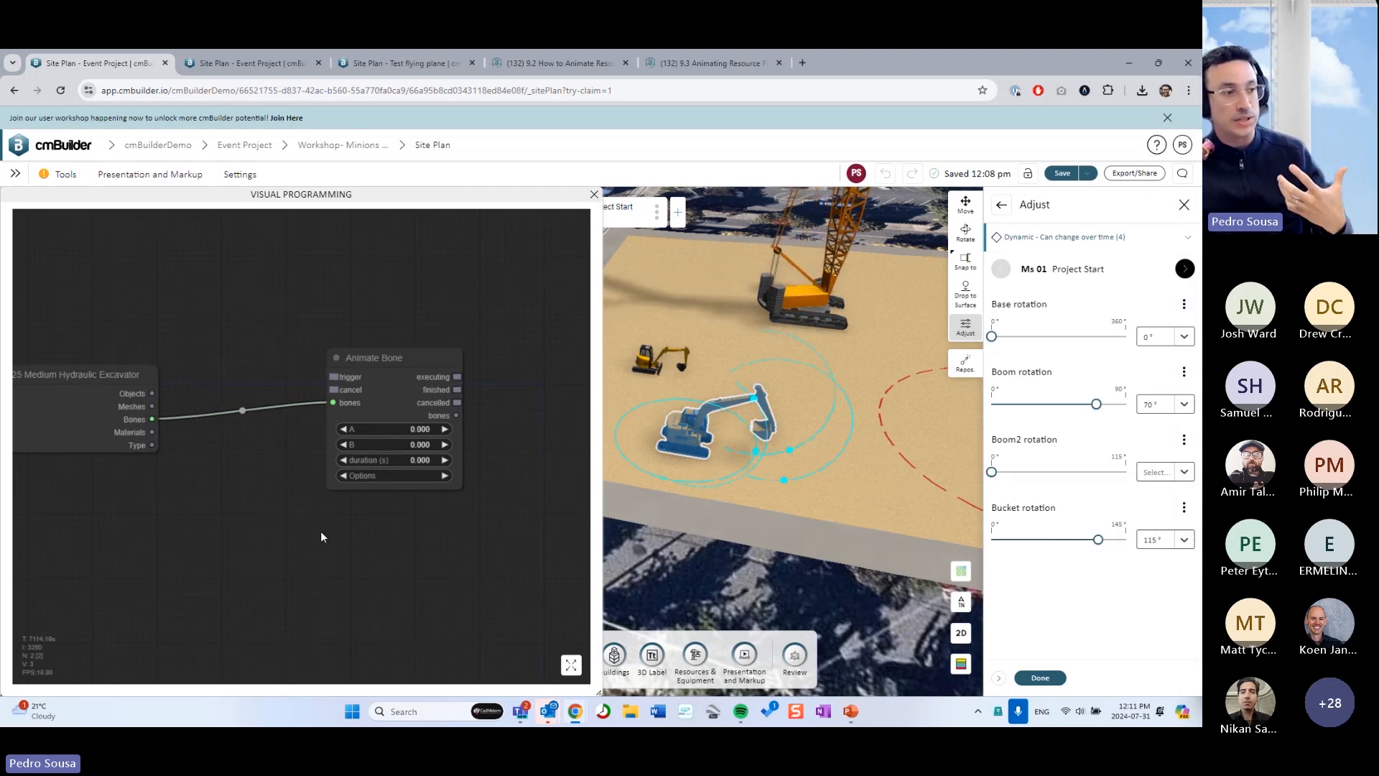
- Clone the Animate Bone node and place the copy to the right of the original
left_click_drag(295, 504, 226, 486)
left_click_drag(386, 374, 330, 359)
left_click(268, 356)
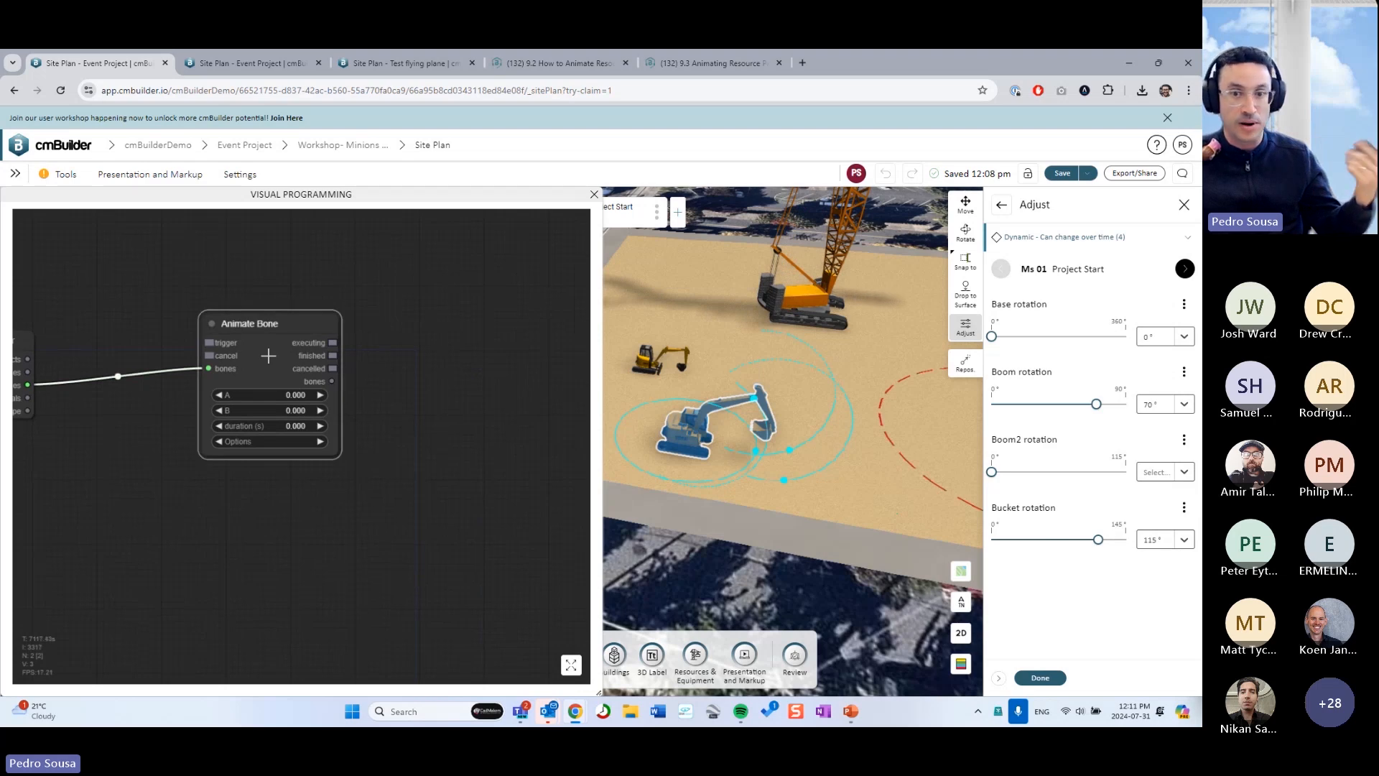
right_click(268, 356)
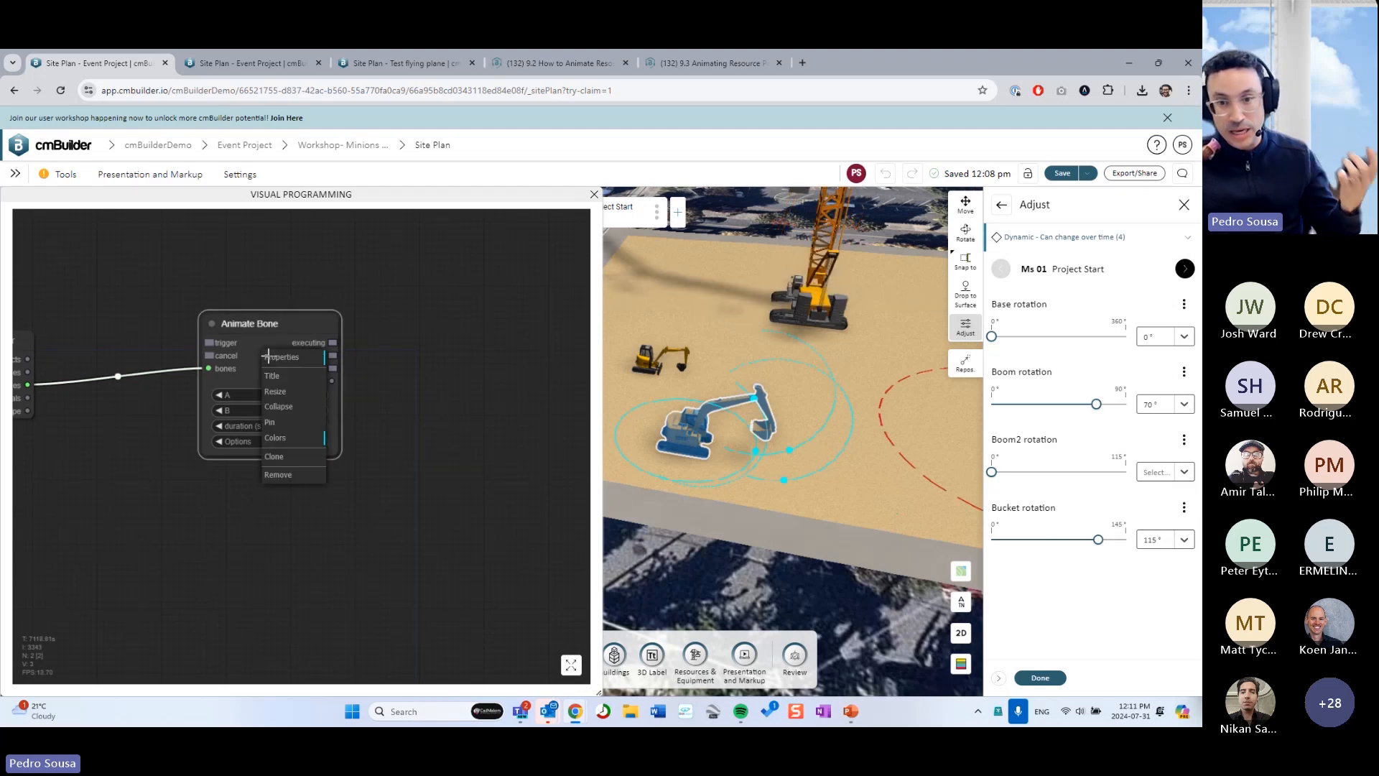
left_click(291, 457)
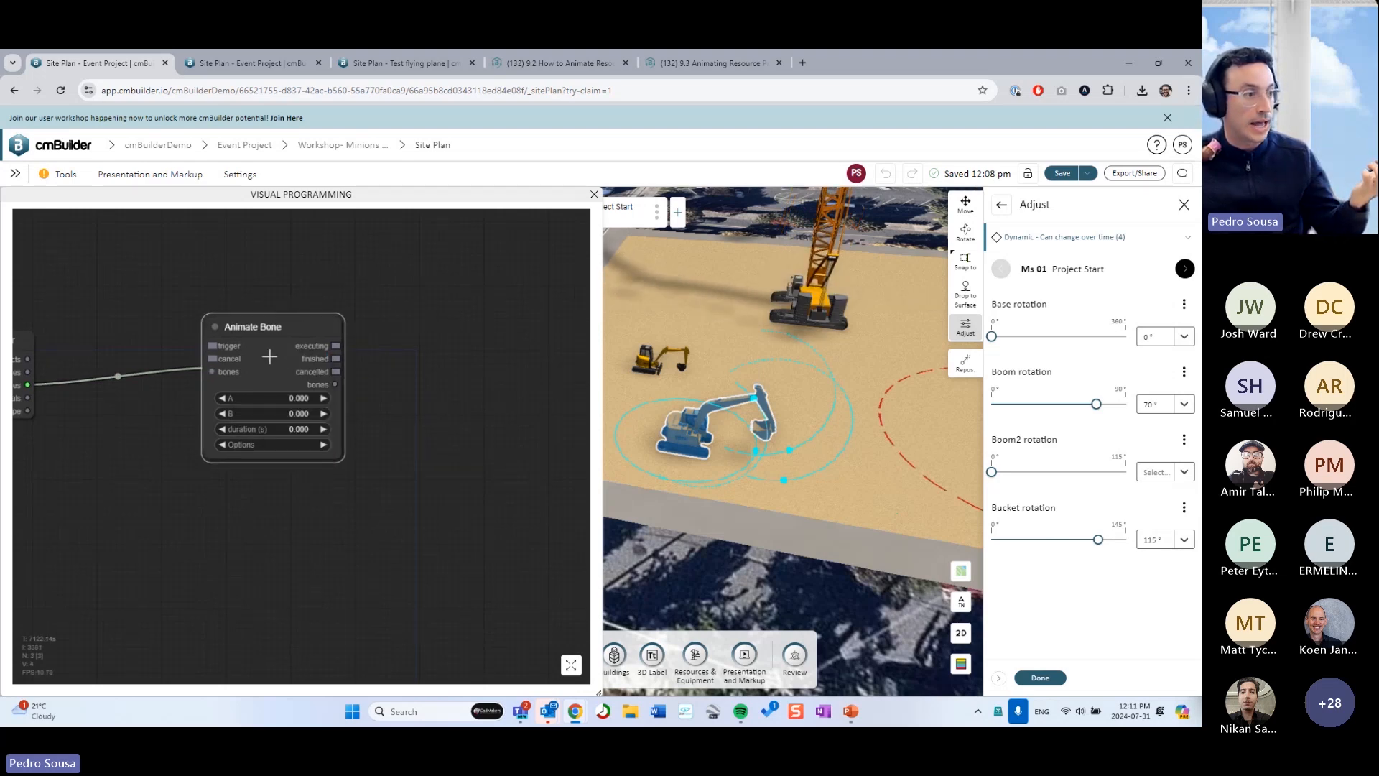
left_click_drag(271, 357, 460, 350)
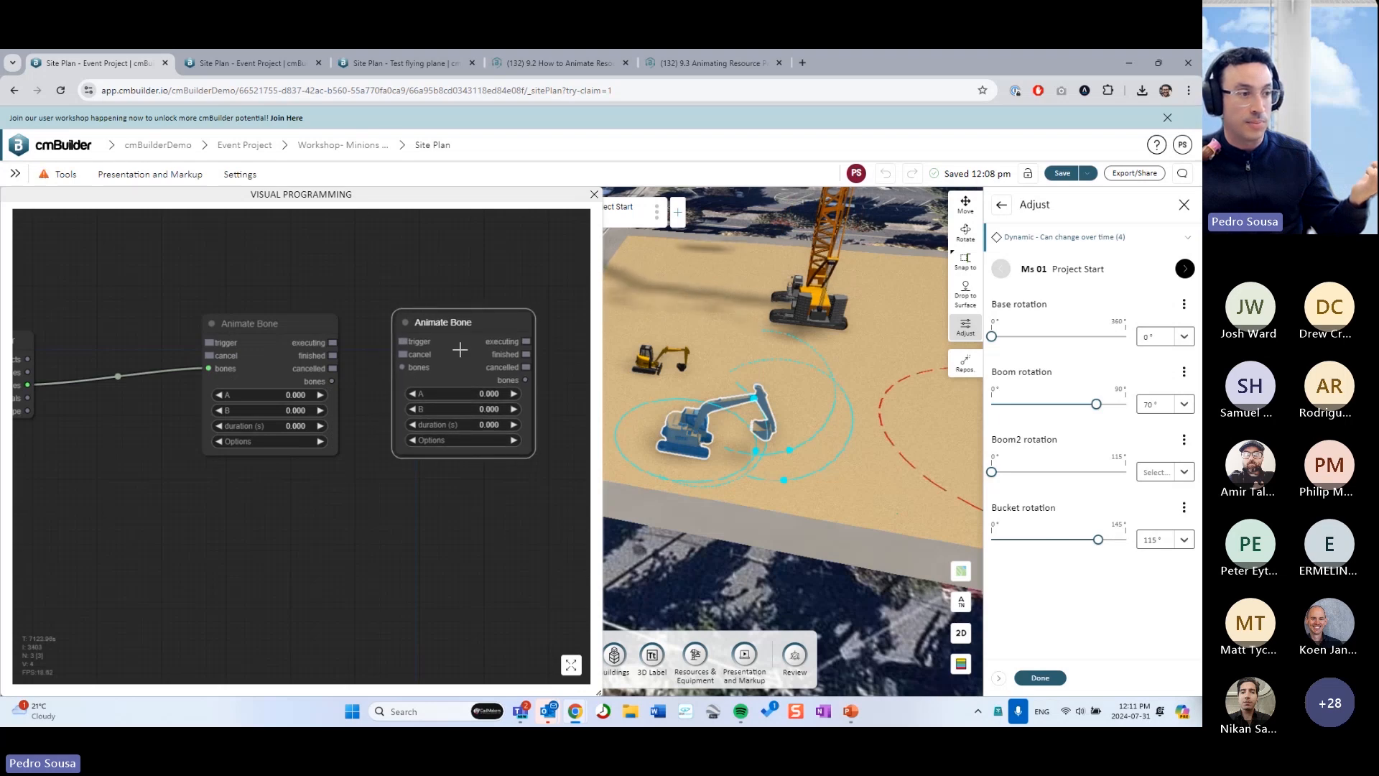
- Connect the first Animate Bone node's bones output to the clone's bones input and check the clone's bone options
left_click(332, 507)
left_click(282, 442)
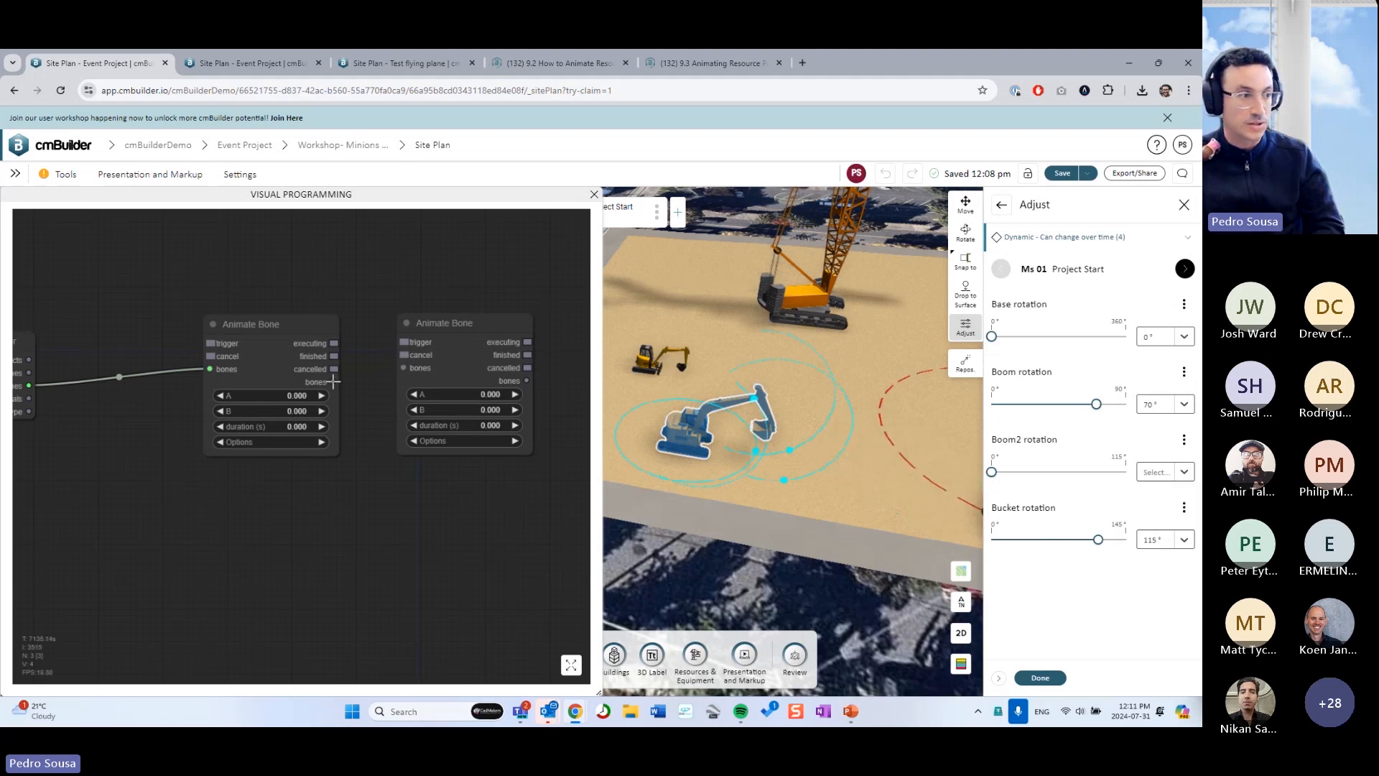
left_click_drag(333, 381, 404, 367)
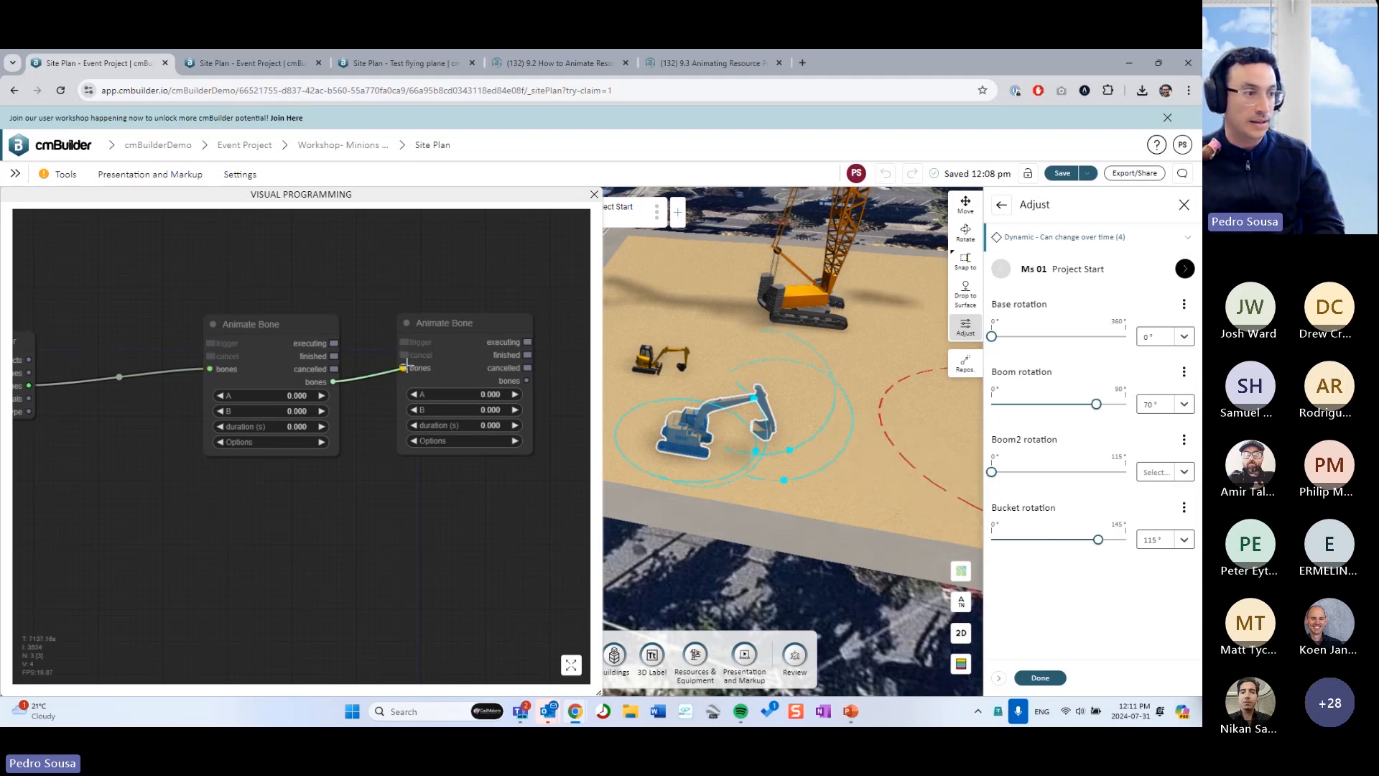
left_click(449, 441)
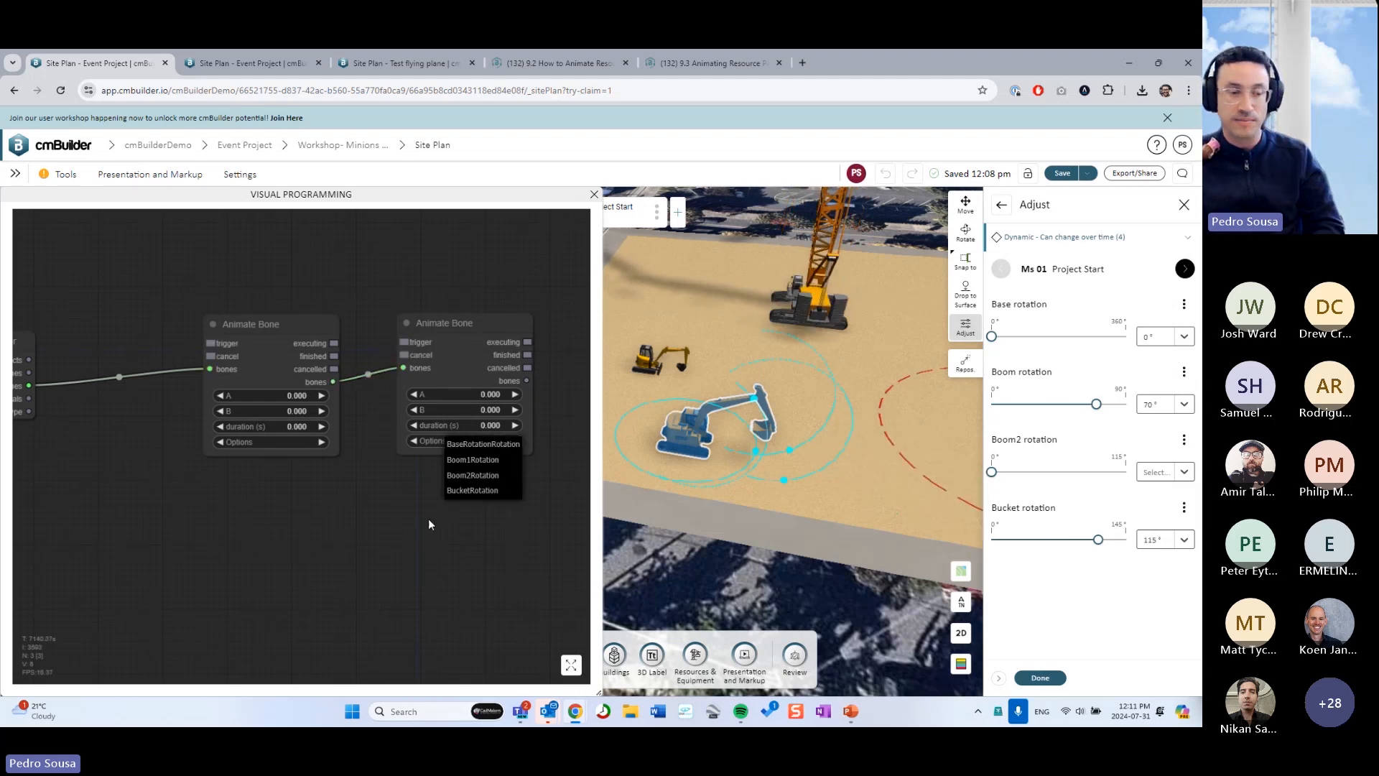
mouse_move(395, 505)
left_mouse_down()
mouse_move(439, 497)
mouse_move(408, 491)
left_mouse_up()
scroll(439, 493, "down", 1)
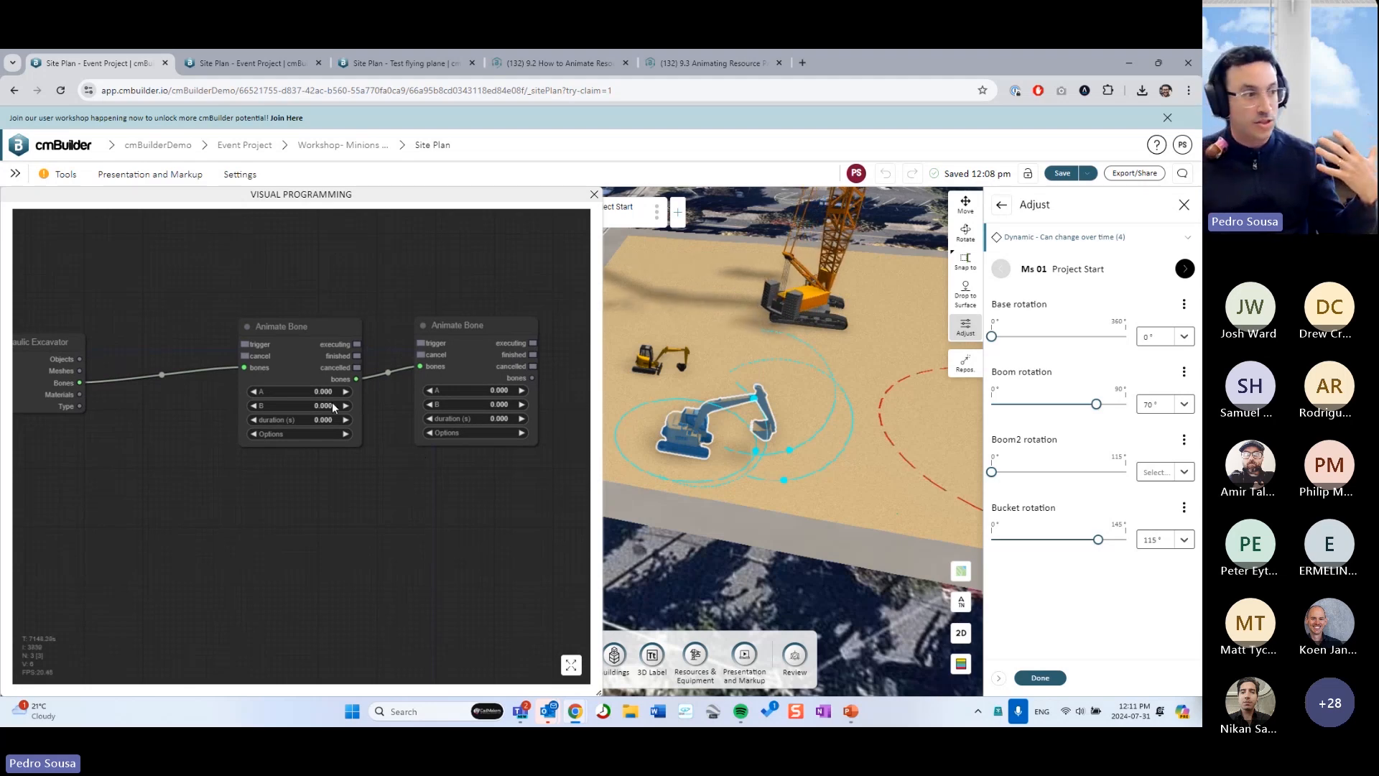
scroll(247, 341, "up", 5)
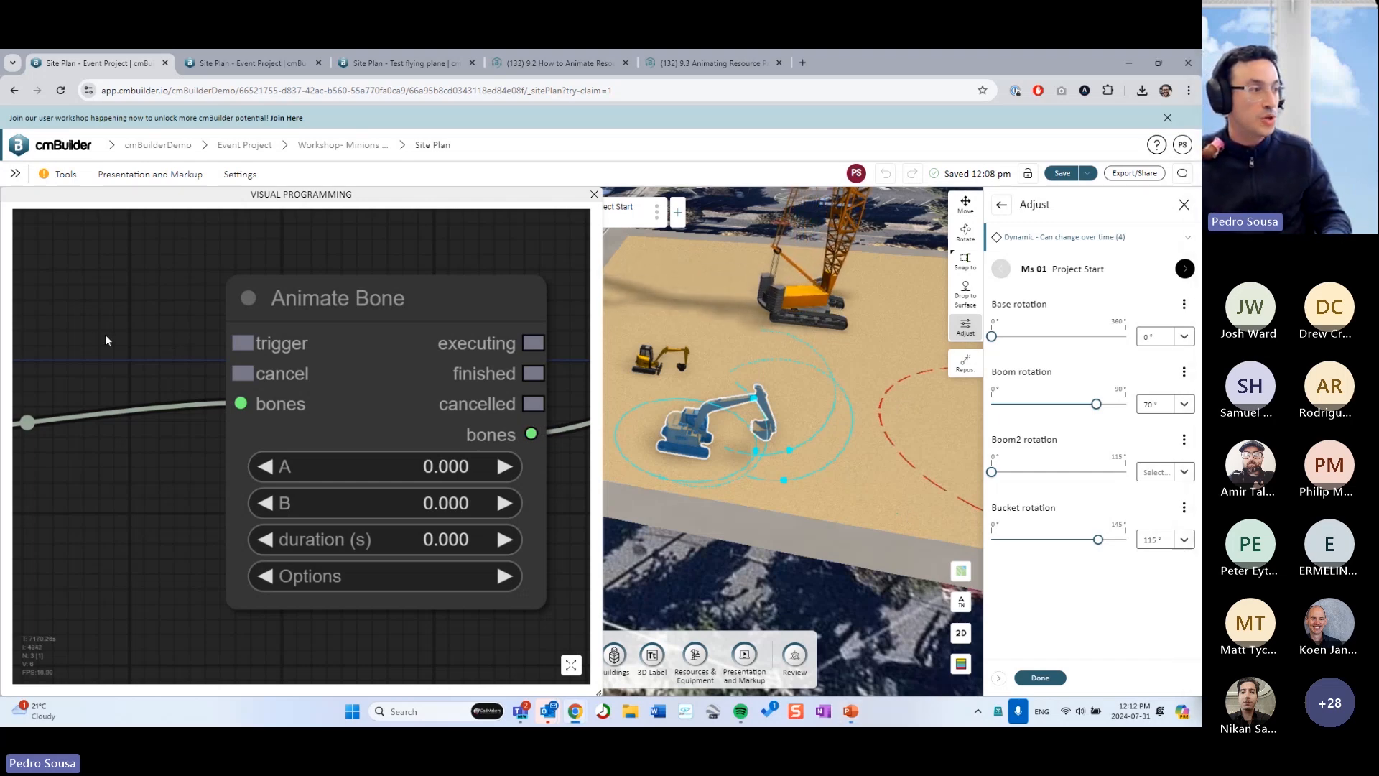
- Delete the link from the excavator's Bones output and reconnect that output to the first Animate Bone node's bones input
scroll(114, 334, "down", 5)
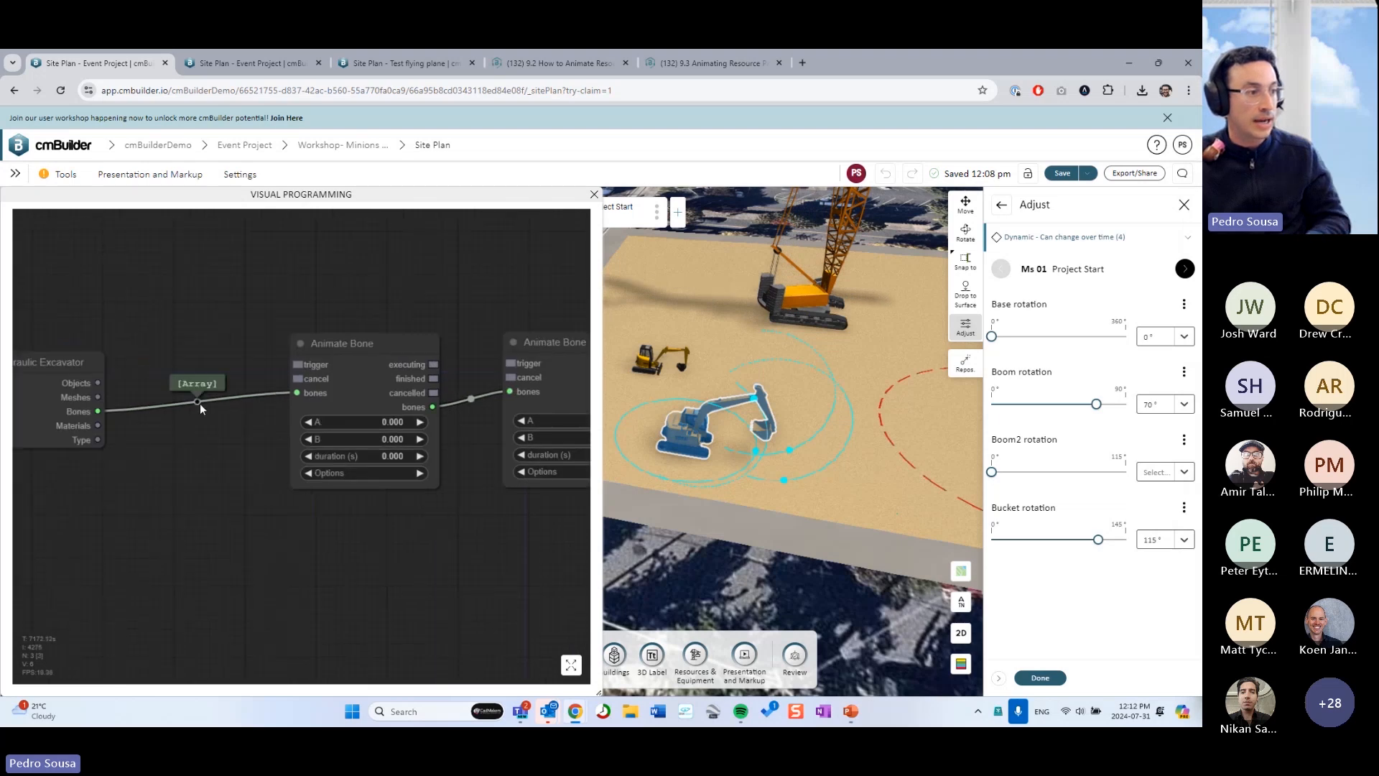
left_click(197, 403)
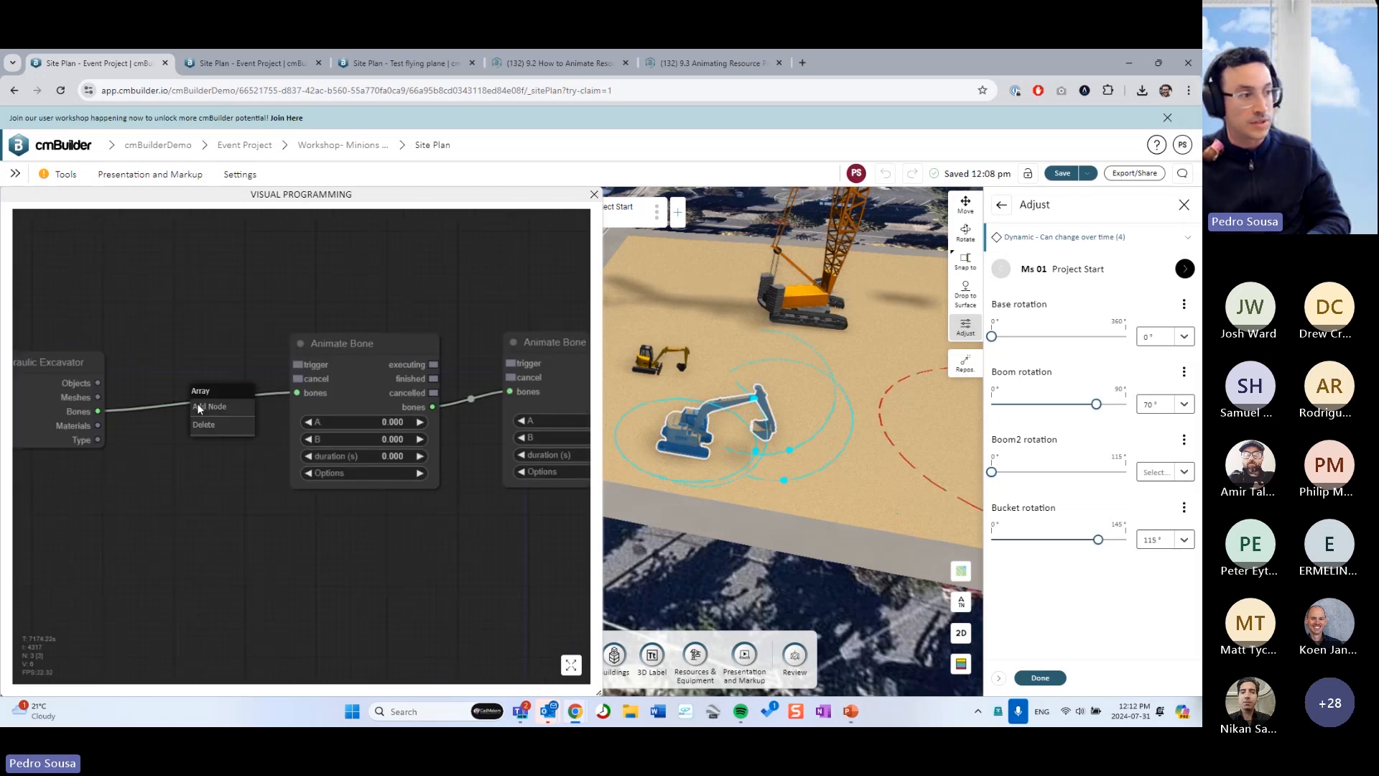
left_click(204, 425)
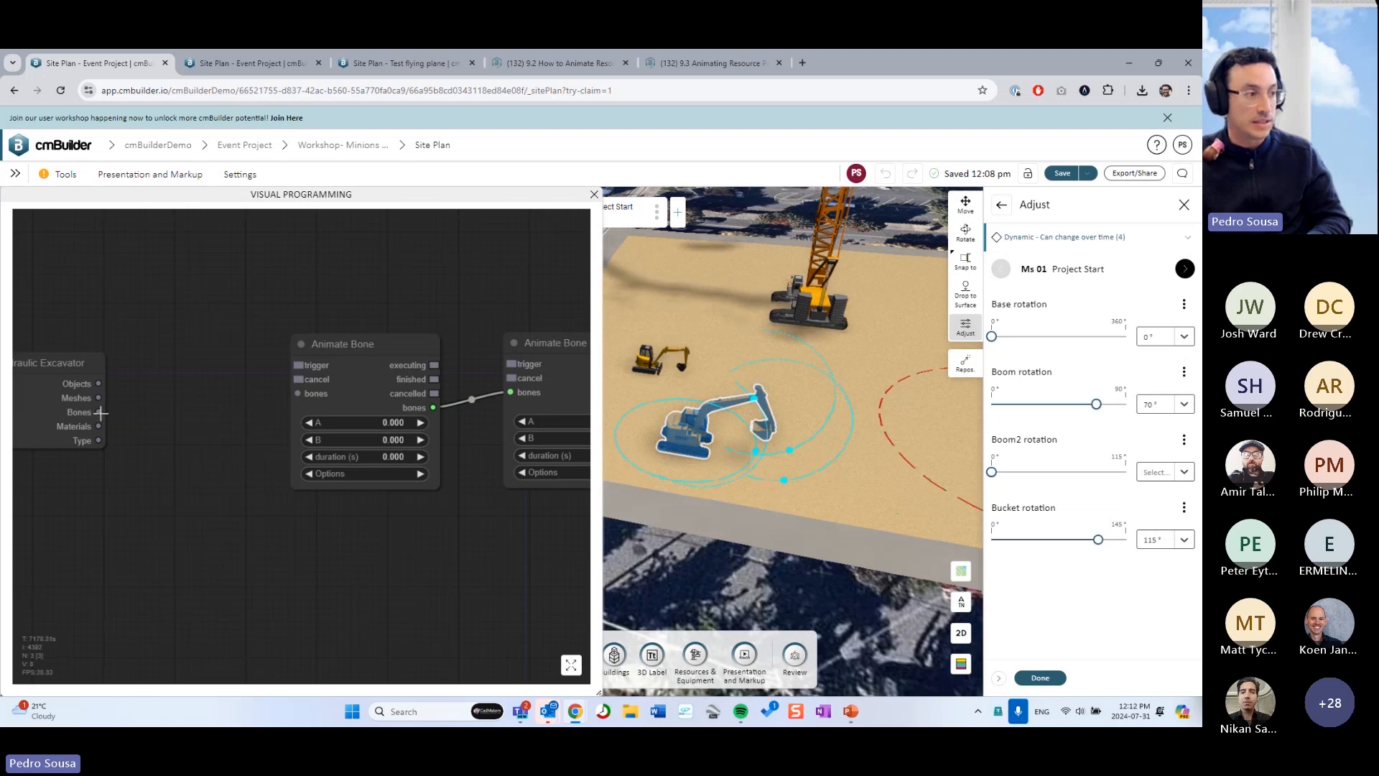
left_click_drag(100, 413, 298, 394)
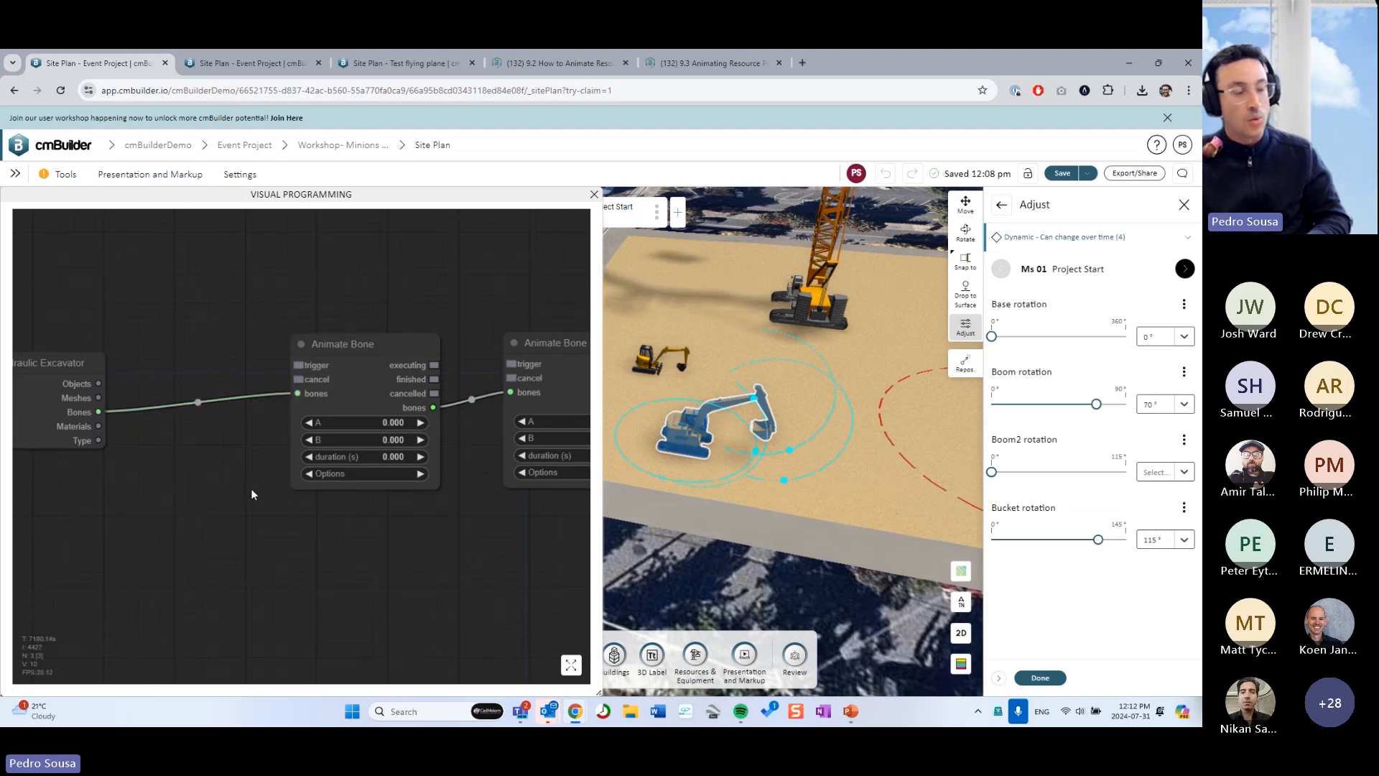
- Inspect the first Animate Bone node's A, B, duration and bone properties, and close its property view
scroll(251, 494, "down", 5)
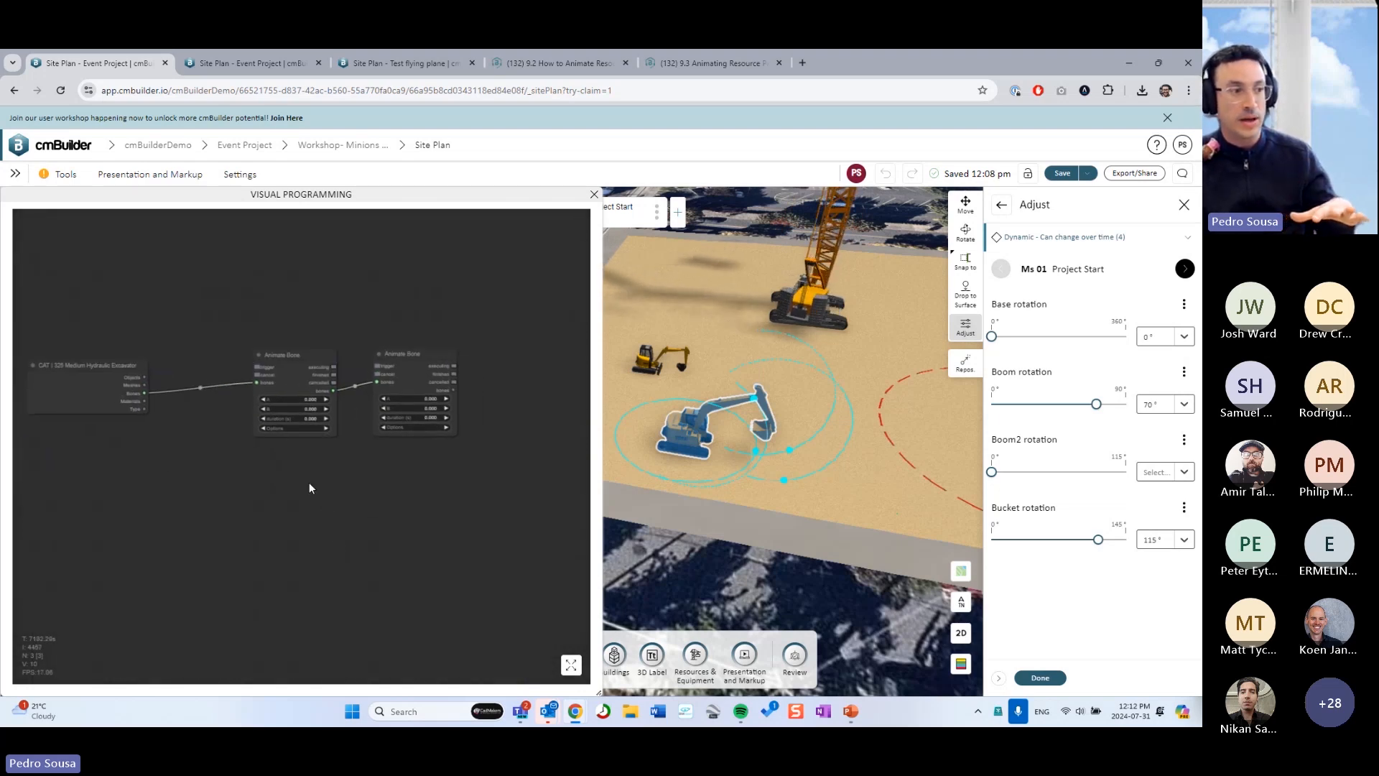
left_click_drag(310, 489, 312, 476)
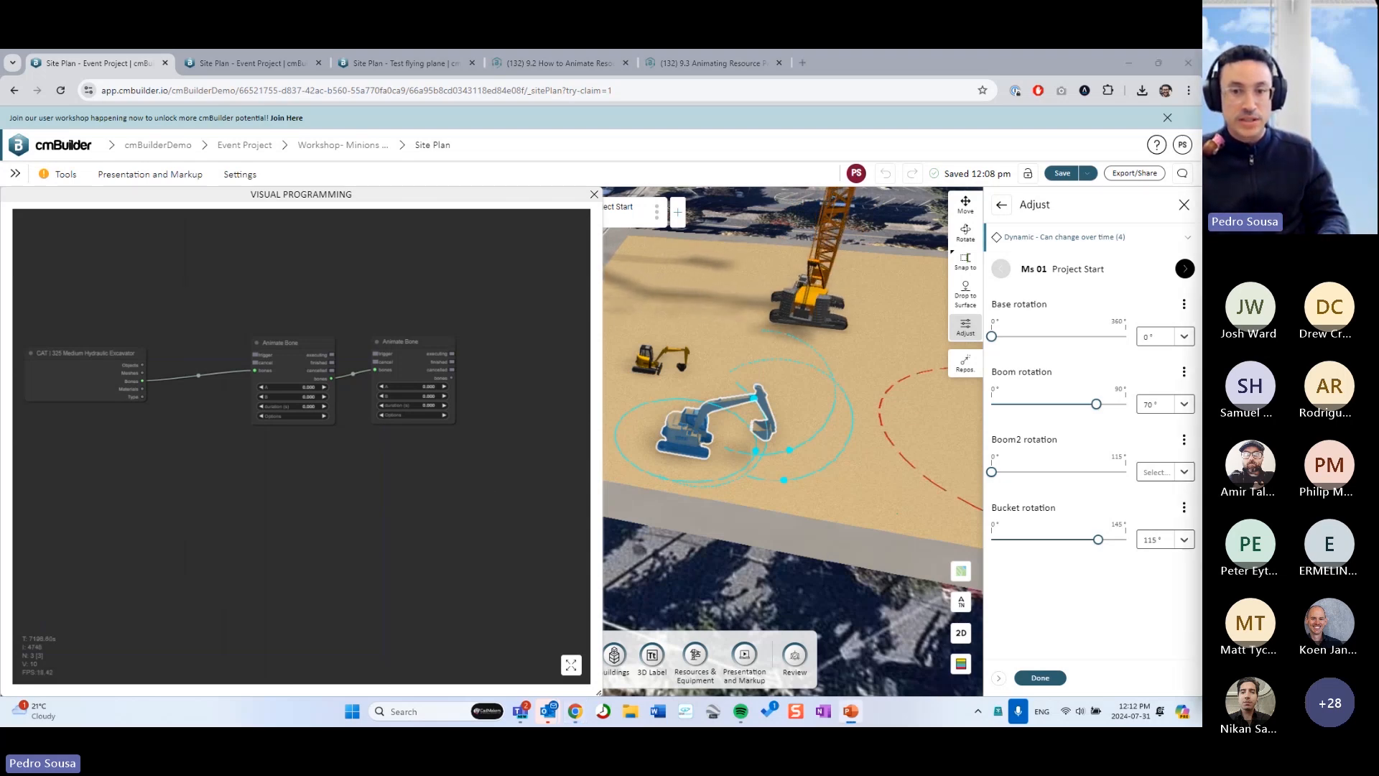
left_click_drag(380, 491, 471, 497)
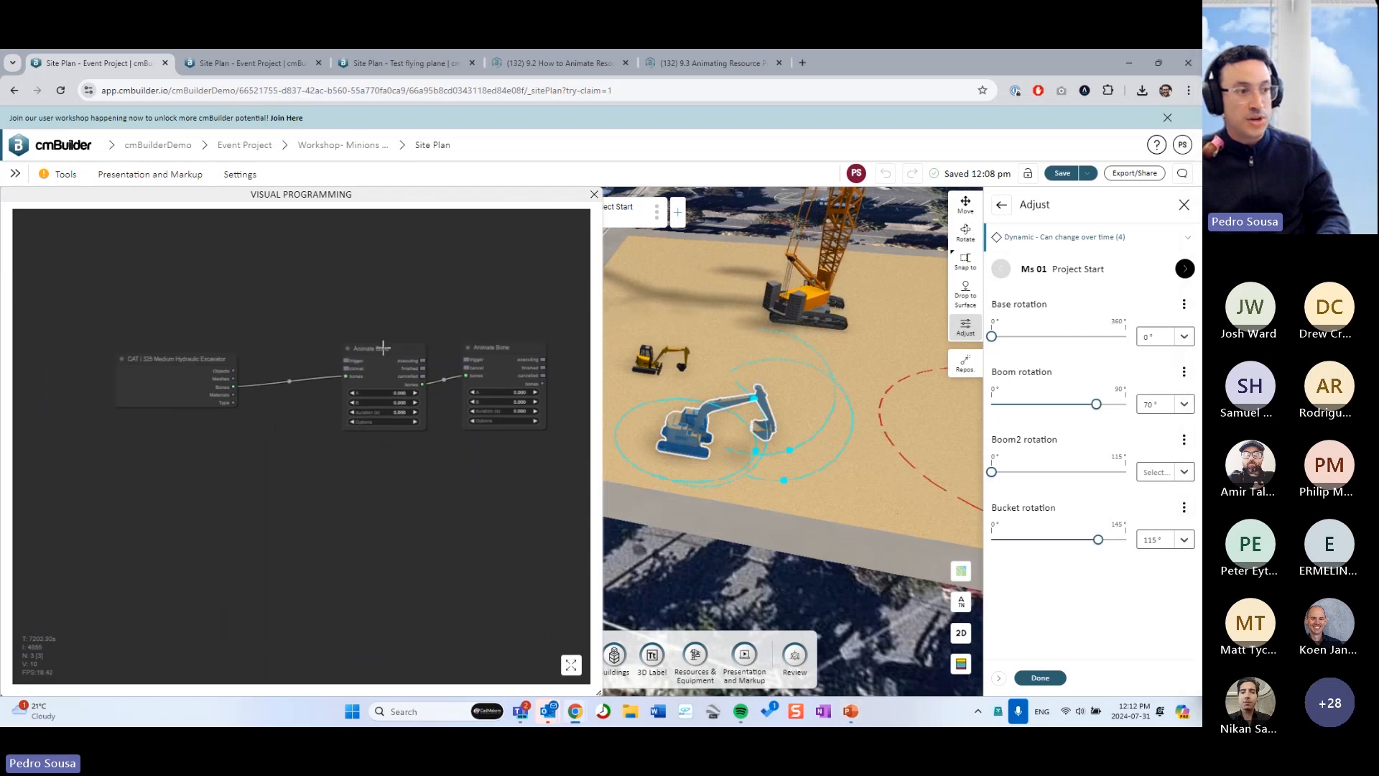
scroll(380, 352, "up", 1)
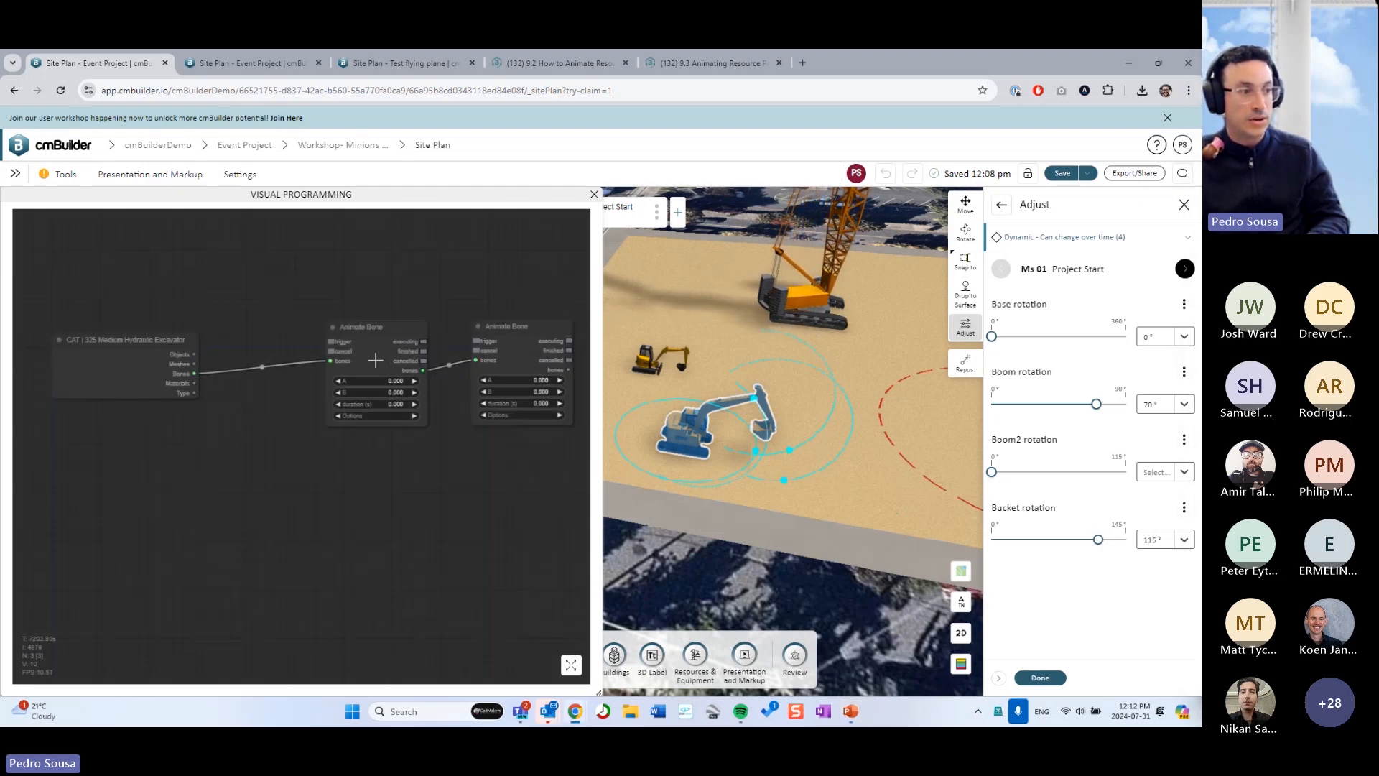
left_click(376, 359)
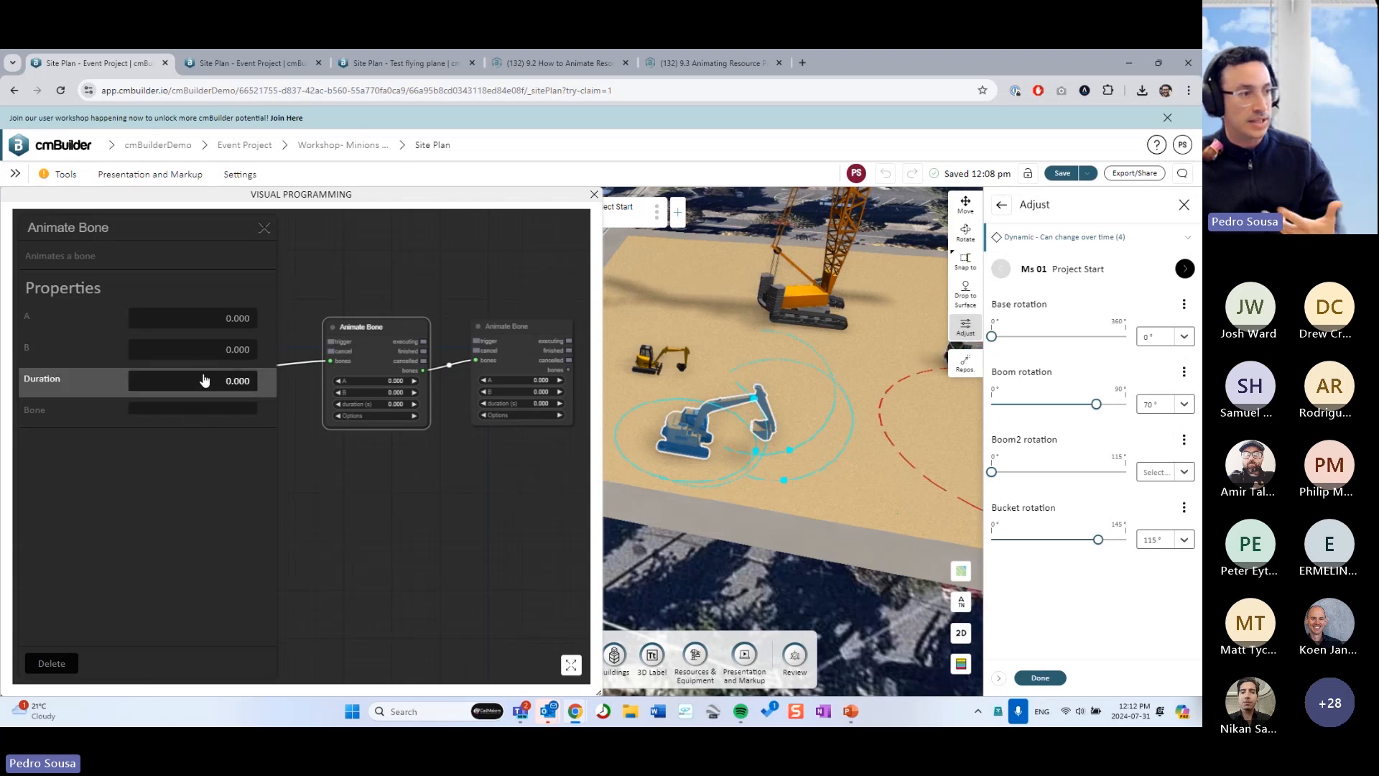
left_click(264, 229)
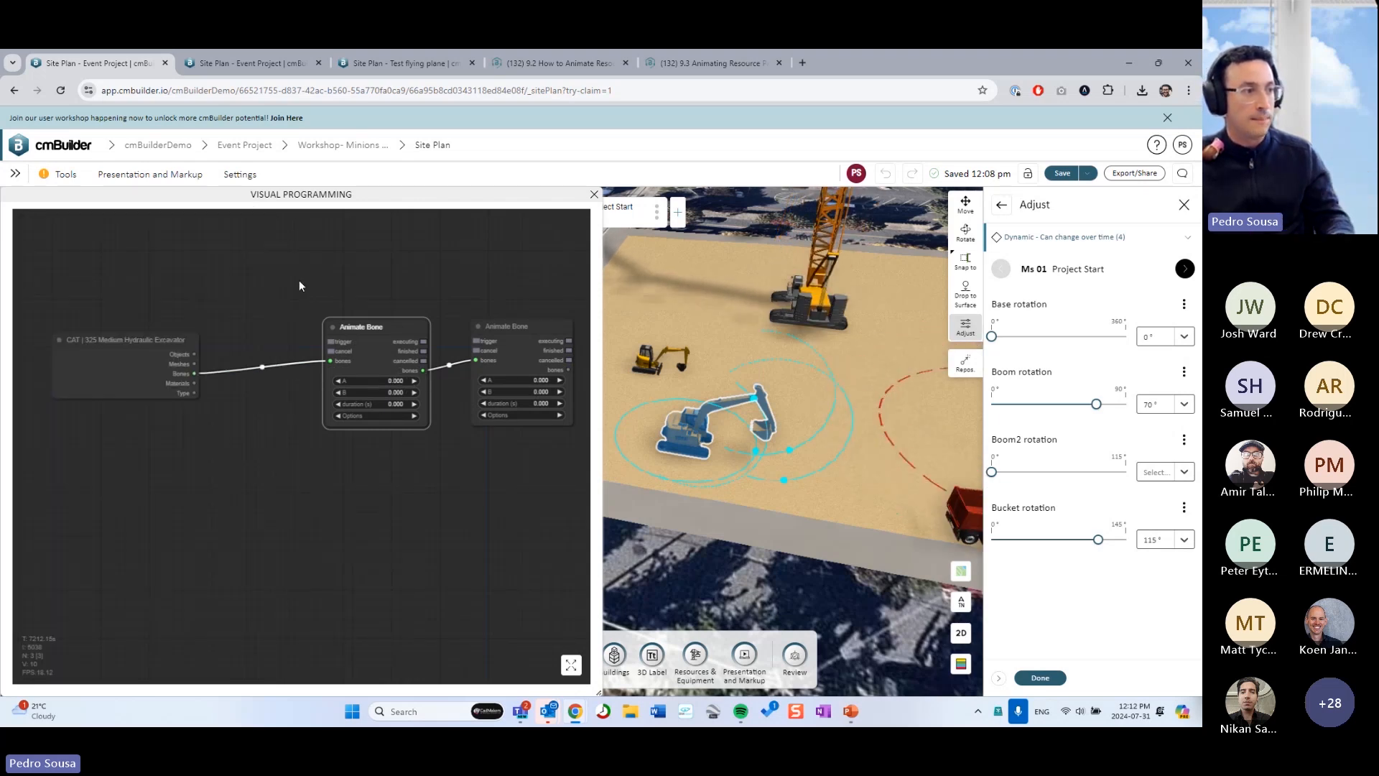
- Add an events/delay node to the graph and place it below the first Animate Bone node
double_click(298, 281)
type("delay")
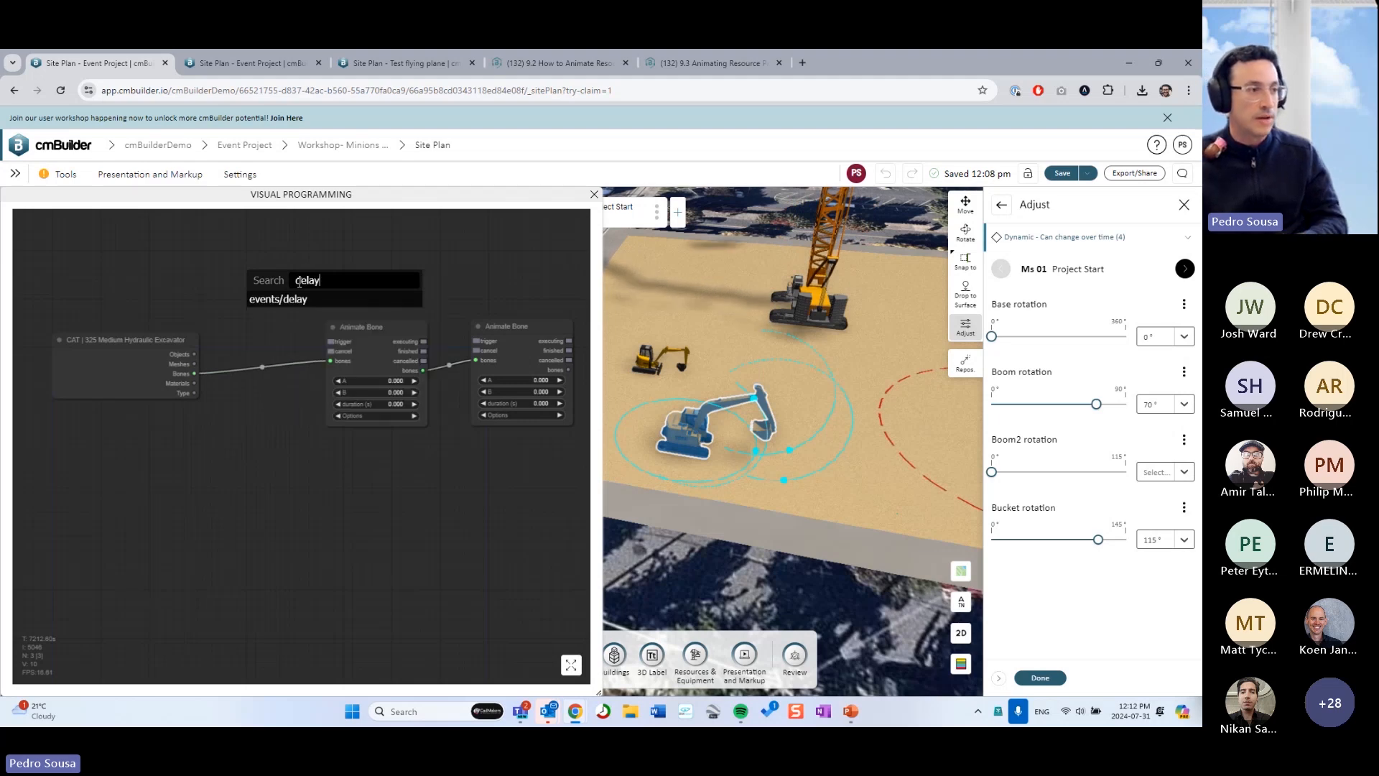
key("Return")
left_click_drag(338, 277, 295, 497)
left_click_drag(381, 496, 225, 468)
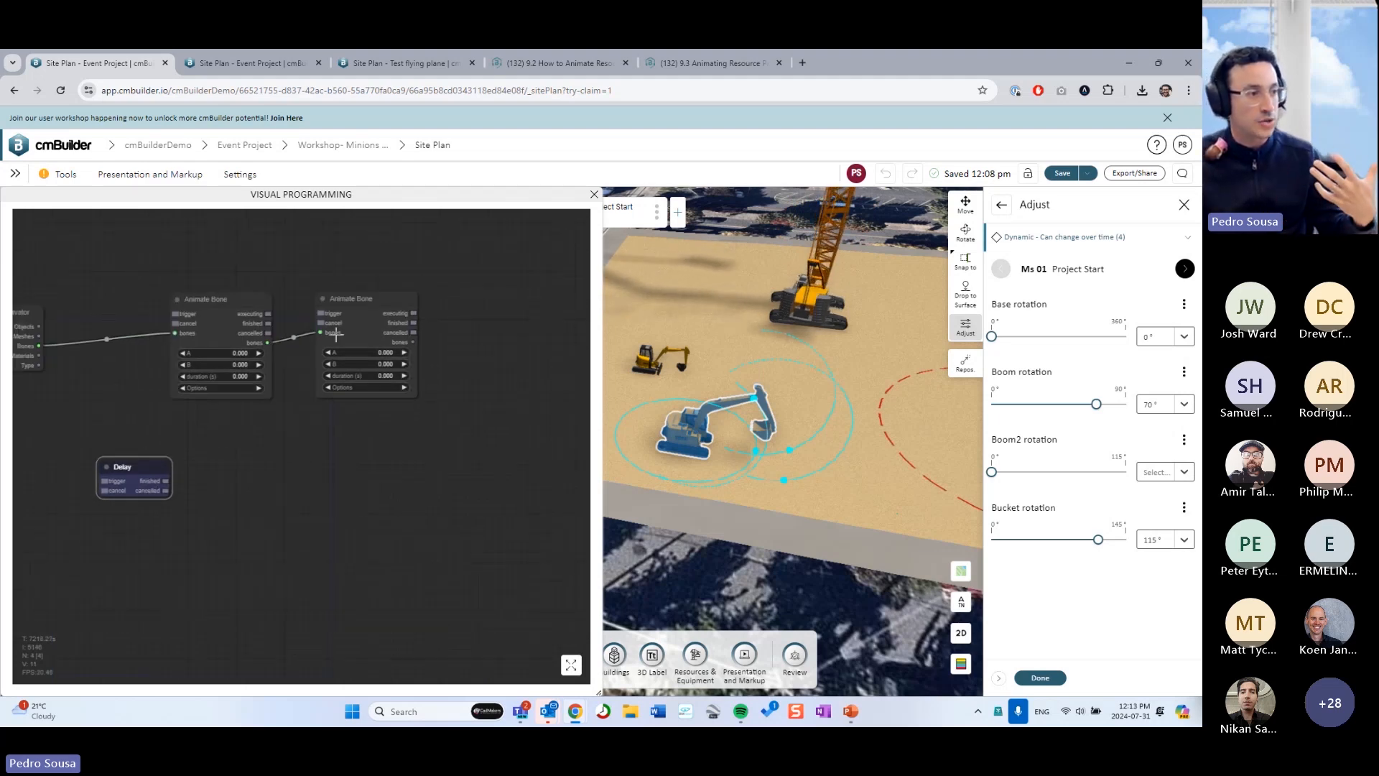
- Move the second Animate Bone node farther right and connect the first node's finished output to its trigger input
left_click_drag(359, 299, 423, 306)
scroll(270, 323, "up", 3)
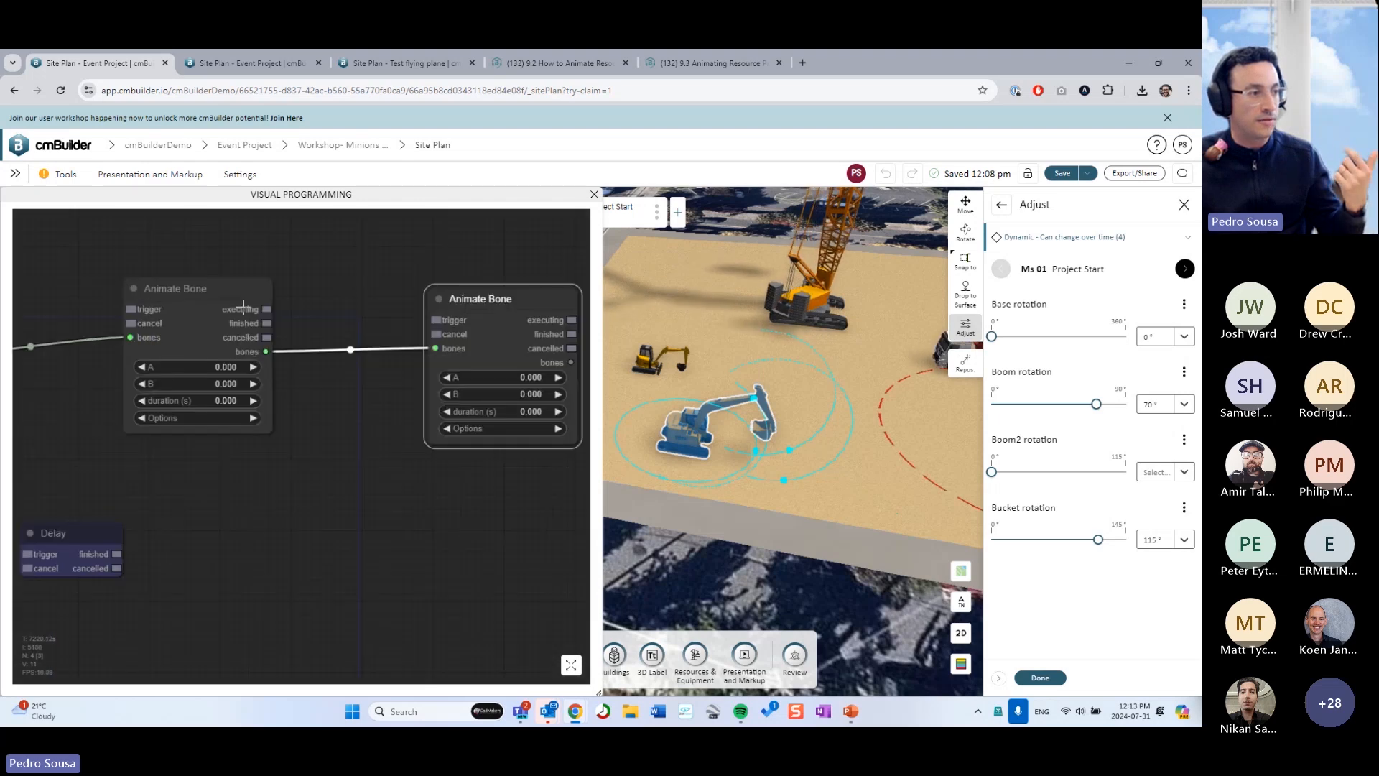
left_click(206, 314)
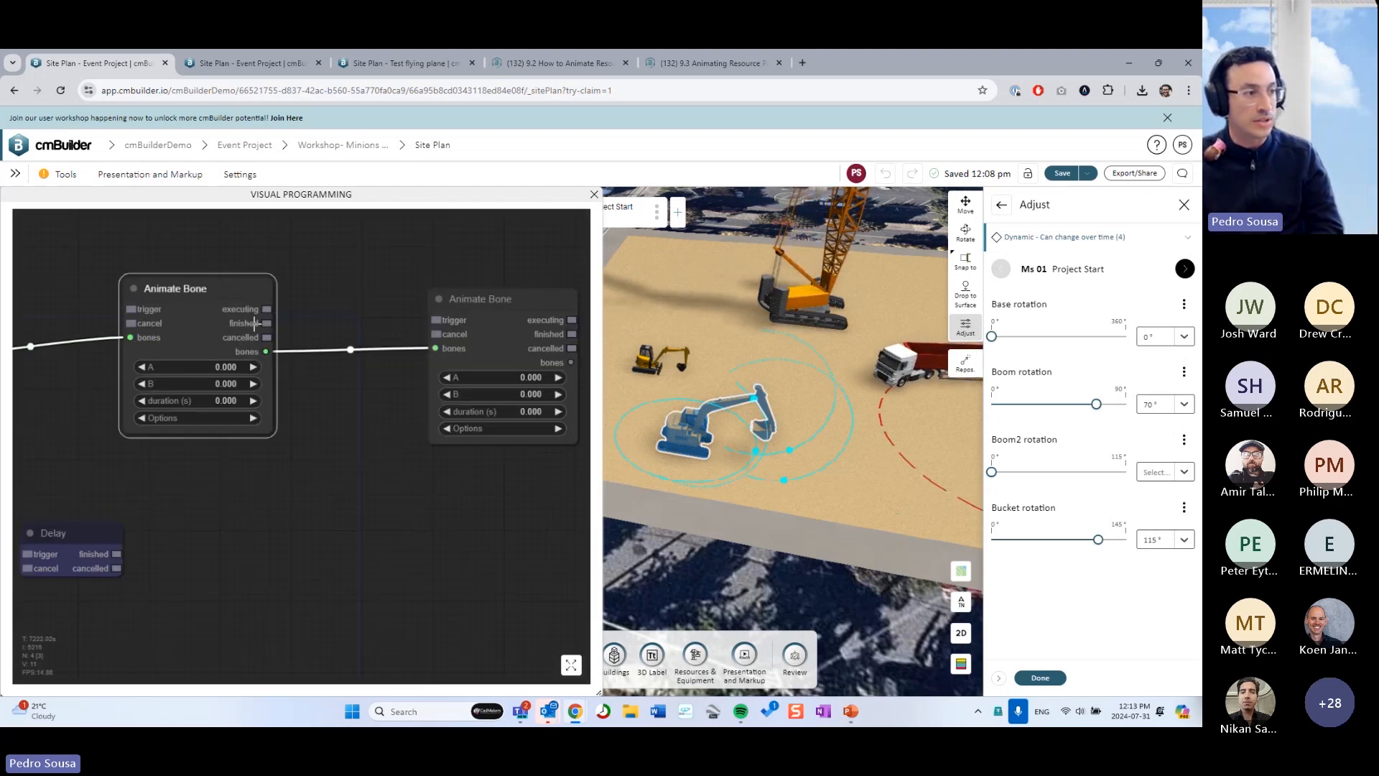
left_click_drag(266, 323, 482, 272)
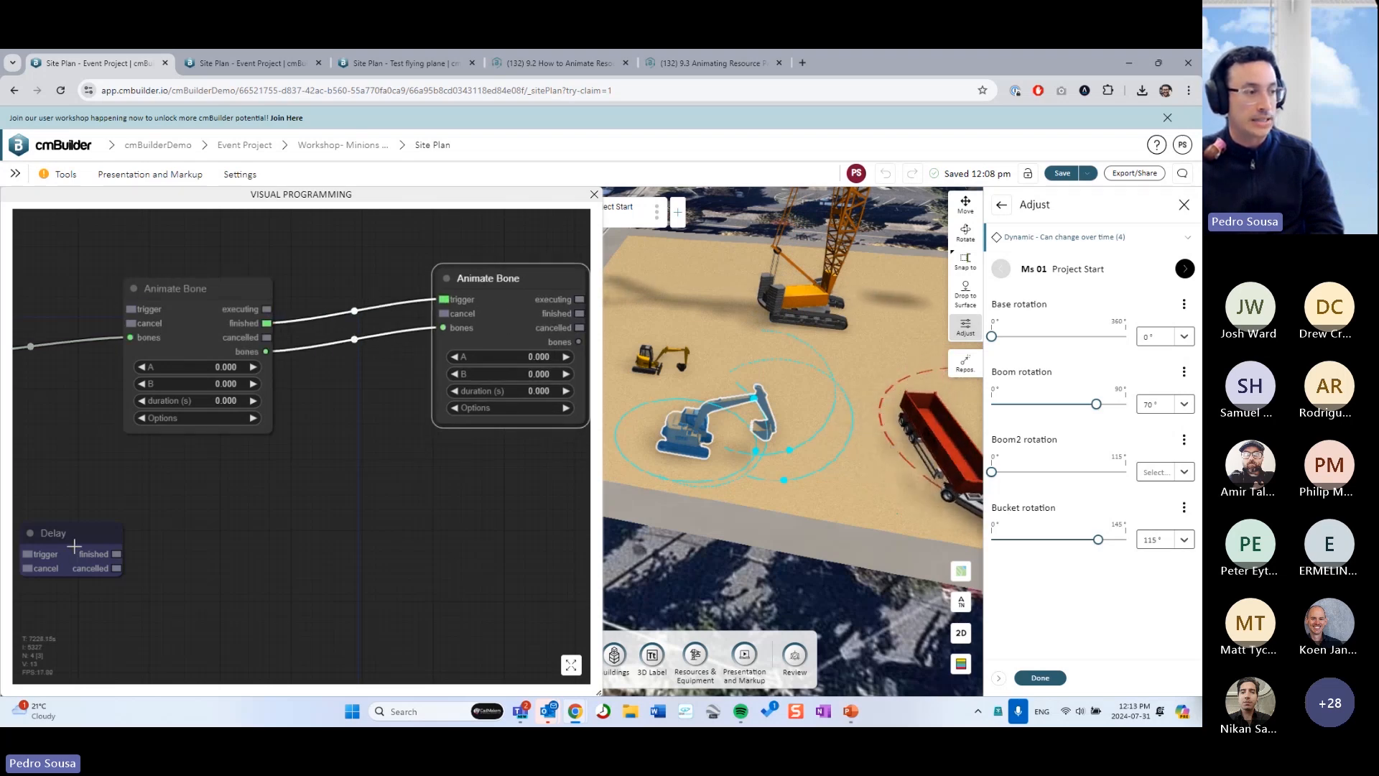
- Delete the direct finished-to-trigger link and place the Delay node above the gap between the two Animate Bone nodes
left_click_drag(72, 559, 341, 458)
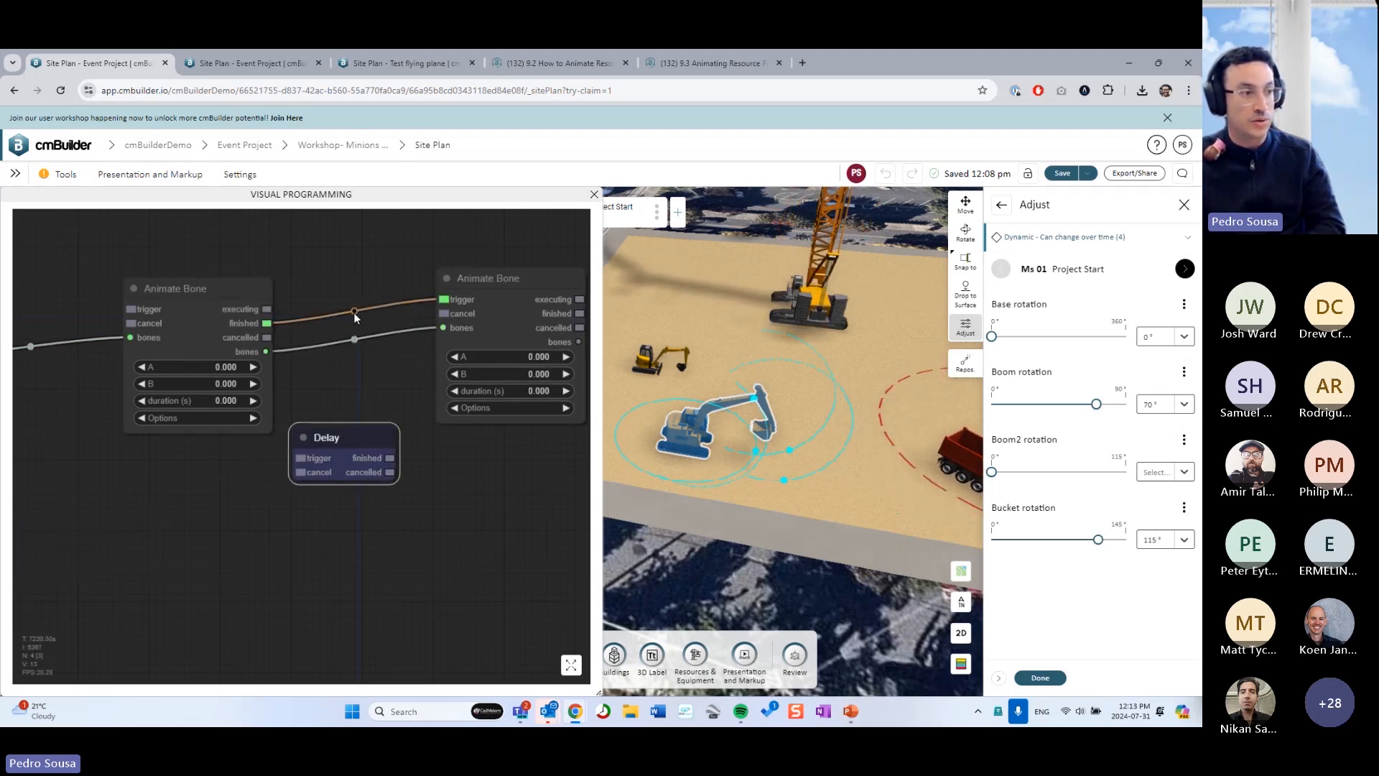
left_click(354, 310)
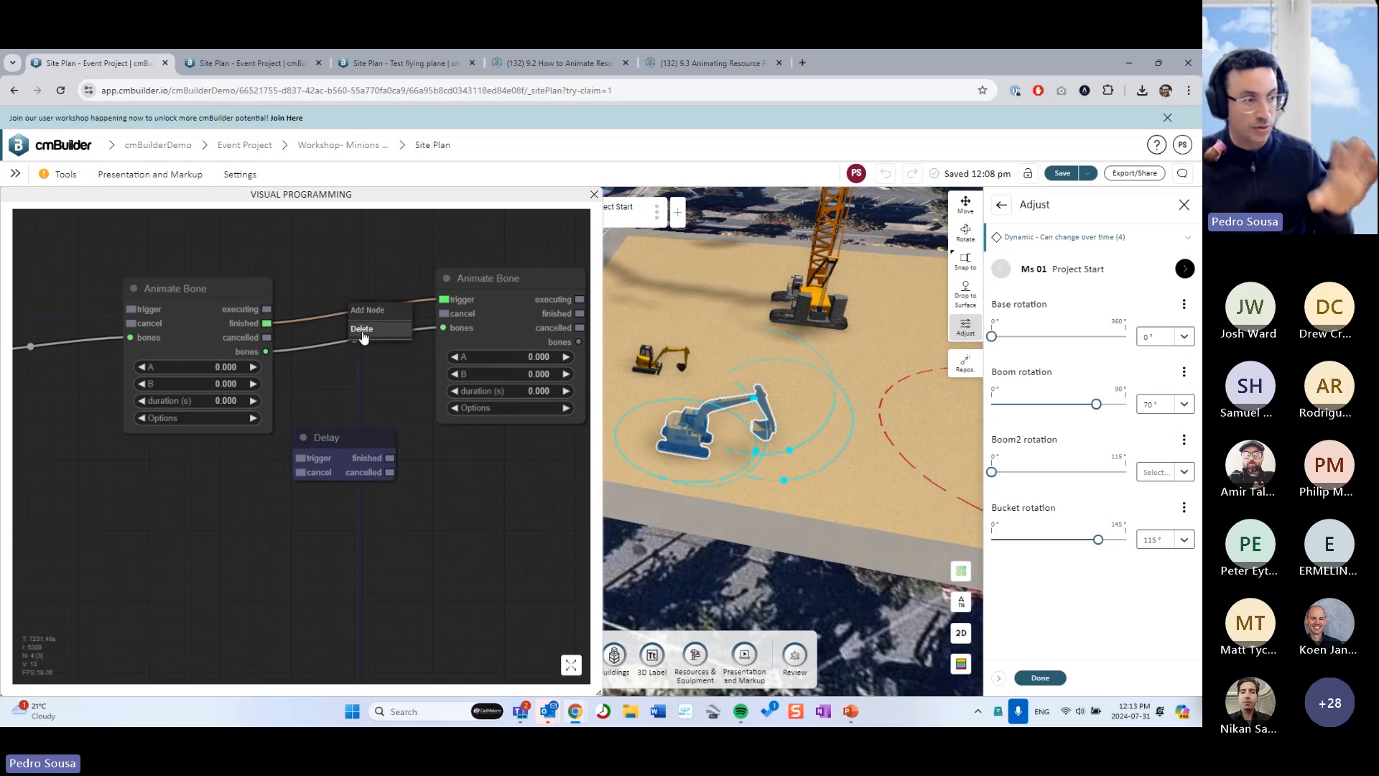
left_click(363, 329)
left_click_drag(357, 434, 369, 238)
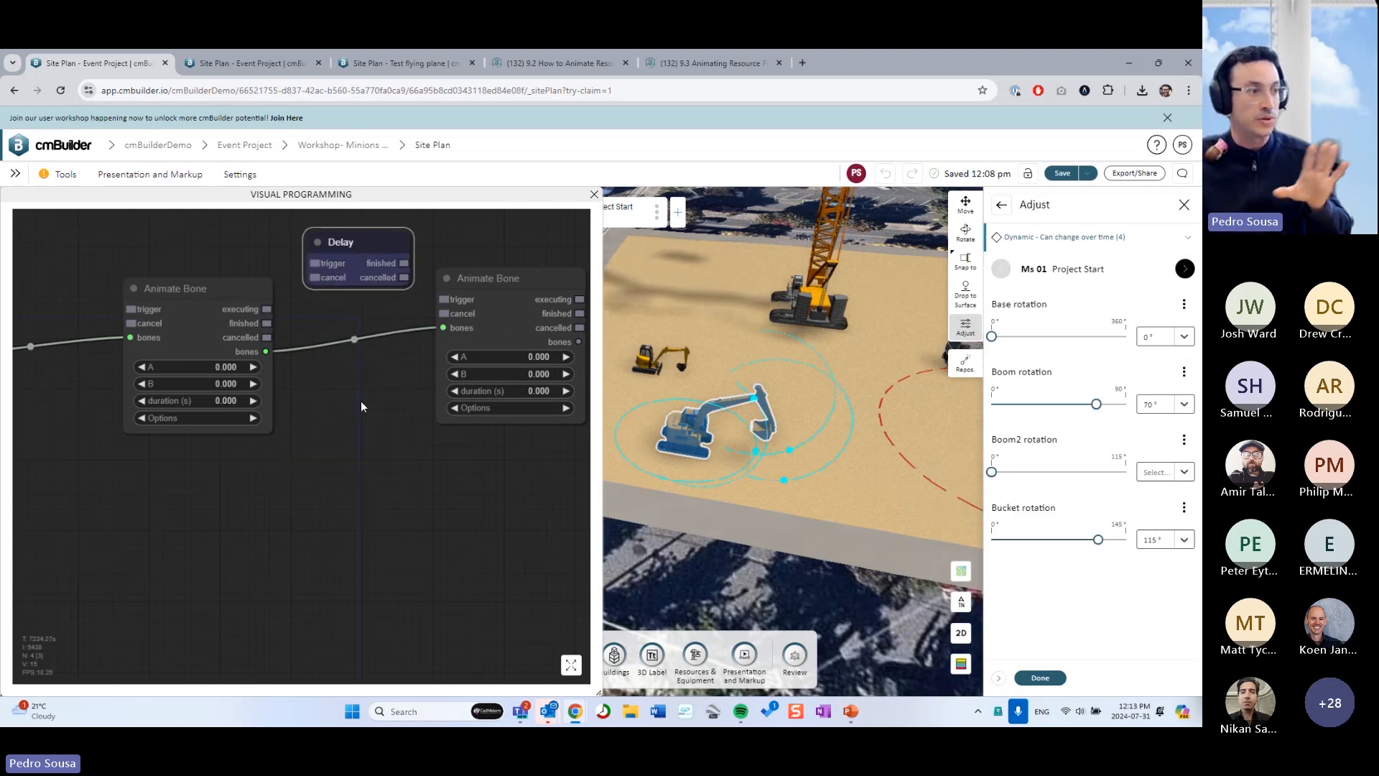
- Connect the first Animate Bone's finished output to the Delay's trigger, and the Delay's finished output to the second Animate Bone's trigger
left_click_drag(362, 406, 342, 471)
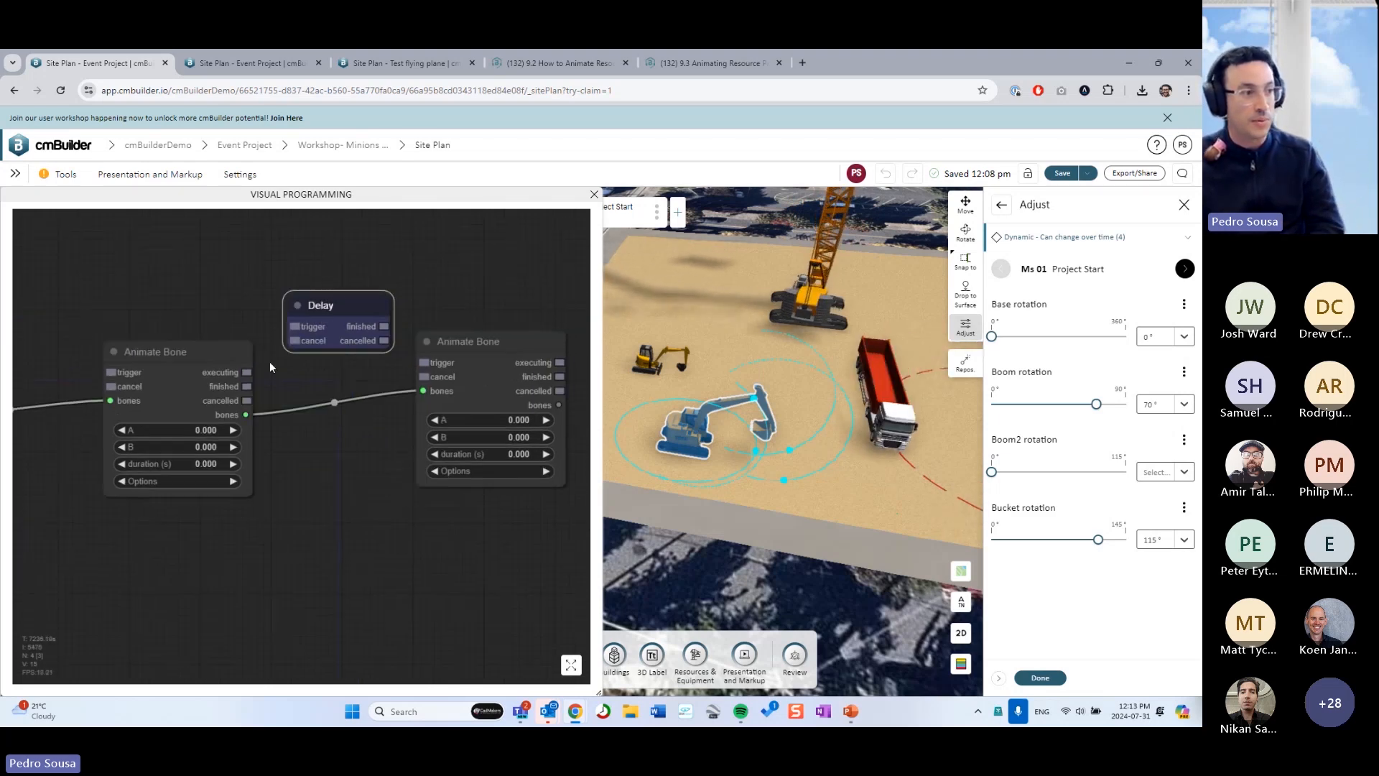
left_click_drag(246, 386, 292, 331)
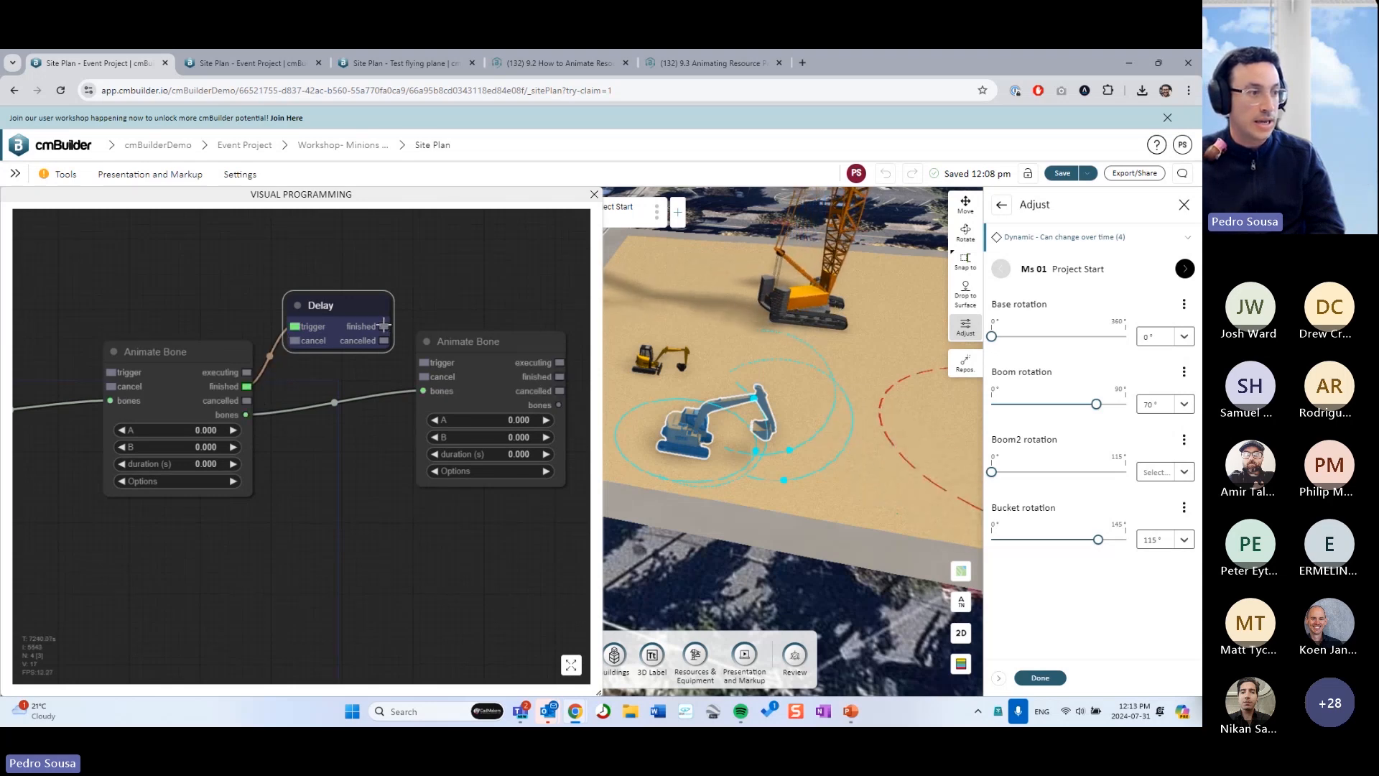
left_click_drag(384, 325, 423, 362)
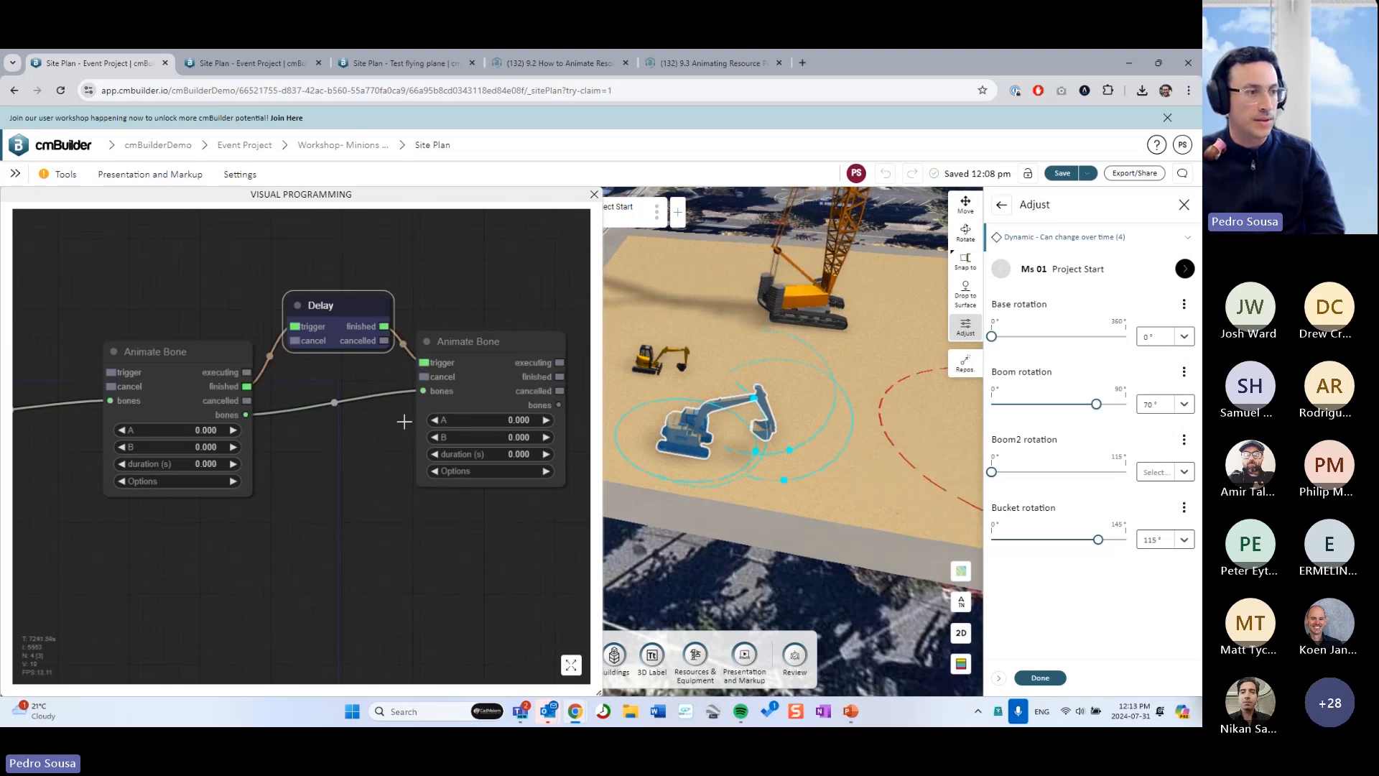
- Check the Delay node's time property and shift the Delay and second Animate Bone nodes slightly away from the first
left_click(335, 329)
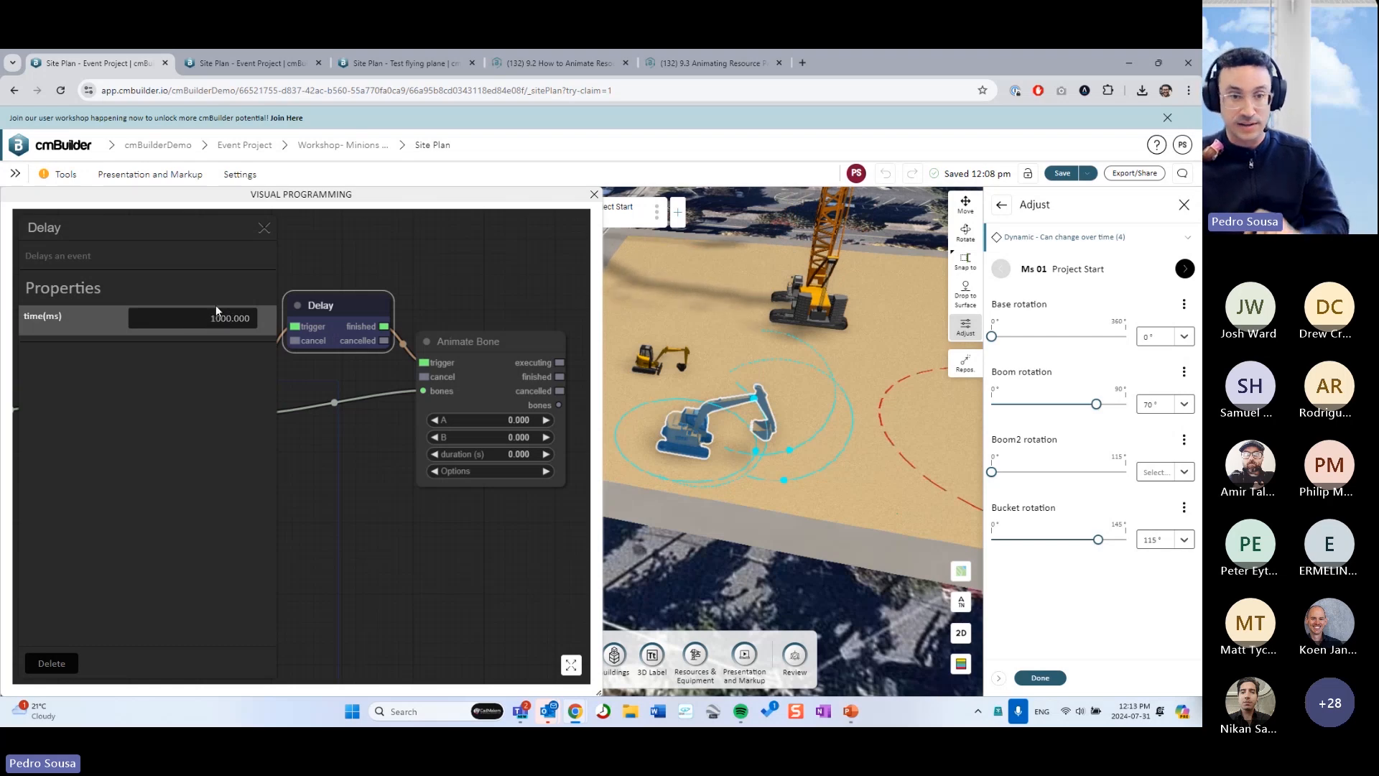
left_click(264, 228)
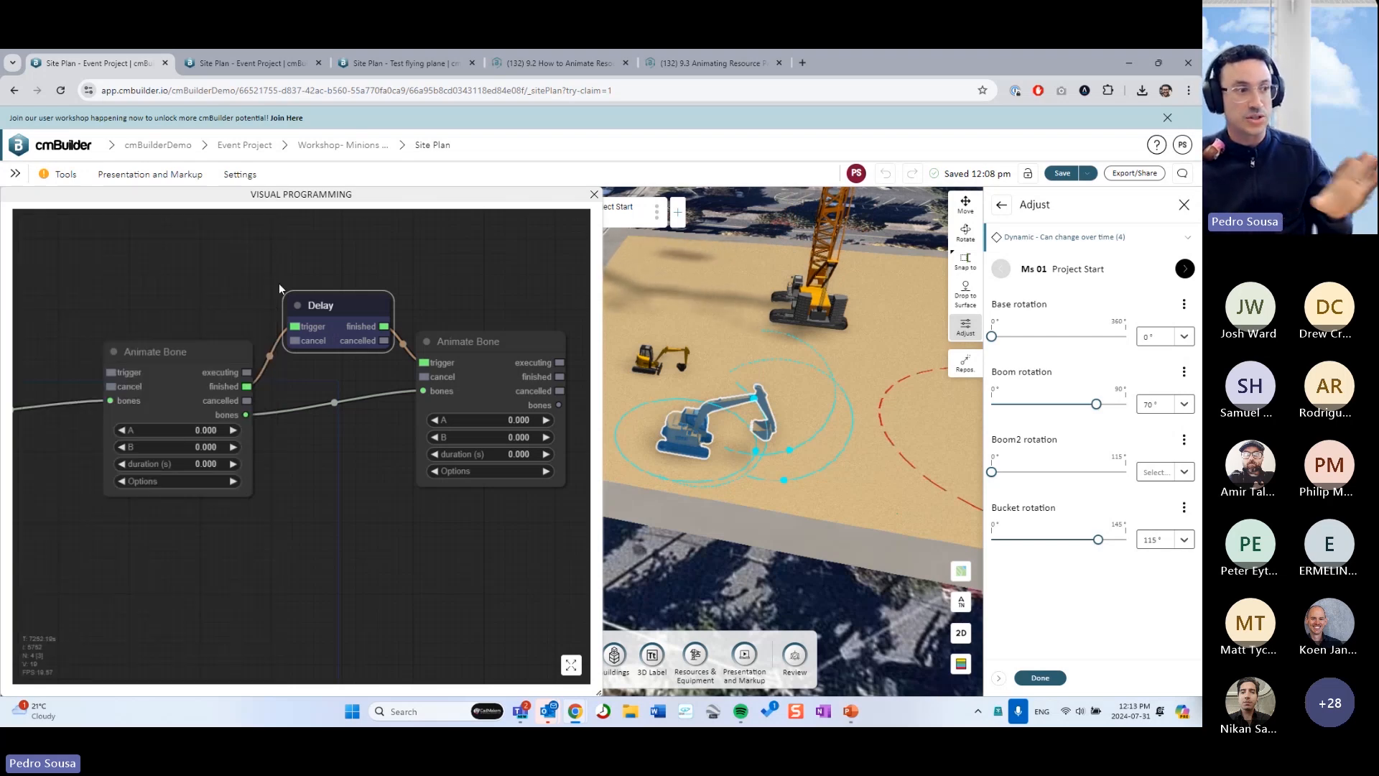
left_click_drag(361, 310, 375, 292)
left_click_drag(477, 342, 498, 345)
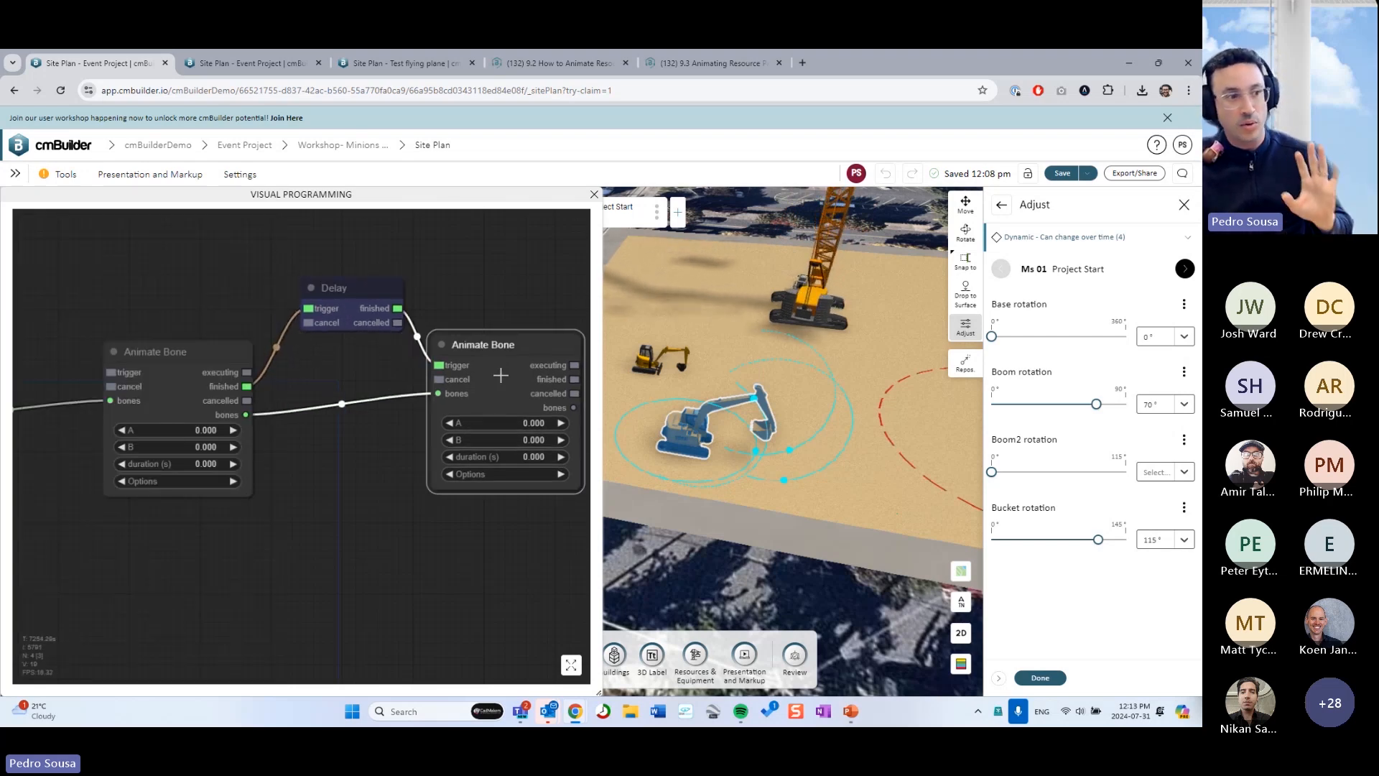
scroll(322, 540, "down", 1)
scroll(295, 511, "down", 1)
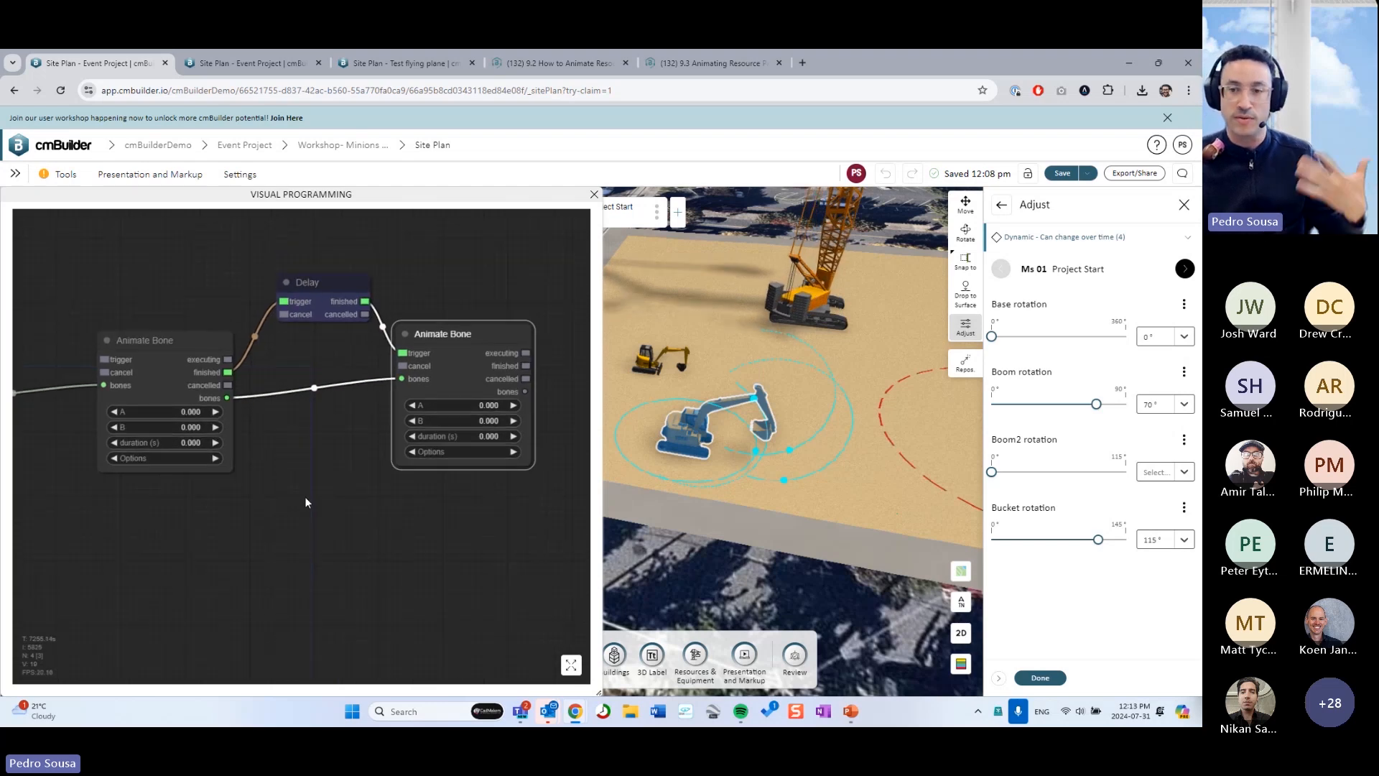
left_click_drag(304, 497, 287, 506)
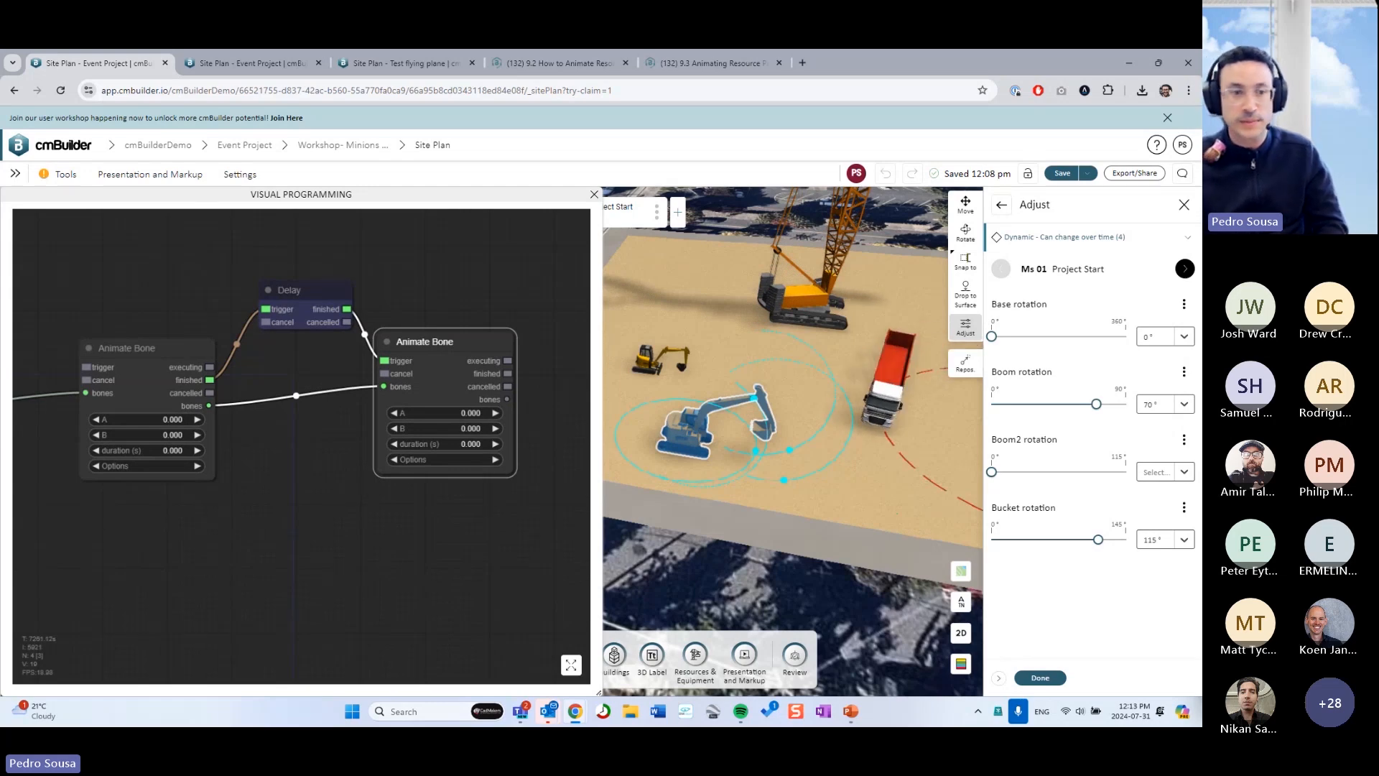
scroll(345, 529, "down", 2)
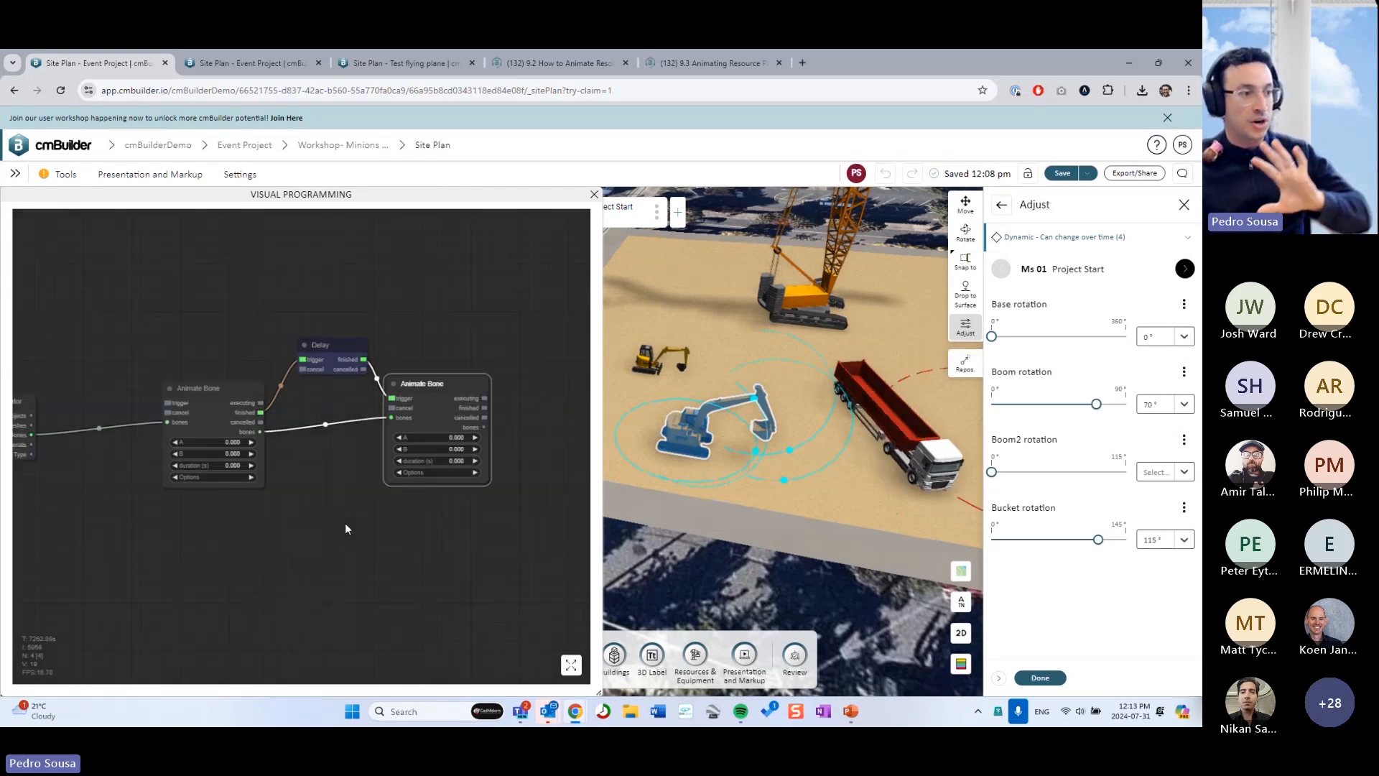
left_click_drag(344, 523, 373, 508)
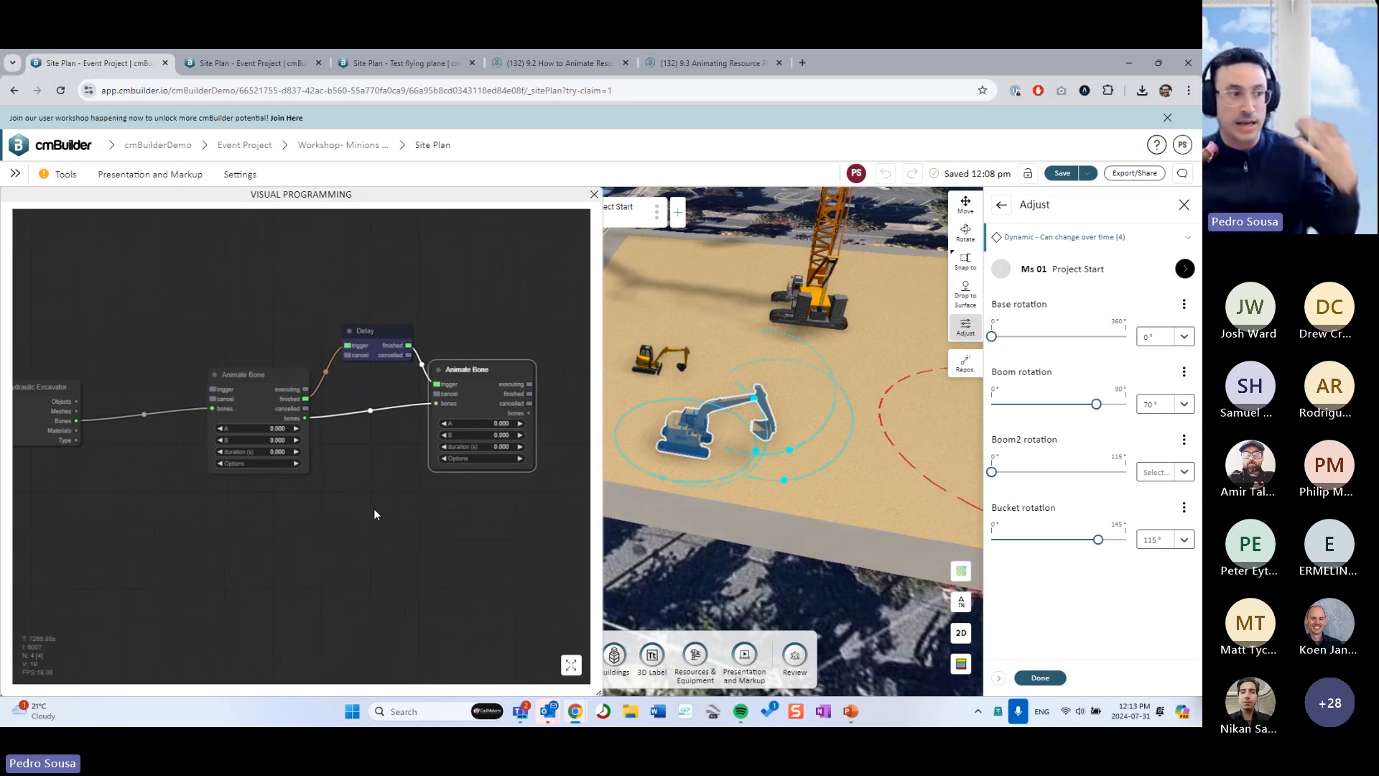
scroll(373, 508, "up", 1)
scroll(360, 504, "down", 2)
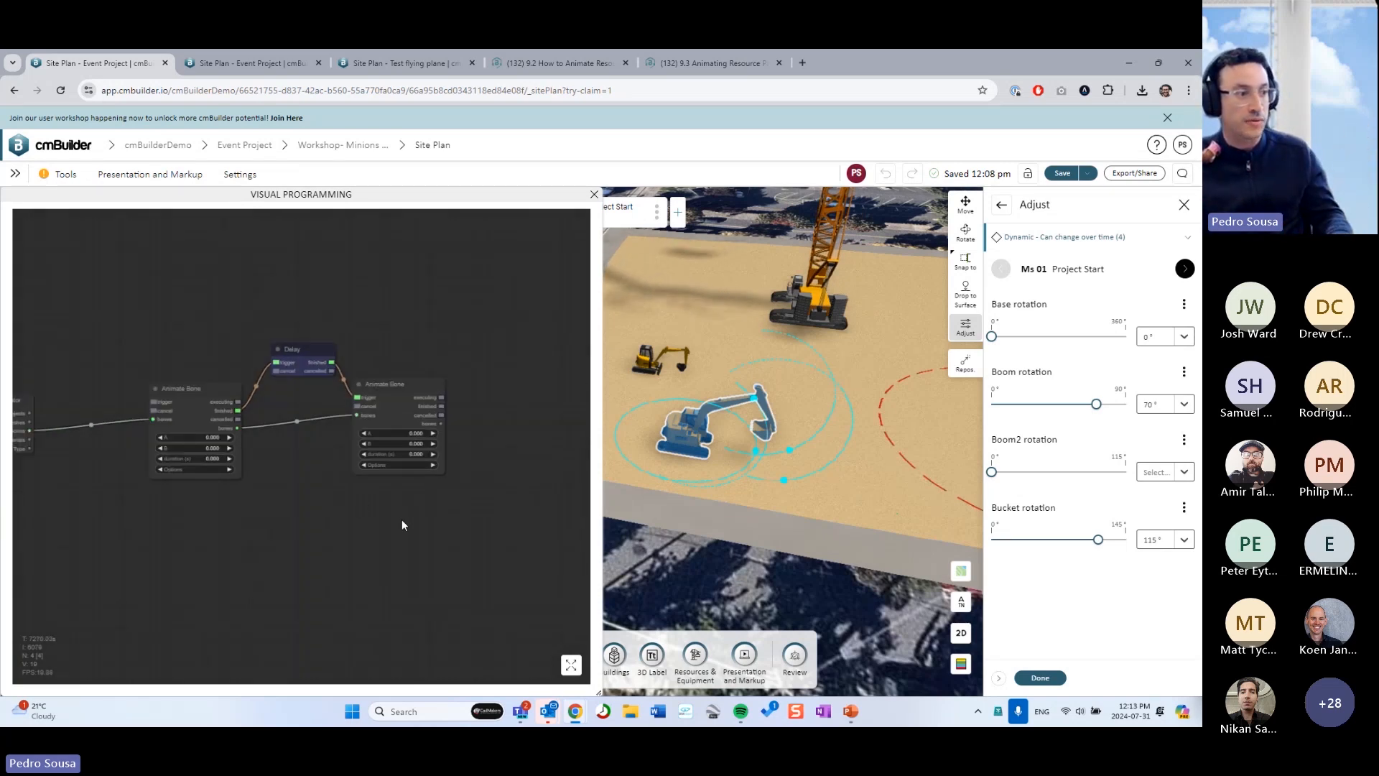
- Clone the Delay and both Animate Bone nodes below the originals, and connect the copied first Animate Bone's finished output to the copied Delay's trigger
left_click_drag(477, 554, 194, 348, "ctrl")
scroll(326, 506, "up", 1)
right_click(400, 416)
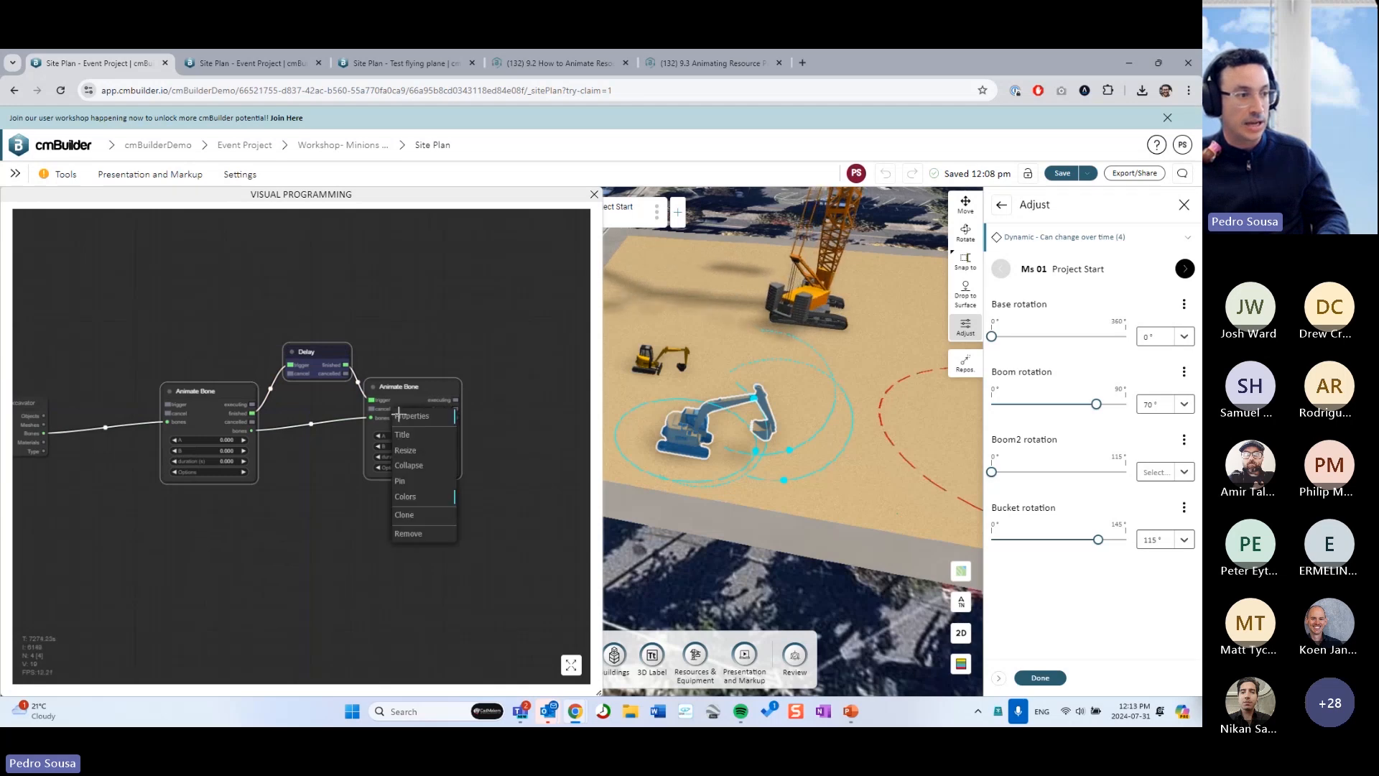
left_click(418, 519)
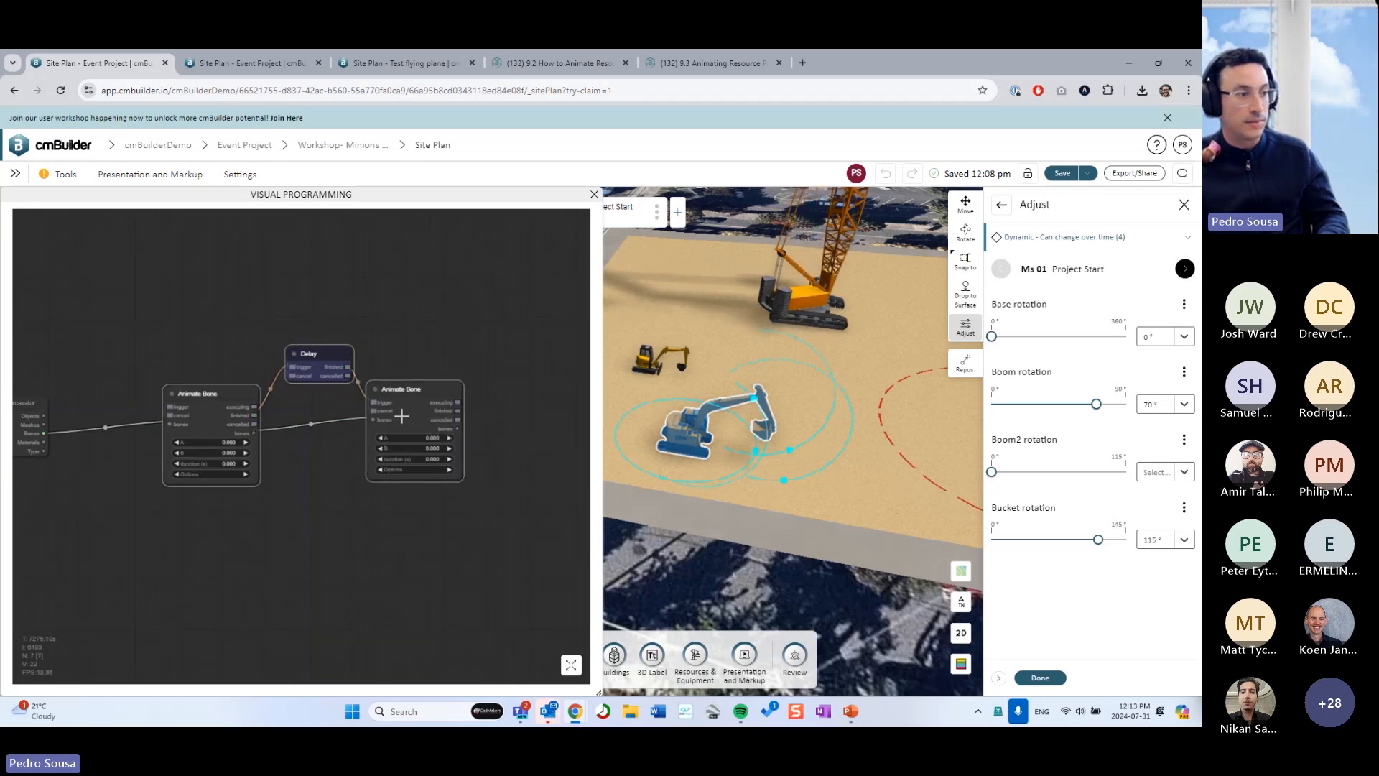
mouse_move(399, 413)
left_mouse_down()
mouse_move(402, 578)
mouse_move(375, 565)
left_mouse_up()
left_click(445, 503)
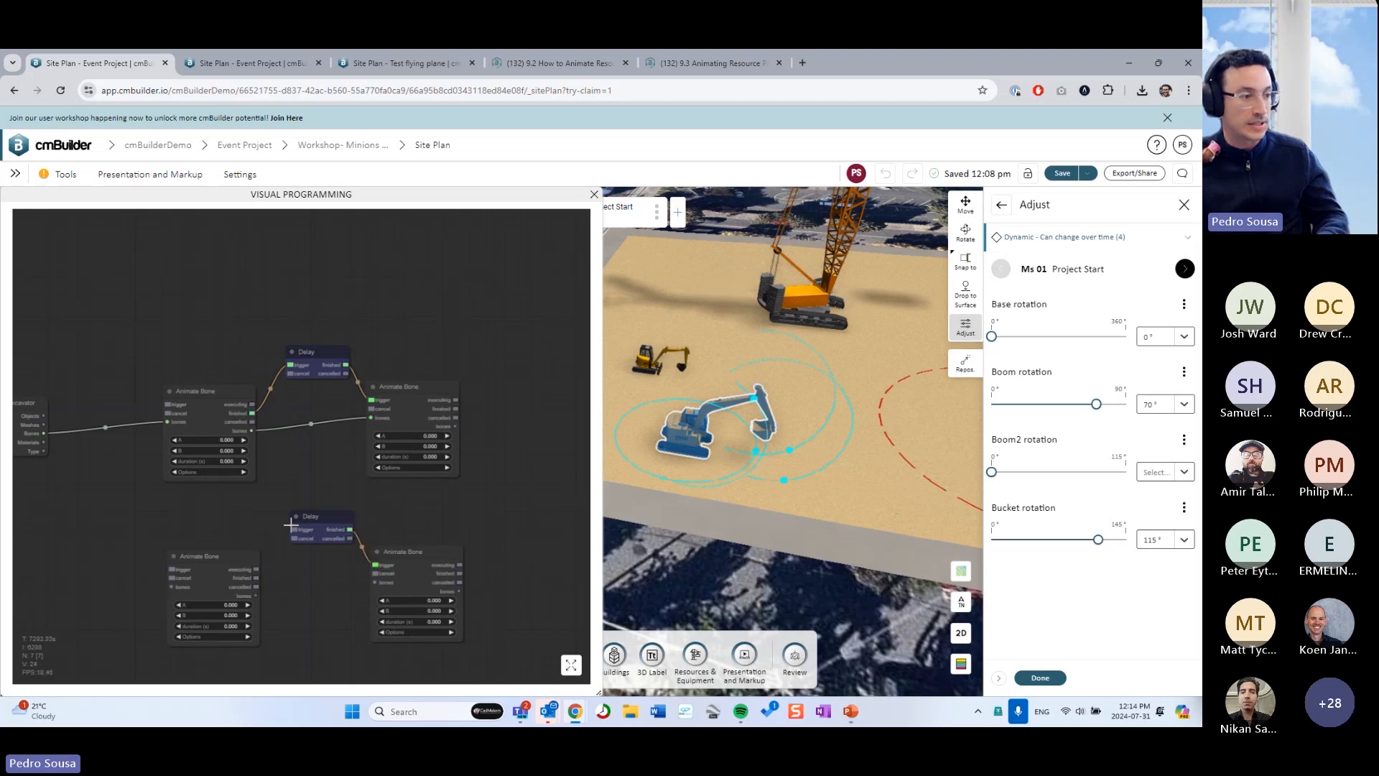
left_click_drag(294, 529, 261, 573)
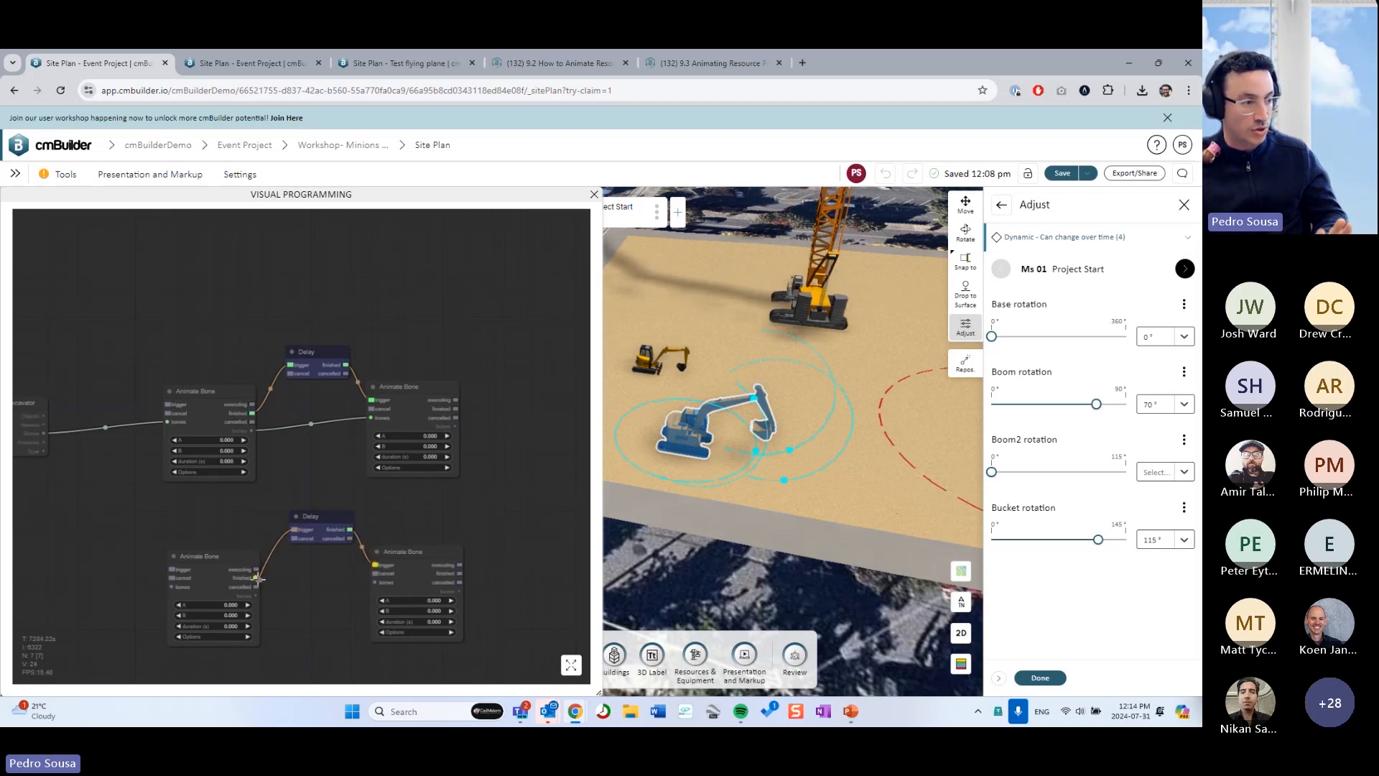
left_click_drag(350, 602, 379, 583)
- Delete the copied Delay node and the two copied Animate Bone nodes below the original chain
left_click_drag(494, 650, 198, 489, "ctrl")
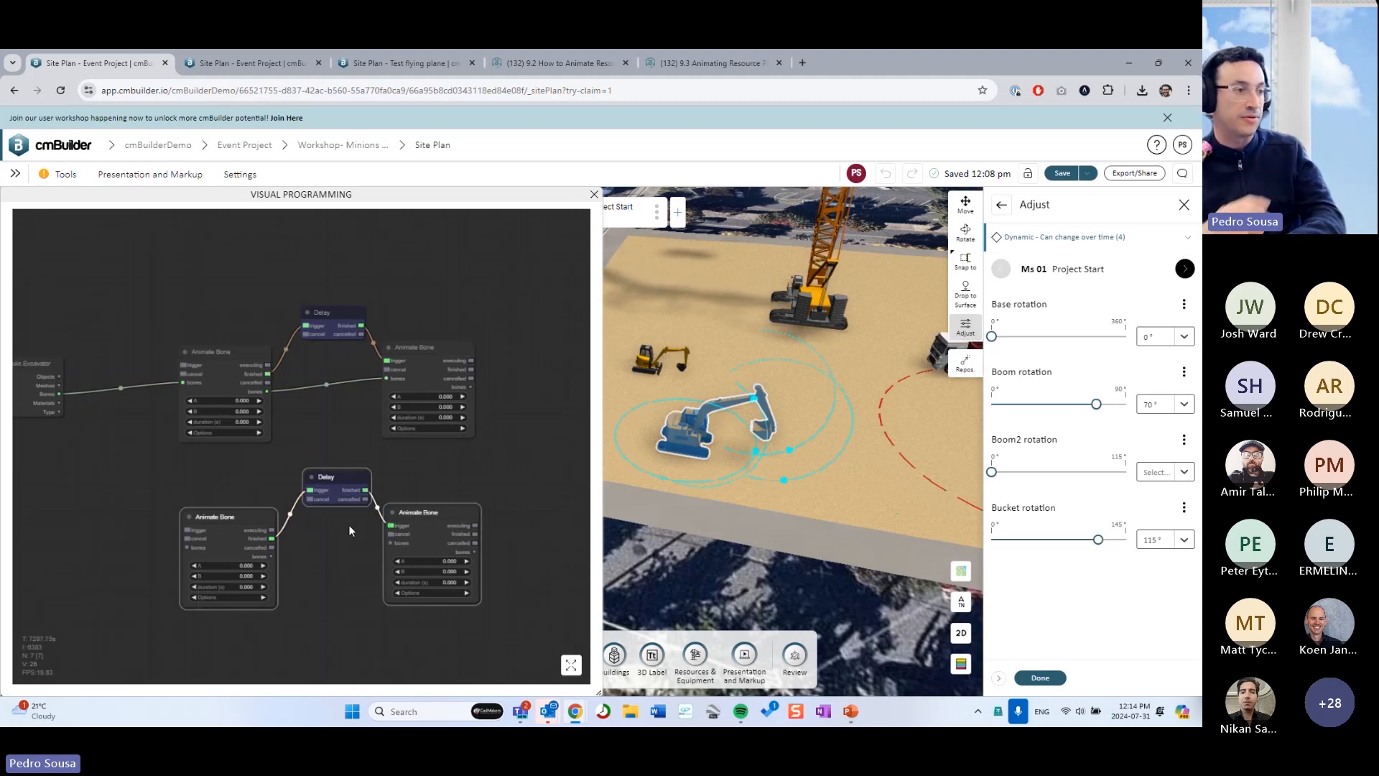
key("Delete")
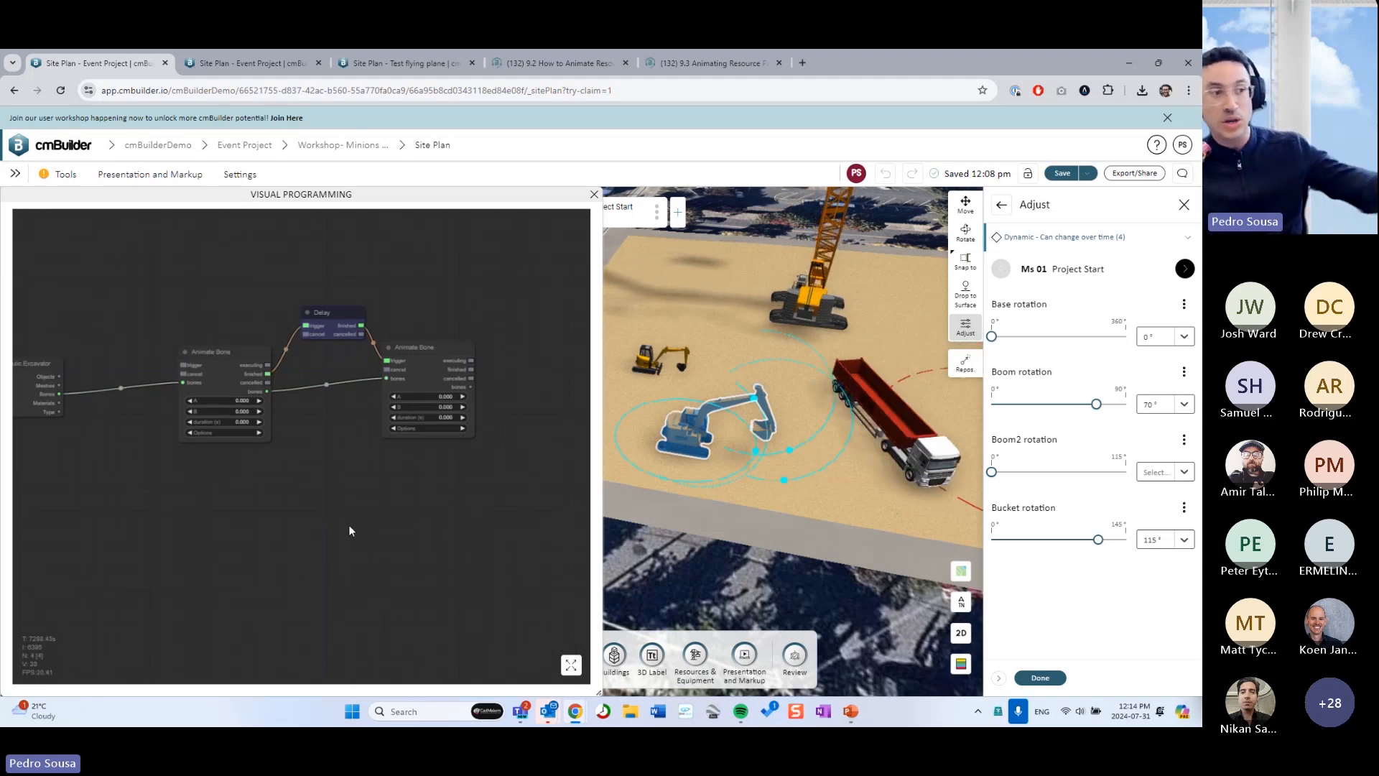
- Select the Delay and both Animate Bone nodes, and create a blank visual programming graph for the CAT 305 CR Mini Excavator
left_click_drag(499, 524, 205, 302, "ctrl")
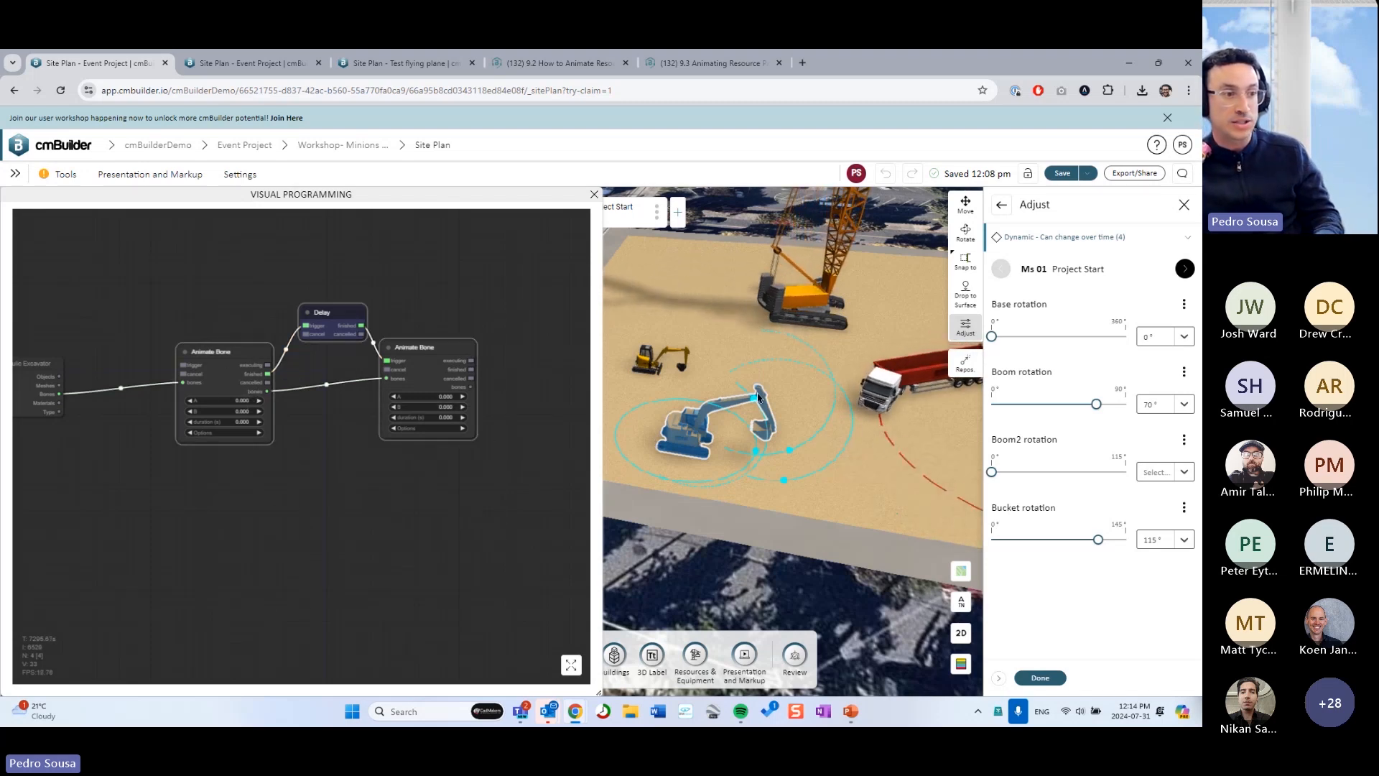
left_click(648, 374)
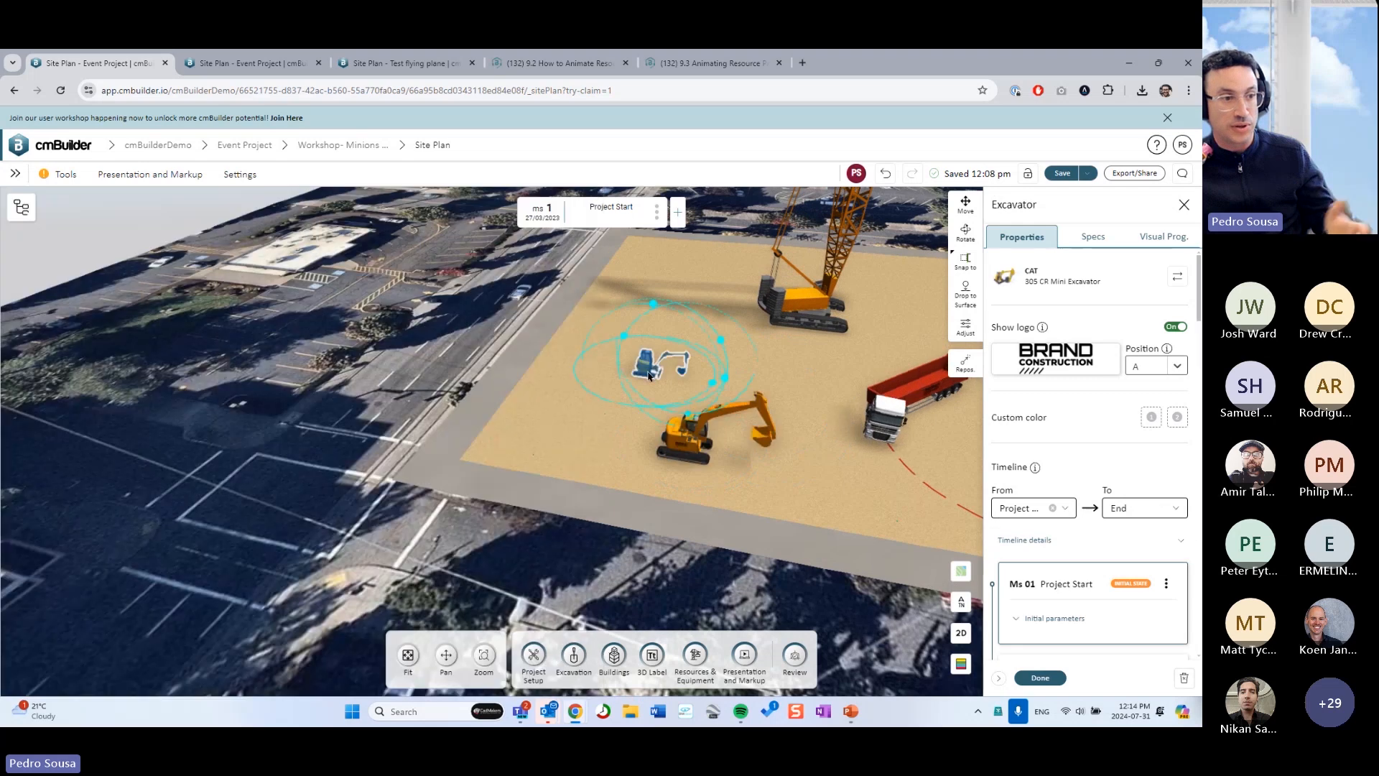
left_click(1163, 236)
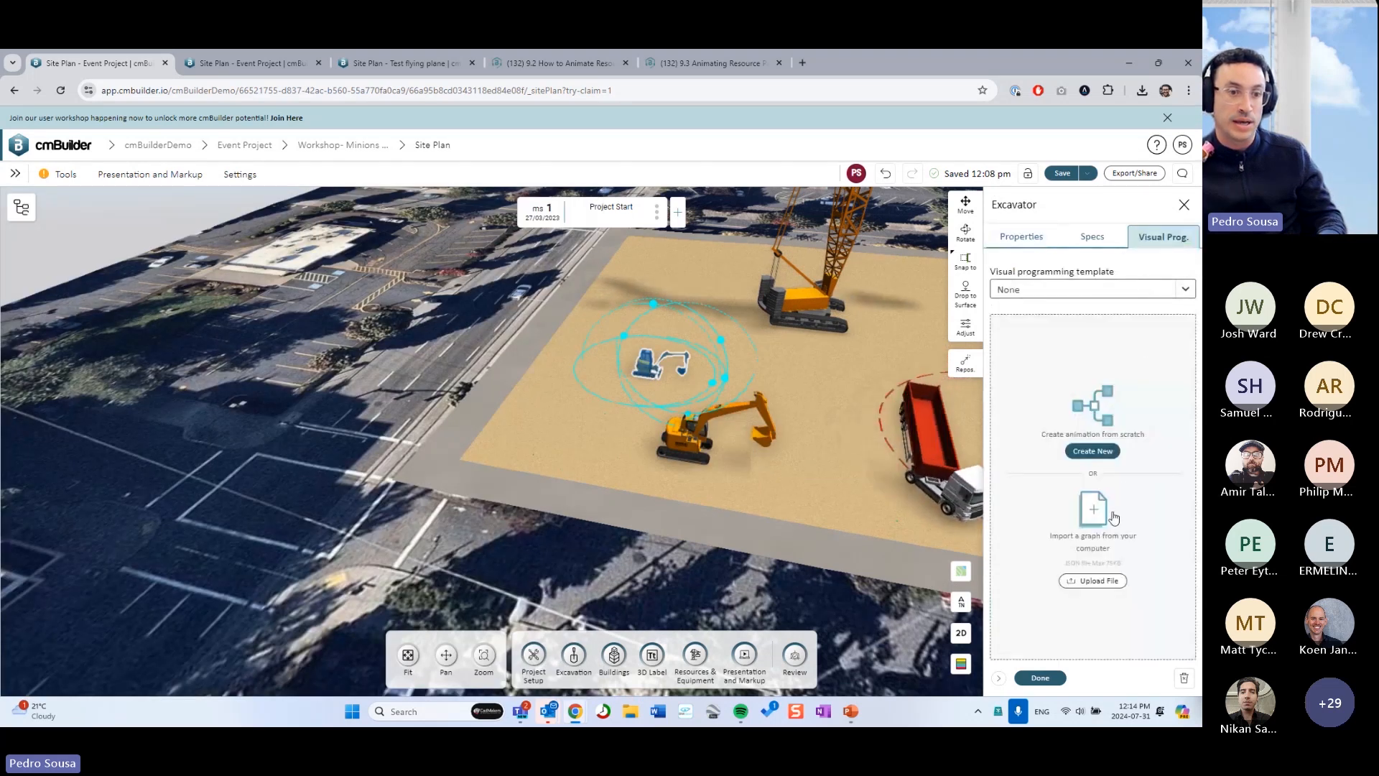
left_click(1092, 451)
double_click(399, 403)
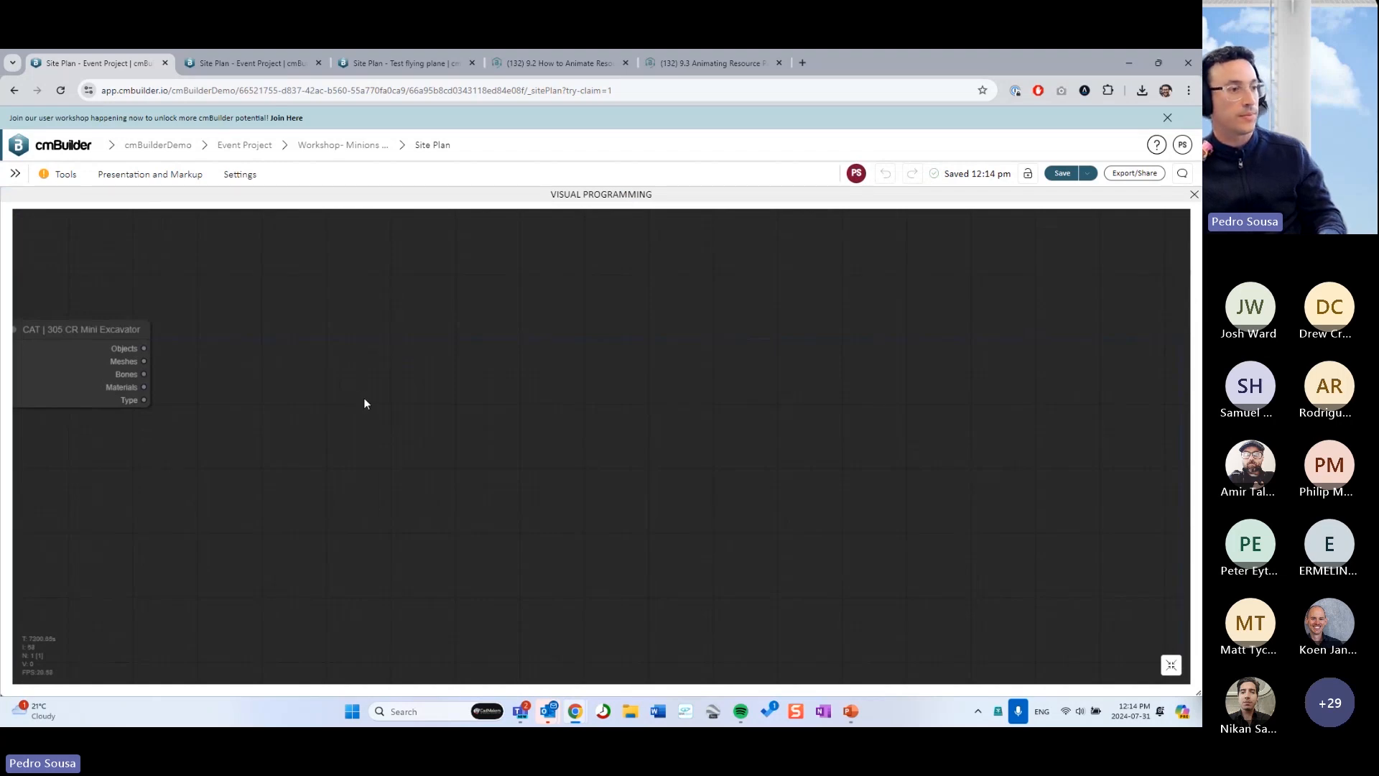
scroll(363, 400, "down", 2)
scroll(413, 403, "up", 2)
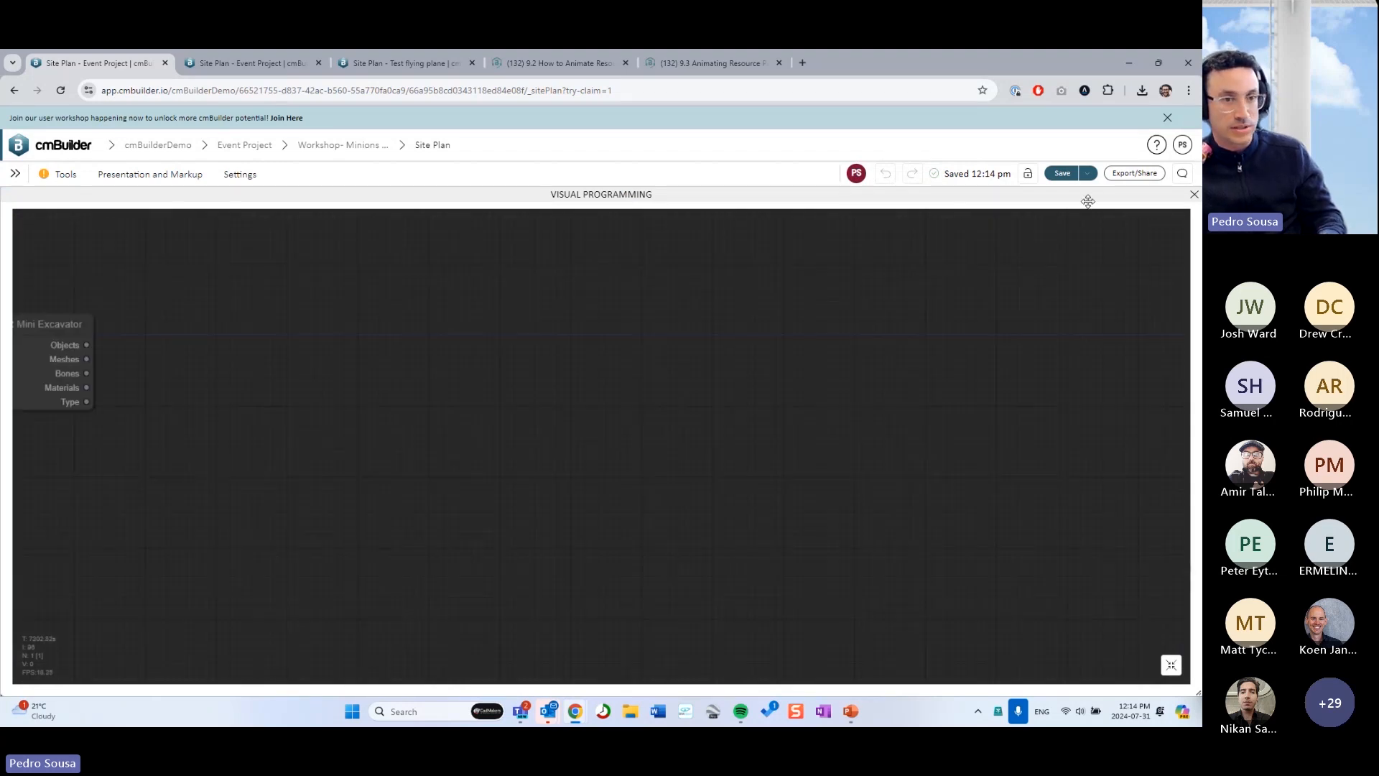
left_click(1194, 196)
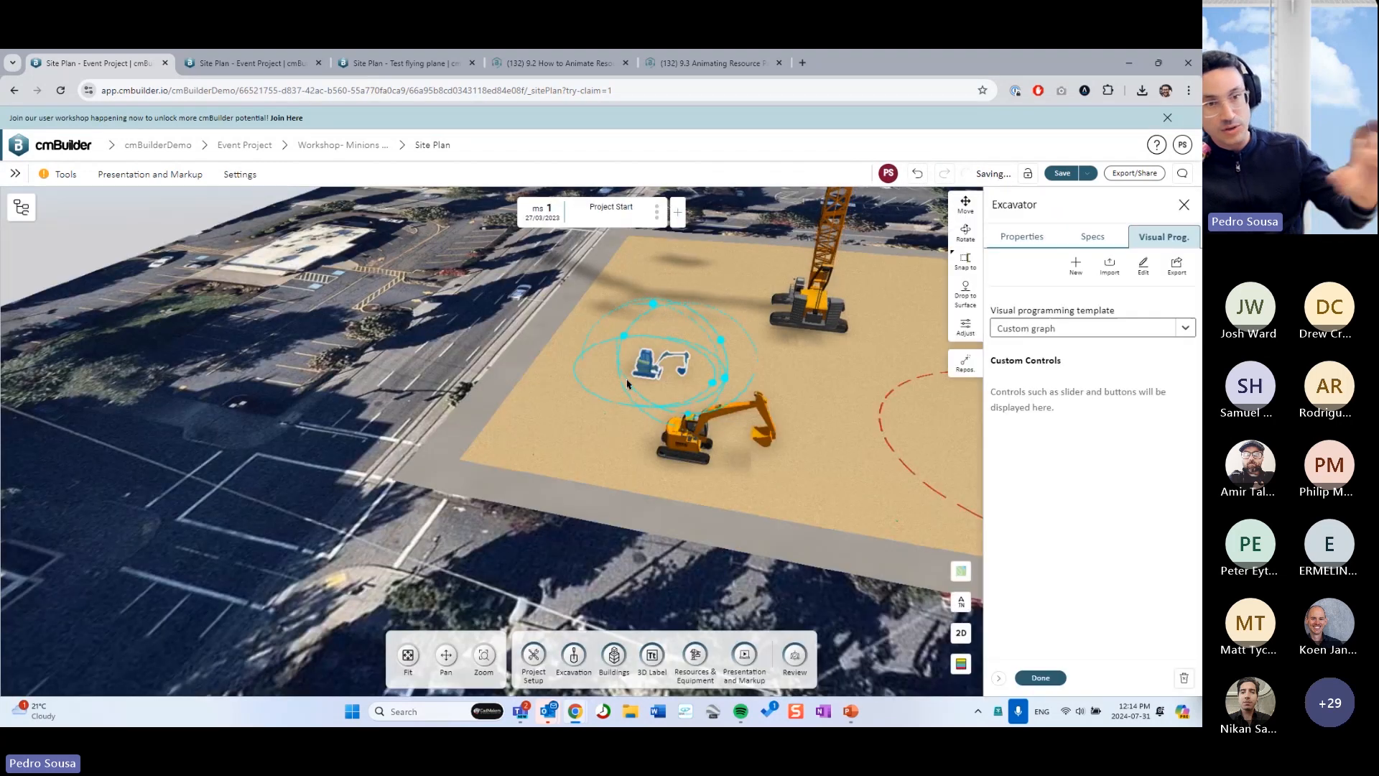
- Reopen the CAT 325 excavator's custom visual programming graph for editing and bring its node chain into view
left_click(715, 430)
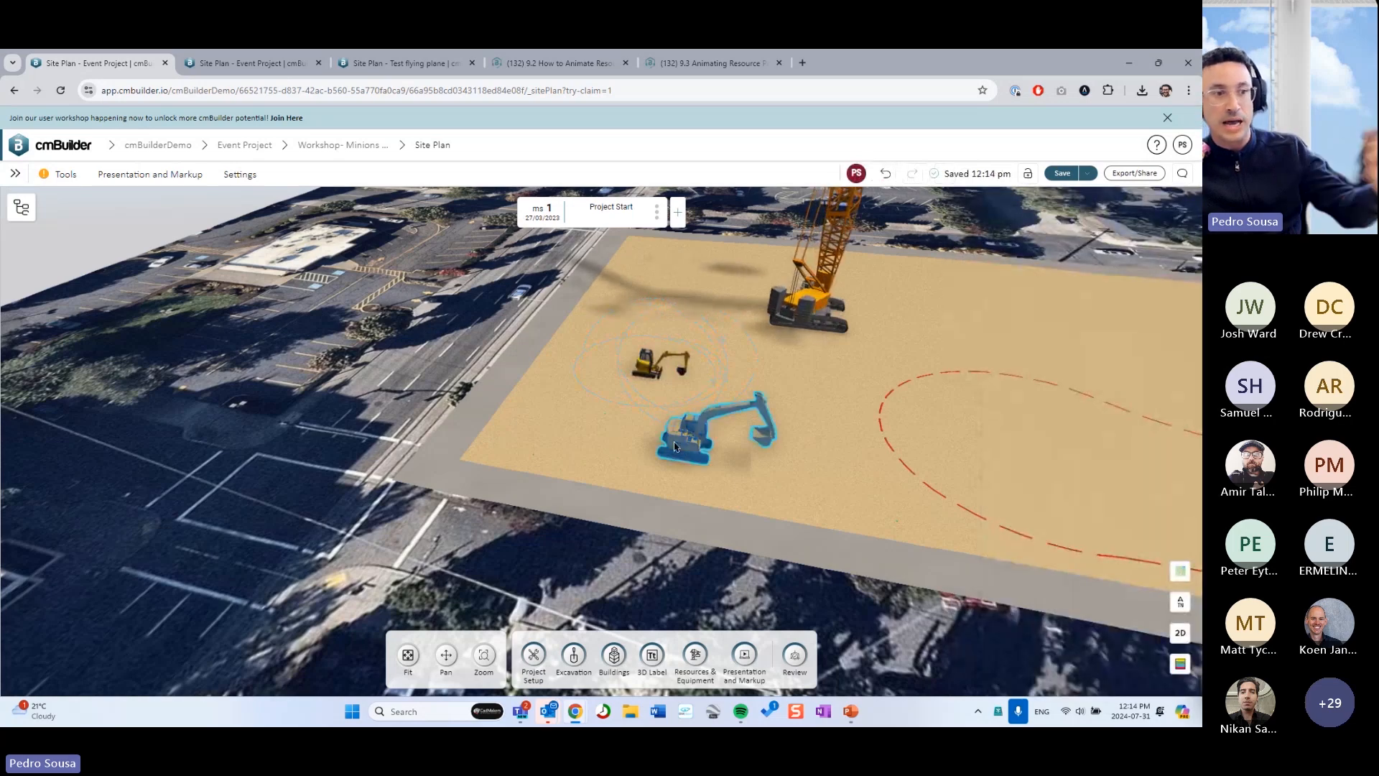
left_click(1160, 236)
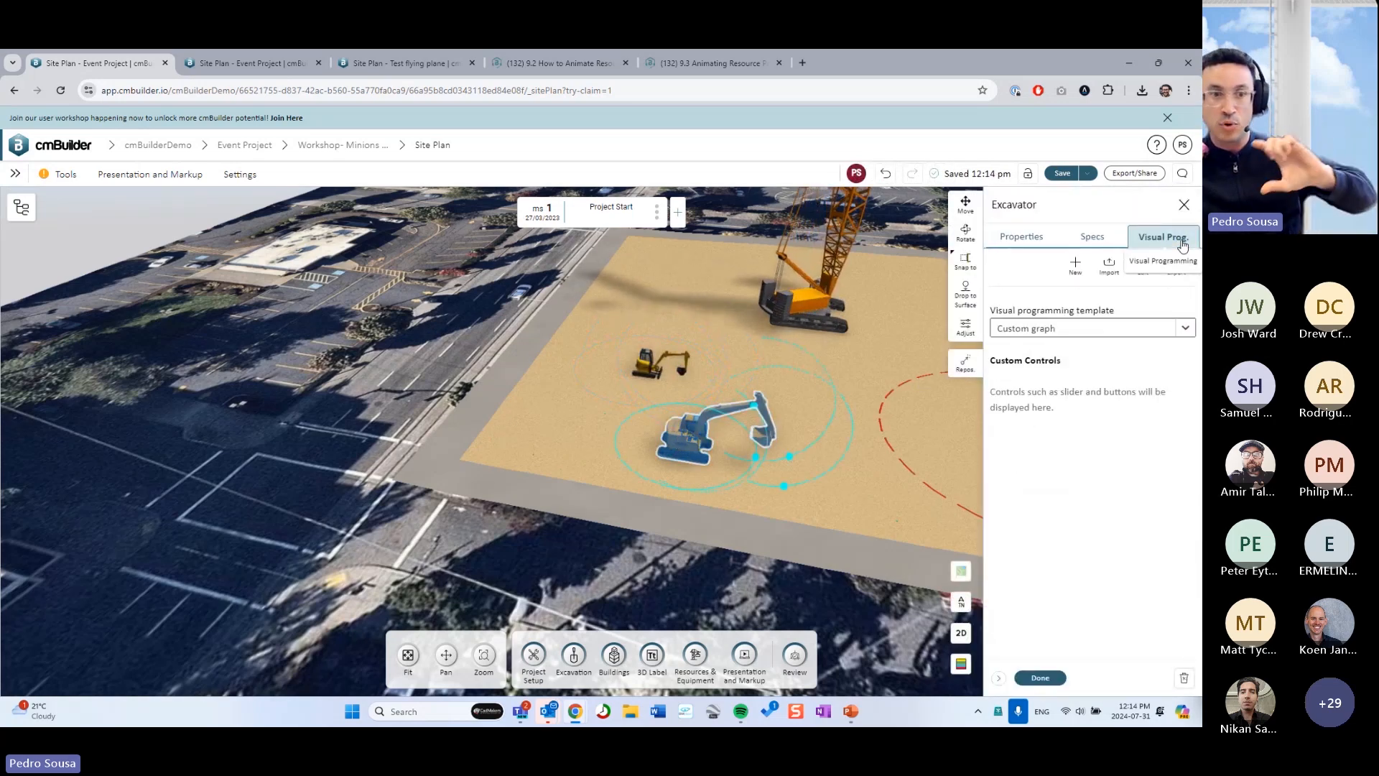
left_click(1148, 267)
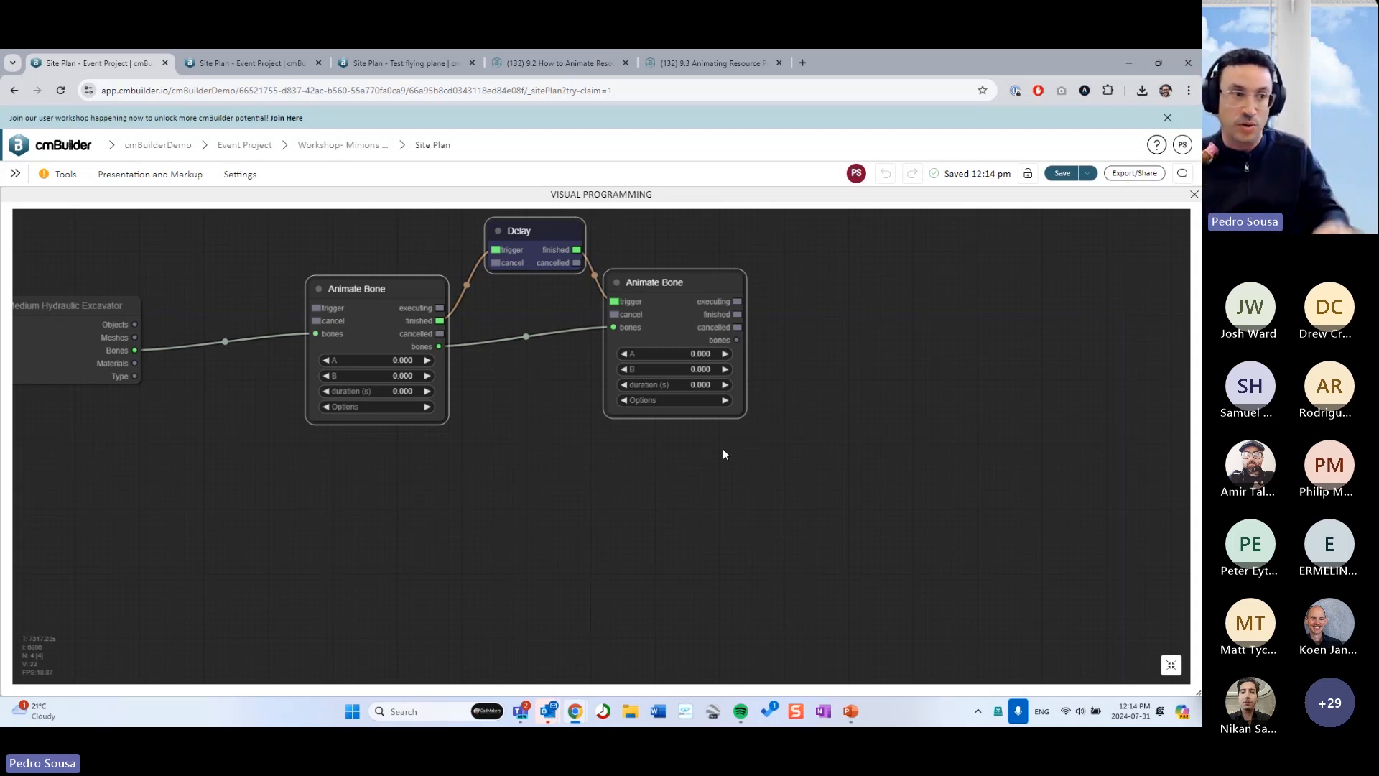
left_click_drag(809, 418, 804, 490)
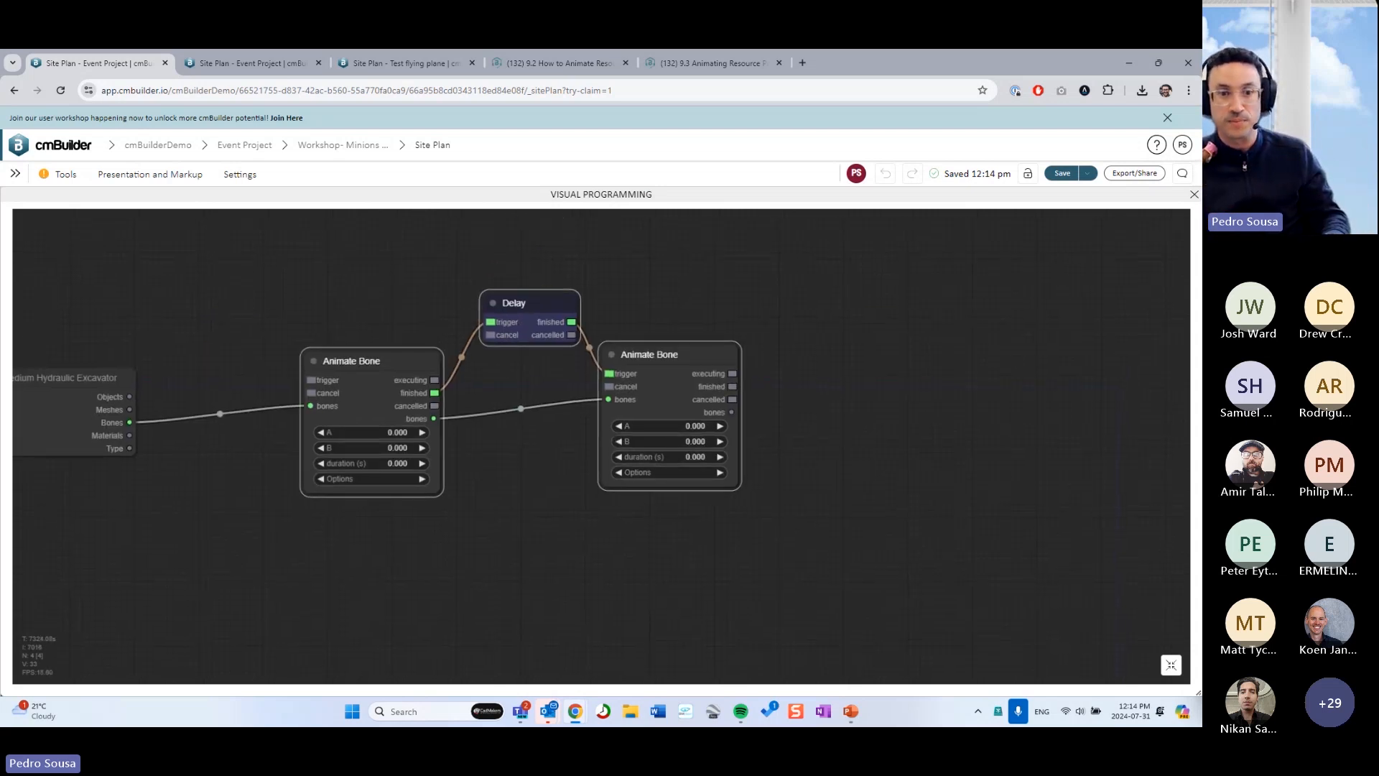
- Switch to the PowerPoint presentation and show the Node Examples slide full screen
key("alt+Tab")
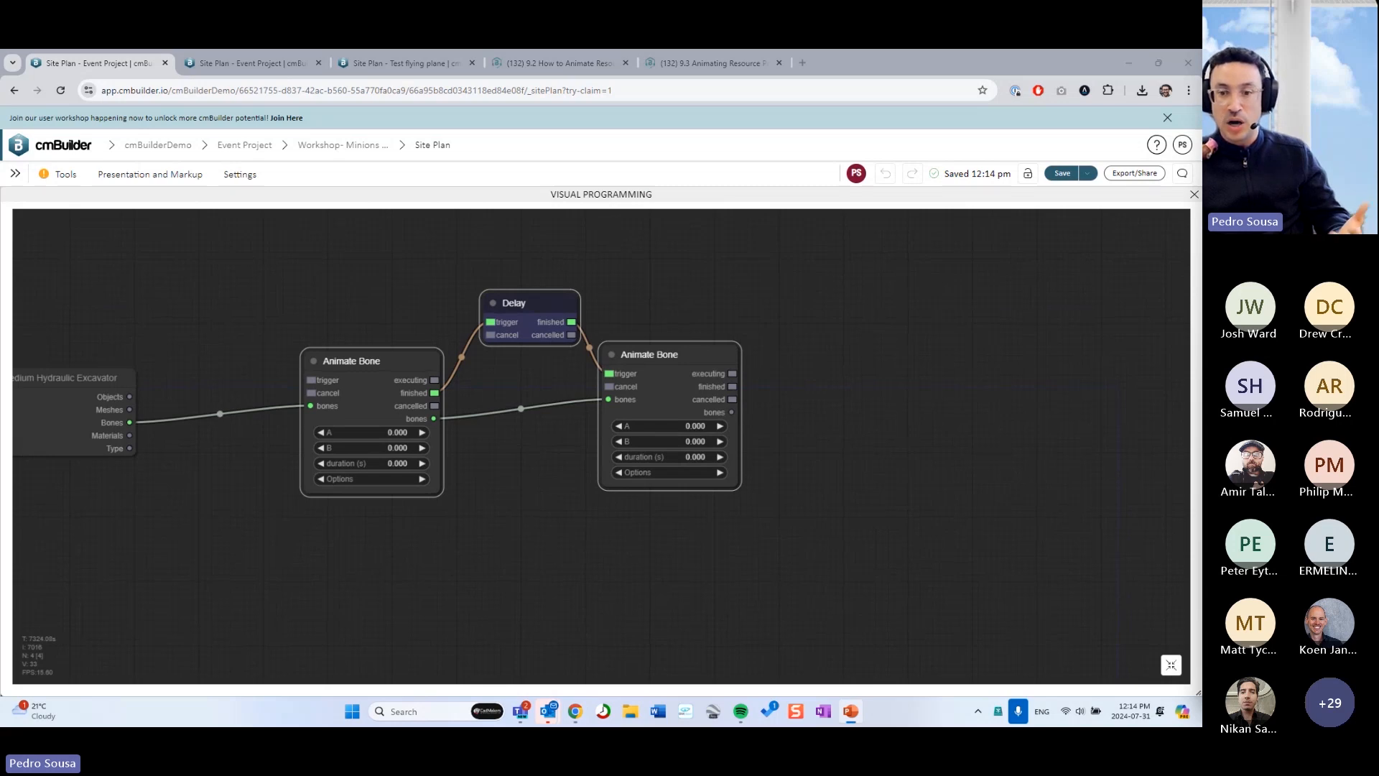
key("shift+F5")
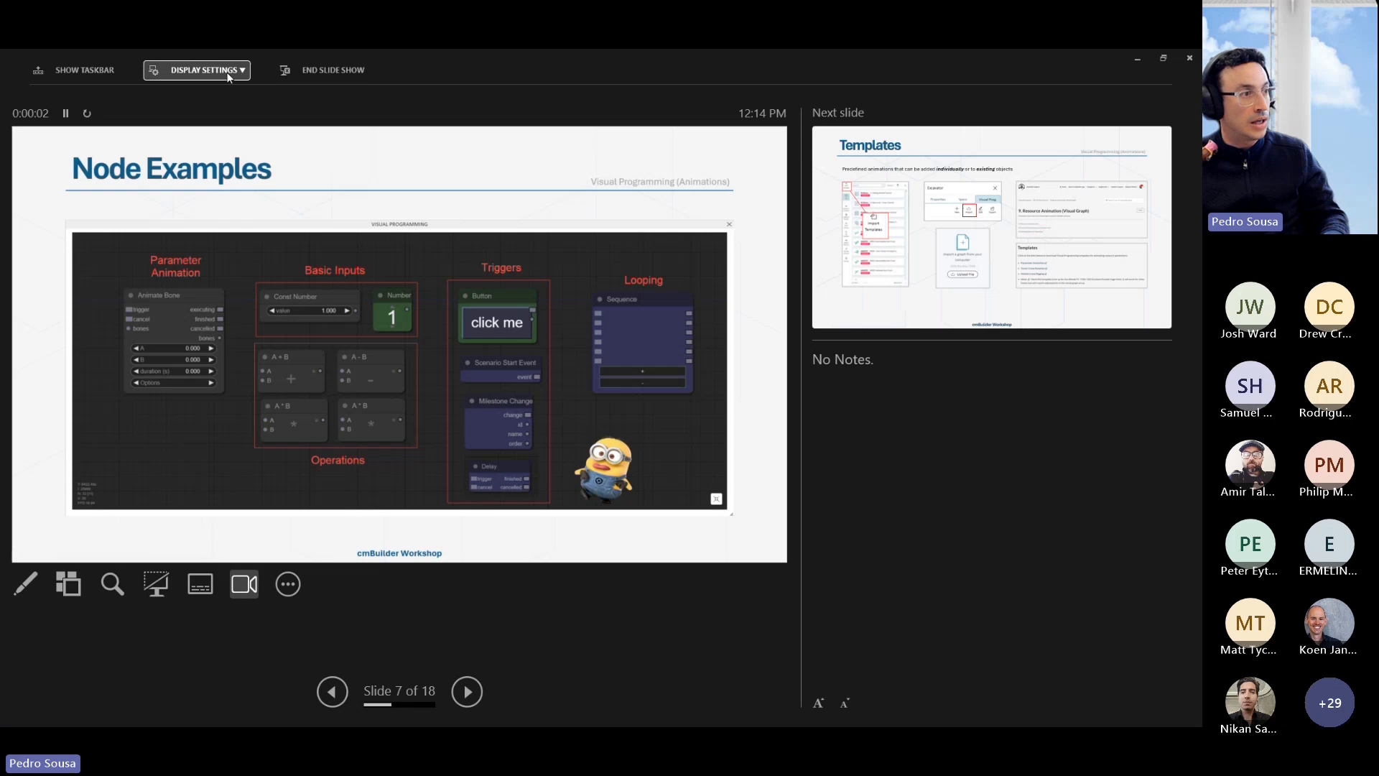
left_click(214, 71)
left_click(216, 99)
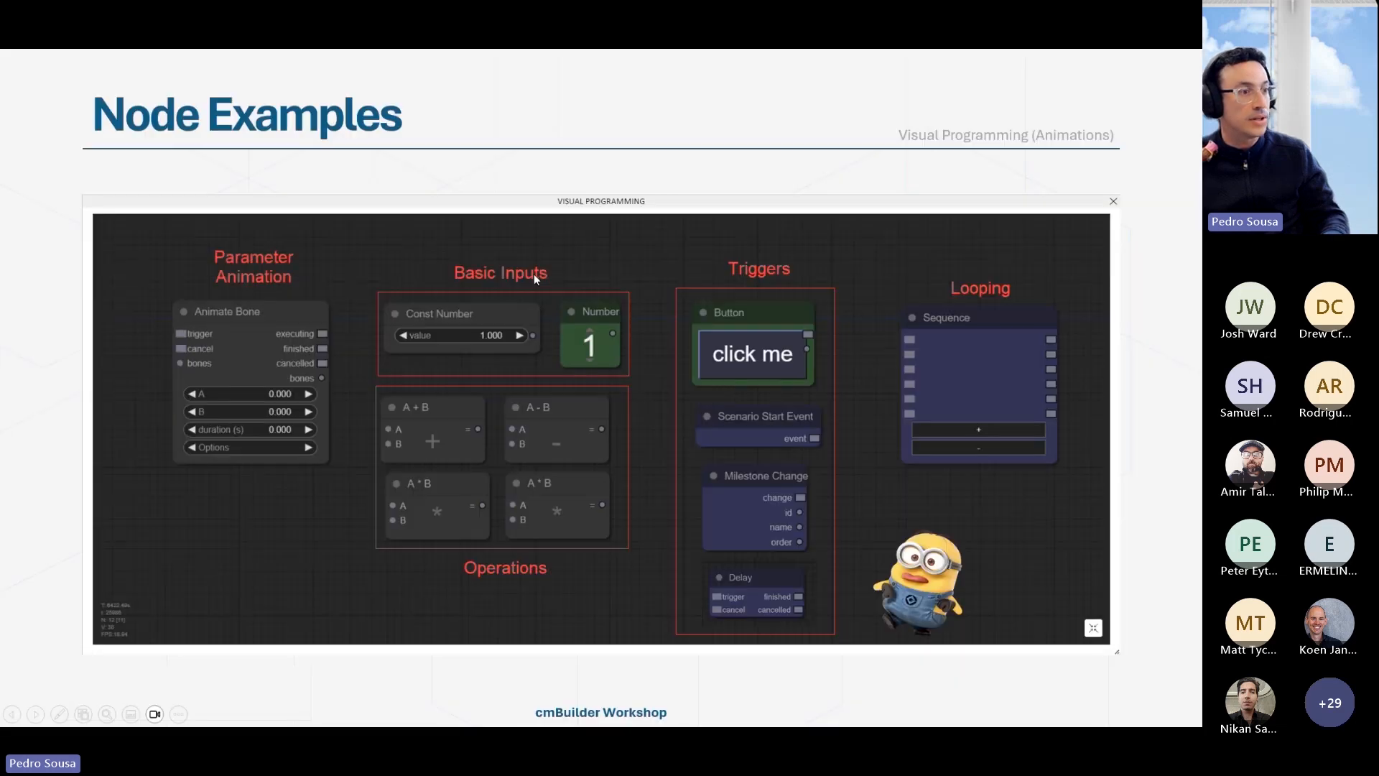
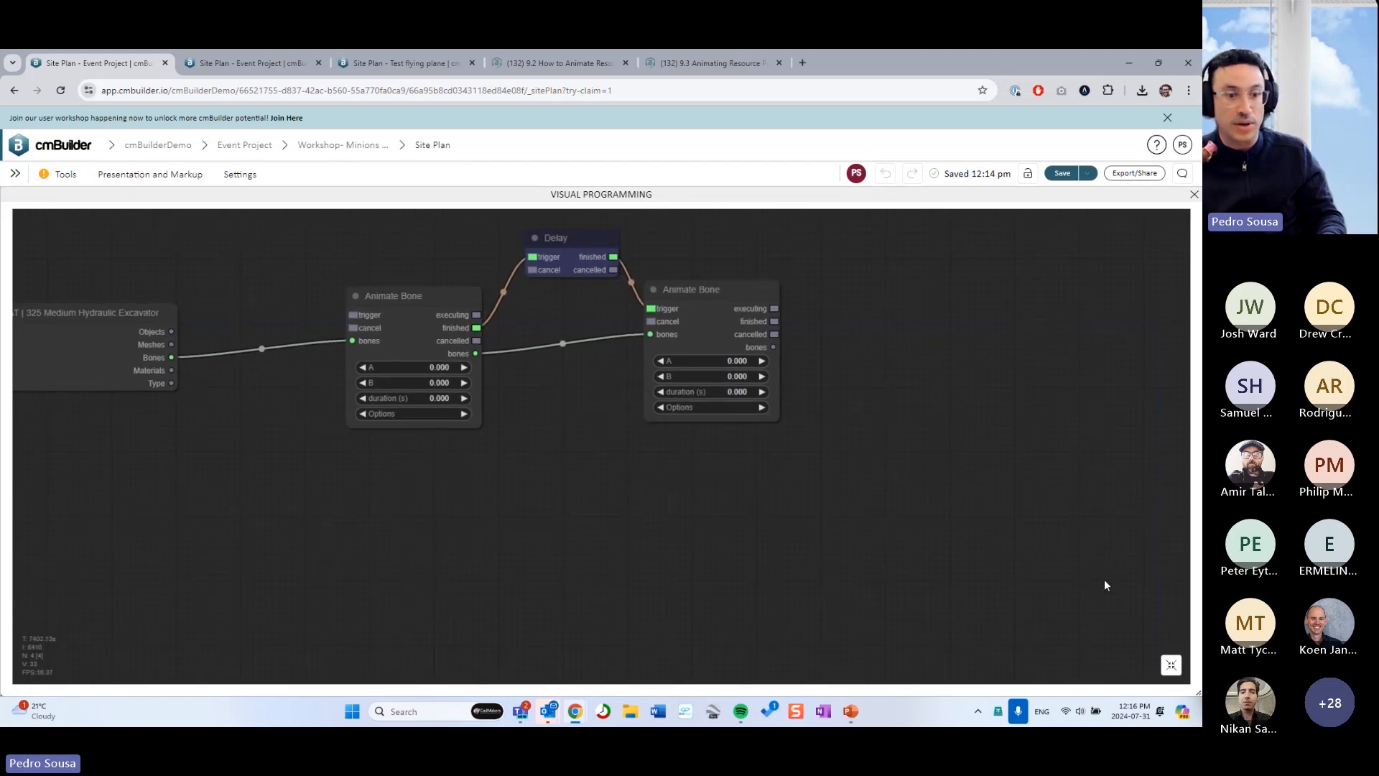
- Show the graph beside the 3D site and set both Animate Bone nodes' option to BaseRotationRotation
left_click(1171, 664)
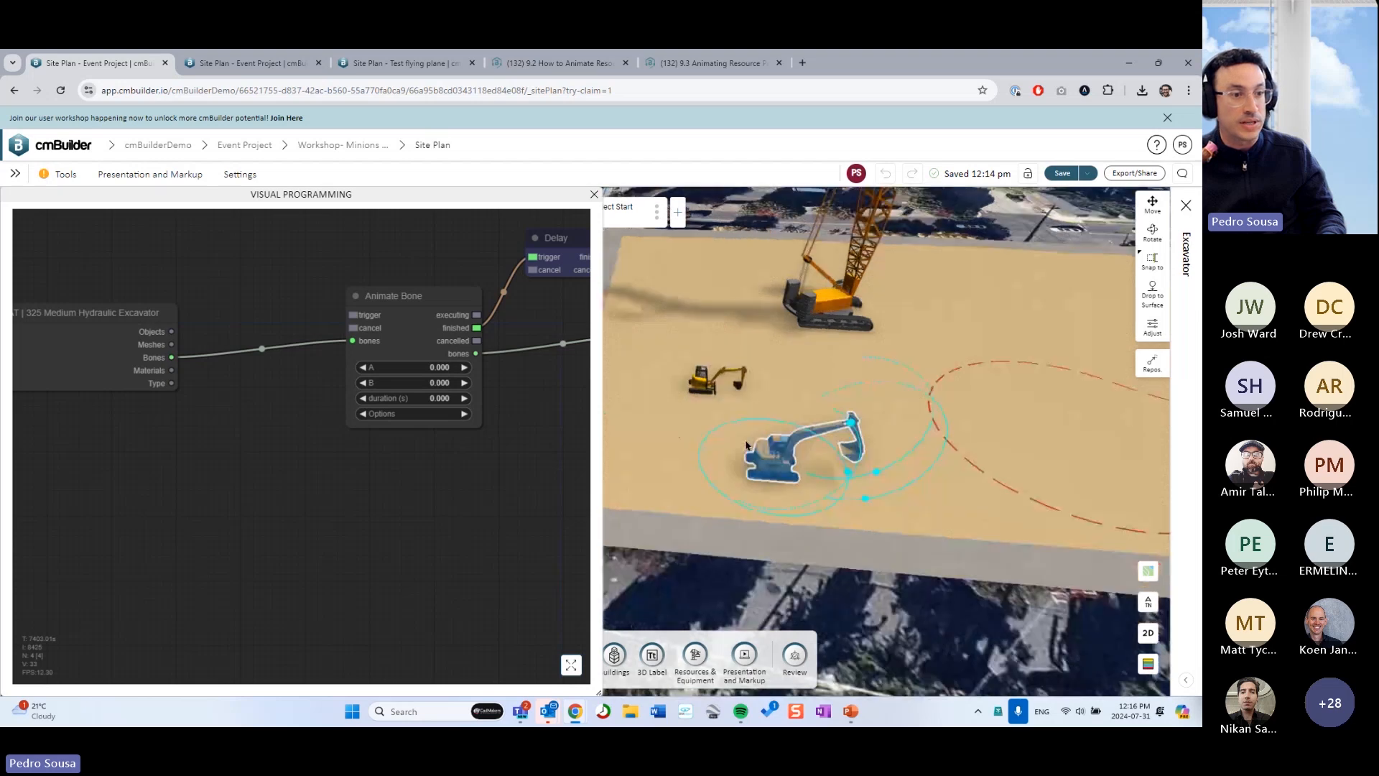
right_click(448, 458)
scroll(337, 494, "right", 5)
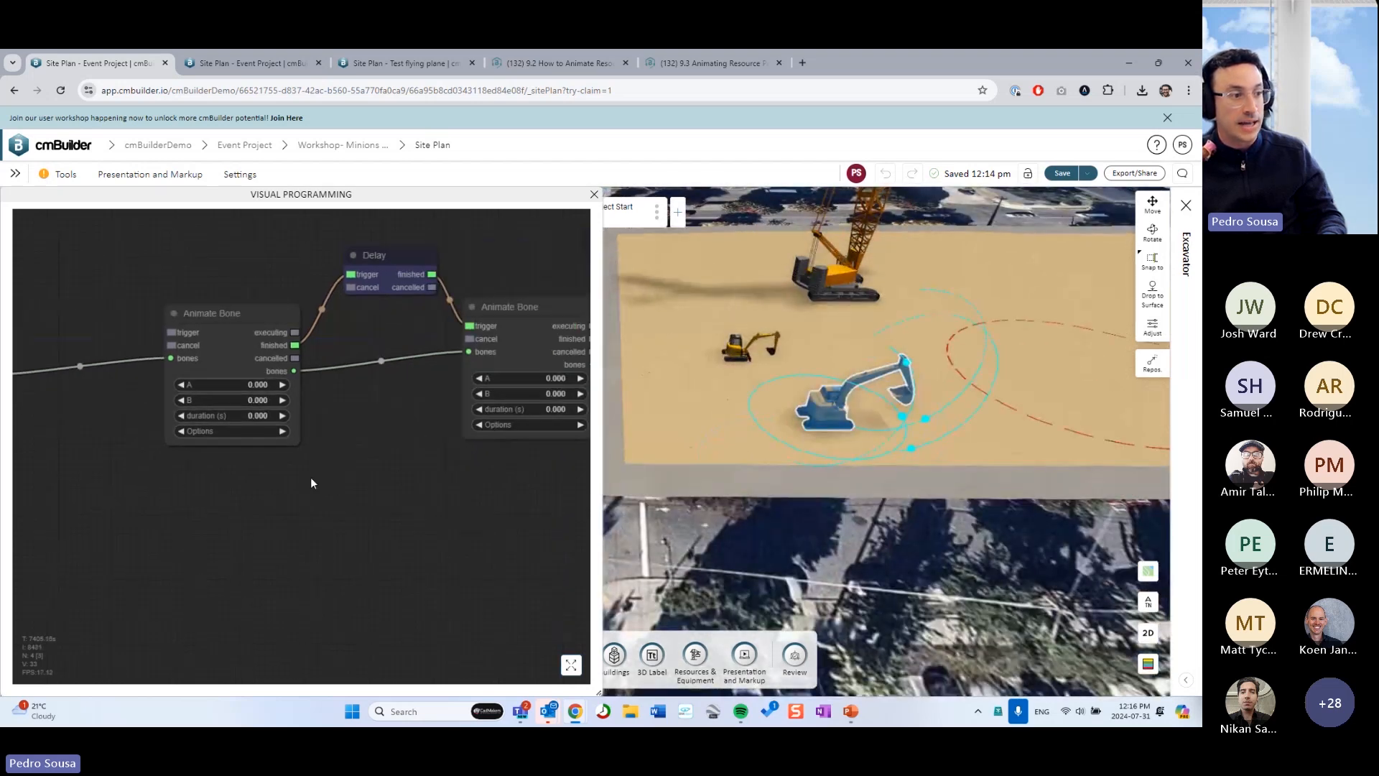
left_click(262, 433)
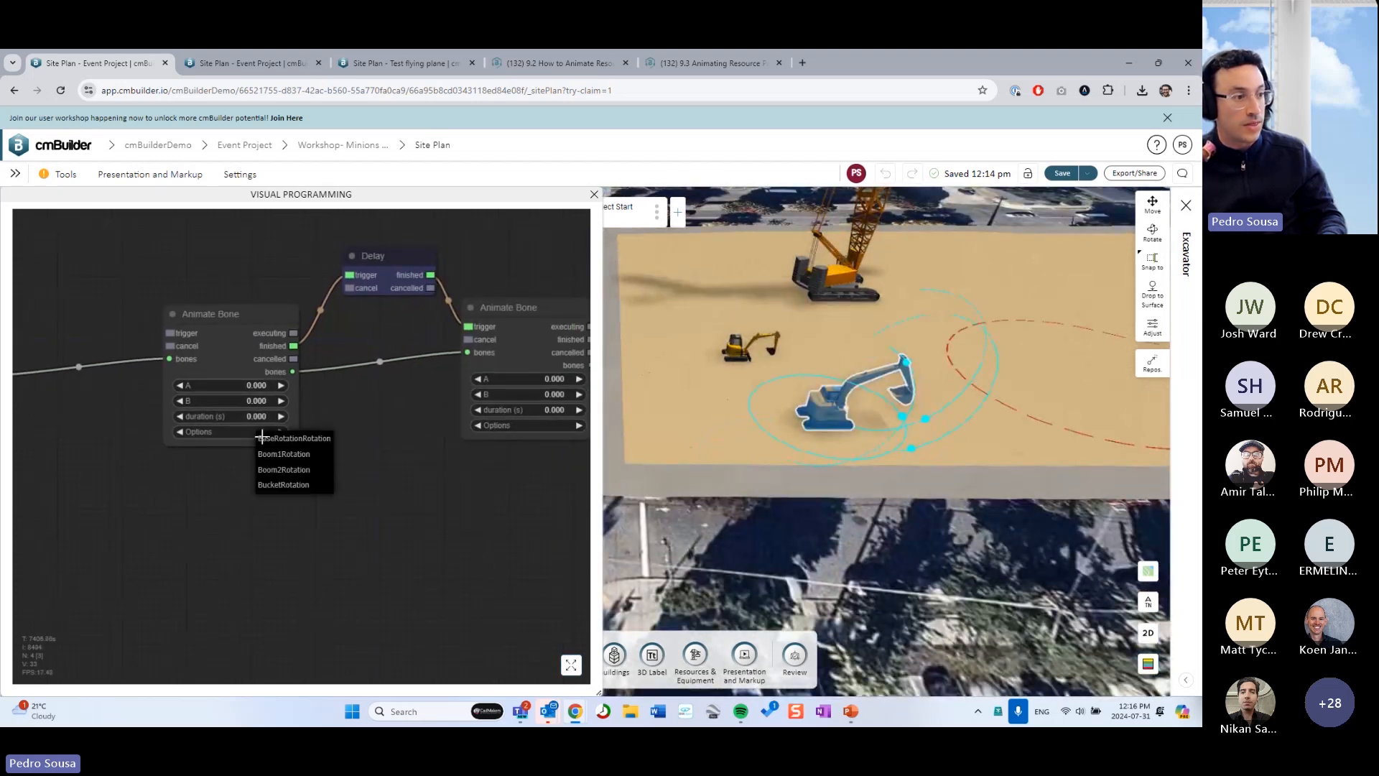
left_click(301, 440)
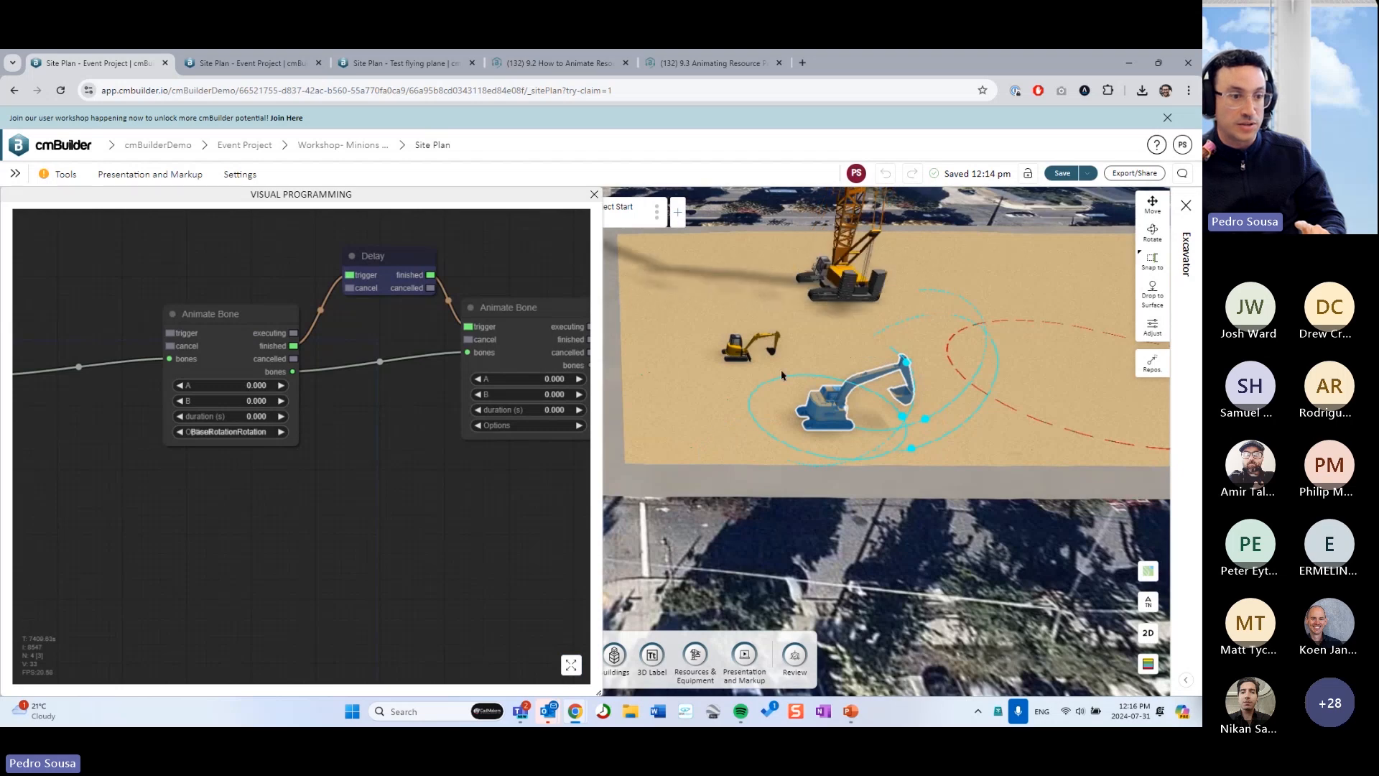
scroll(363, 520, "right", 2)
left_click(467, 429)
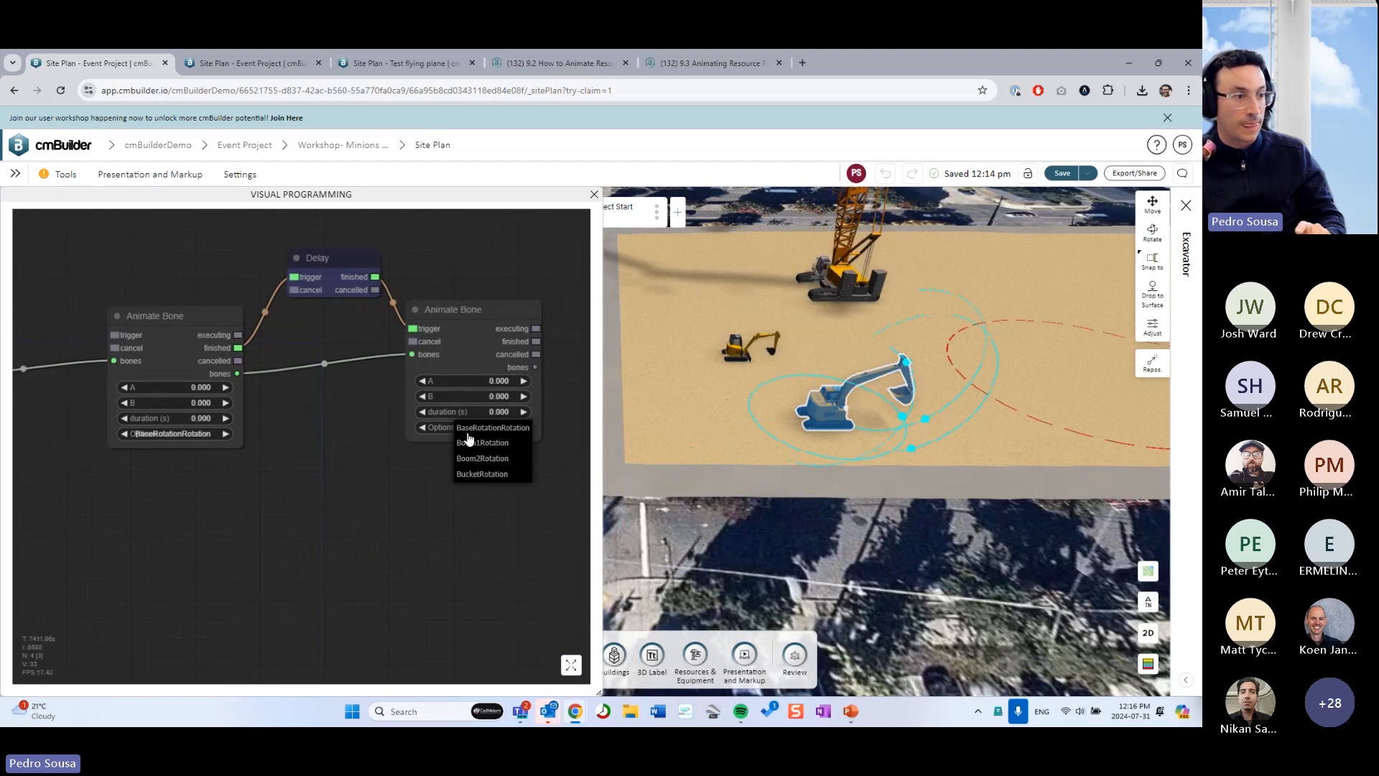
left_click(491, 428)
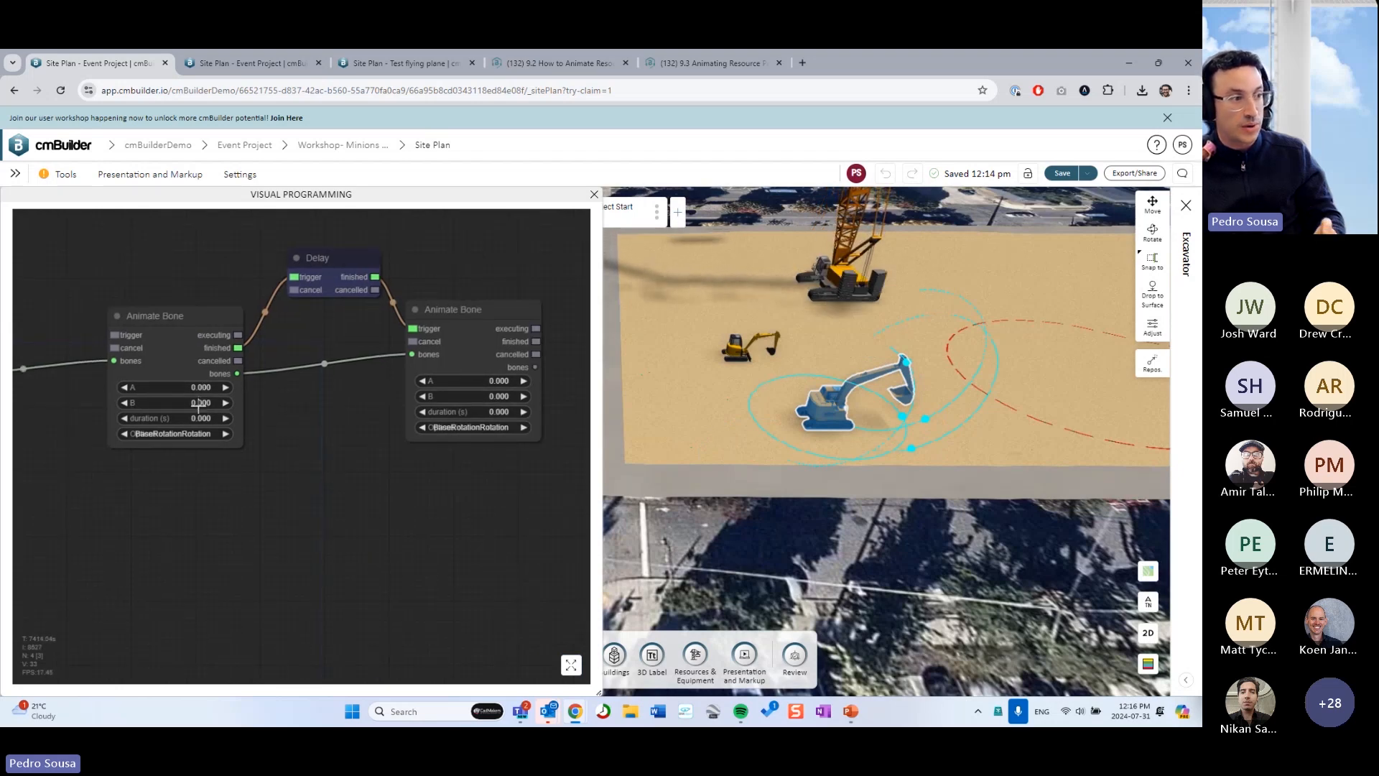
- Set the first Animate Bone's B value to 180 and the second Animate Bone's A value to 180
left_click(199, 403)
type("180")
key("Return")
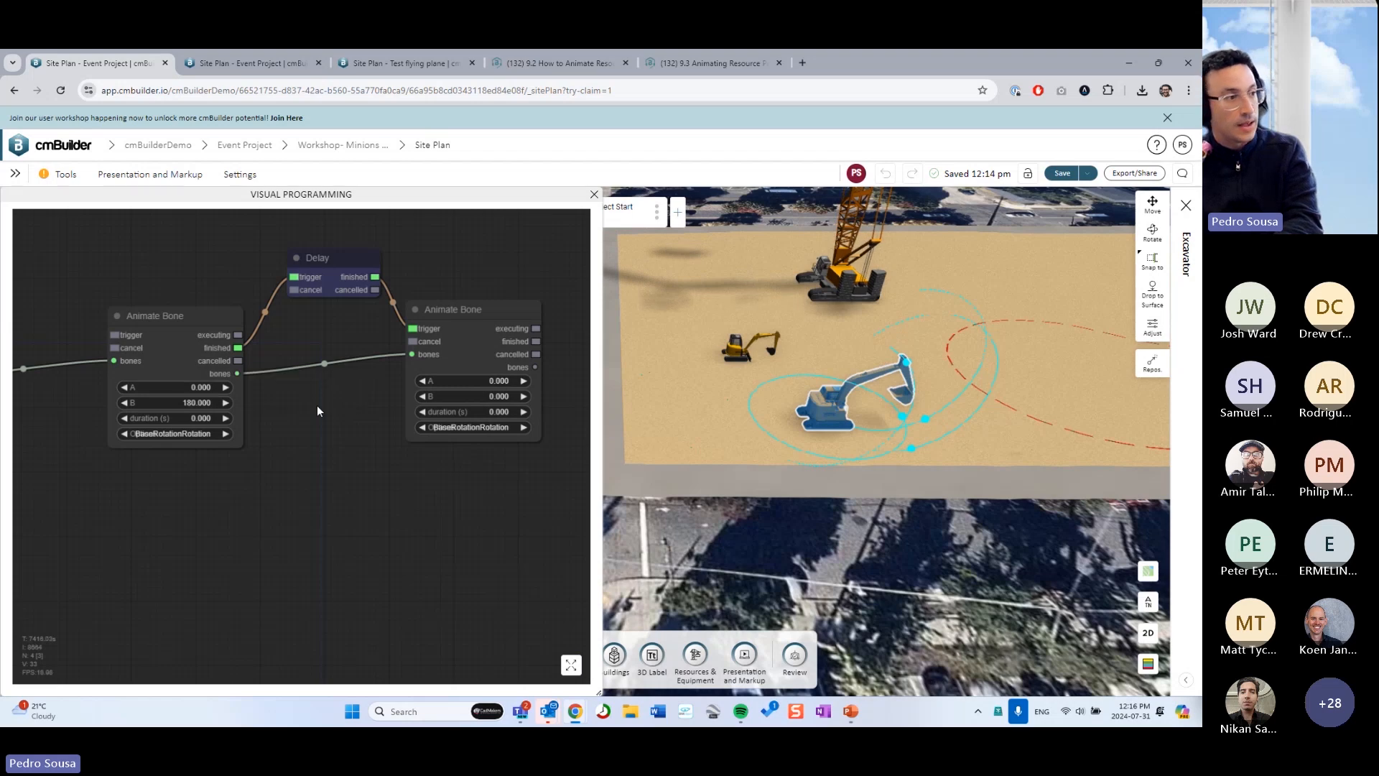
left_click(495, 382)
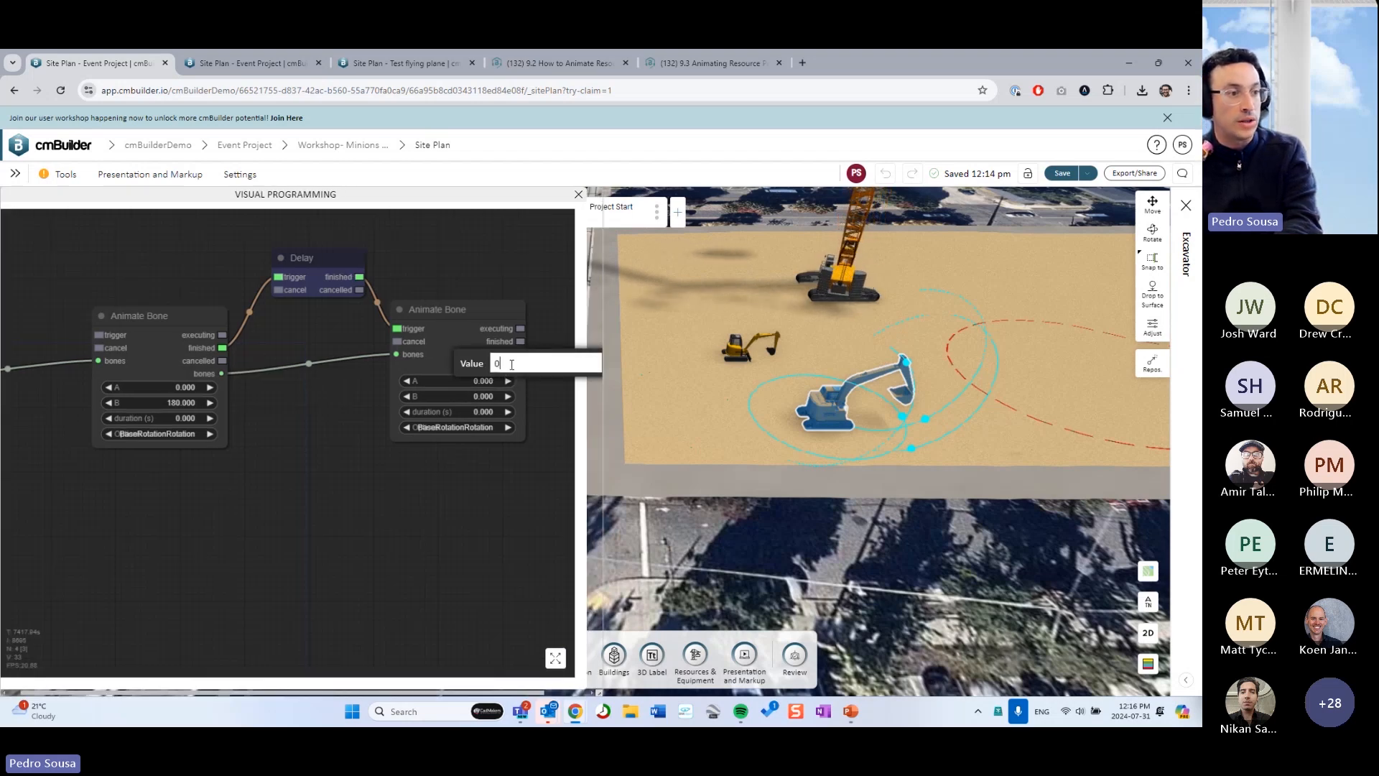
type("180")
key("Return")
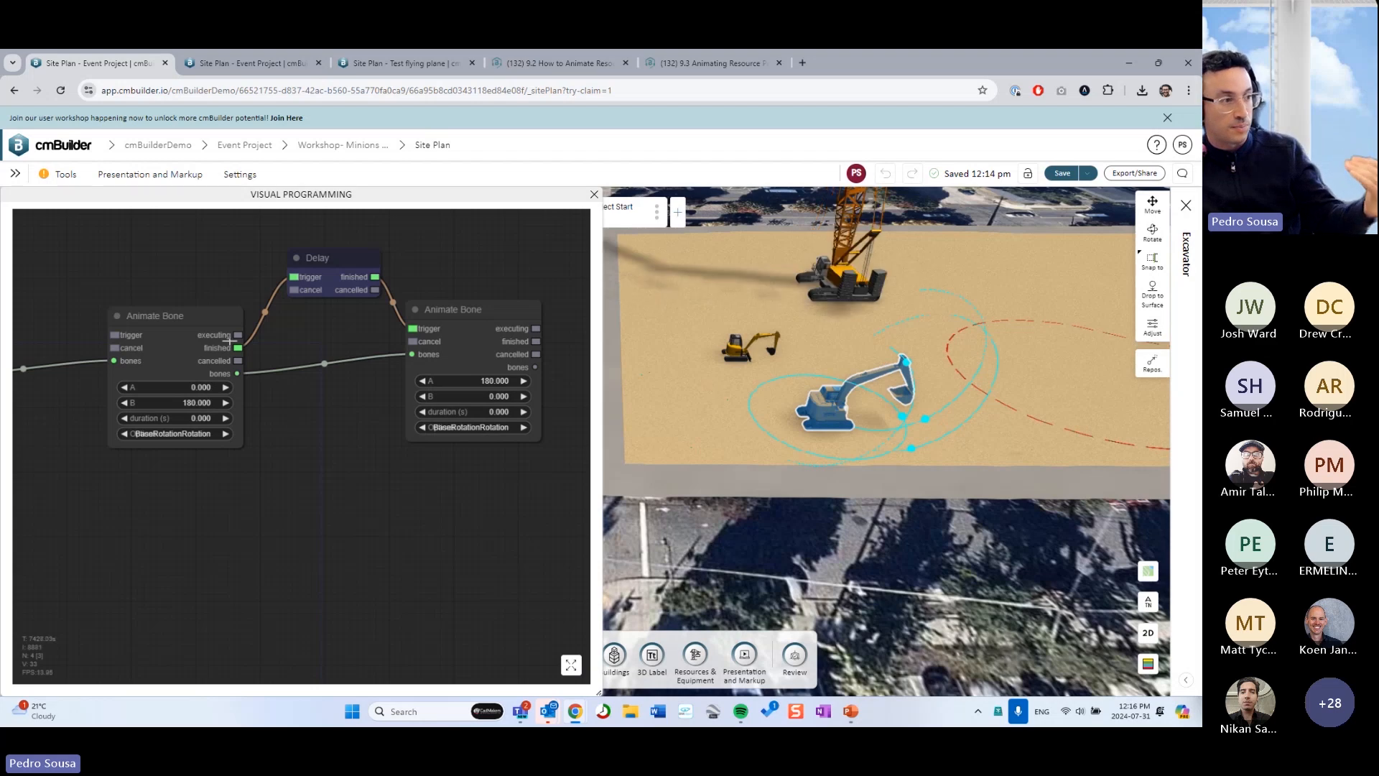
- Set the duration of both Animate Bone nodes to 2 seconds
left_click(209, 419)
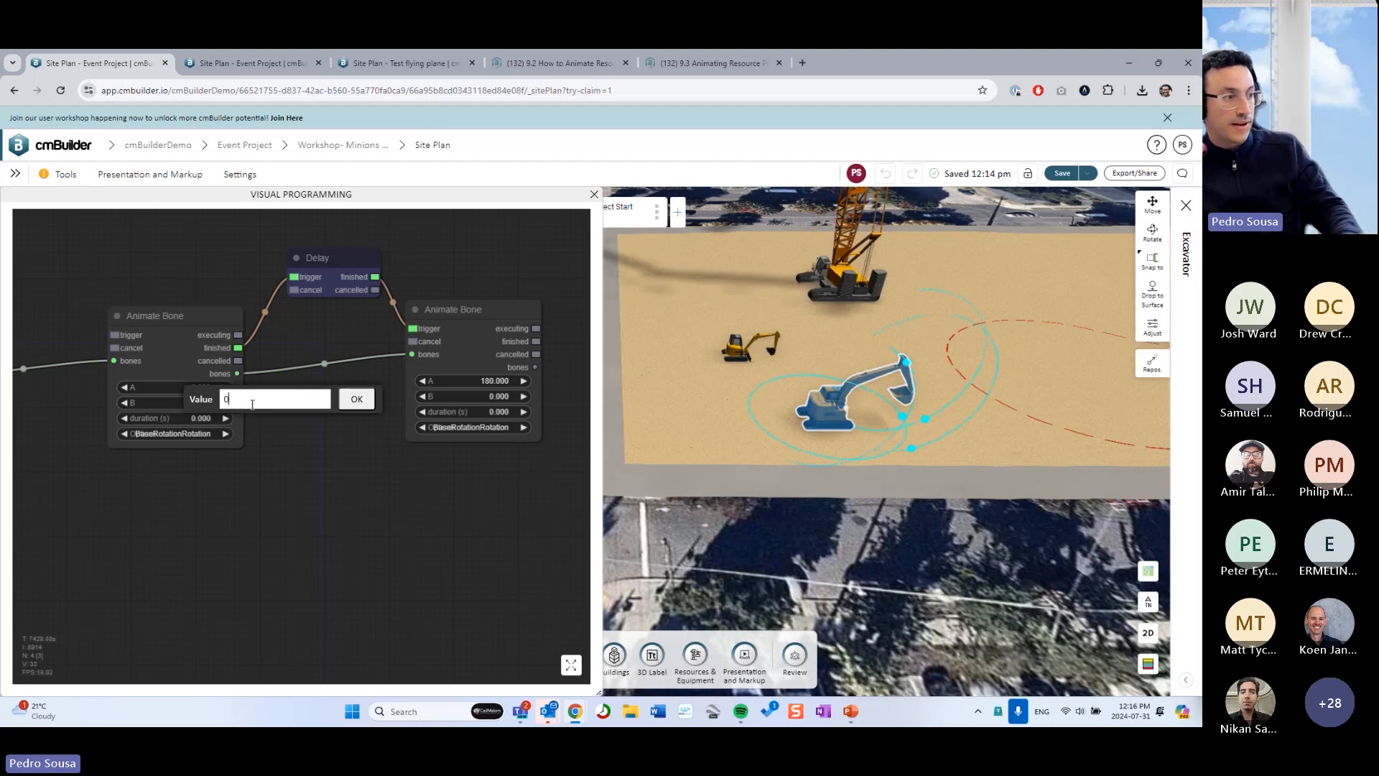
left_click(355, 400)
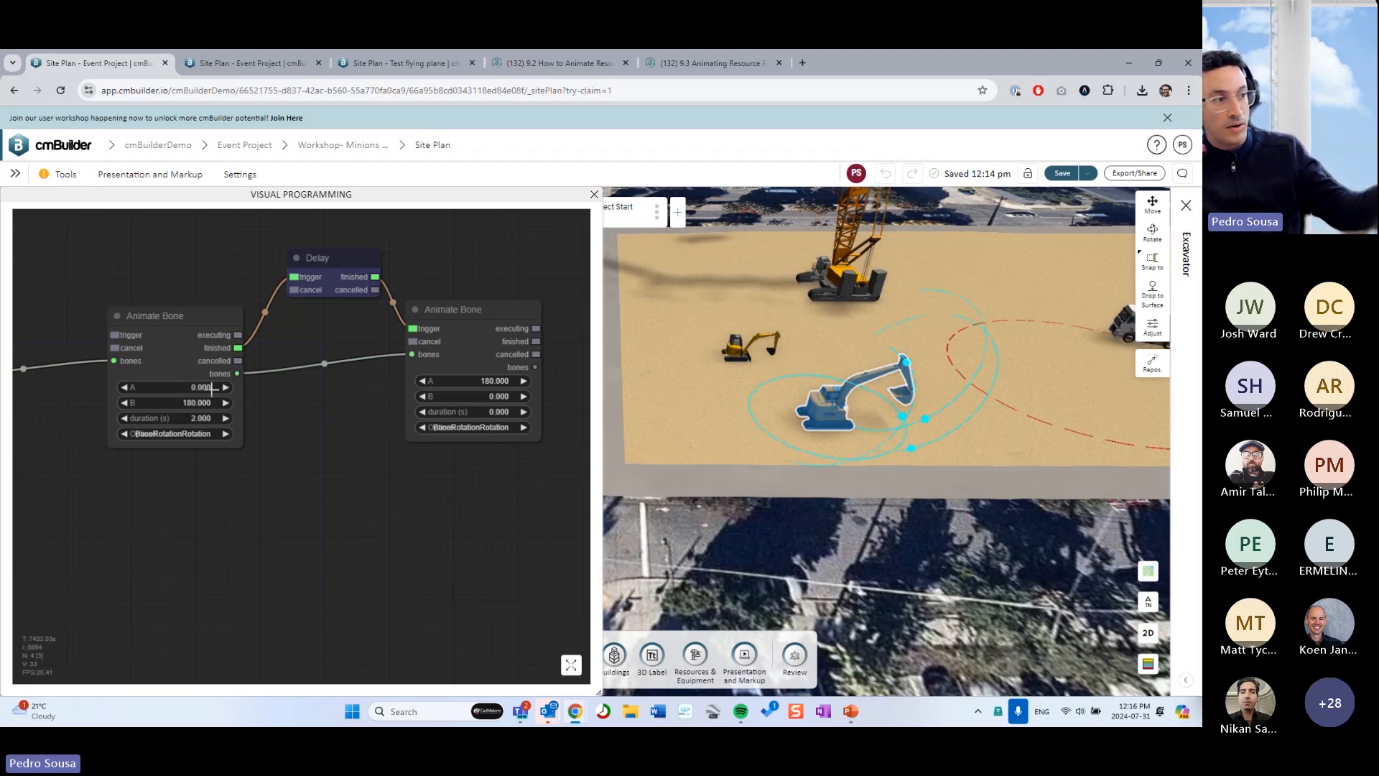
left_click(499, 415)
type("2")
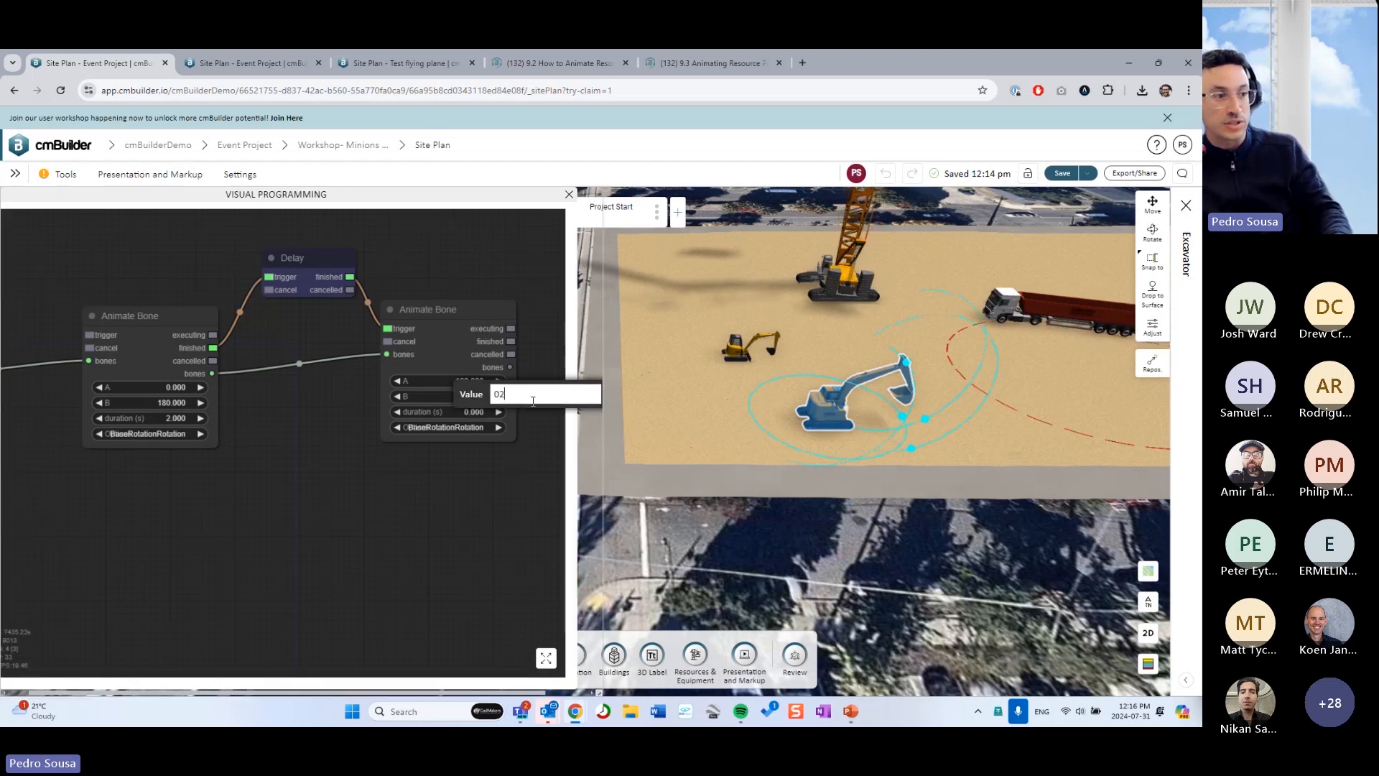
left_click(497, 469)
left_click_drag(364, 538, 399, 526)
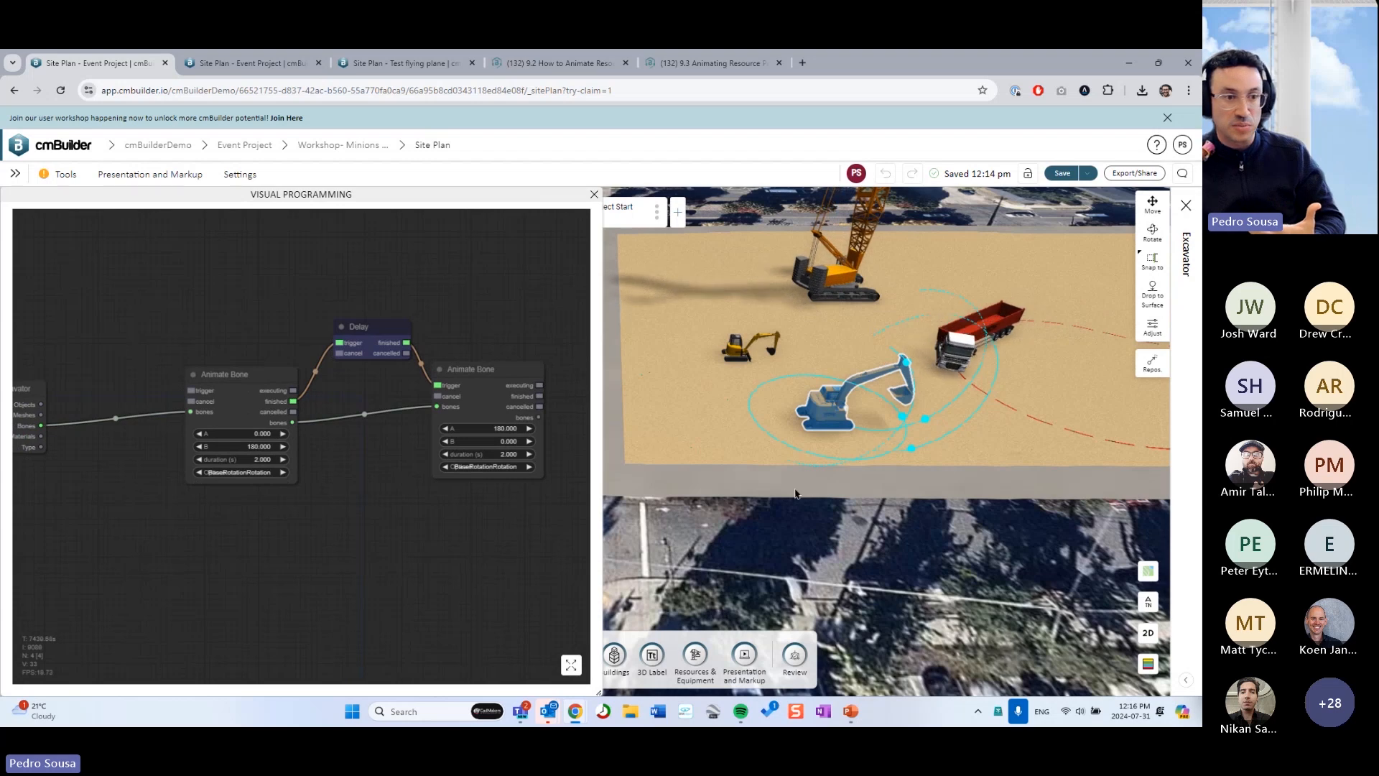
left_click_drag(448, 551, 432, 556)
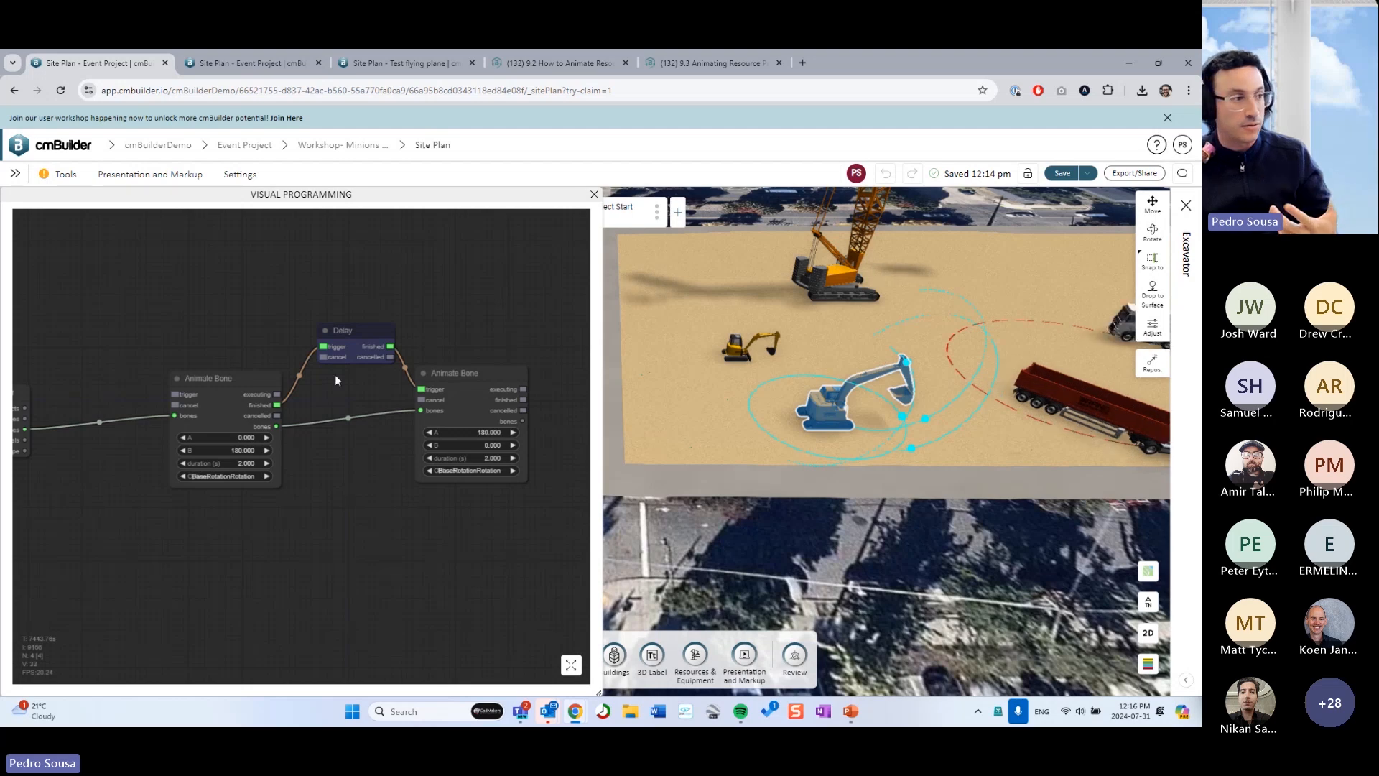
- Add a Button node wired to the first Animate Bone's trigger, and run the excavator's base rotation with it
double_click(119, 307)
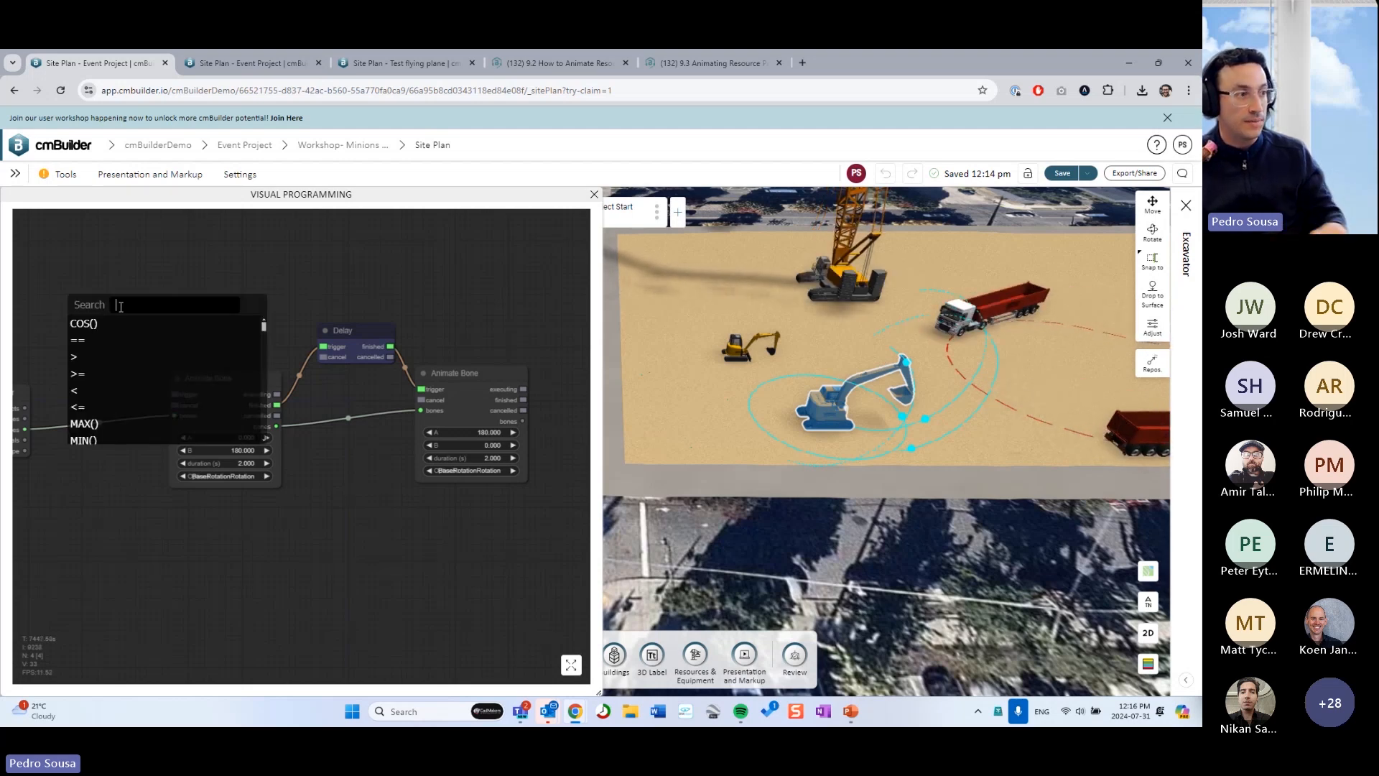
type("butt")
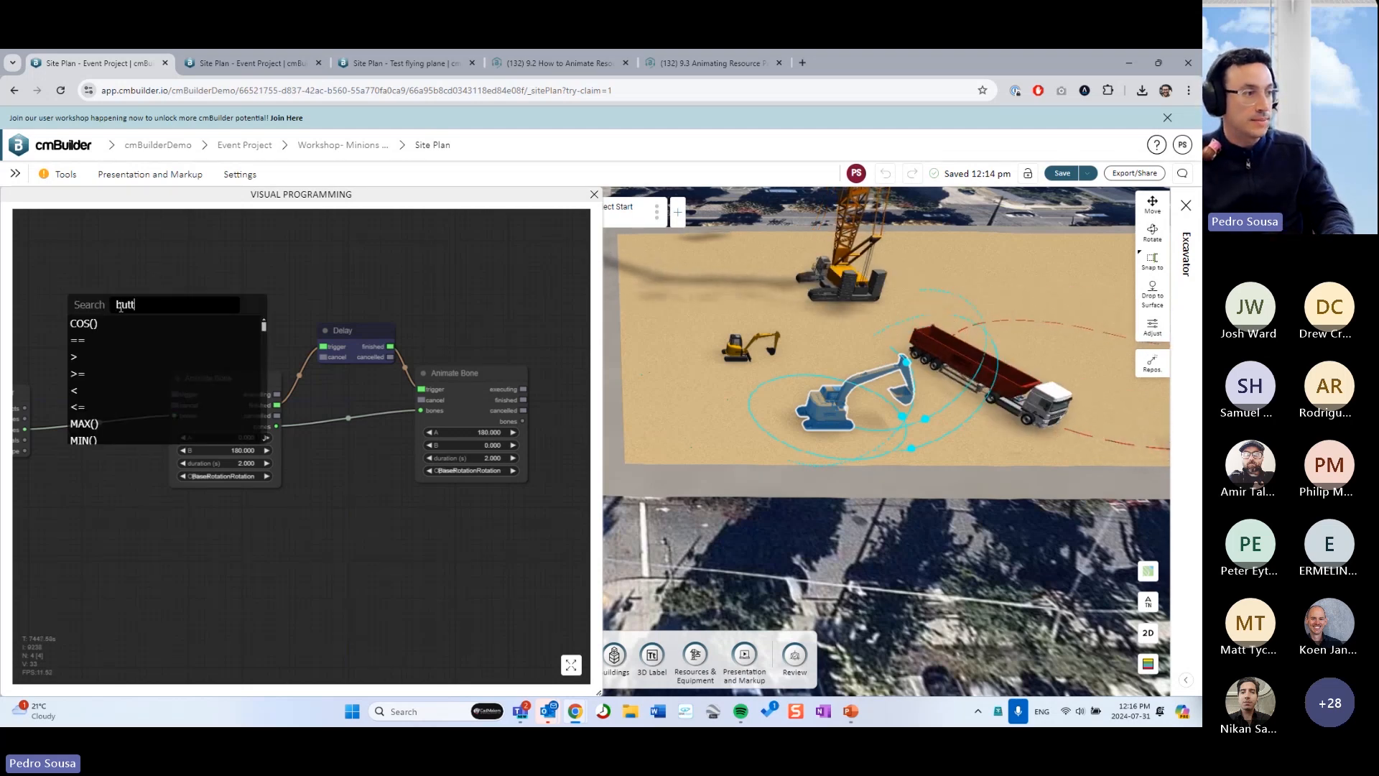
type("on")
left_click(113, 322)
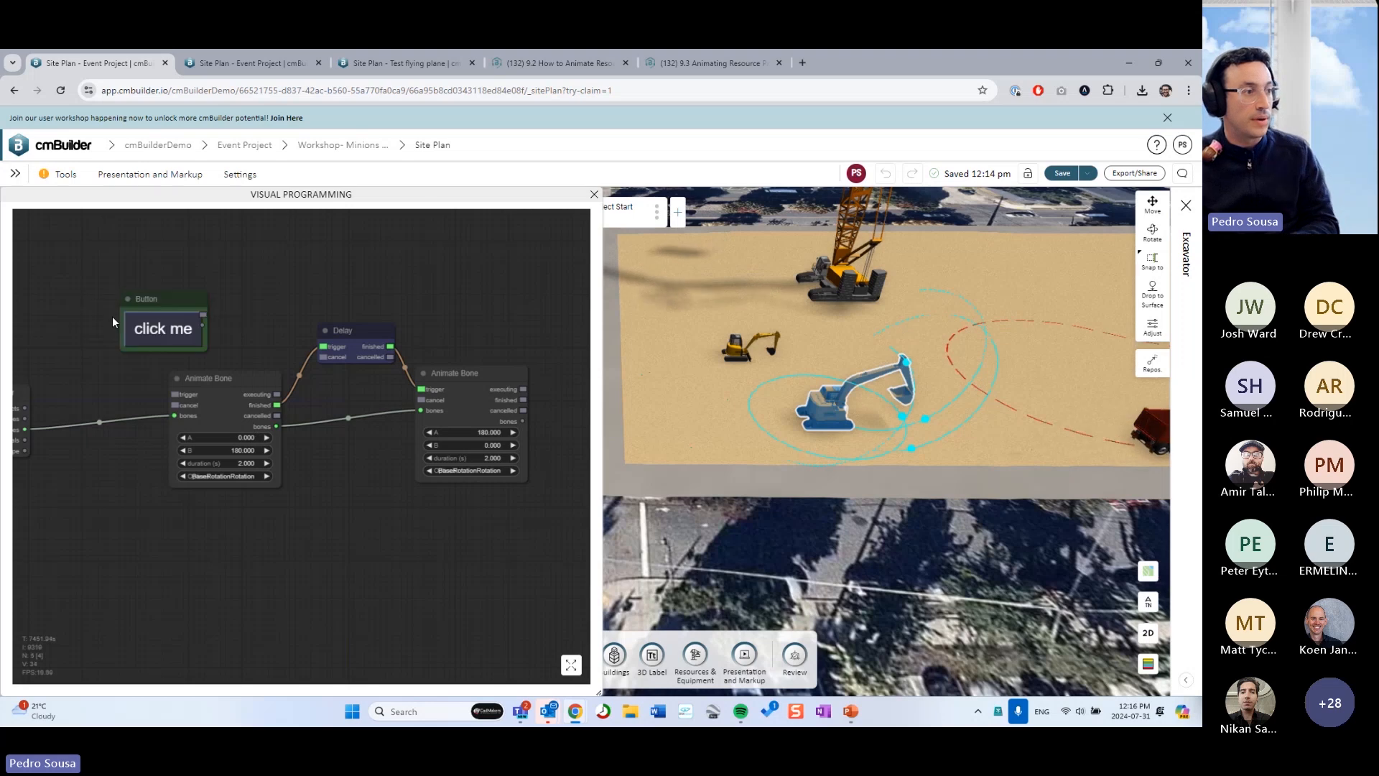
left_click_drag(177, 305, 176, 395)
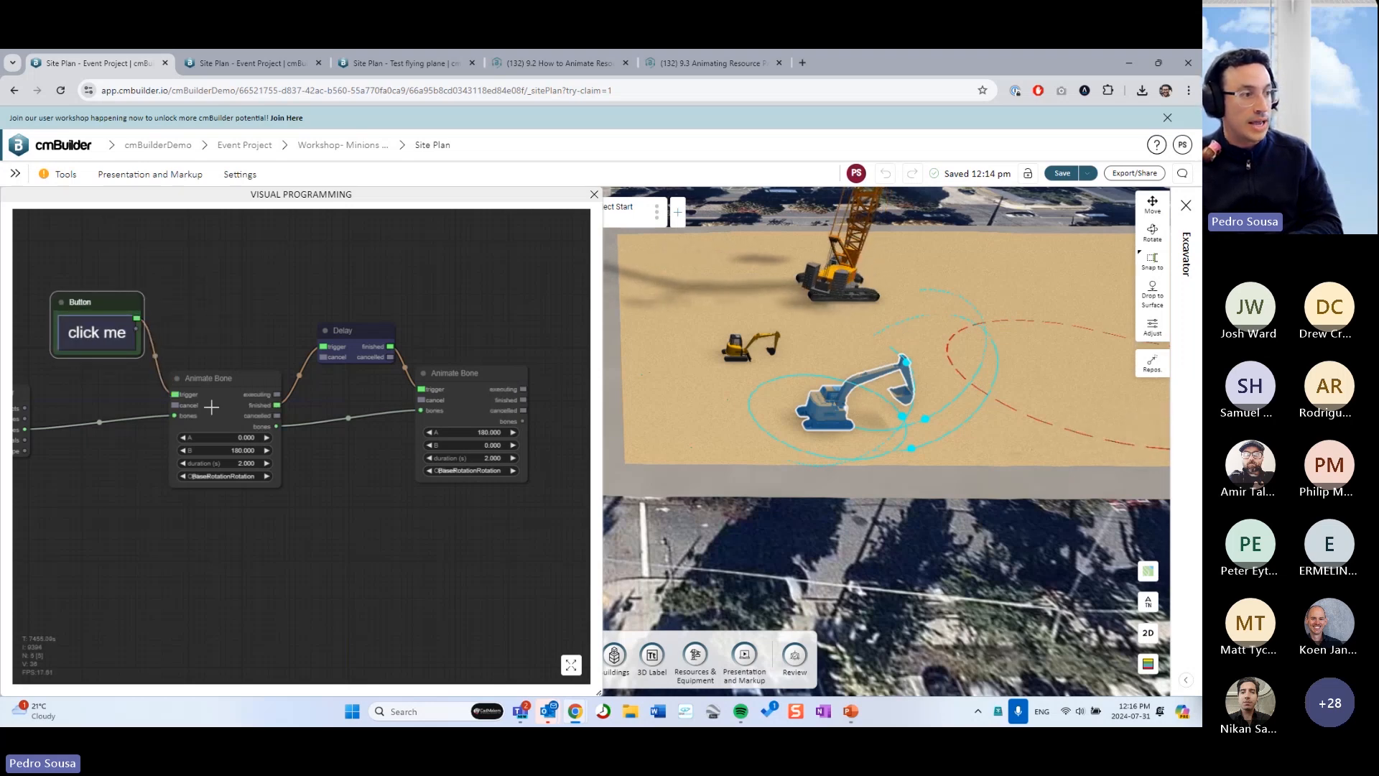
left_click(99, 342)
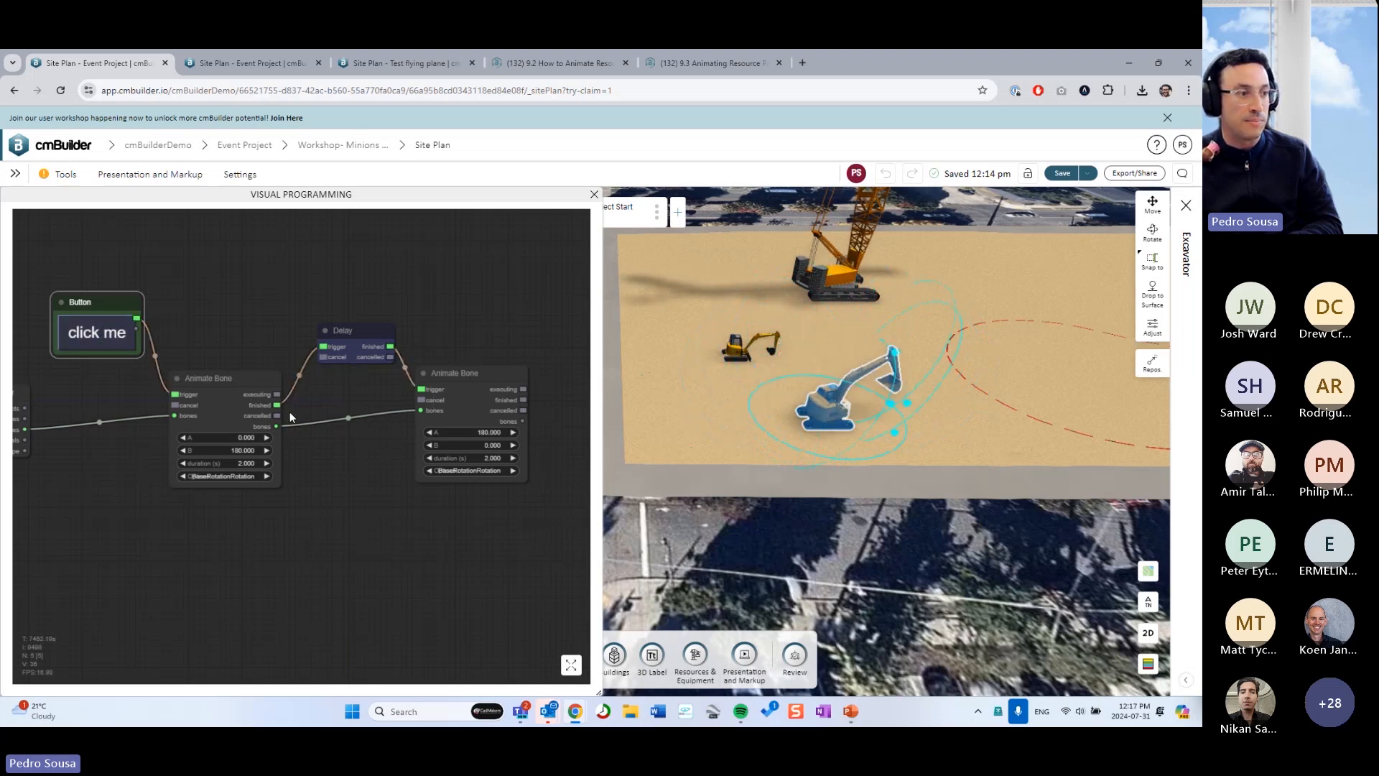
left_click(101, 336)
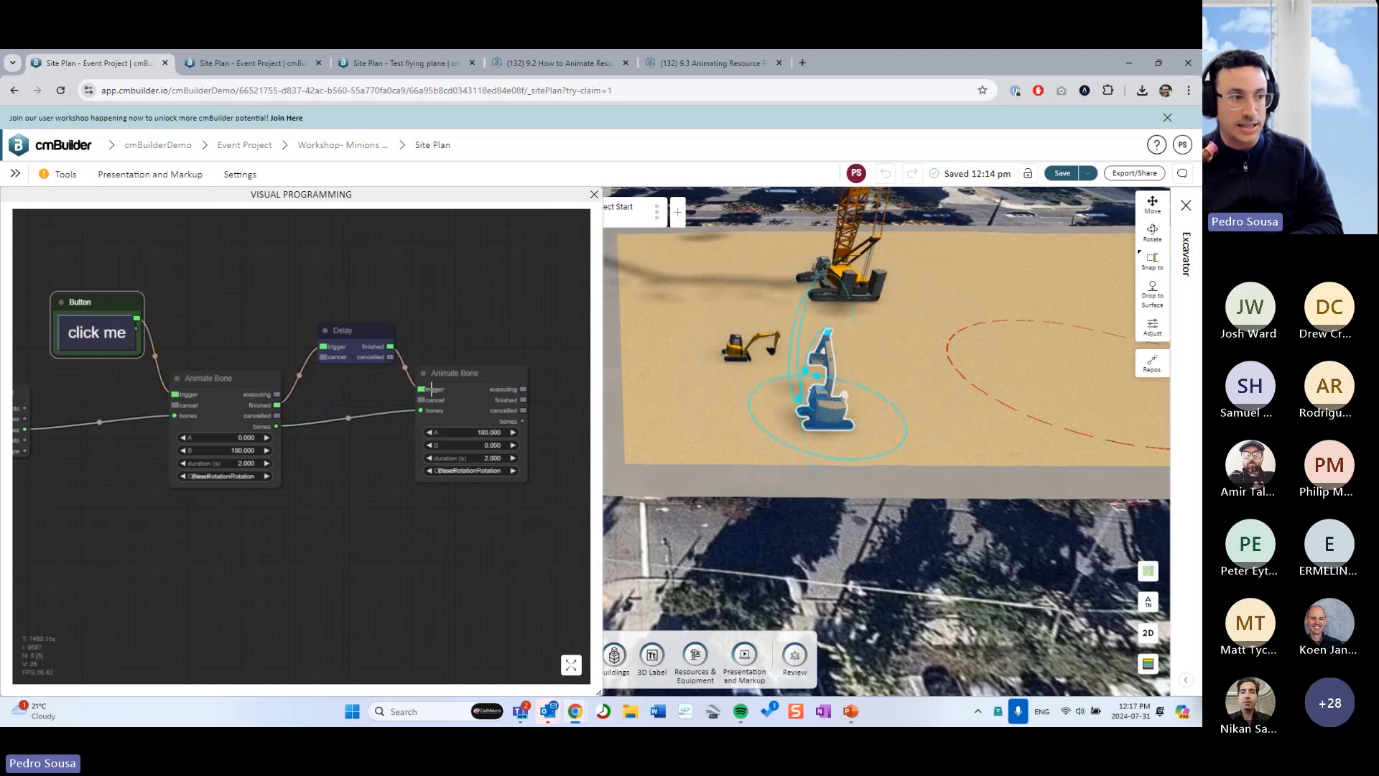
- Set the Delay node's time to 5000 ms and run the excavator animation with the Button node
left_click_drag(368, 514, 341, 508)
left_click(316, 335)
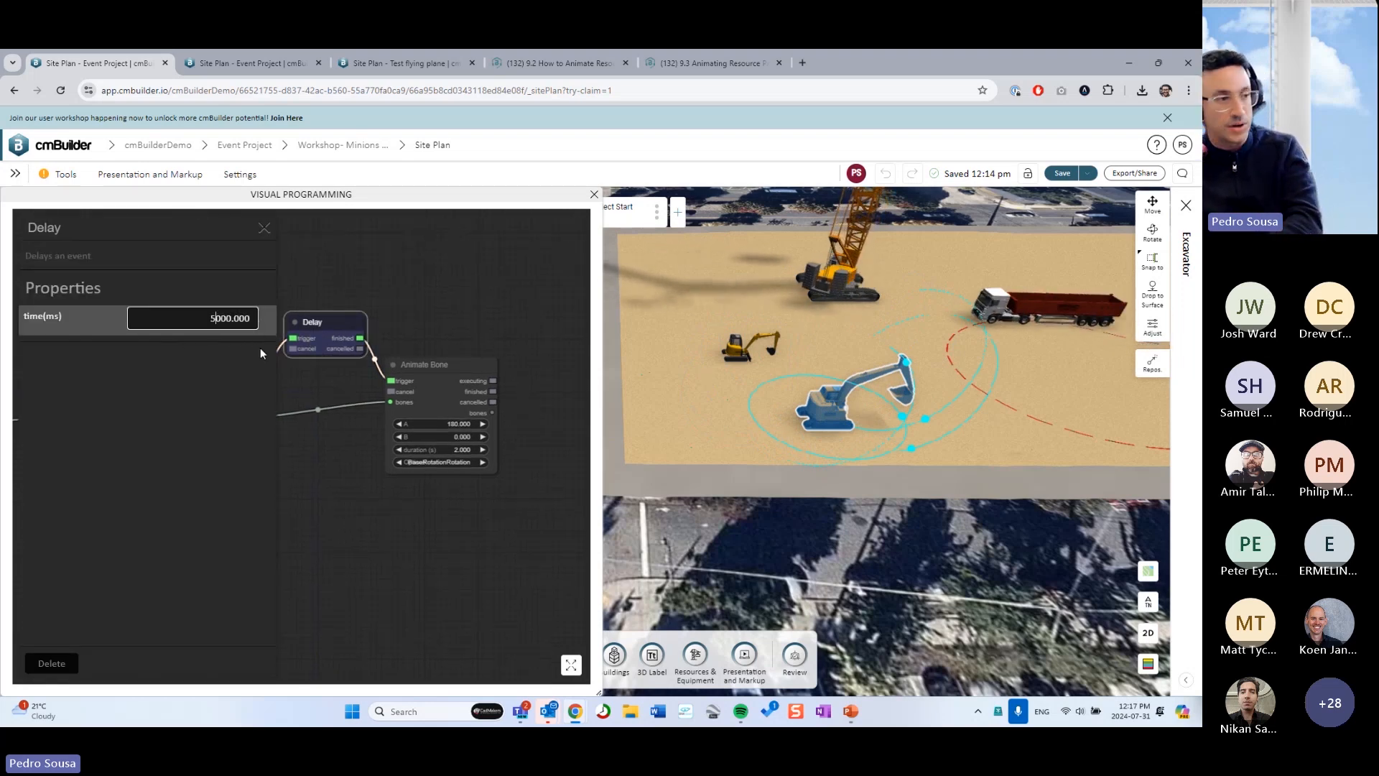
key("BackSpace")
type("5")
key("Return")
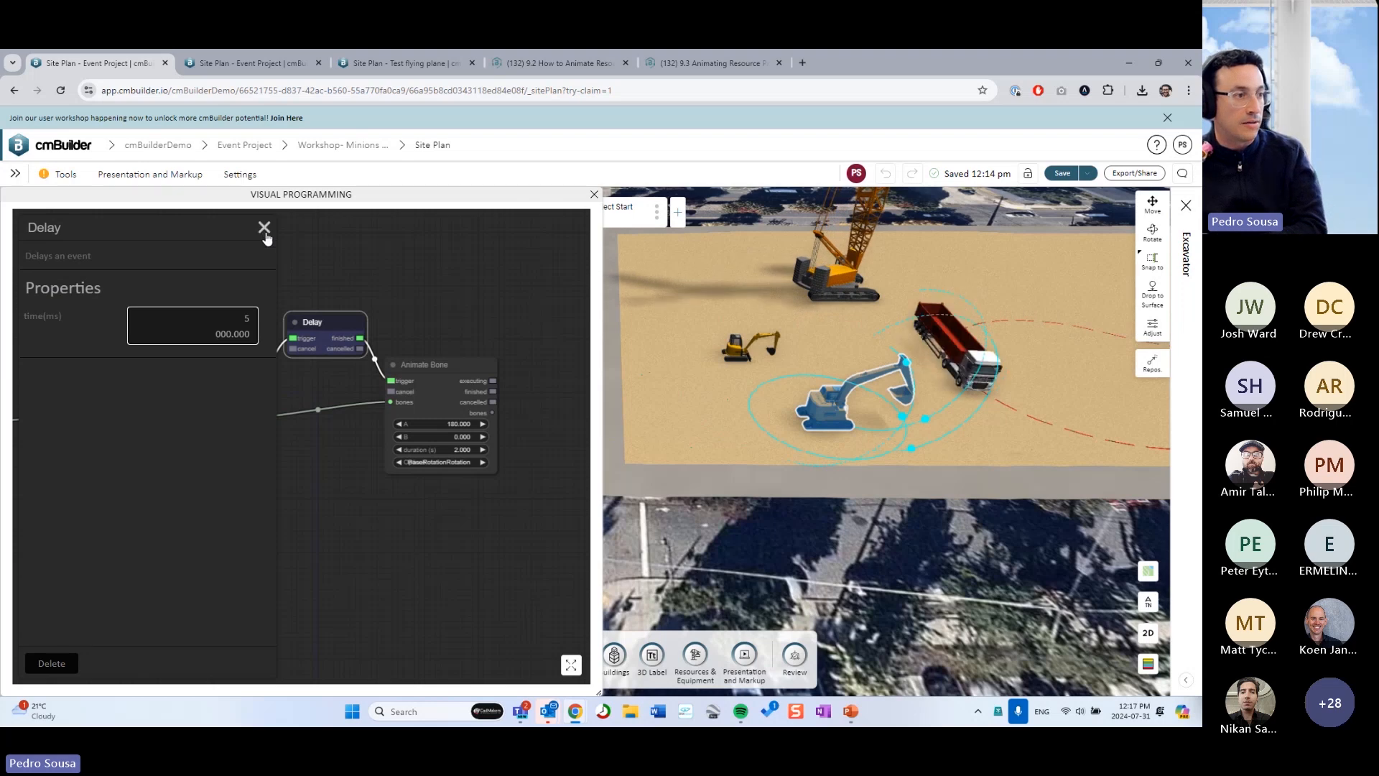
left_click(265, 228)
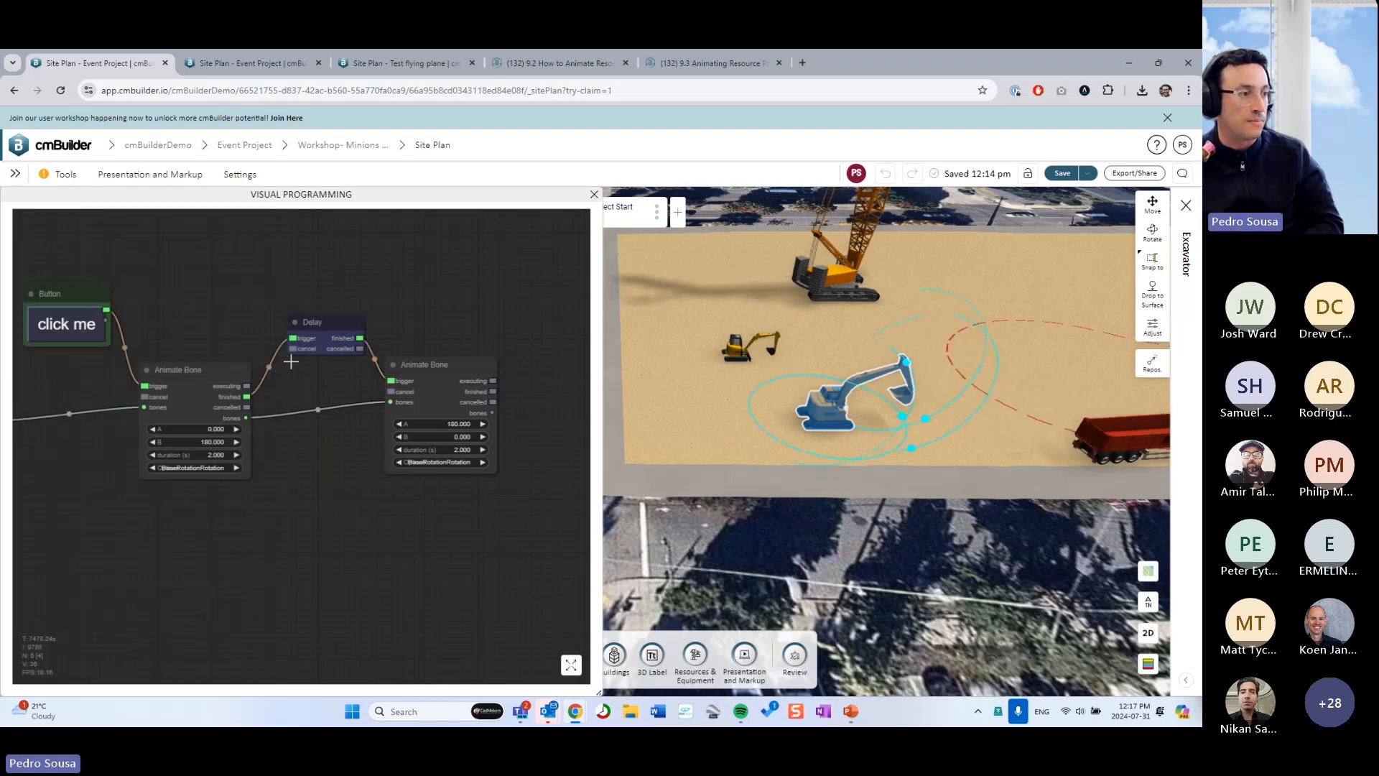
left_click(55, 321)
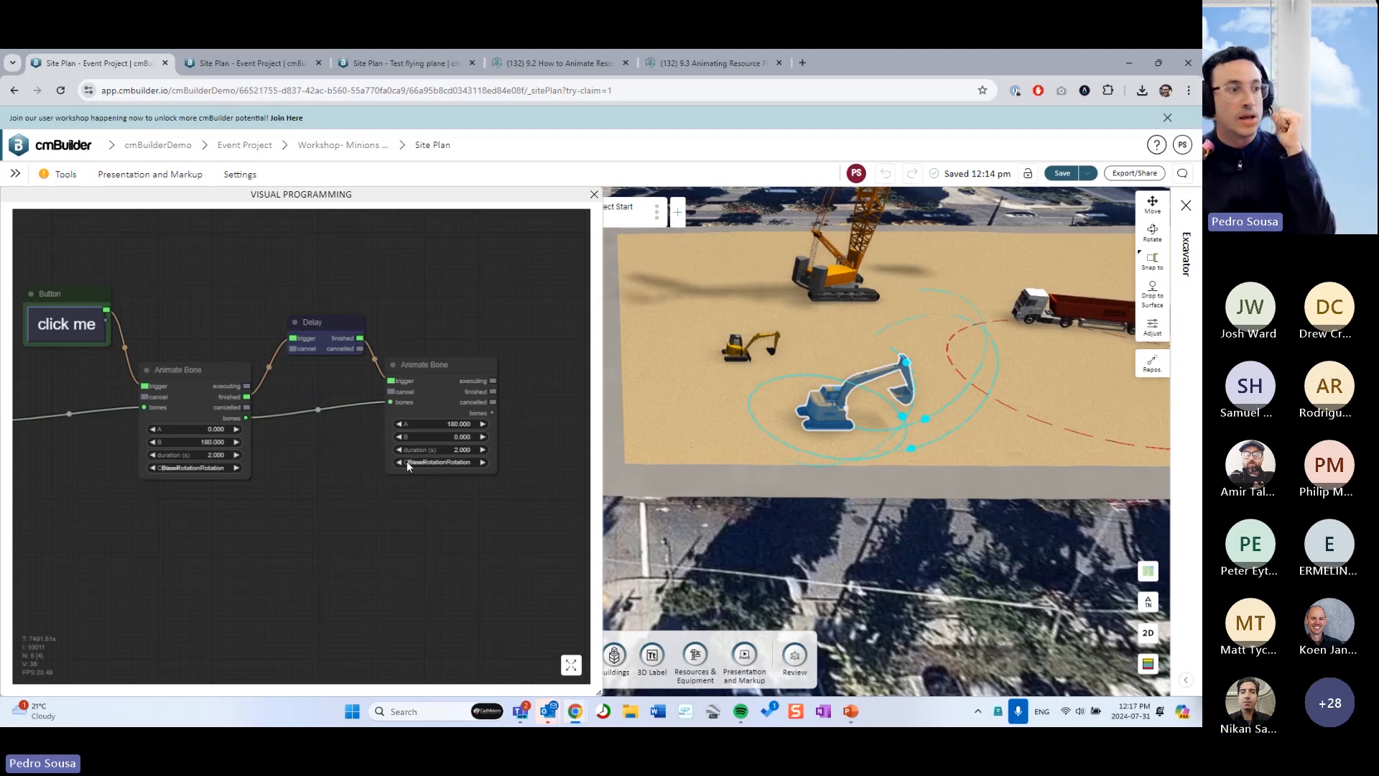
- Add a third Animate Bone node below the graph by searching the node list for "bone", and delete it
left_click_drag(283, 477, 356, 457)
mouse_move(290, 512)
left_mouse_down()
mouse_move(261, 498)
mouse_move(286, 499)
left_mouse_up()
double_click(165, 496)
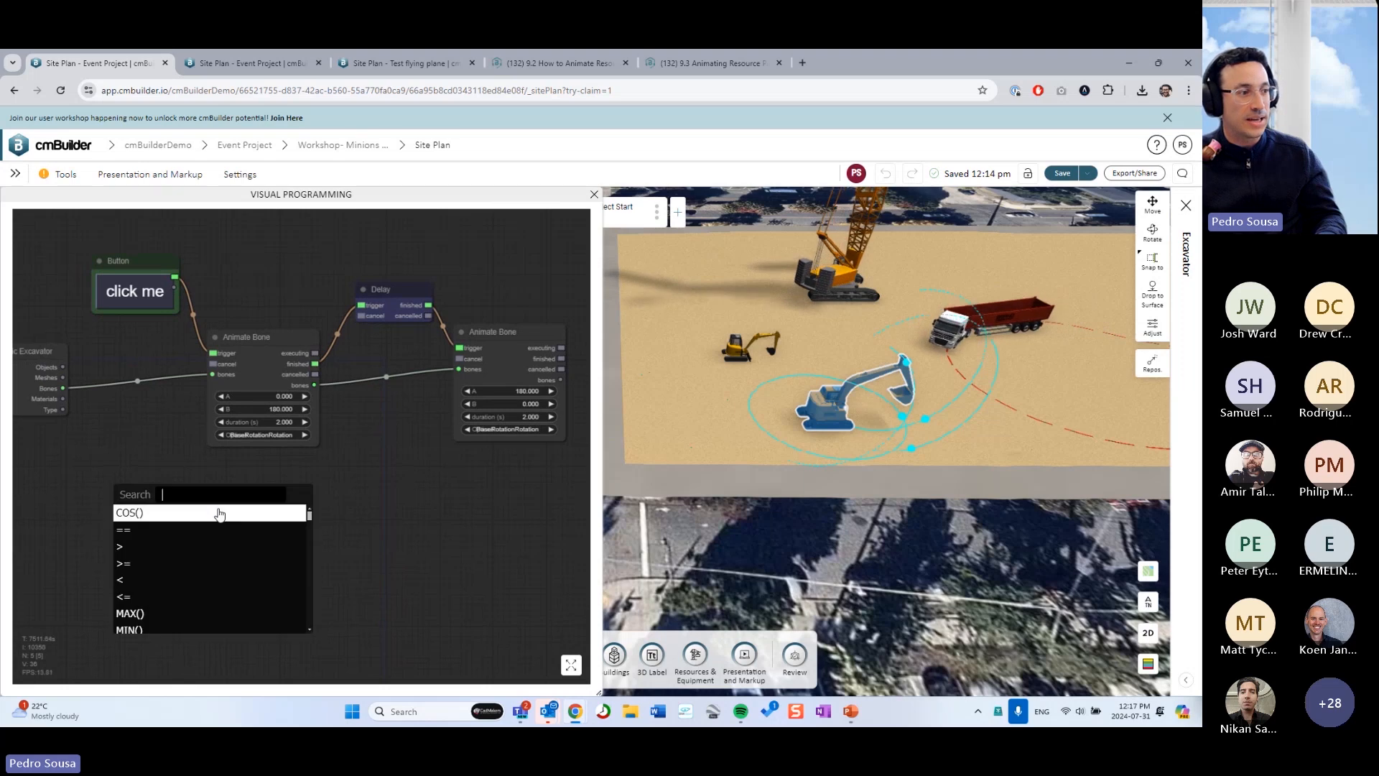
scroll(211, 537, "down", 10)
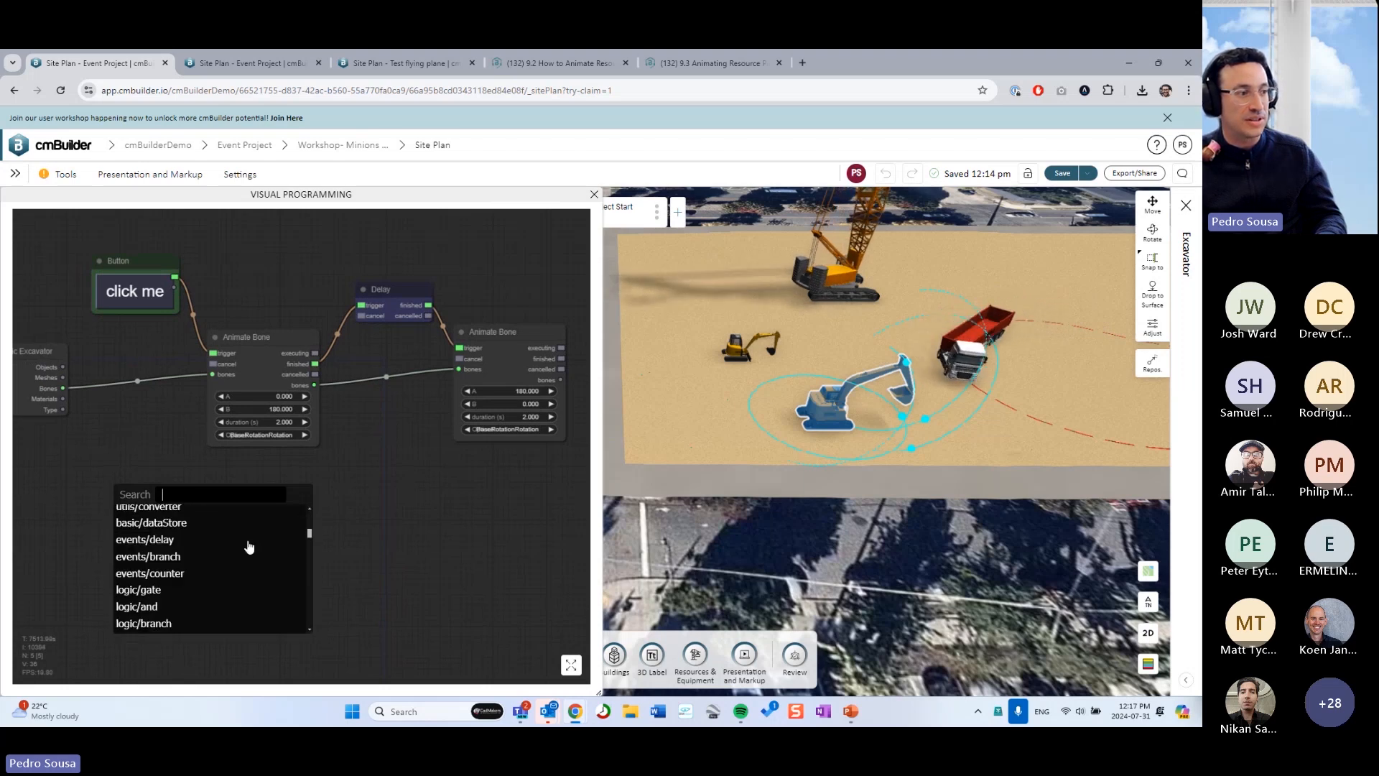
scroll(225, 563, "down", 15)
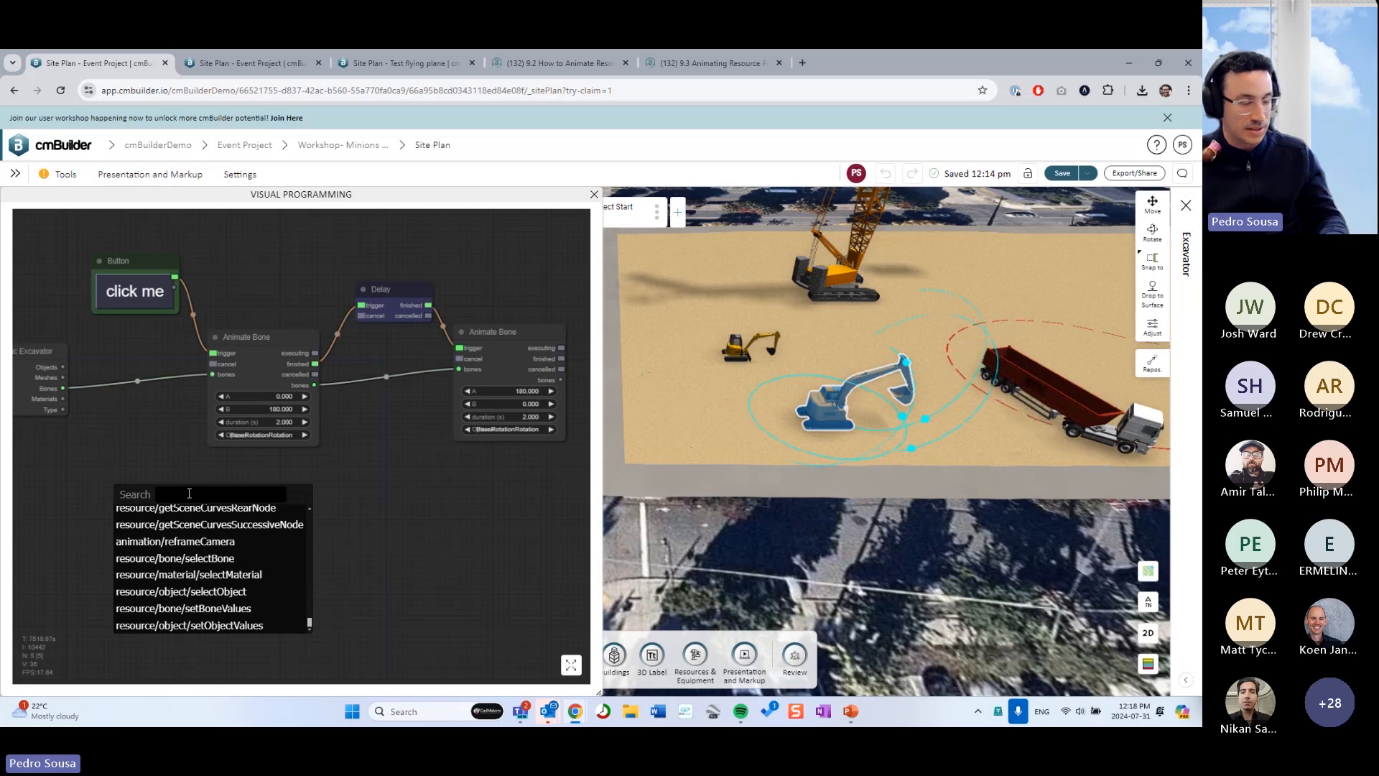
type("bone")
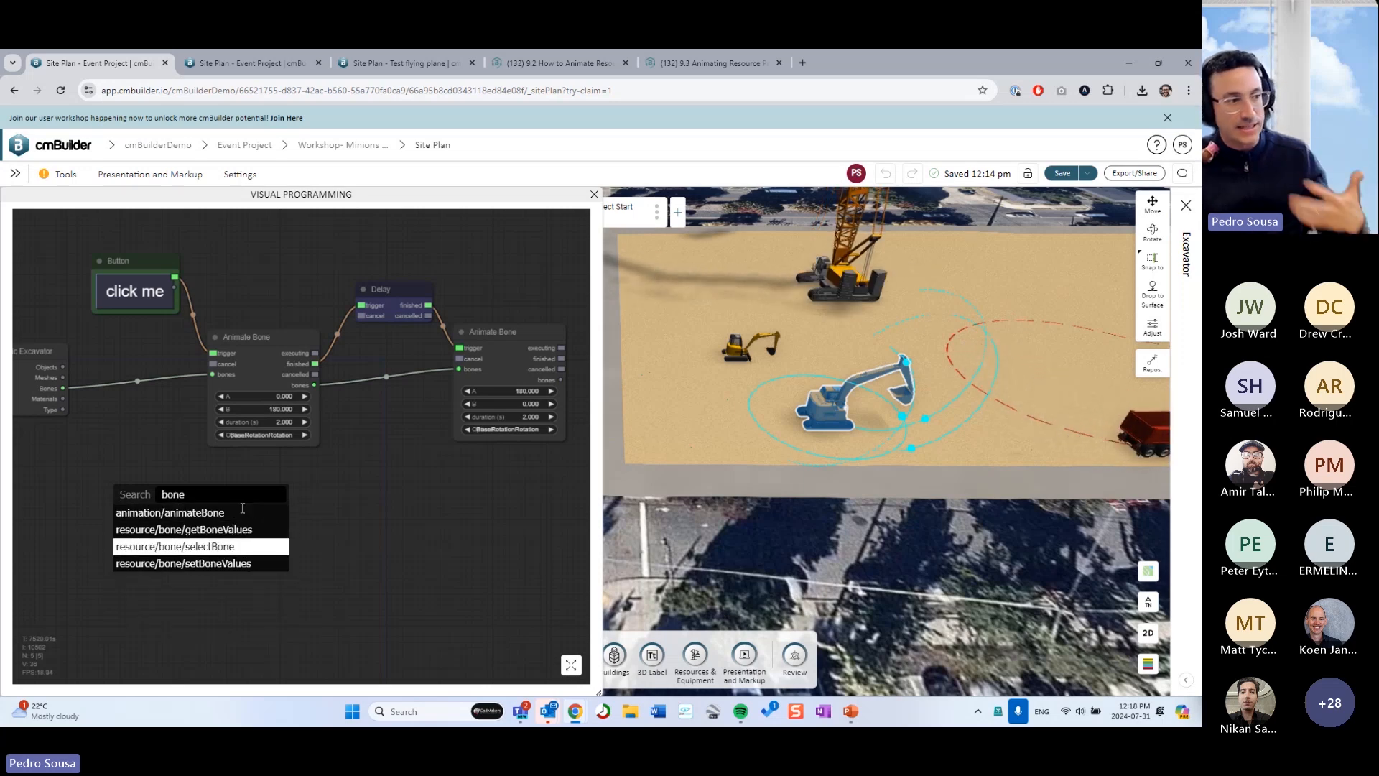
left_click(192, 513)
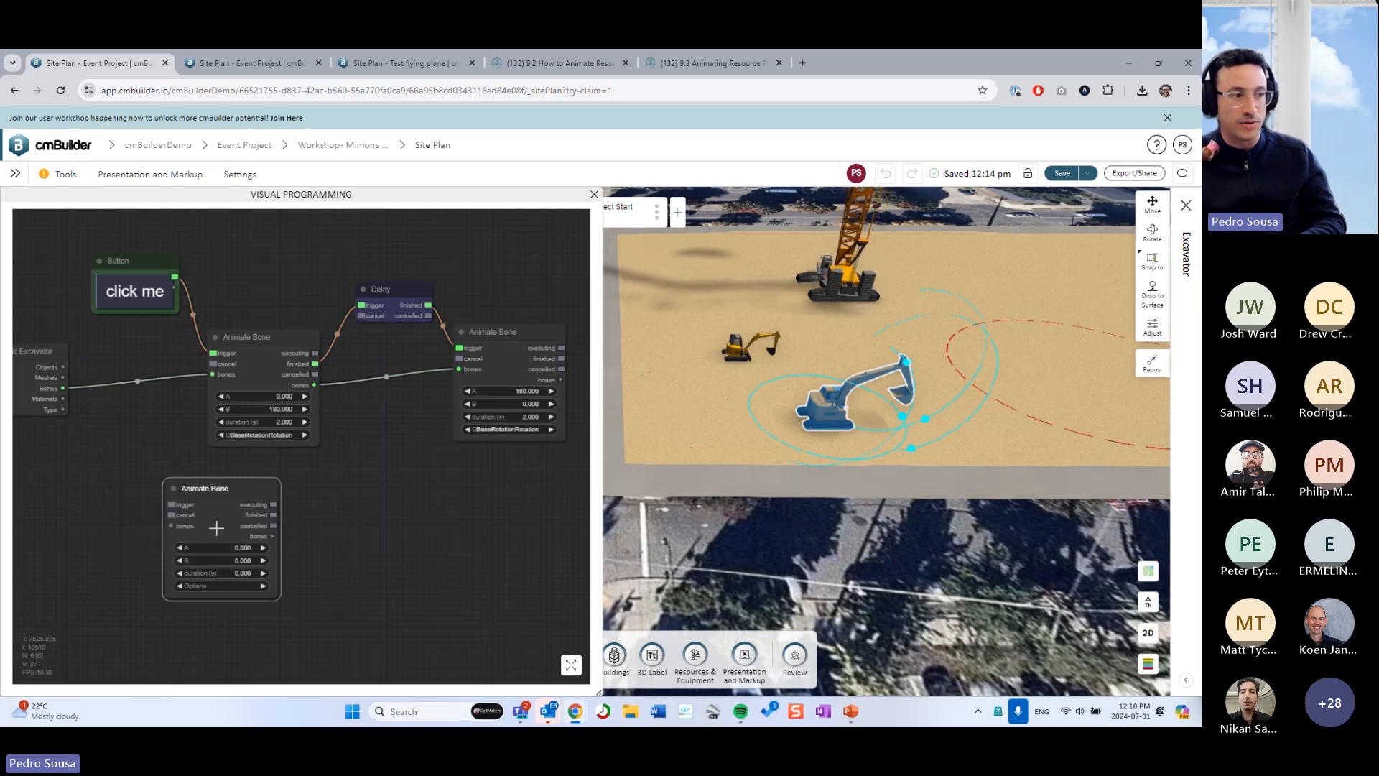
key("Delete")
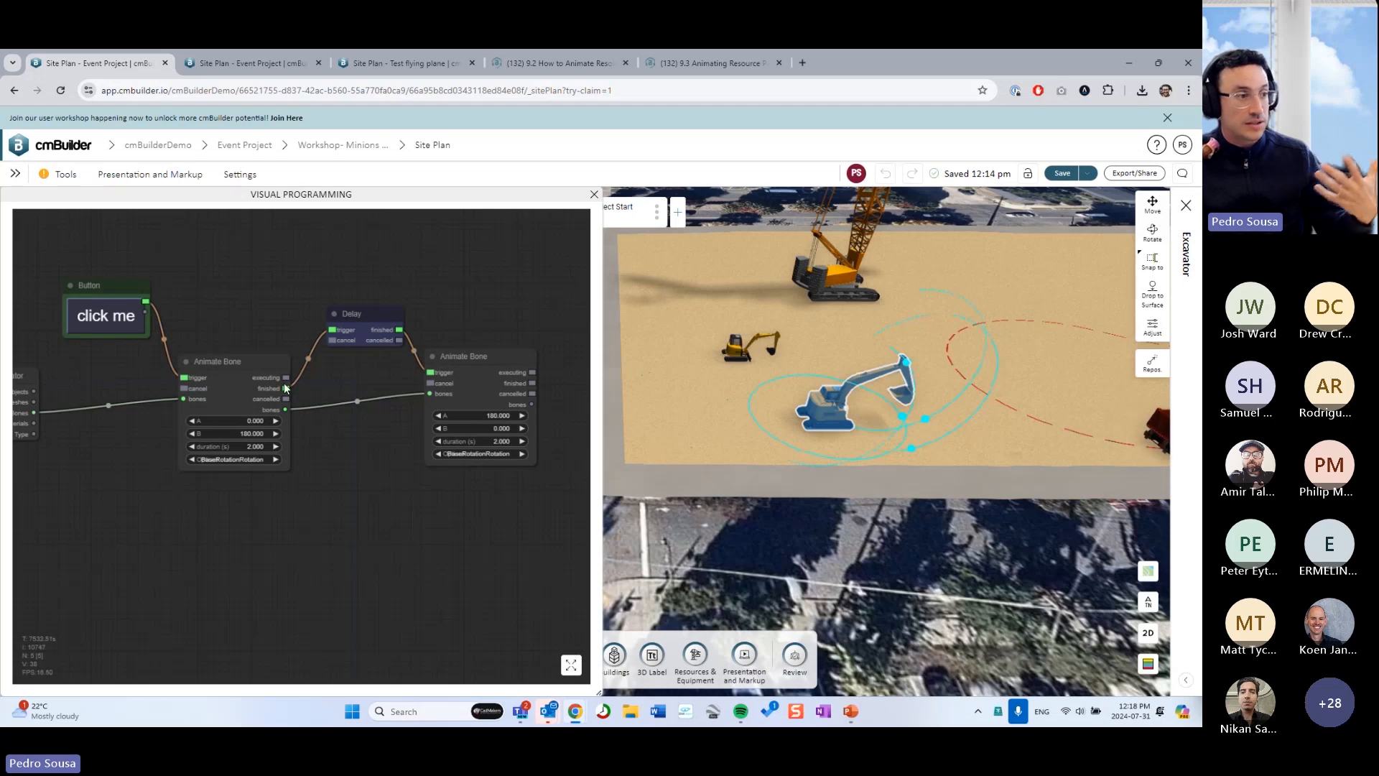
- Rename the first Animate Bone node, the one triggered by the button, as "Rotation 1"
left_click(234, 384)
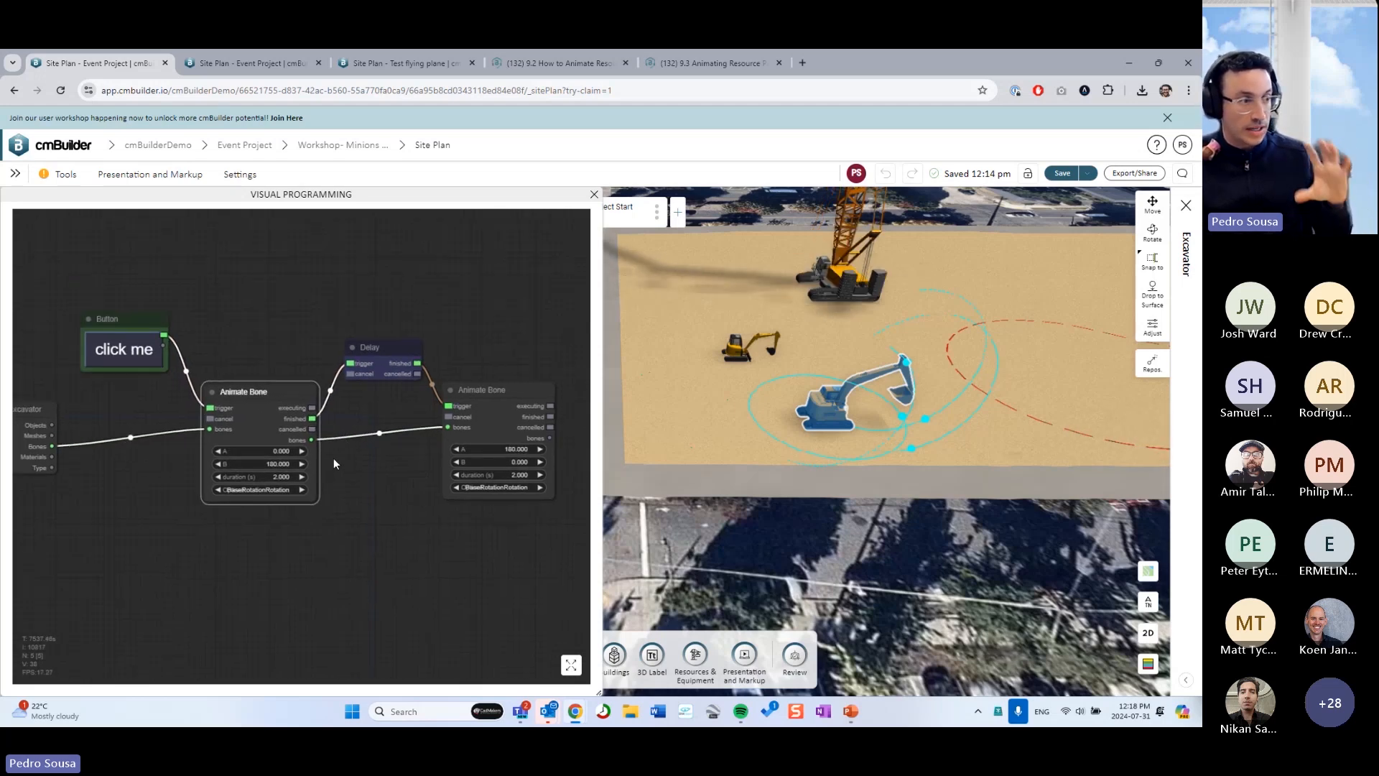
left_click(253, 420)
right_click(253, 421)
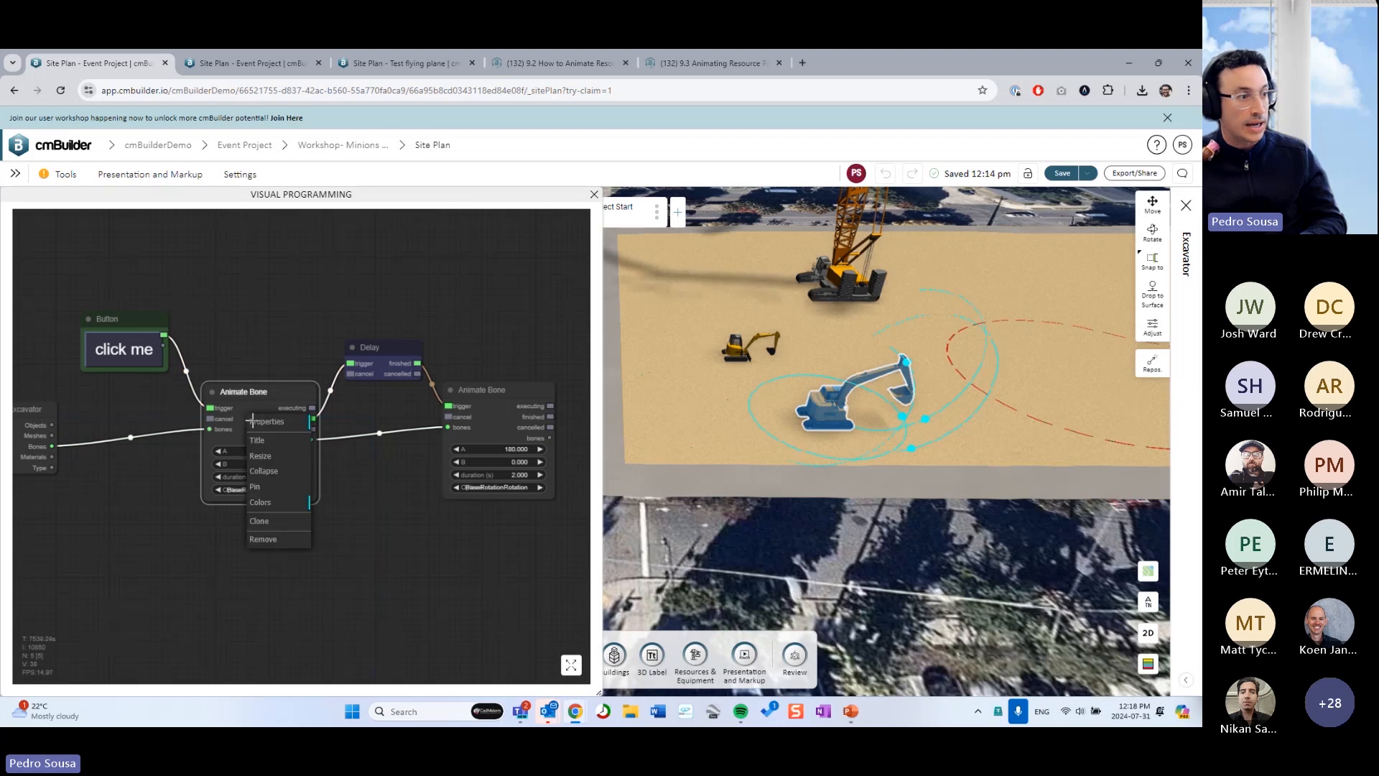
left_click(258, 440)
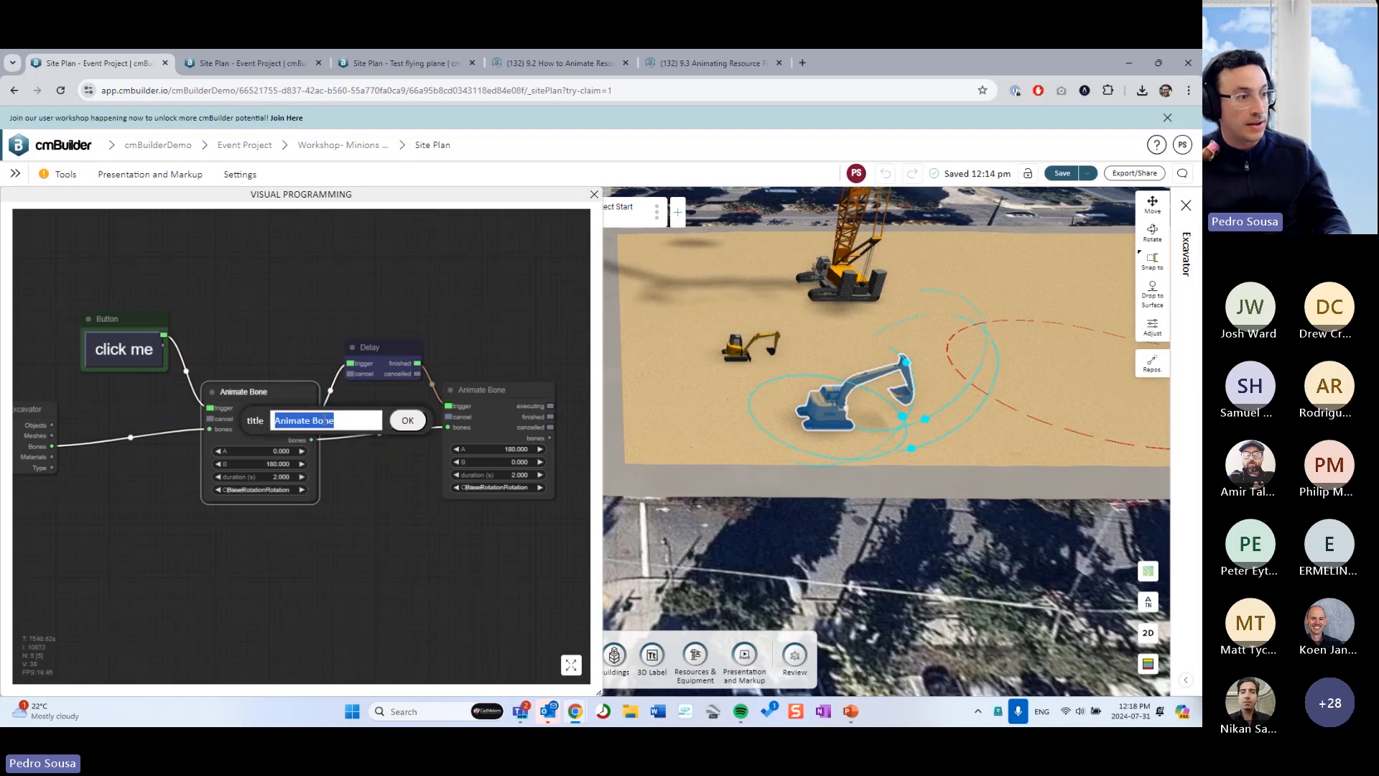
type("Rotation 1")
key("Return")
- Rename the second Animate Bone node, the one after the Delay, as "Rotation 2"
left_click(485, 421)
right_click(486, 420)
left_click(502, 444)
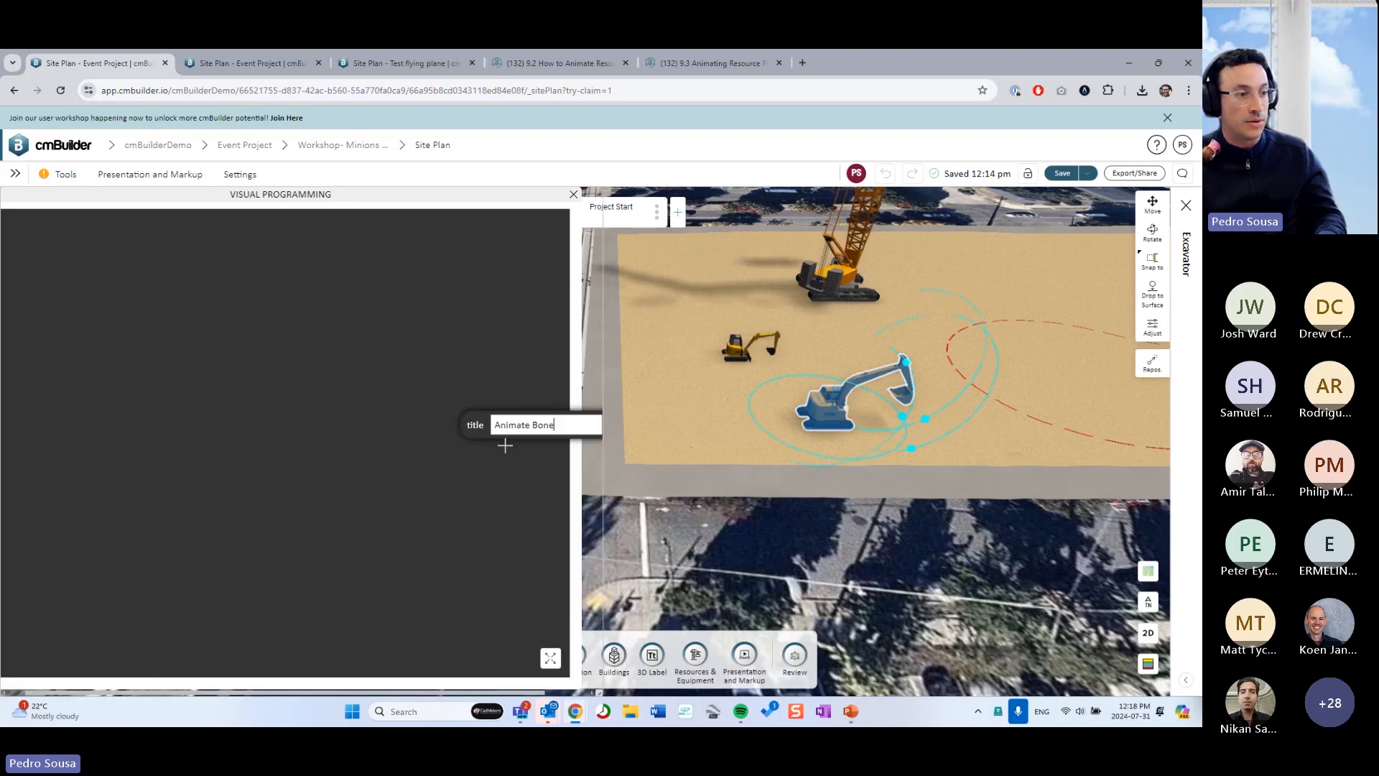
key("ctrl+a")
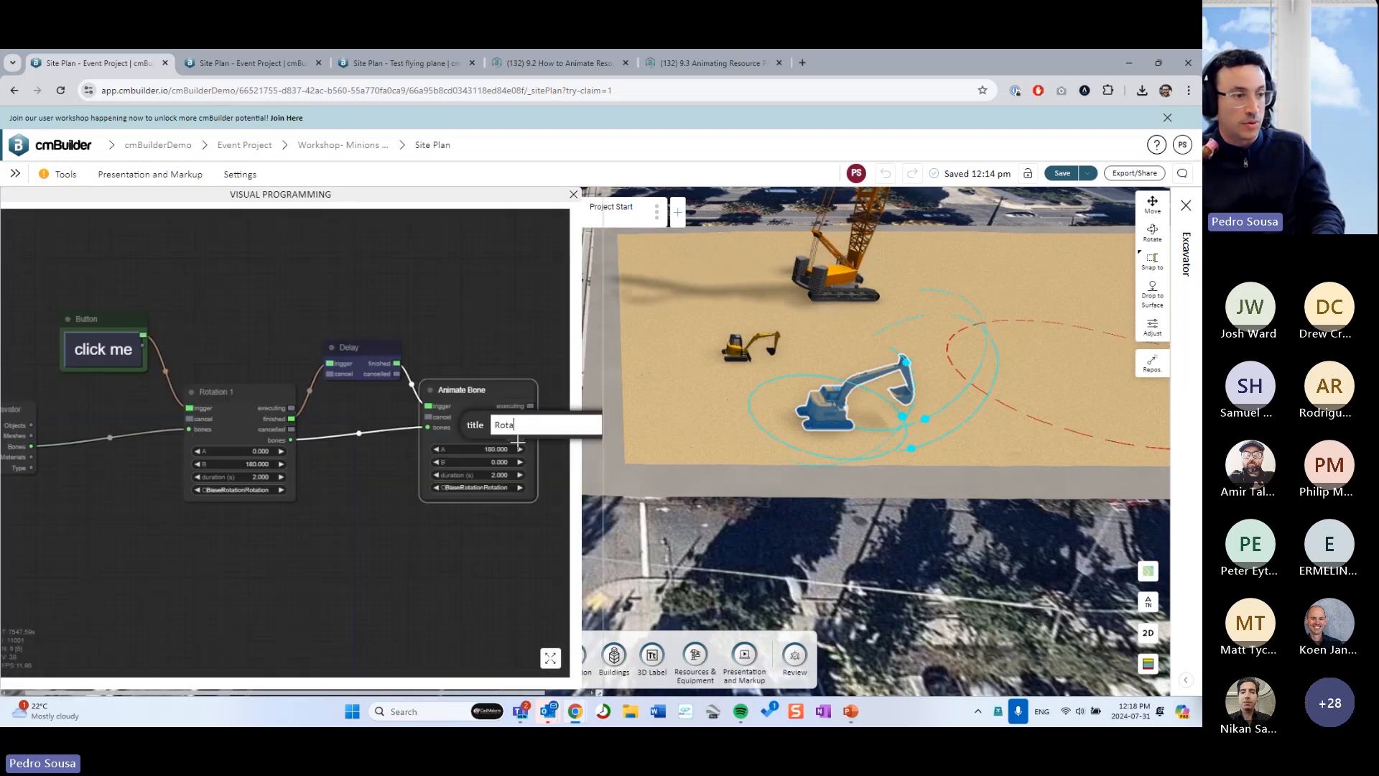
key("Return")
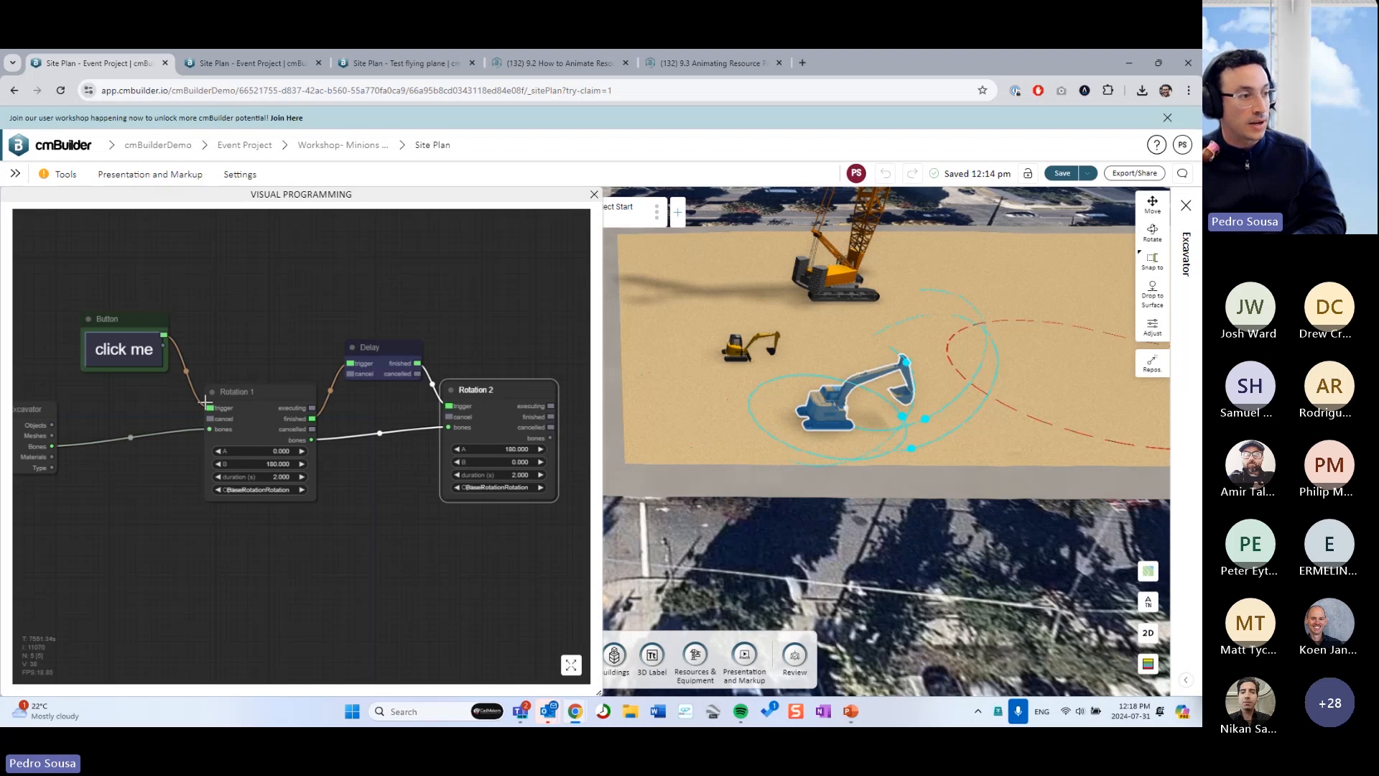
- Collapse the Rotation 1, Rotation 2 and Delay nodes, and place the Delay midway between the two rotations
left_click(211, 391)
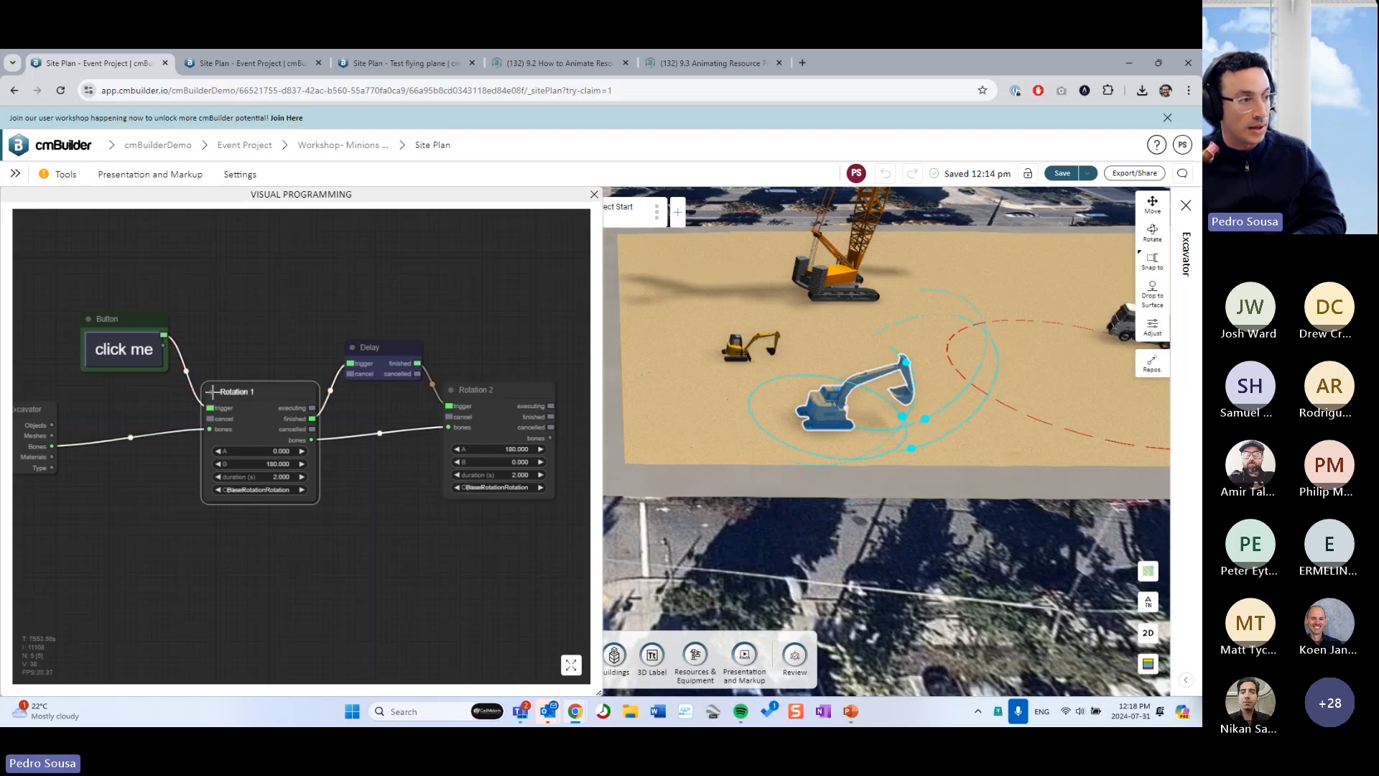
left_click(450, 390)
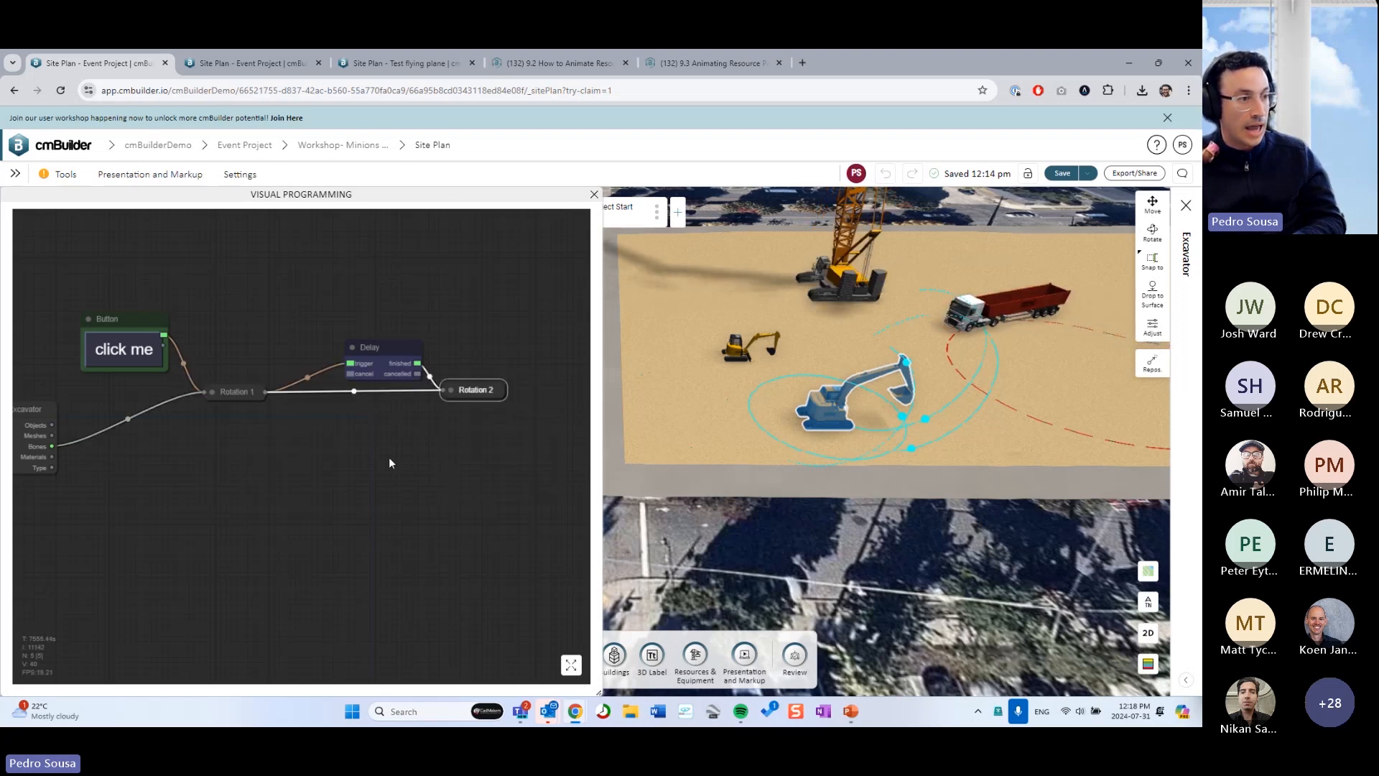
left_click_drag(354, 347, 310, 344)
left_click(309, 345)
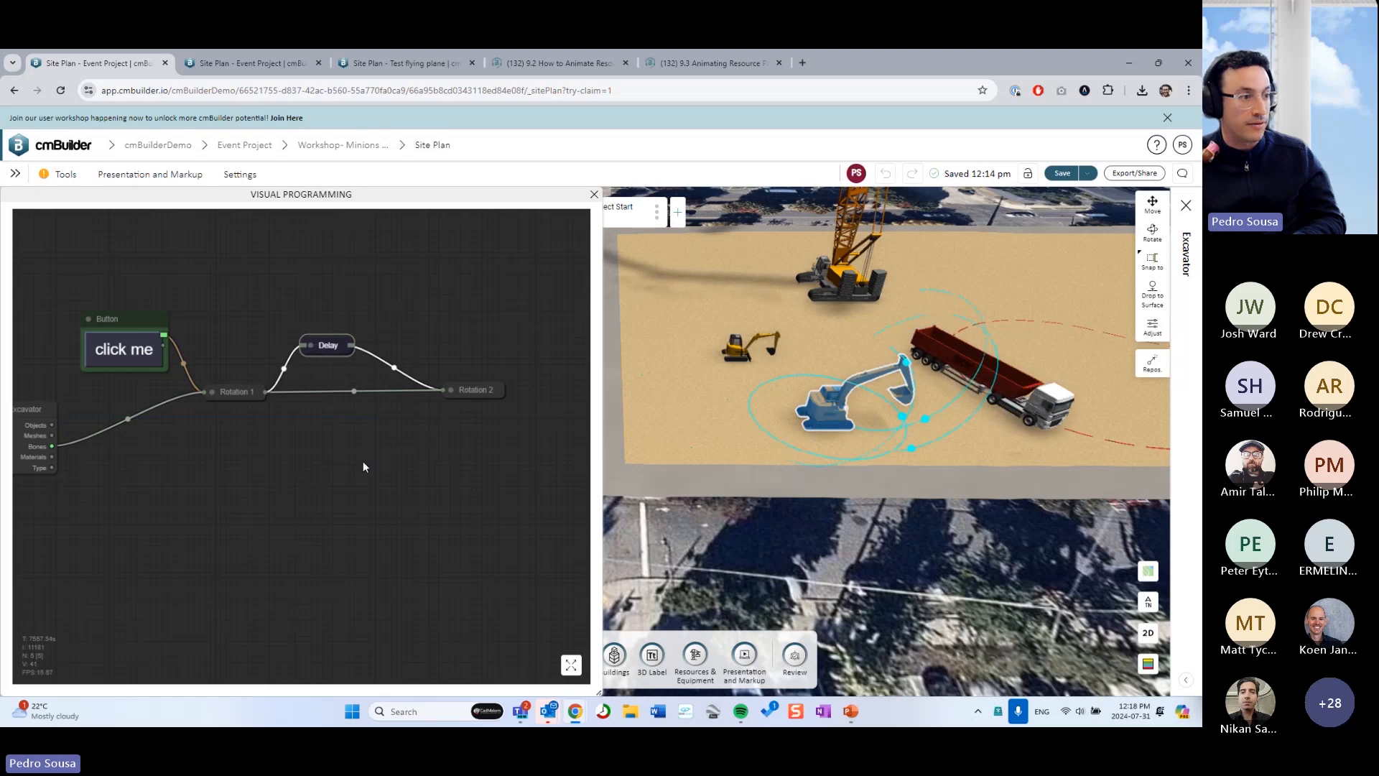
left_click_drag(364, 461, 378, 459)
left_click(104, 317)
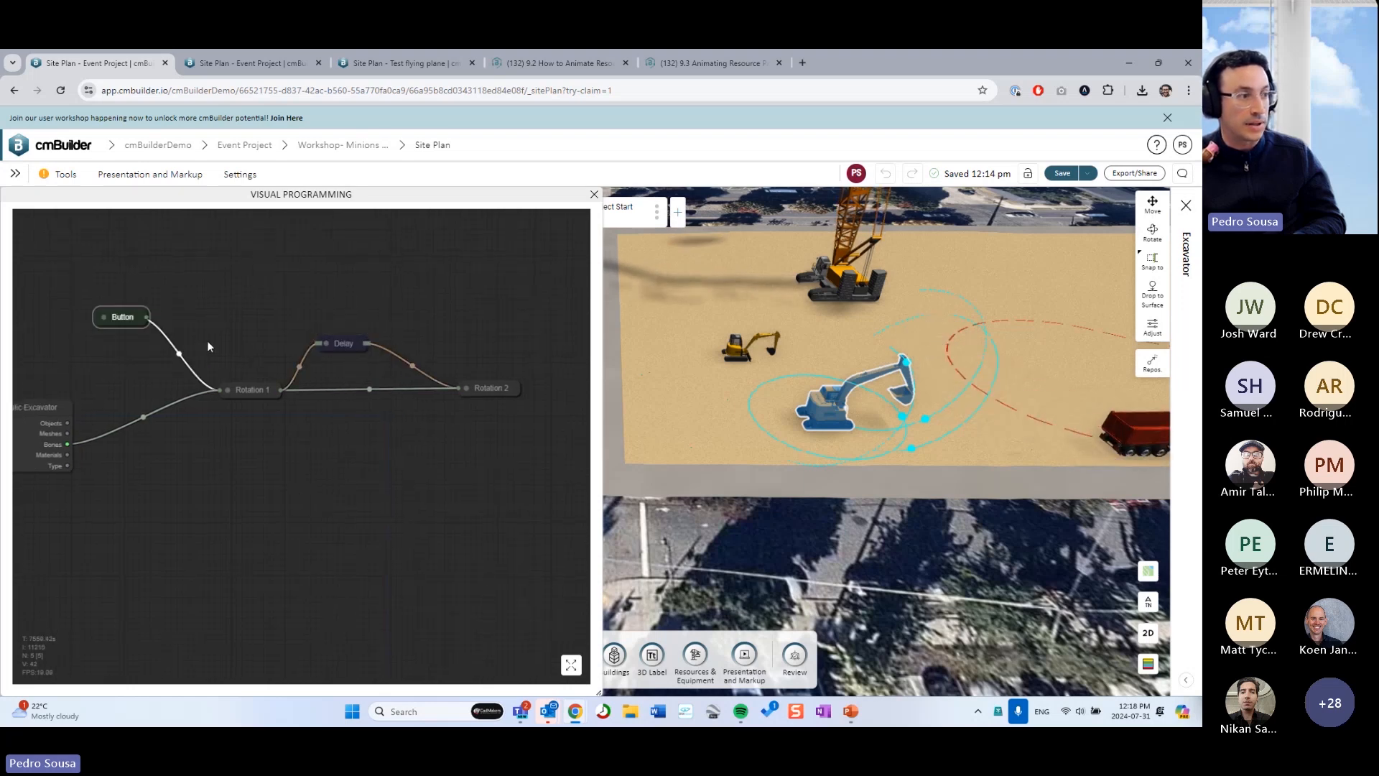
left_click_drag(348, 348, 374, 348)
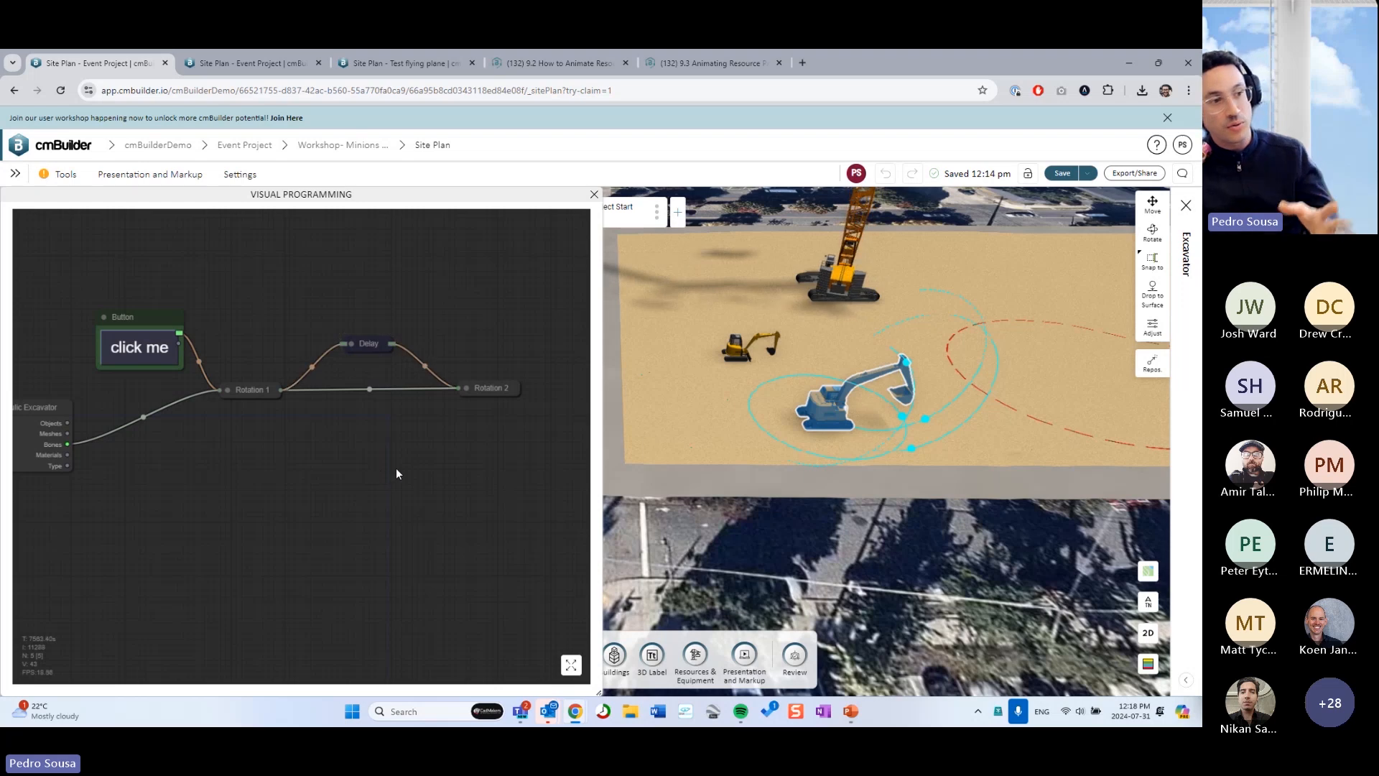
left_click_drag(396, 473, 381, 497)
- Expand the Rotation 2 and Rotation 1 nodes again and reposition the collapsed Delay between them
left_click(478, 411)
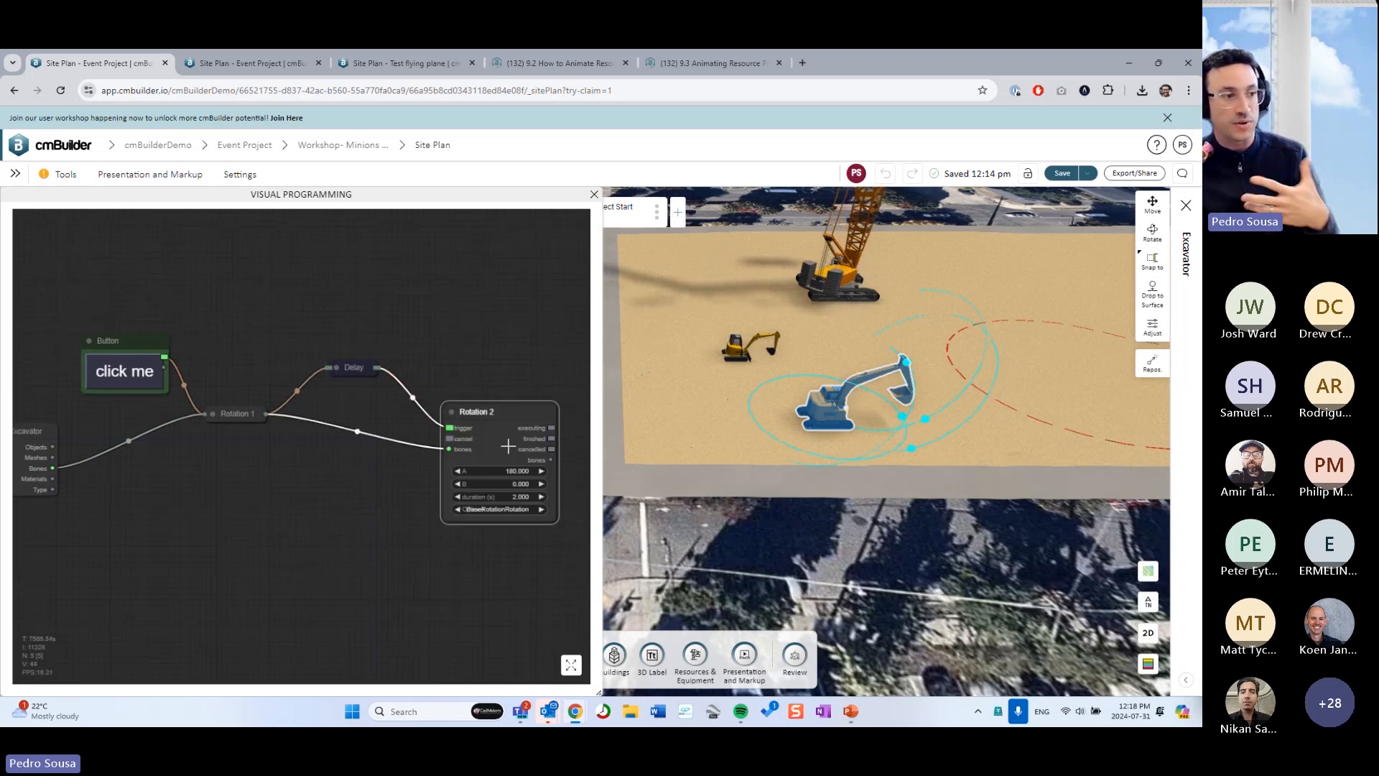
left_click(463, 411)
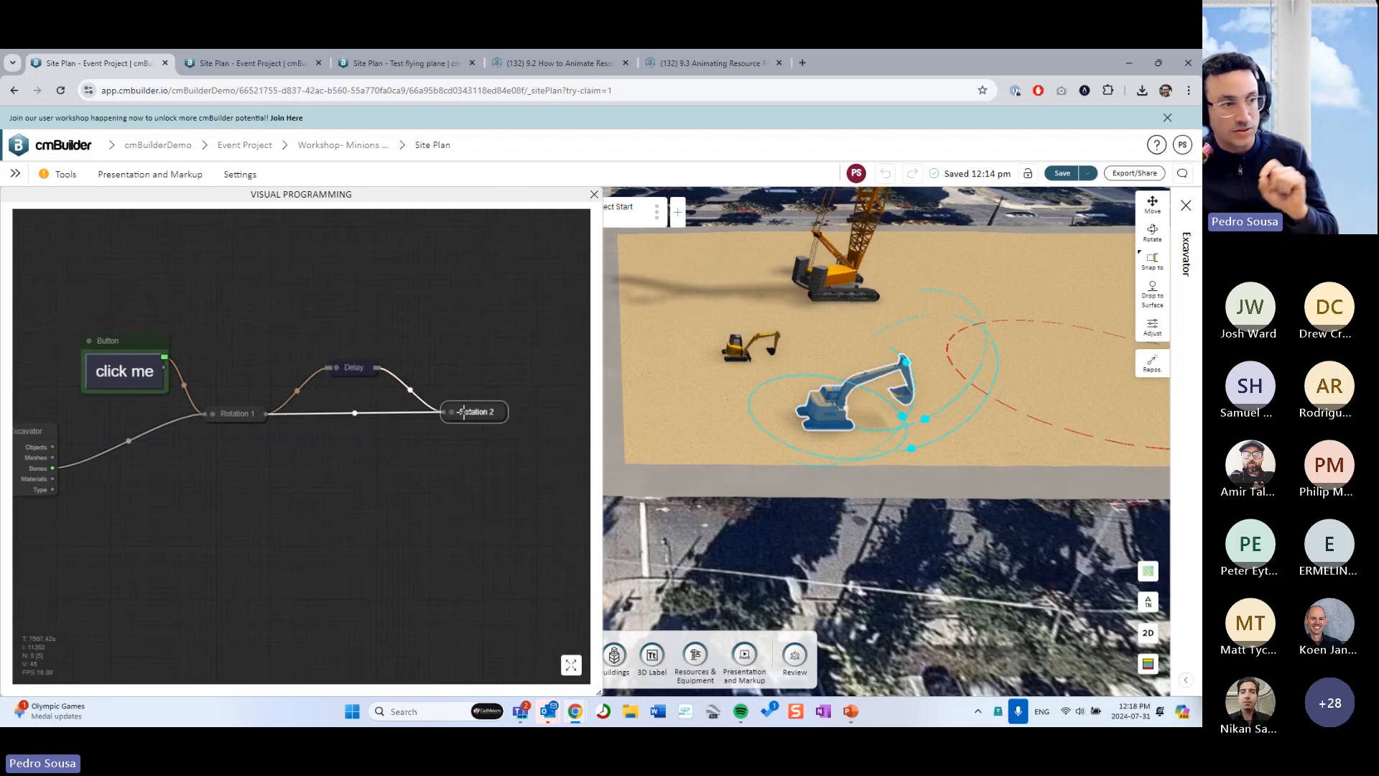
left_click(453, 411)
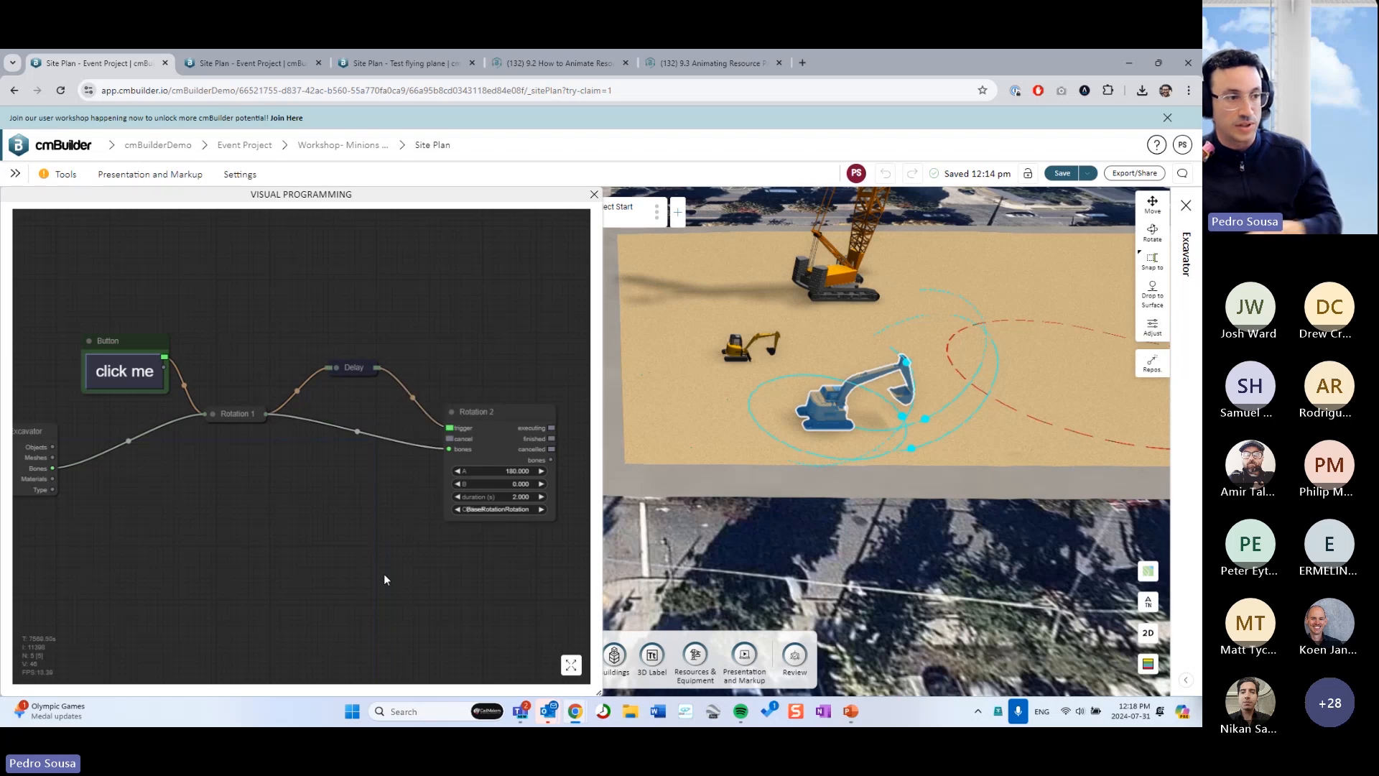
left_click_drag(384, 573, 306, 560)
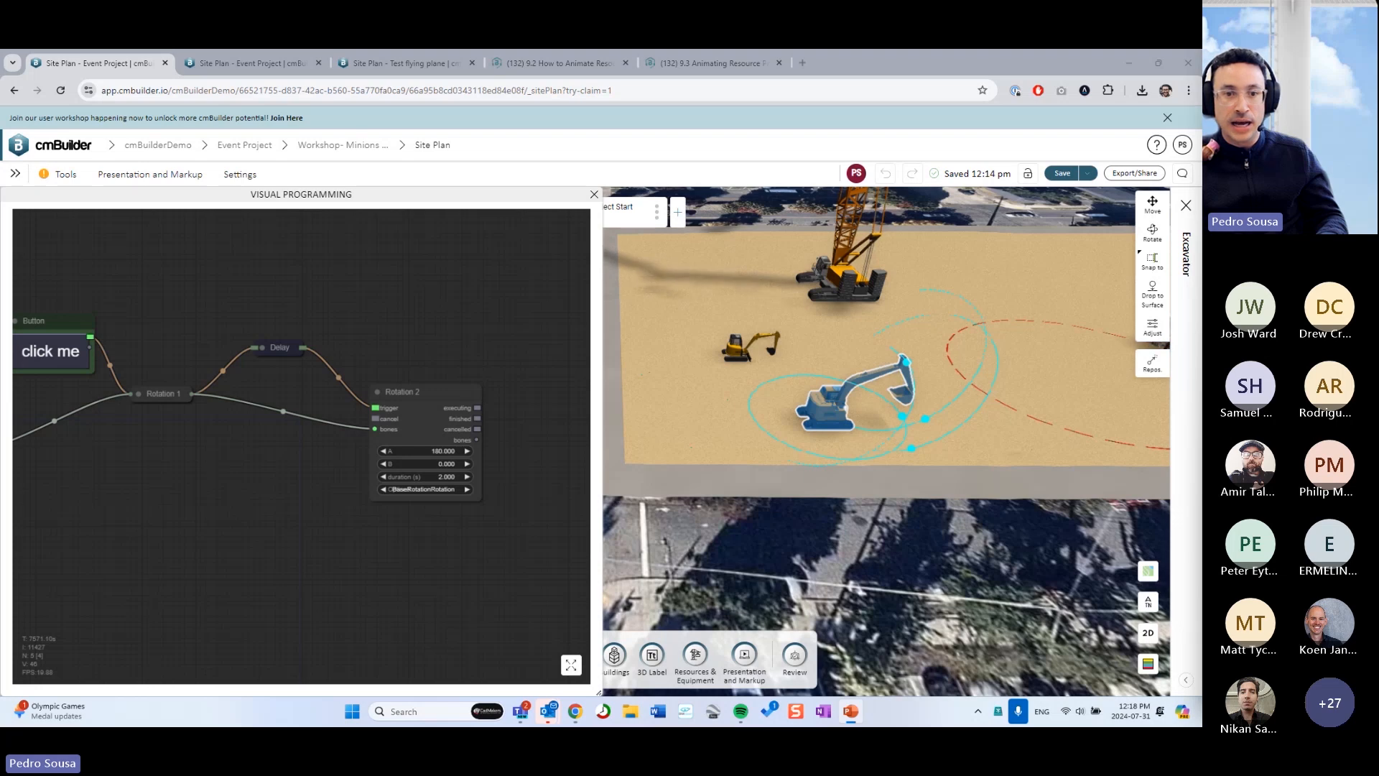
scroll(329, 549, "down", 5)
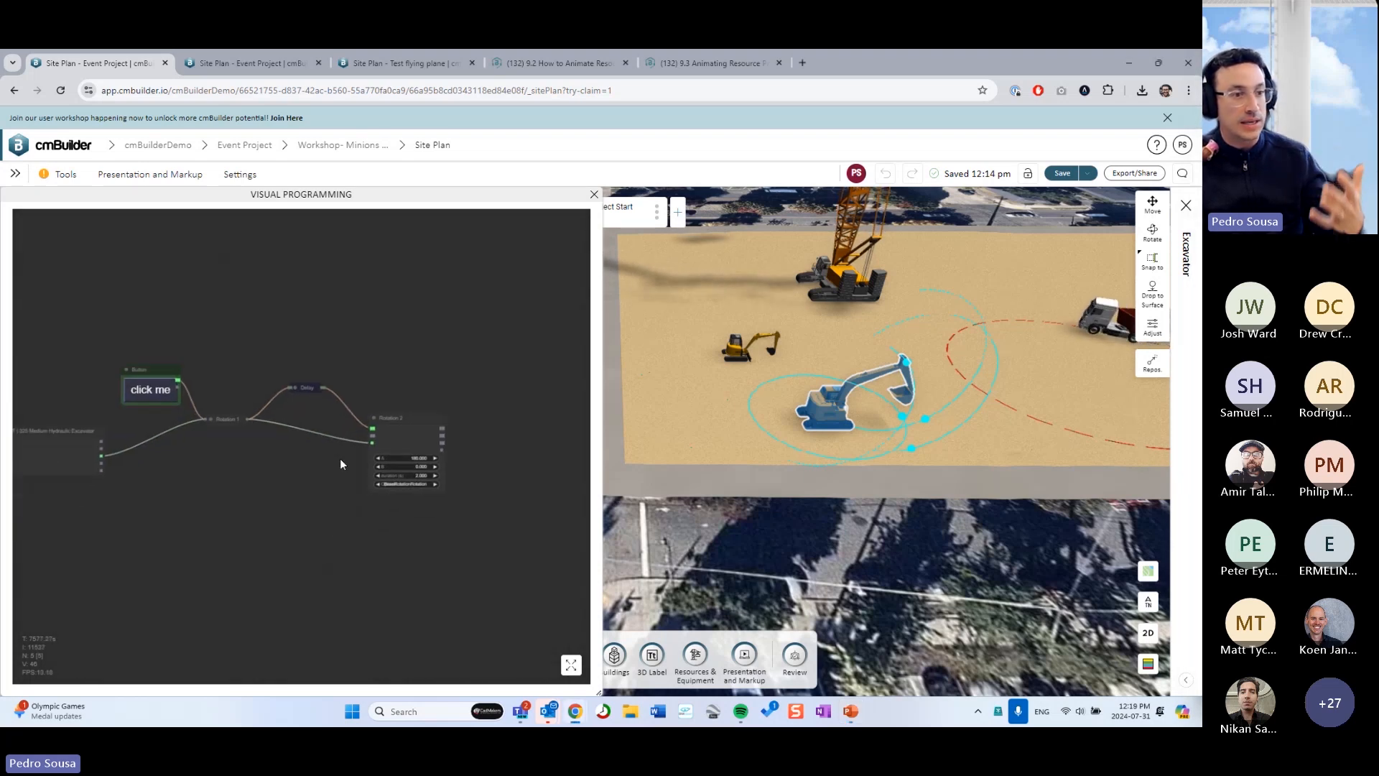
scroll(291, 435, "up", 5)
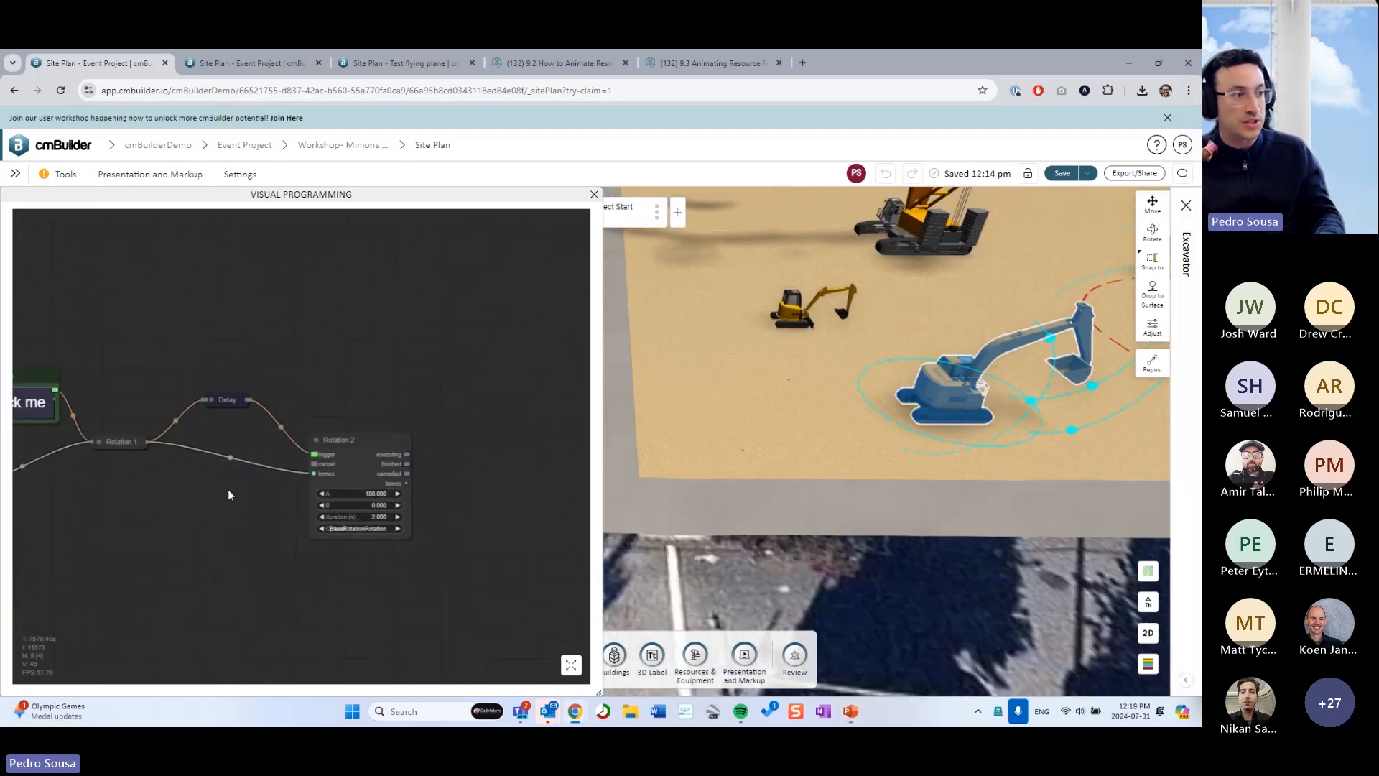
left_click(103, 442)
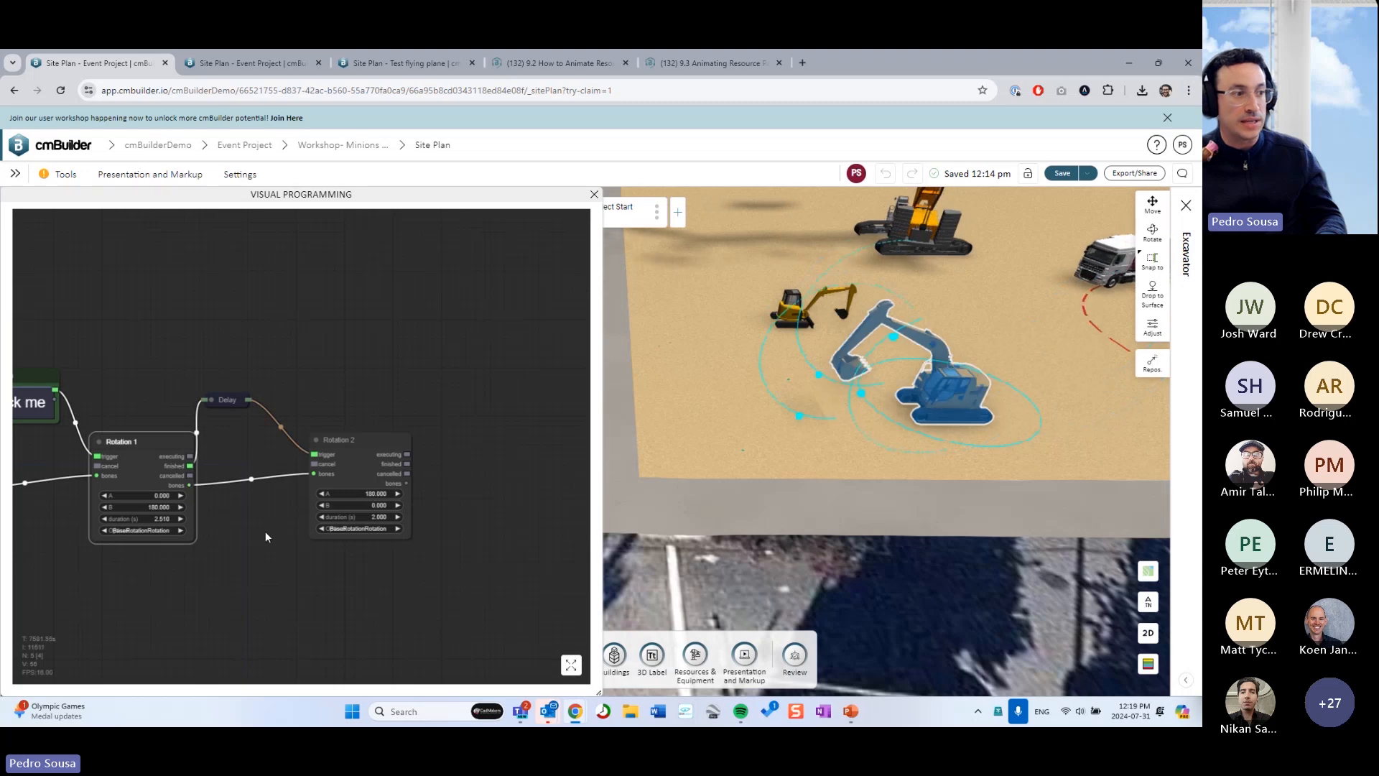
left_click_drag(269, 388, 301, 378)
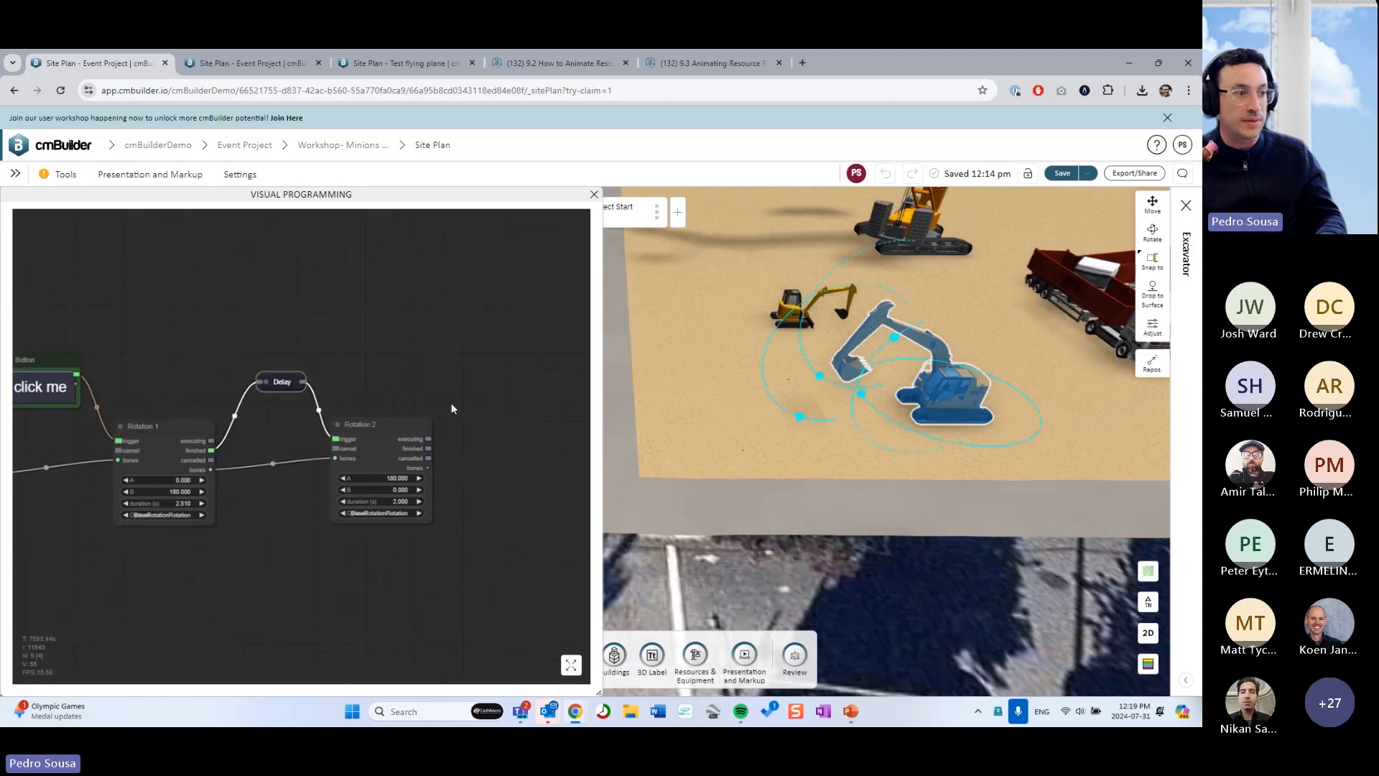
- Check the time set in the Delay node's properties
double_click(285, 381)
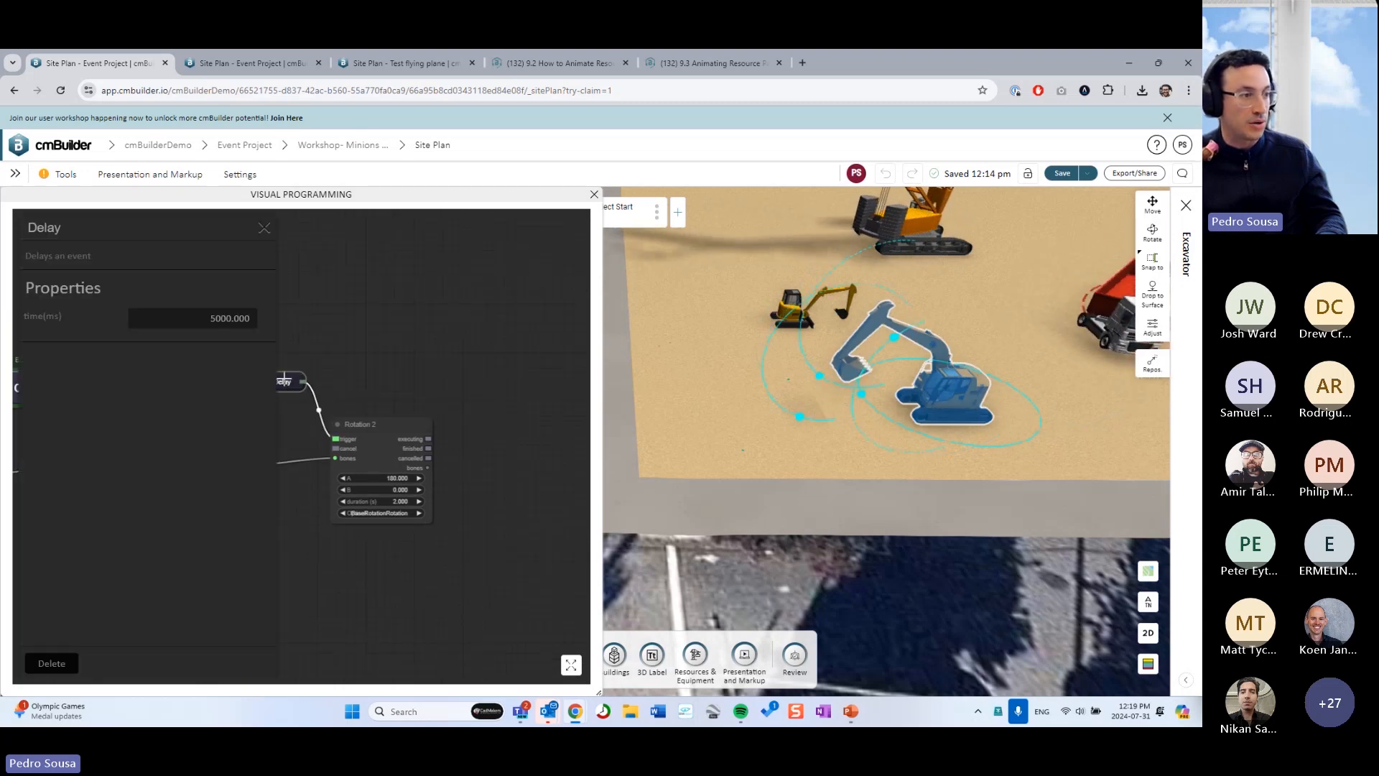
left_click(215, 322)
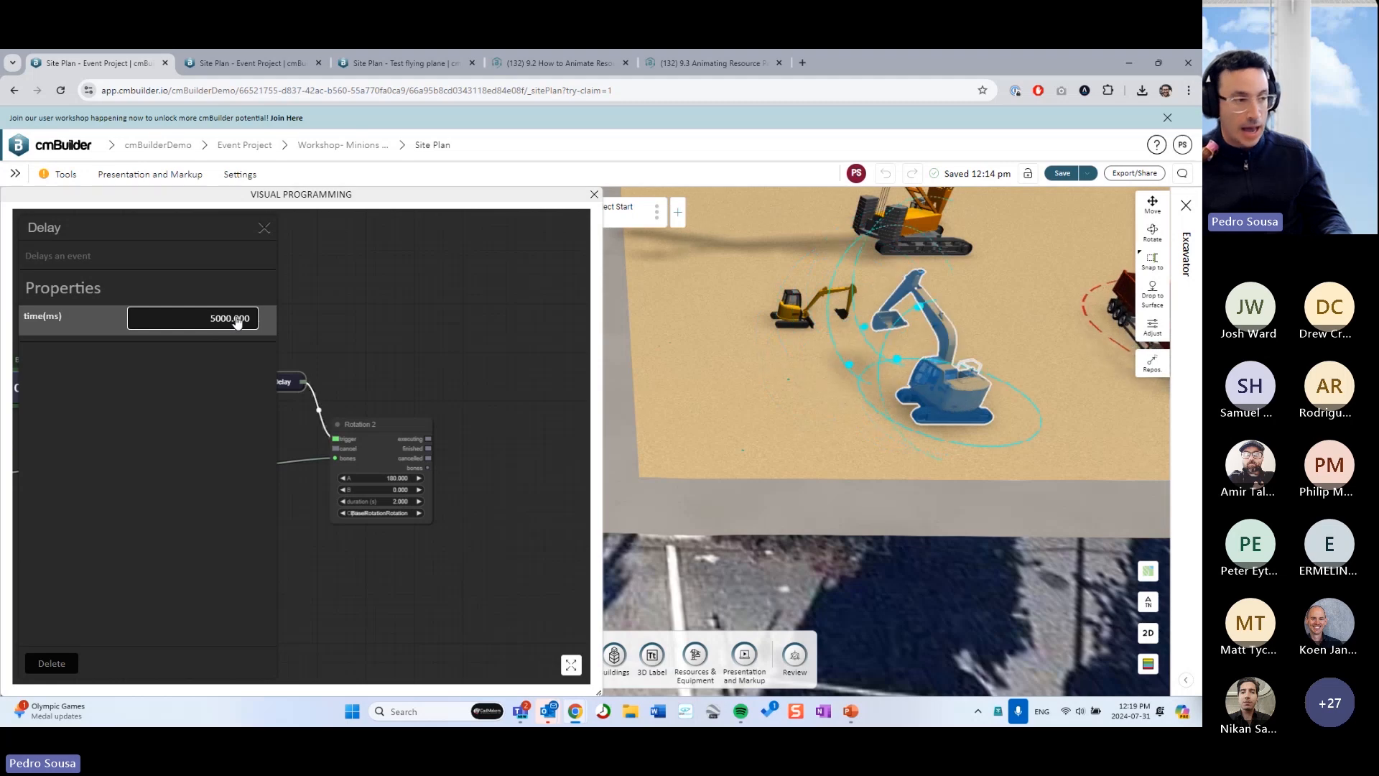
left_click(265, 228)
- Add a Sequence node below the rotations and wire Rotation 2's finished output through its first row to Rotation 1's trigger
left_click_drag(351, 535, 380, 458)
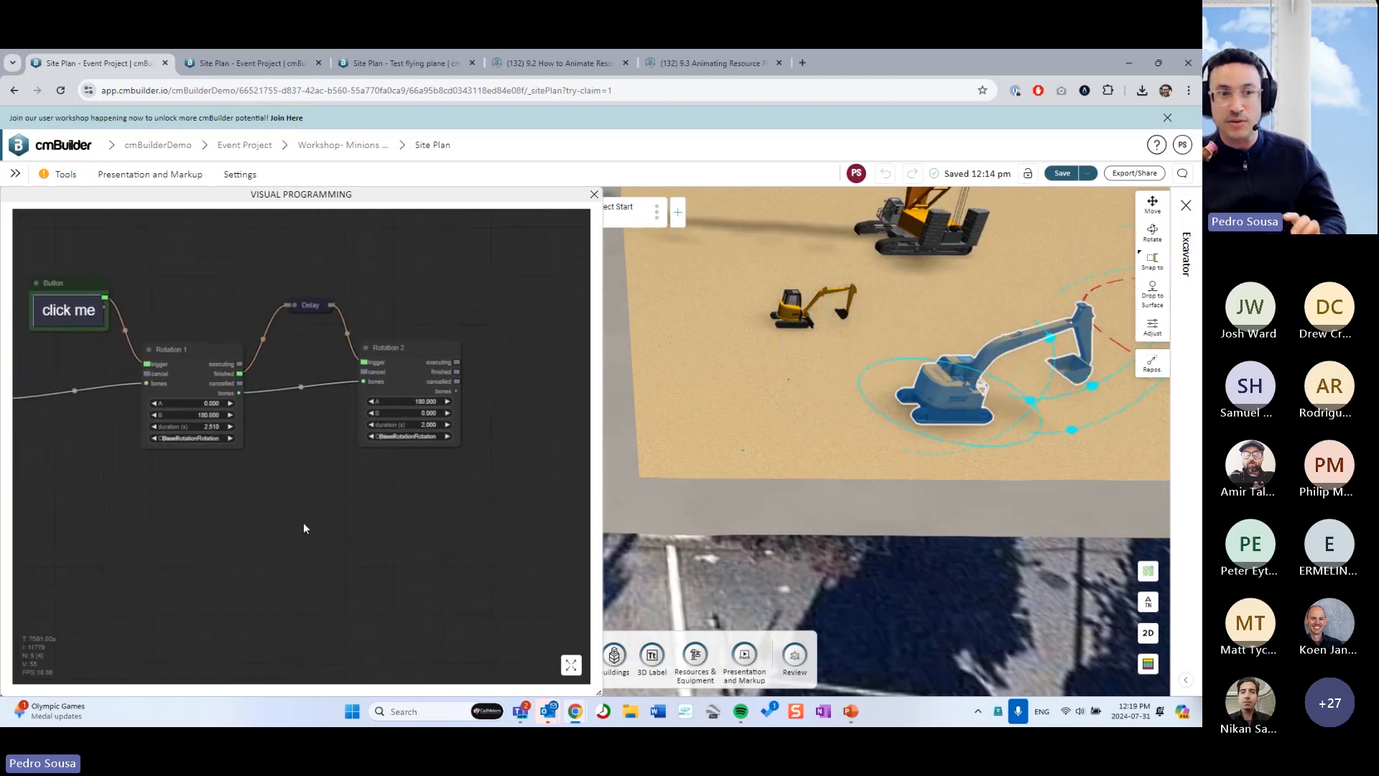
double_click(251, 514)
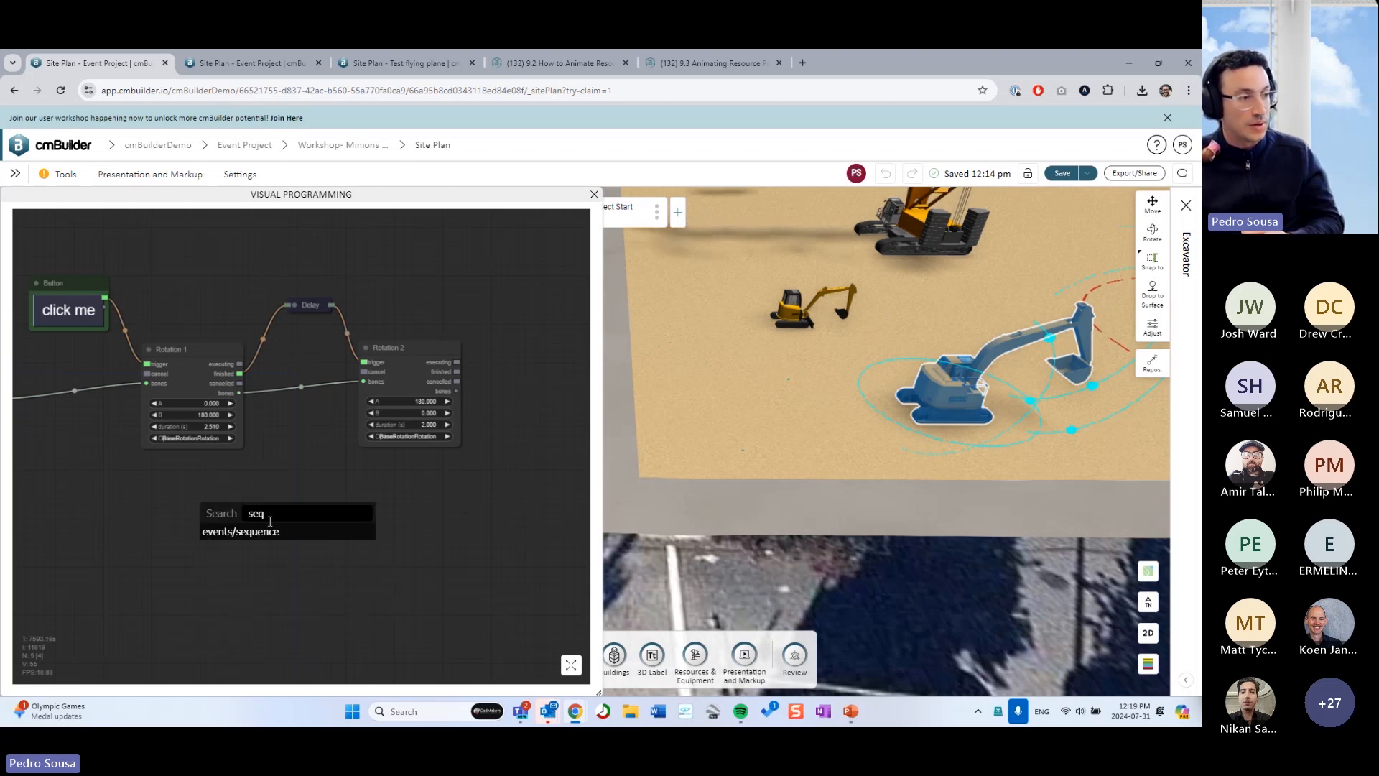
left_click(332, 530)
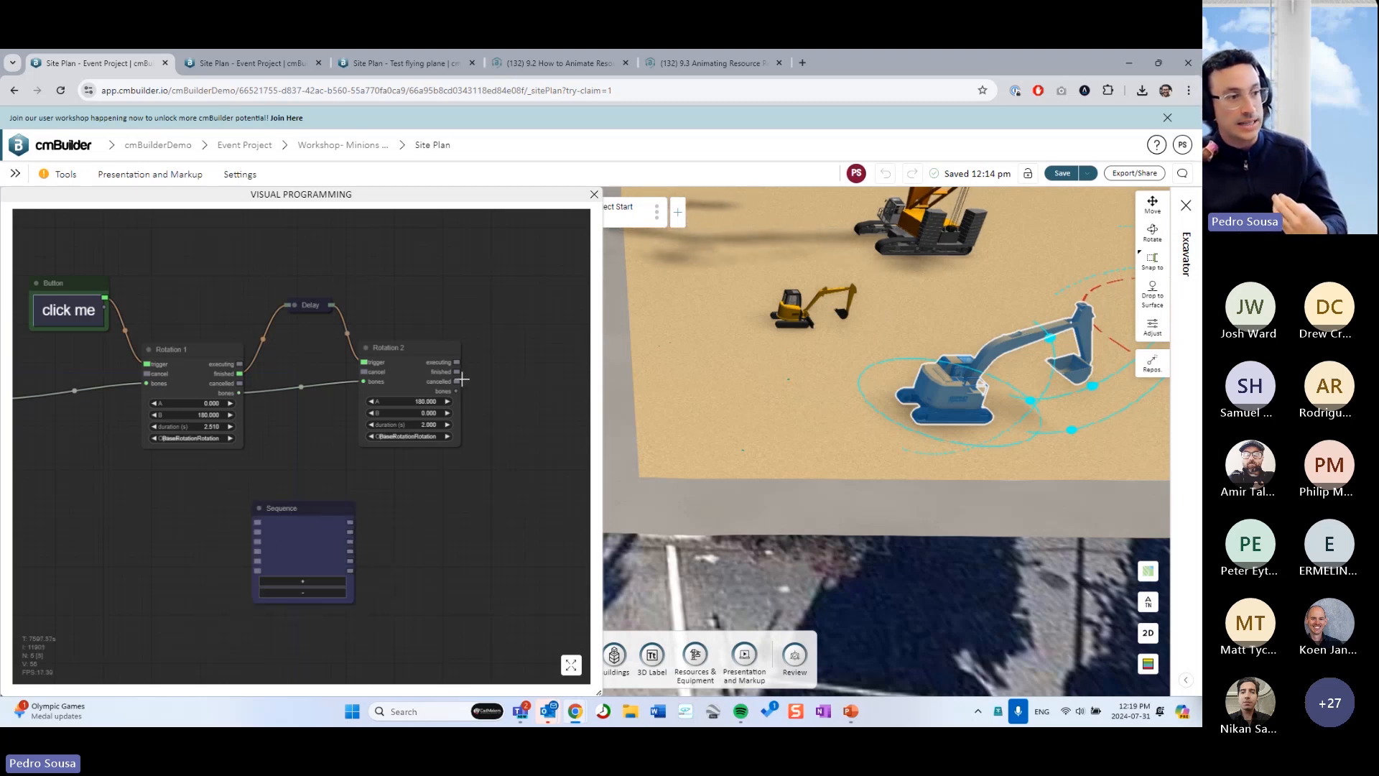
left_click_drag(457, 372, 258, 522)
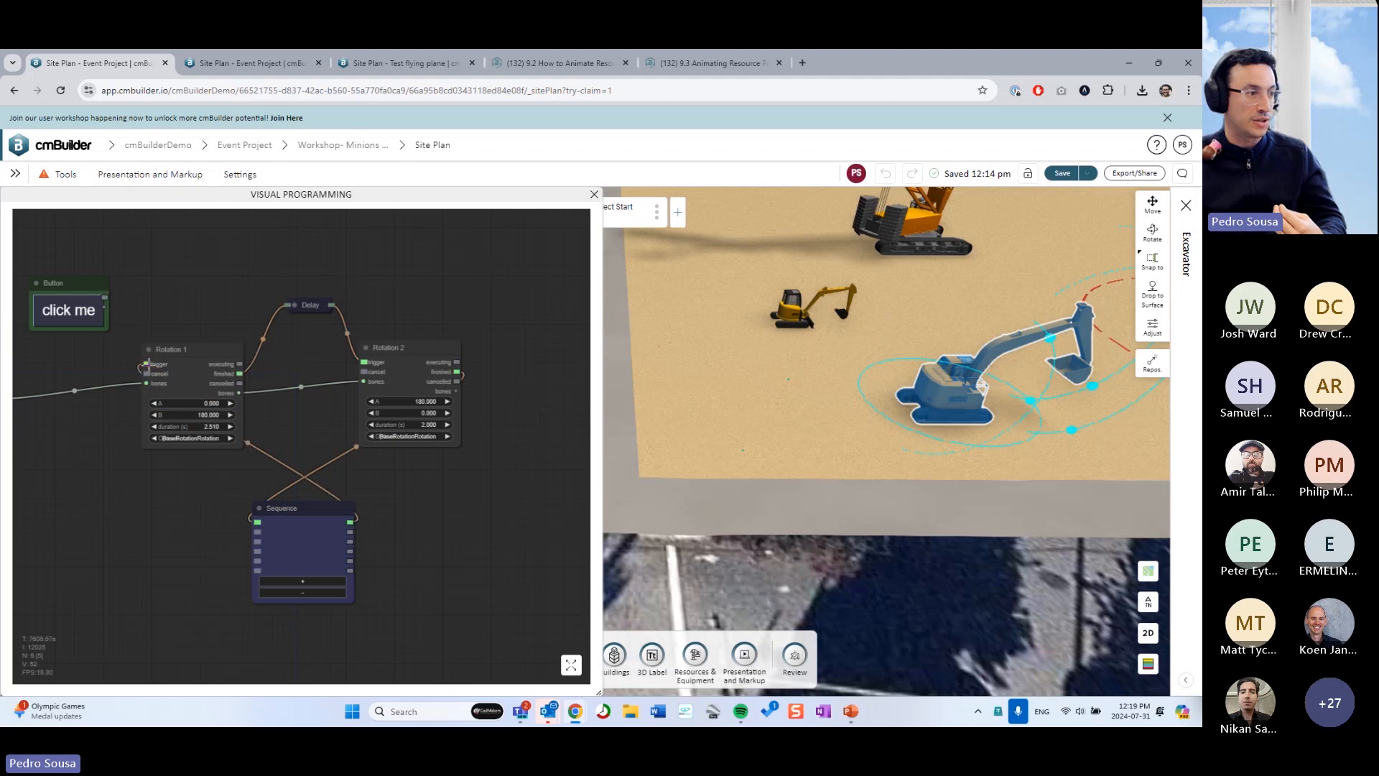
- Adjust the Sequence node's position, move the click me Button beside it, and wire the Button's output to the Sequence's second input
left_click_drag(201, 568, 217, 546)
left_click_drag(318, 514, 321, 540)
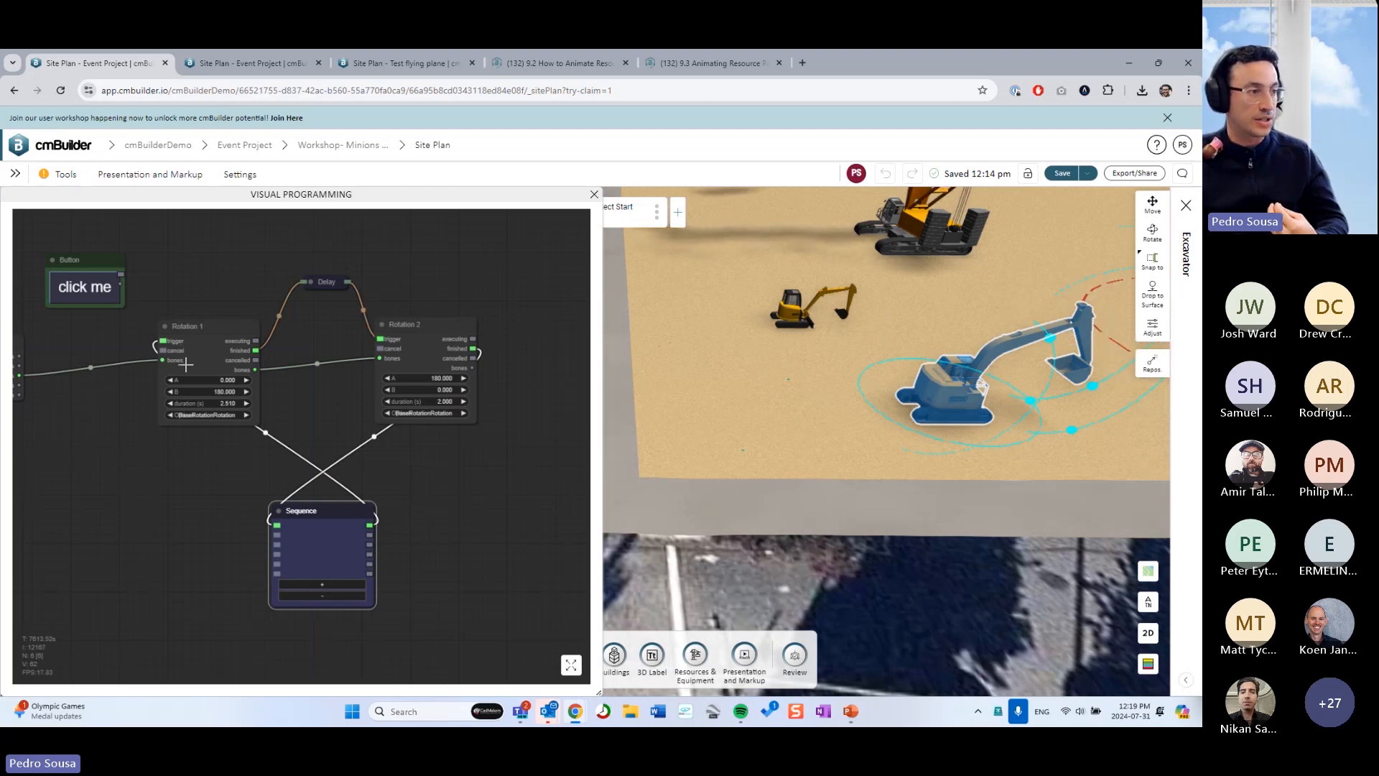
left_click_drag(97, 258, 282, 503)
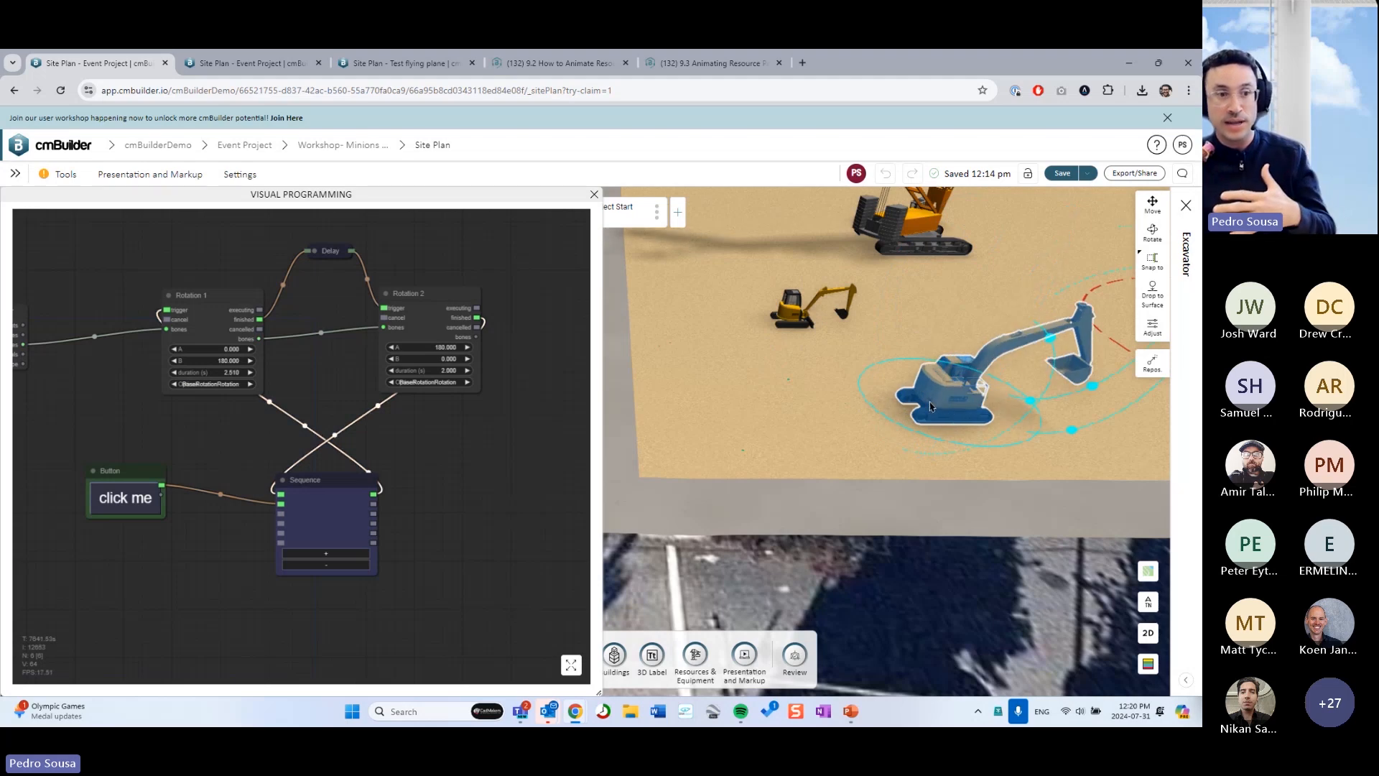
scroll(930, 406, "down", 5)
left_click_drag(865, 450, 758, 469)
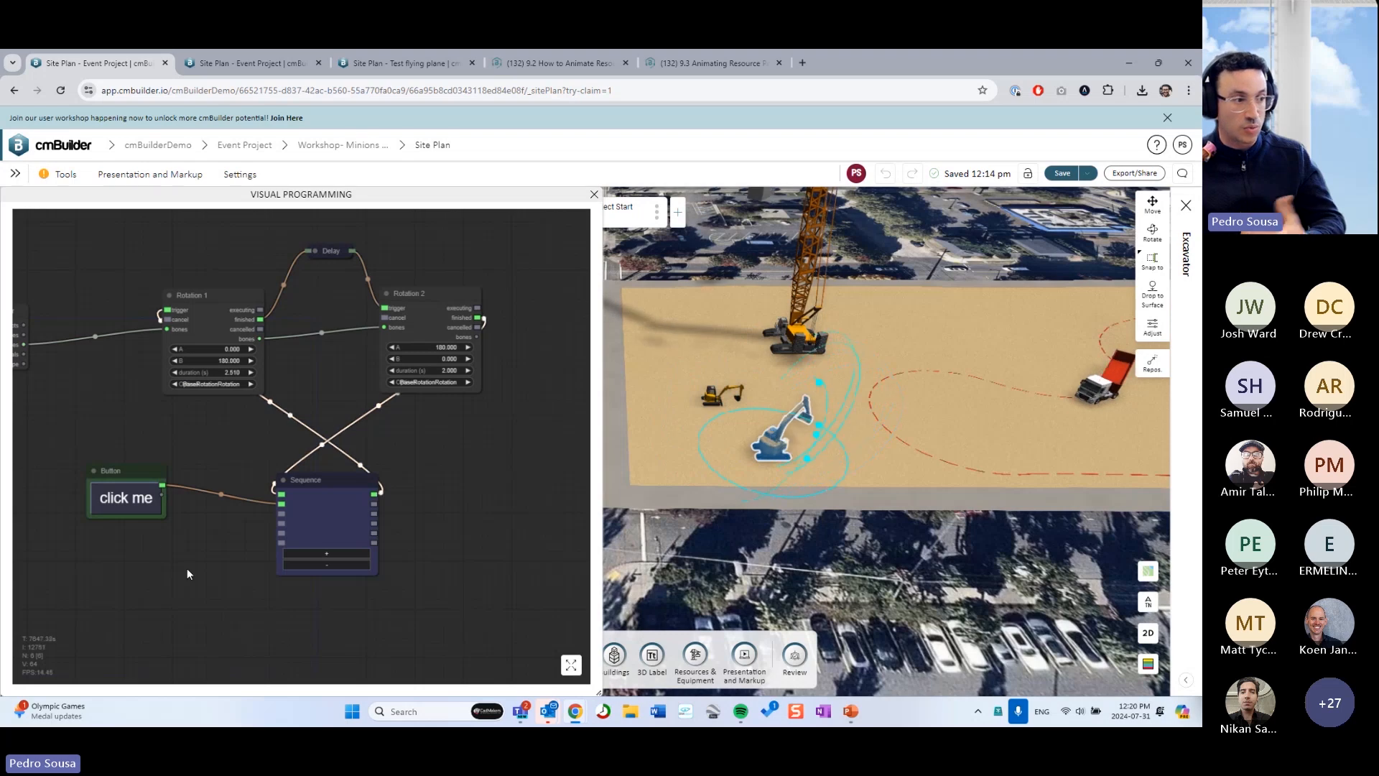
- Add an events/scenarioStart node below the Button and wire its event output to the Sequence's third input
double_click(146, 540)
type("s")
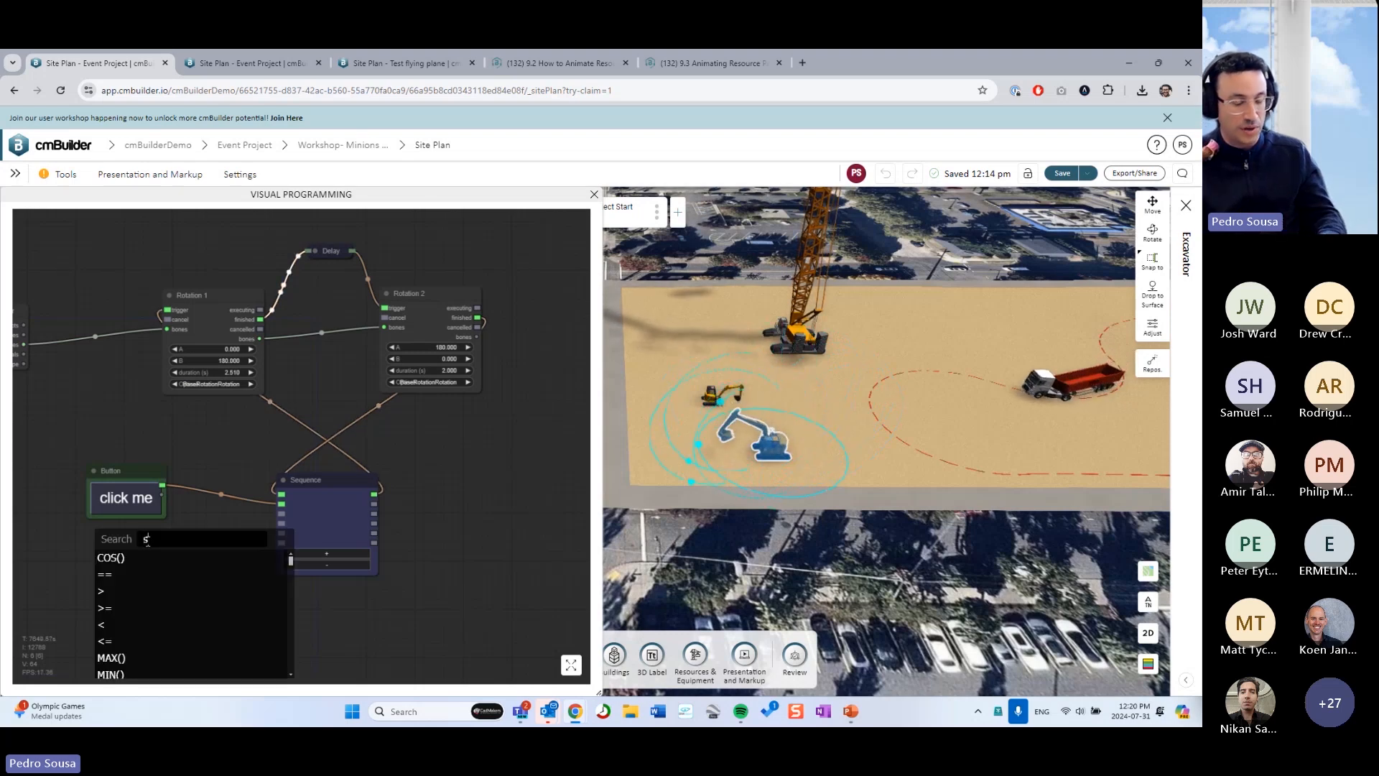
type("cen")
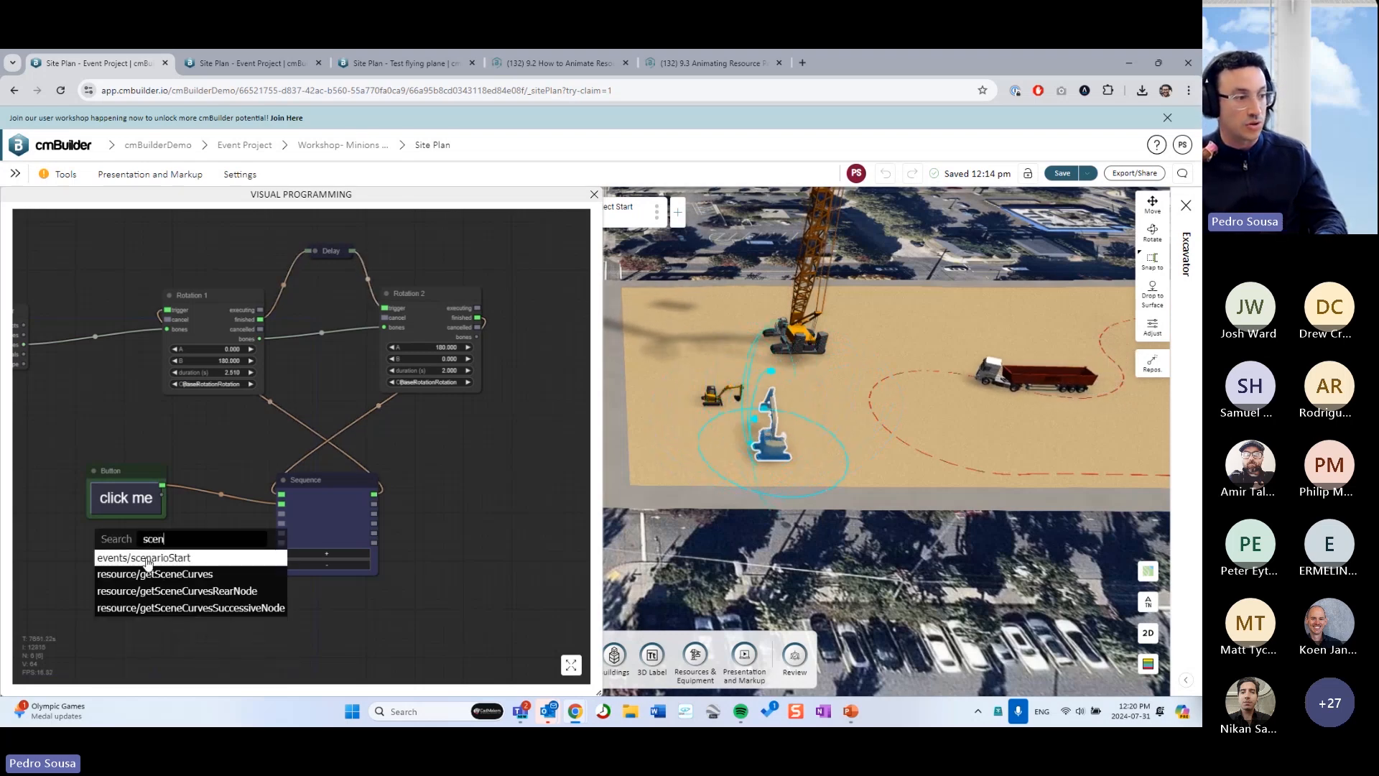
left_click(205, 557)
left_click_drag(191, 533, 145, 535)
left_click(524, 527)
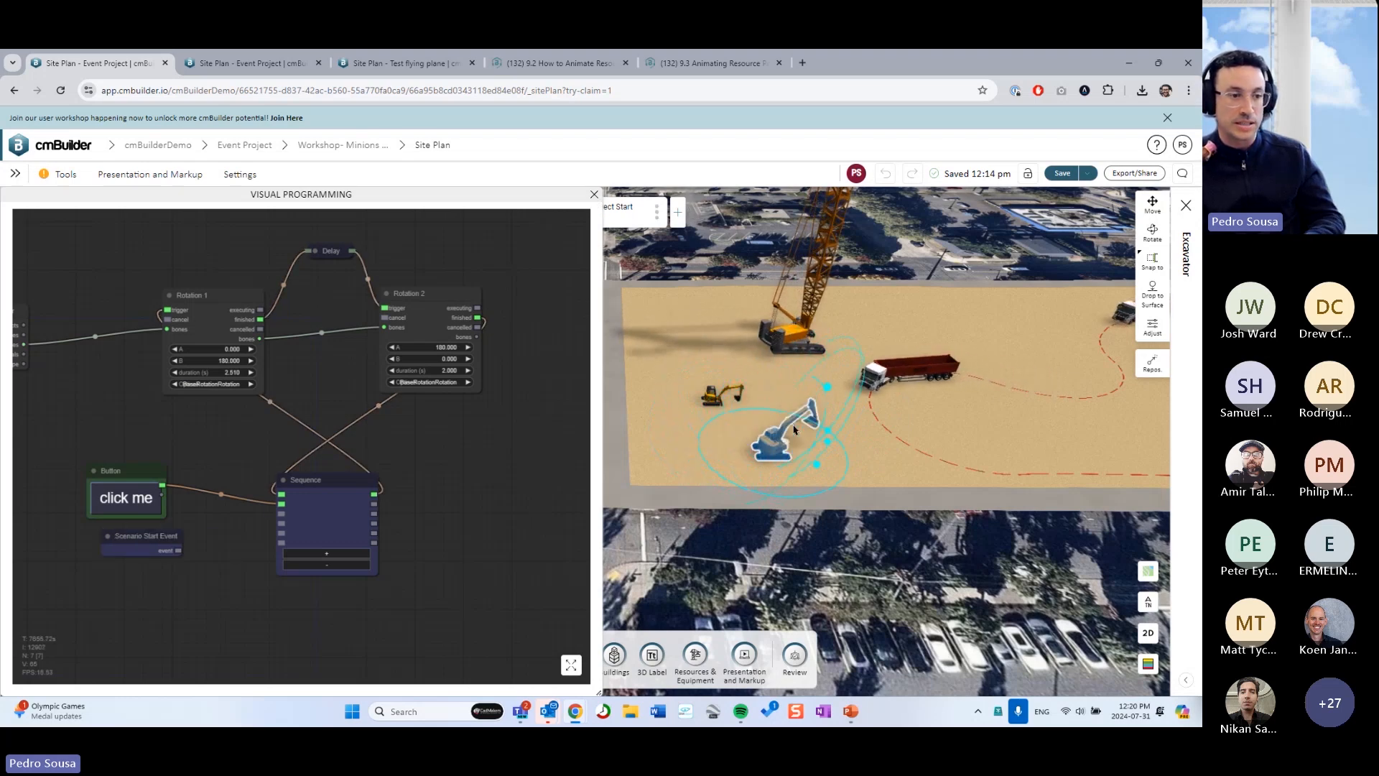
- Close the visual graph, finish editing the excavator, and reload the site plan to check the animation at scenario start
left_click(594, 196)
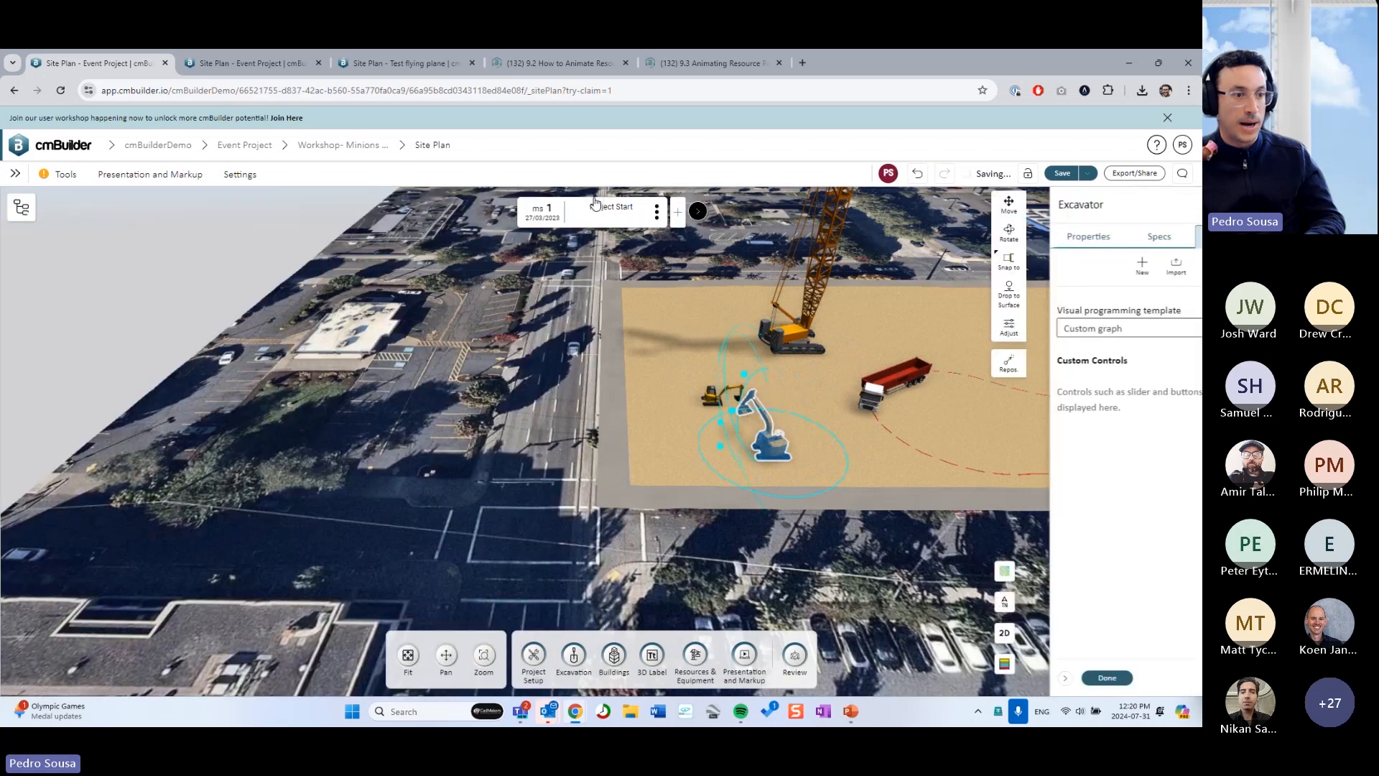
left_click(1041, 678)
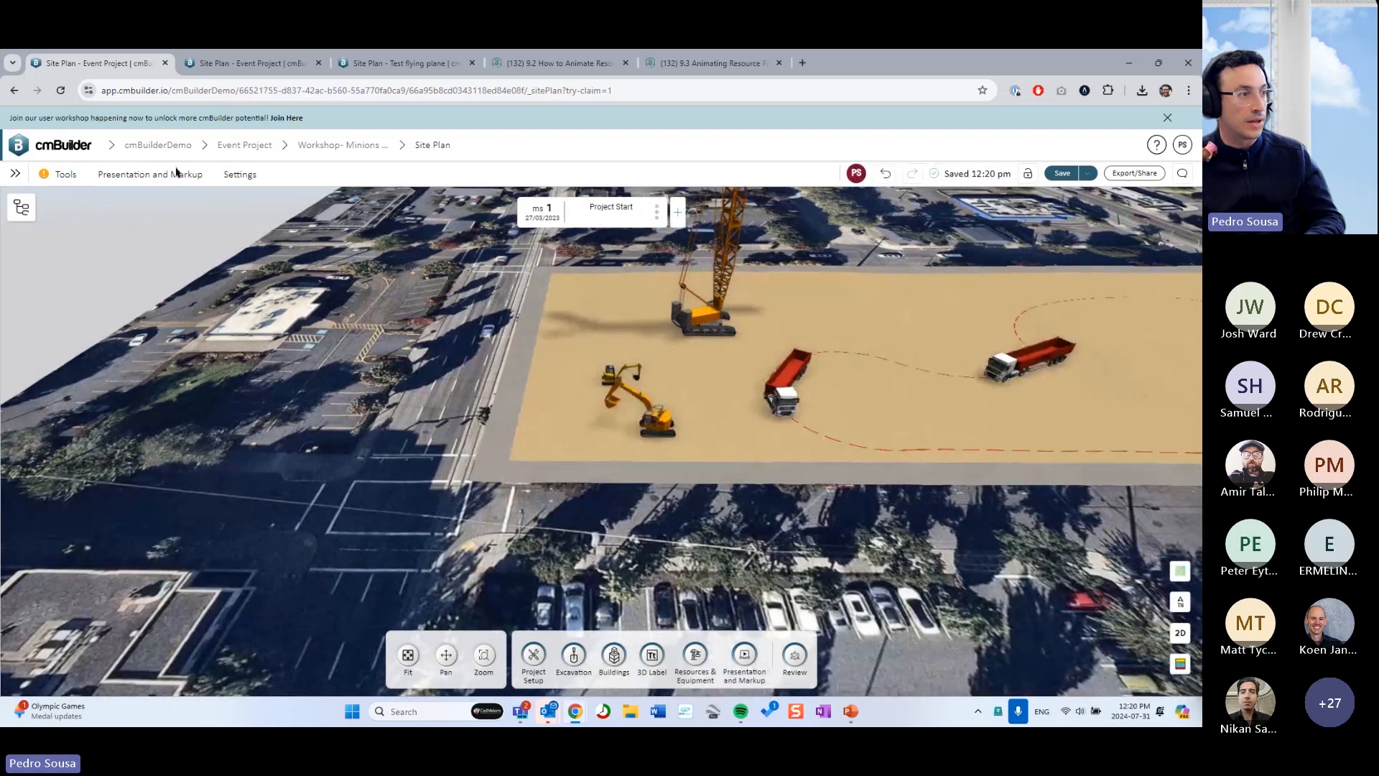
left_click(61, 92)
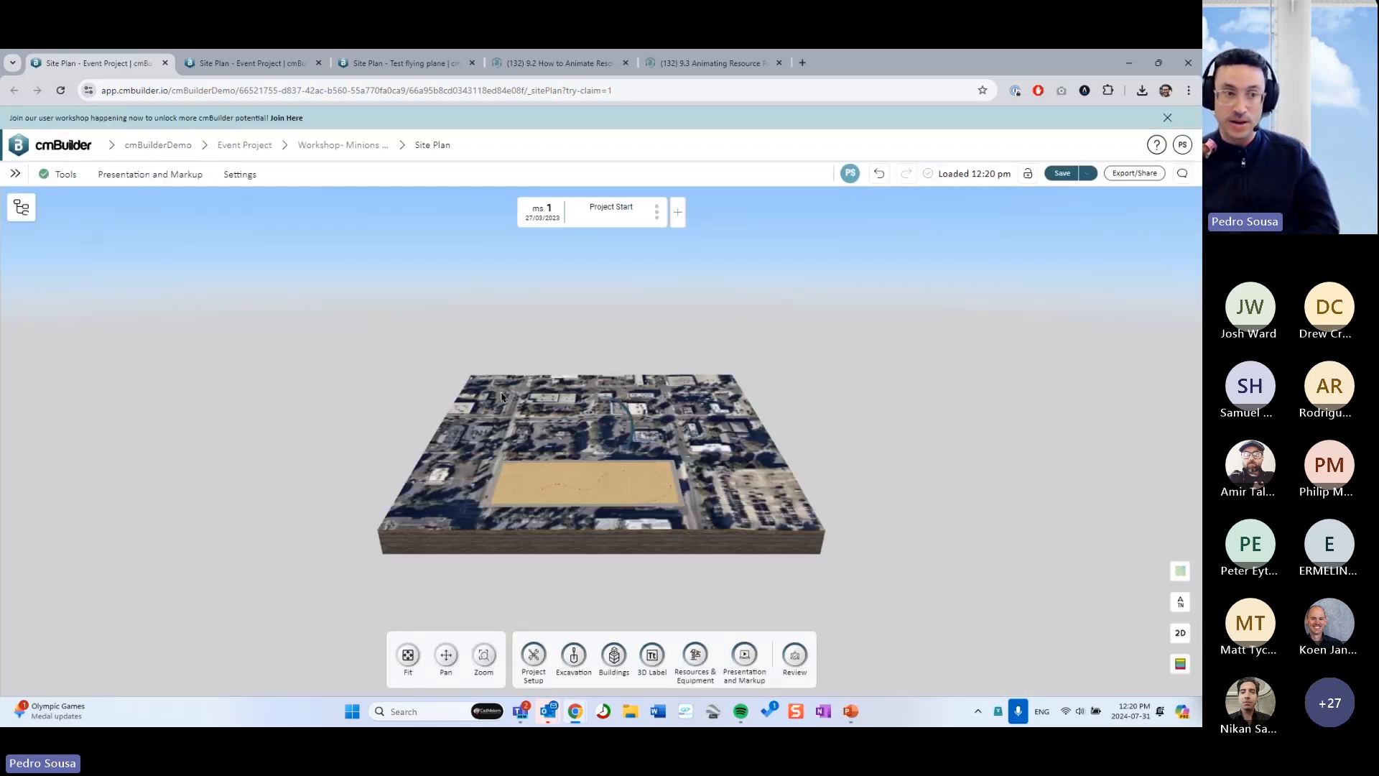
scroll(516, 535, "up", 5)
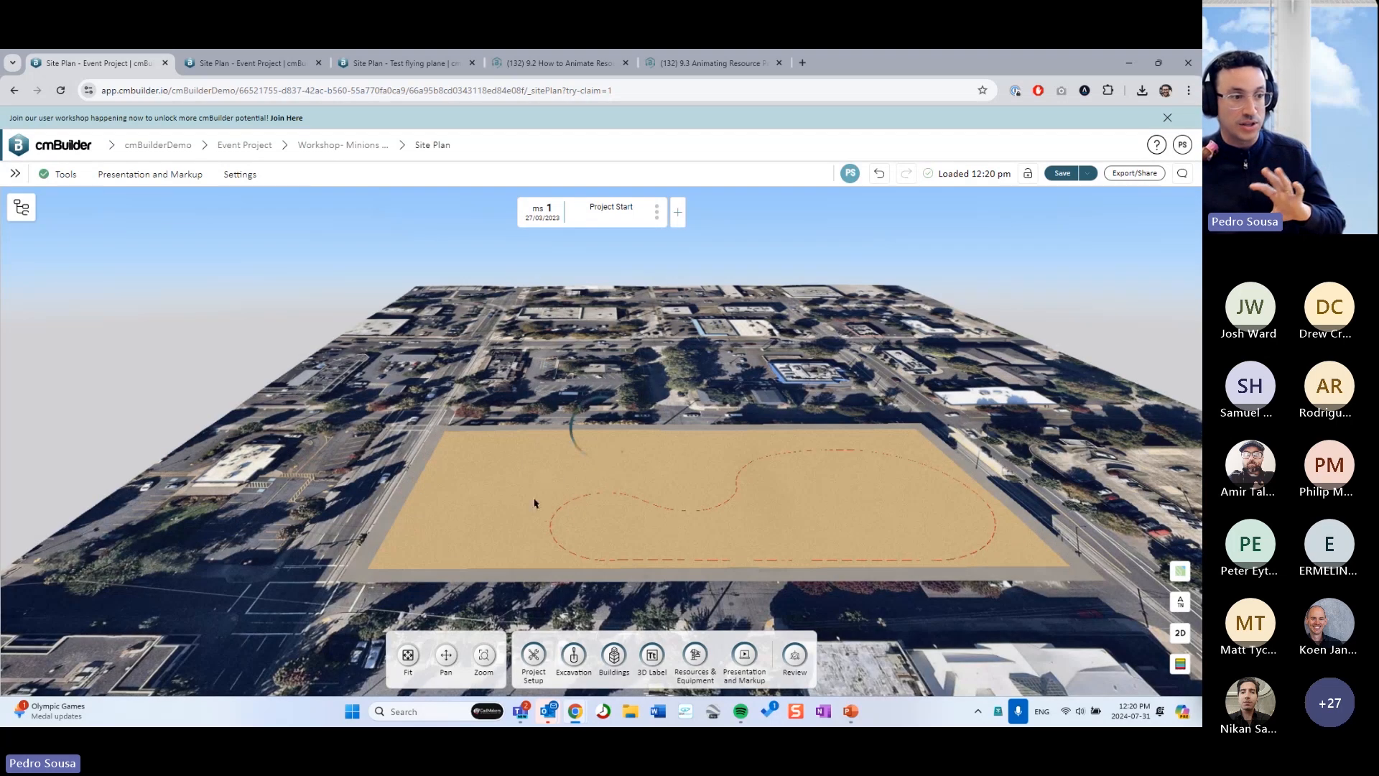
scroll(534, 503, "down", 3)
scroll(581, 447, "up", 5)
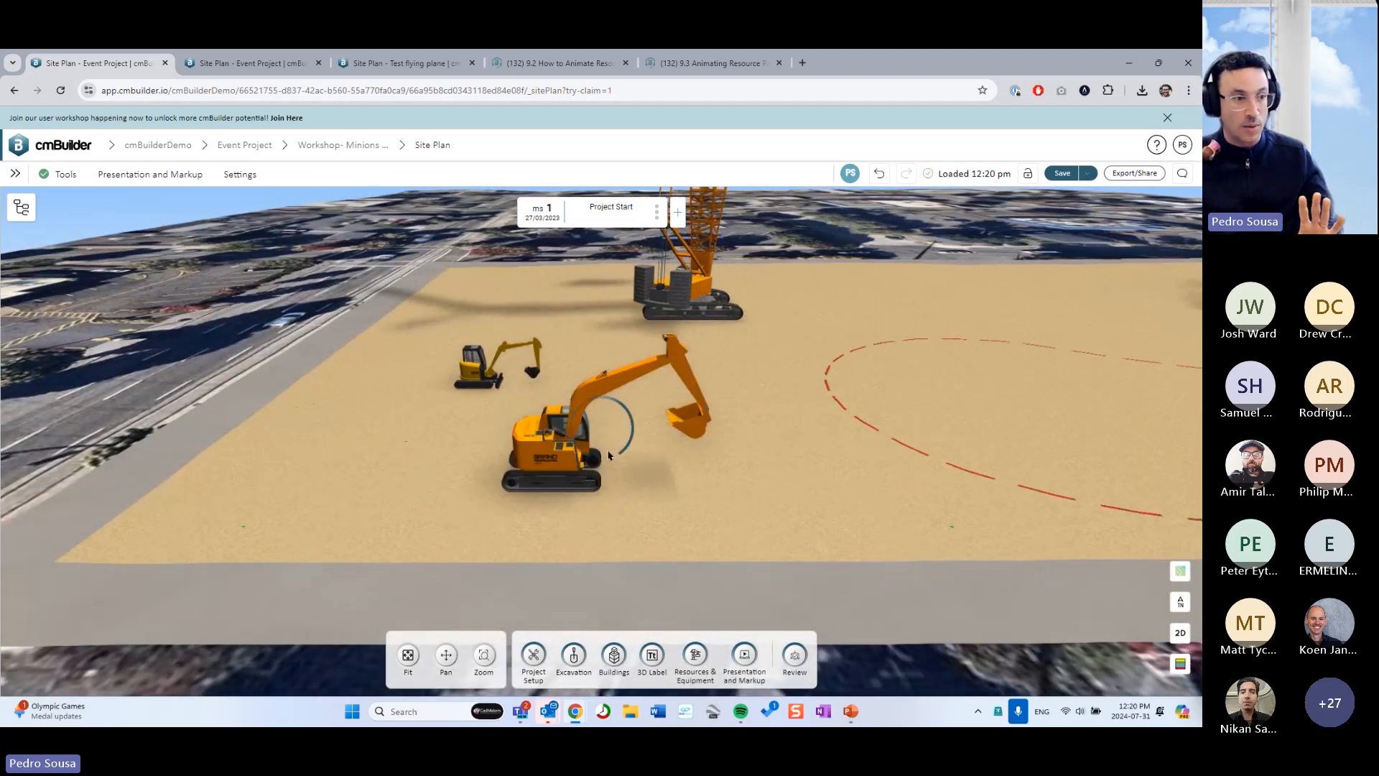
- Reopen the CAT 325 excavator's visual graph and review the Button and Scenario Start Event triggers feeding the Sequence
left_click(603, 454)
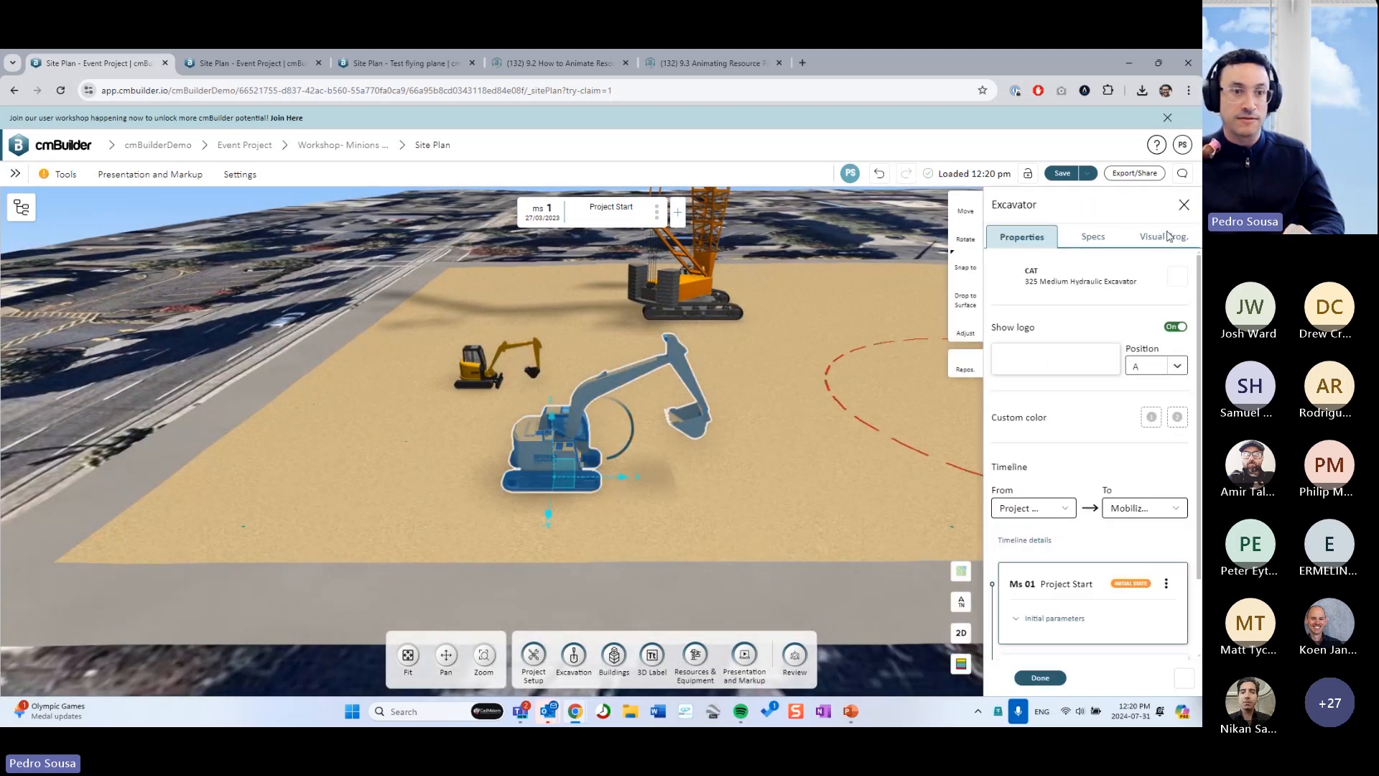
left_click(1163, 236)
left_click(1142, 272)
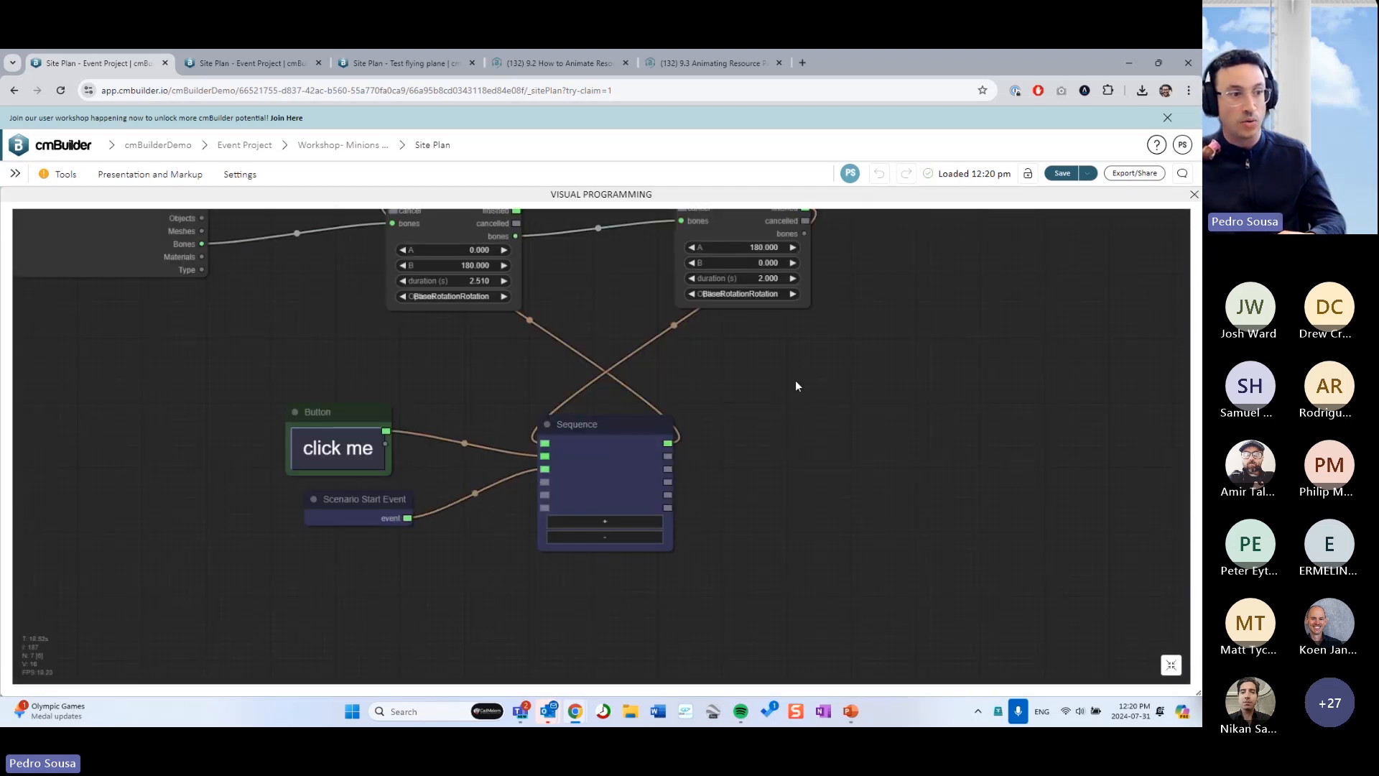
left_click_drag(795, 386, 788, 410)
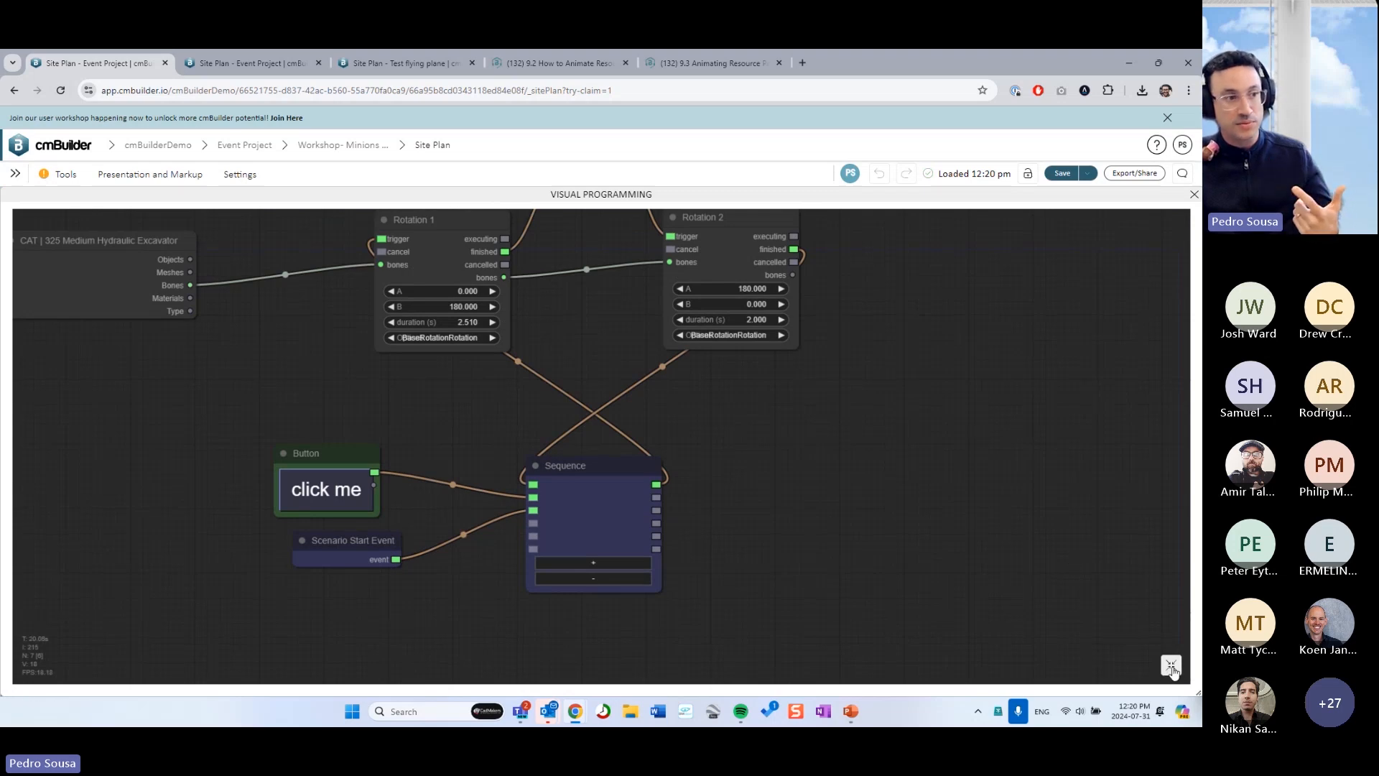
left_click(1171, 667)
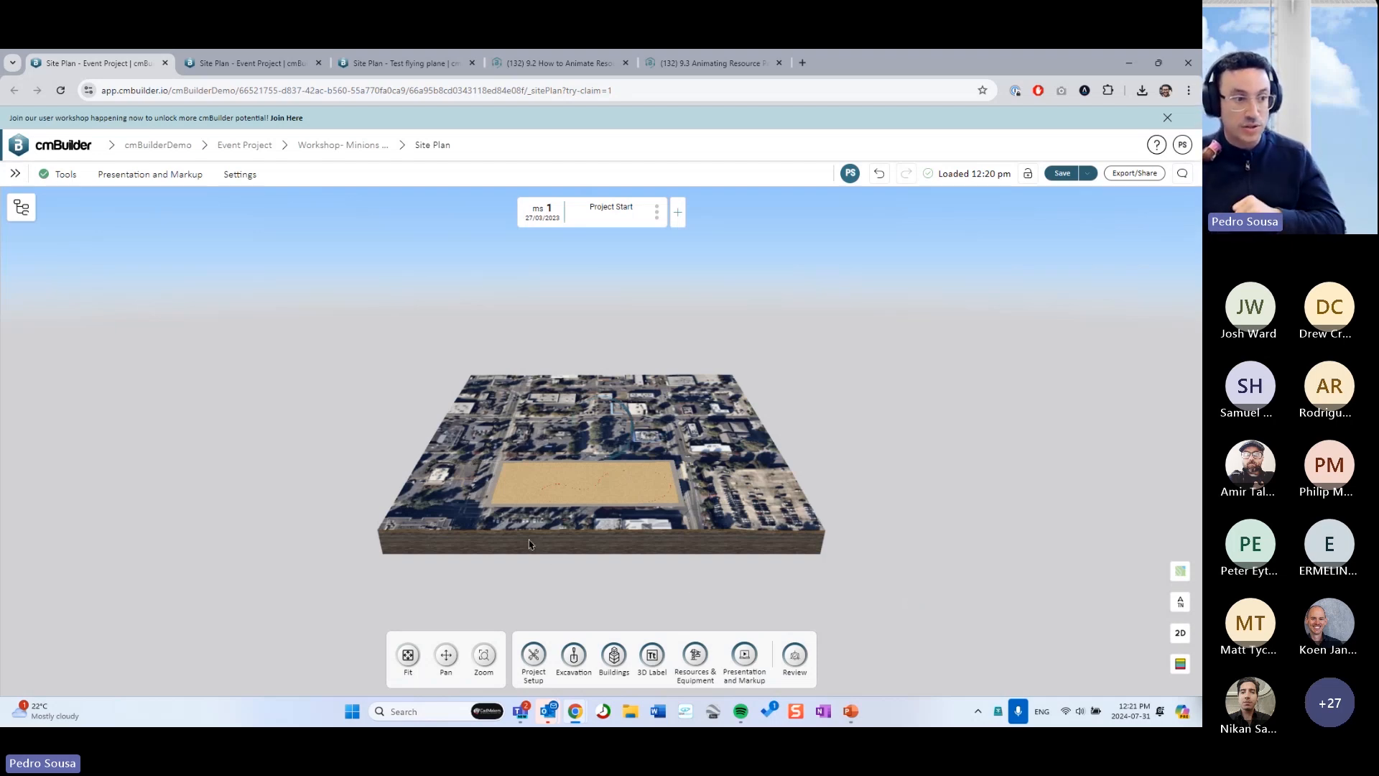
- Go to milestone 2, Mobilize - Finish, and set the CAT 325 excavator to begin from this milestone
scroll(485, 560, "up", 10)
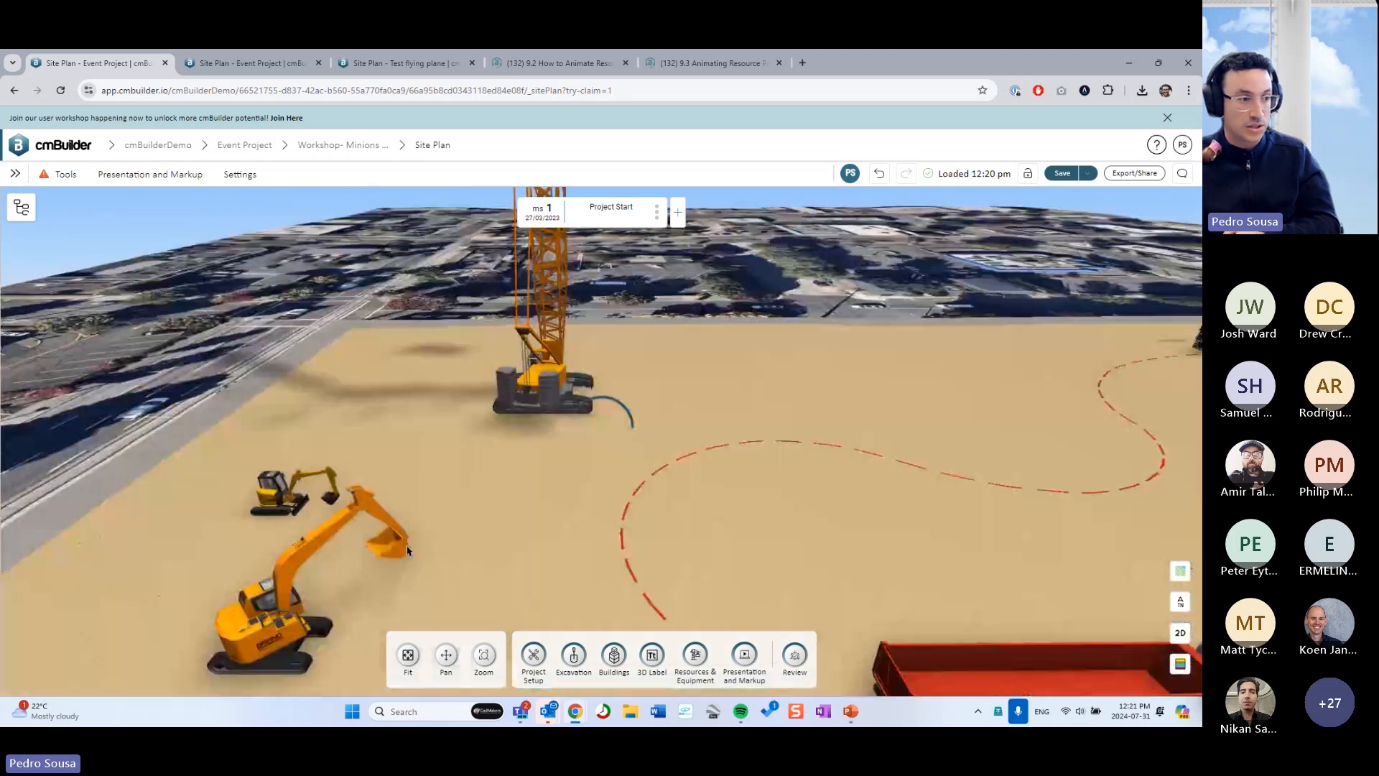
scroll(402, 506, "down", 10)
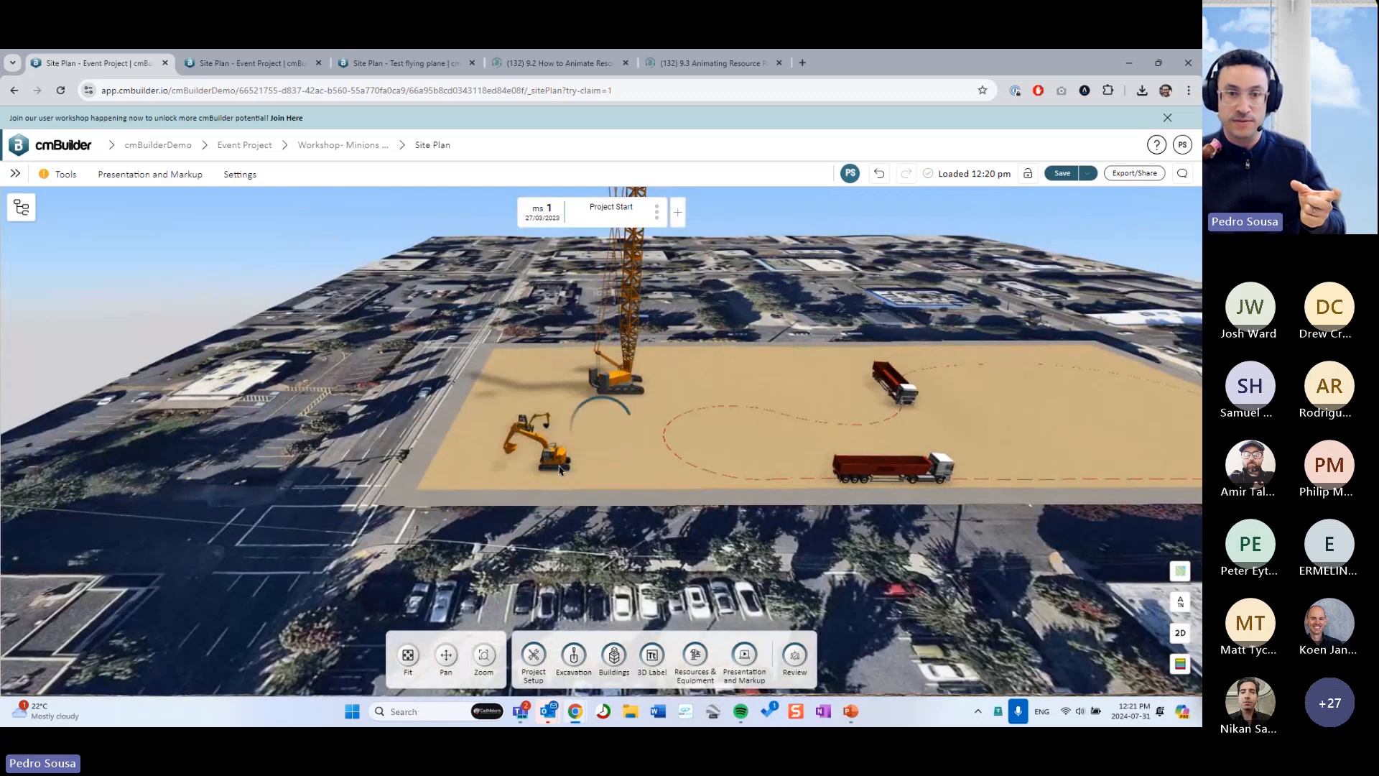
mouse_move(619, 215)
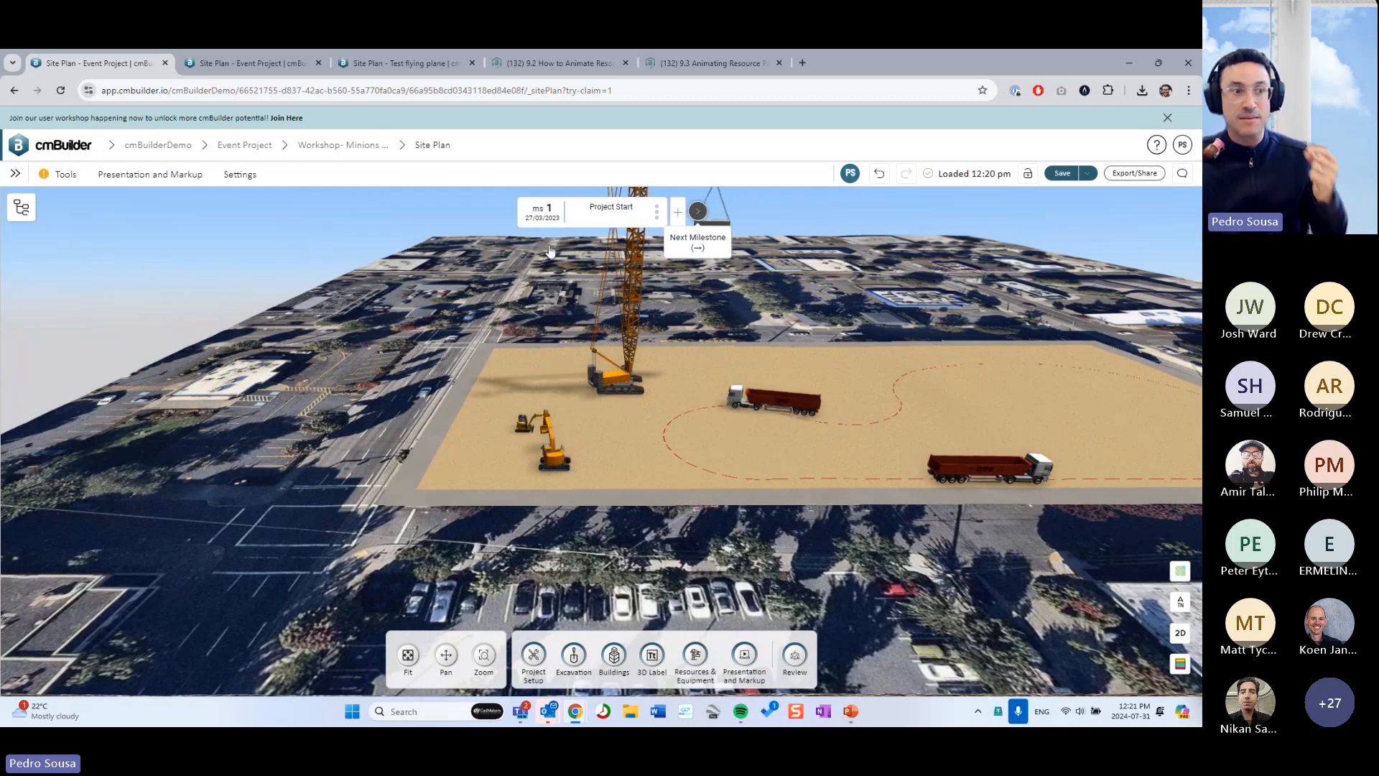
key("Right")
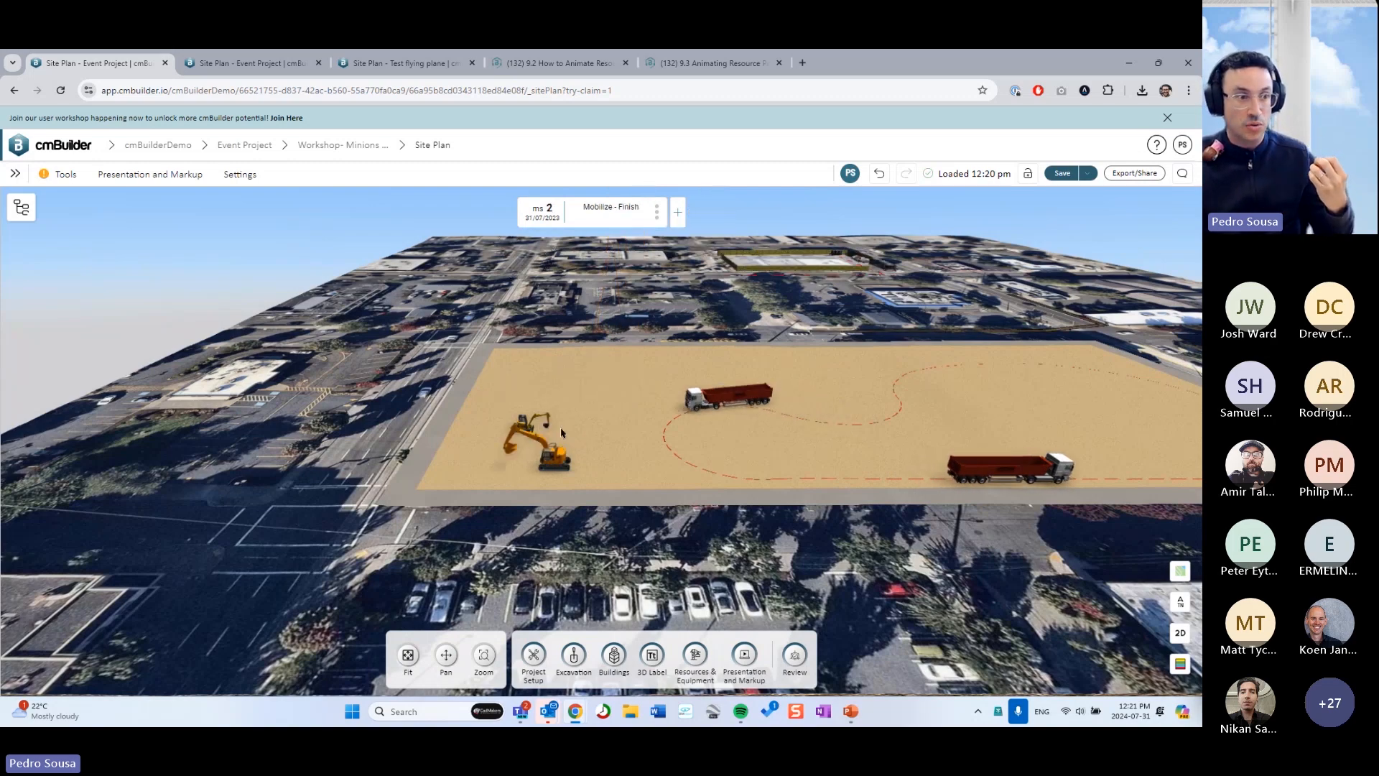
right_click(564, 465)
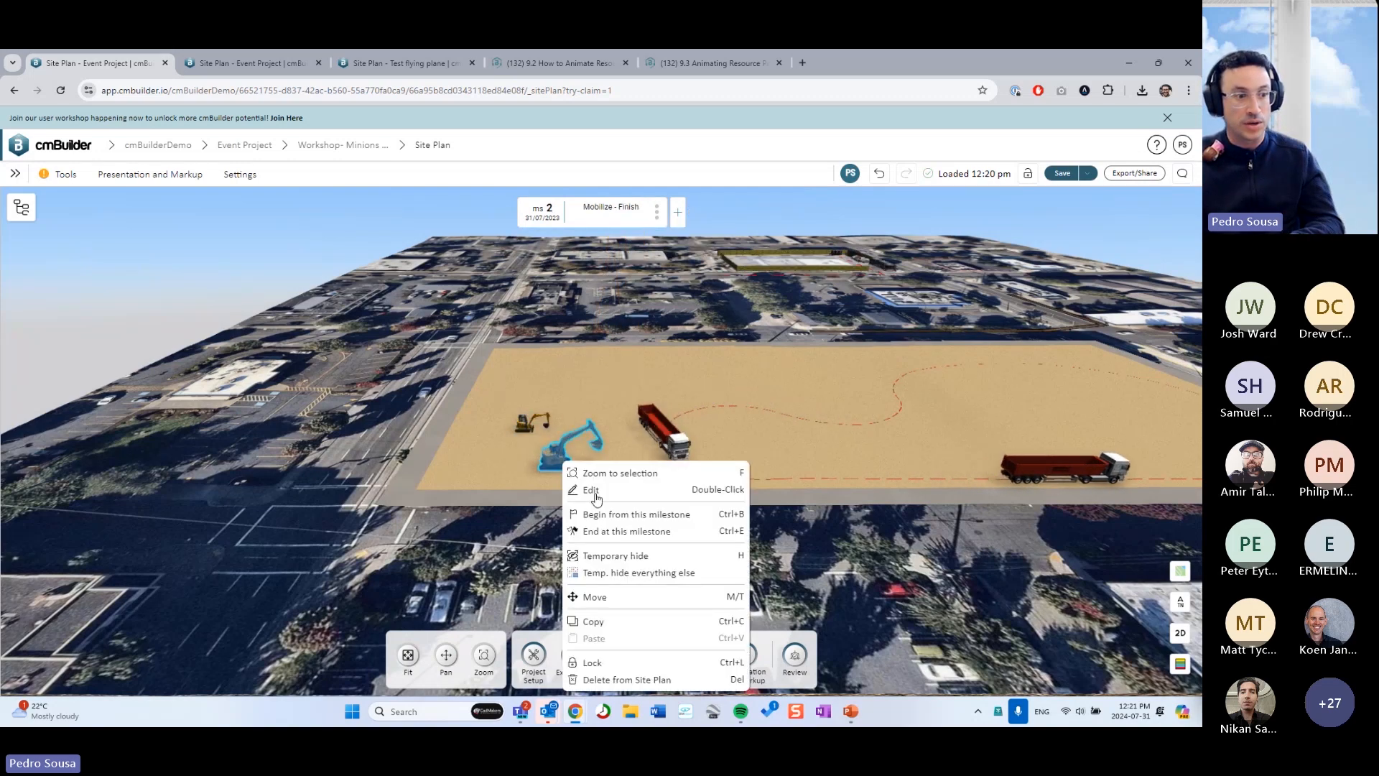
left_click(637, 515)
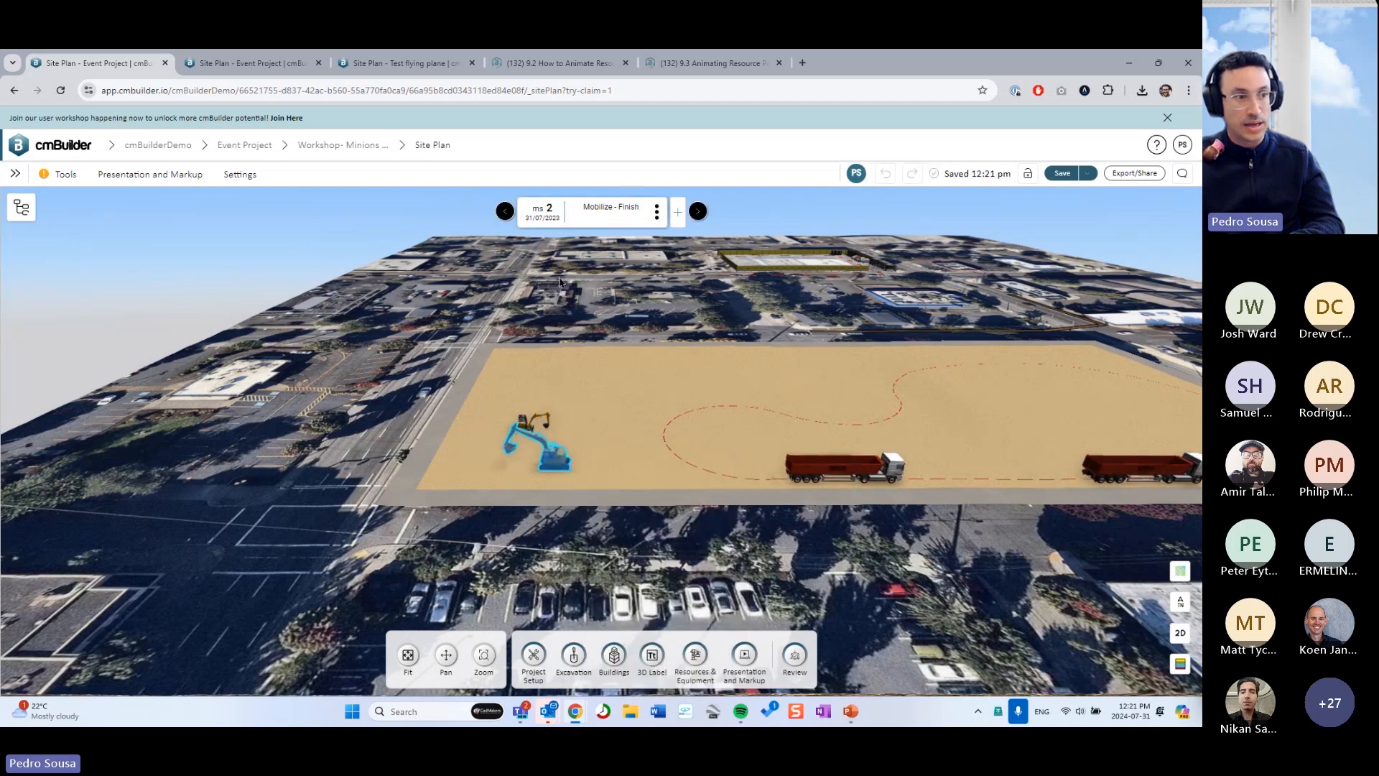
- Return to the Project Start milestone, inspect the Heavy Machinery group under Resources in the project tree, and clear the selection
left_click(505, 210)
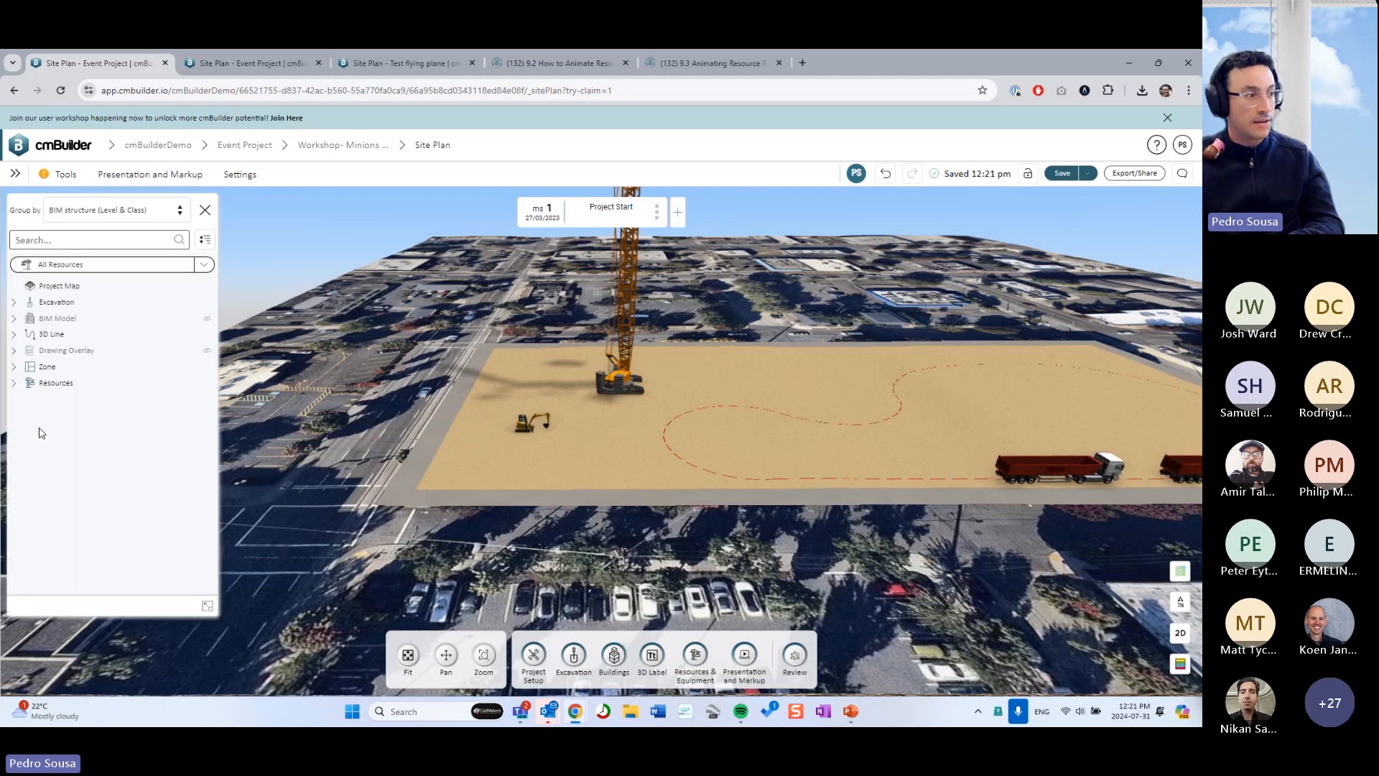
left_click(13, 383)
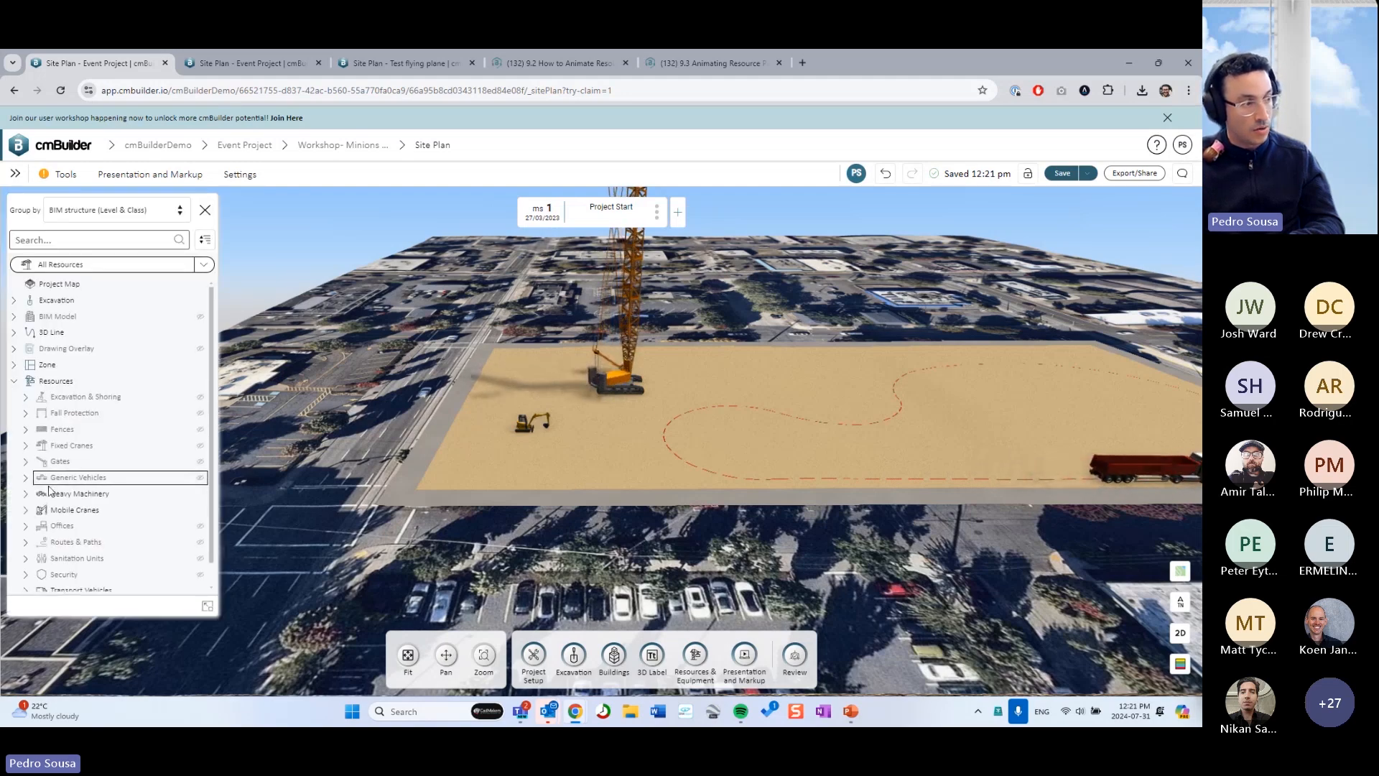
left_click(82, 495)
left_click(107, 470)
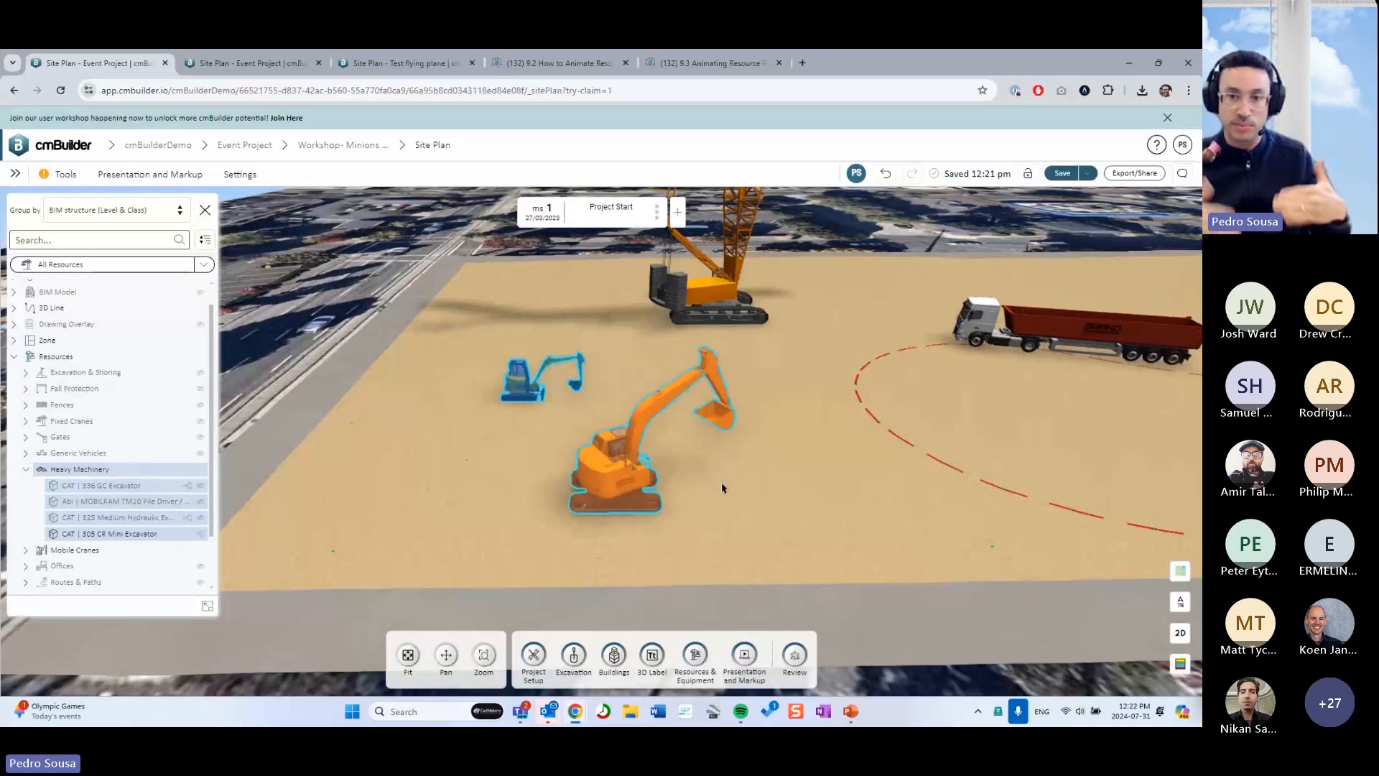
scroll(684, 452, "down", 3)
left_click(692, 573)
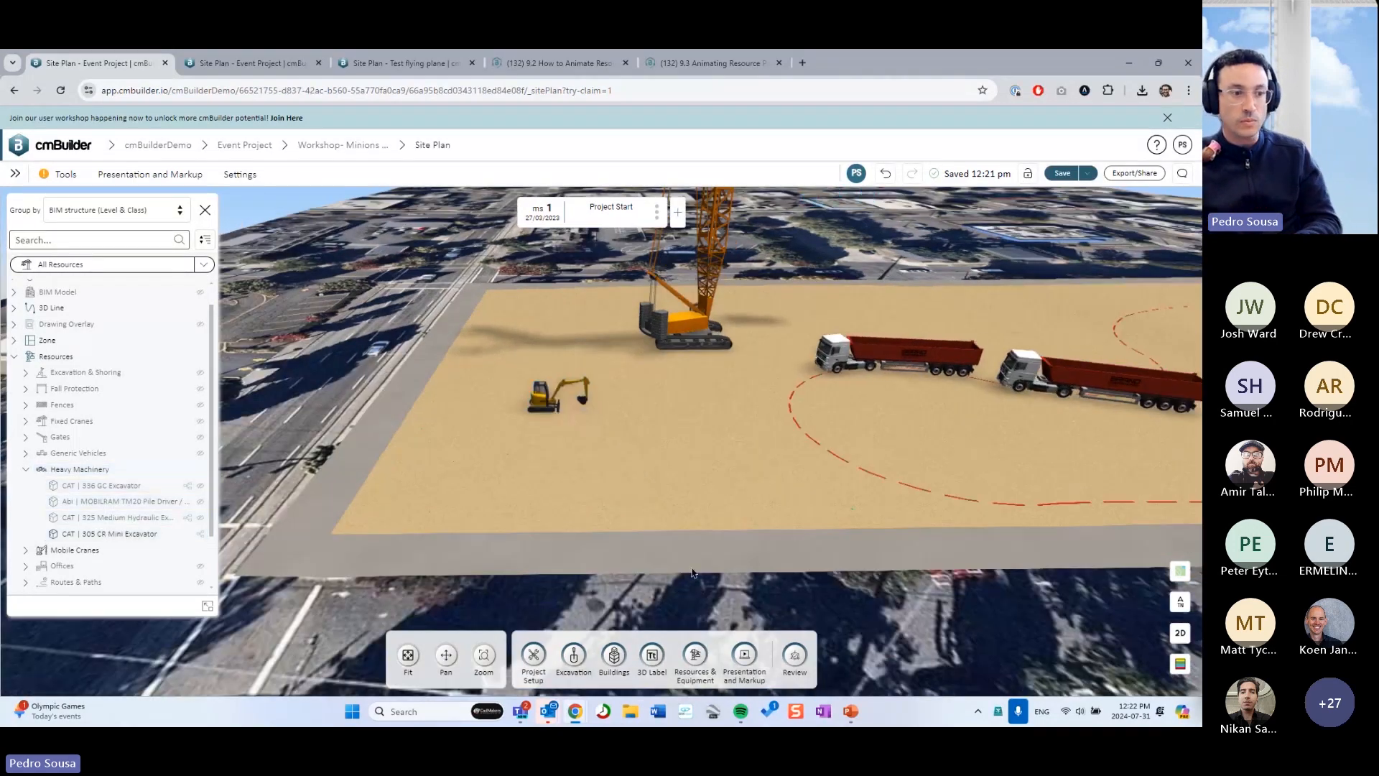
- Advance to the Mobilize - Finish milestone, open the CAT 325 excavator's properties, and bring up its visual programming graph
left_click_drag(692, 572, 691, 477)
mouse_move(691, 476)
middle_mouse_down()
mouse_move(702, 486)
mouse_move(667, 468)
middle_mouse_up()
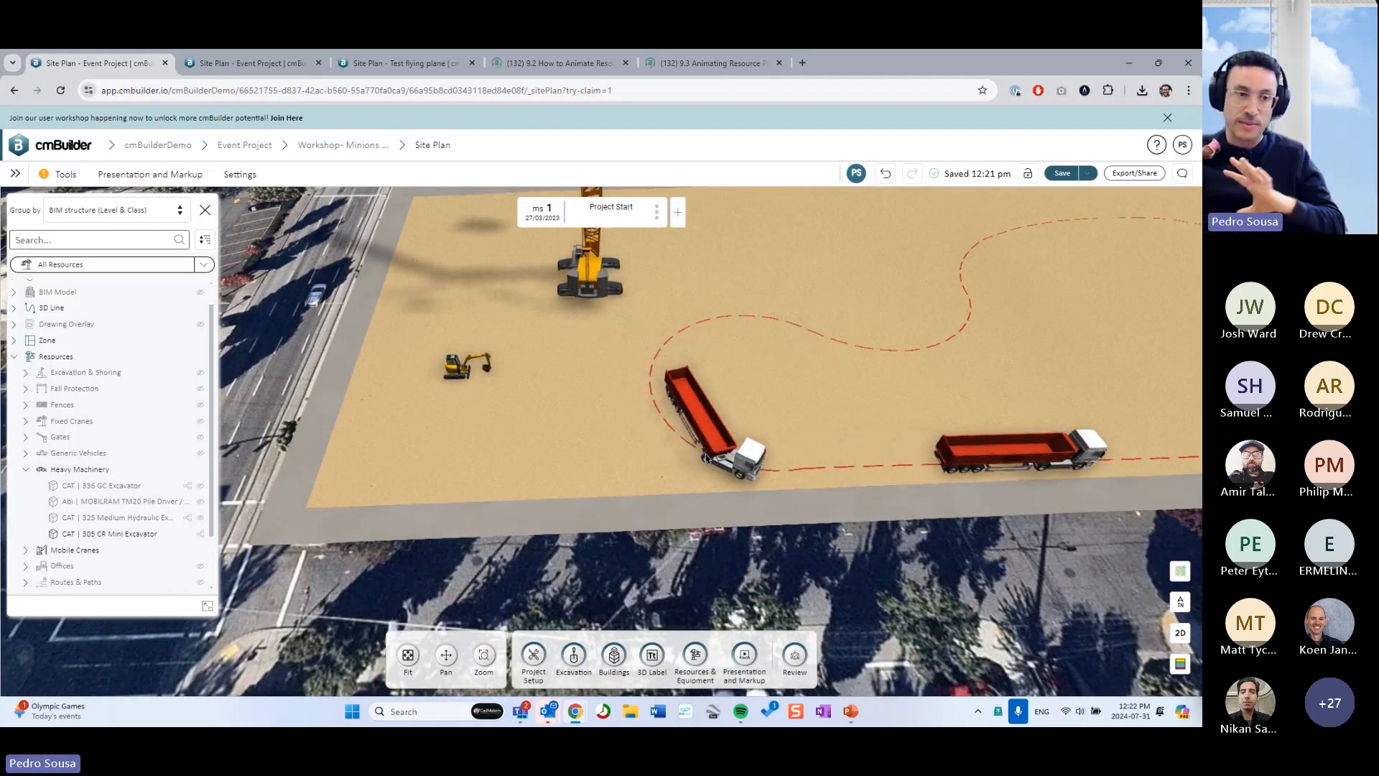
middle_click_drag(718, 459, 805, 482)
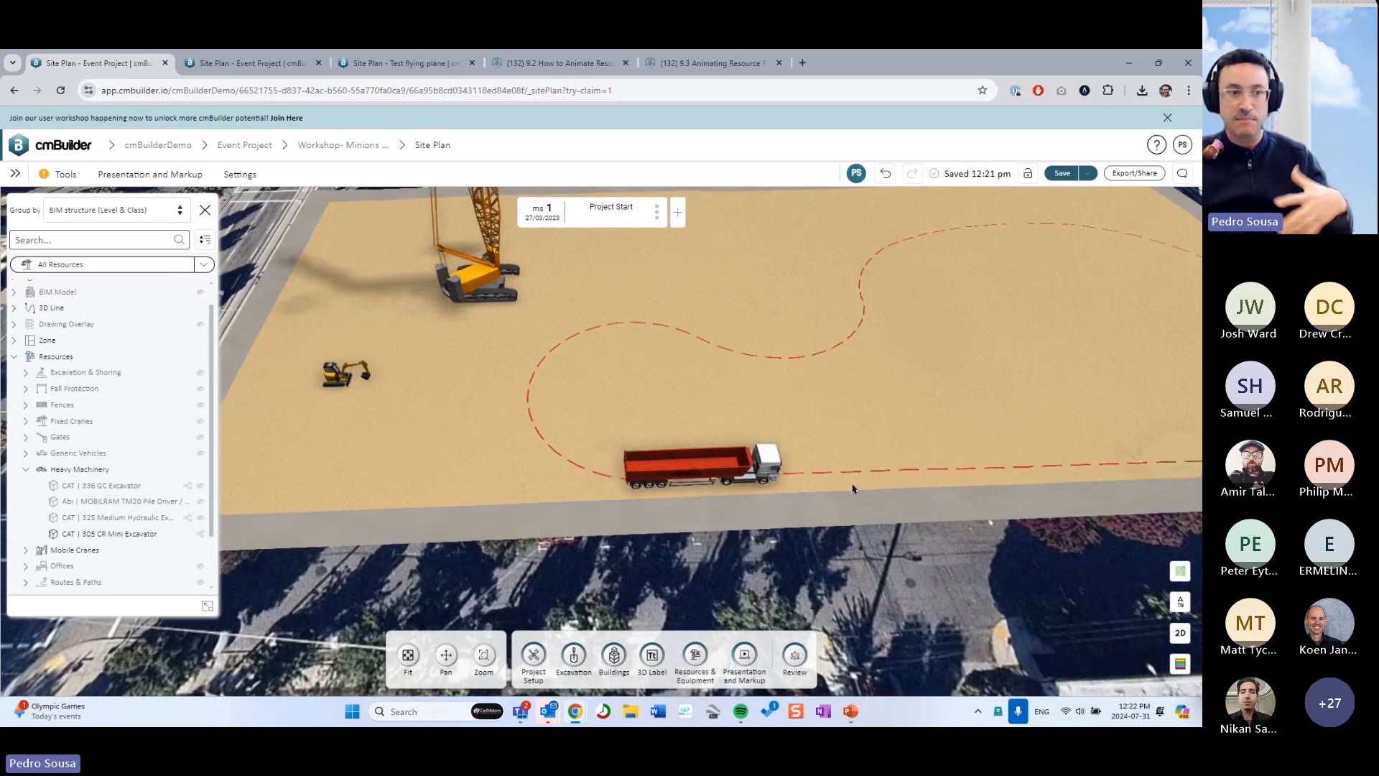
left_click(335, 388)
key("Right")
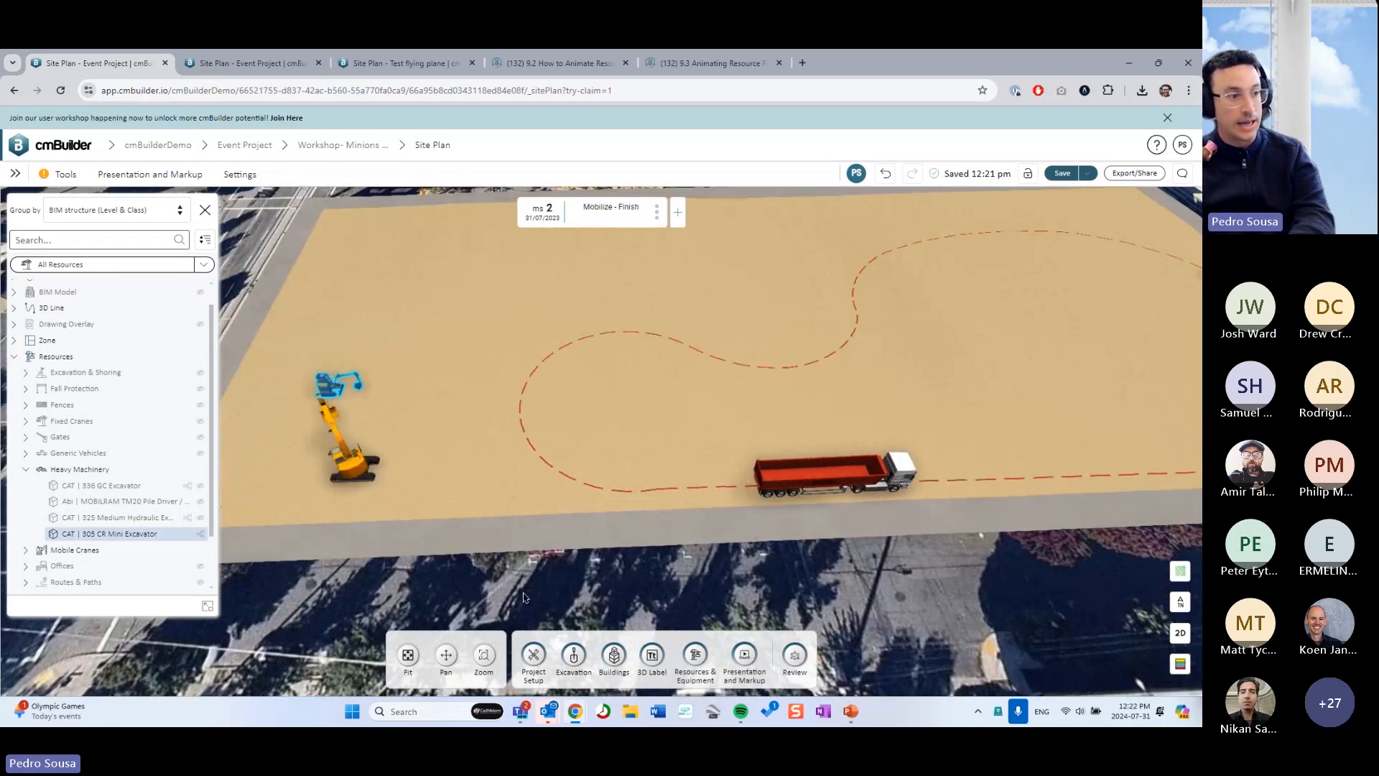
left_click(381, 525)
middle_click_drag(381, 525, 405, 496)
left_click(394, 559)
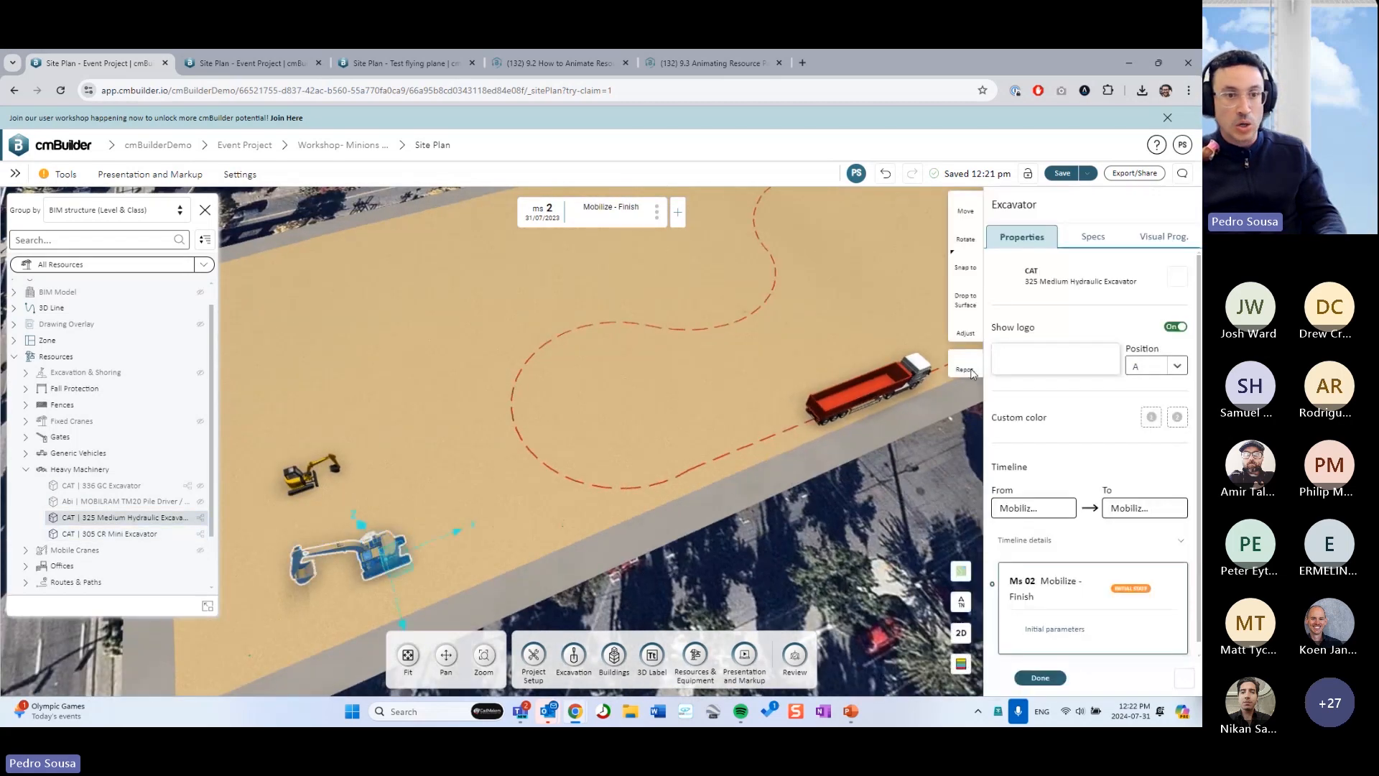
left_click(1163, 236)
left_click(1150, 274)
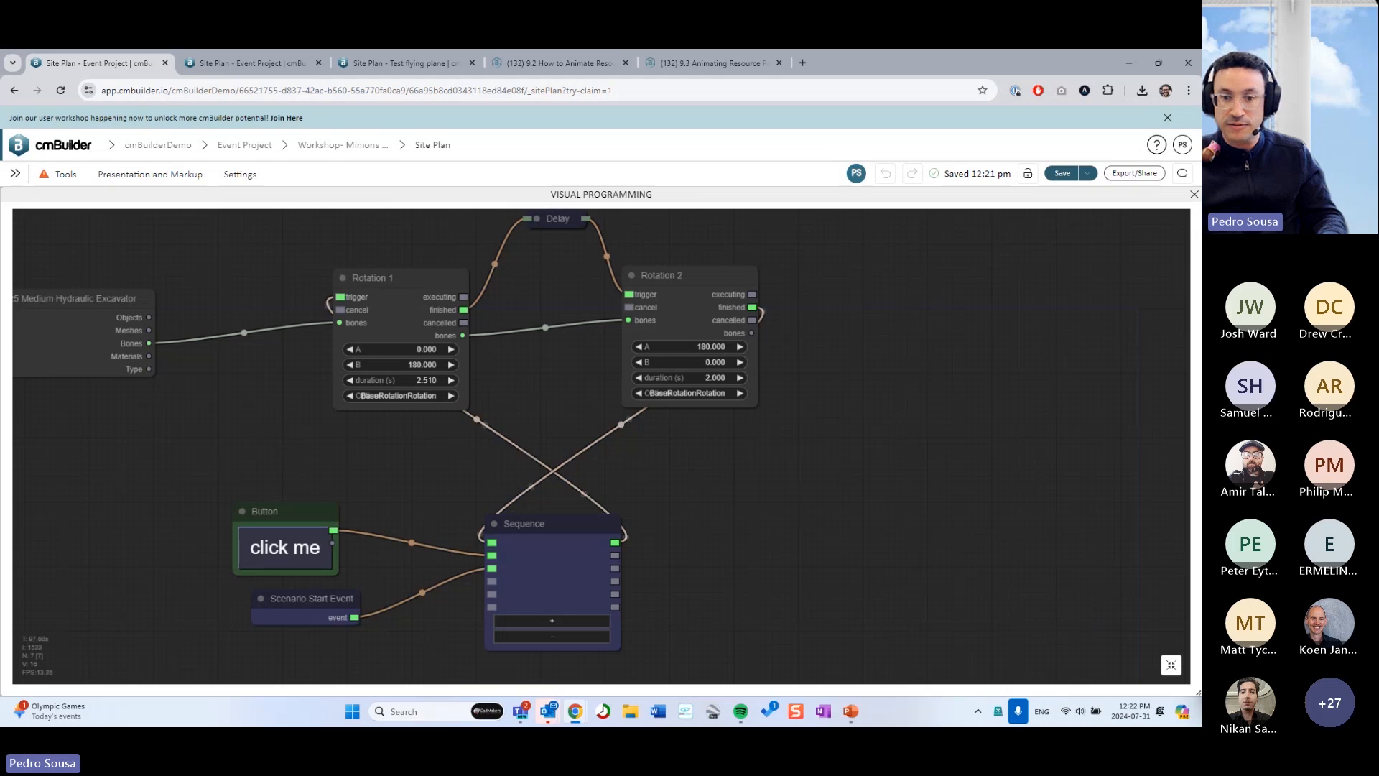
- Switch to the PowerPoint slide show and swap presenter view for the full Node Examples slide
key("alt+Tab")
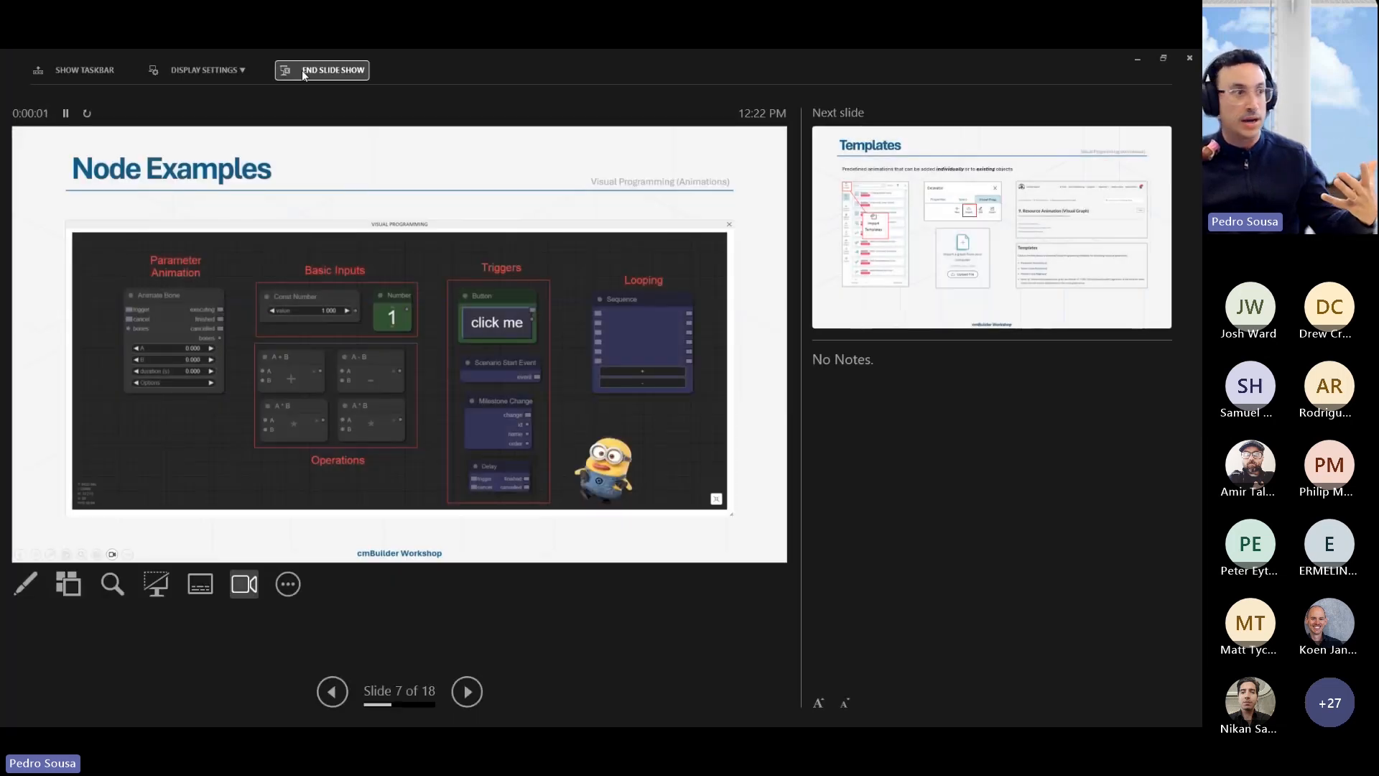
left_click(226, 74)
left_click(229, 93)
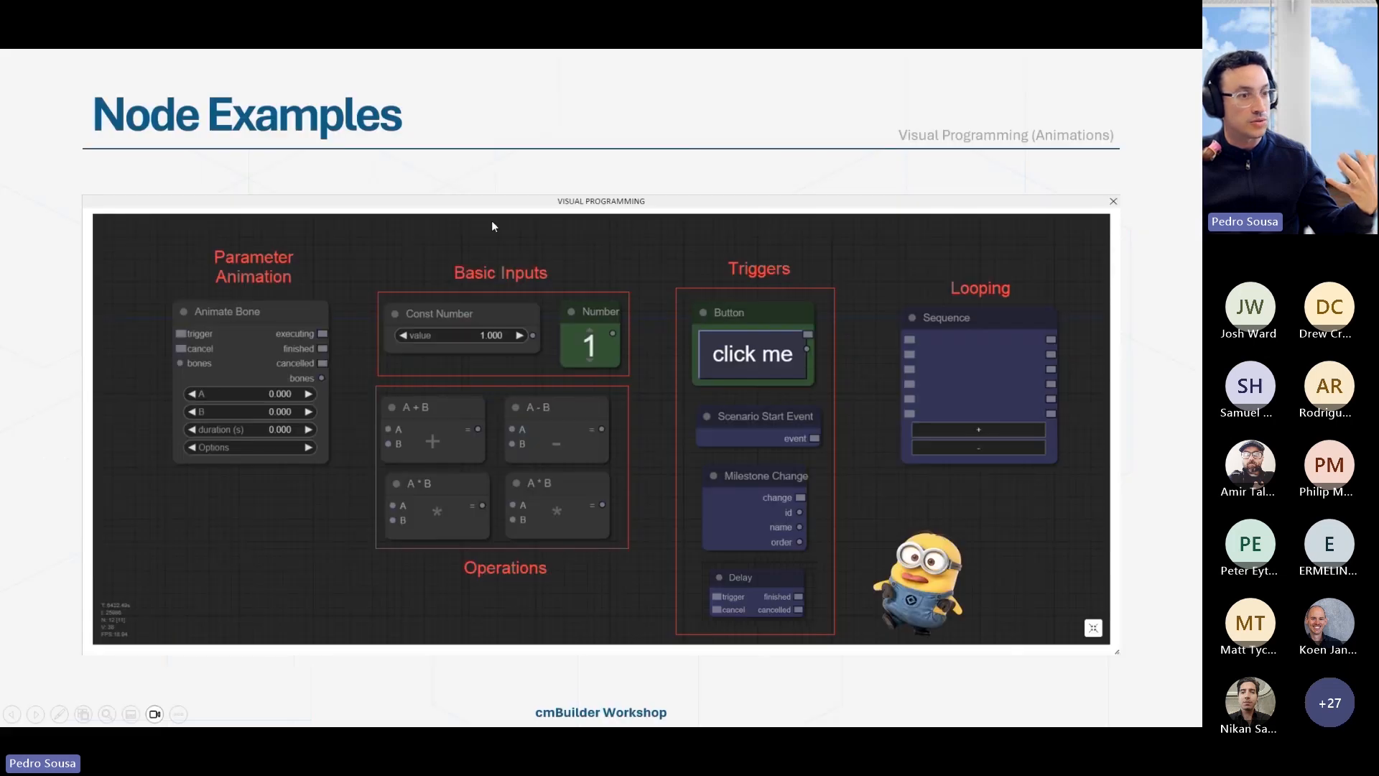
- Advance to the Templates slide, reveal its note about exporting animations to a local library, and switch back to cmBuilder
left_click(1130, 353)
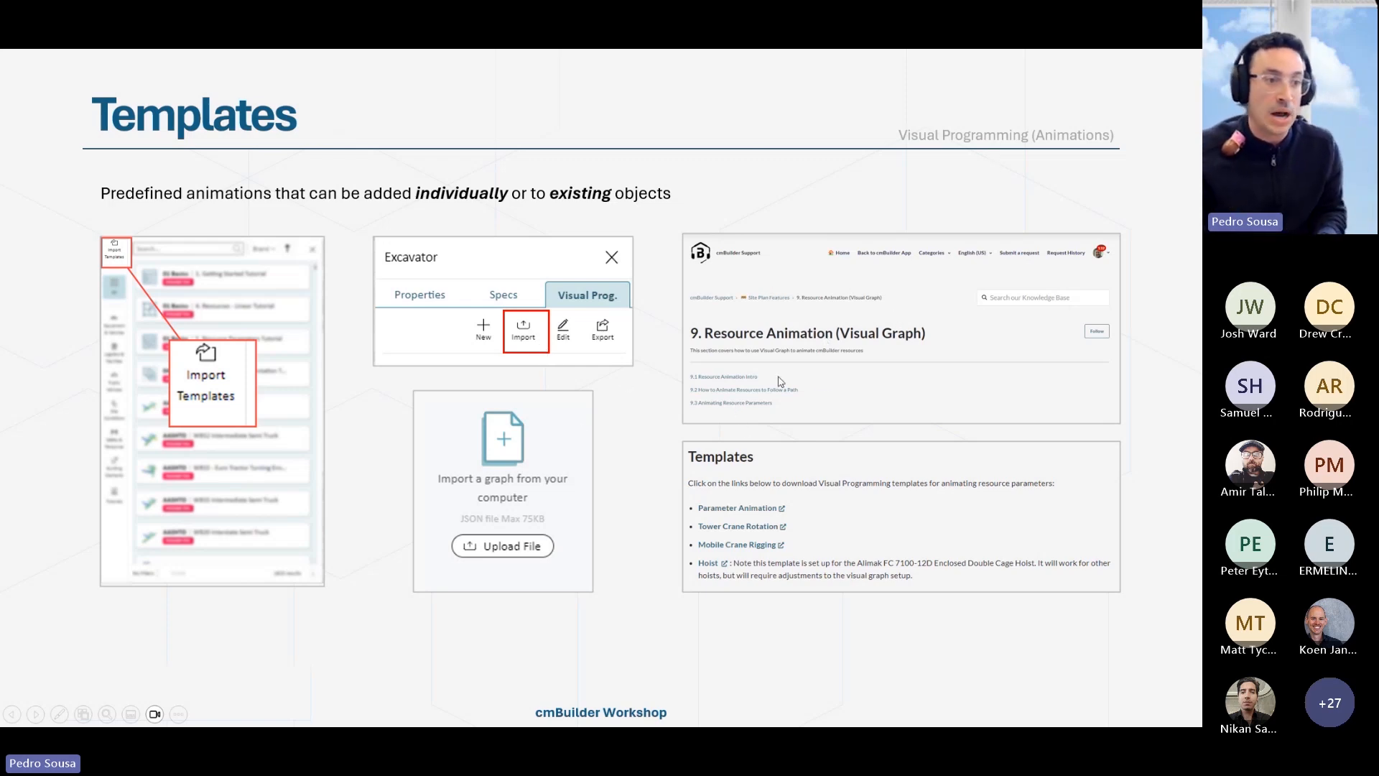
left_click(615, 523)
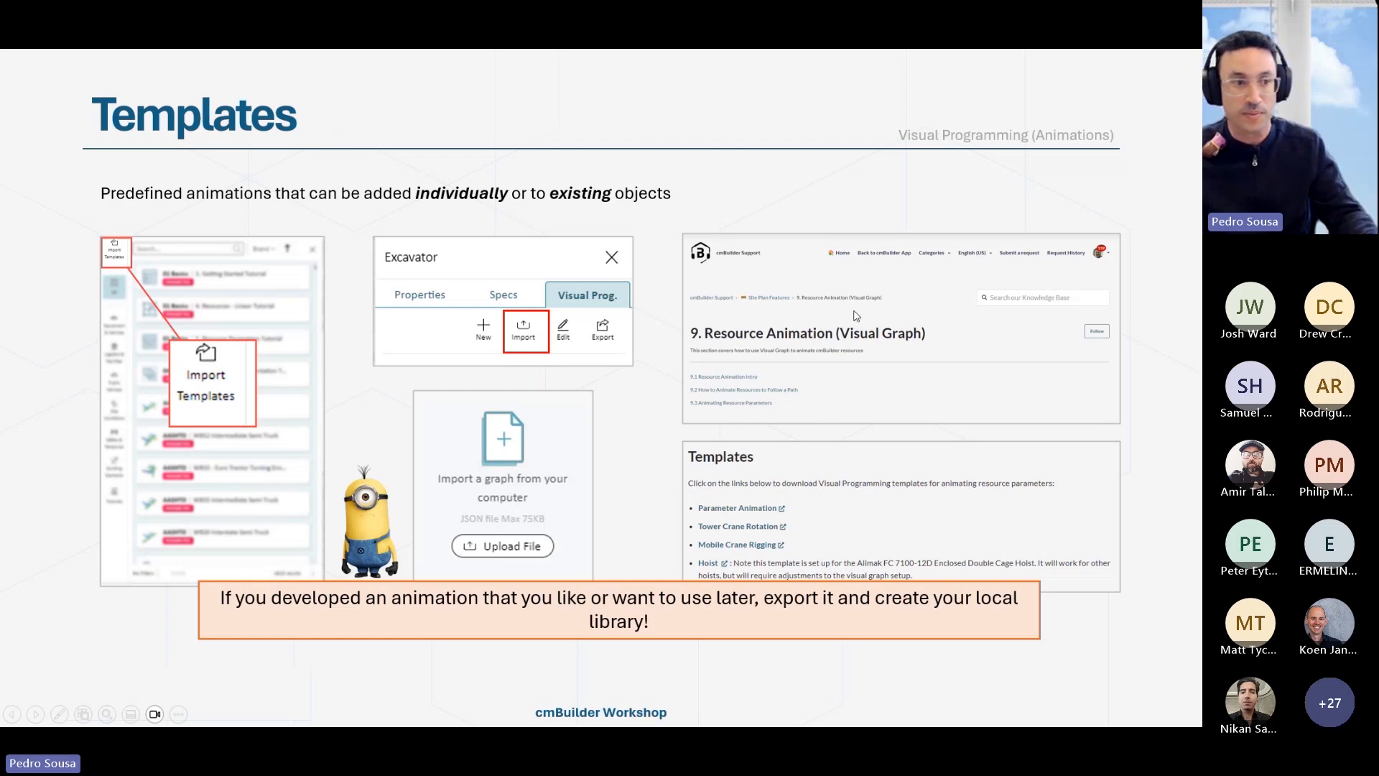
key("alt+Tab")
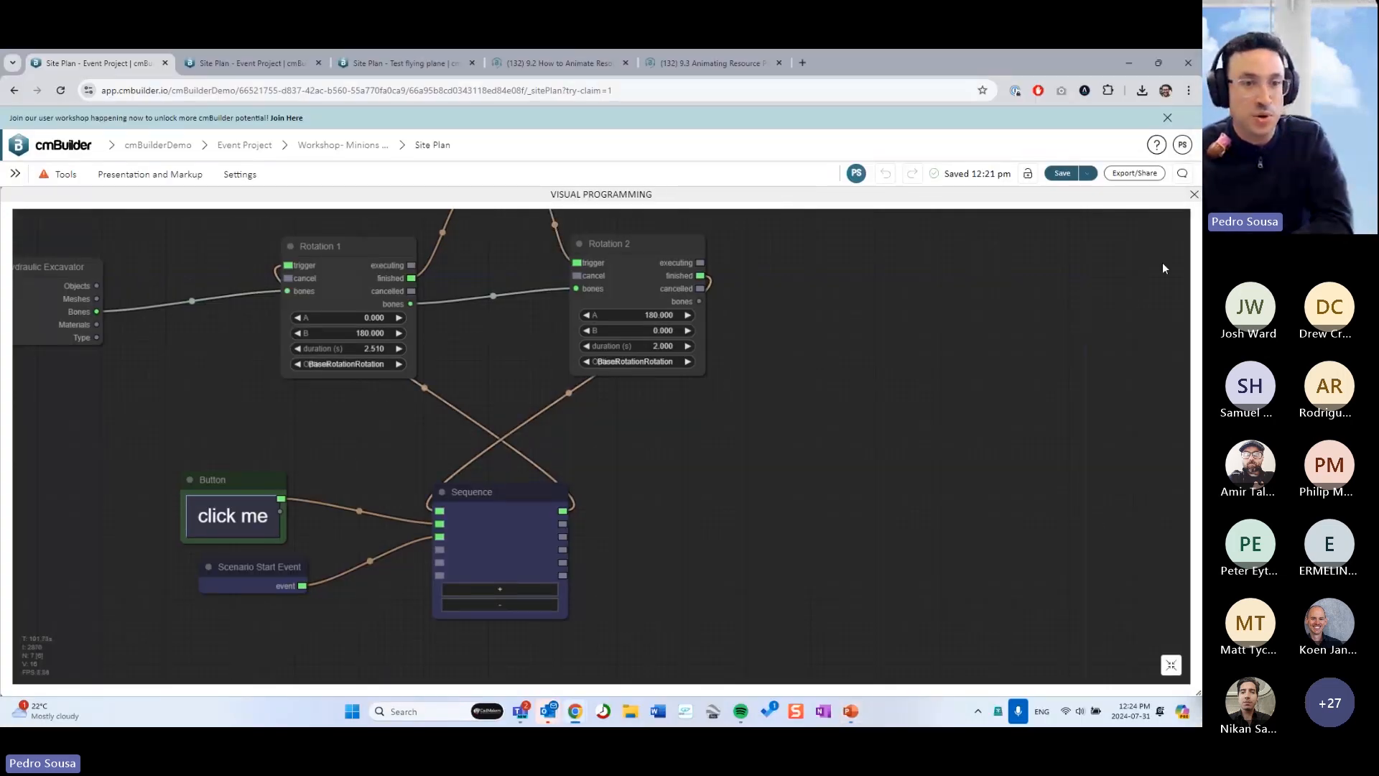
- Close the excavator's visual programming graph, deselect the excavator, and hide the project tree to show the whole site
left_click(1194, 194)
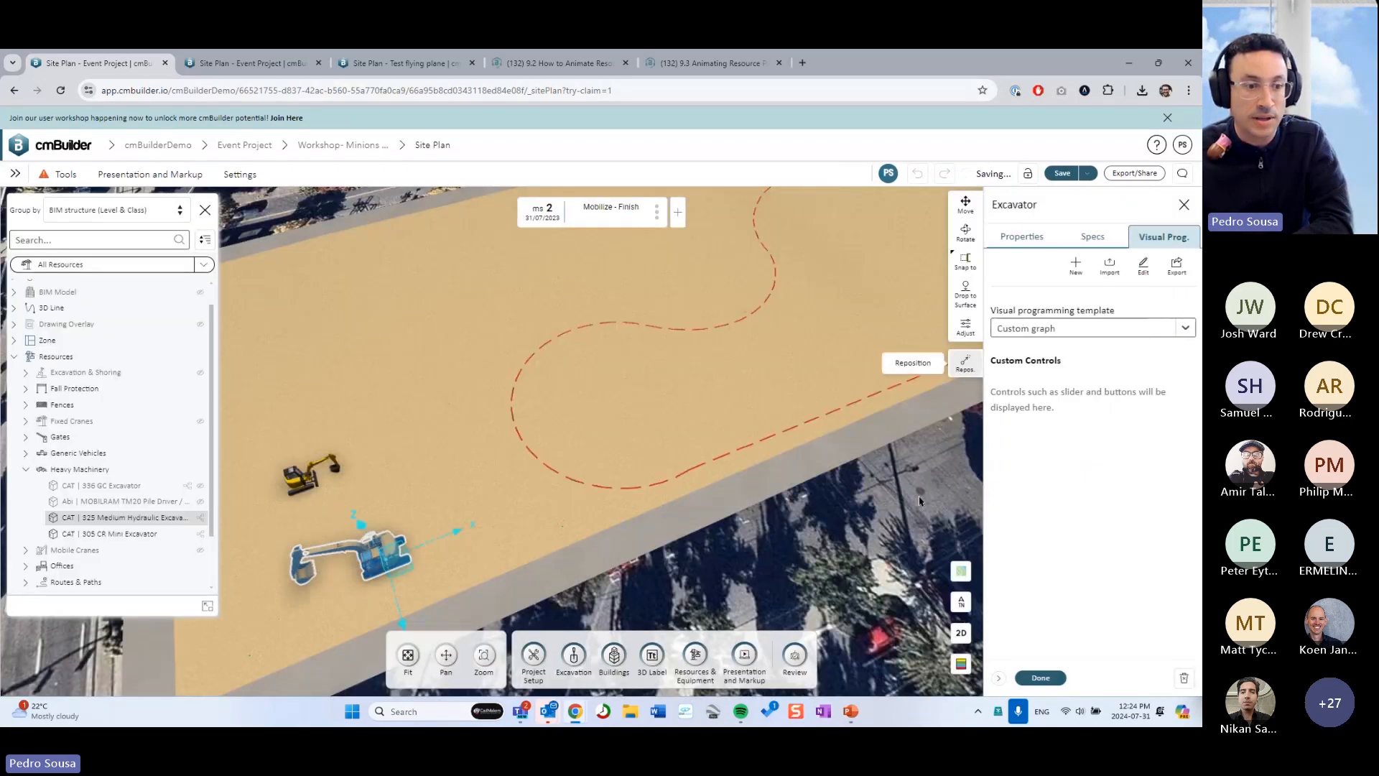
scroll(826, 467, "down", 5)
left_click_drag(837, 567, 782, 529)
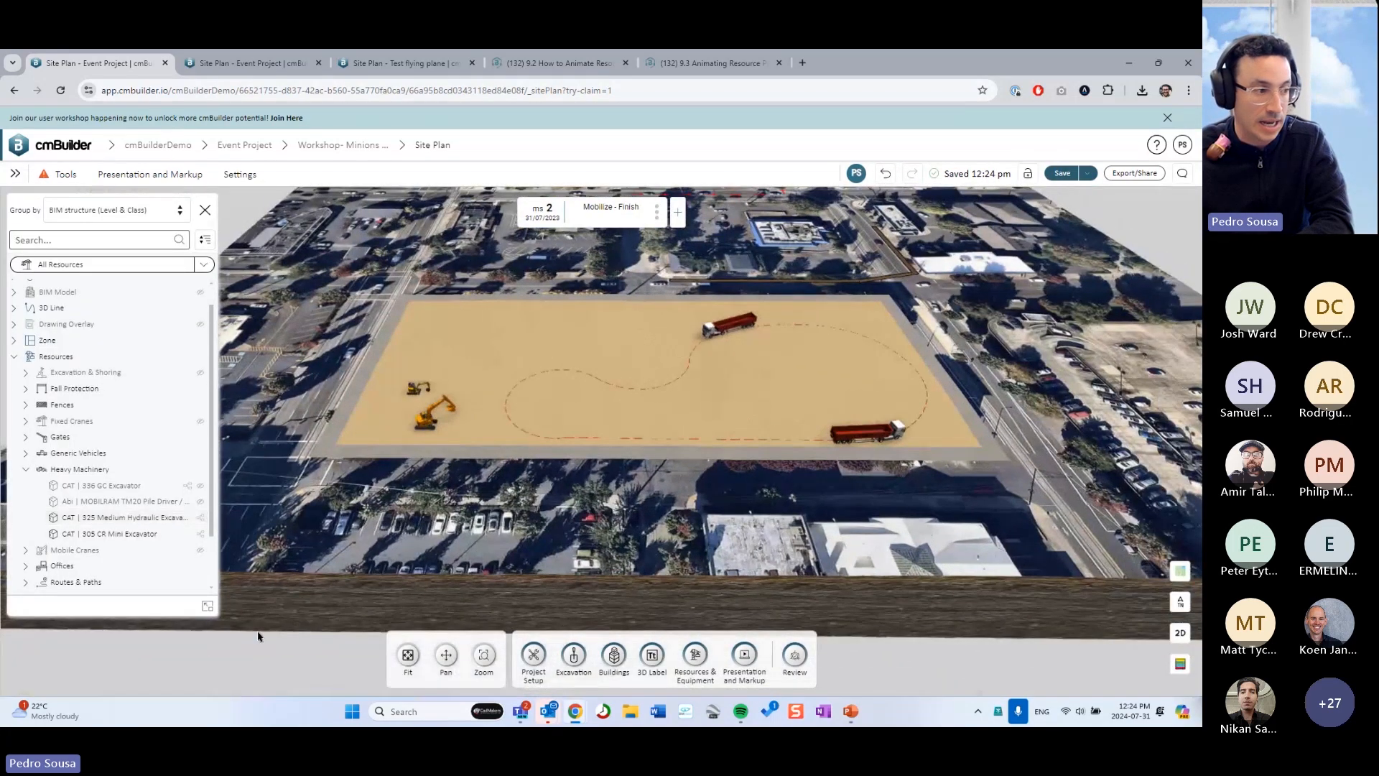
left_click(207, 606)
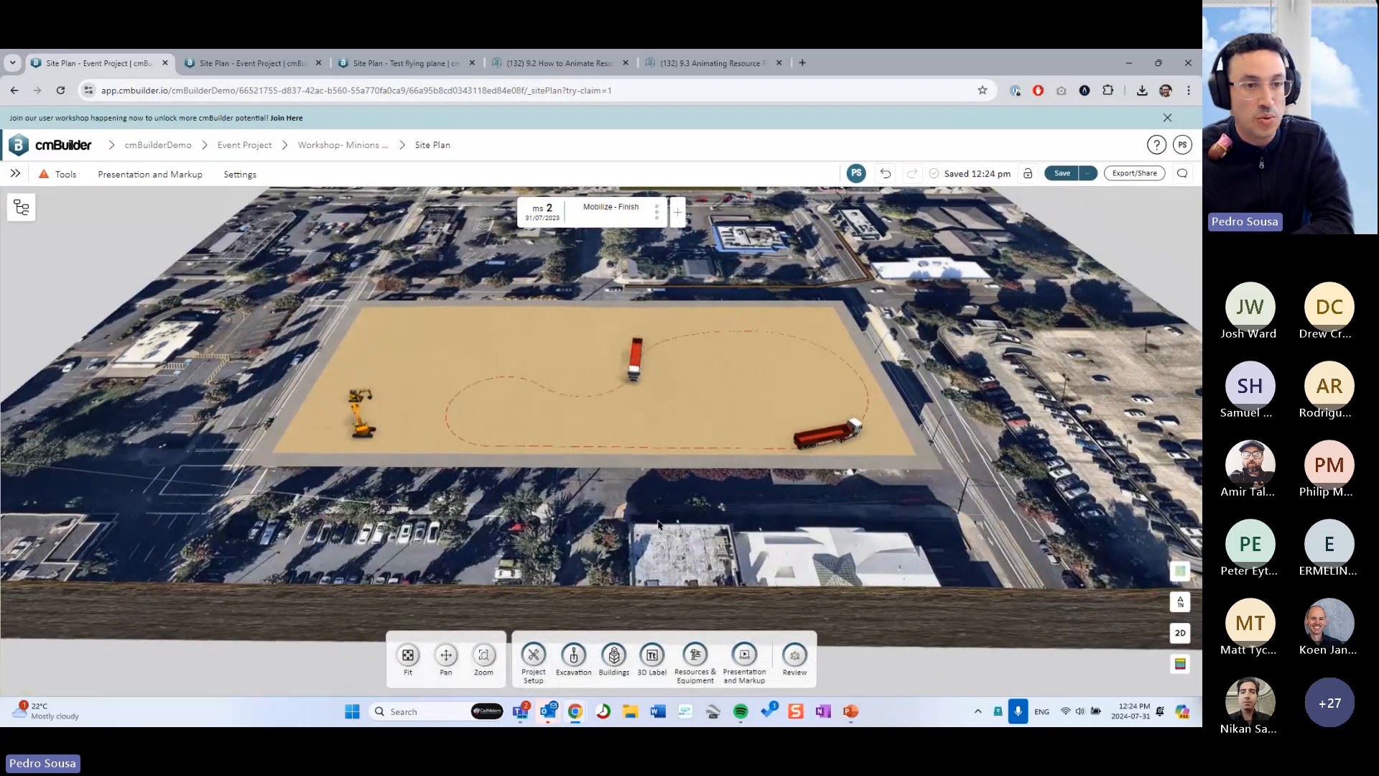
- Open the user guide in Help and expand Site Plan Features to the Resource Animation (Visual Graph) articles
left_click(1158, 153)
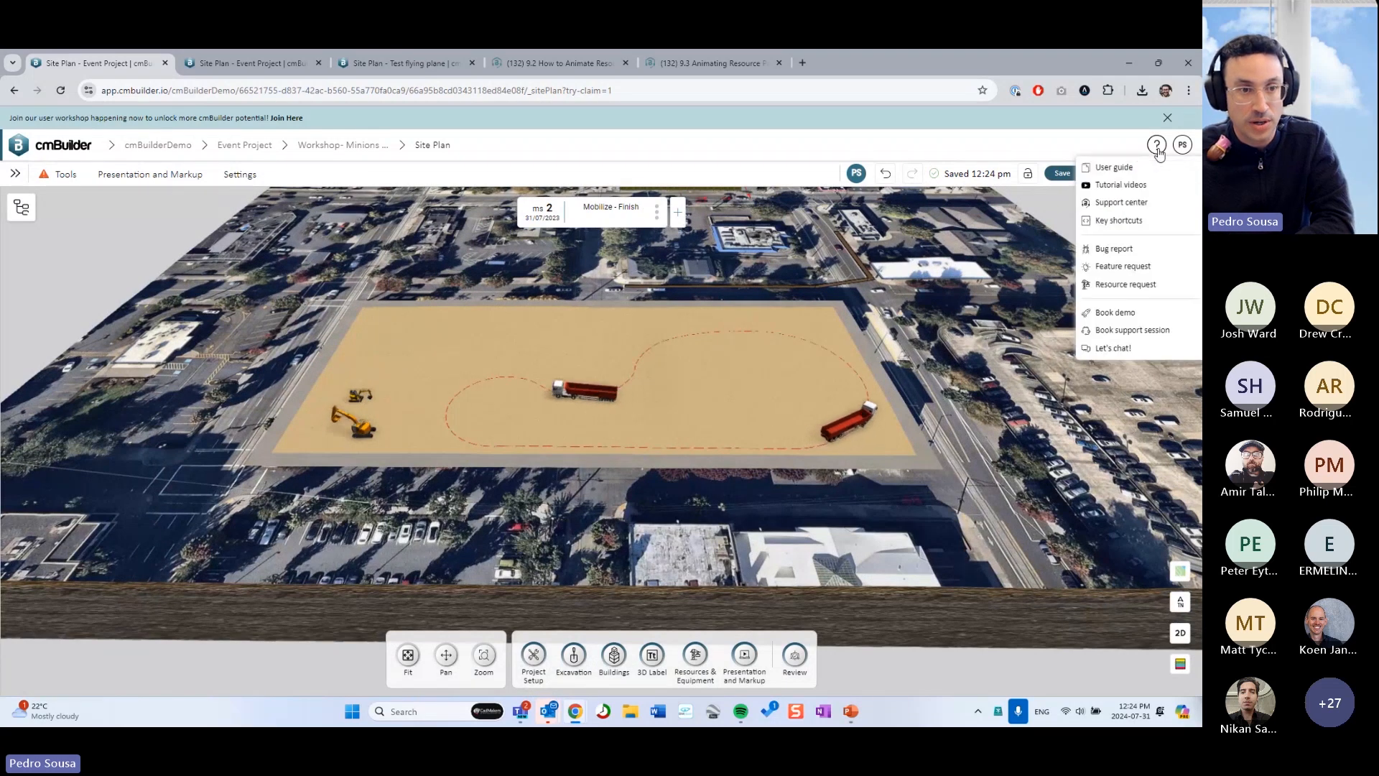
left_click(1128, 173)
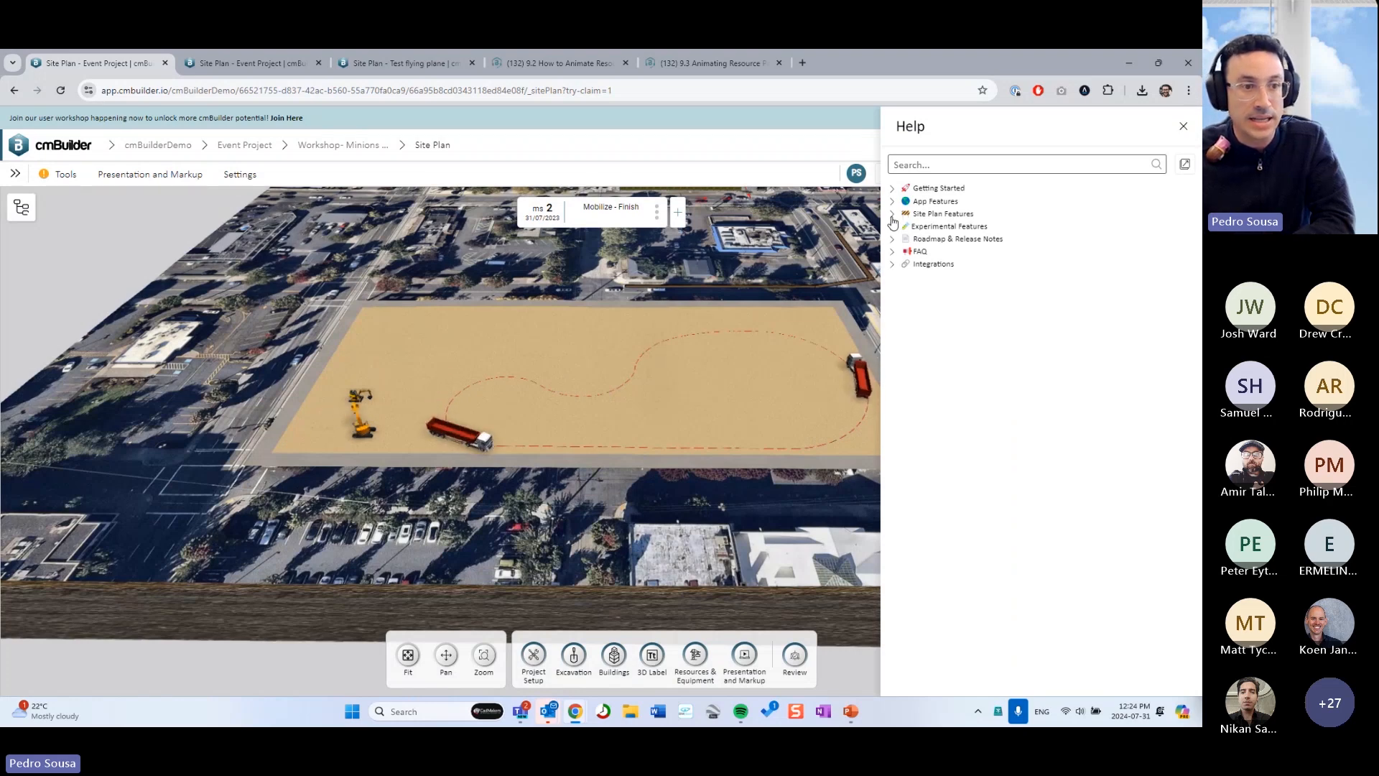
left_click(892, 216)
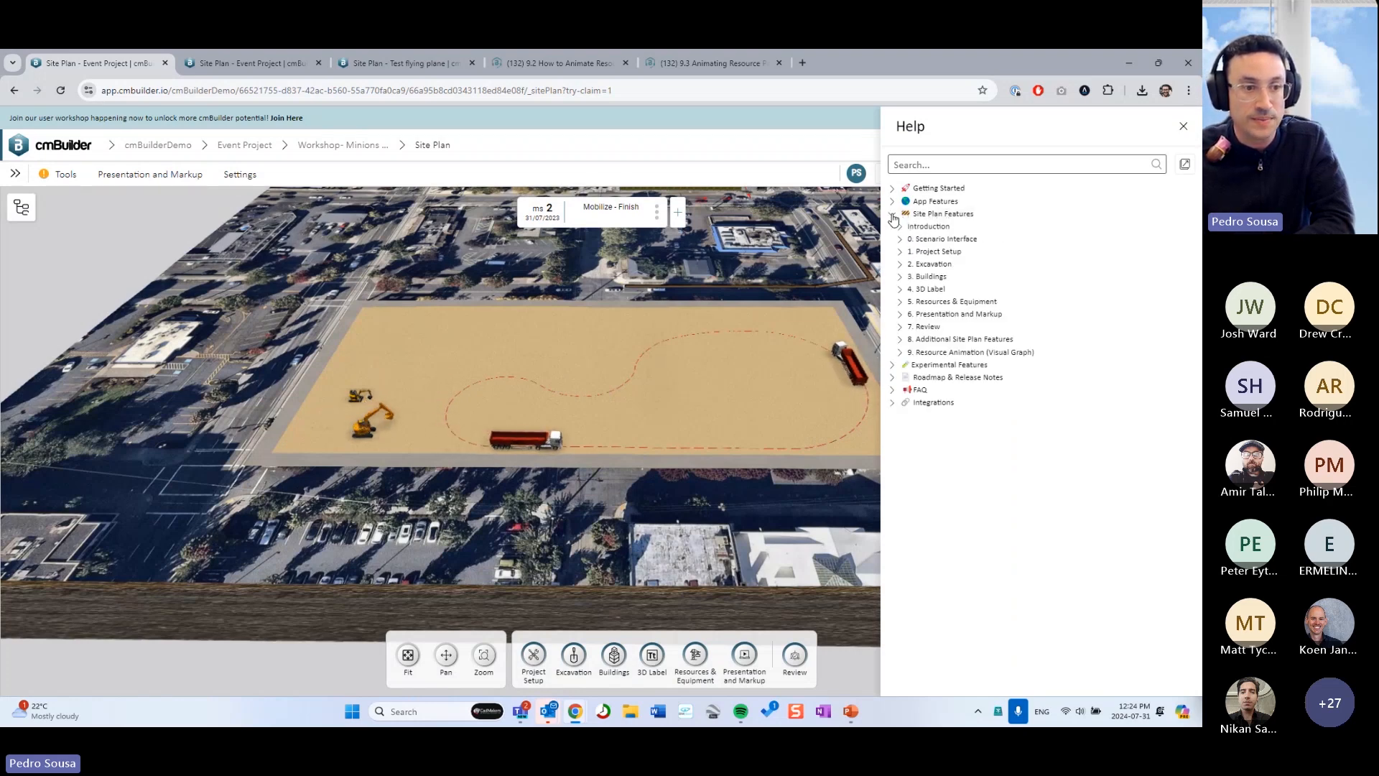
left_click(965, 353)
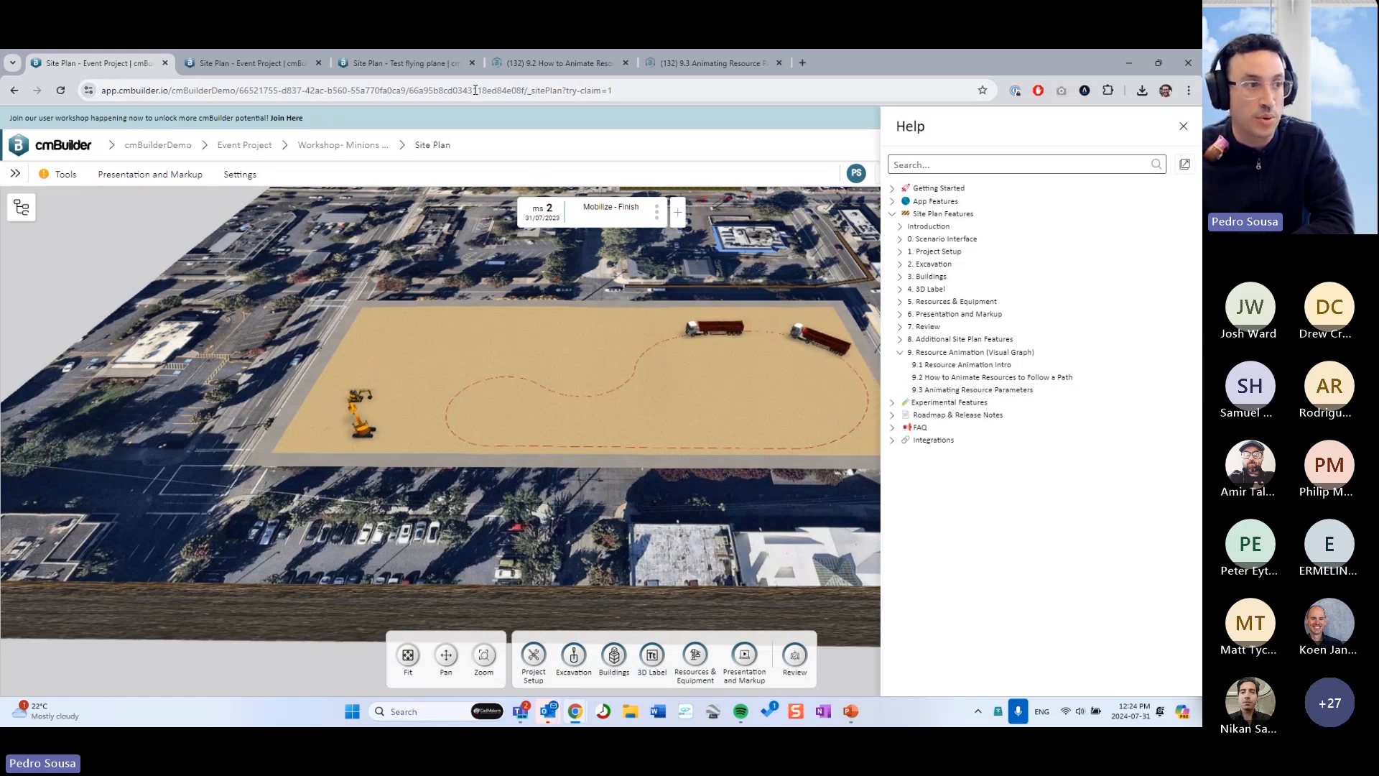
- Glance at the support articles already open, return to the site plan, and open guide article 9.2 in a new browser tab
left_click(550, 63)
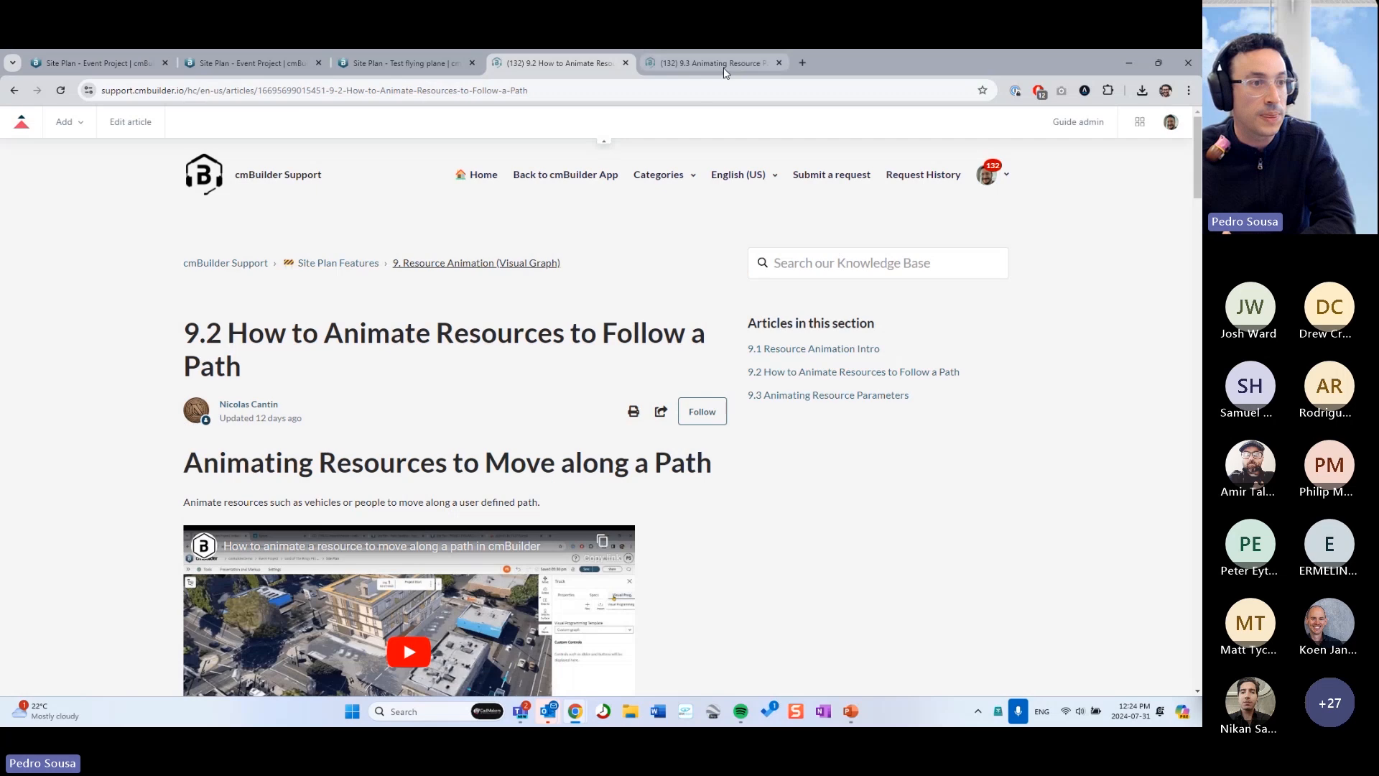
left_click(700, 63)
left_click(525, 63)
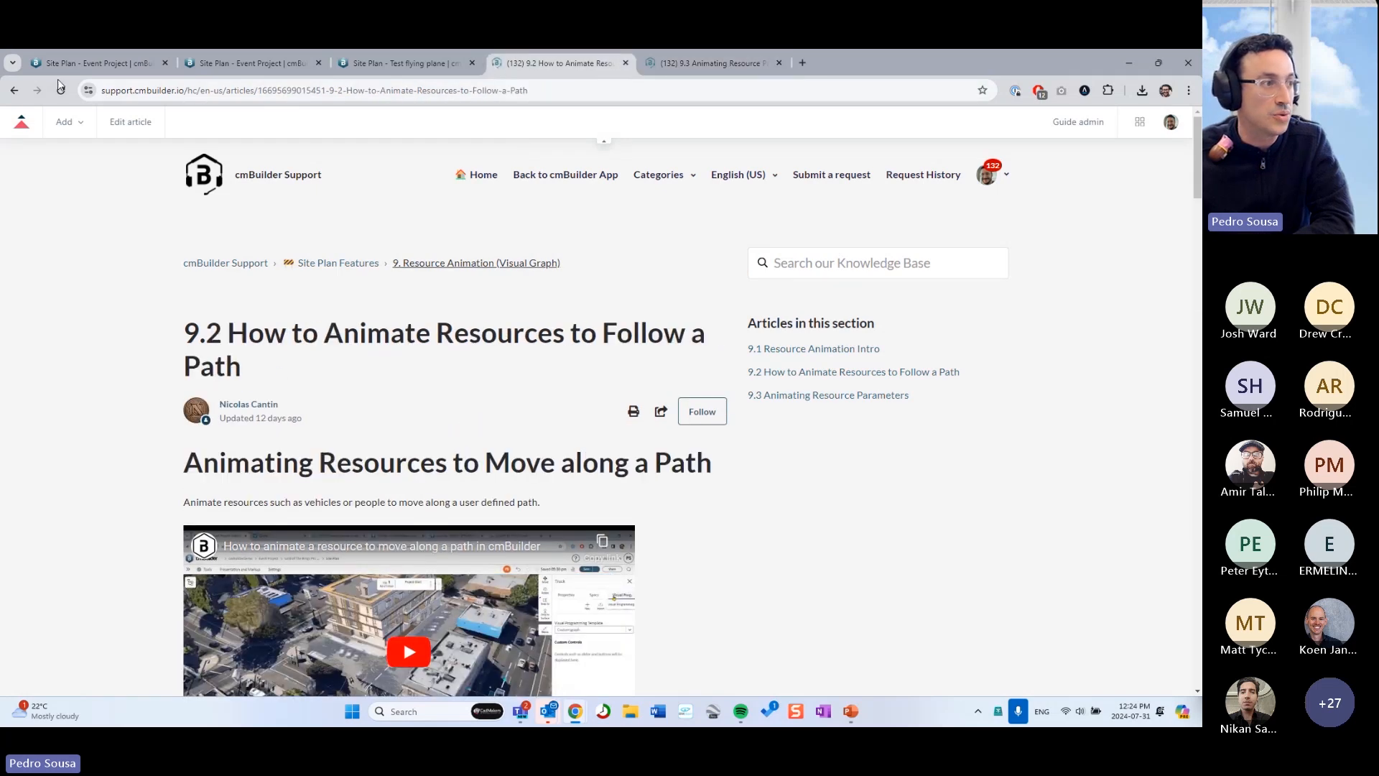
left_click(93, 64)
left_click(959, 377)
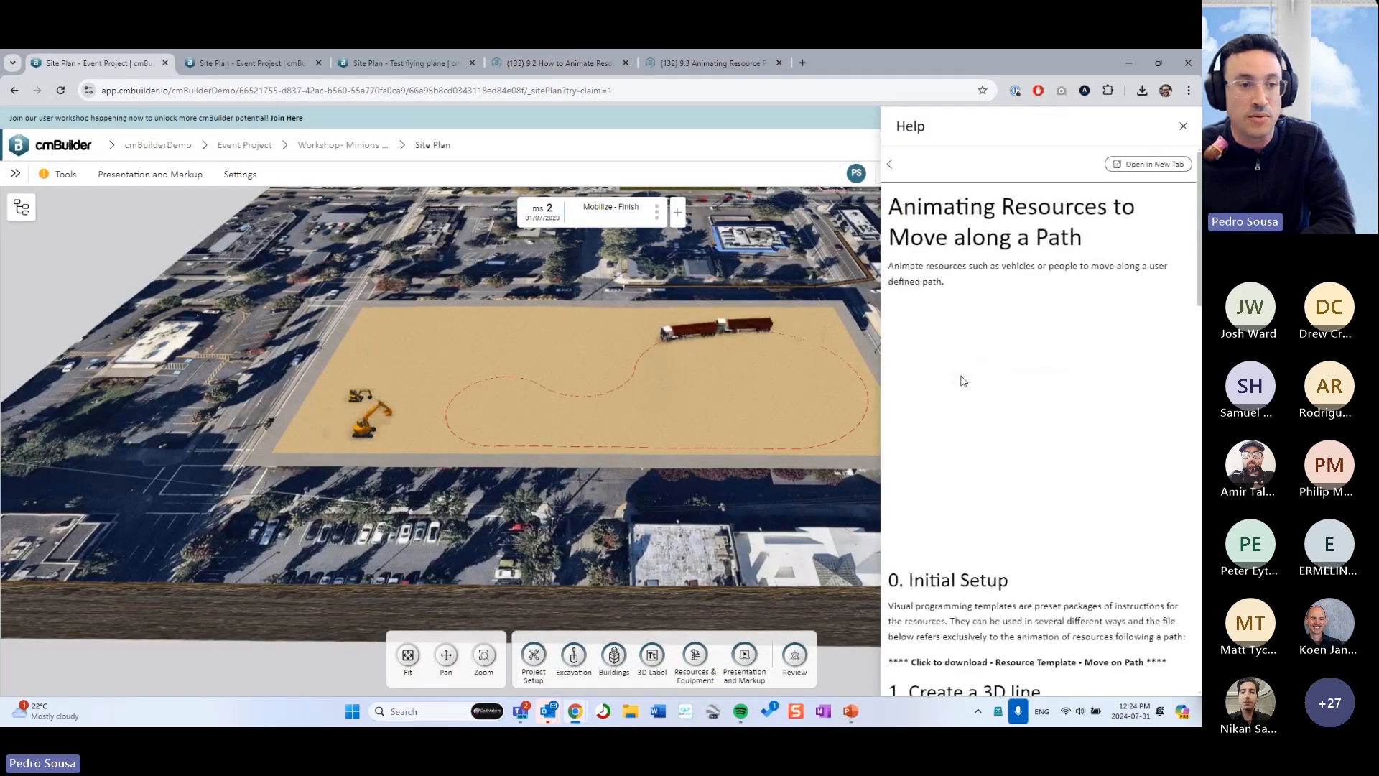
left_click(1146, 165)
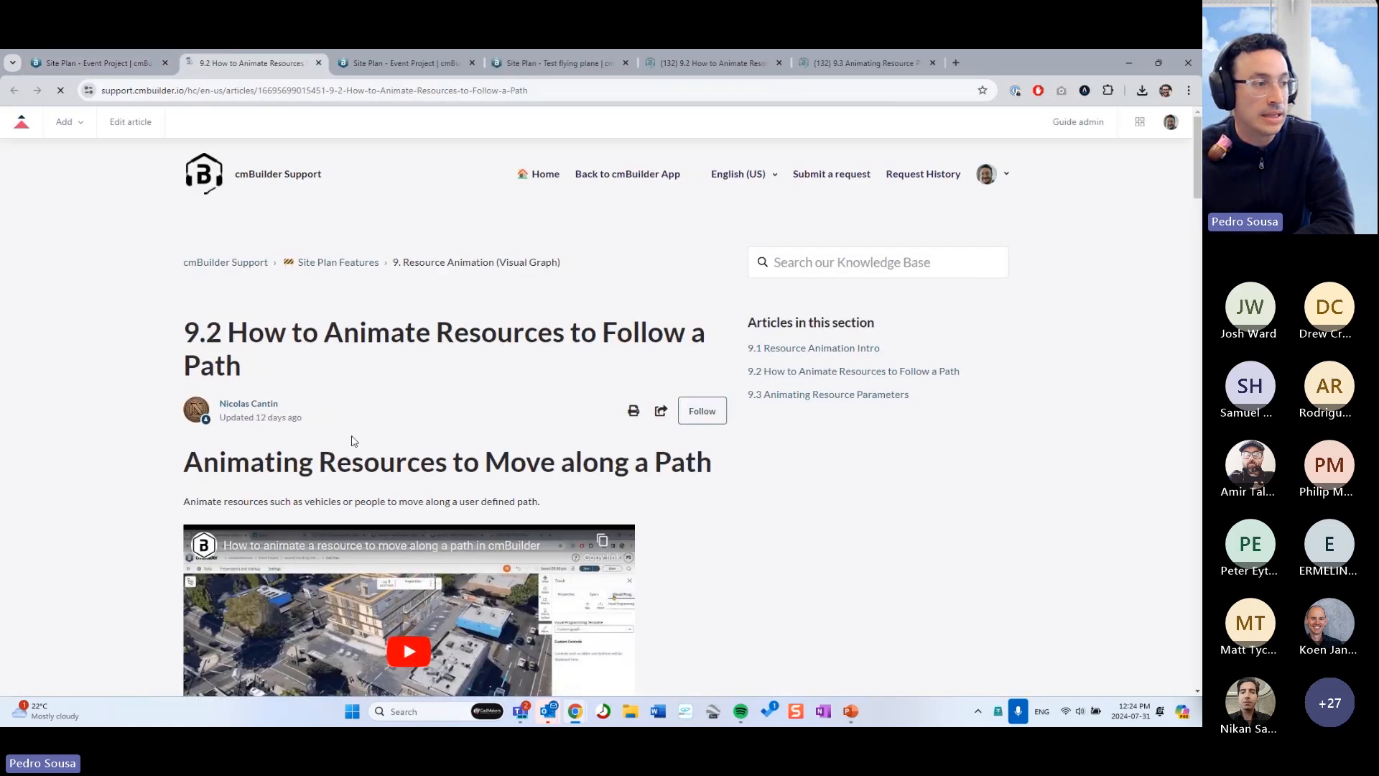
- Read through the article on animating resources along a path, from its video and setup instructions down to the Templates list
scroll(141, 345, "down", 3)
scroll(141, 344, "down", 2)
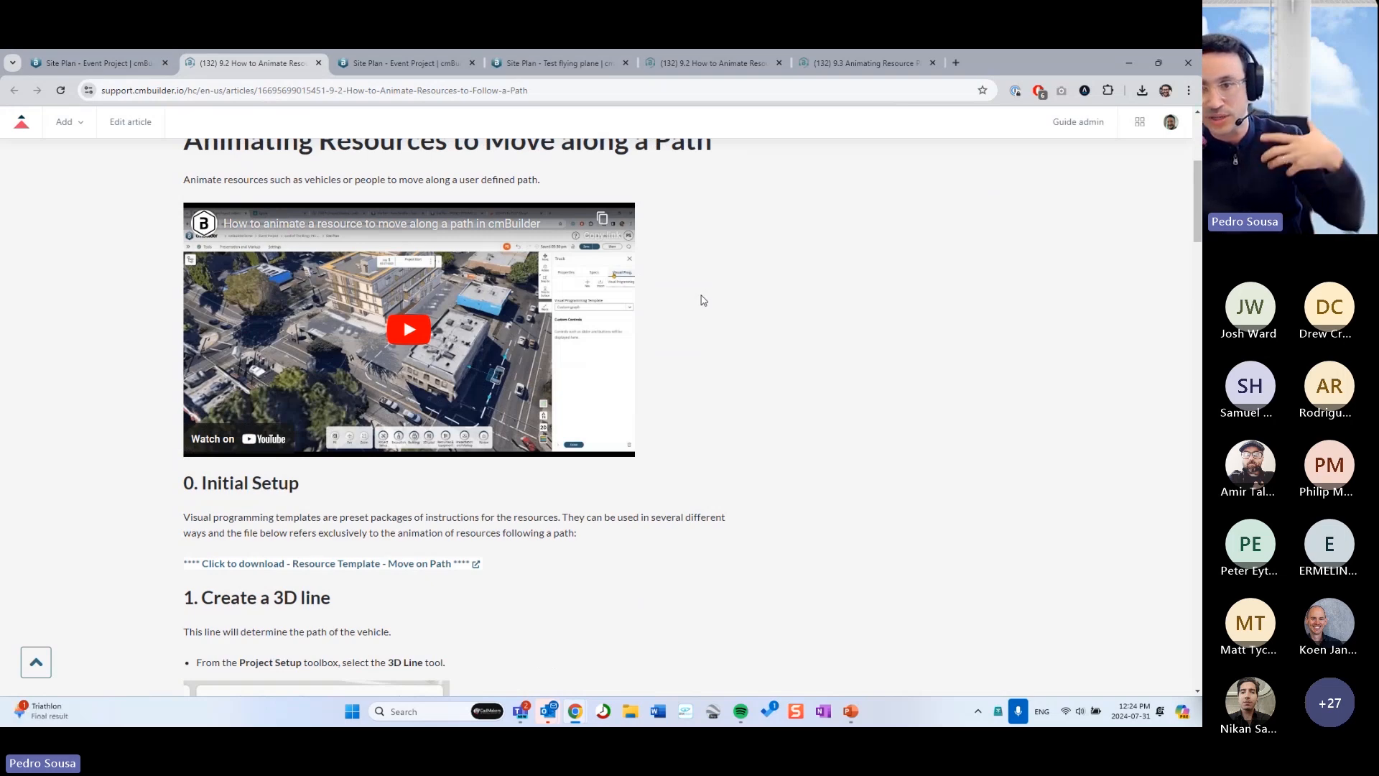
scroll(702, 305, "up", 1)
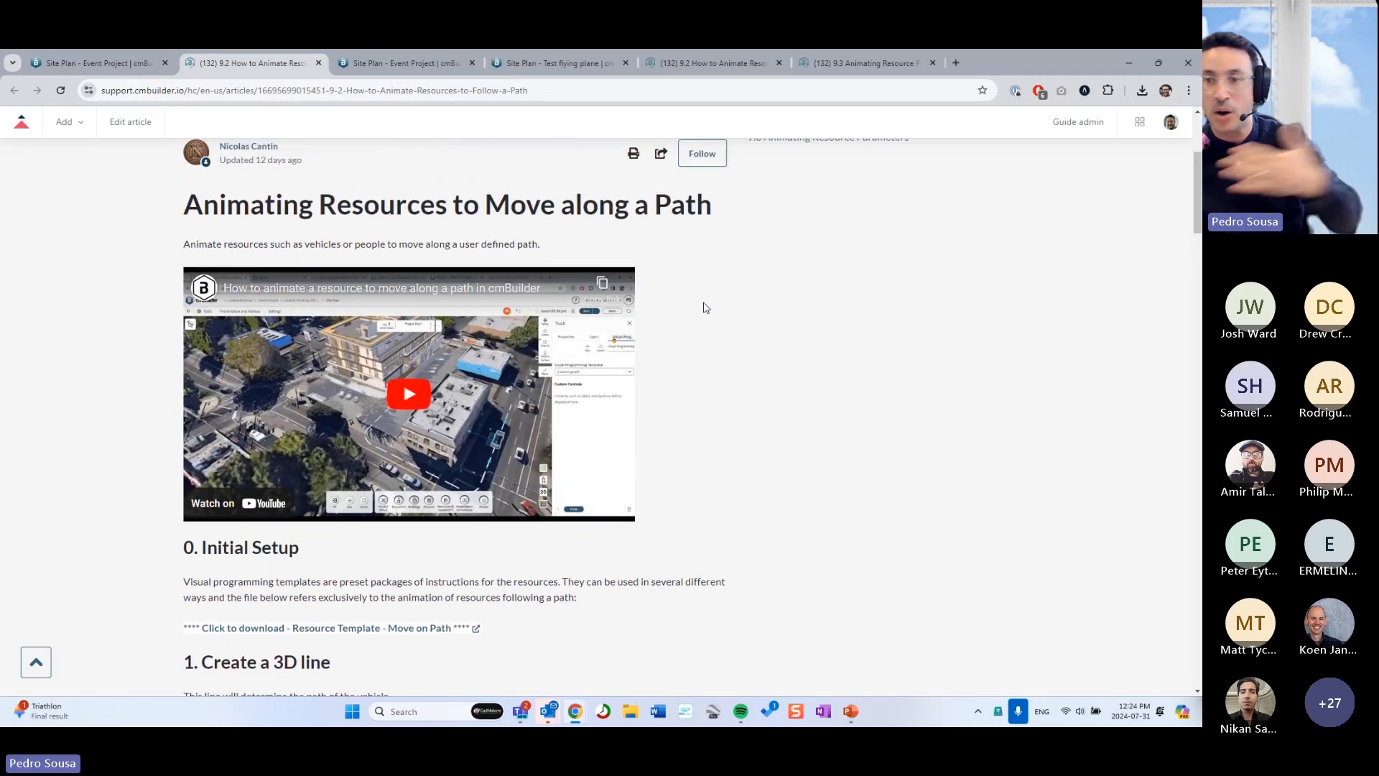
scroll(706, 308, "down", 1)
scroll(705, 308, "down", 5)
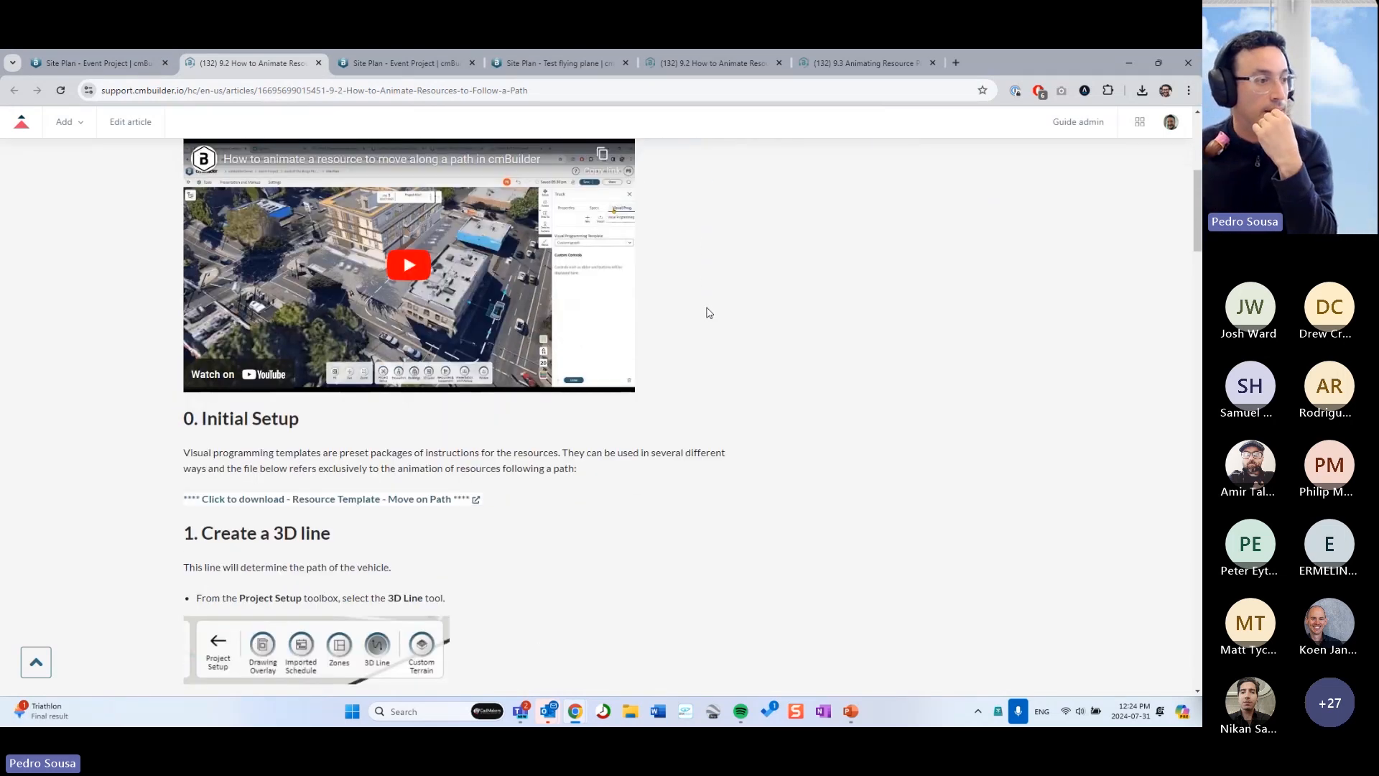
scroll(387, 309, "down", 1)
scroll(395, 302, "up", 4)
scroll(421, 323, "down", 5)
scroll(420, 326, "down", 6)
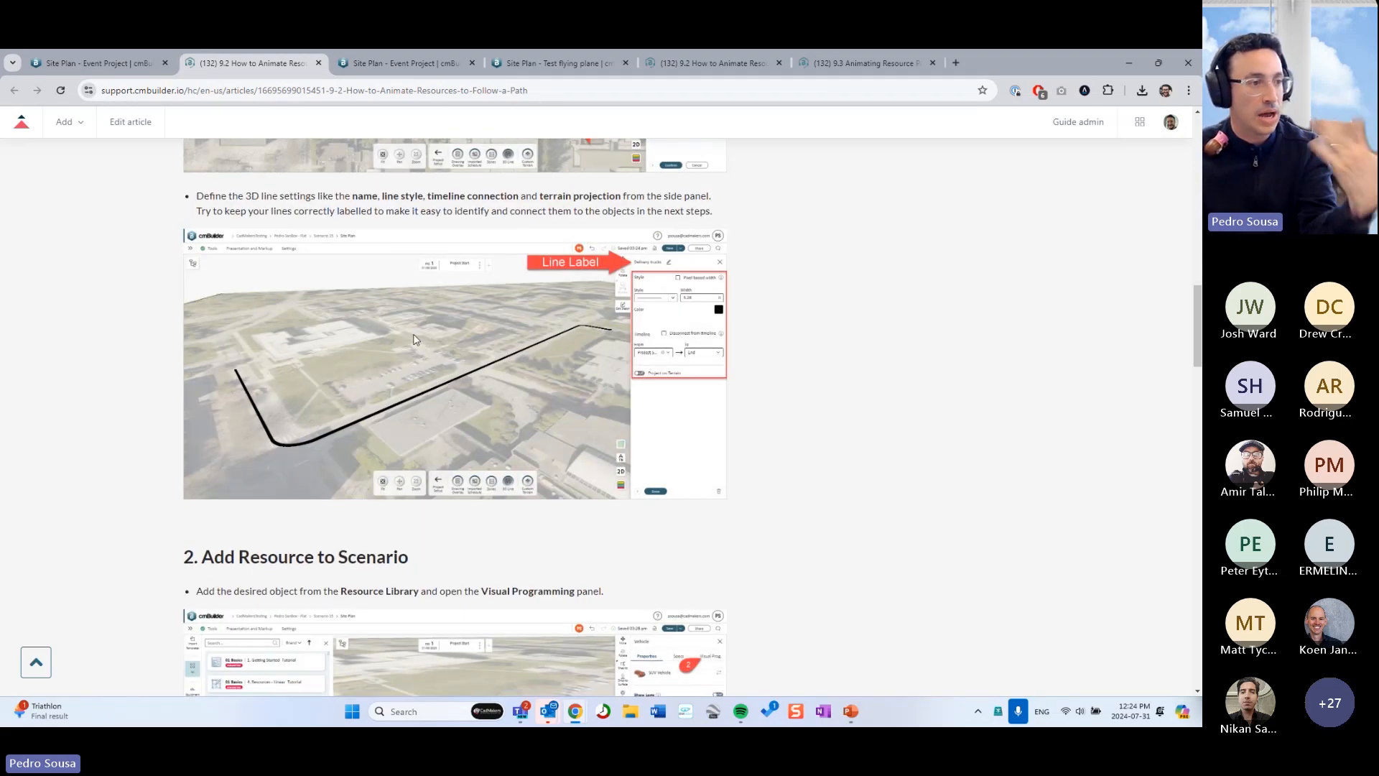
scroll(420, 339, "down", 15)
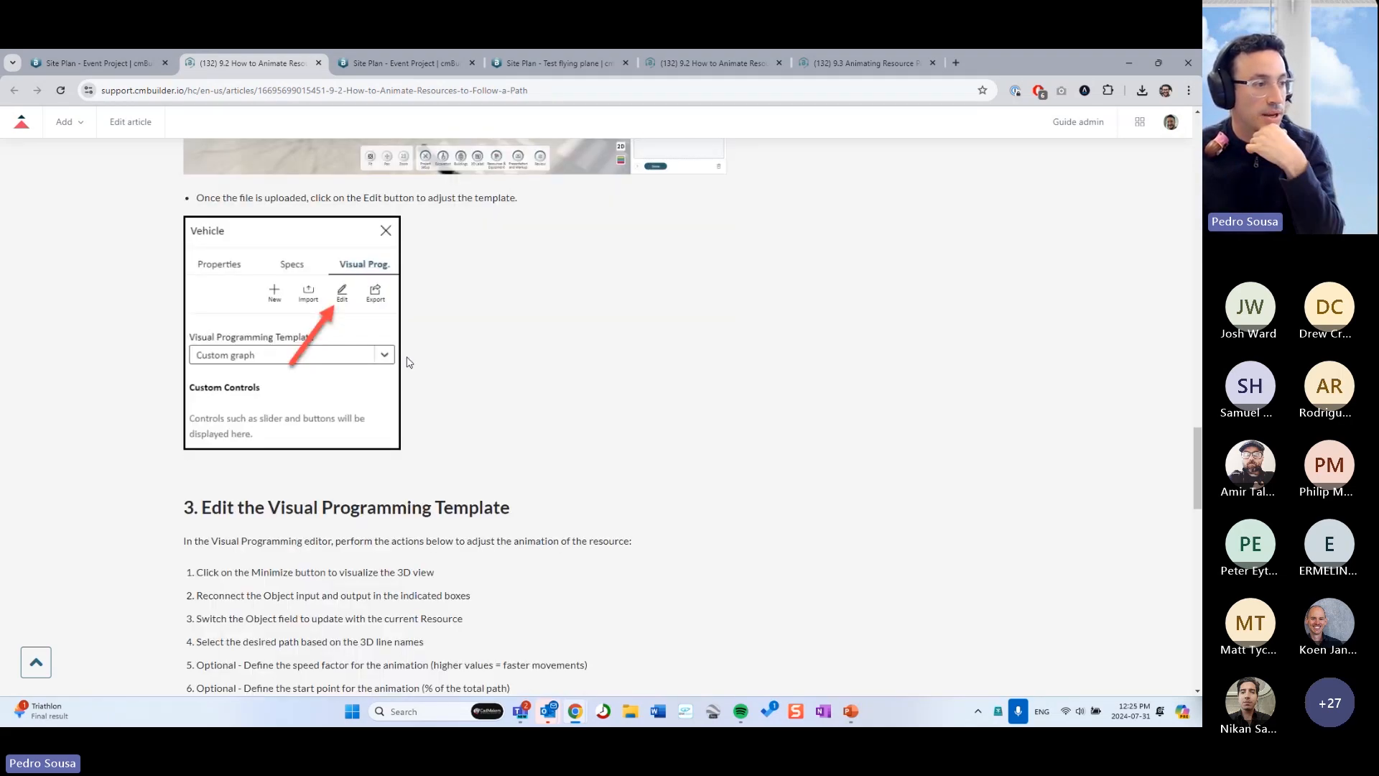
scroll(452, 363, "down", 12)
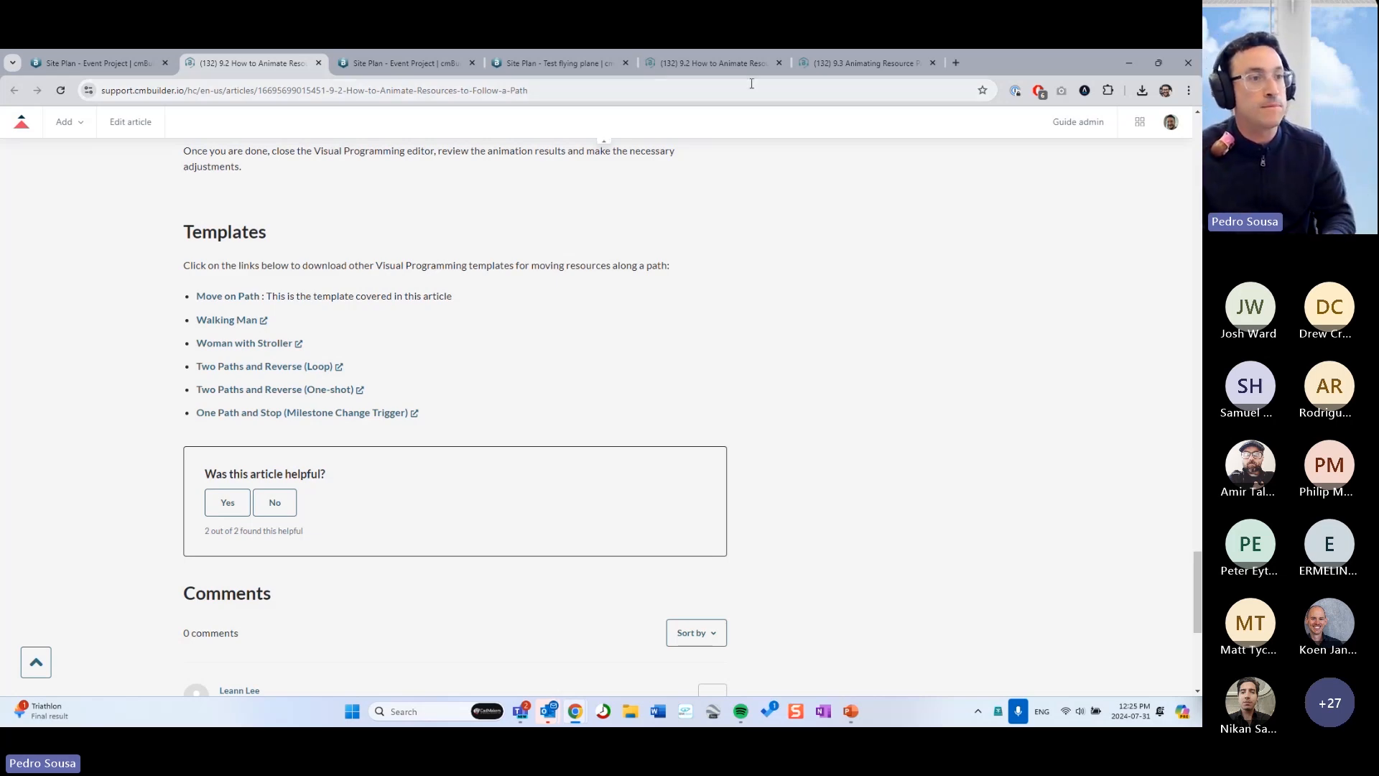
- Switch to the 9.3 Animating Resource Parameters article, close the duplicate 9.2 article, and examine the list of downloadable templates
left_click(858, 63)
left_click(318, 62)
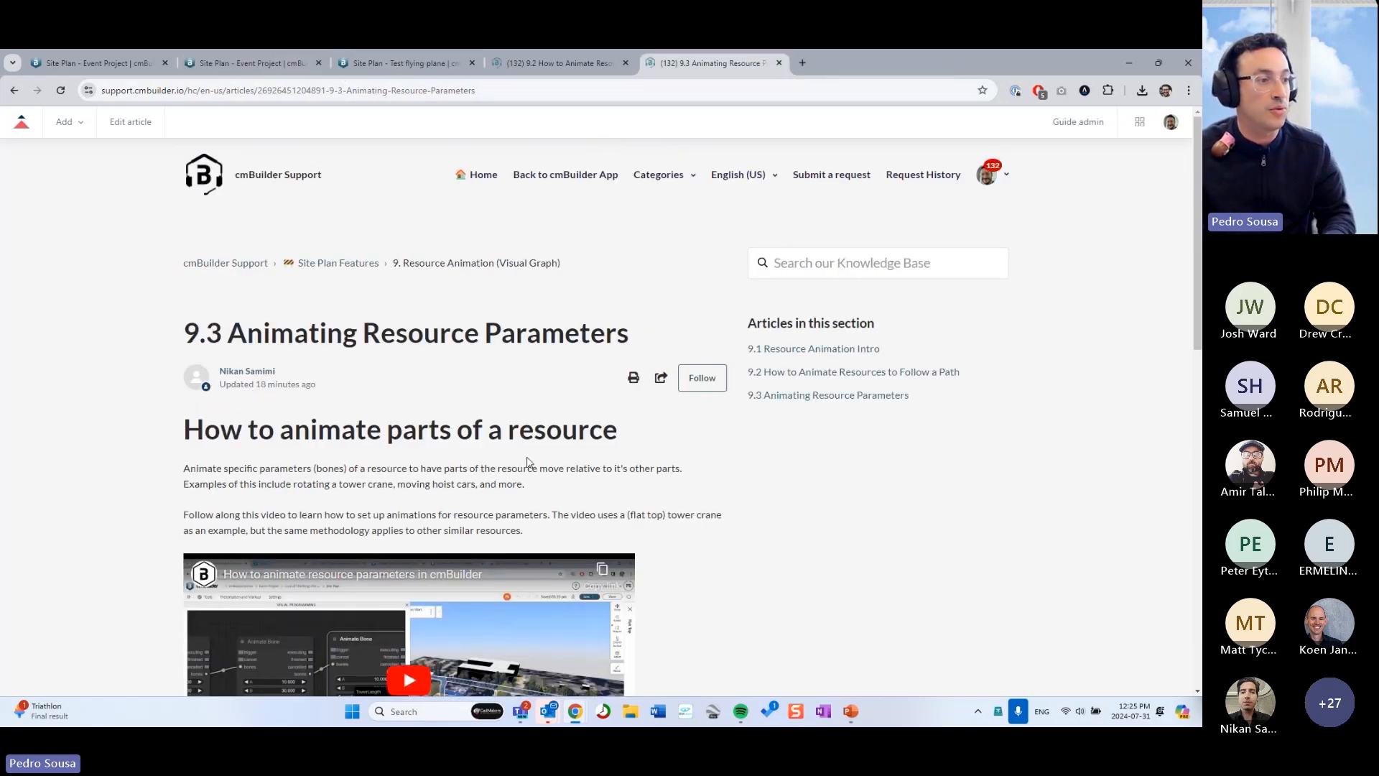
scroll(531, 482, "down", 5)
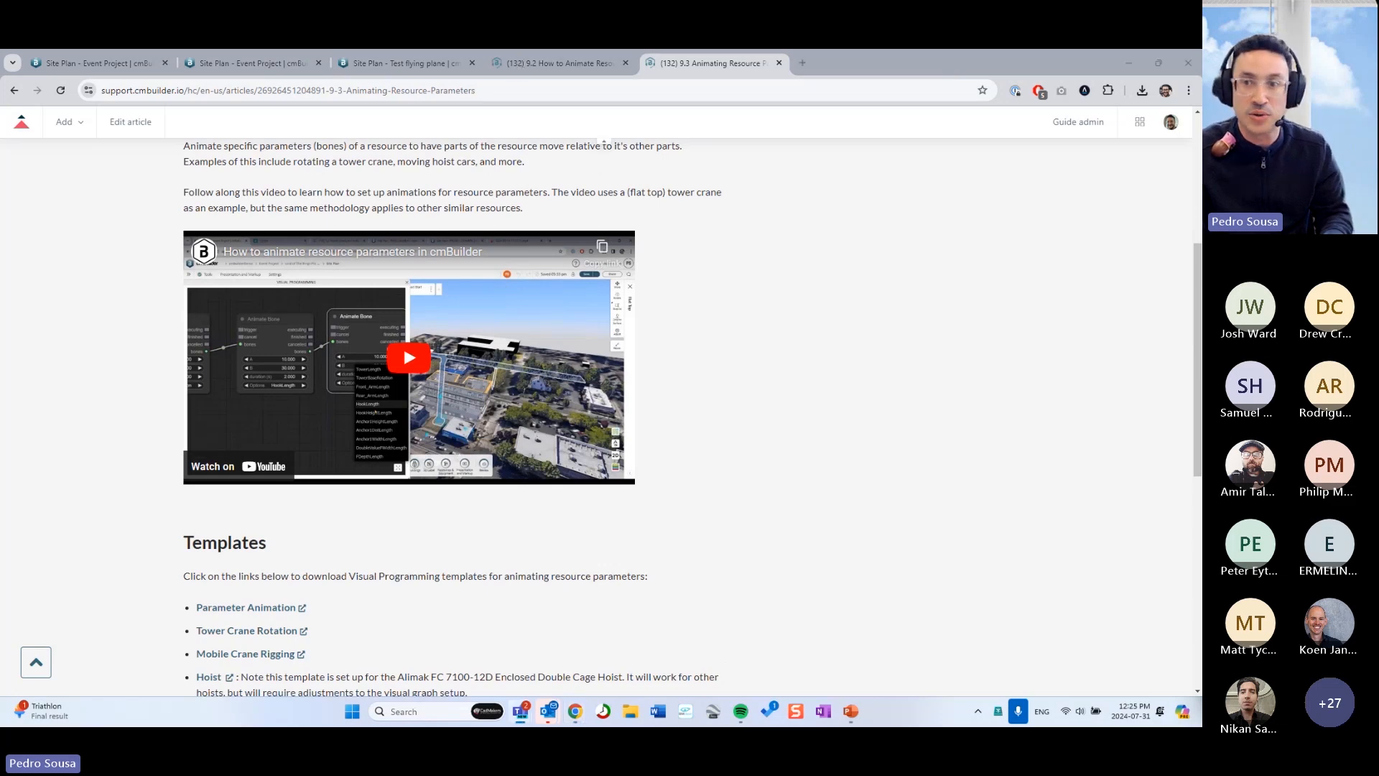
scroll(675, 440, "down", 2)
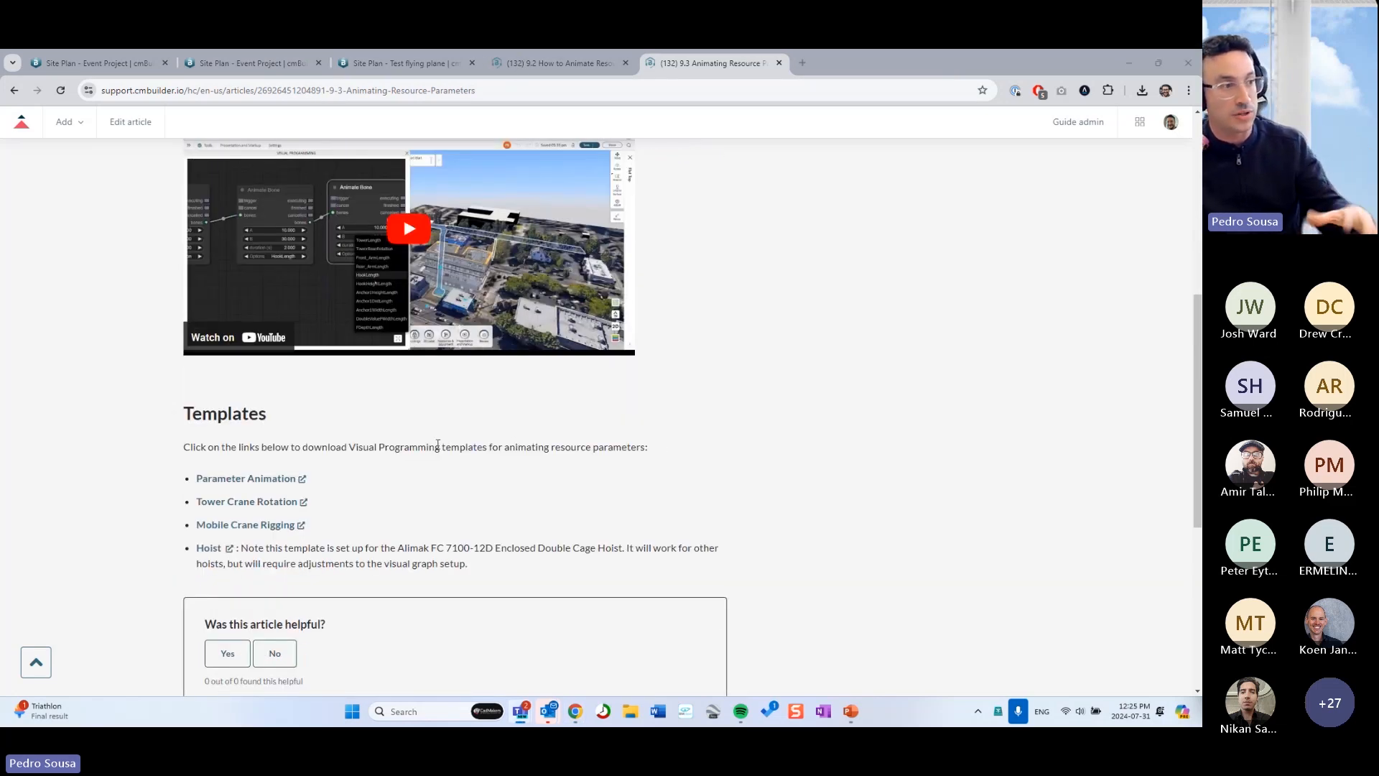
left_click(122, 64)
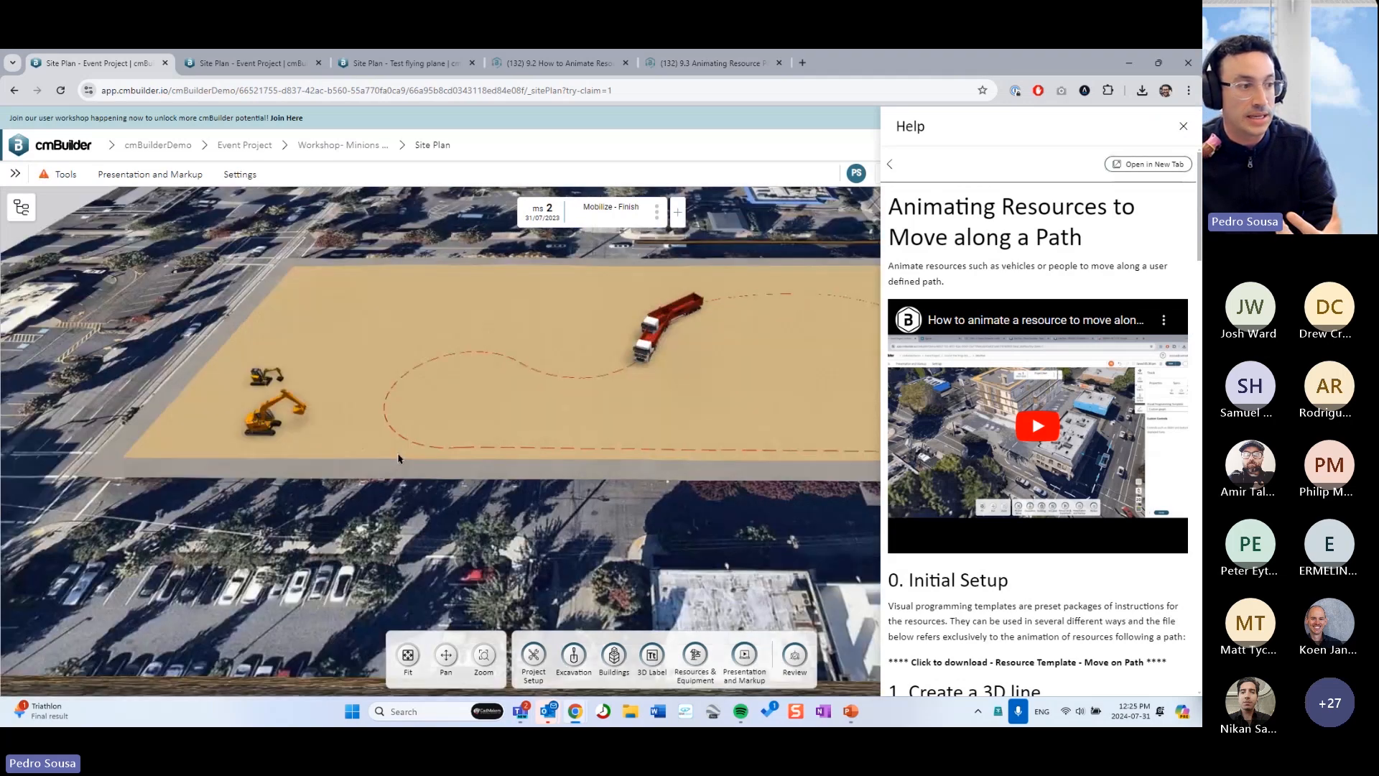
left_click(683, 64)
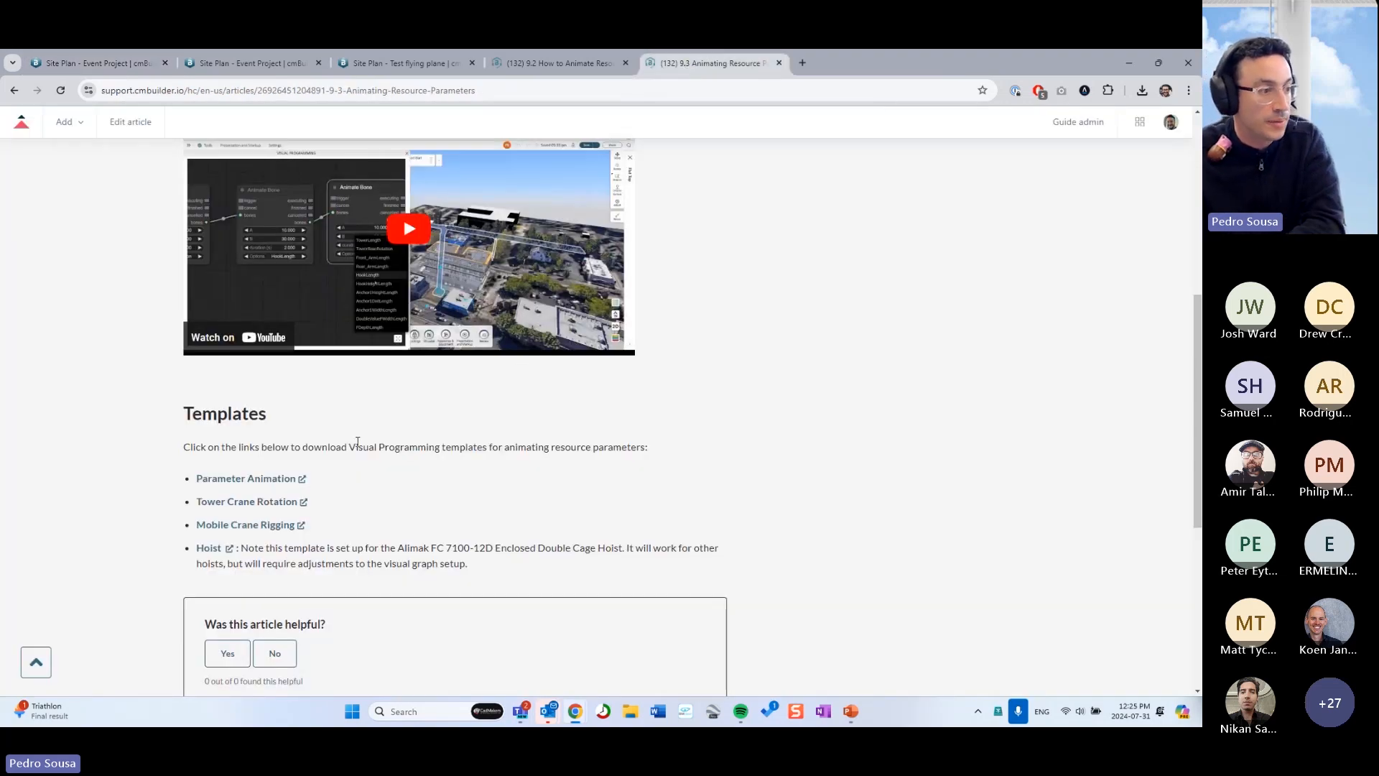
- Open the Parameter Animation template link, look through its JSON contents, and download the file
left_click(245, 479)
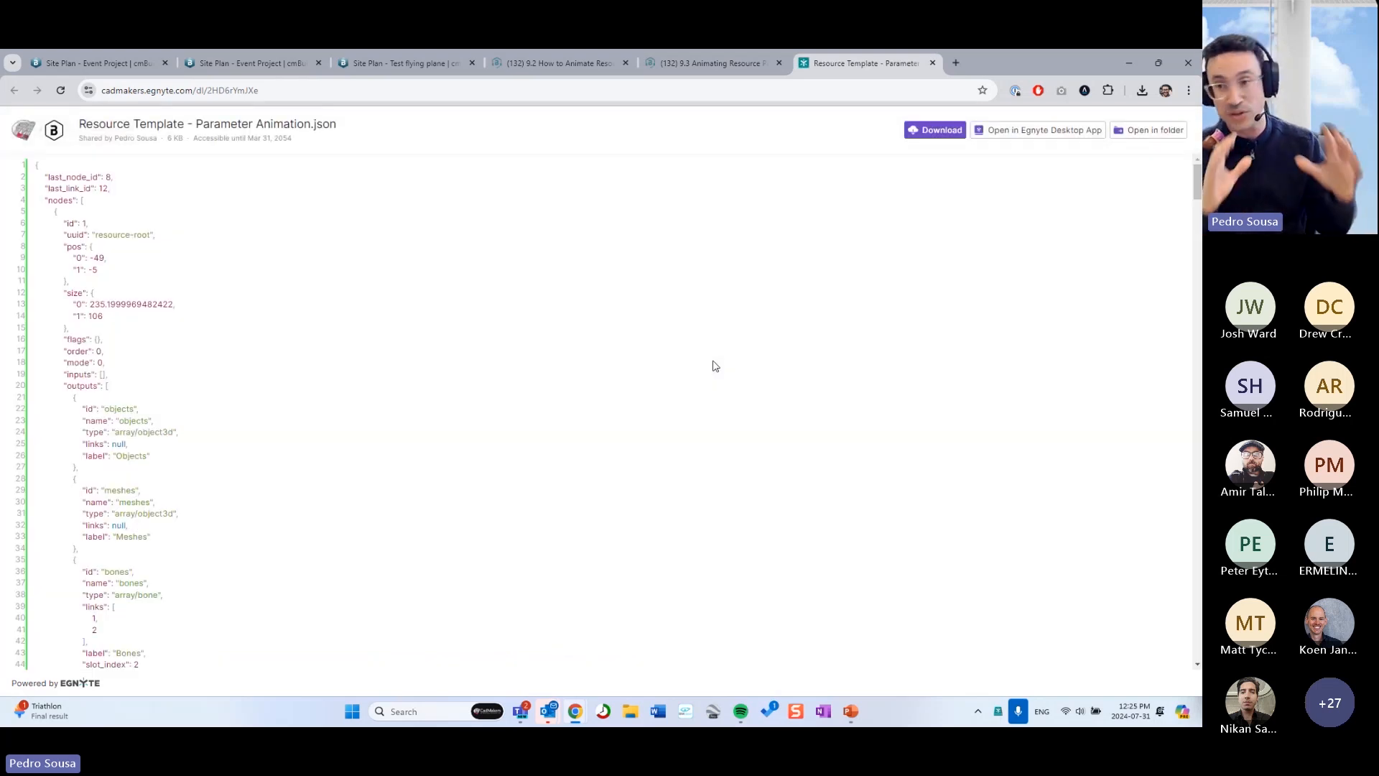
scroll(97, 241, "down", 15)
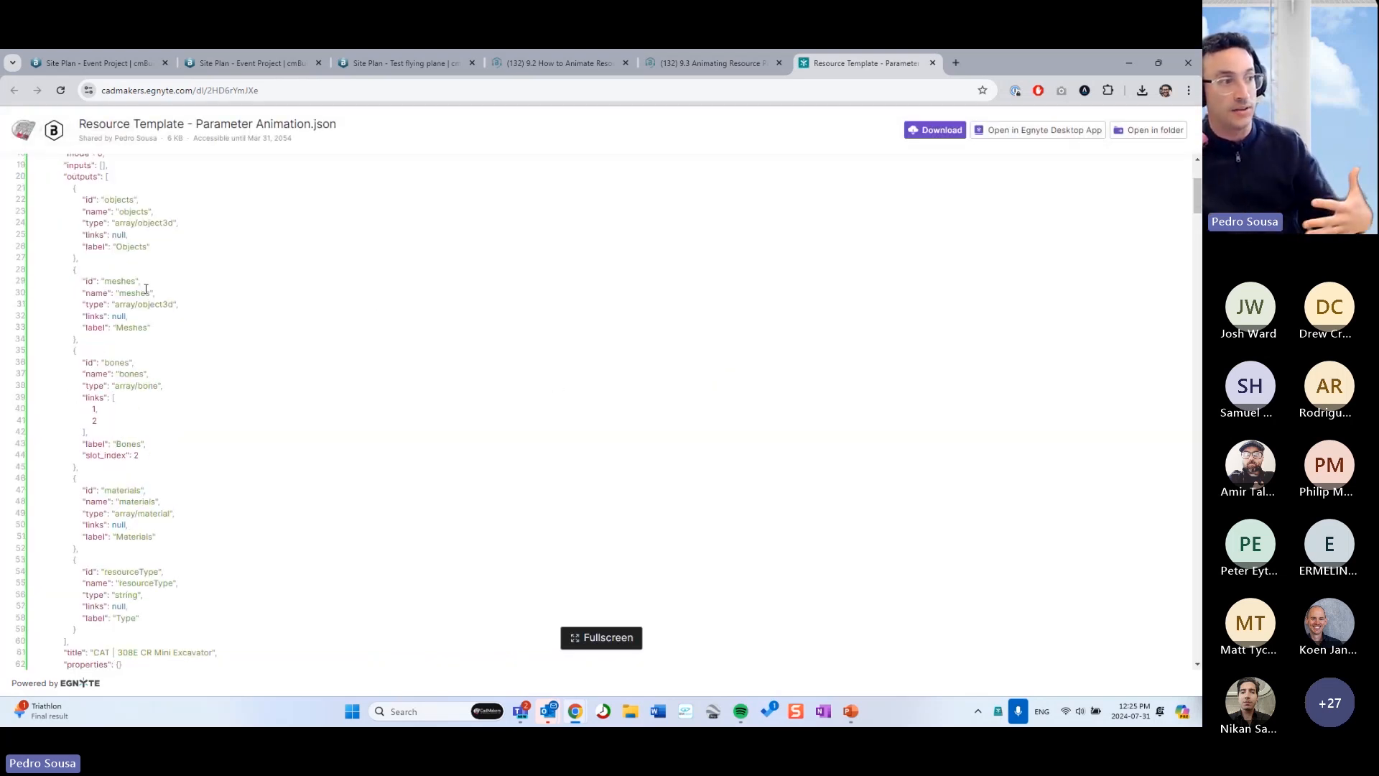
scroll(219, 362, "down", 20)
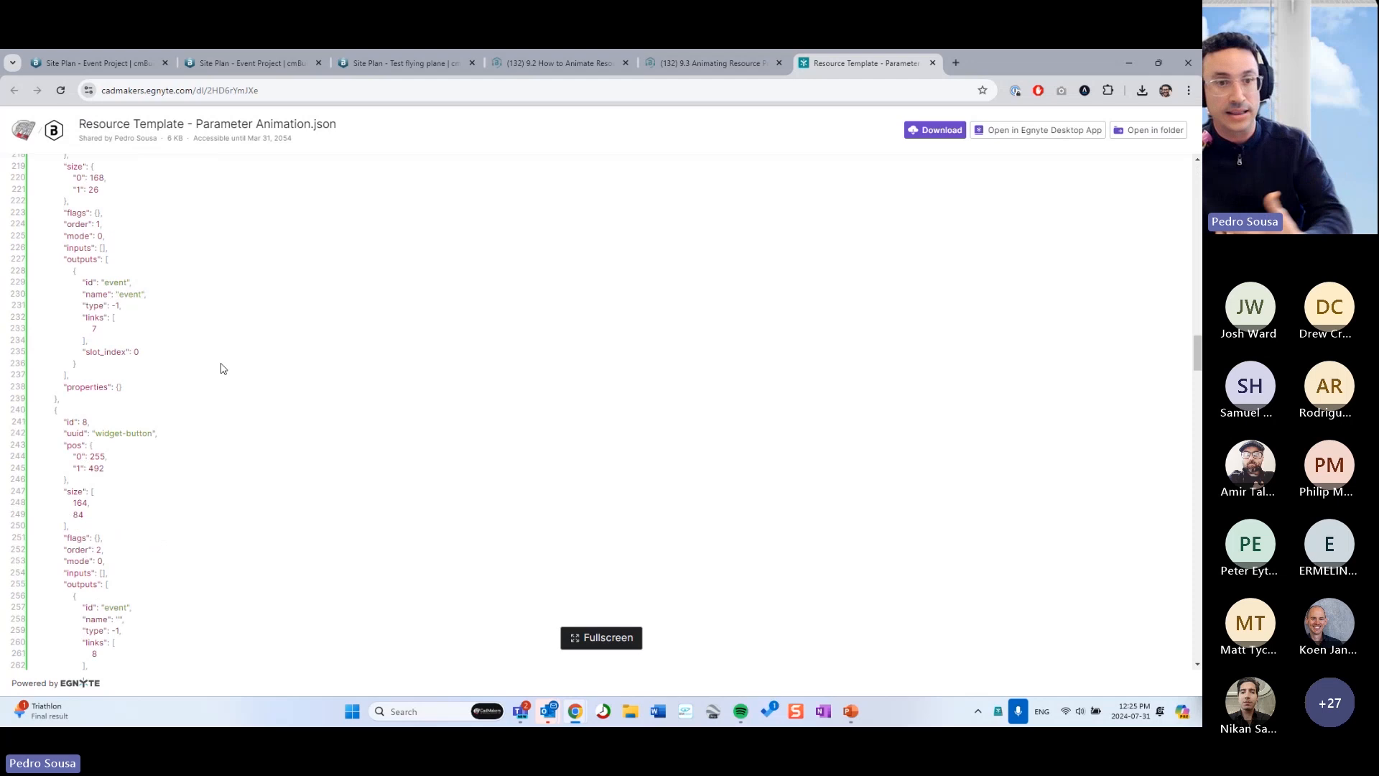
scroll(171, 296, "up", 20)
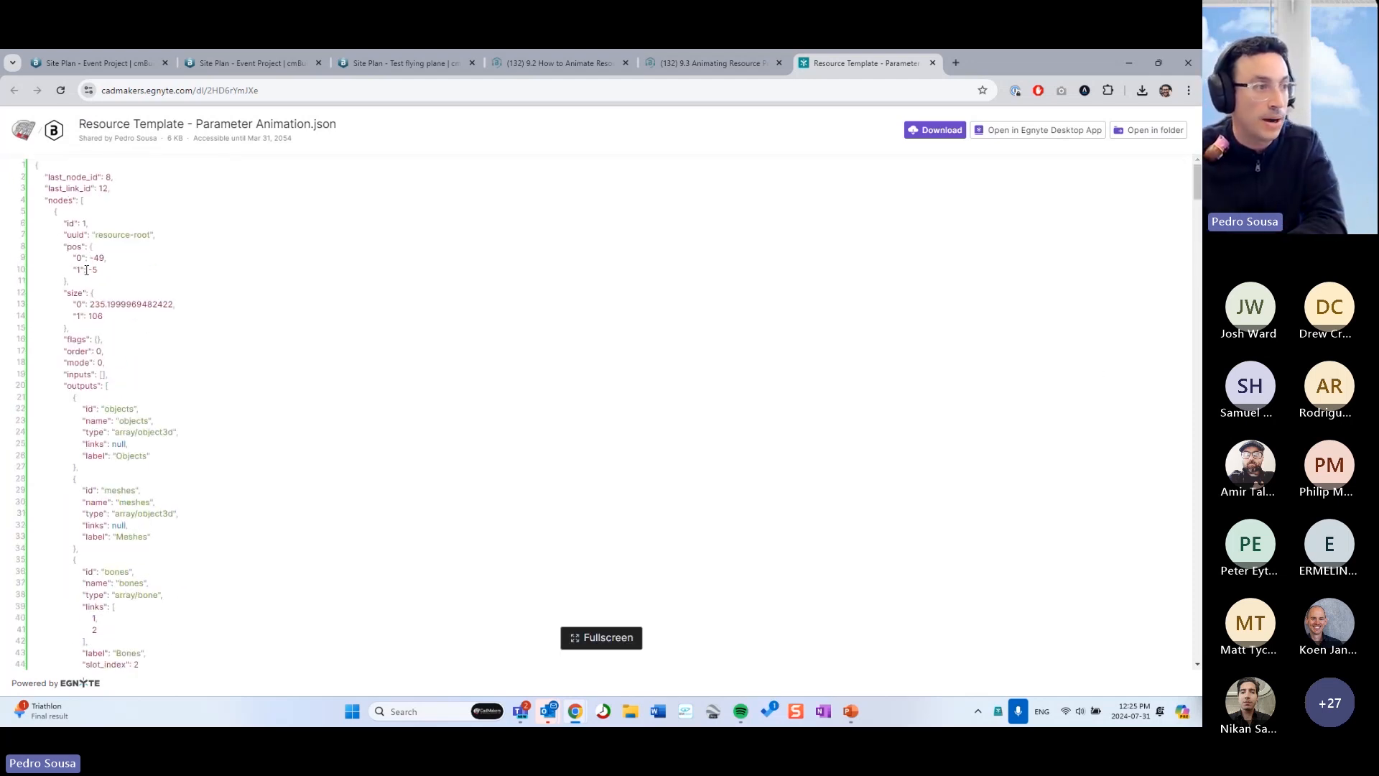
left_click(931, 133)
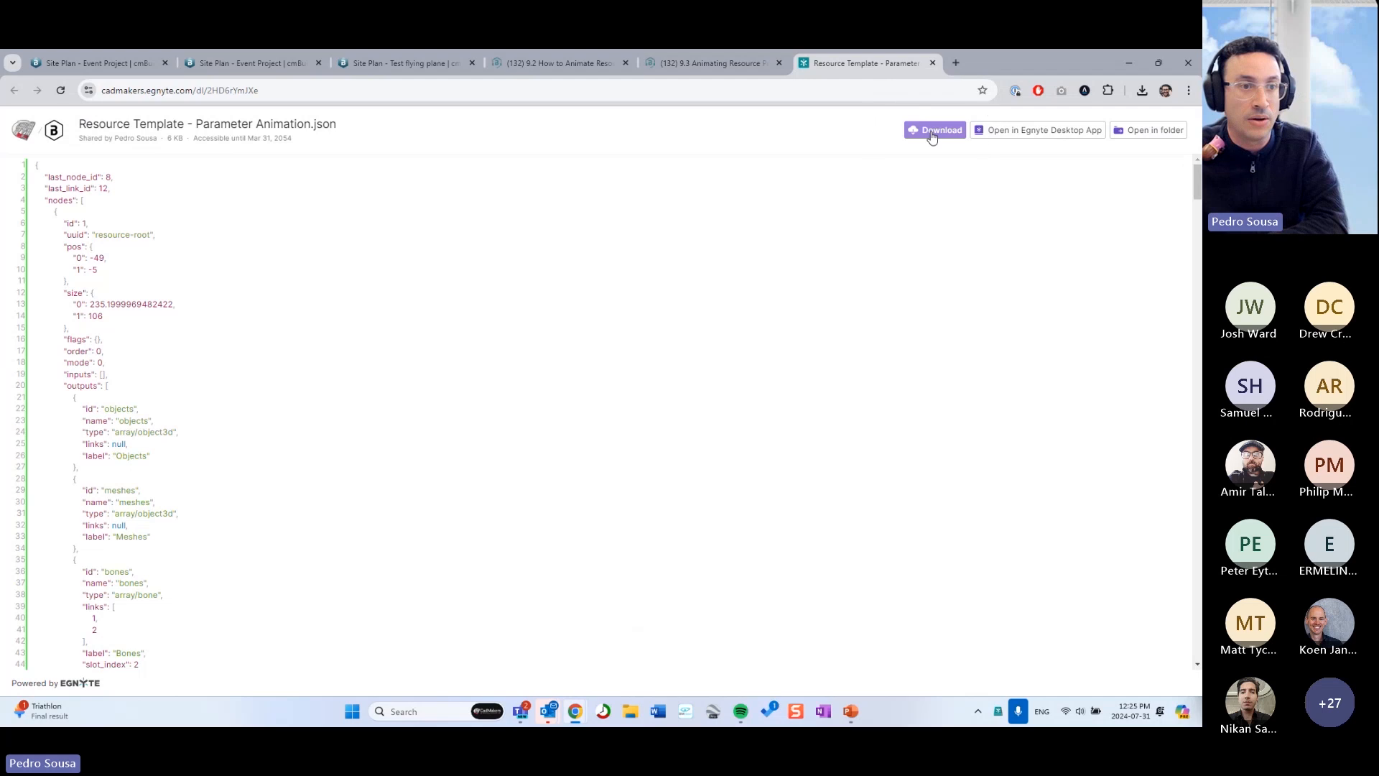
left_click(933, 132)
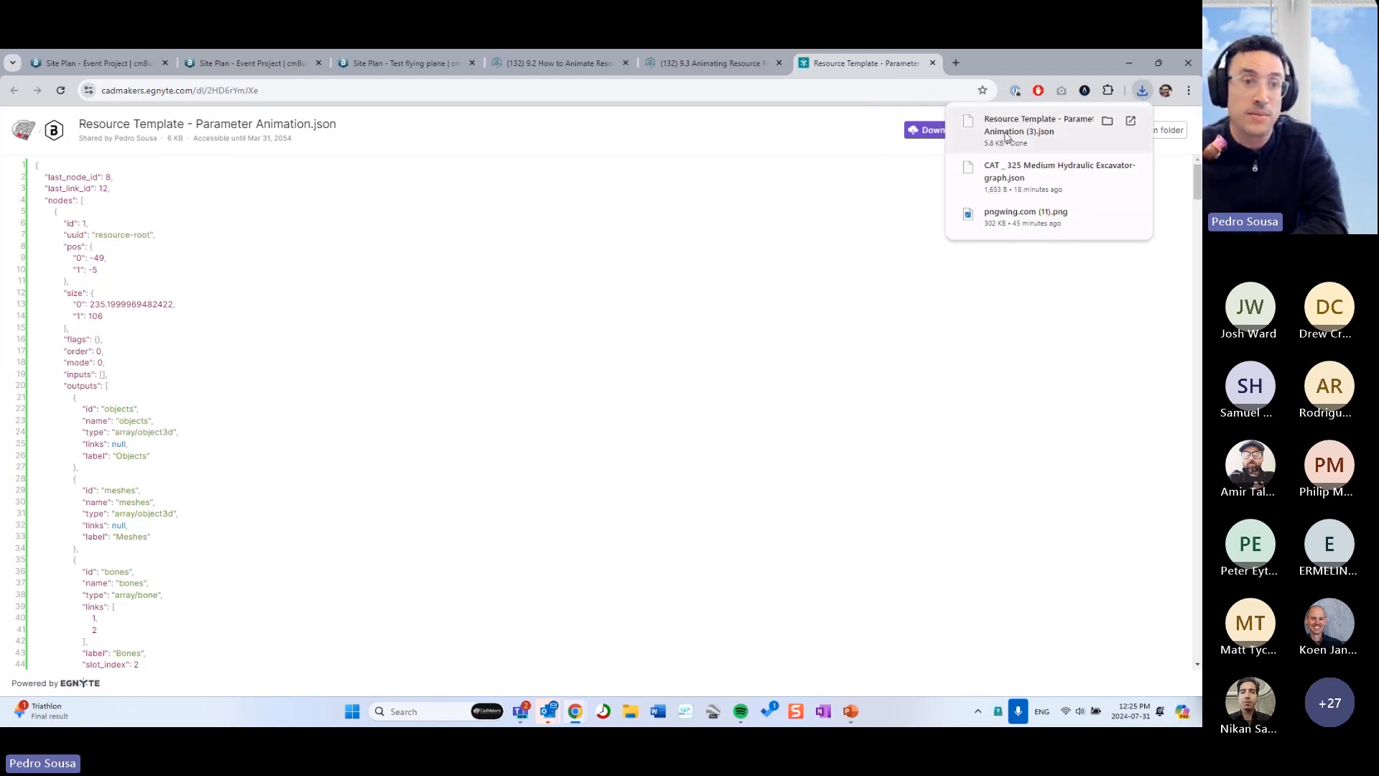
- Return to the cmBuilder site plan, close Help, and show the visual programming settings of the CAT 305 CR Mini Excavator
left_click(93, 64)
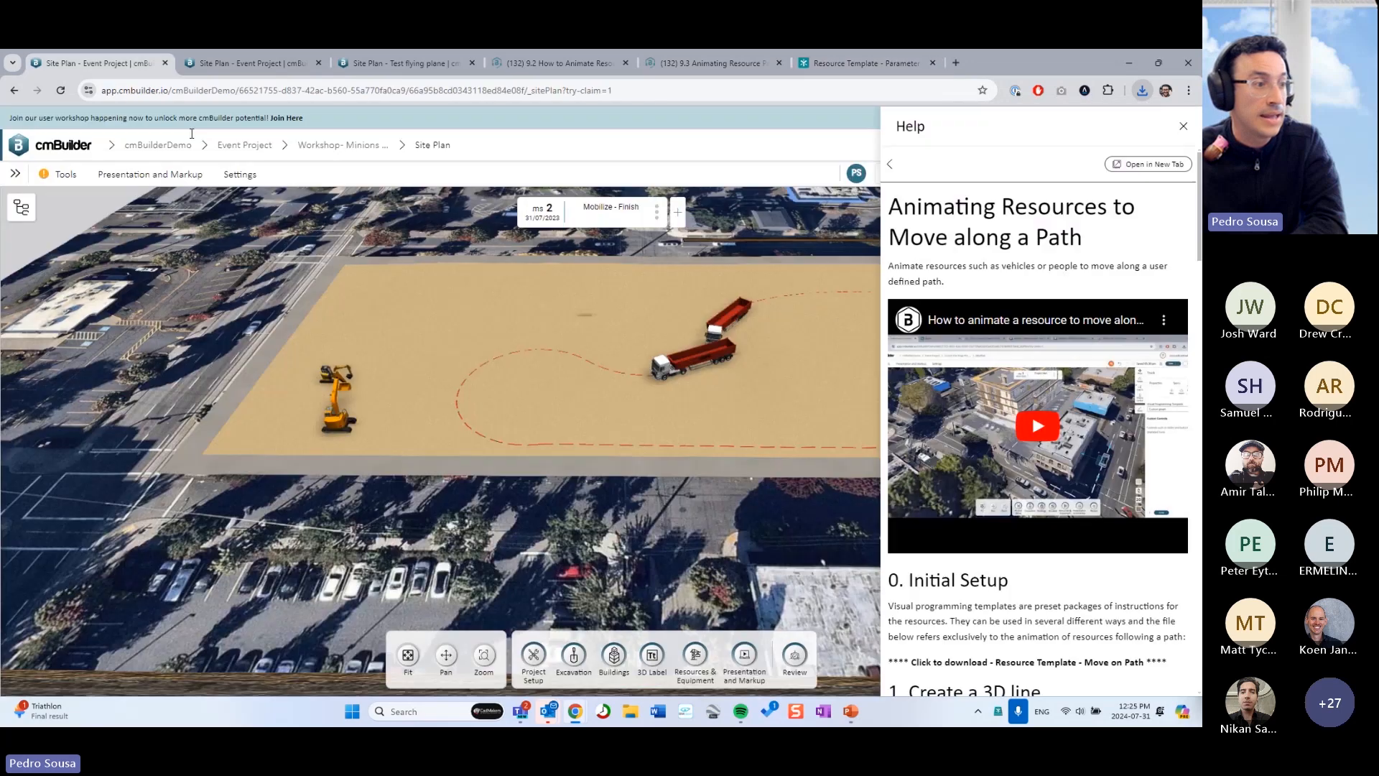
left_click(1183, 126)
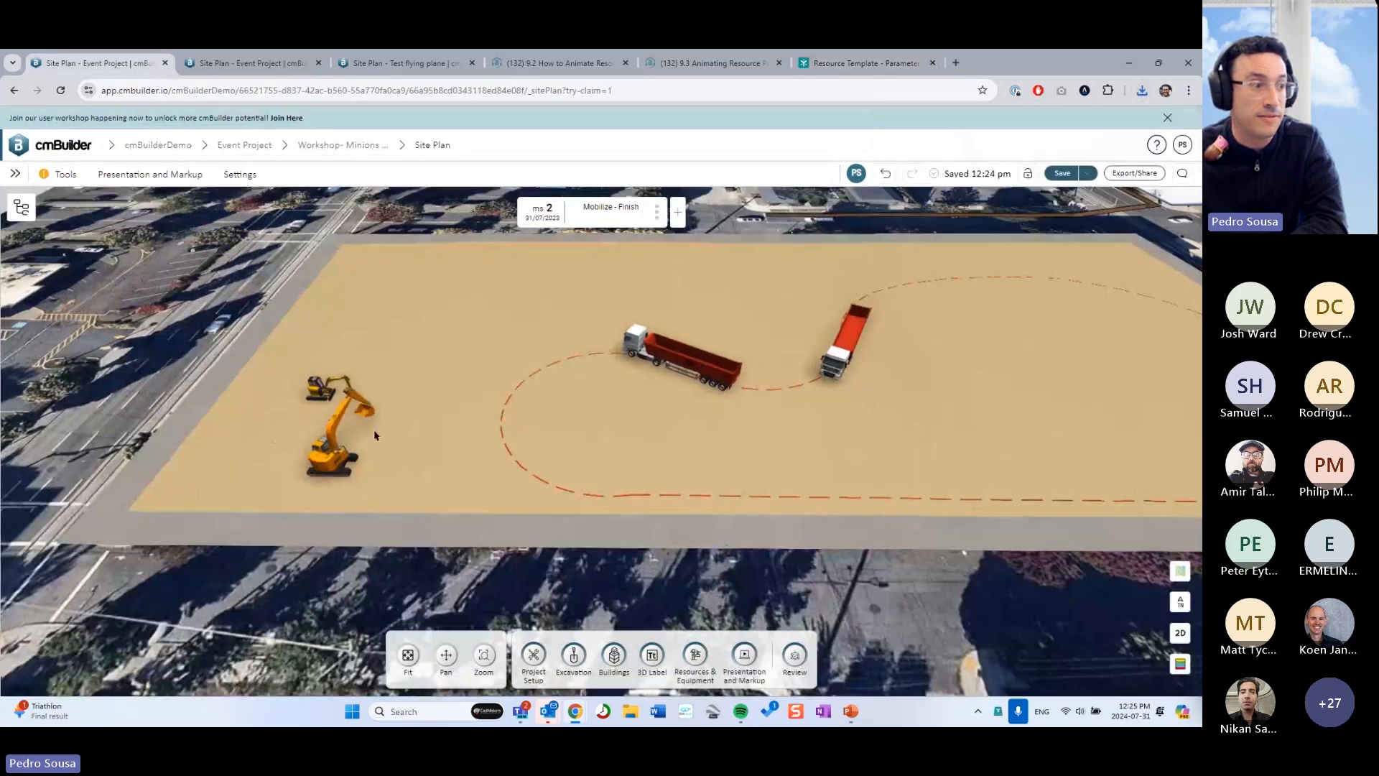
left_click(333, 389)
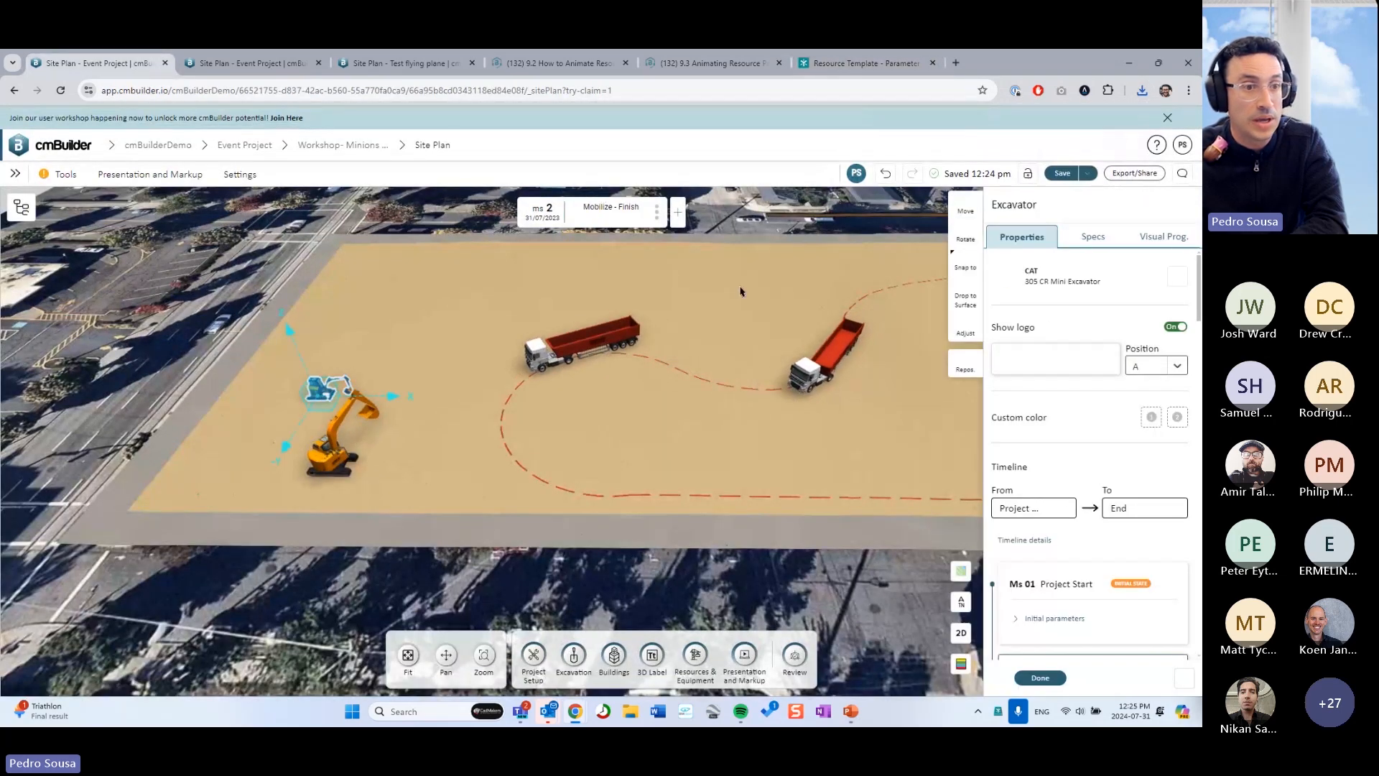
left_click(1163, 237)
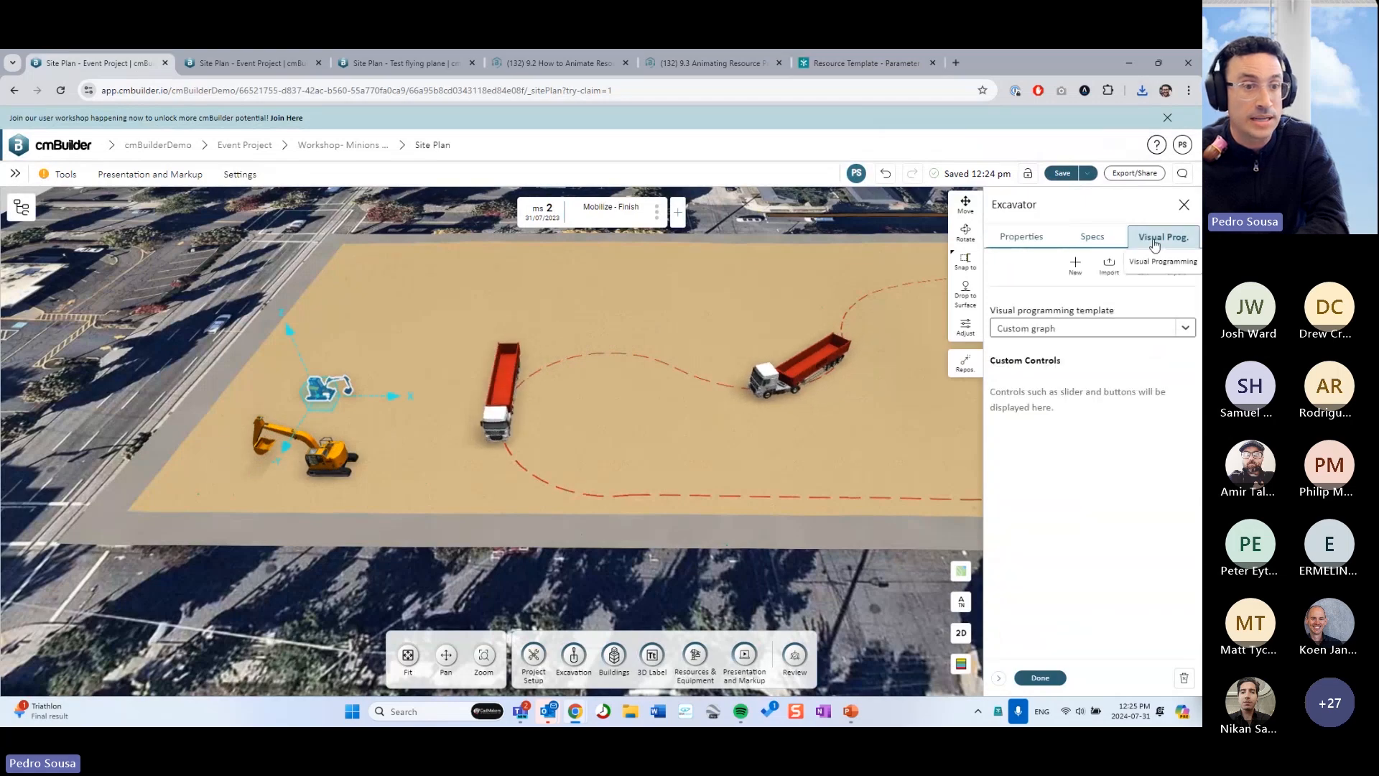
- Replace the mini excavator's existing graph by importing Resource Template - Parameter Animation (3).json from the Downloads folder
left_click(1109, 266)
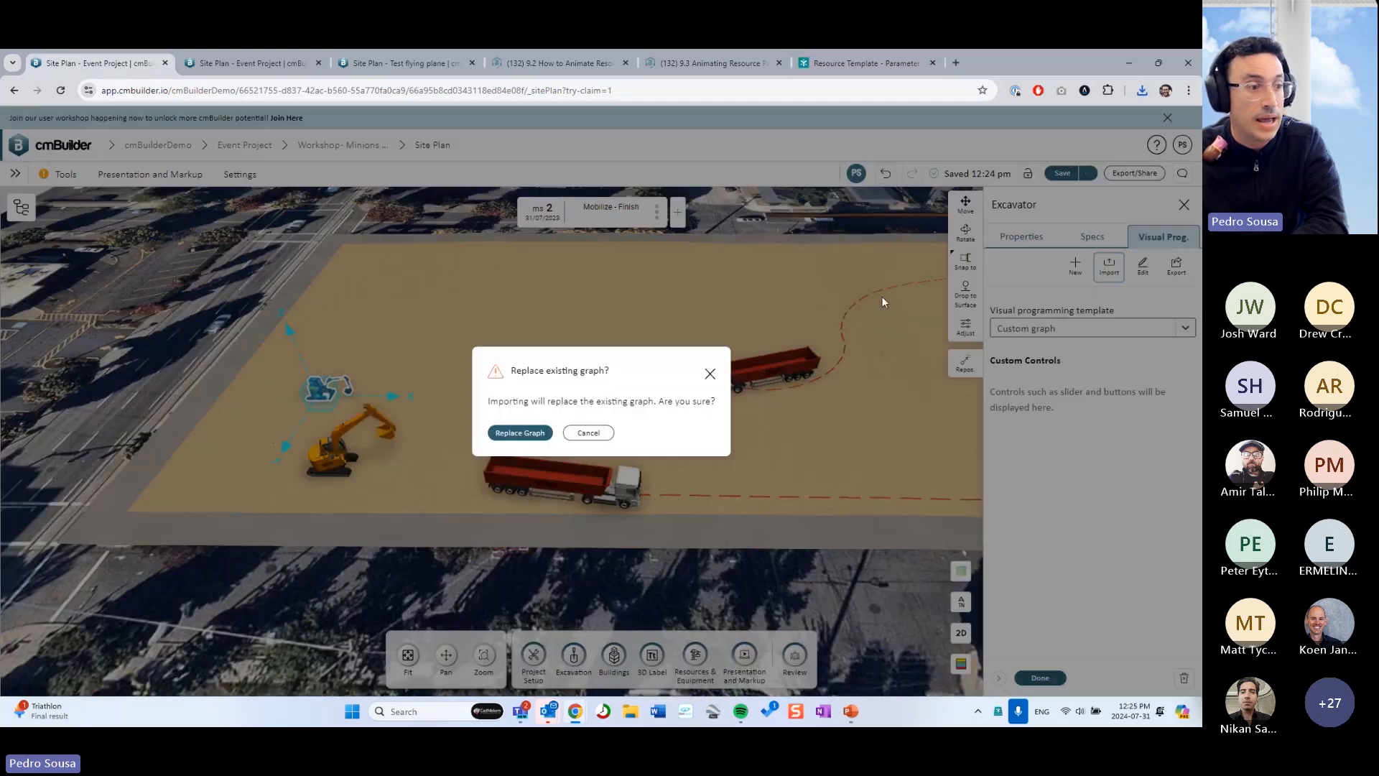
left_click(521, 433)
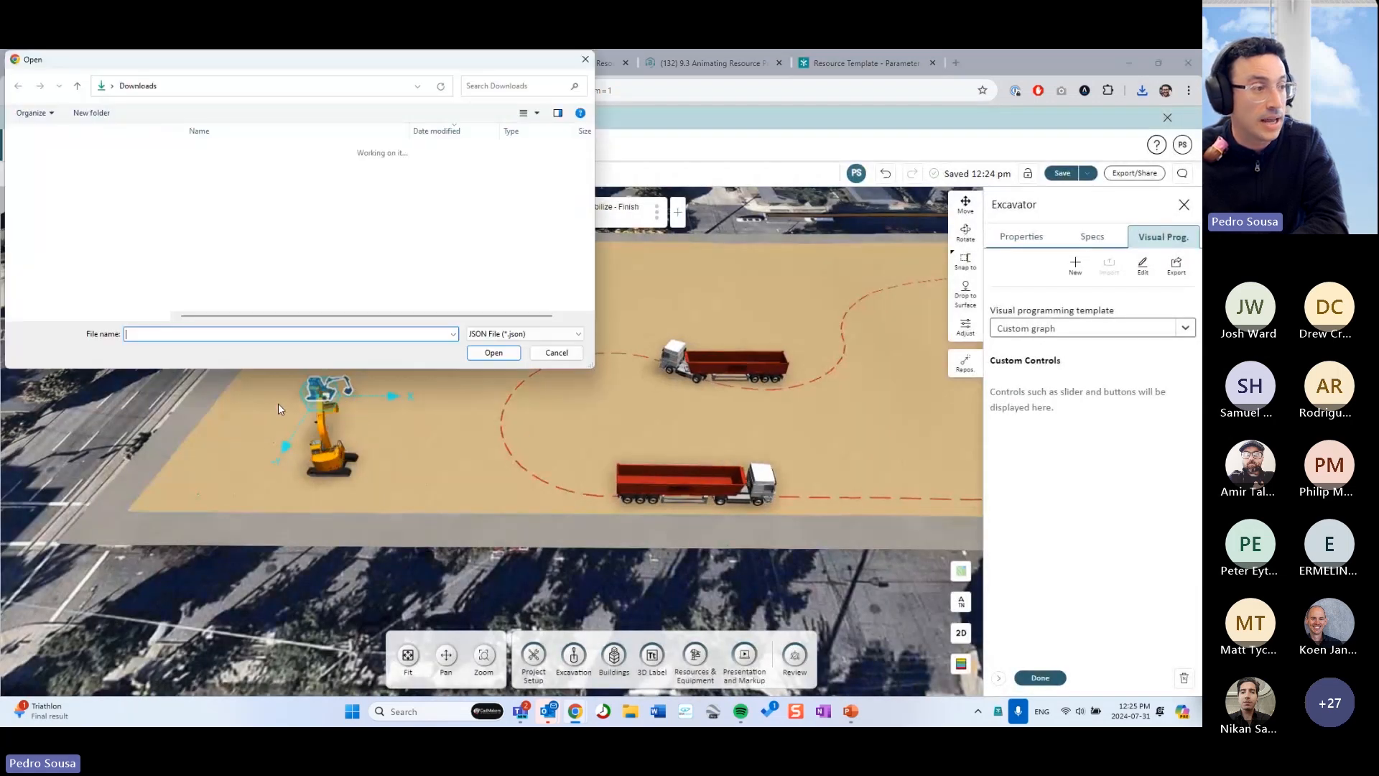
left_click(115, 191)
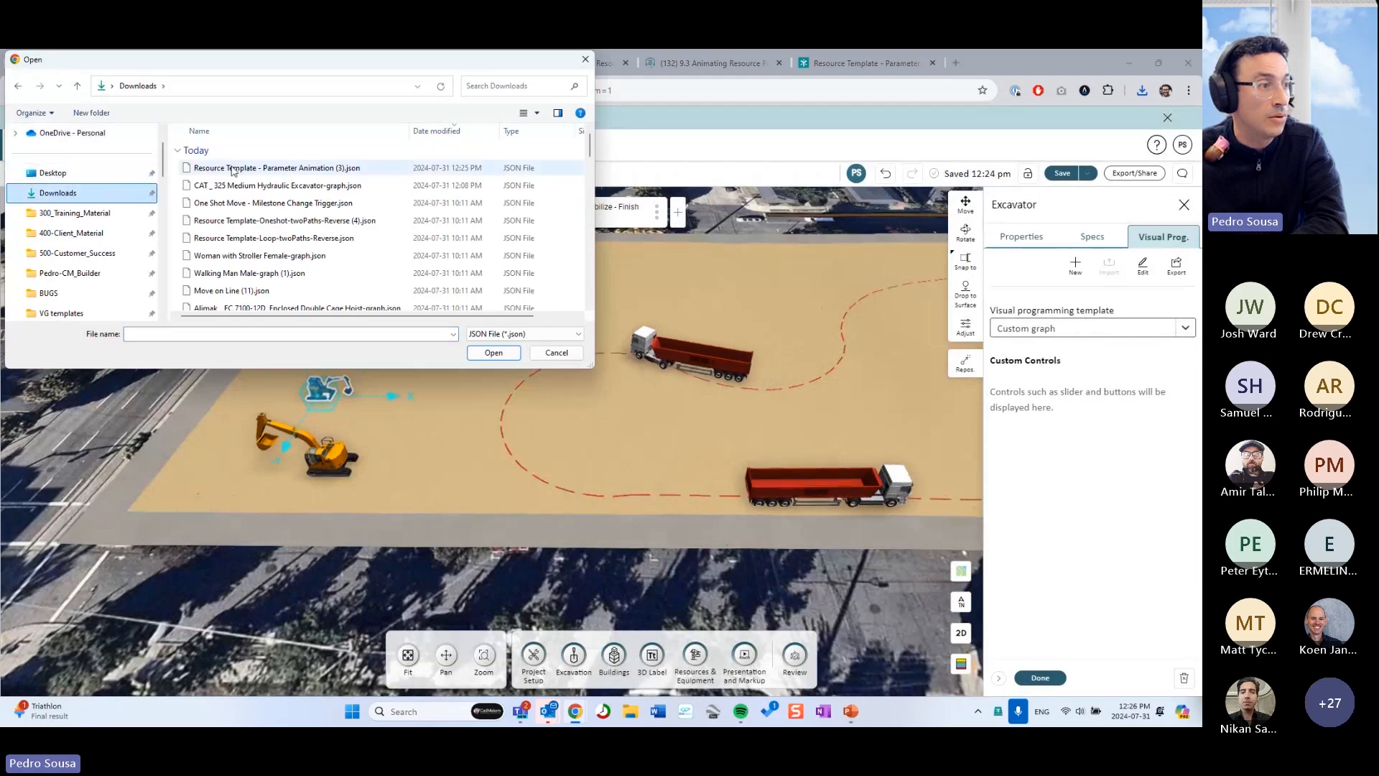
left_click(277, 168)
left_click(493, 352)
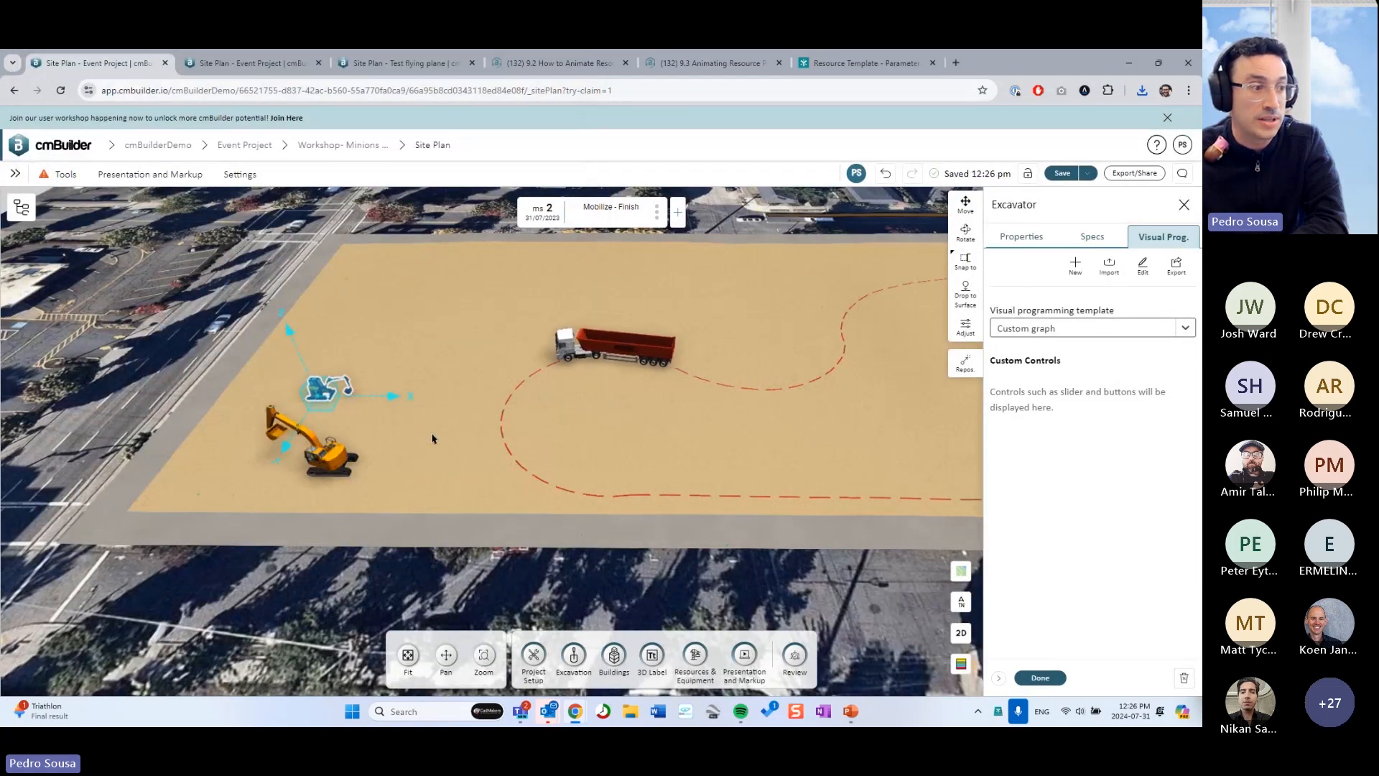
- Open the imported graph for editing and move the CAT 305 CR Mini Excavator node up level with the upper Animate Bone nodes
middle_click_drag(459, 422, 545, 443)
left_click(1142, 266)
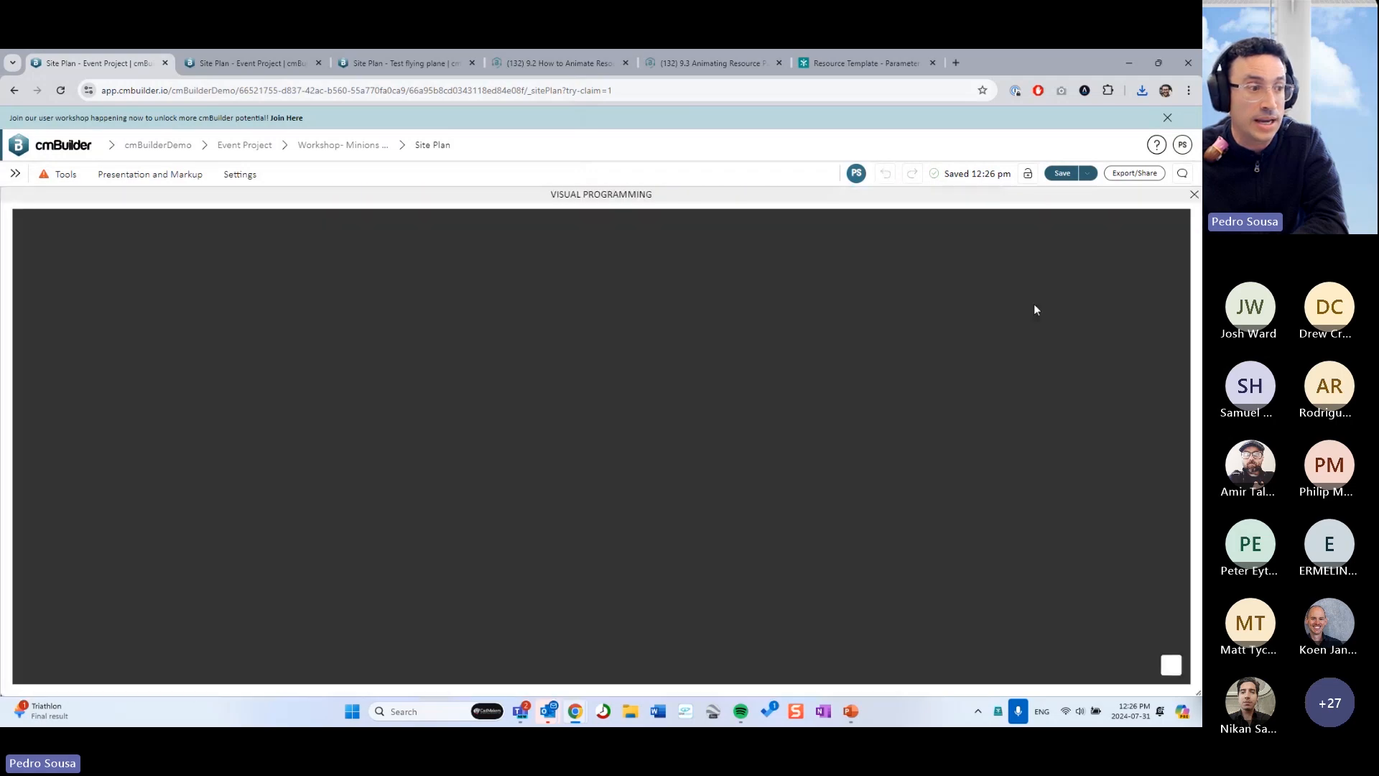
scroll(797, 363, "down", 2)
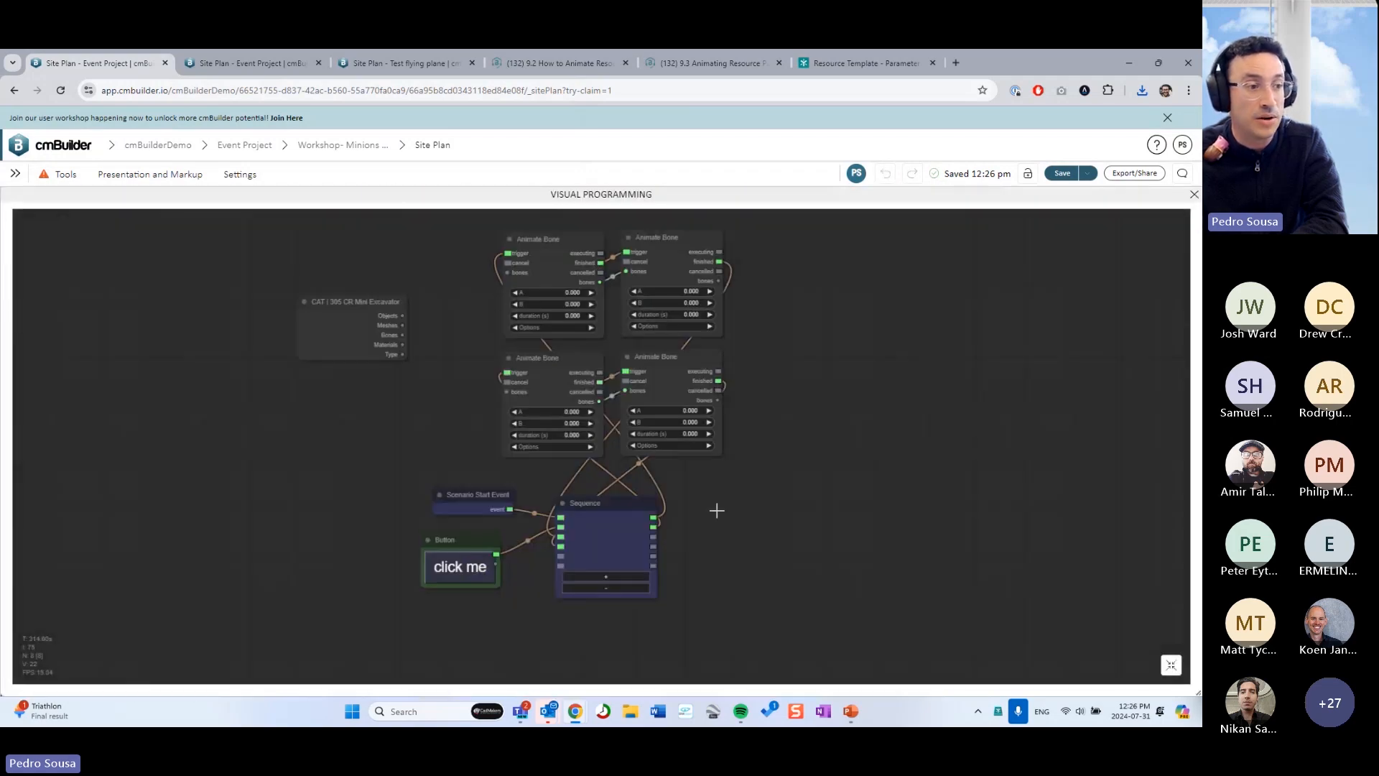
left_click_drag(757, 430, 865, 522)
scroll(816, 477, "up", 2)
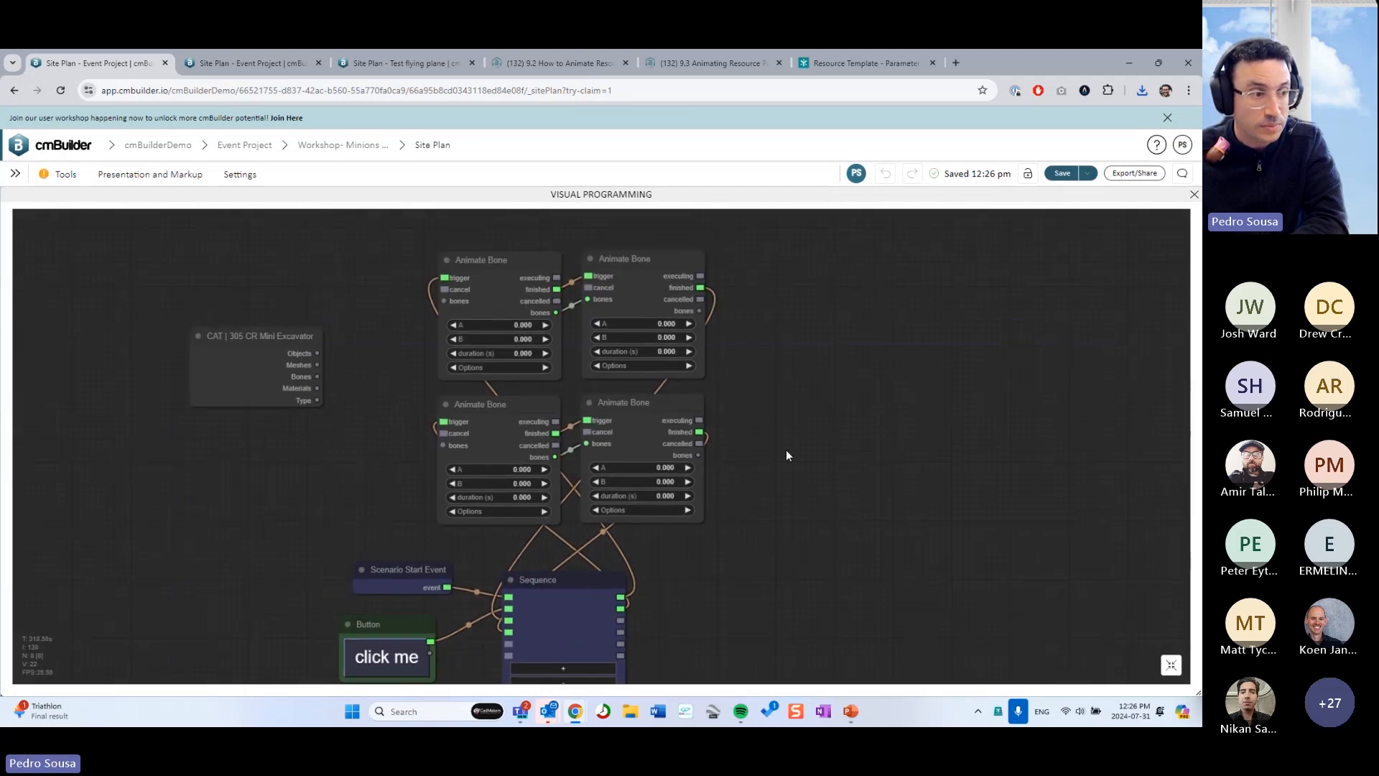
left_click_drag(786, 449, 821, 474)
left_click_drag(306, 362, 308, 296)
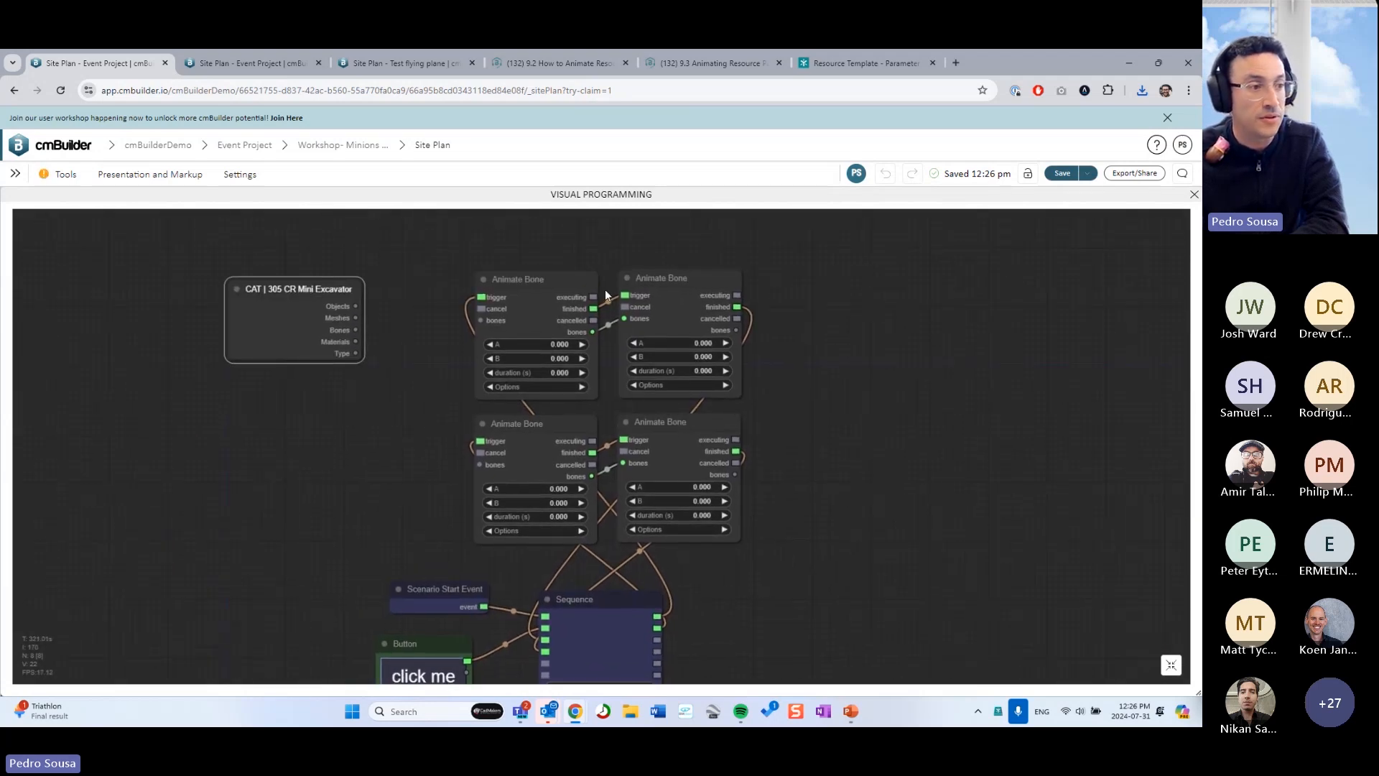
left_click_drag(858, 398, 826, 374)
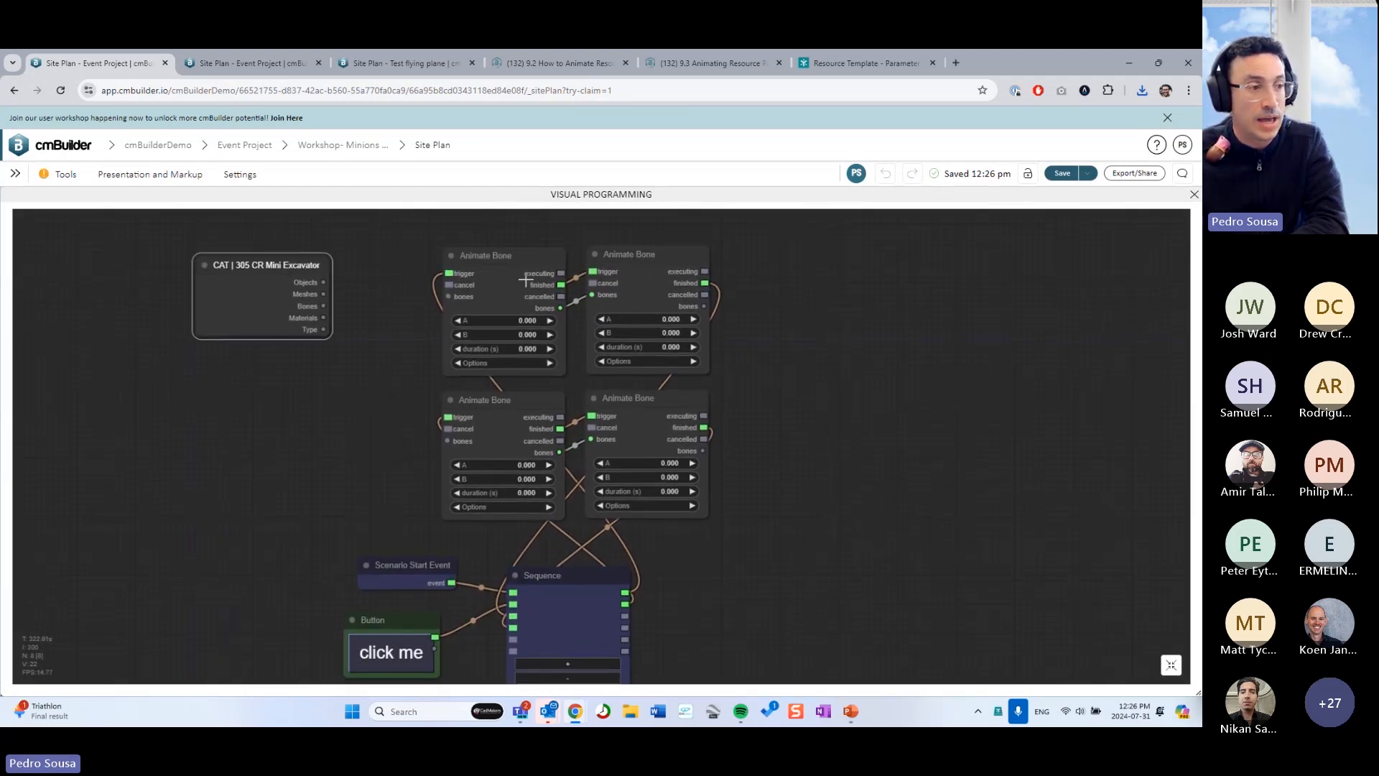
- Spread the four Animate Bone nodes apart so that the upper and lower pairs are clearly separated
left_click_drag(495, 286, 486, 270)
left_click_drag(636, 281, 643, 260)
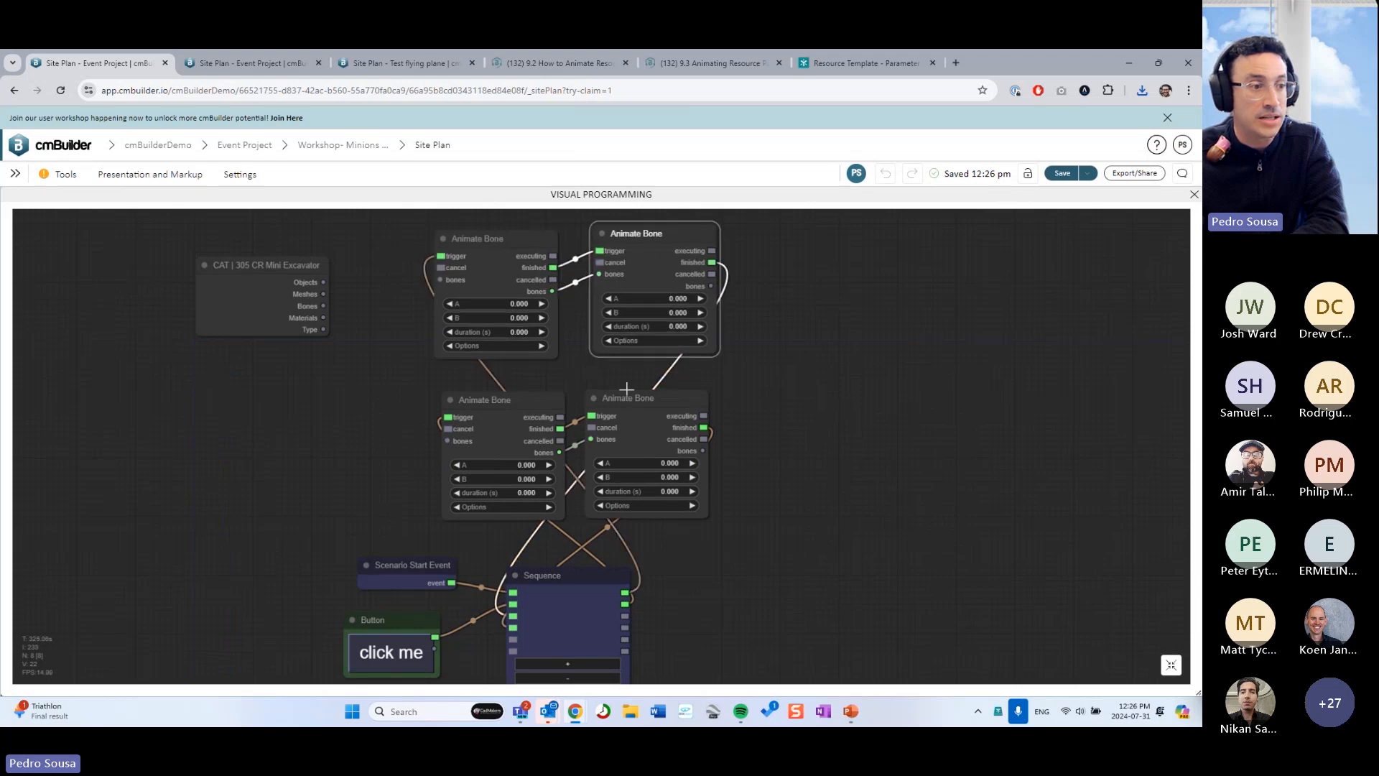
left_click_drag(641, 415, 659, 433)
left_click_drag(488, 399, 486, 416)
left_click_drag(766, 356, 821, 388)
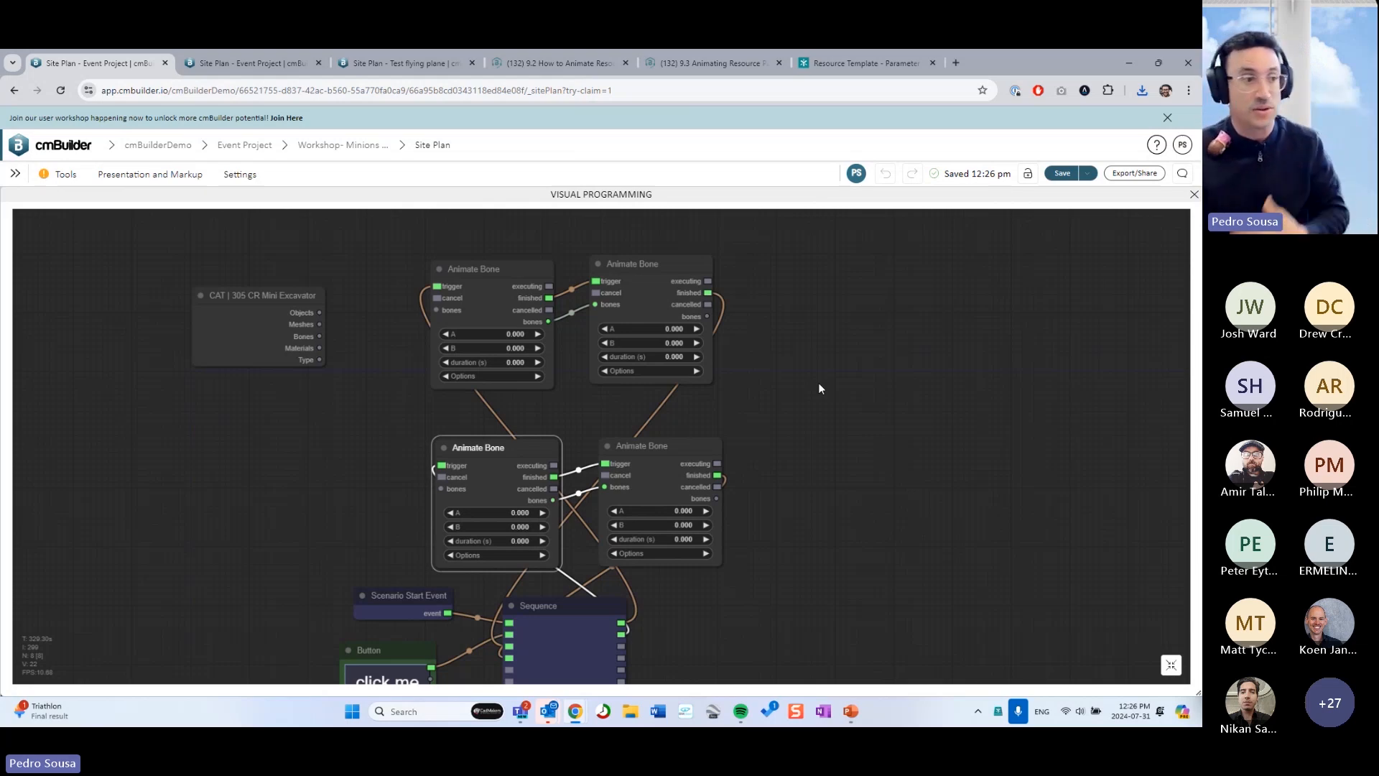
left_click_drag(633, 311, 636, 318)
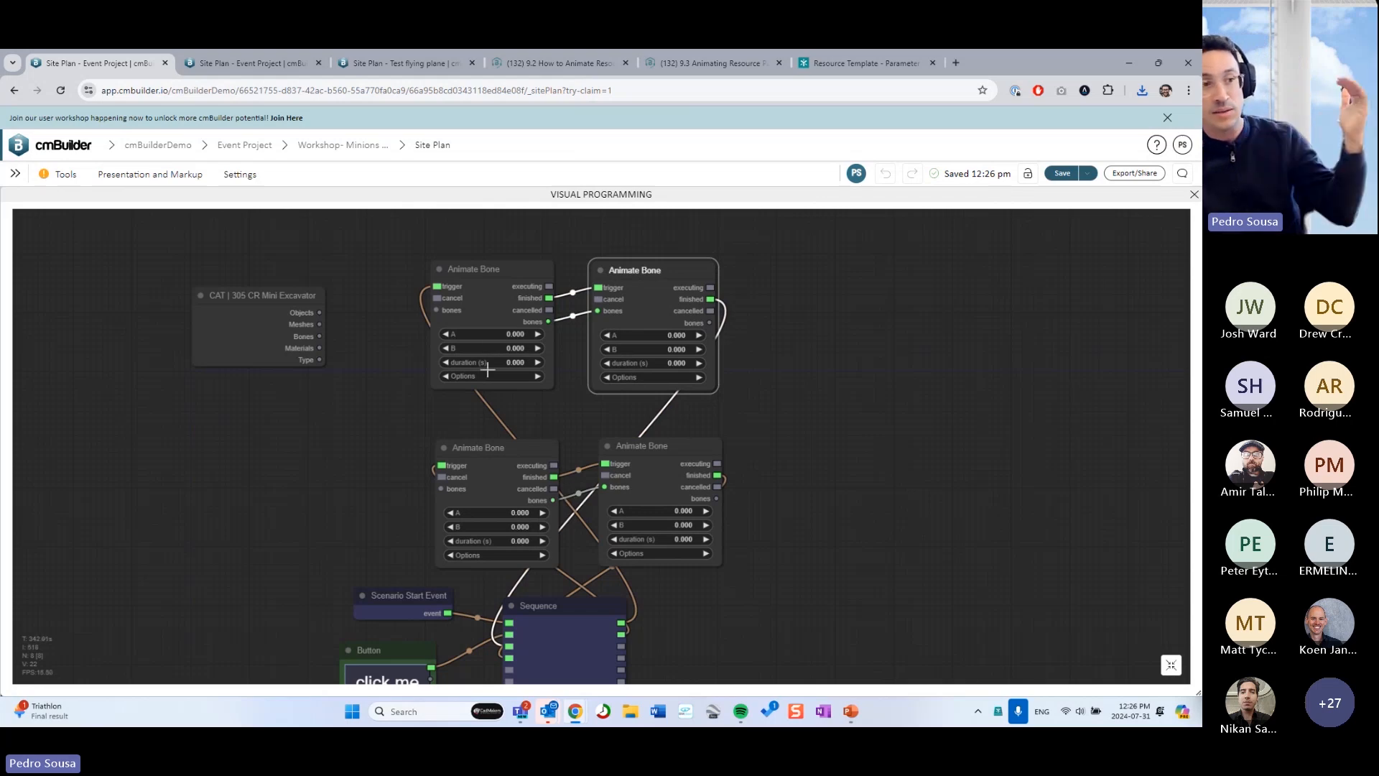
- Move the excavator node outward and connect its Bones output to the bones input of the first Animate Bone in both rows
left_click_drag(277, 313, 244, 317)
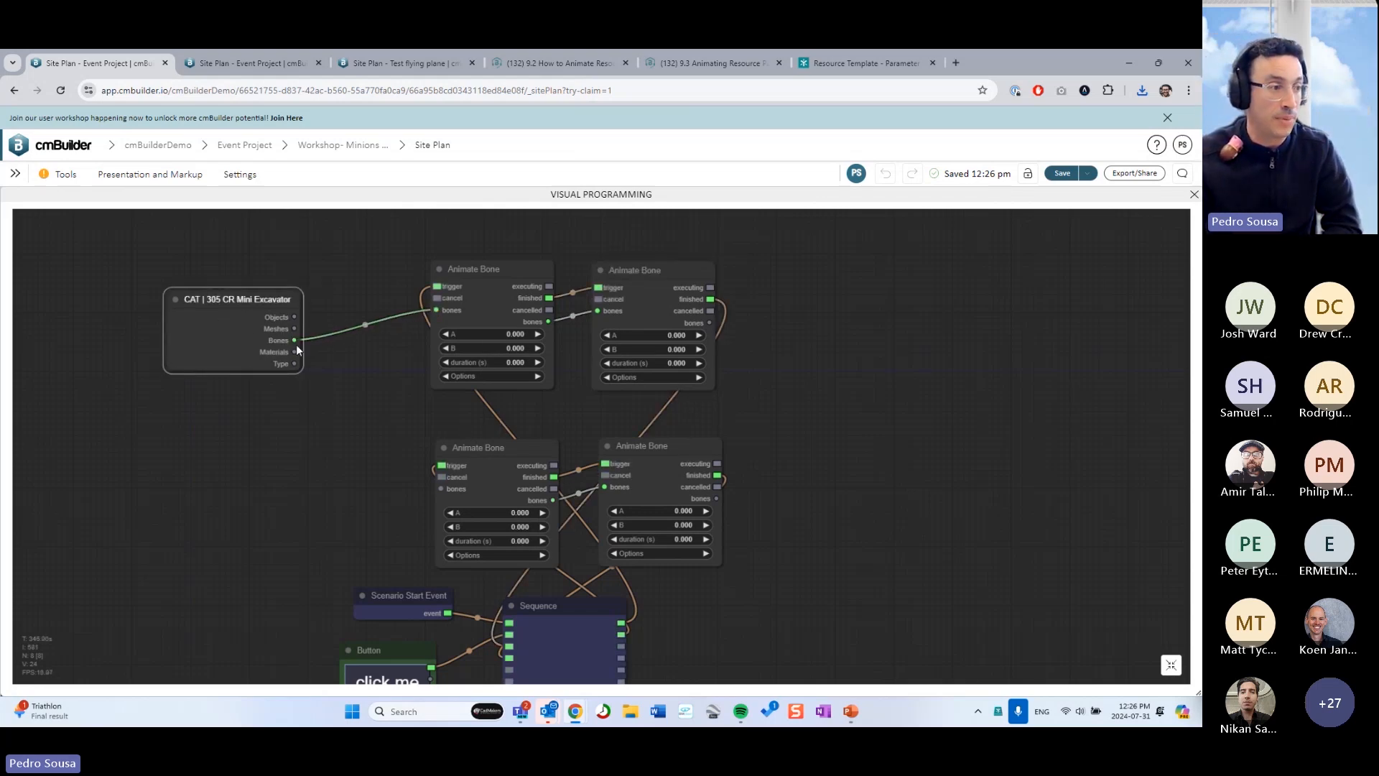
left_click_drag(441, 489, 441, 488)
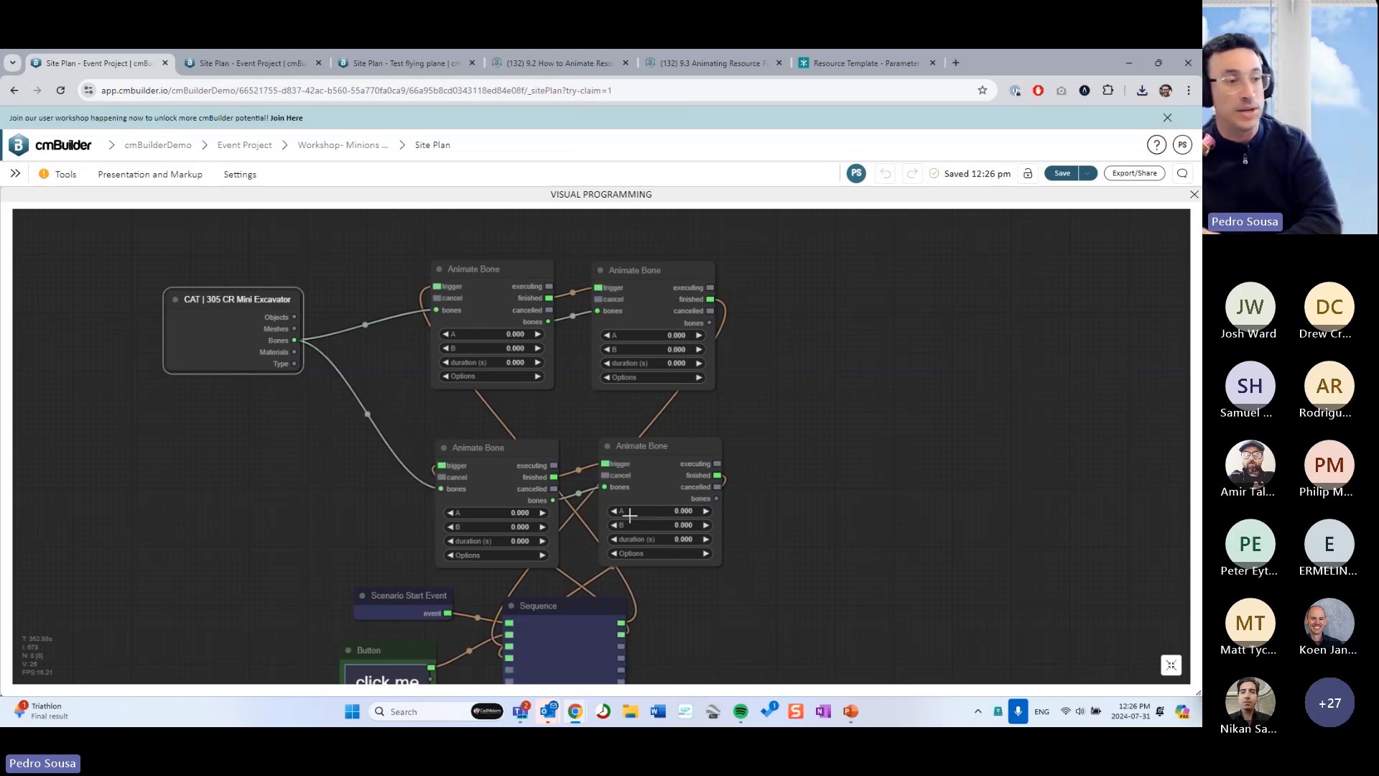
- Set the bone option to BaseRotationRotation on both upper Animate Bone nodes and ArmRotationRotation on both lower ones
left_click(491, 360)
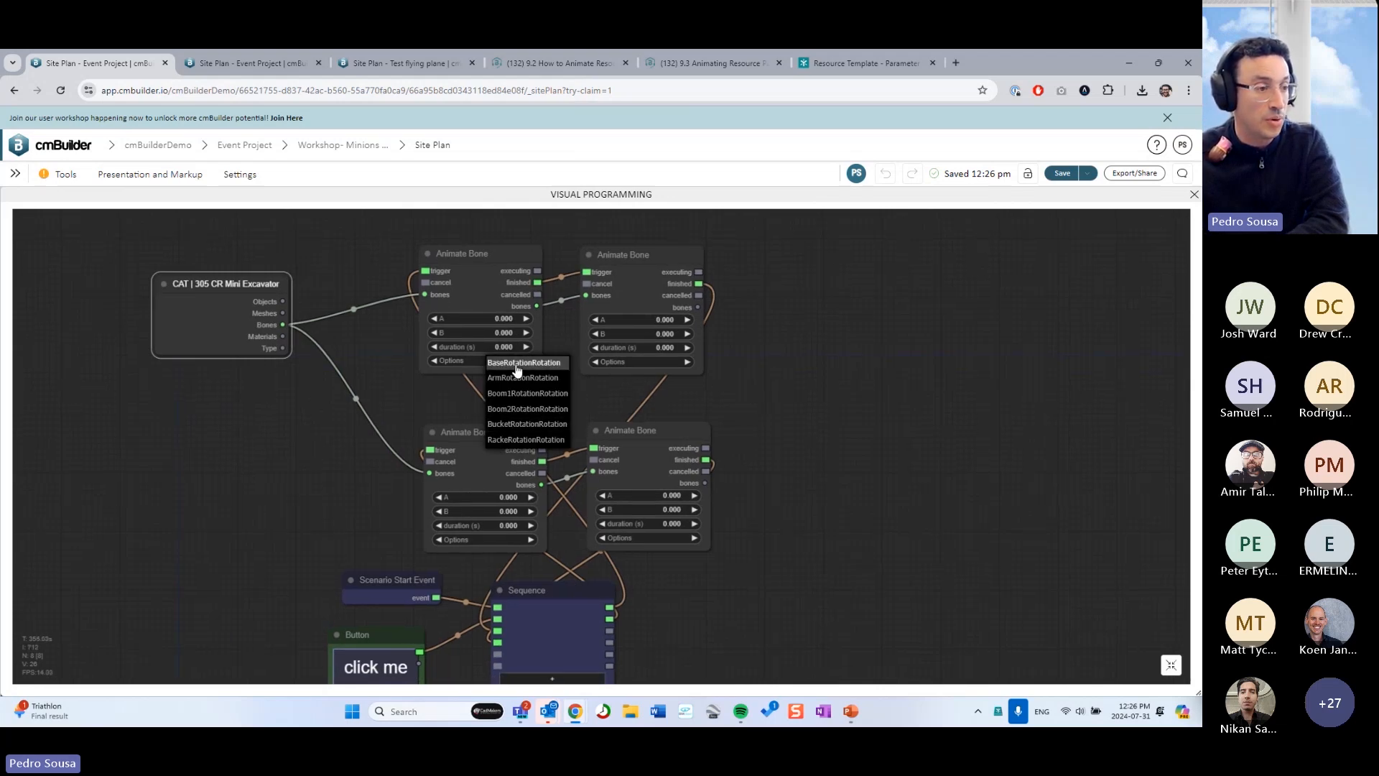
left_click(517, 362)
left_click(615, 363)
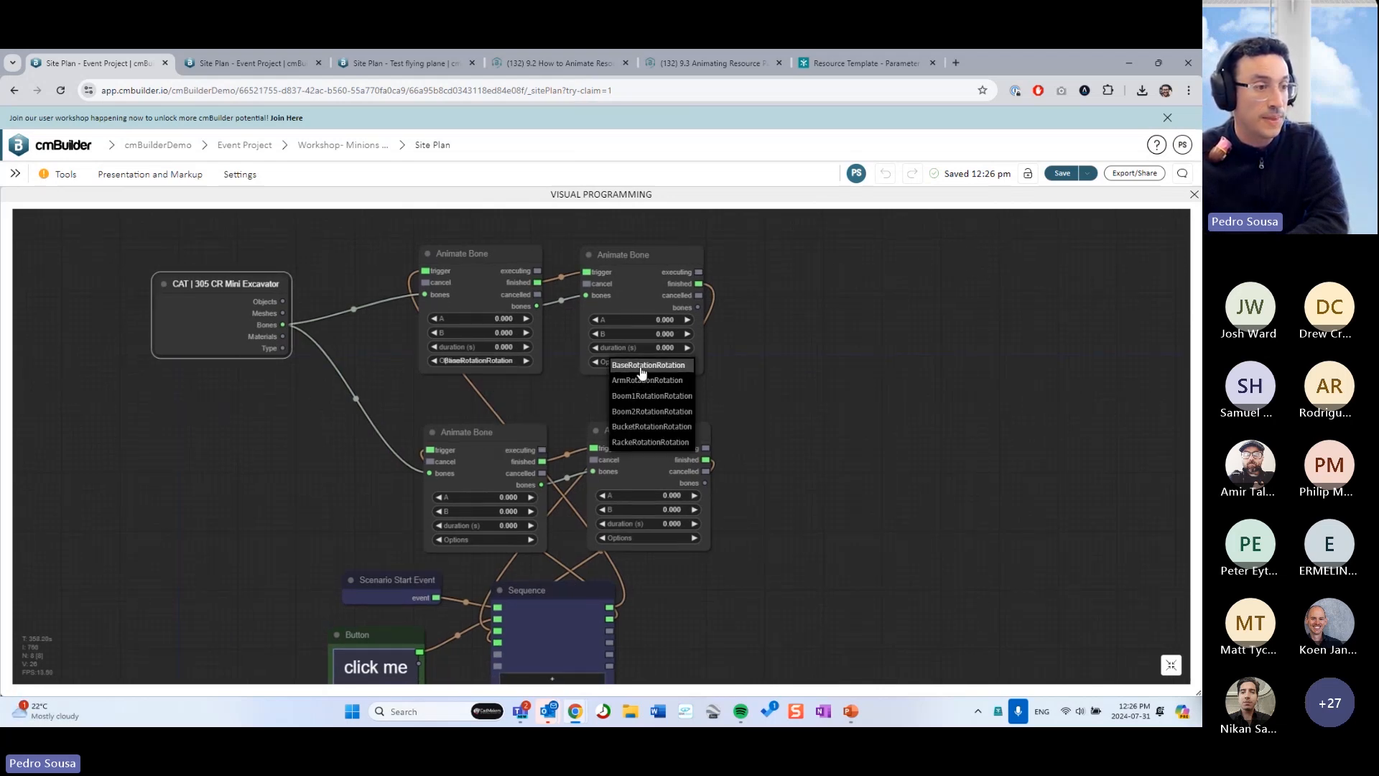
left_click(642, 366)
left_click(497, 540)
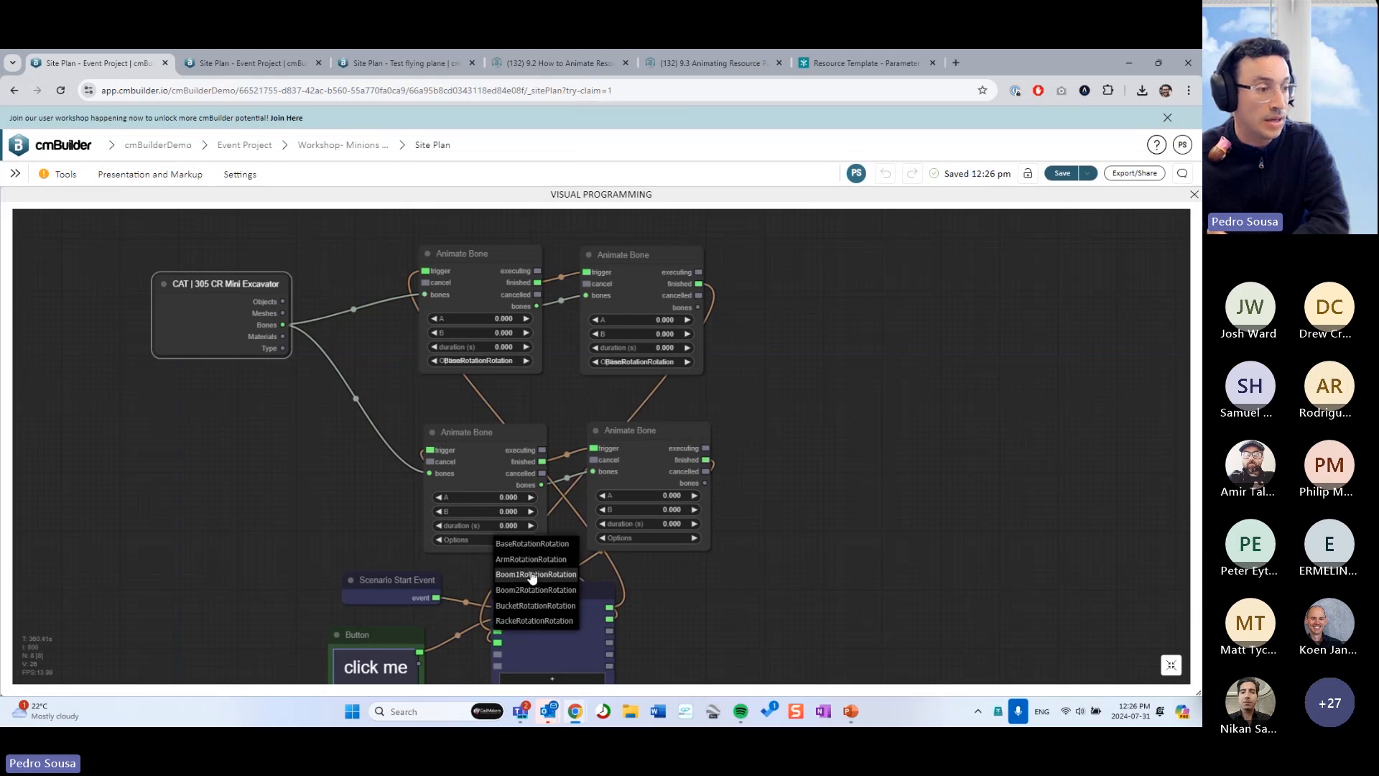
left_click(532, 560)
left_click(644, 537)
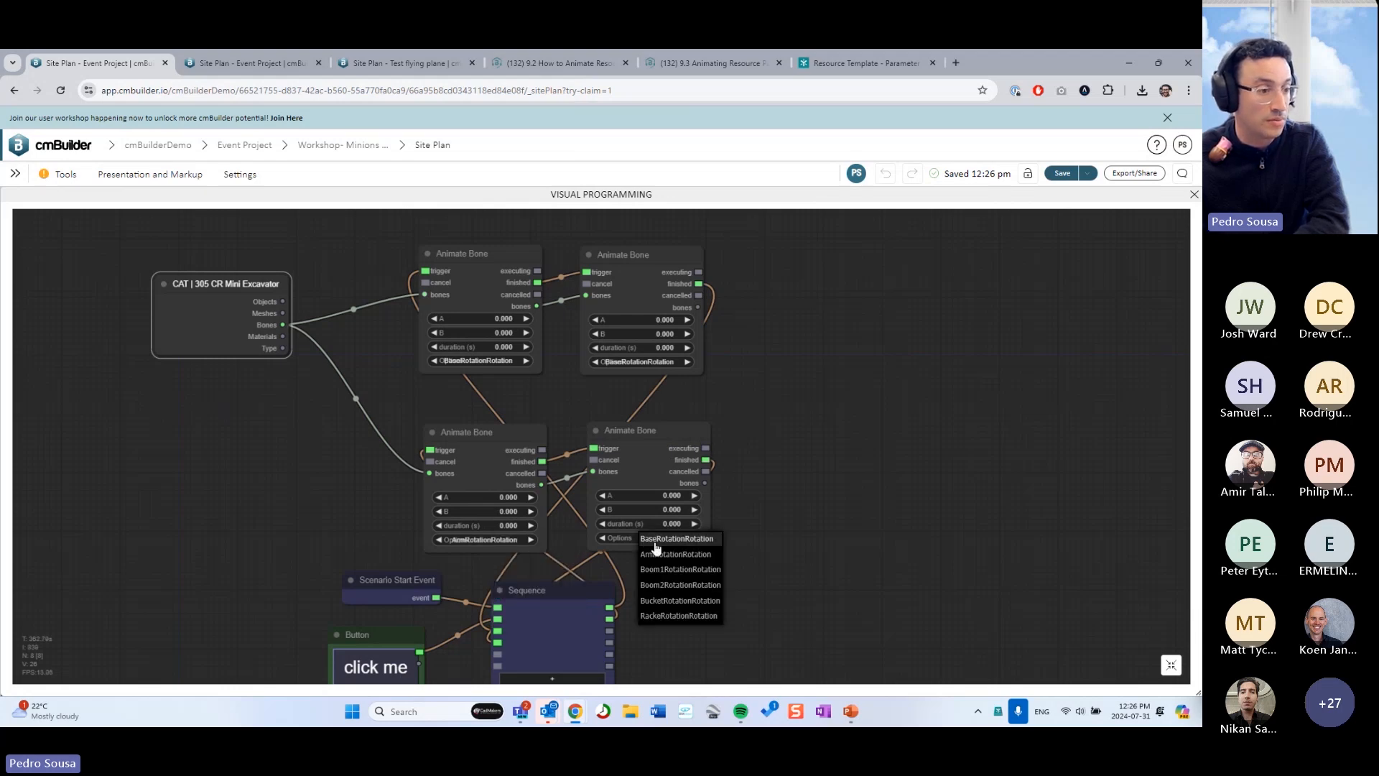
left_click(667, 554)
- Show the graph beside the excavator's Adjust parameters, and set B to 180 on the first upper Animate Bone and A to 180 on the second
left_click(1171, 665)
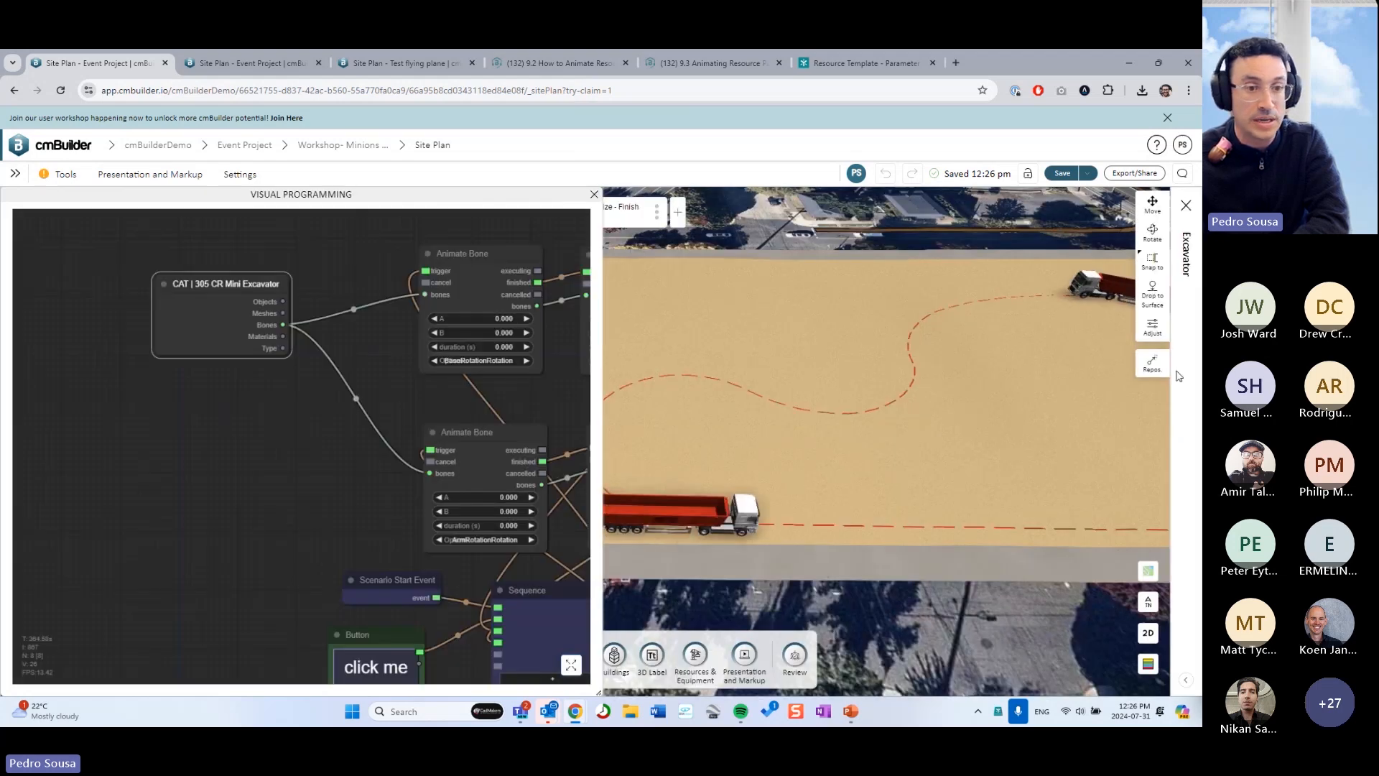
left_click_drag(388, 391, 222, 368)
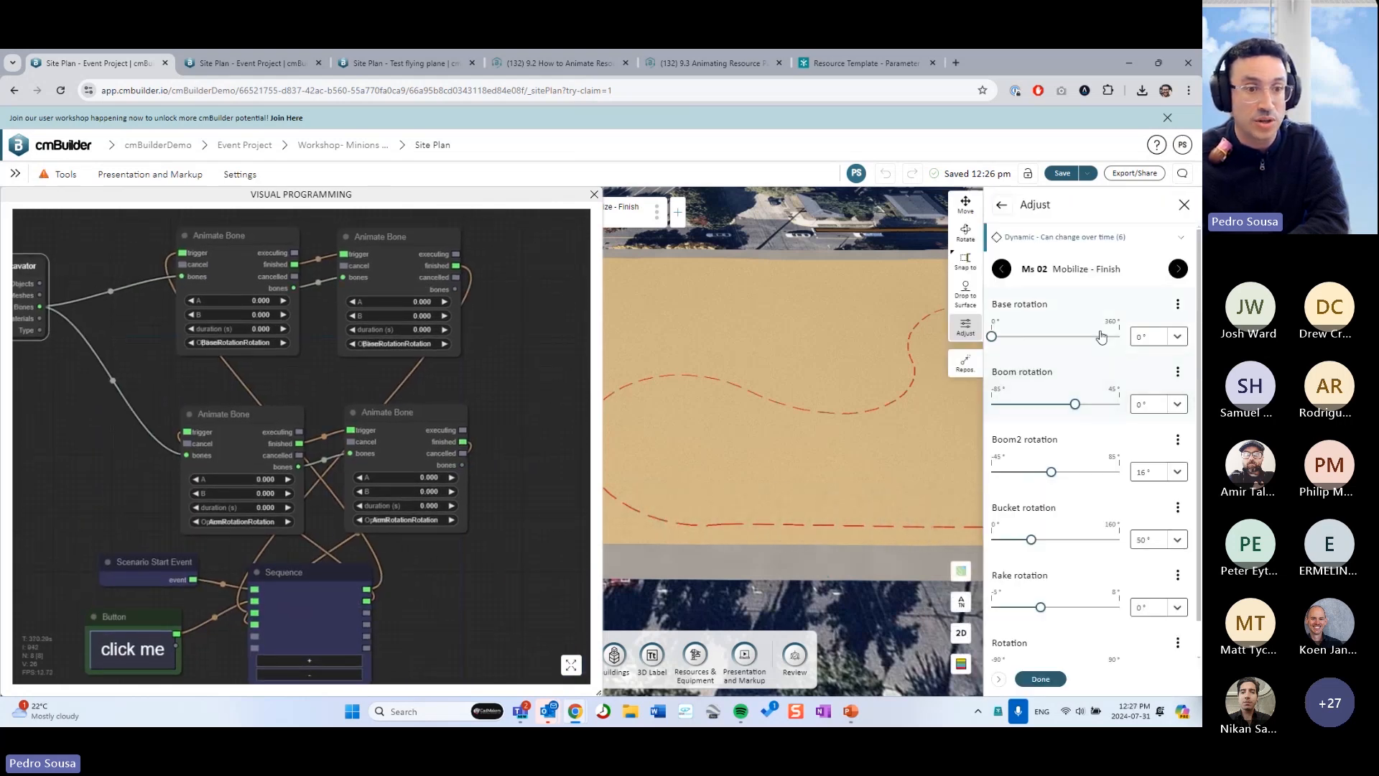
left_click(259, 314)
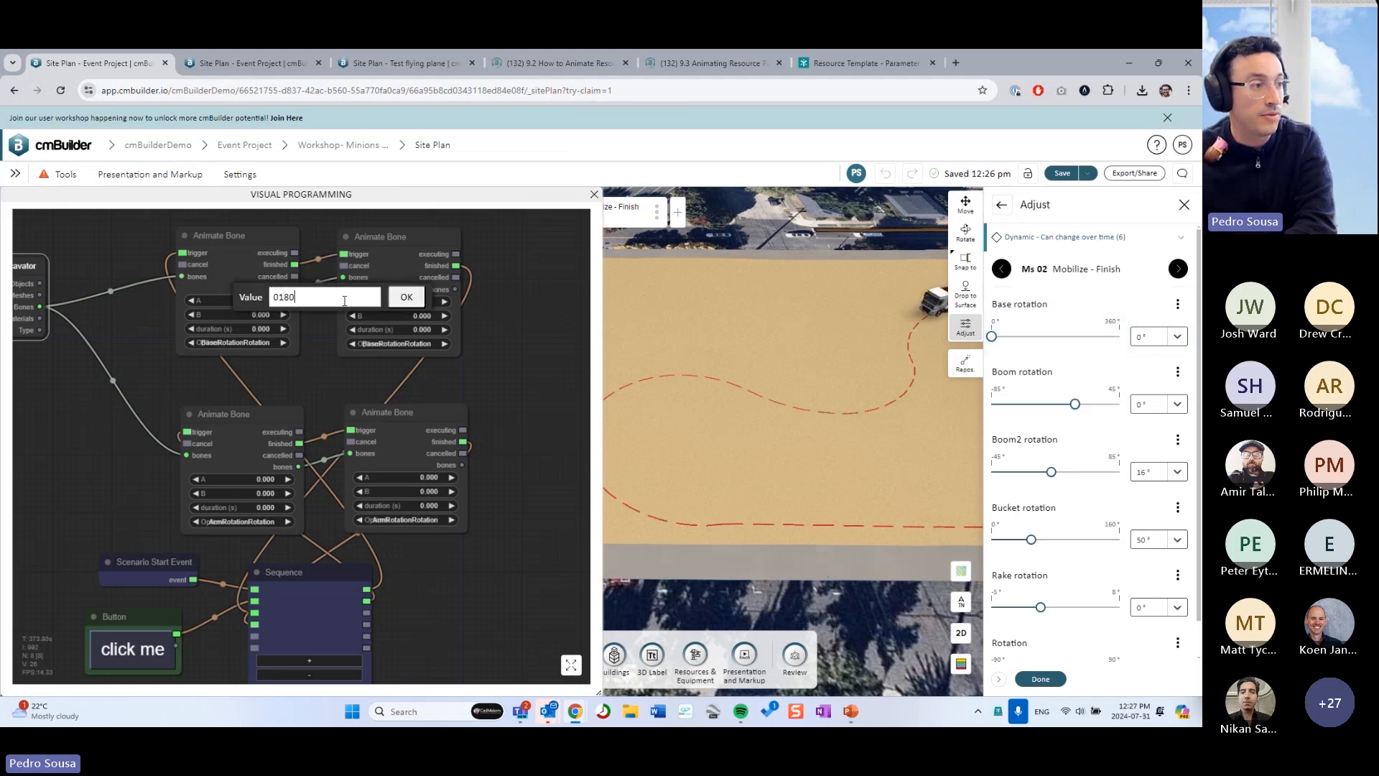
key("Return")
left_click(403, 304)
type("180")
key("Return")
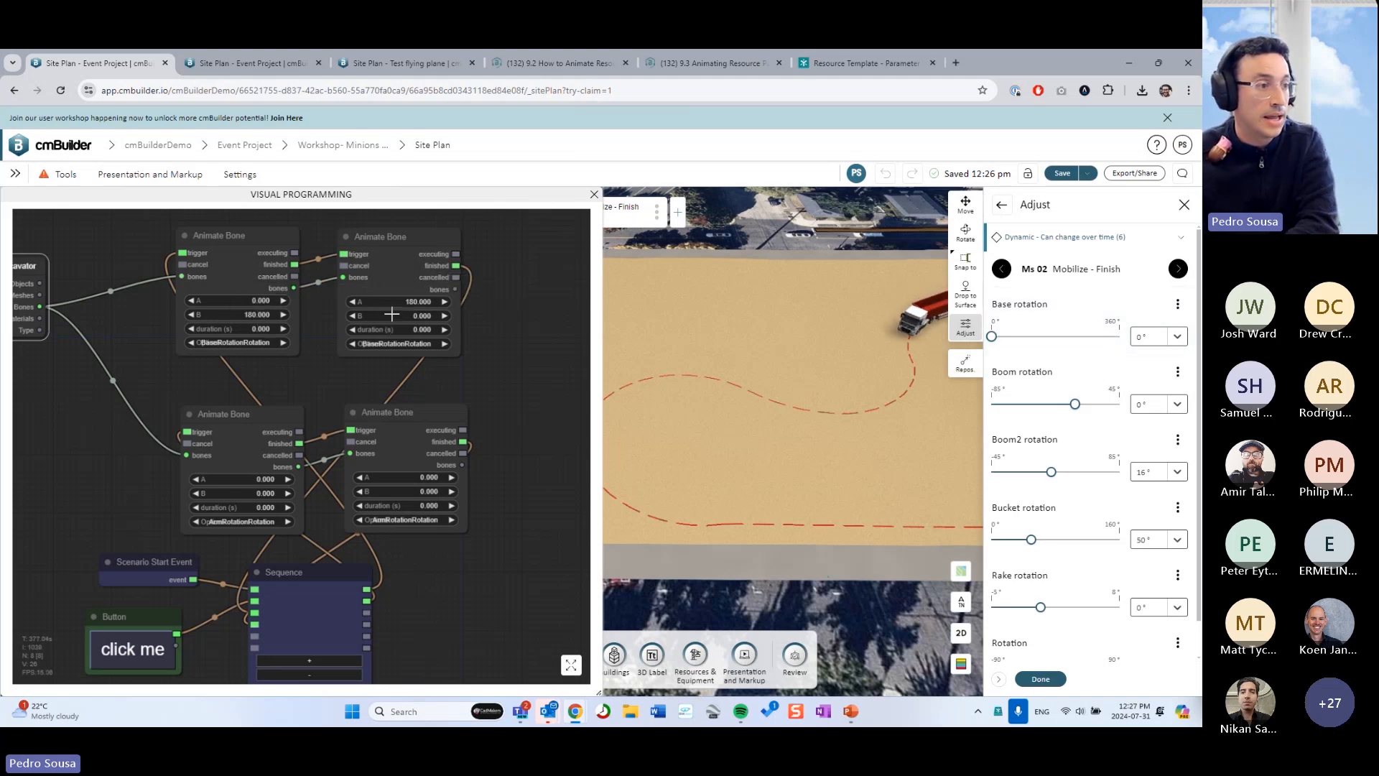
- Set the duration of both upper Animate Bone nodes to 2 seconds
left_click(271, 329)
type("2")
key("Return")
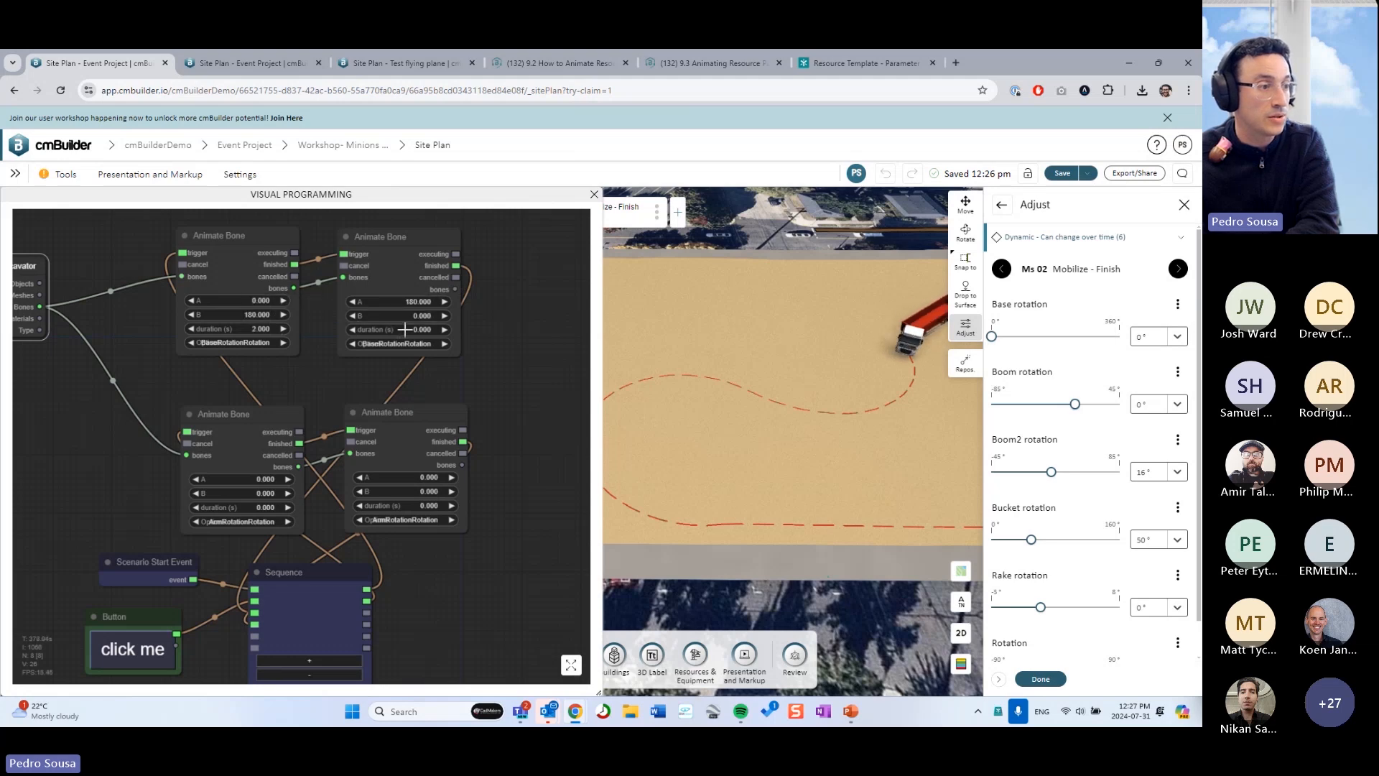
left_click(406, 329)
key("ctrl+a")
type("2")
key("Return")
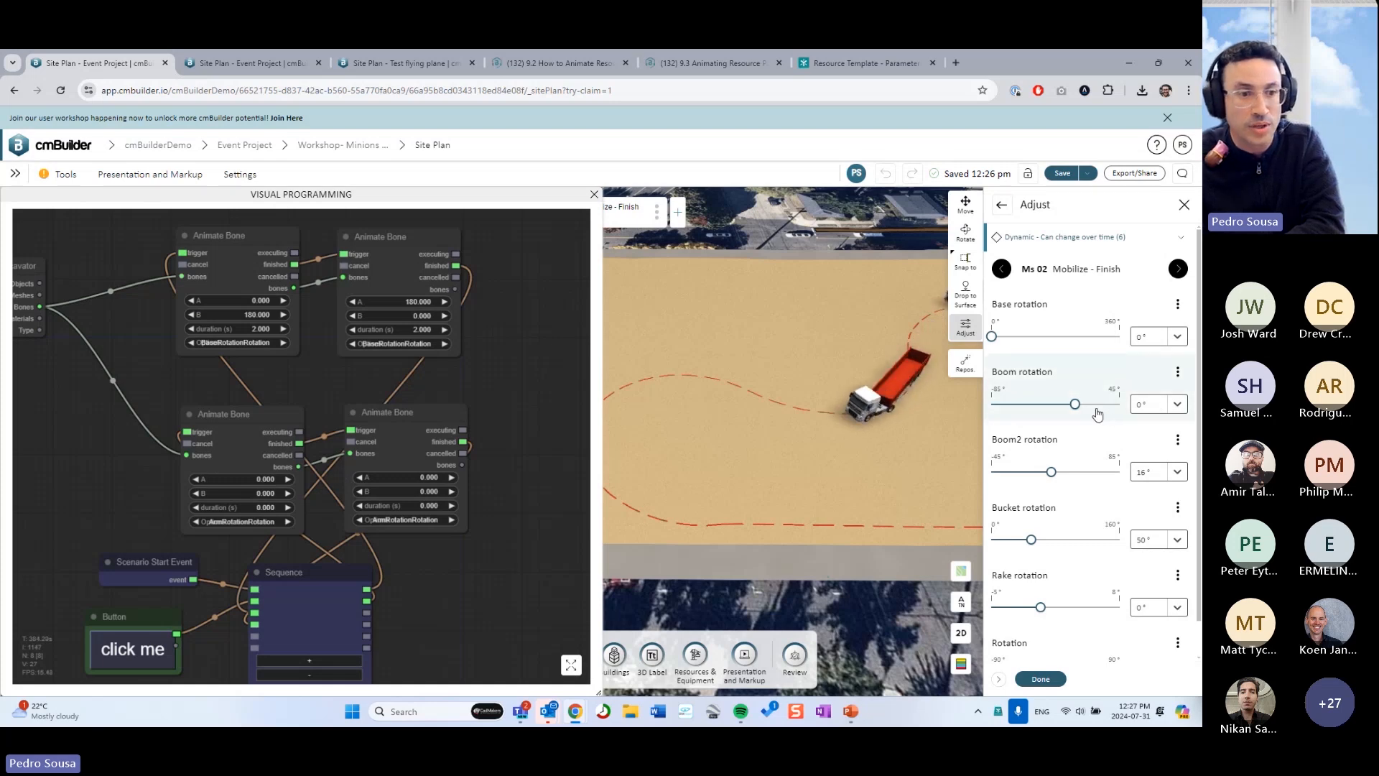
- Compare the first lower Animate Bone's available bone options with the rotation parameters and limits in the excavator's Adjust settings
left_click(271, 522)
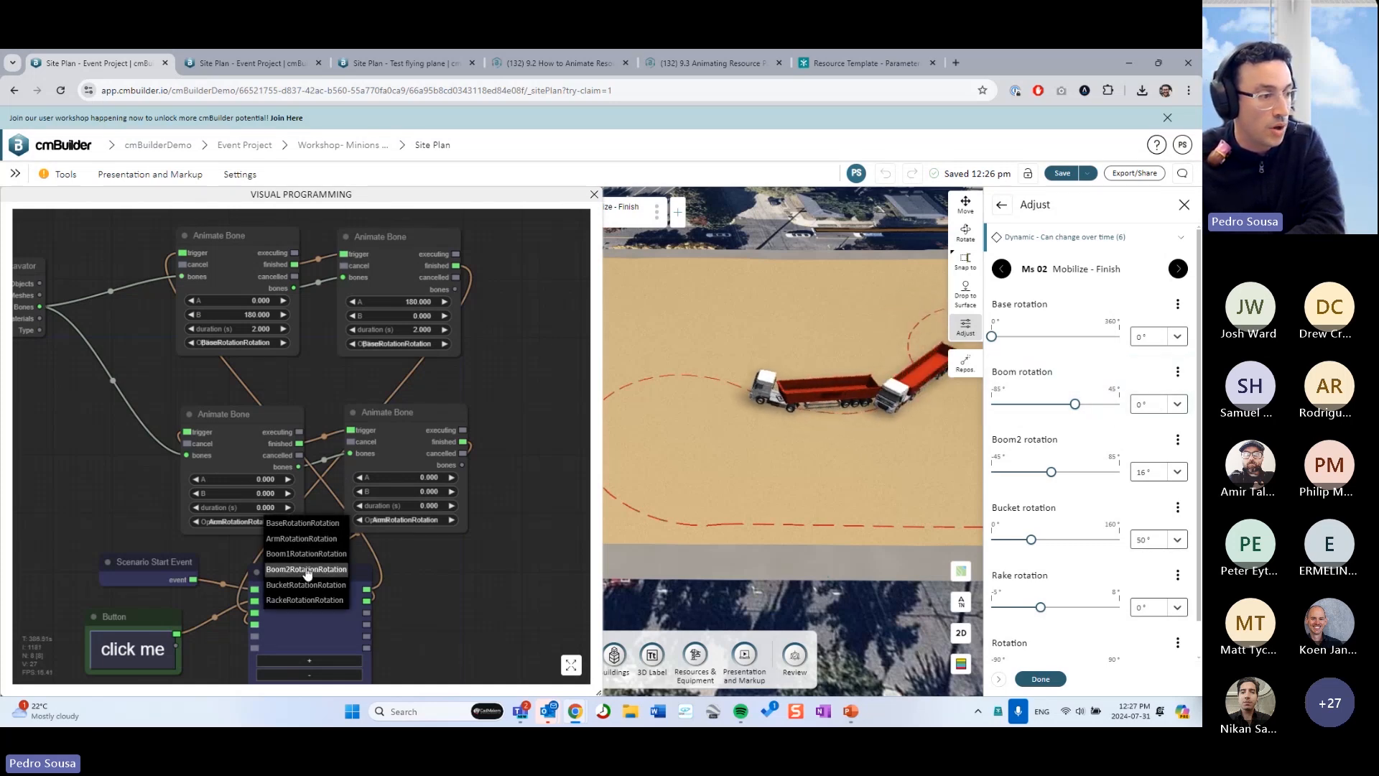
scroll(1111, 489, "down", 1)
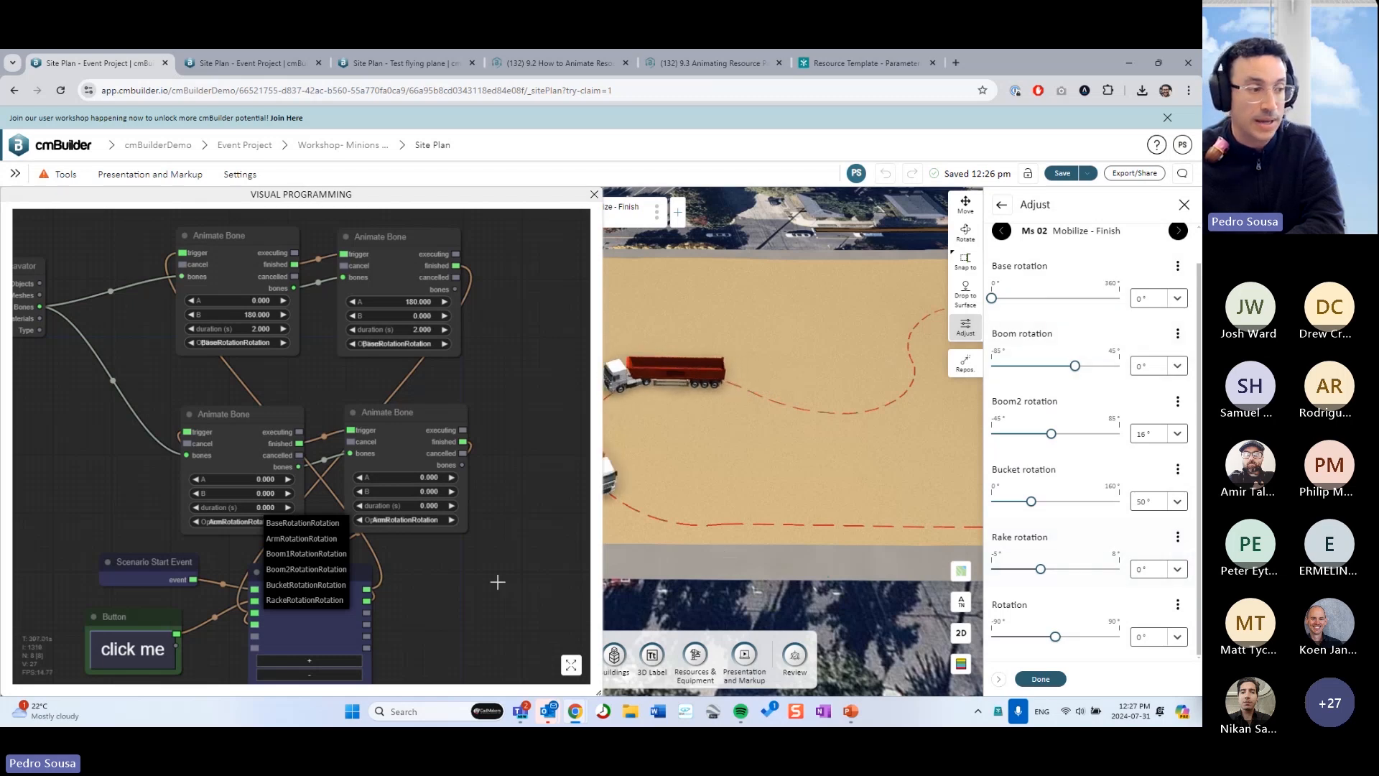
left_click(499, 585)
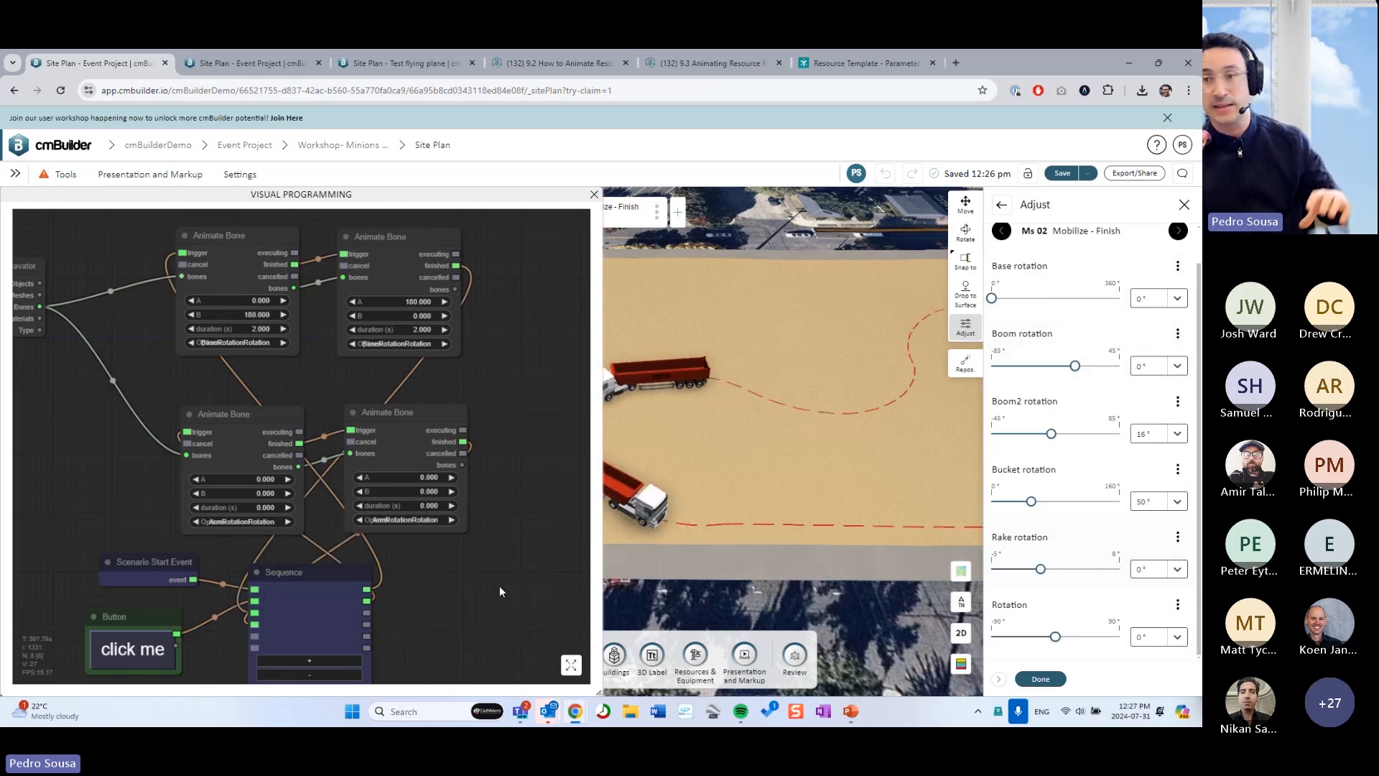
left_click(244, 522)
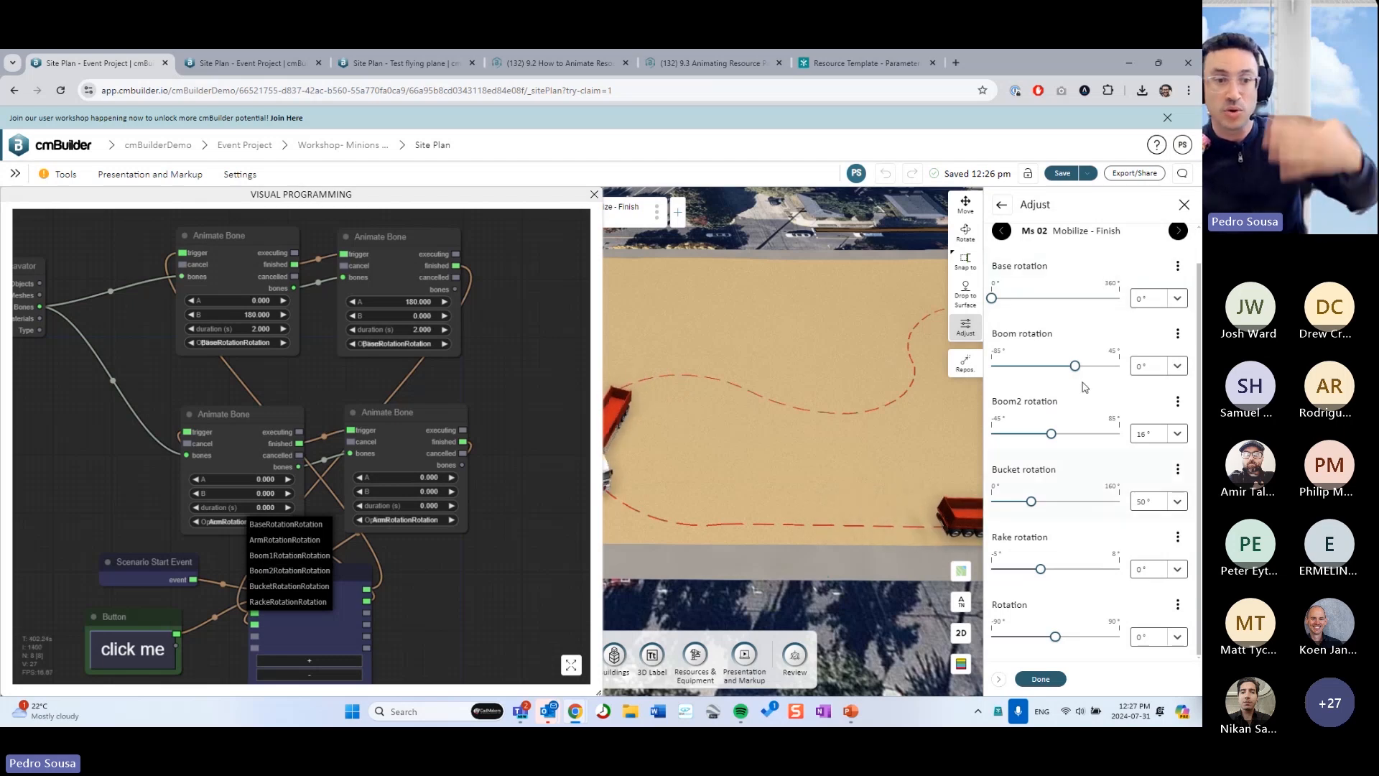
left_click(521, 489)
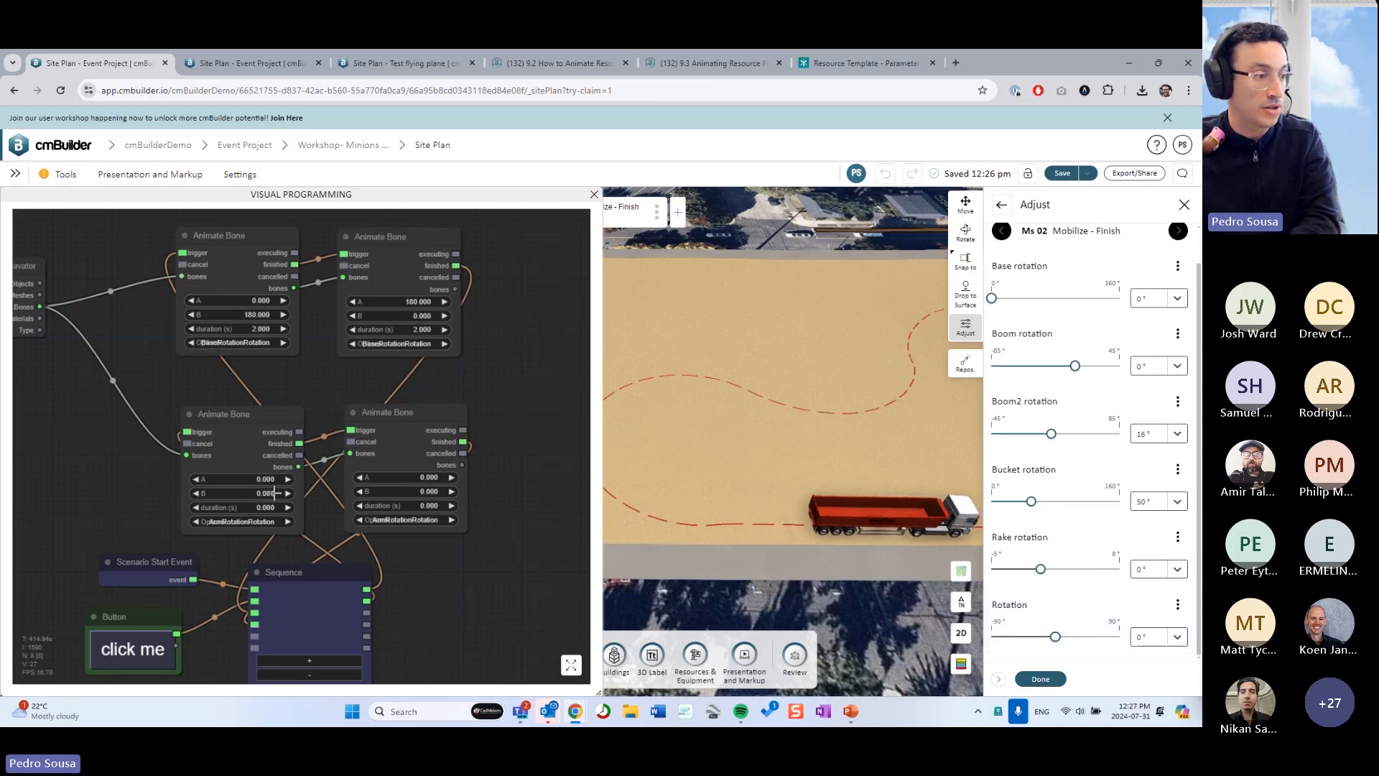
- Set B to 90 on the first lower Animate Bone node and A to 90 on the second
left_click(267, 480)
type("90")
key("Return")
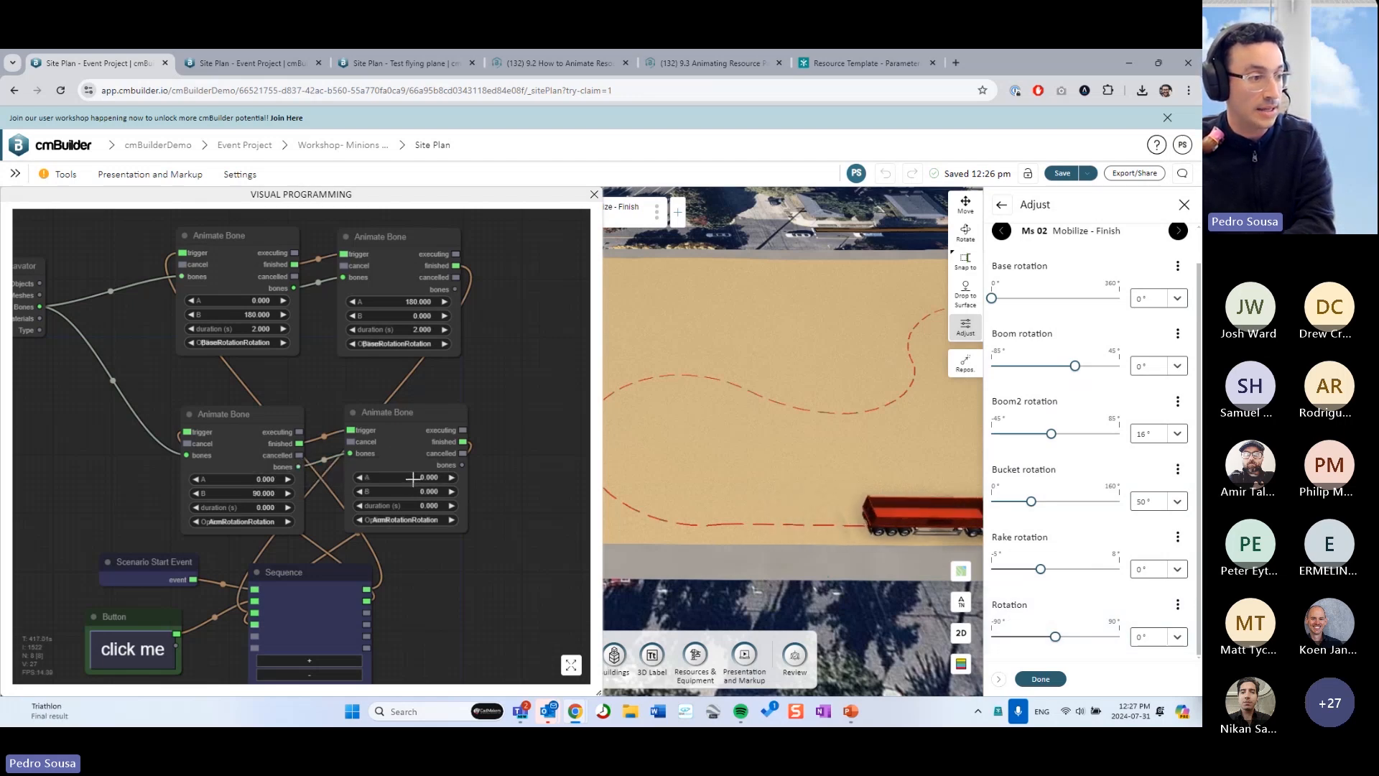
left_click(413, 477)
key("ctrl+a")
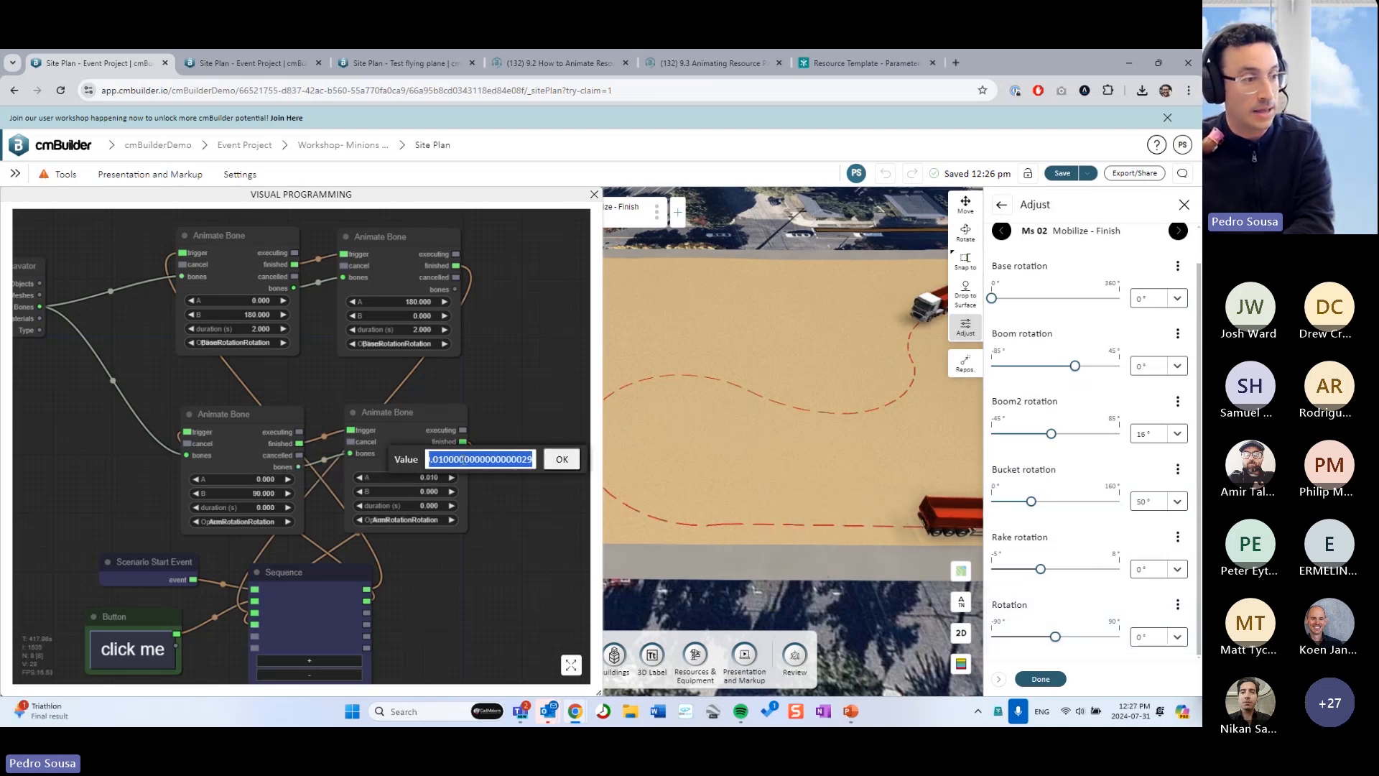
type("90")
key("Return")
- Set the duration of both lower Animate Bone nodes to 2 seconds
left_click(430, 492)
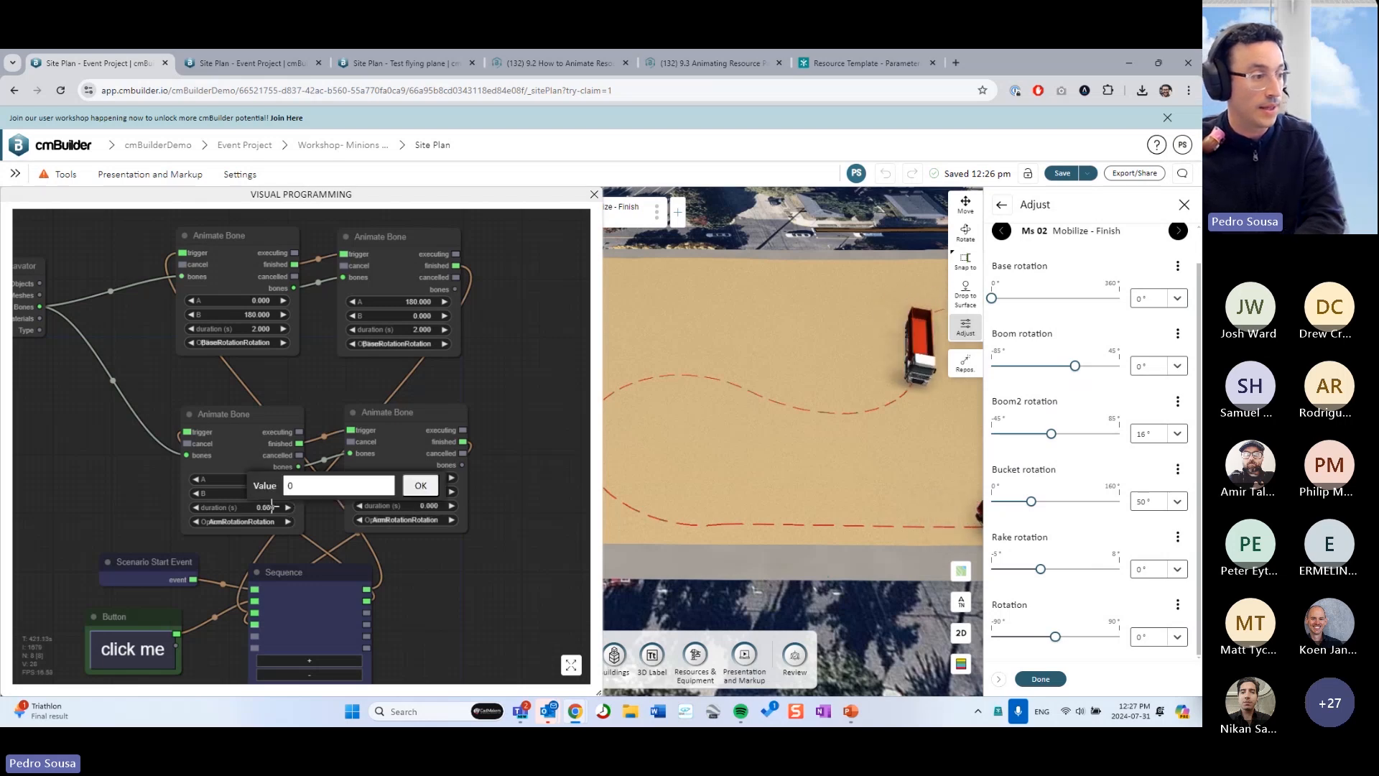
type("2")
key("Escape")
left_click(417, 506)
key("Escape")
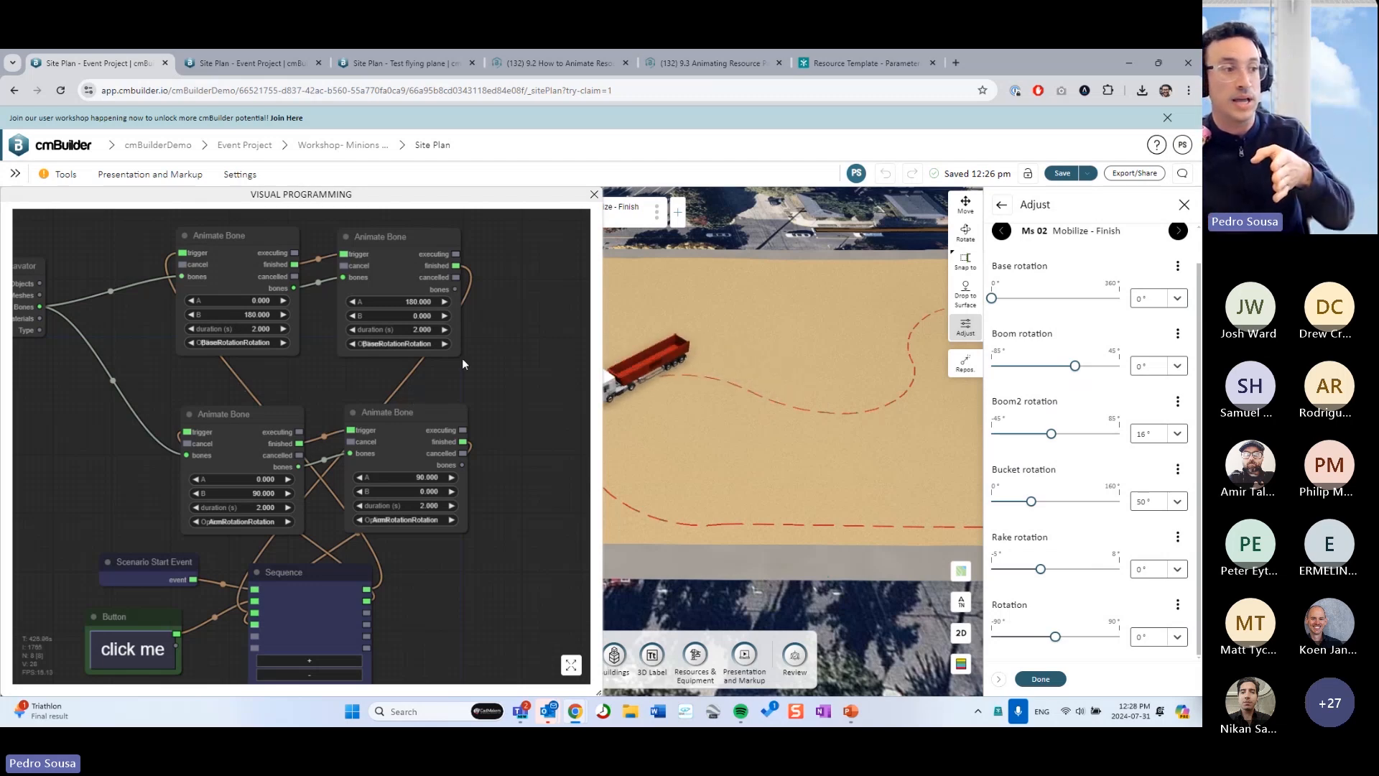
left_click_drag(462, 365, 515, 368)
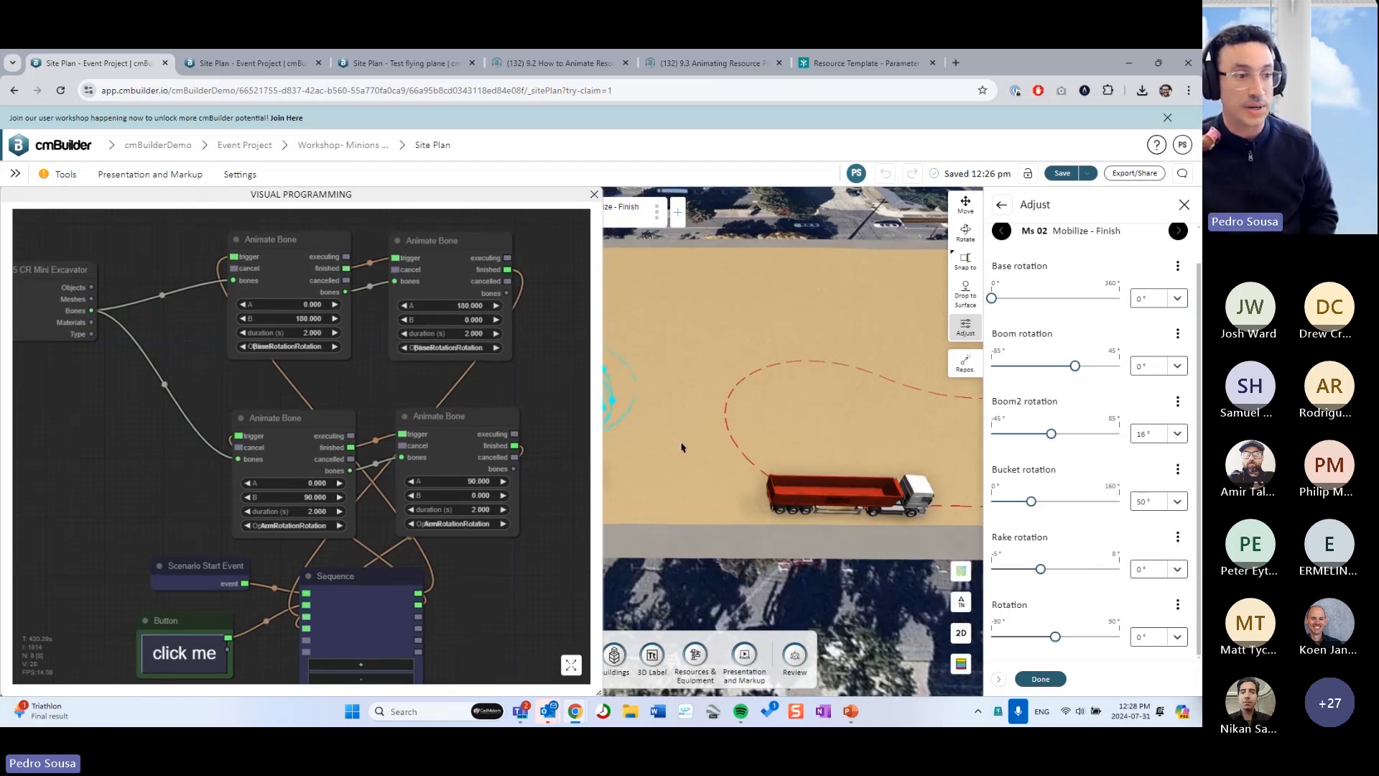
left_click_drag(291, 556, 247, 536)
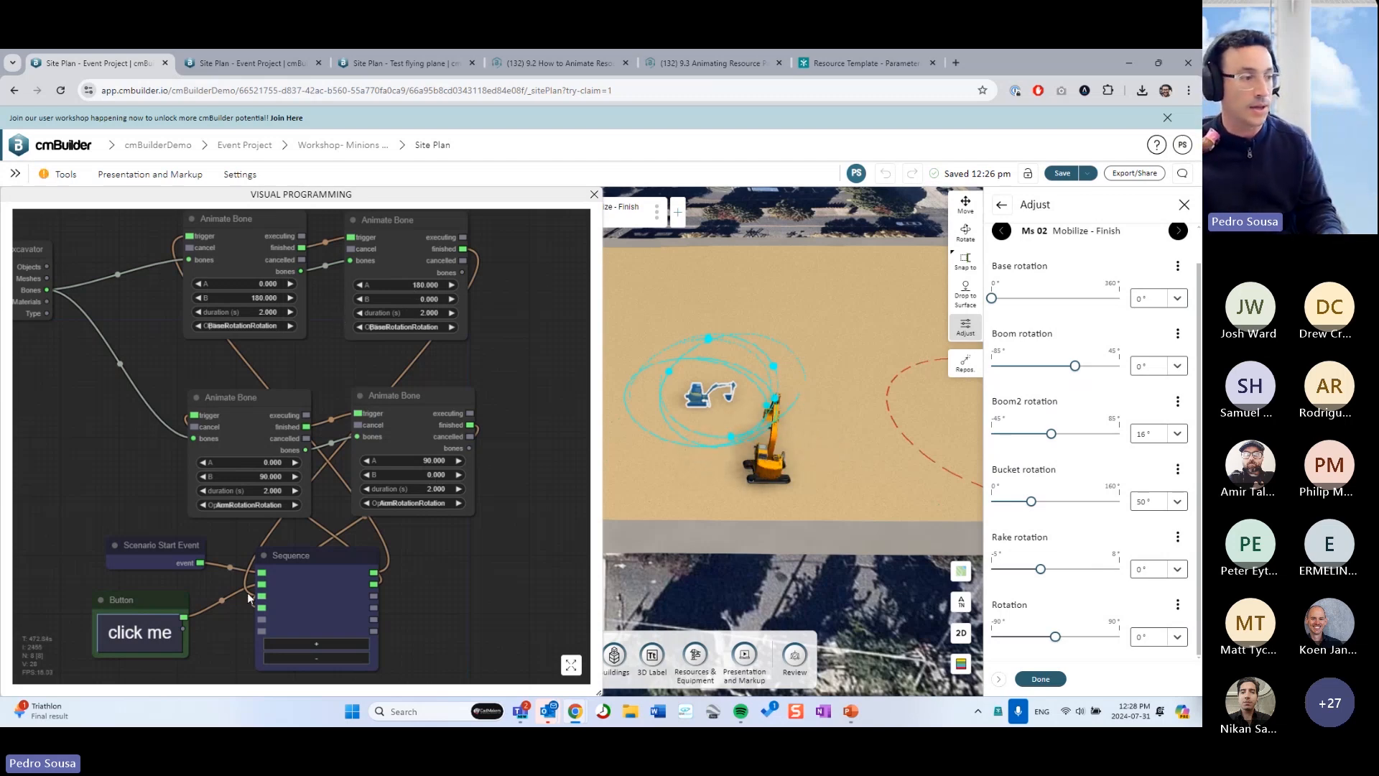
- Examine the mini excavator's running base and arm animation up close in 3D and from above in 2D
scroll(721, 457, "up", 5)
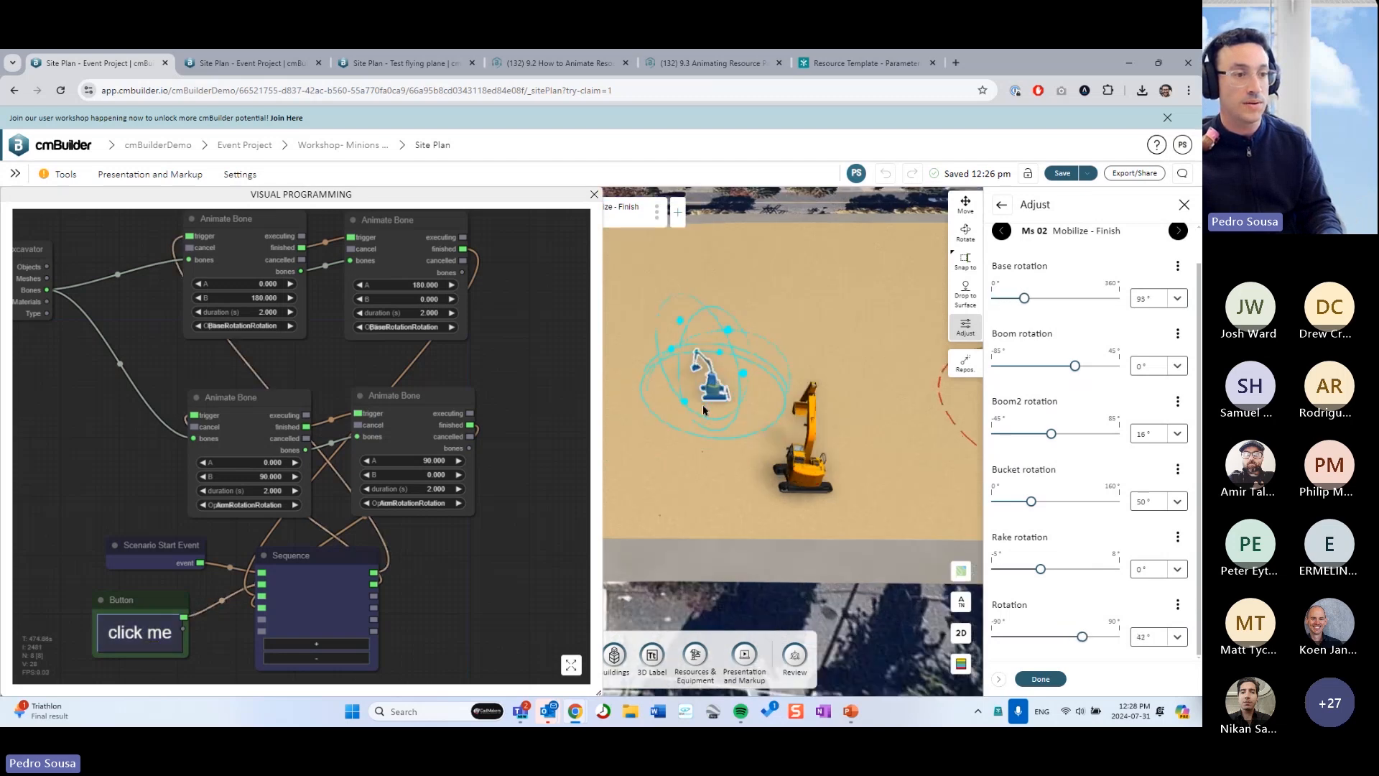
scroll(722, 457, "up", 5)
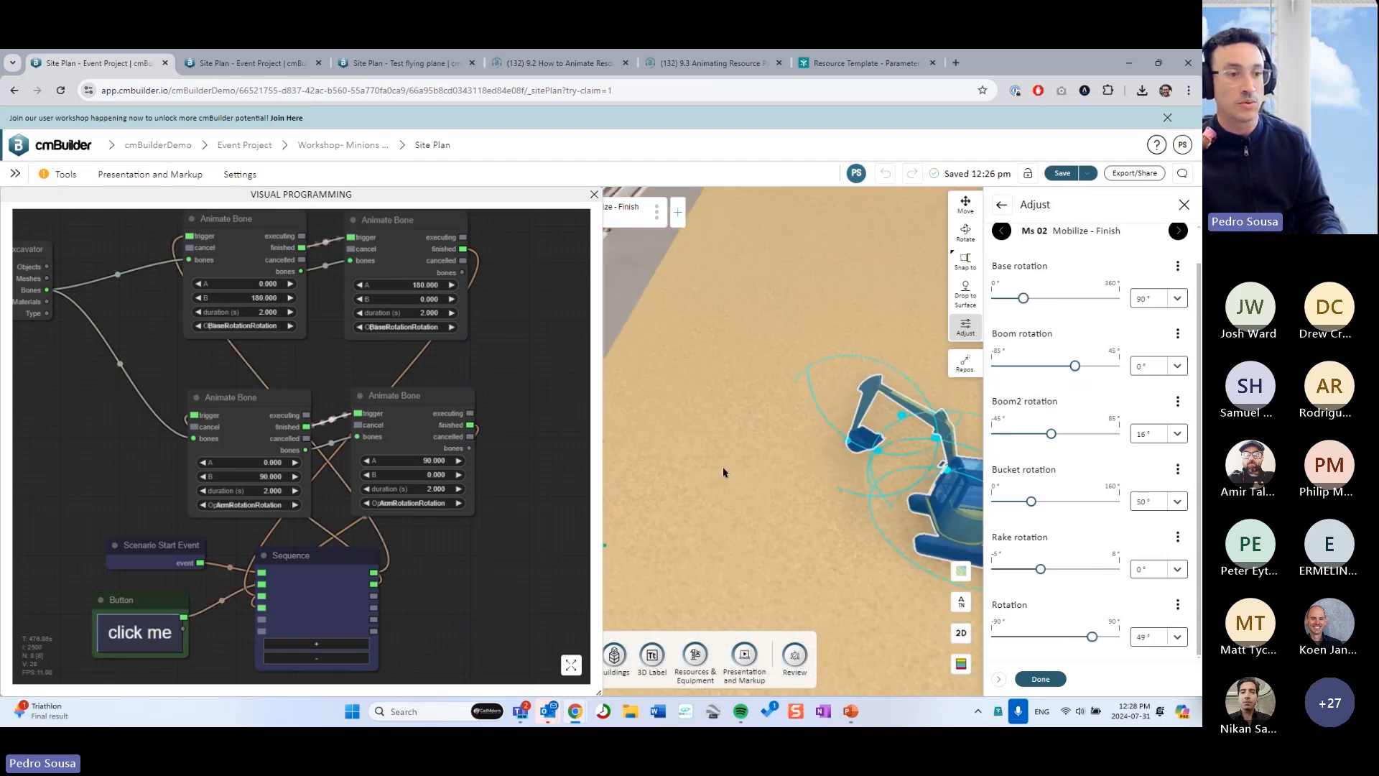
left_click_drag(632, 465, 713, 454)
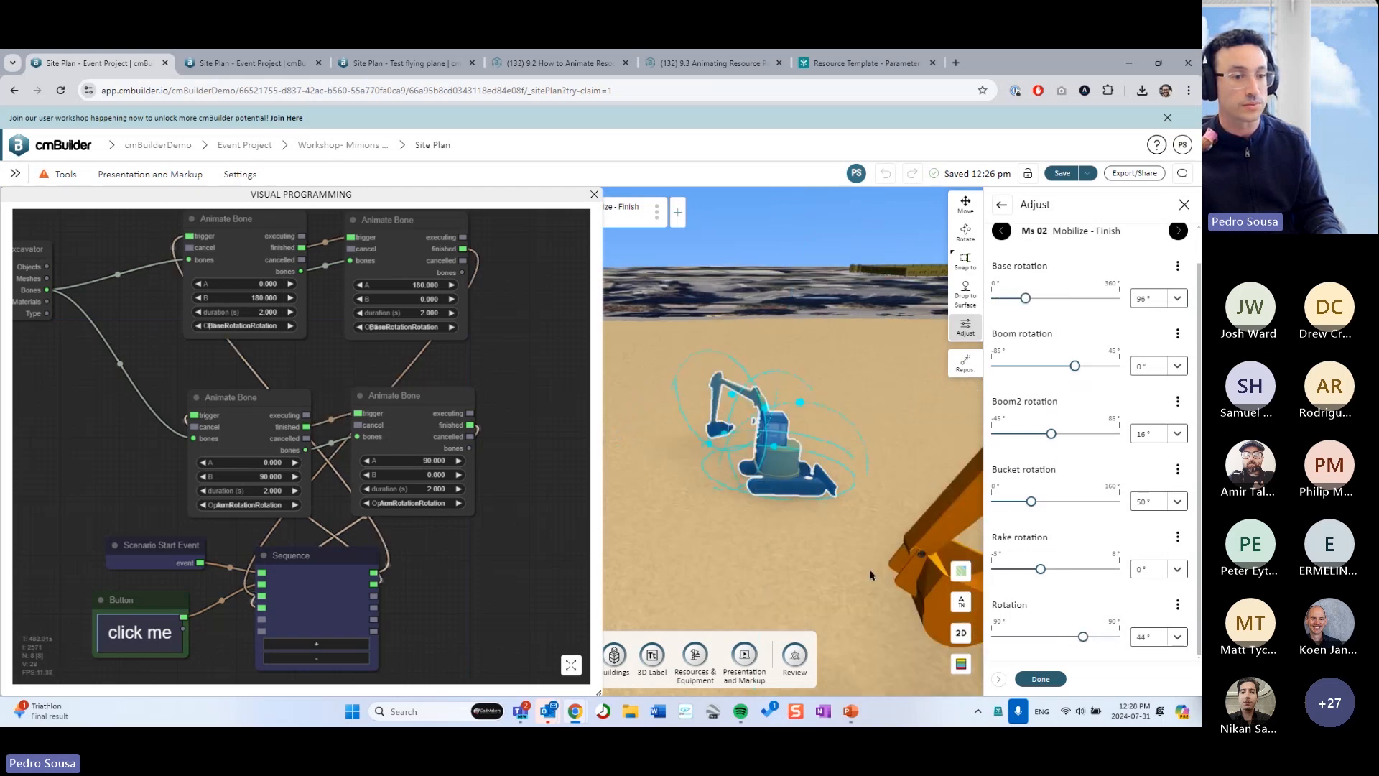
left_click(958, 631)
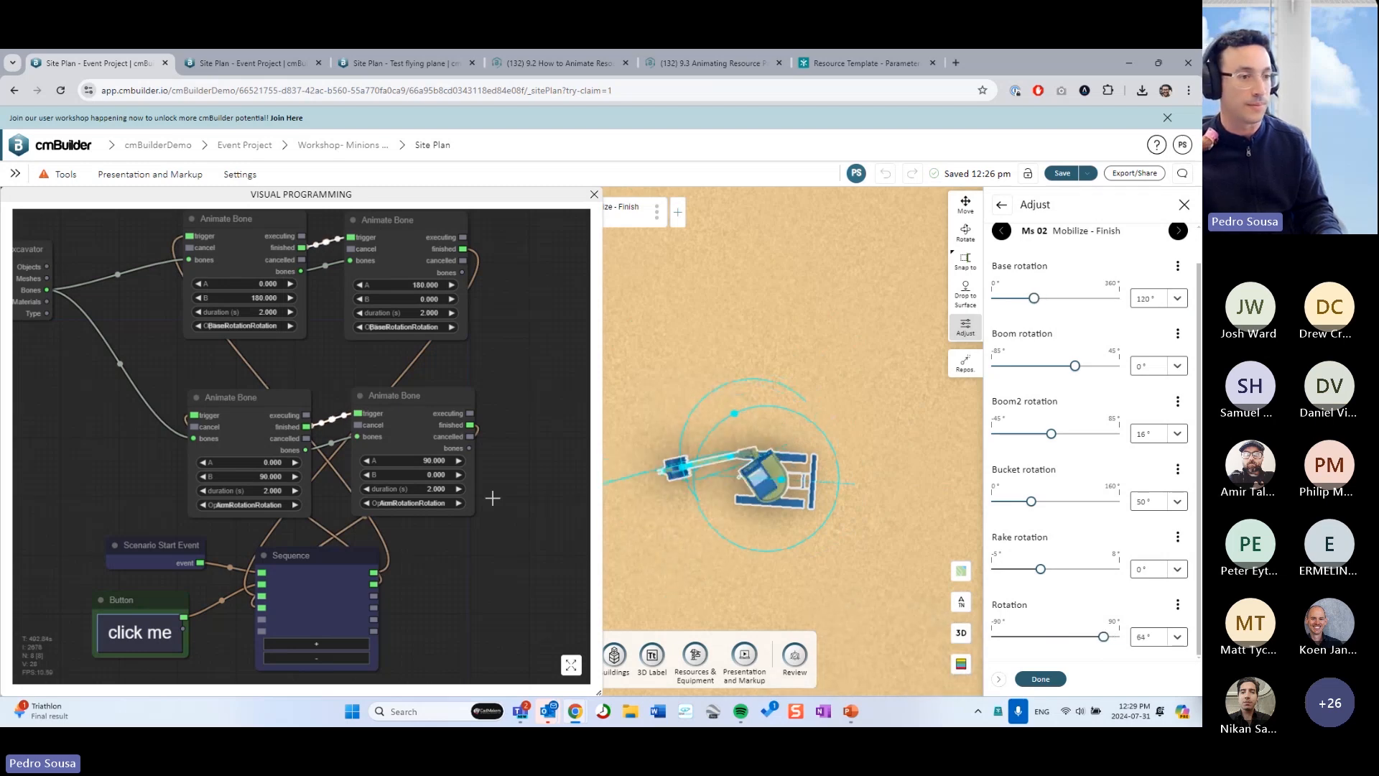
scroll(503, 471, "down", 1)
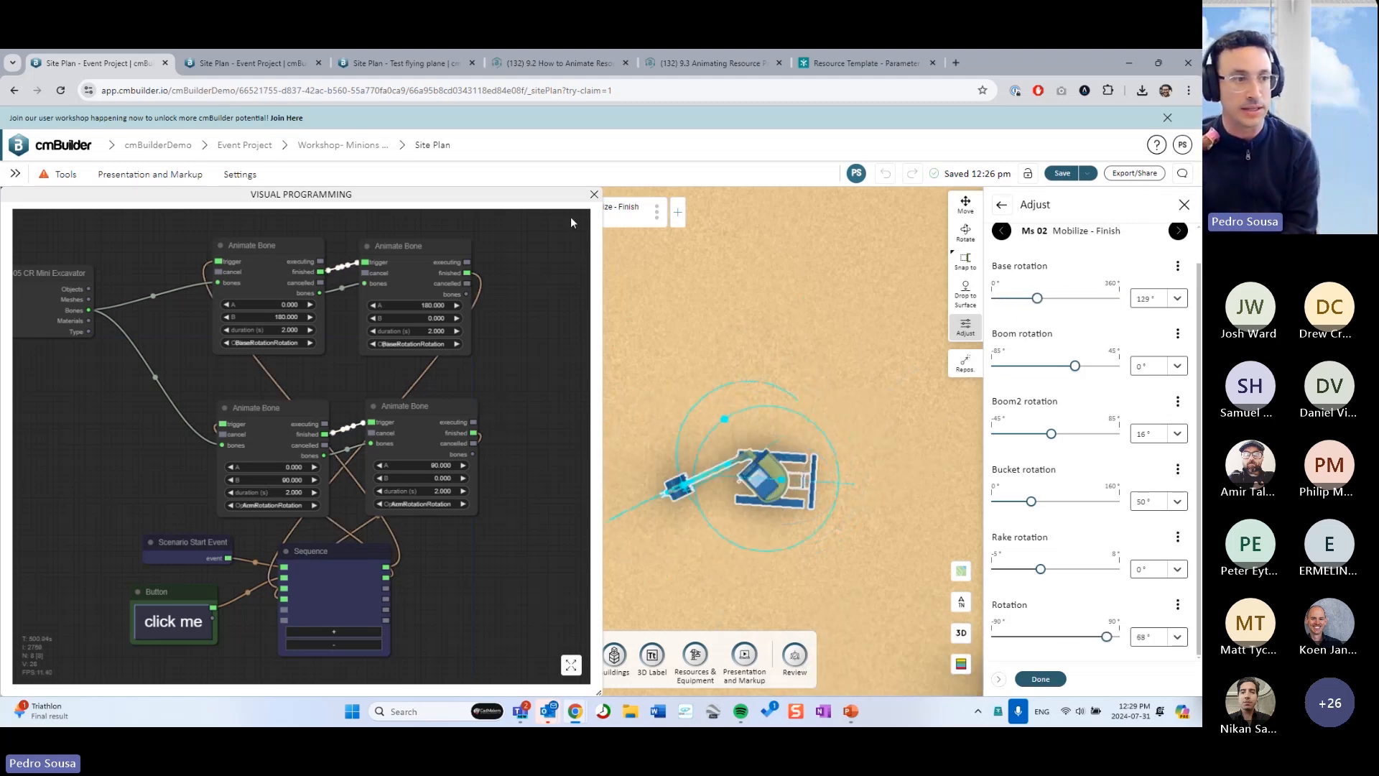
- Close the visual programming graph and the Adjust settings, and return the site plan to a 3D view of both excavators
left_click(594, 195)
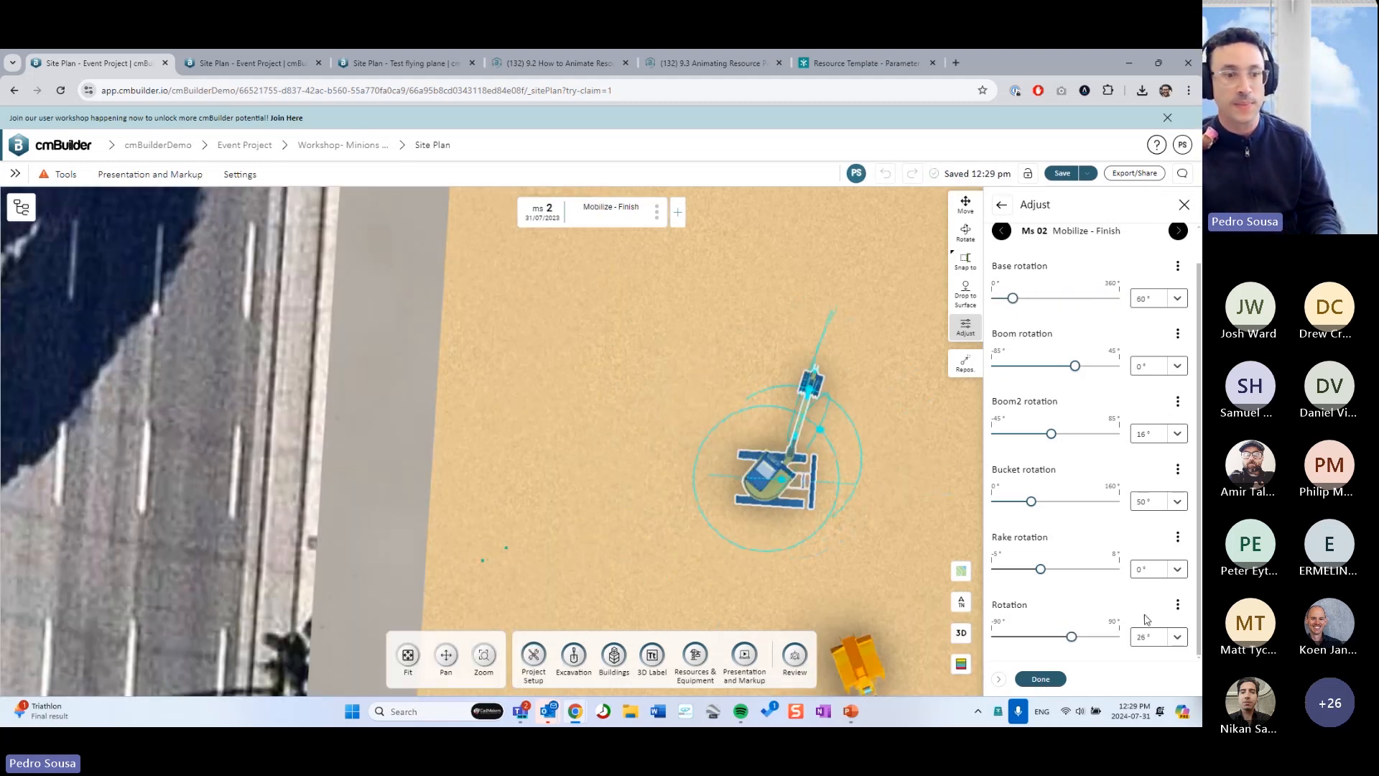
left_click(1040, 679)
scroll(667, 491, "down", 3)
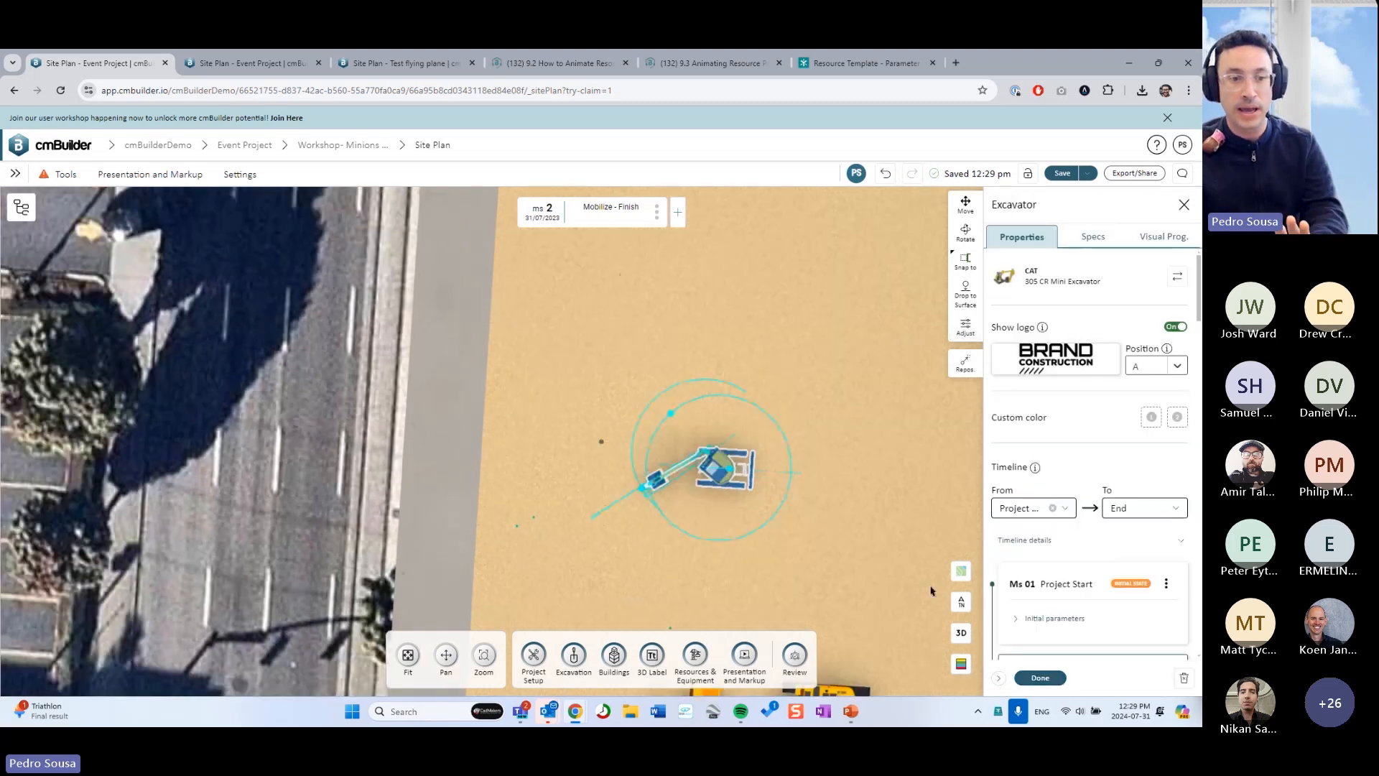
right_click_drag(668, 490, 569, 478)
scroll(723, 484, "down", 2)
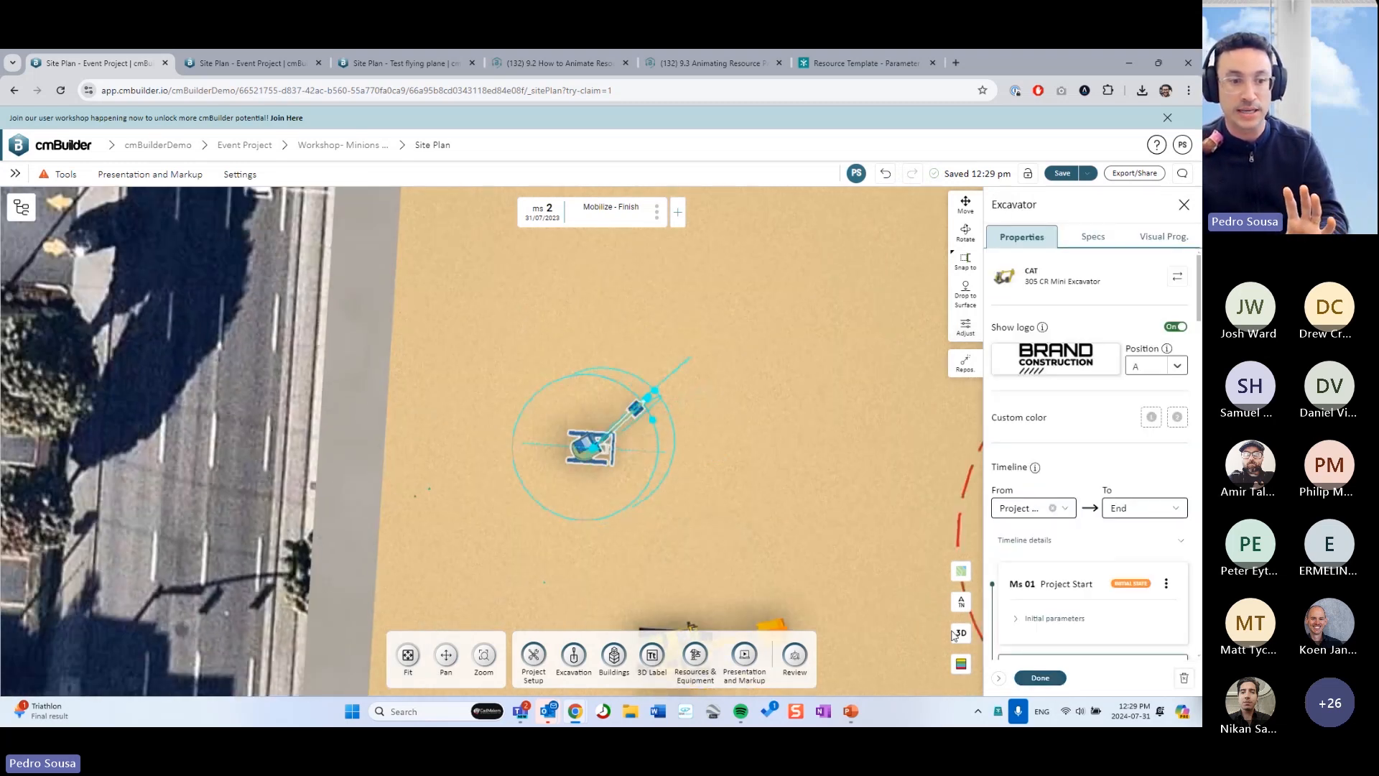
left_click(960, 633)
left_click_drag(682, 566, 718, 467)
right_click_drag(718, 466, 610, 474)
left_click_drag(525, 470, 470, 367)
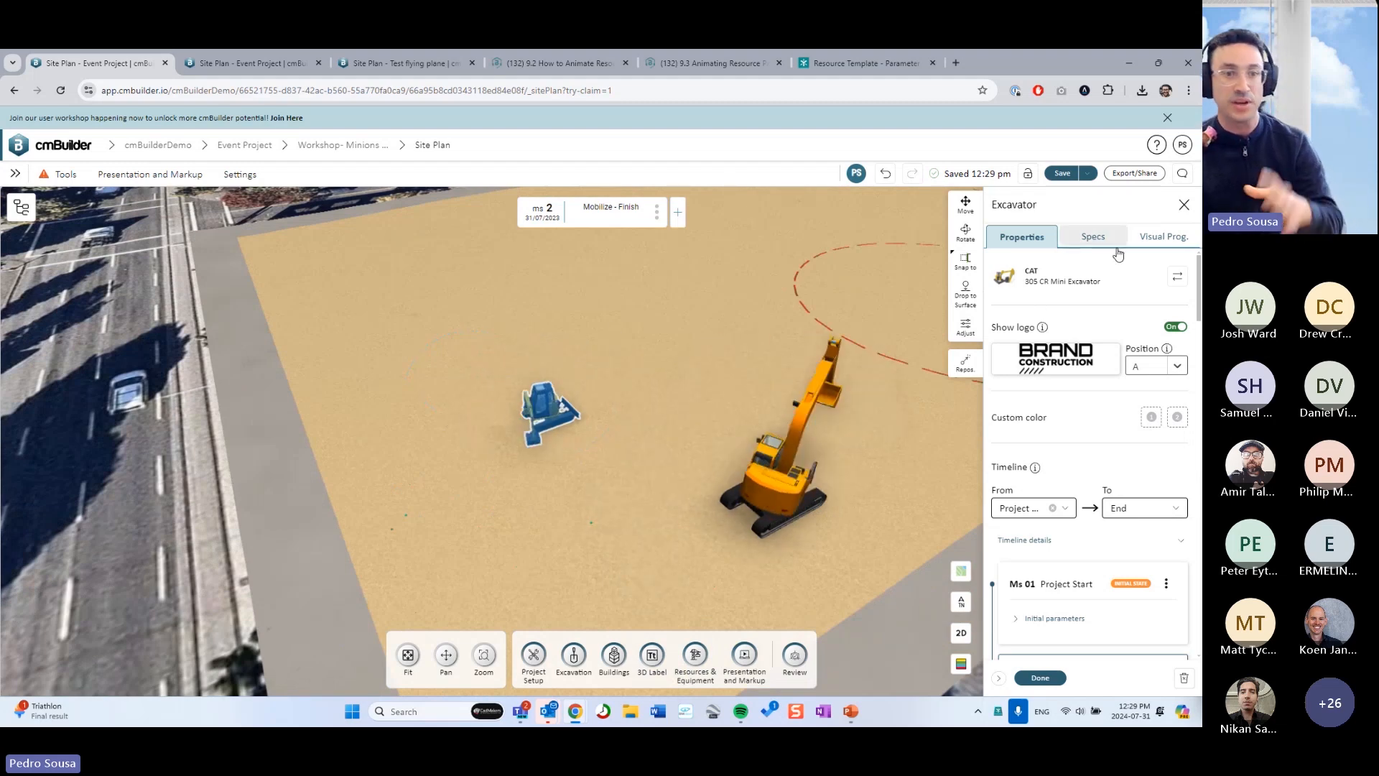
- Export the mini excavator's custom visual programming graph and finish editing the mini excavator
left_click(1161, 237)
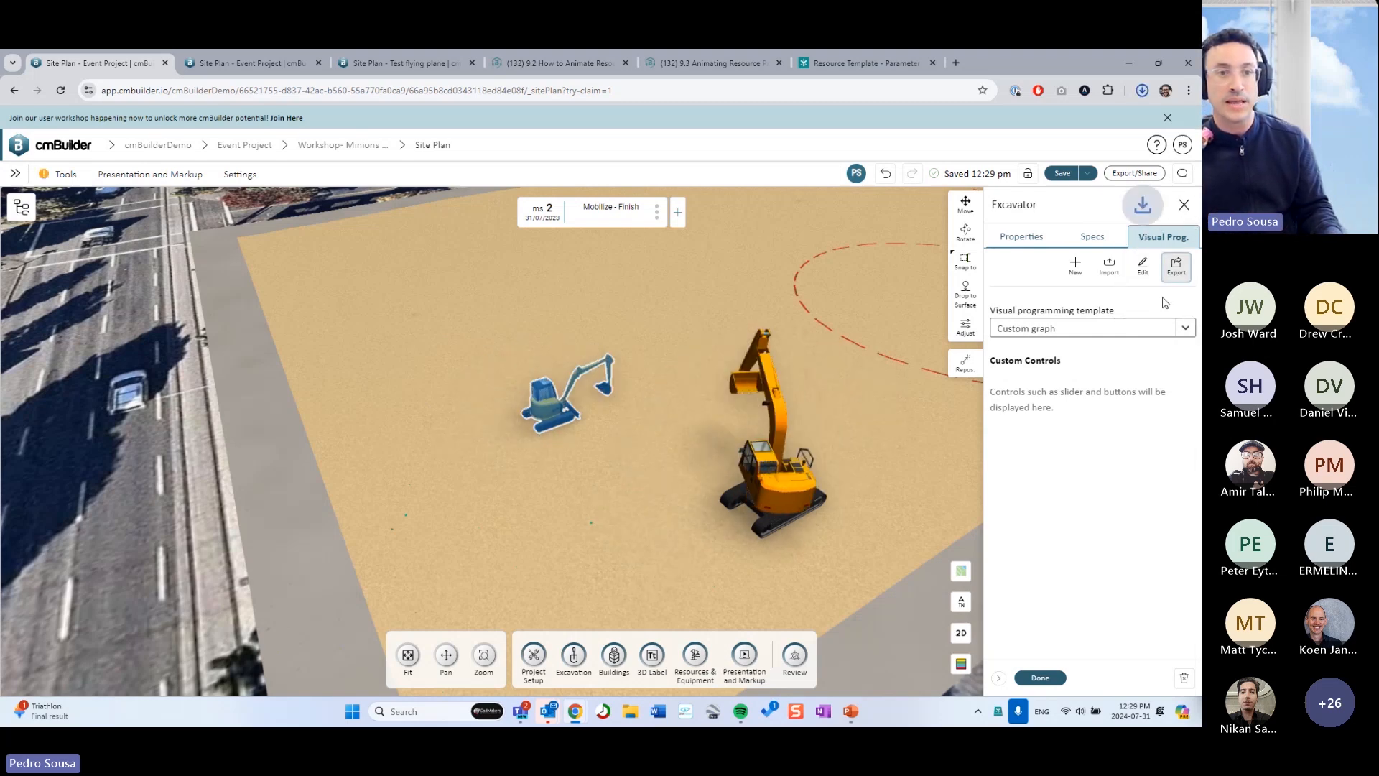
left_click(1177, 267)
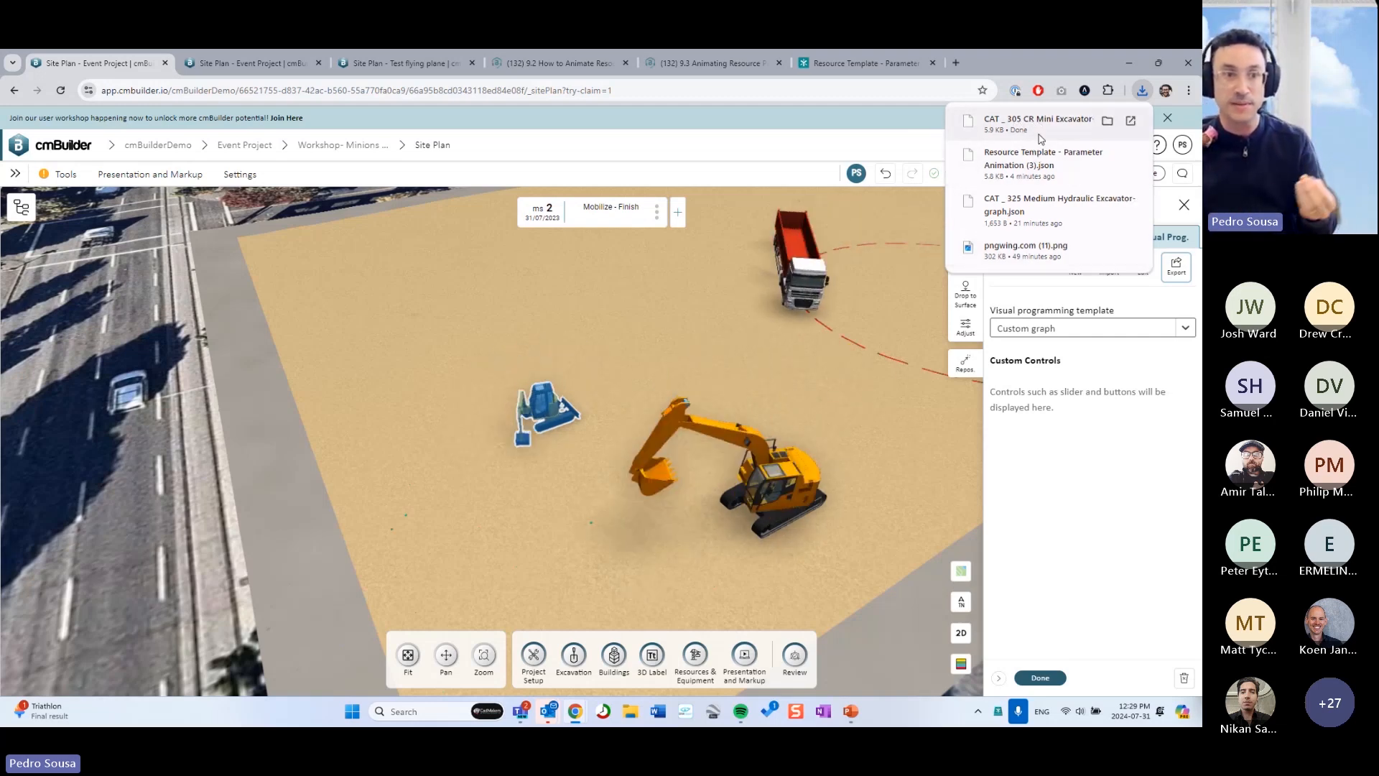
left_click(1040, 678)
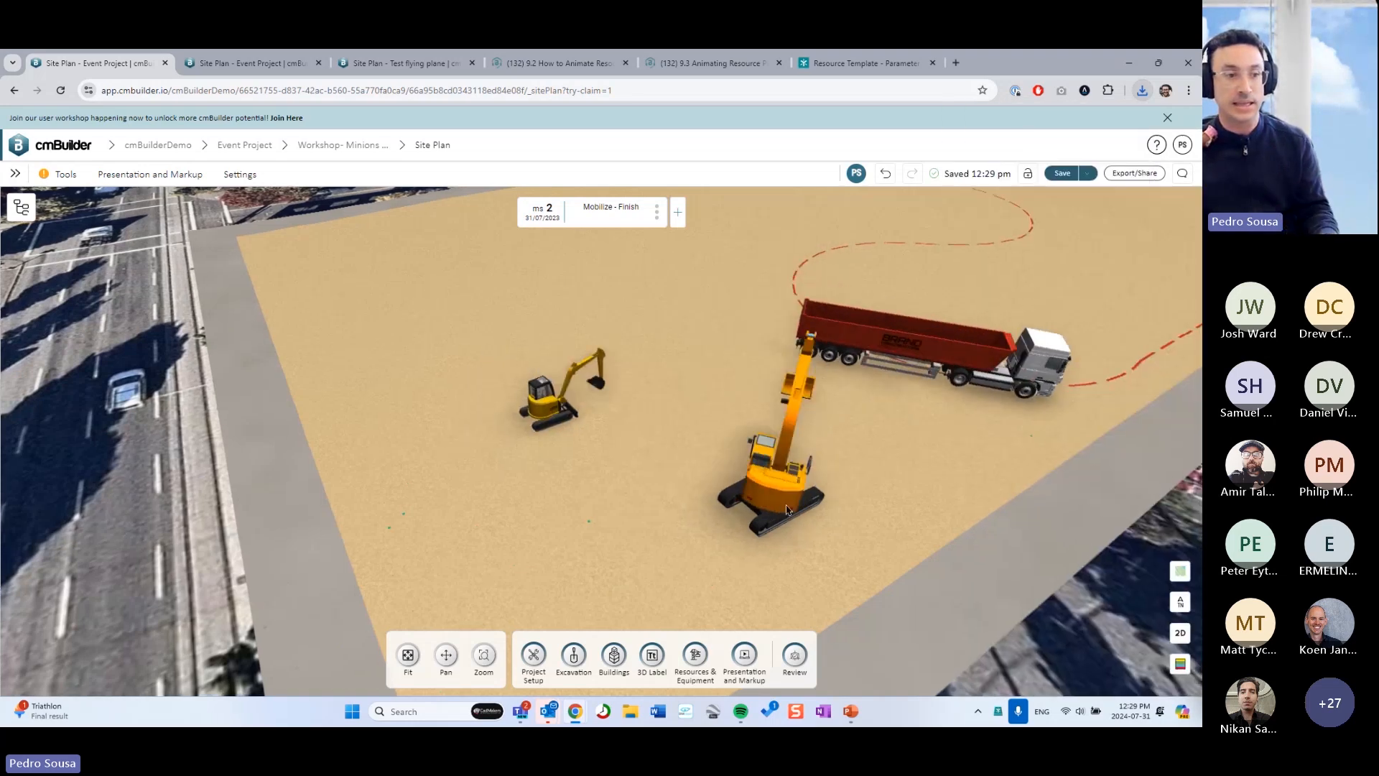
- Import CAT _ 305 CR Mini Excavator-graph.json as the visual programming graph of the CAT 325 Medium Hydraulic Excavator
left_click(607, 465)
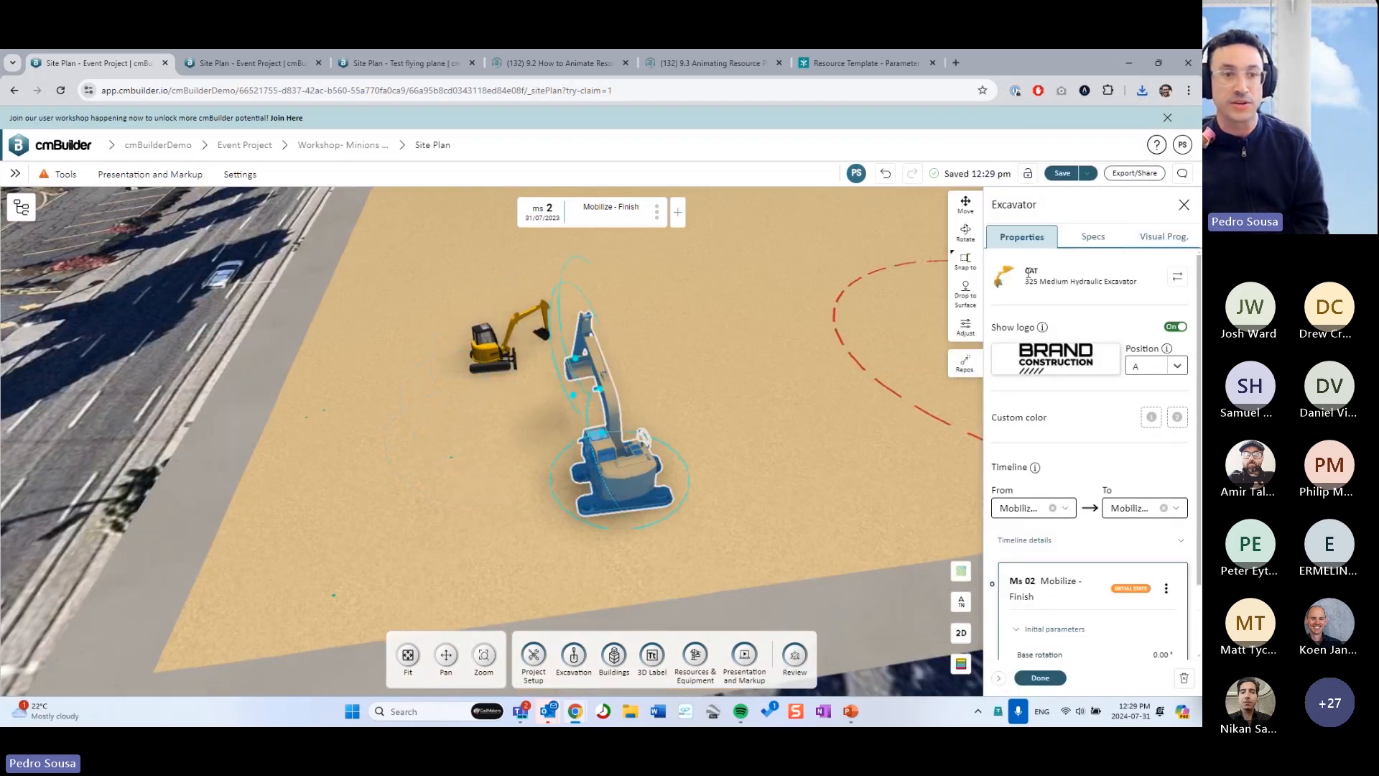
left_click(1170, 240)
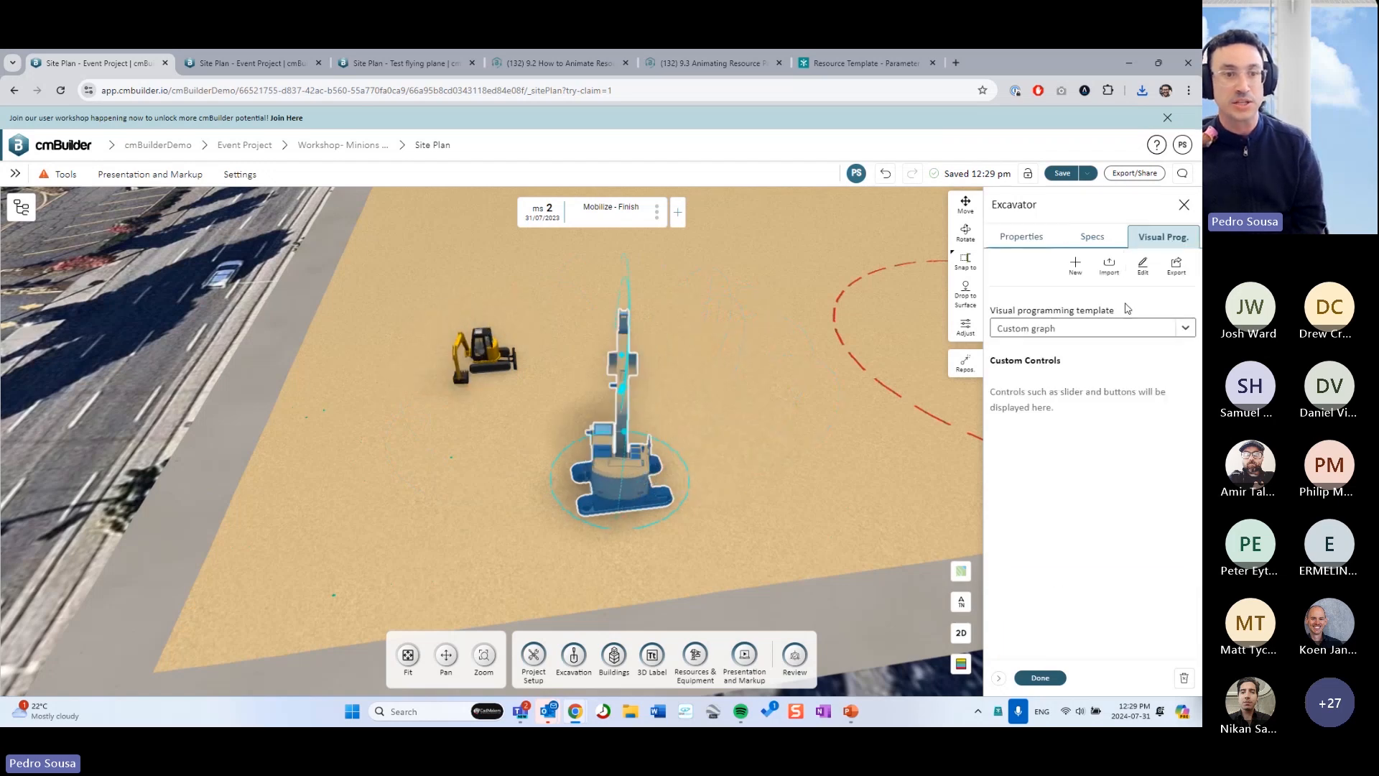
left_click(1109, 266)
left_click(518, 434)
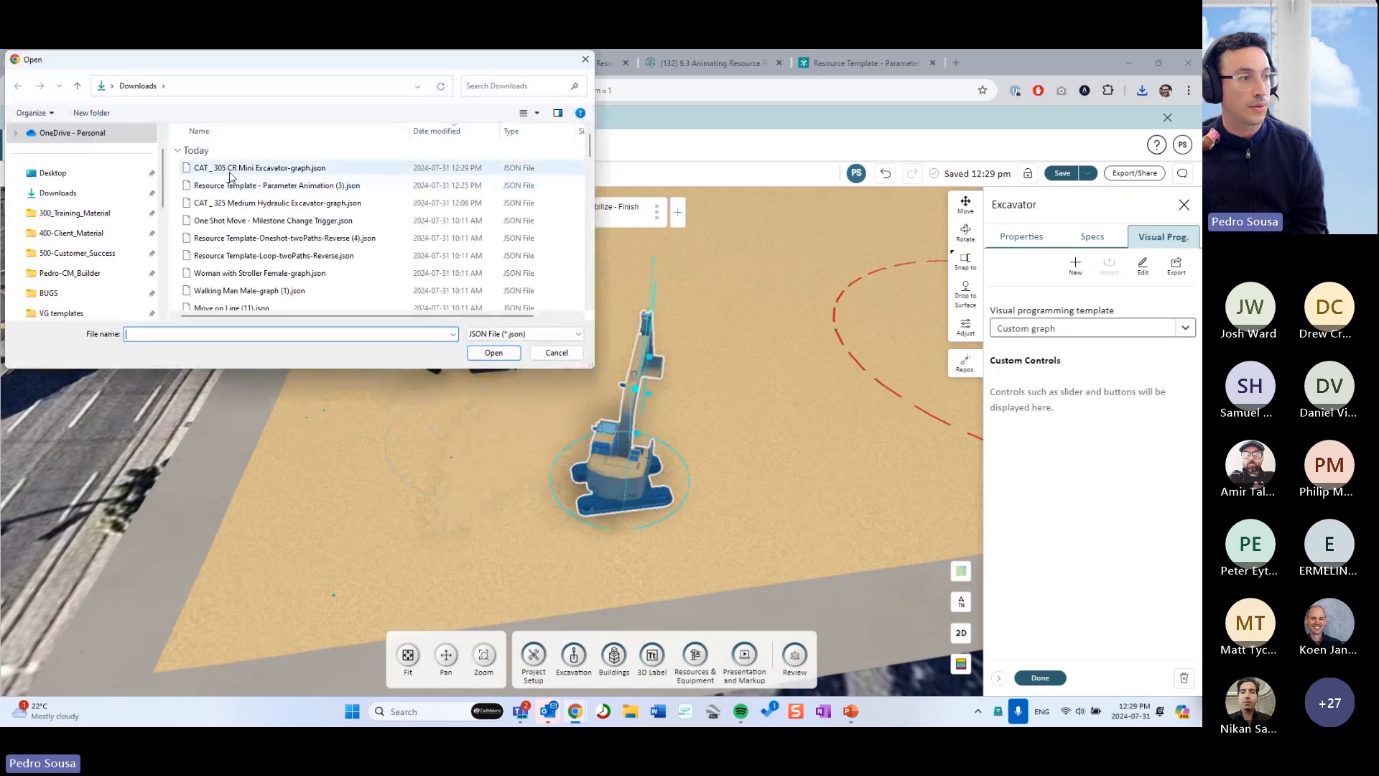
left_click(233, 168)
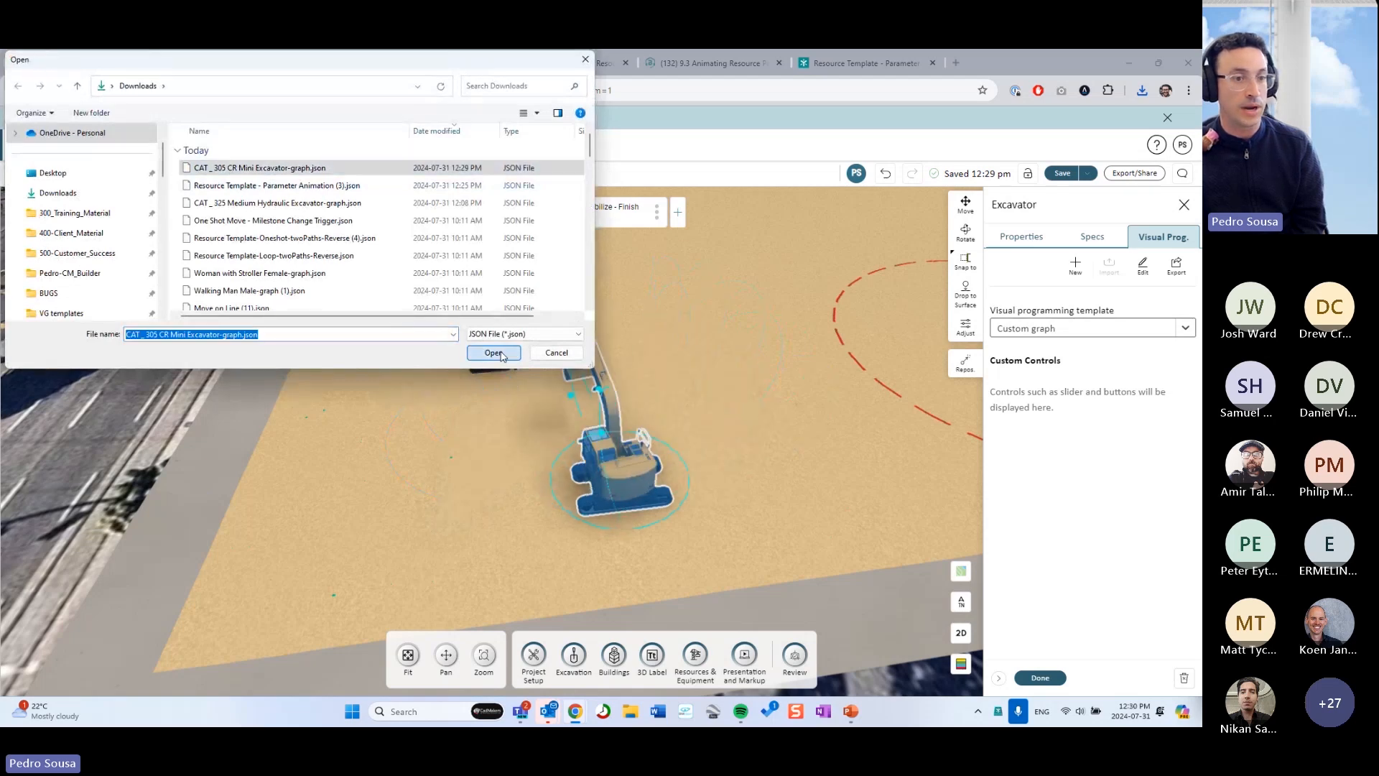
- Import CAT_ 305 CR Mini Excavator-graph.json into the excavator and connect the excavator node's Bones output to the first Animate Bone node of both rows
left_click(494, 352)
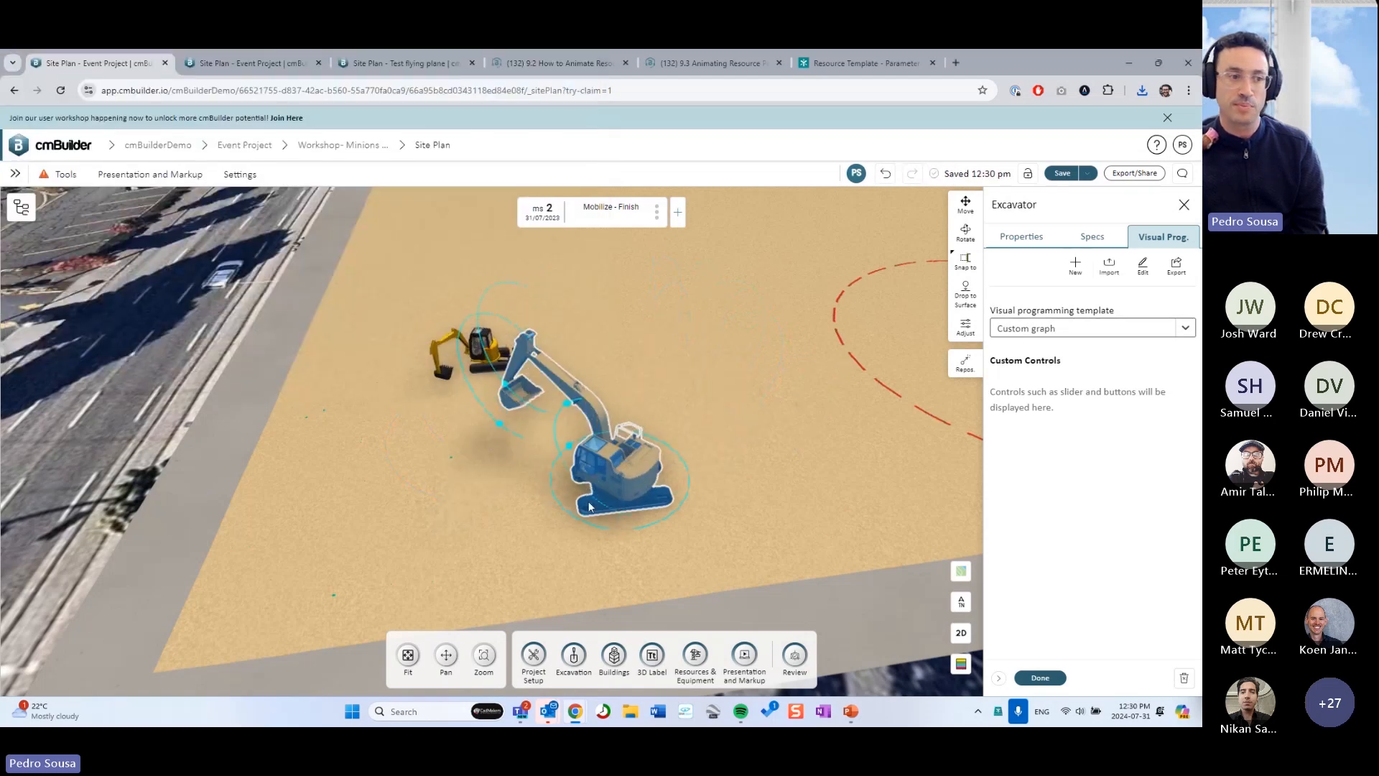
left_click(1138, 279)
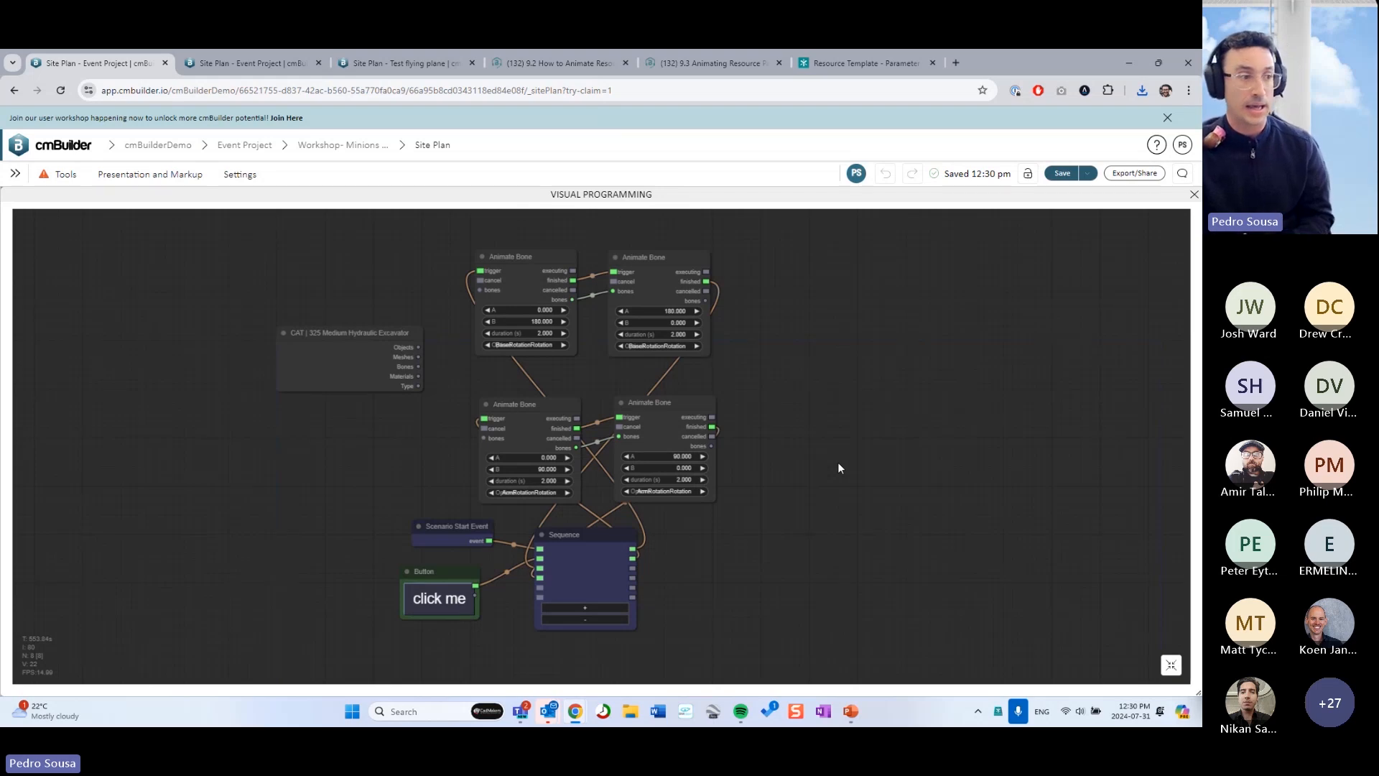
scroll(408, 383, "up", 3)
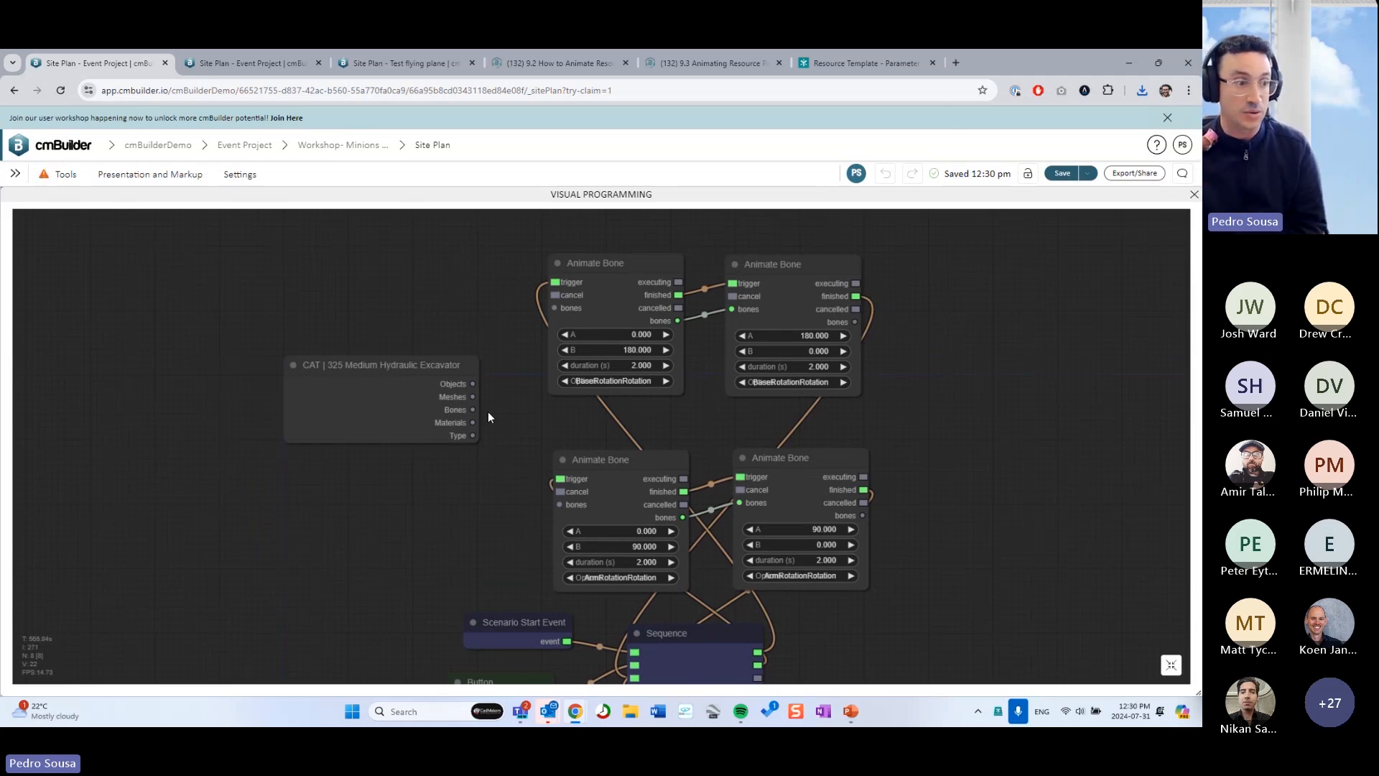
left_click_drag(472, 409, 553, 308)
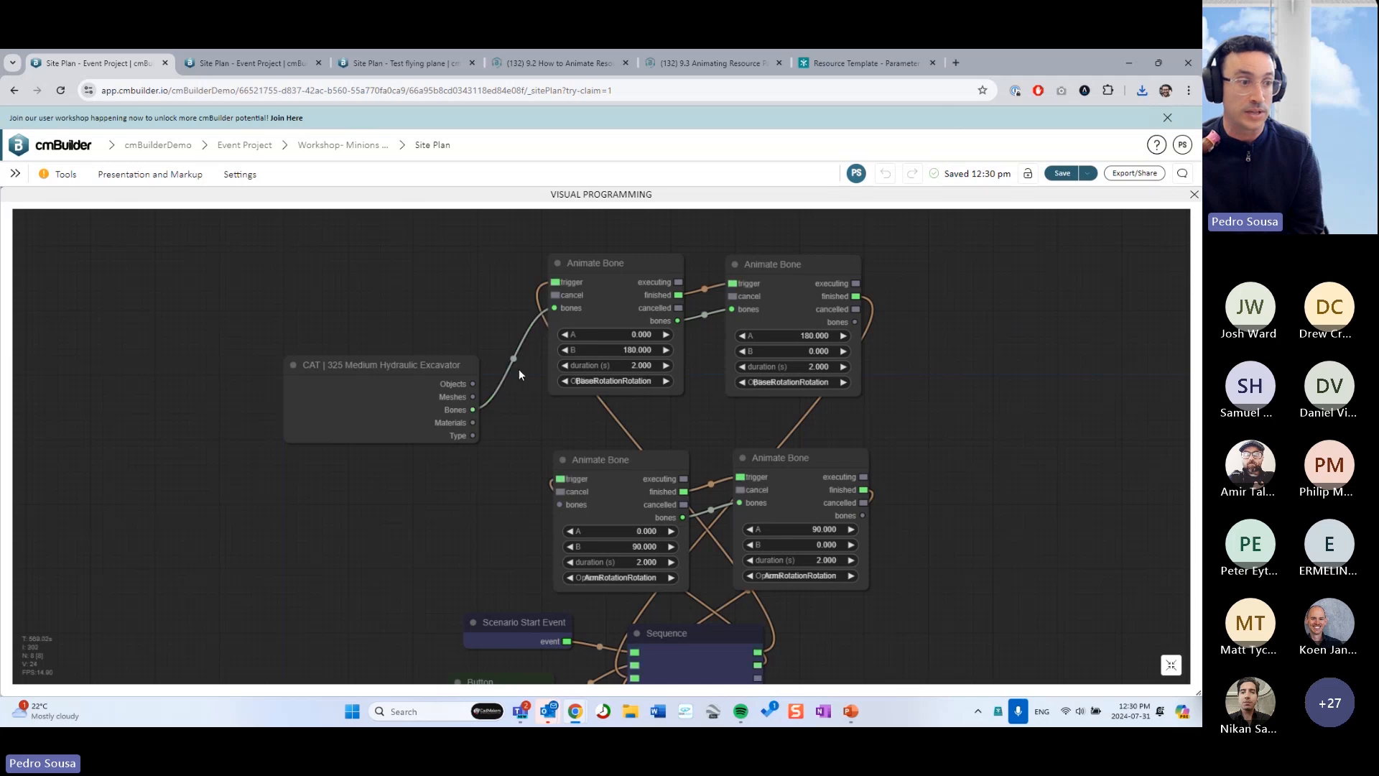
left_click_drag(472, 408, 560, 504)
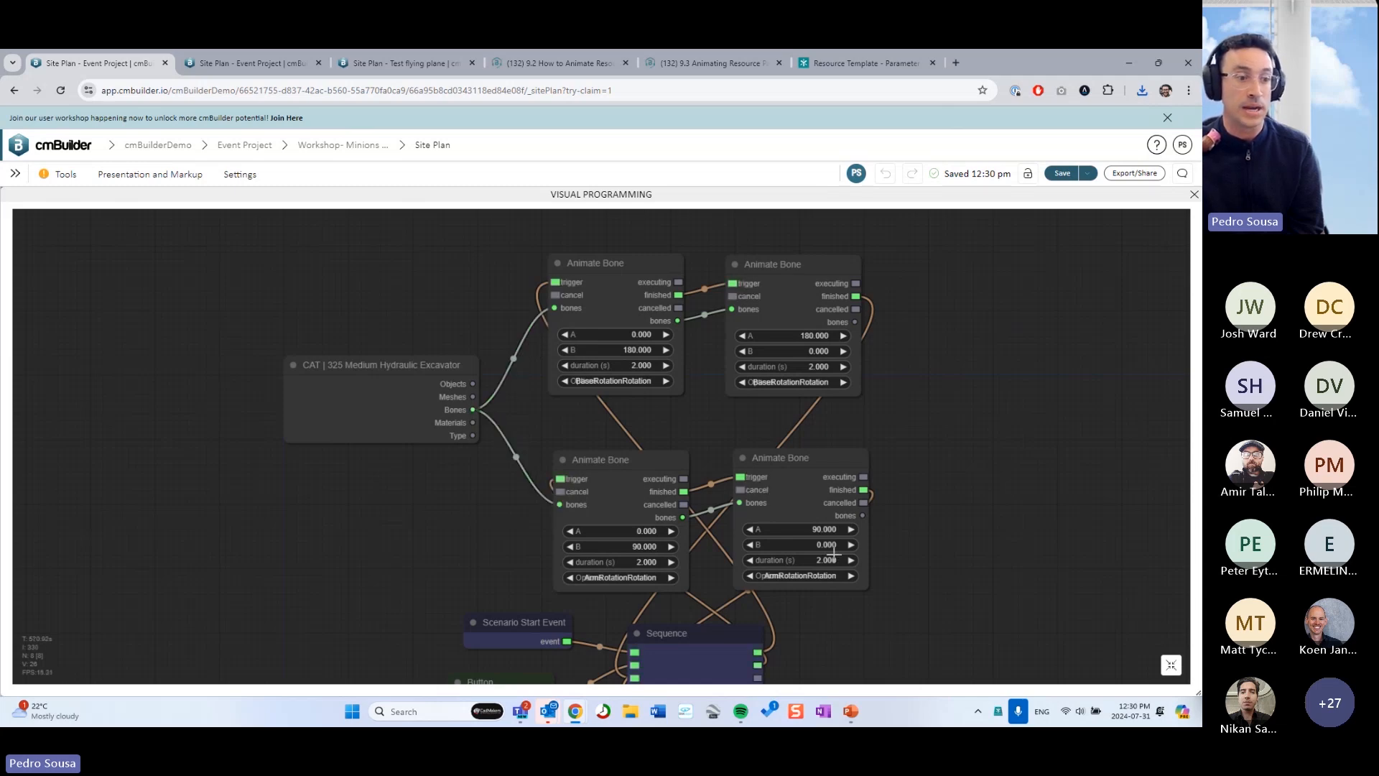
- Examine the bone rotation options of the Animate Bone nodes and close the visual programming editor
scroll(819, 556, "down", 2)
left_click_drag(790, 446, 758, 424)
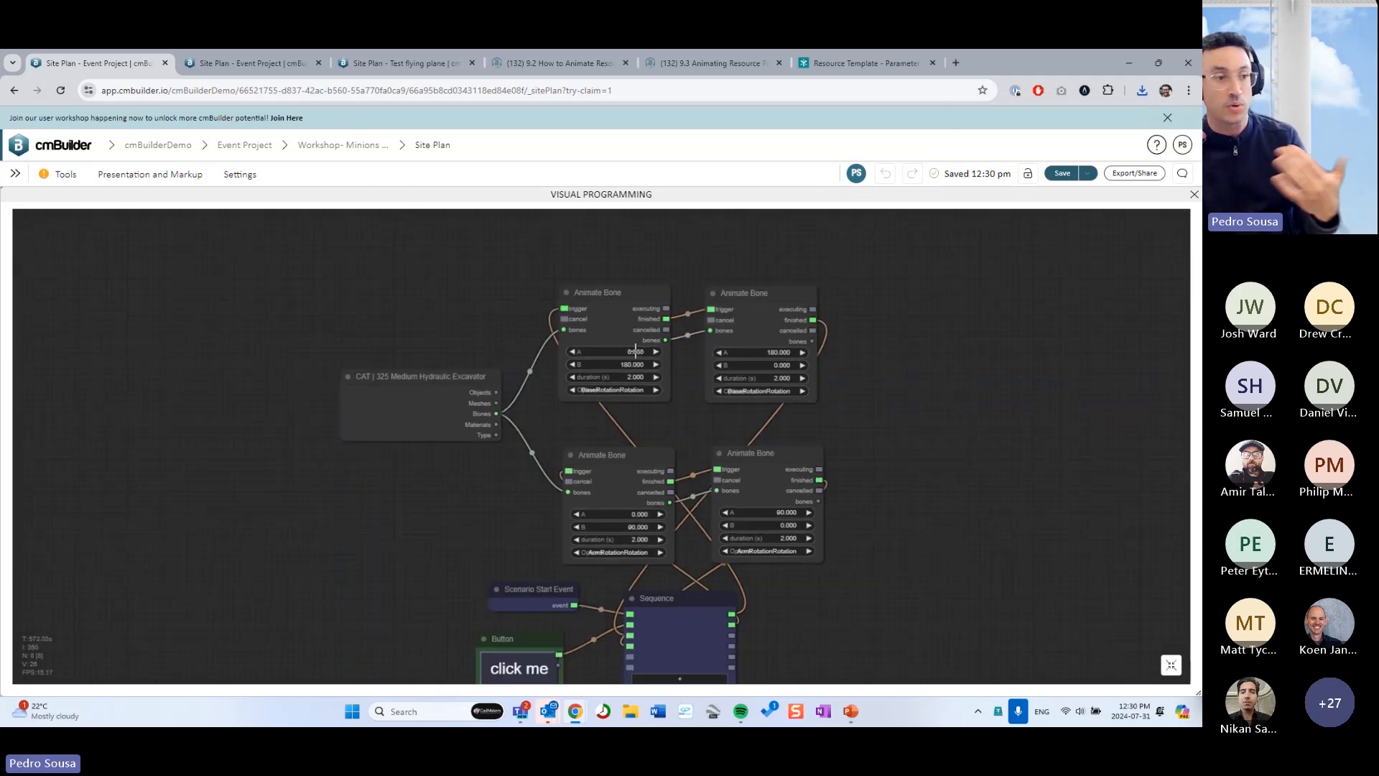
left_click(625, 553)
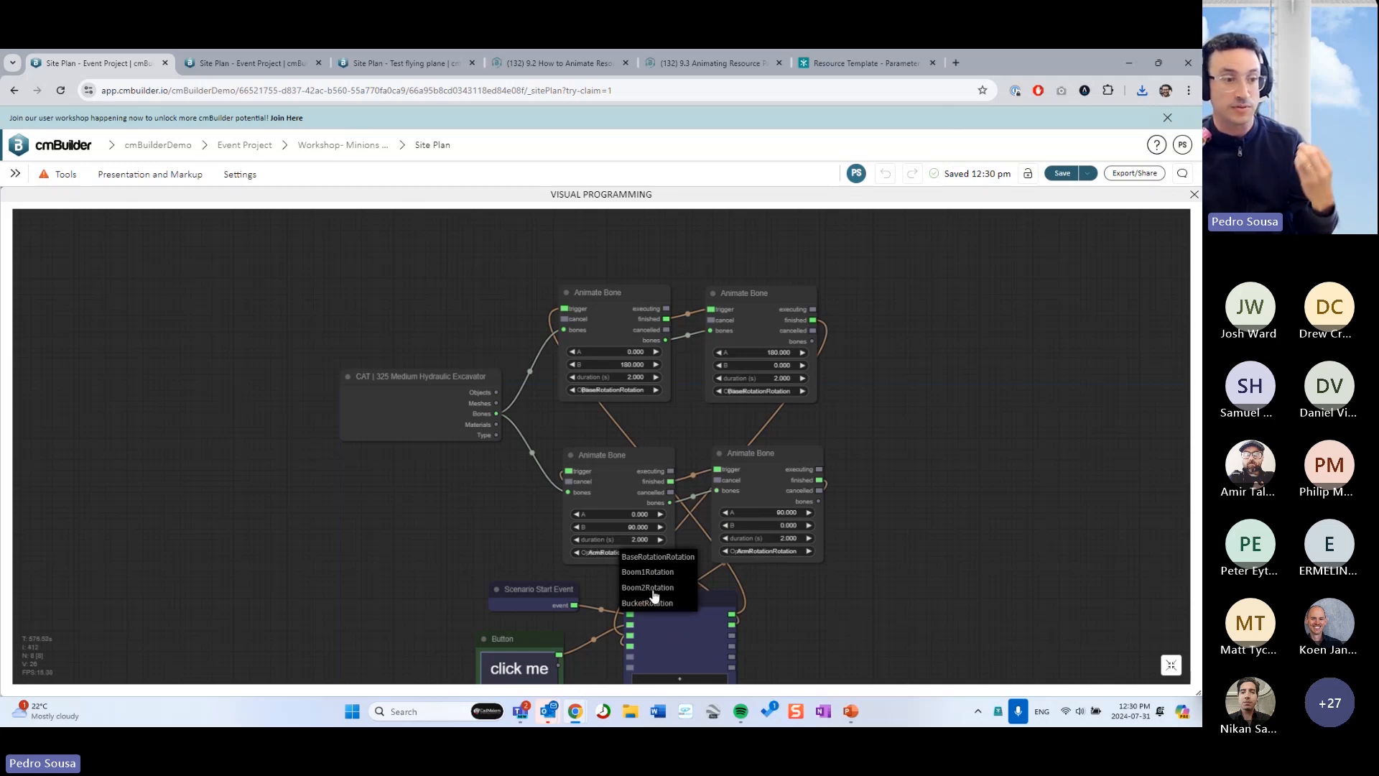
left_click(606, 388)
mouse_move(724, 446)
left_mouse_down()
mouse_move(691, 431)
mouse_move(745, 463)
left_mouse_up()
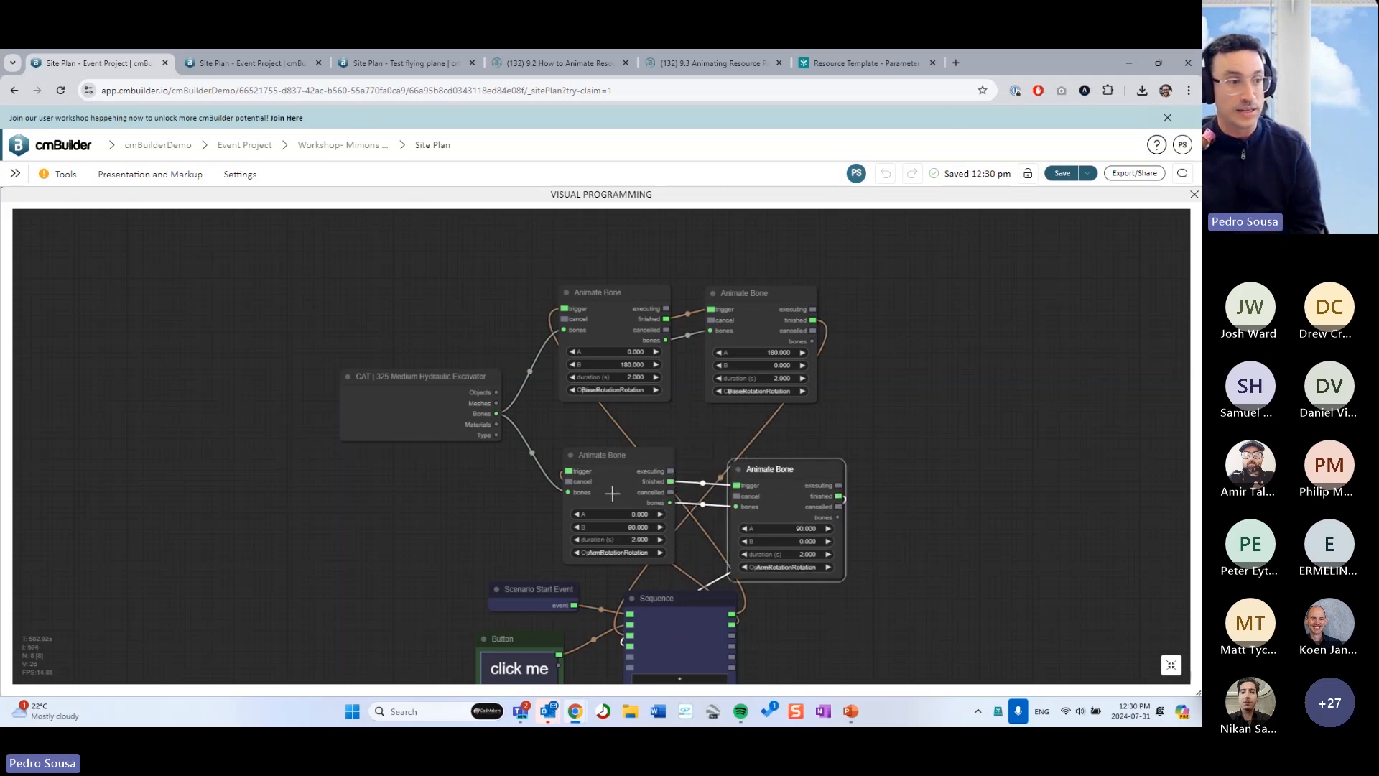
left_click(623, 552)
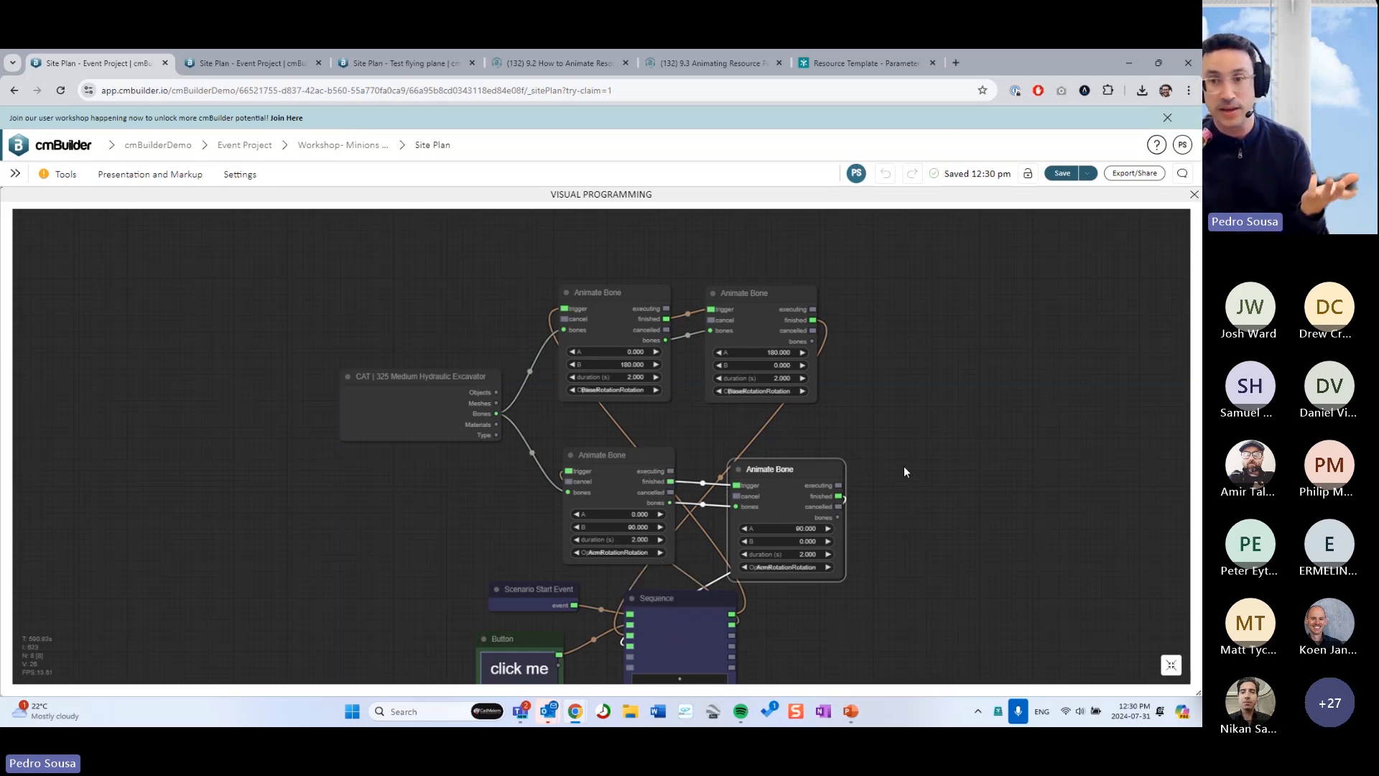
left_click_drag(905, 467, 895, 451)
left_click_drag(799, 469, 764, 454)
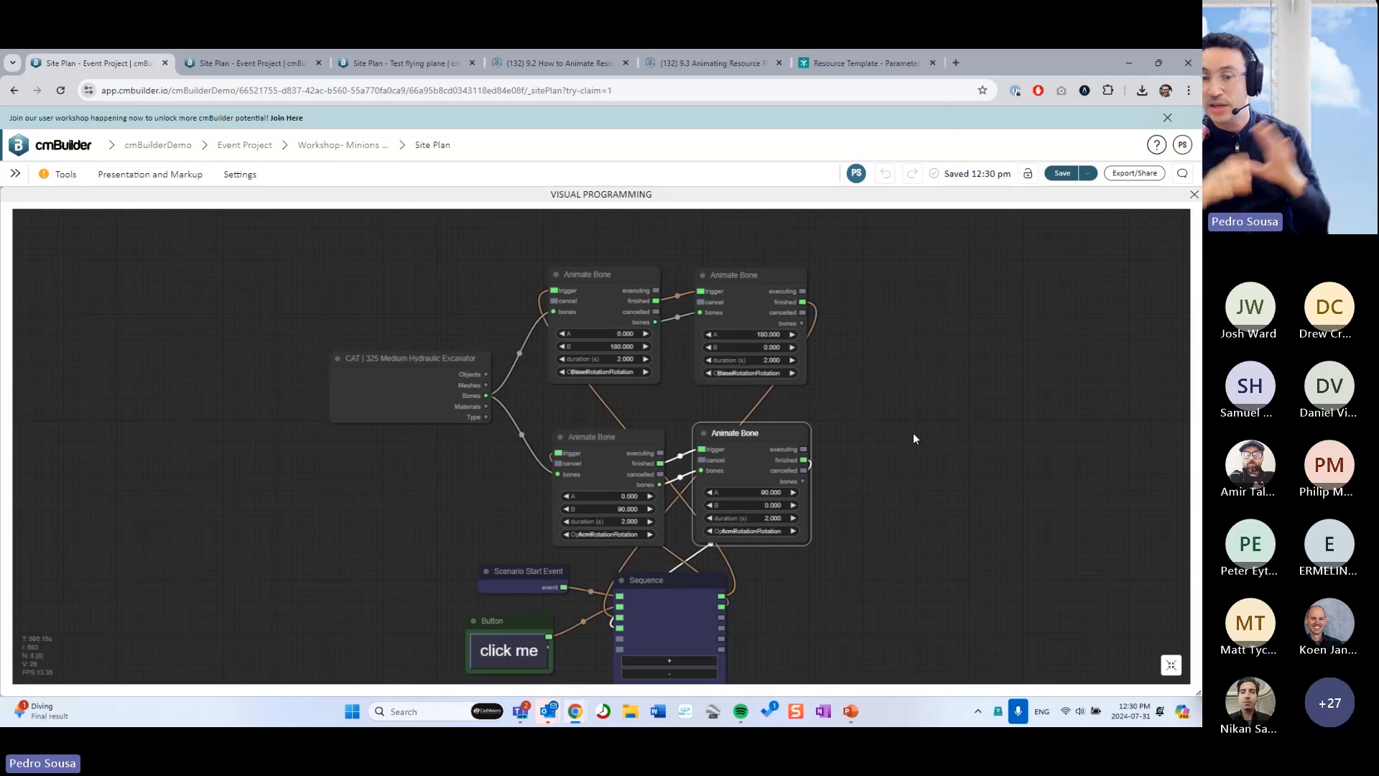
left_click_drag(936, 493, 867, 438)
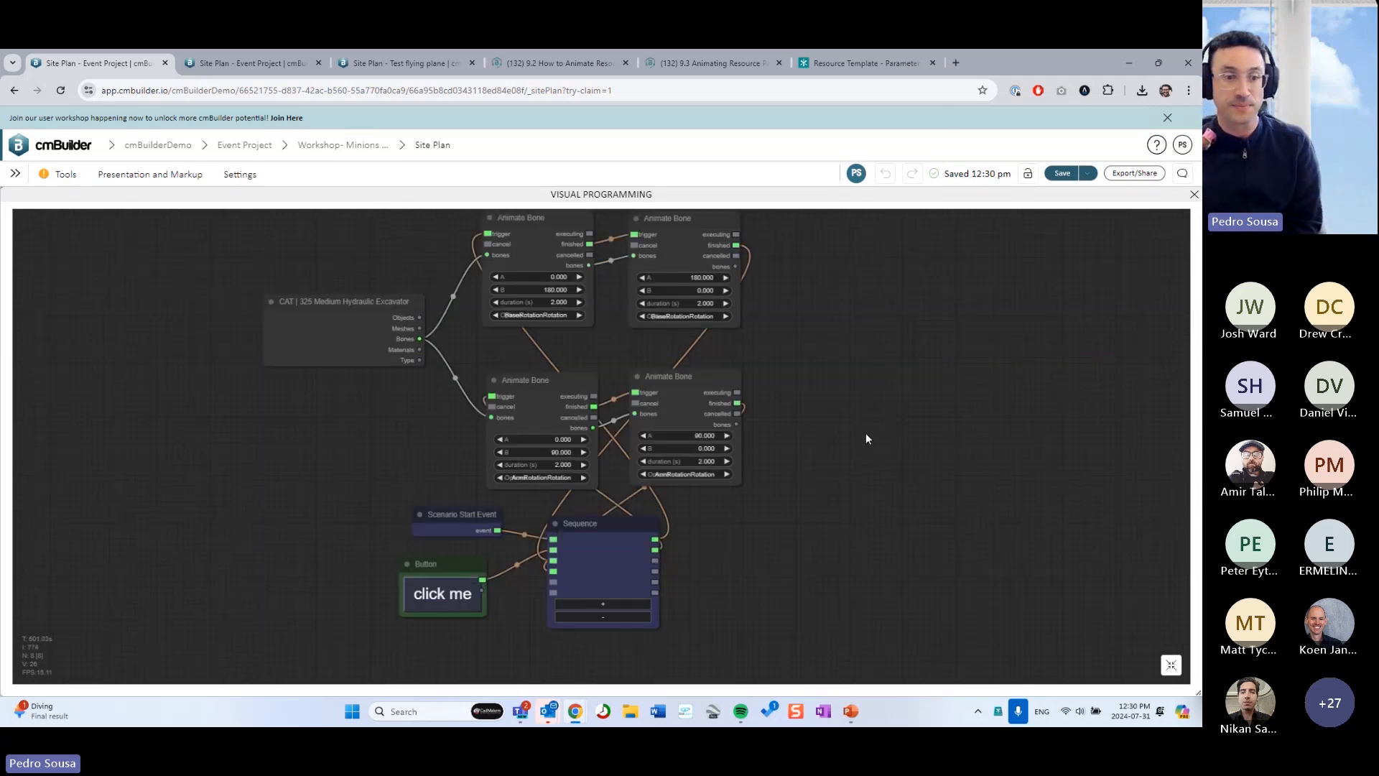
left_click(1170, 667)
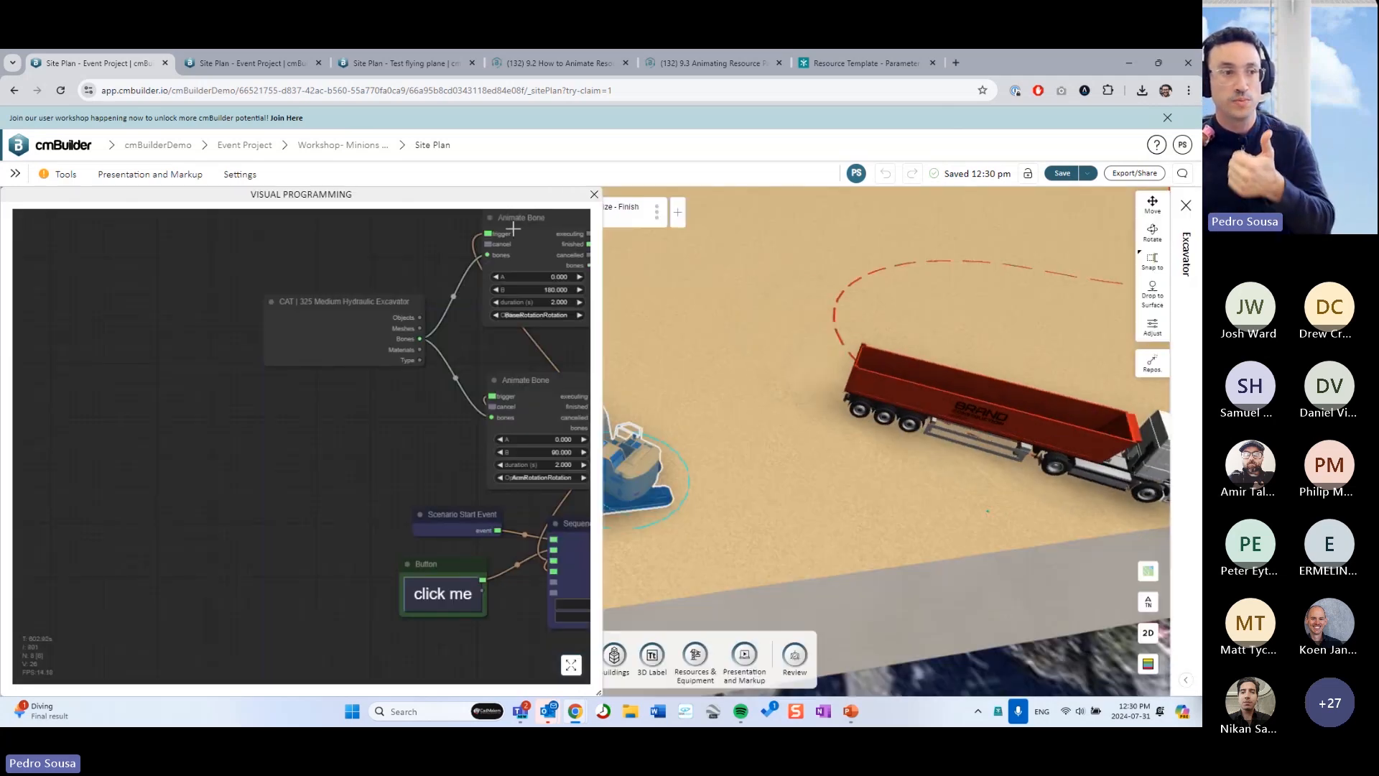
left_click(594, 196)
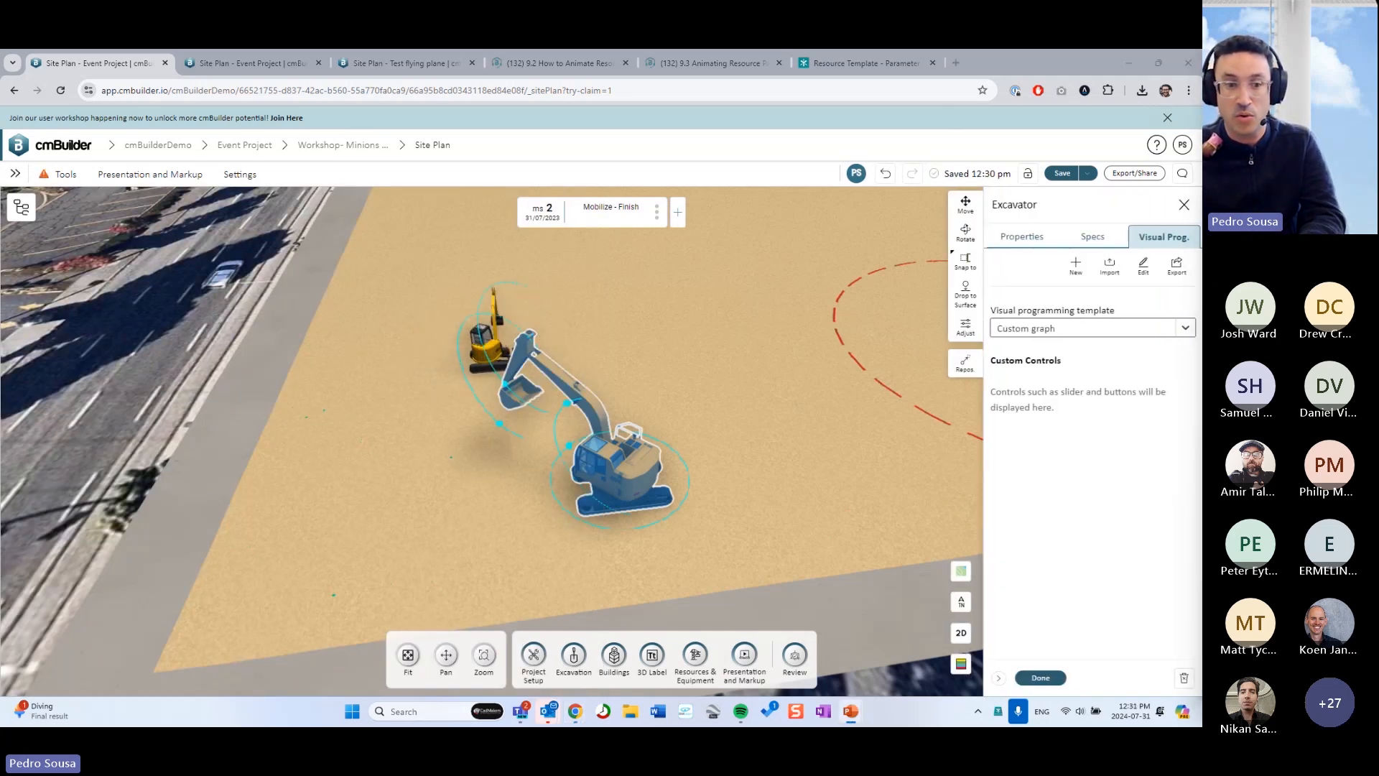
- Switch to PowerPoint, present the Templates slide full screen, and advance to the Main Templates slide
key("shift+F5")
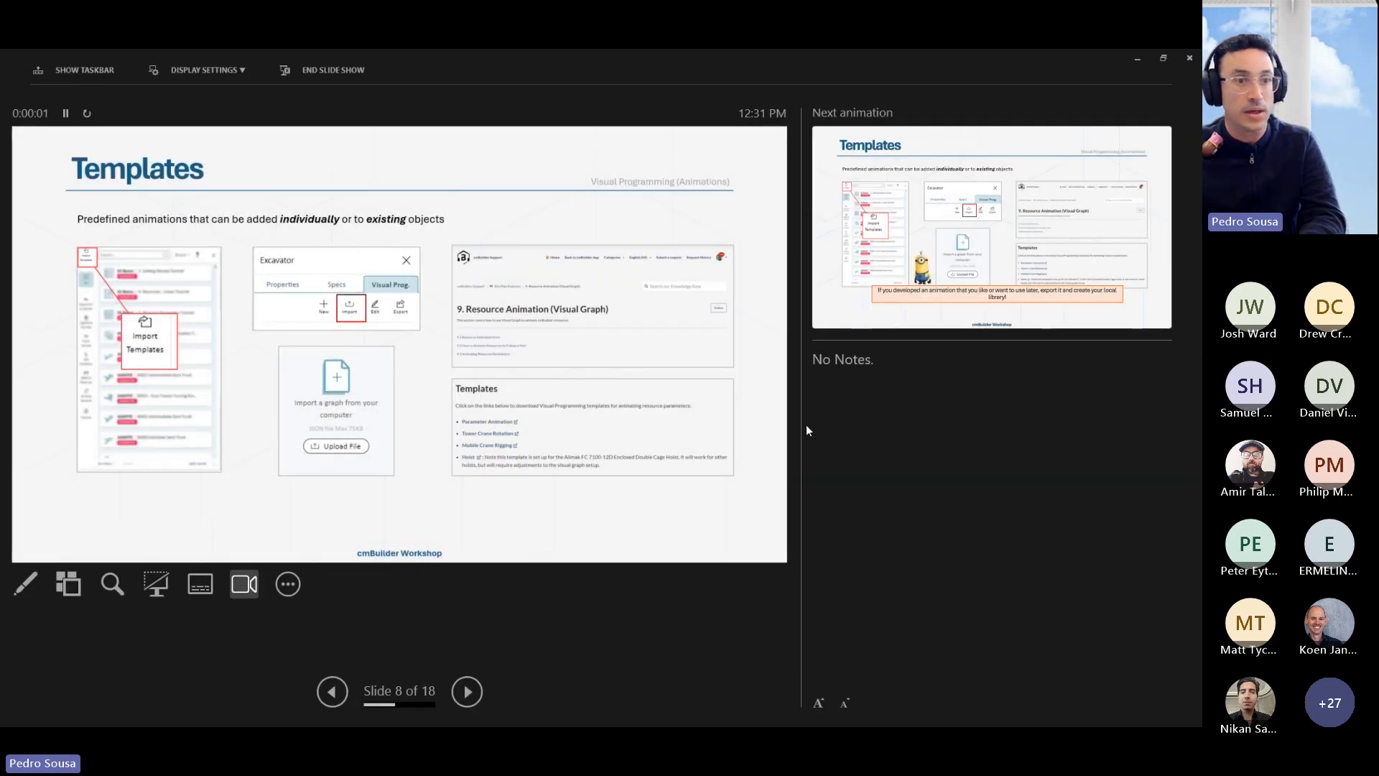
left_click(204, 70)
left_click(345, 97)
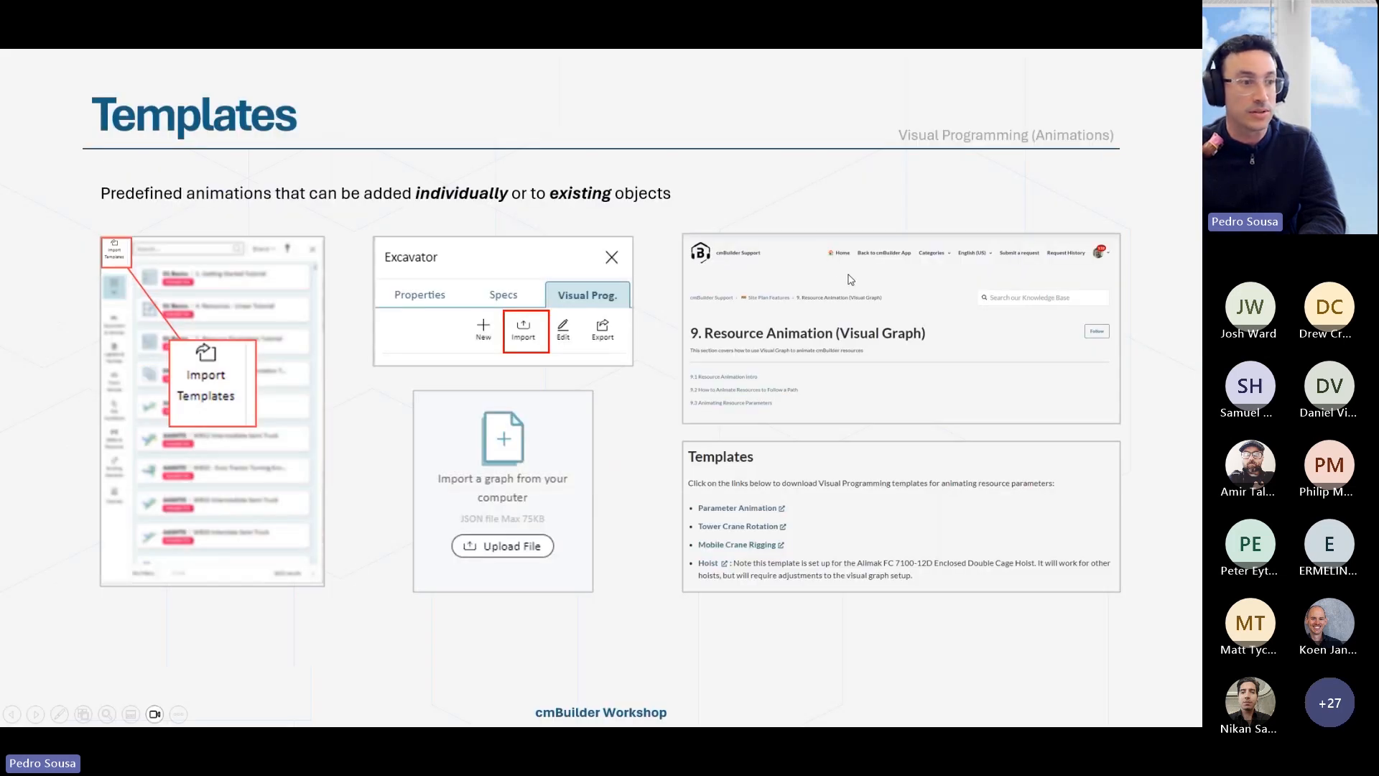
left_click(719, 444)
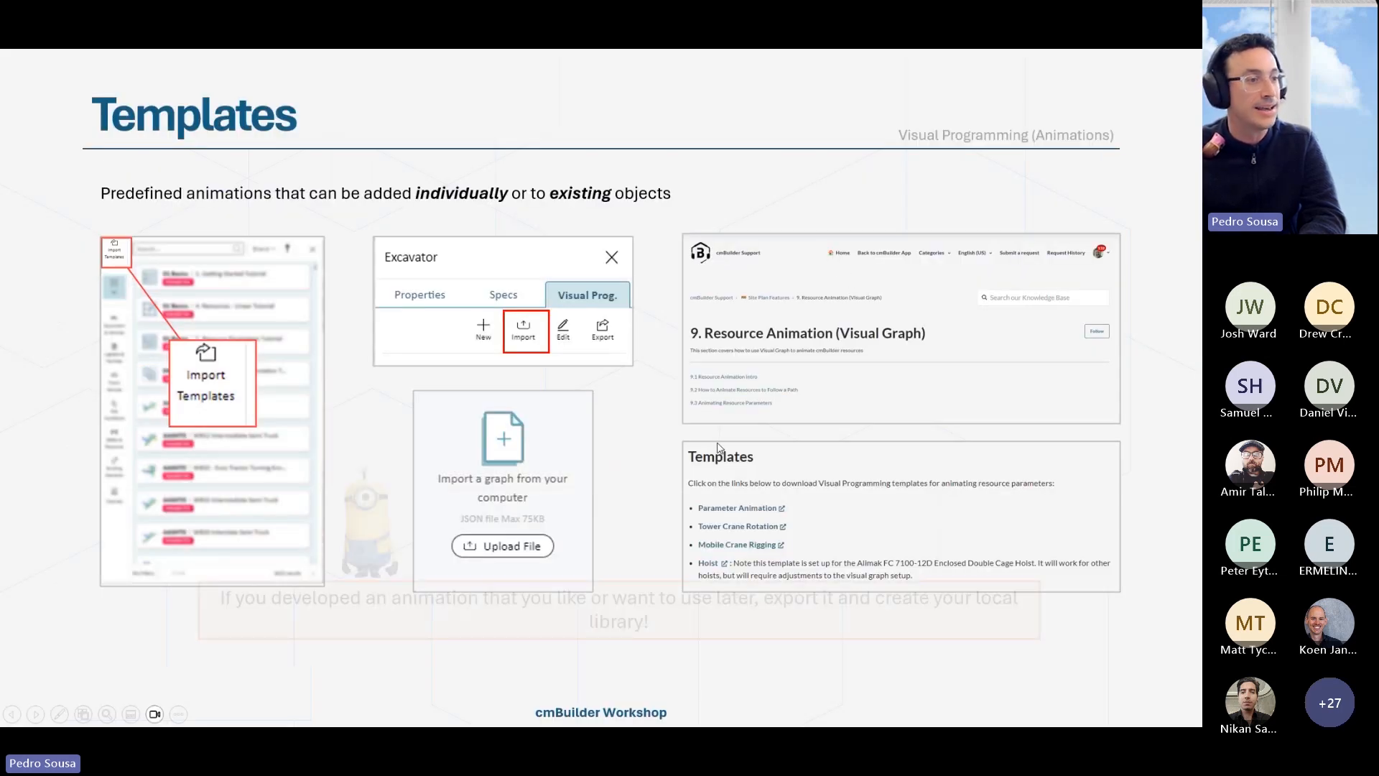
left_click(703, 510)
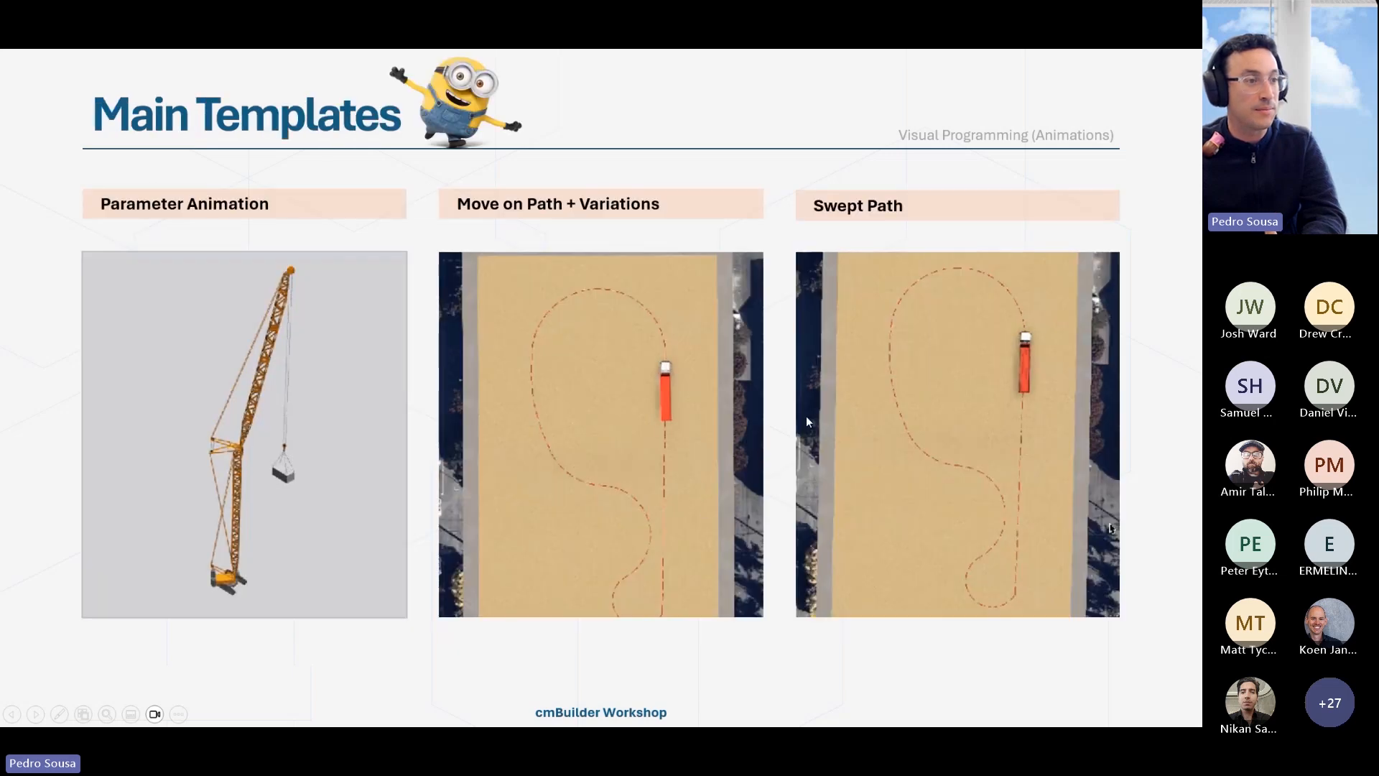
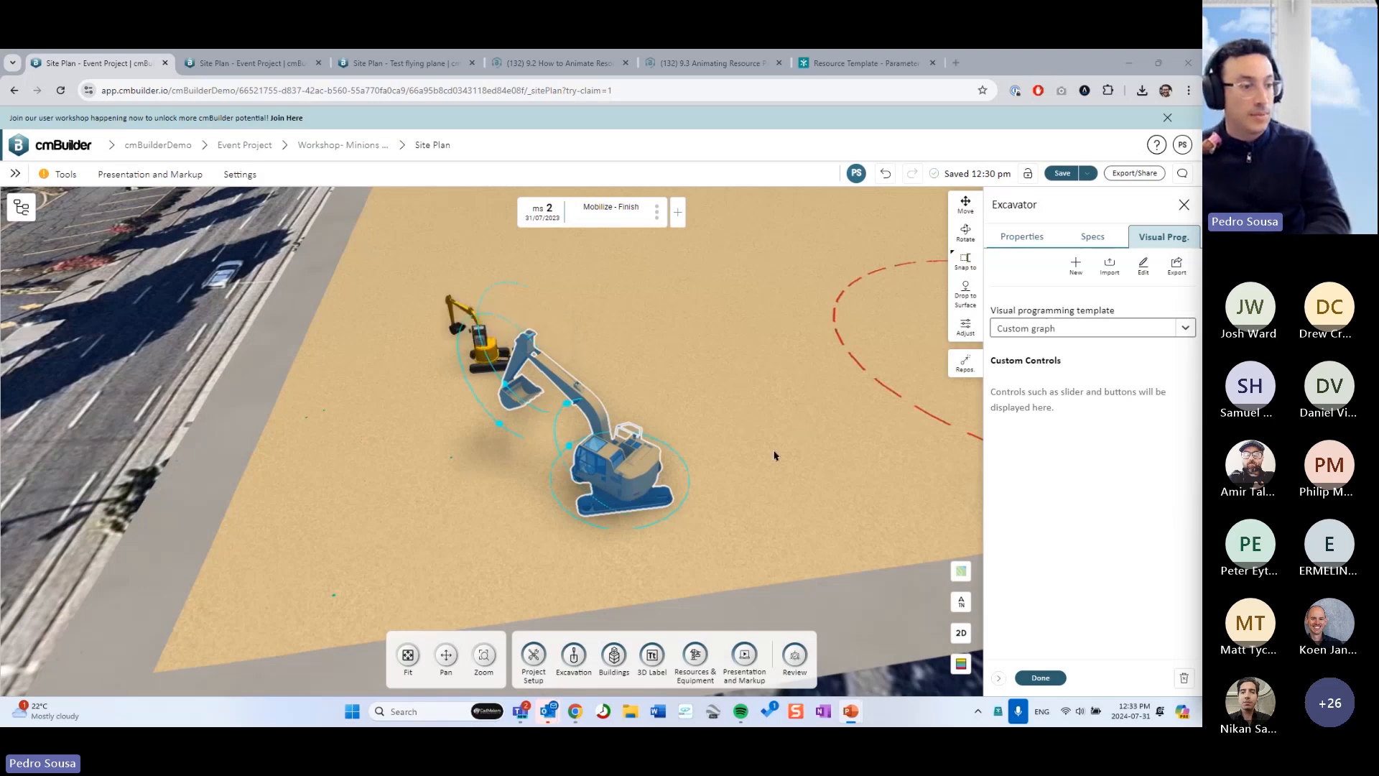
- Finish editing the excavator and review the downloadable path templates in the support article "9.2 How to Animate Resources to Follow a Path"
left_click(1041, 677)
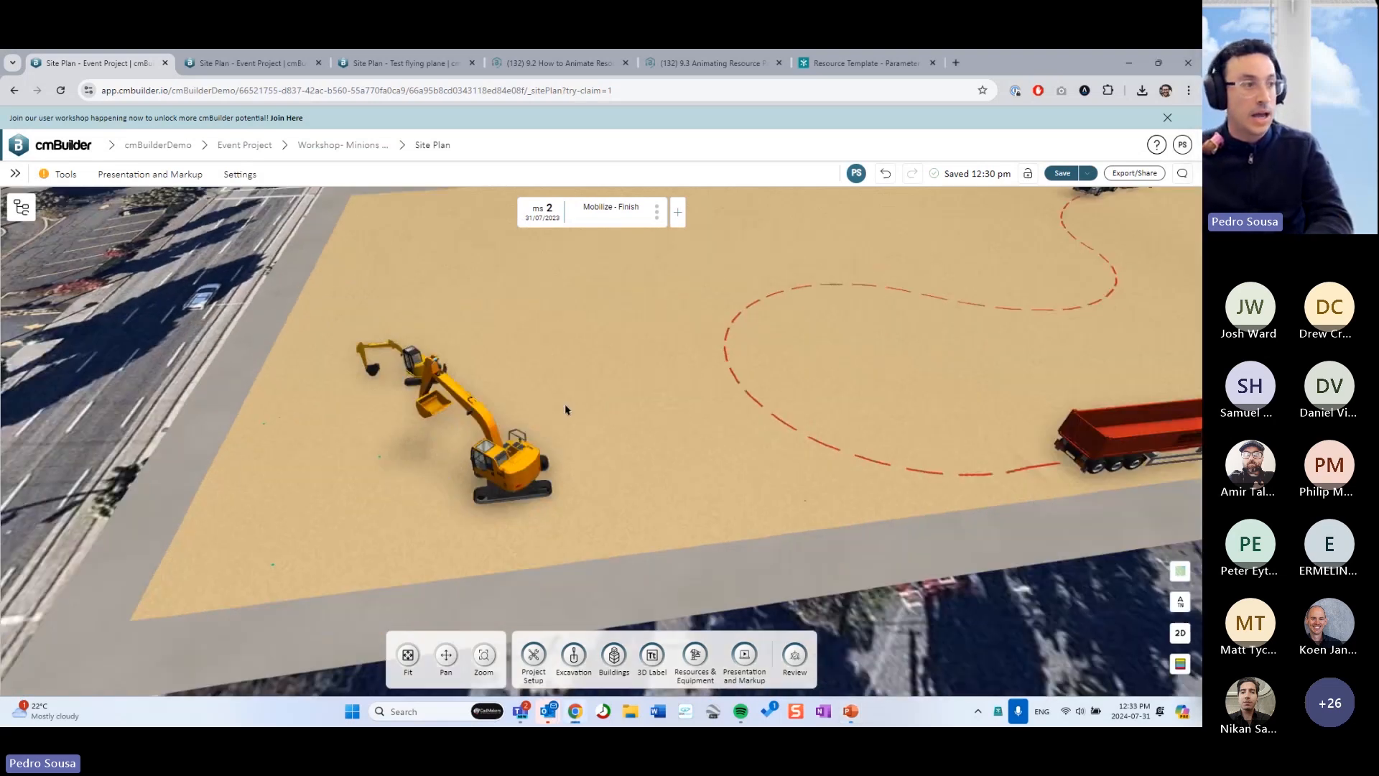
left_click(247, 63)
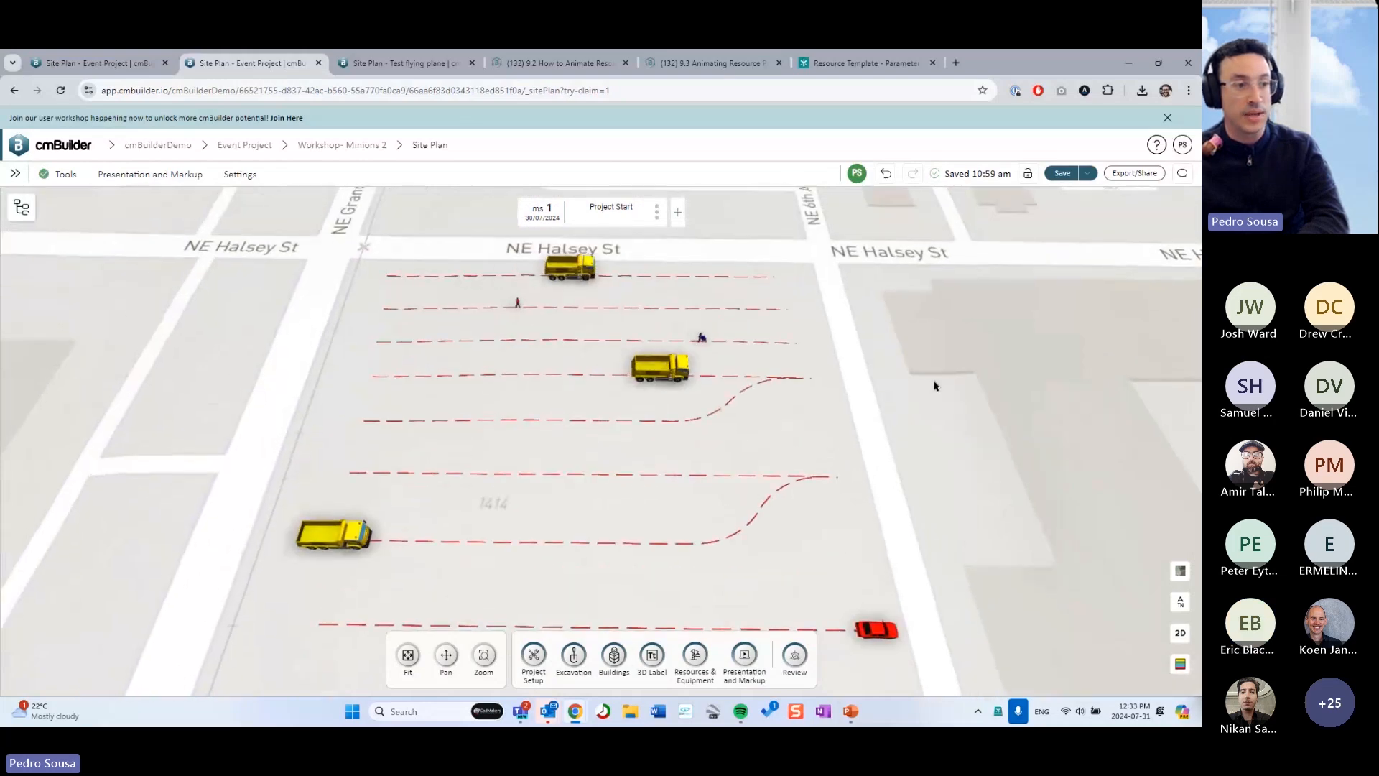
left_click(704, 64)
left_click(561, 65)
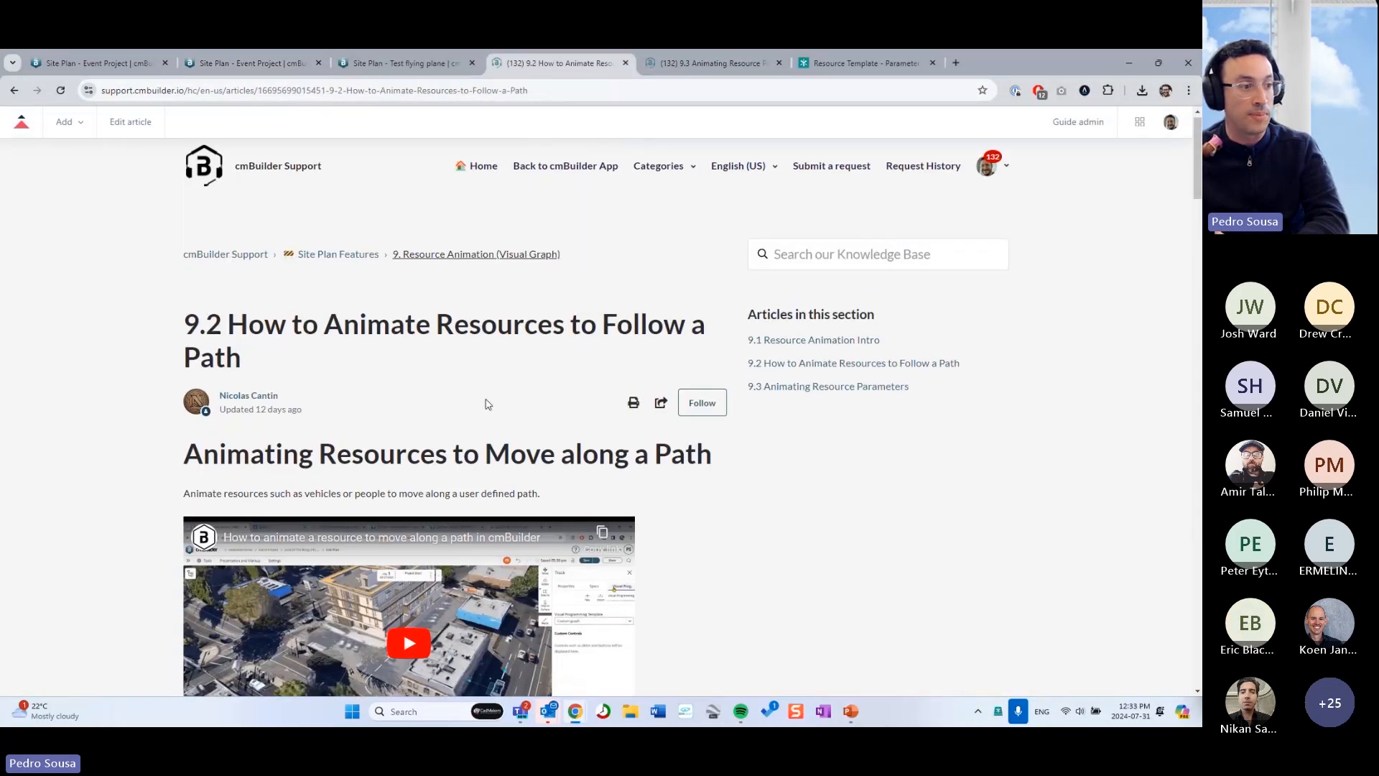
scroll(460, 431, "down", 15)
scroll(442, 454, "down", 12)
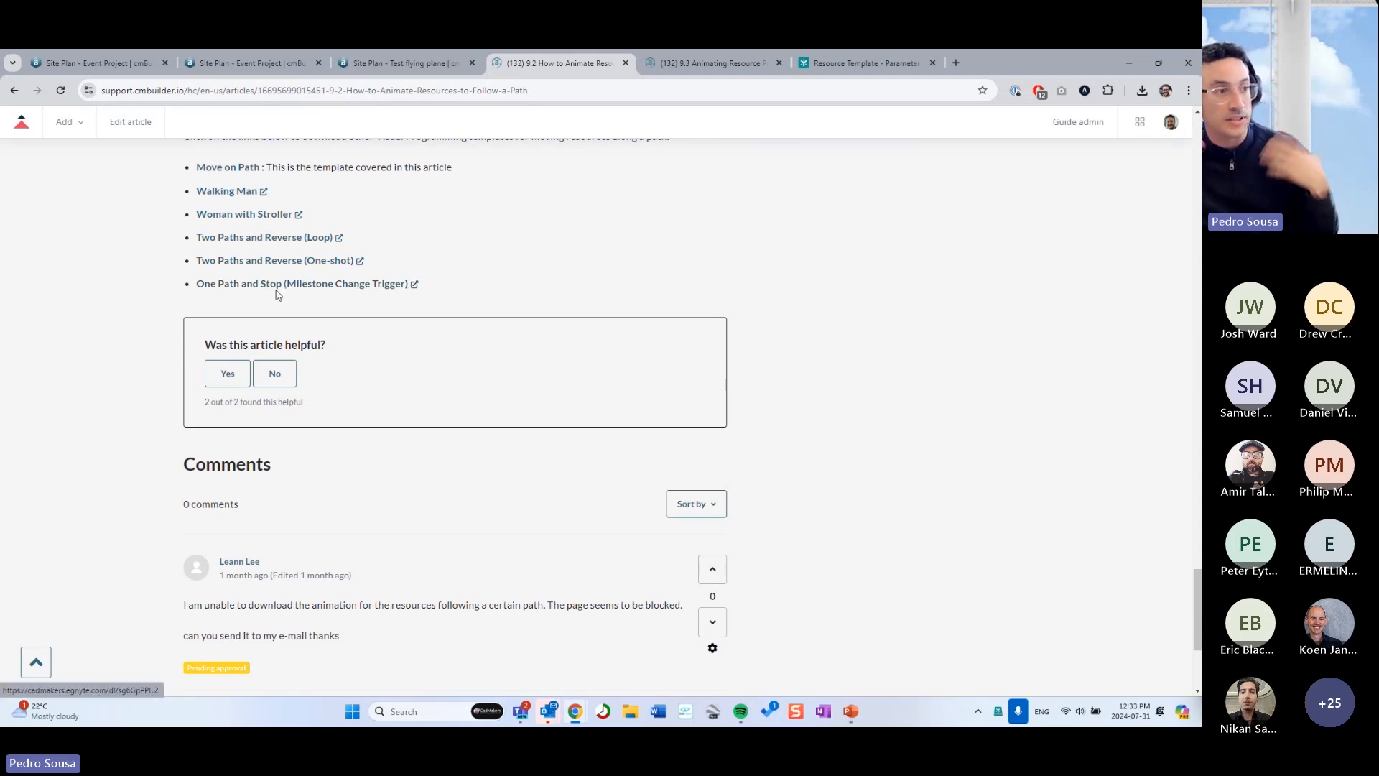
- In the Workshop- Minions 2 site plan, open the visual programming graph of the dump truck closest to NE Halsey St
left_click(373, 62)
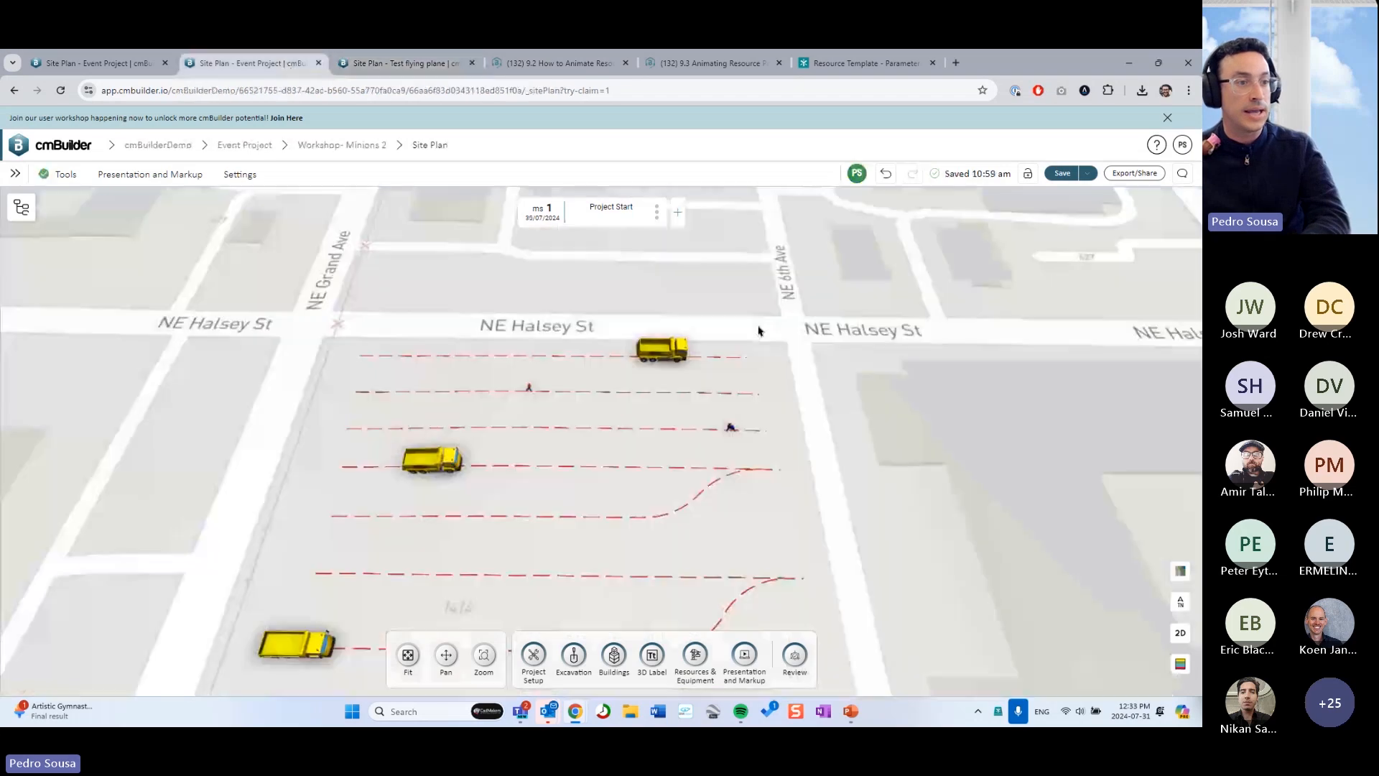
left_click_drag(758, 330, 751, 342)
scroll(747, 344, "up", 3)
right_click_drag(632, 366, 637, 412)
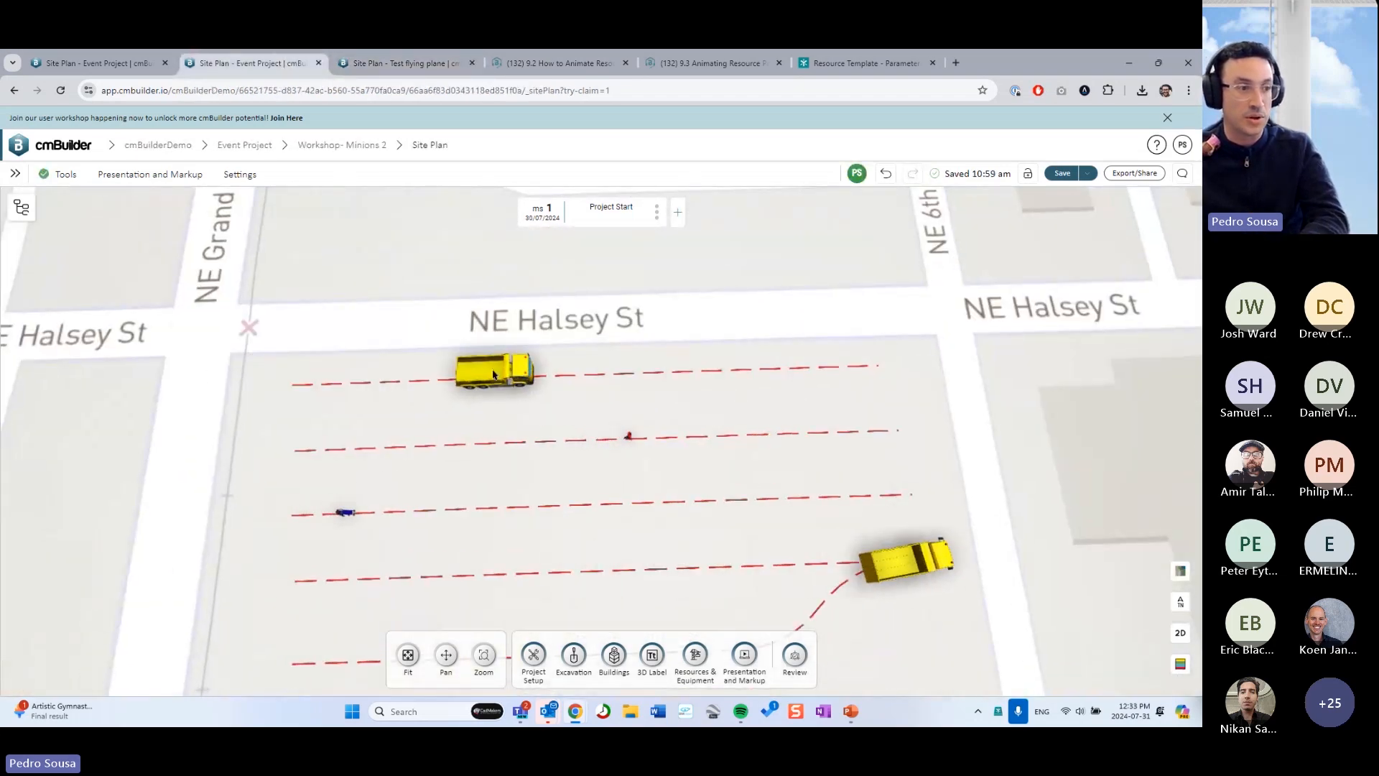
left_click(496, 372)
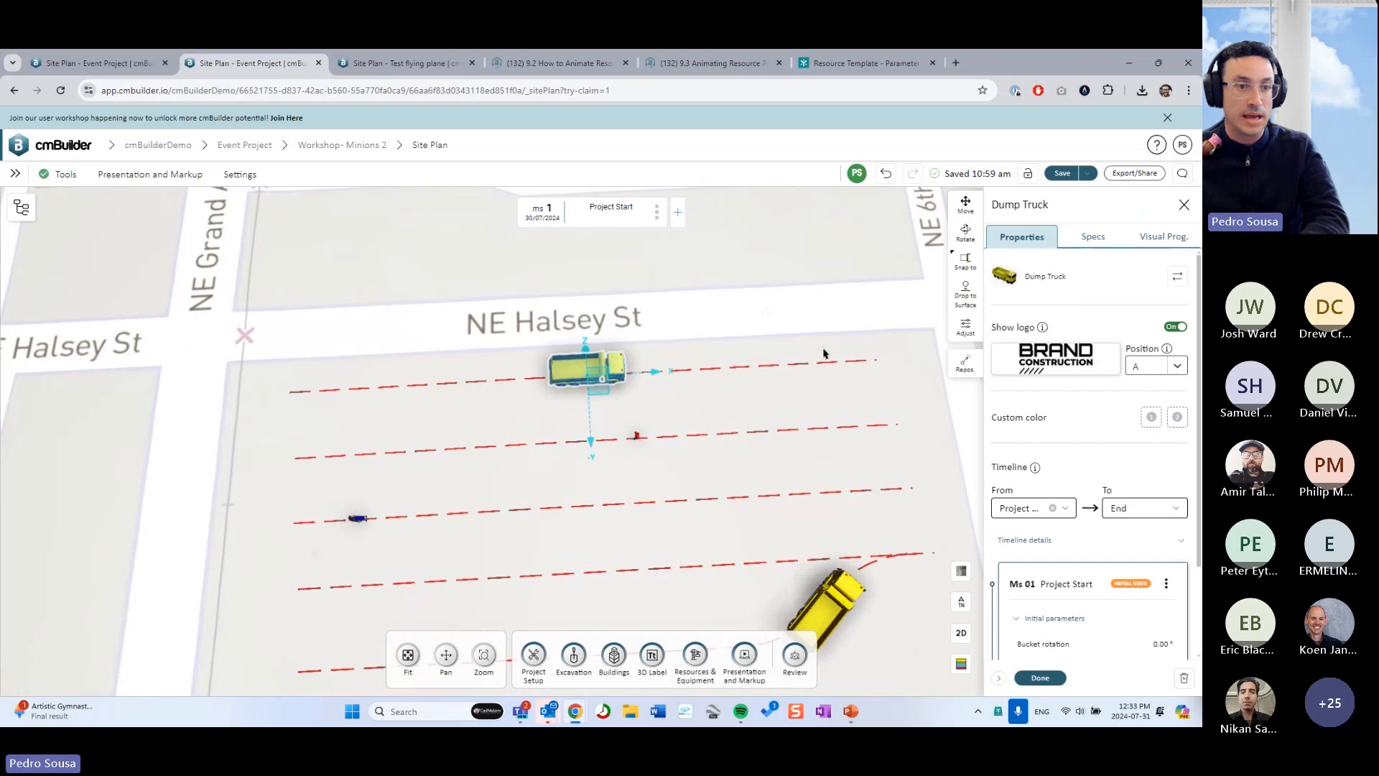
left_click(1165, 239)
left_click(1142, 268)
- Examine the dump truck graph's sections for reconnecting the main object and choosing the correct 3D line
scroll(661, 377, "down", 8)
scroll(898, 395, "up", 4)
scroll(895, 409, "up", 2)
right_click(946, 366)
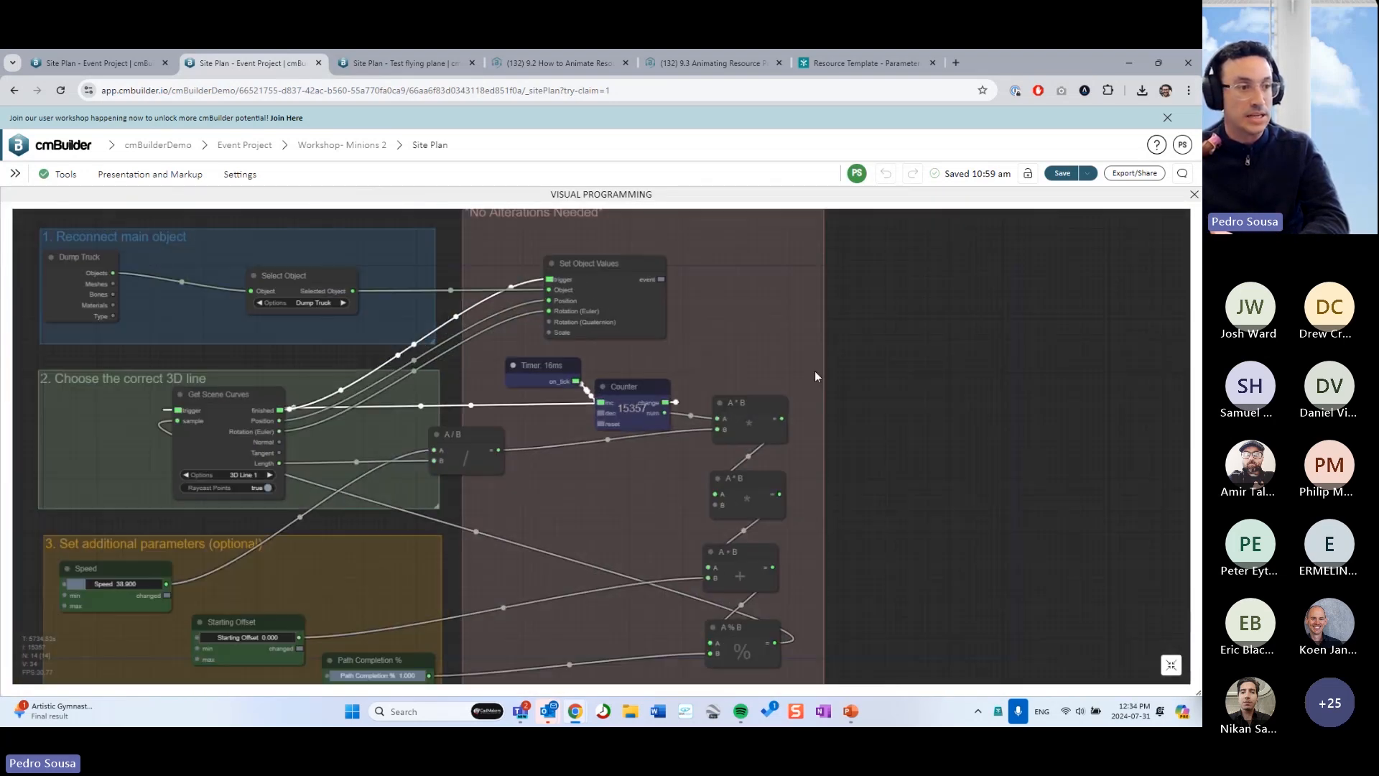
left_click_drag(890, 402, 966, 442)
scroll(358, 324, "up", 3)
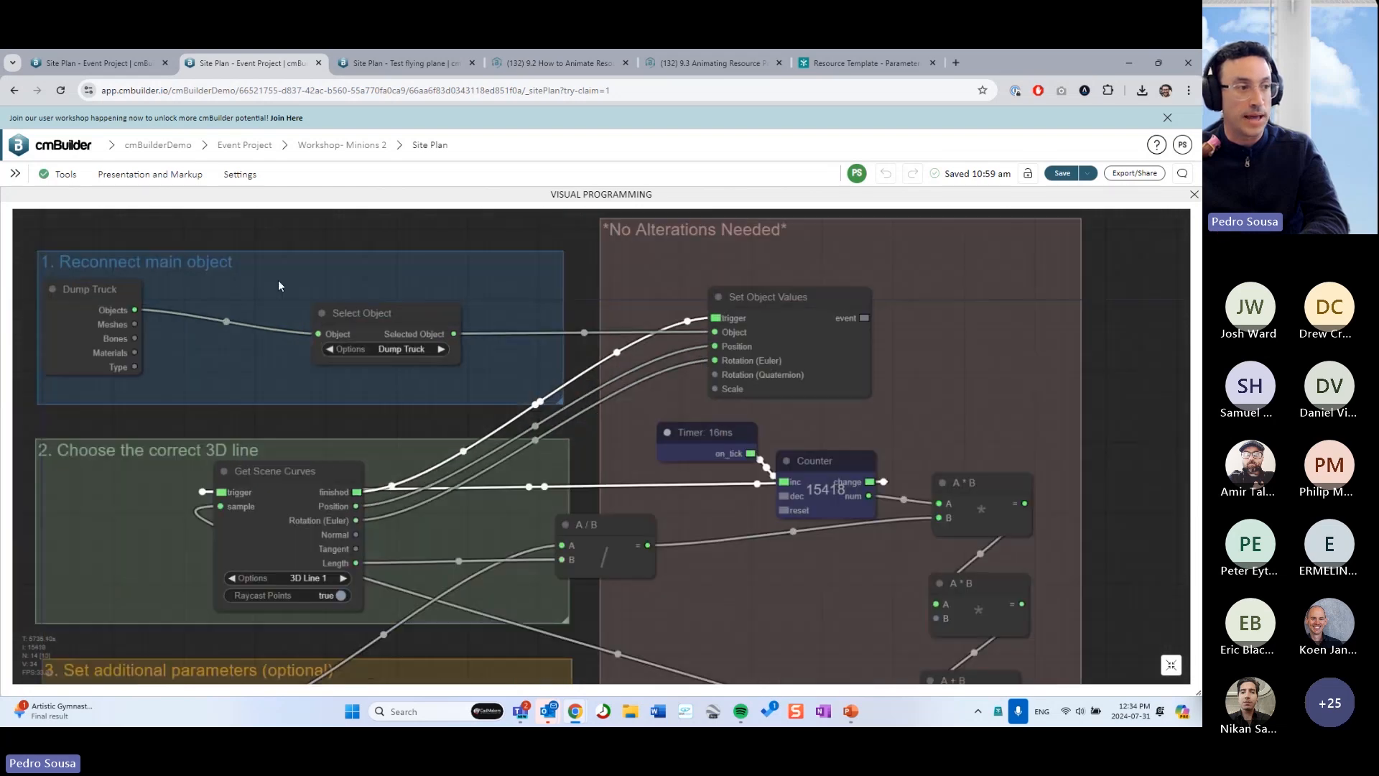
left_click_drag(282, 235, 422, 270)
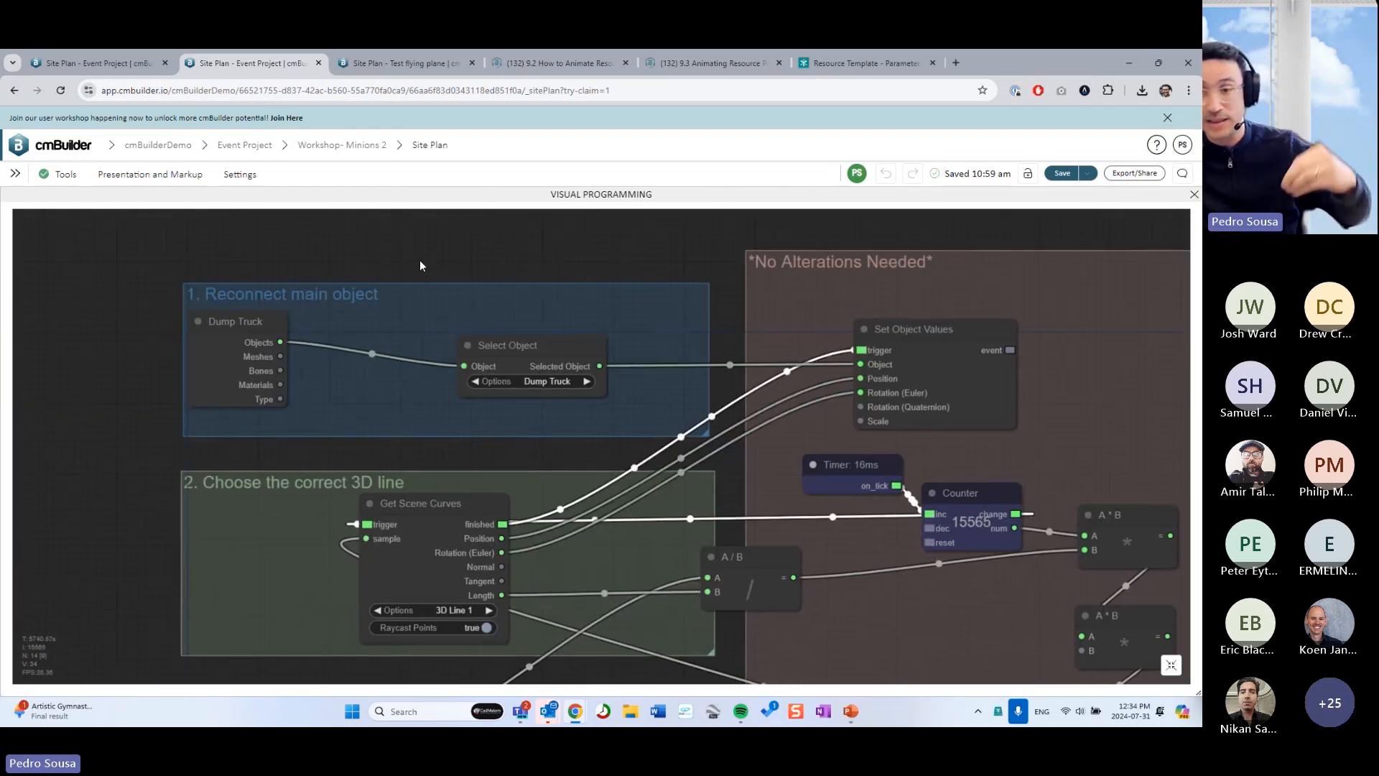
left_click(374, 355)
left_click(388, 377)
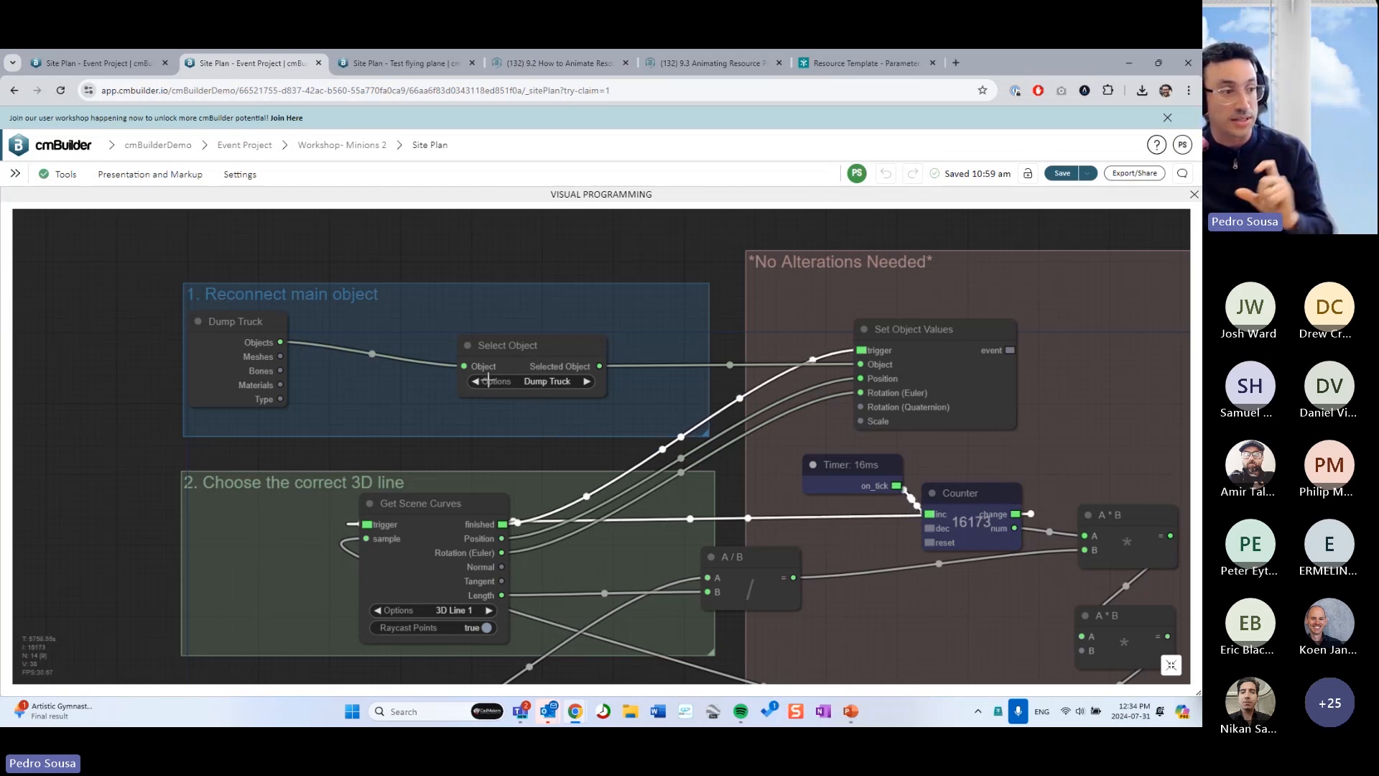
left_click_drag(558, 455, 491, 431)
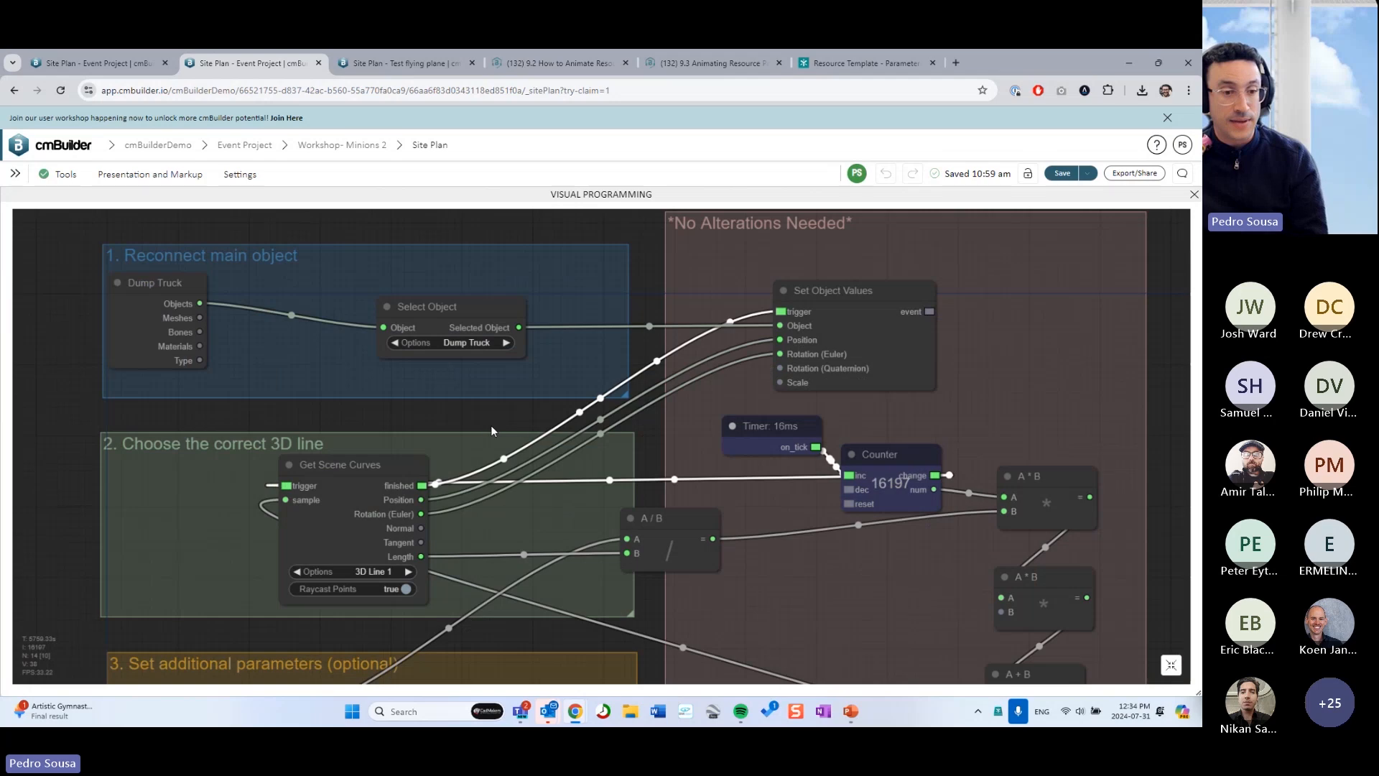
- Show the graph beside the site plan and set the Get Scene Curves node's path to 3D Line 2
left_click(1172, 665)
scroll(378, 389, "down", 5)
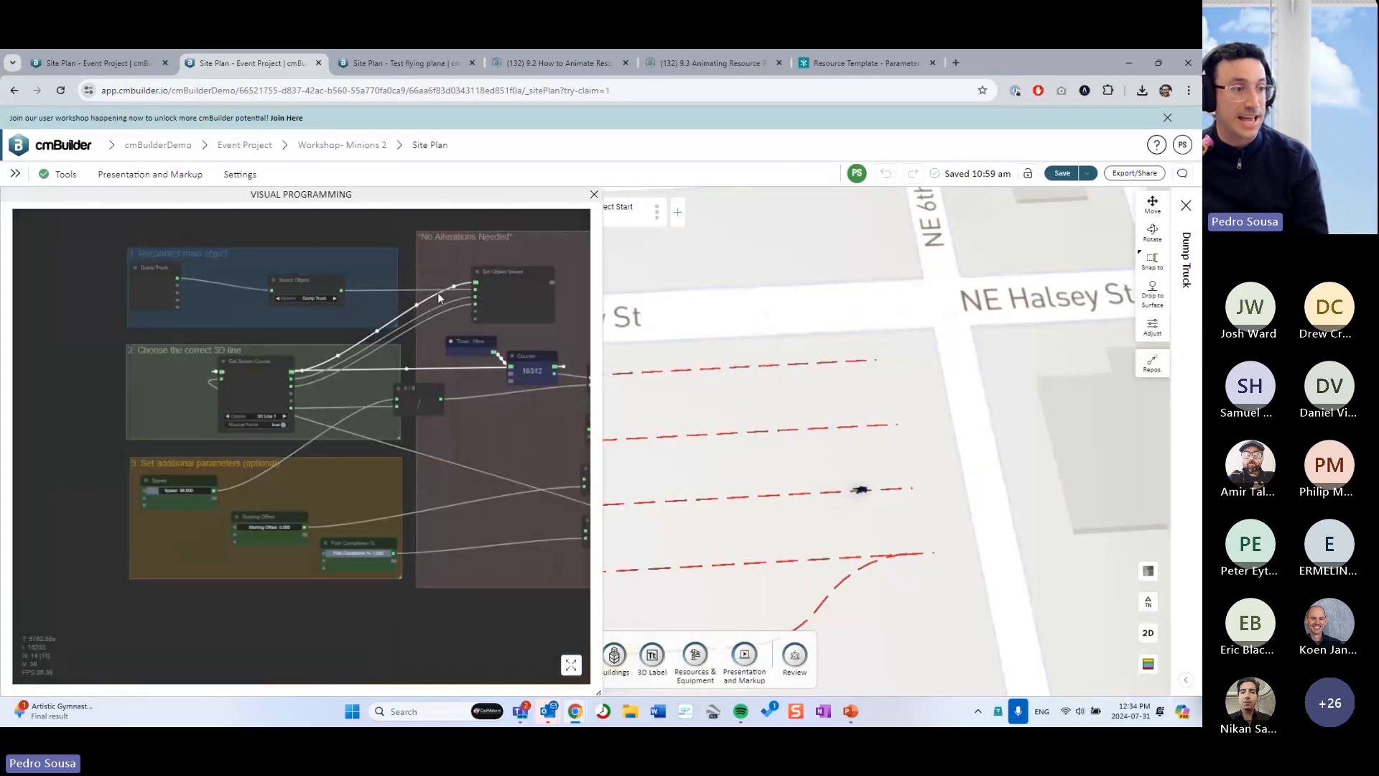
scroll(278, 300, "up", 3)
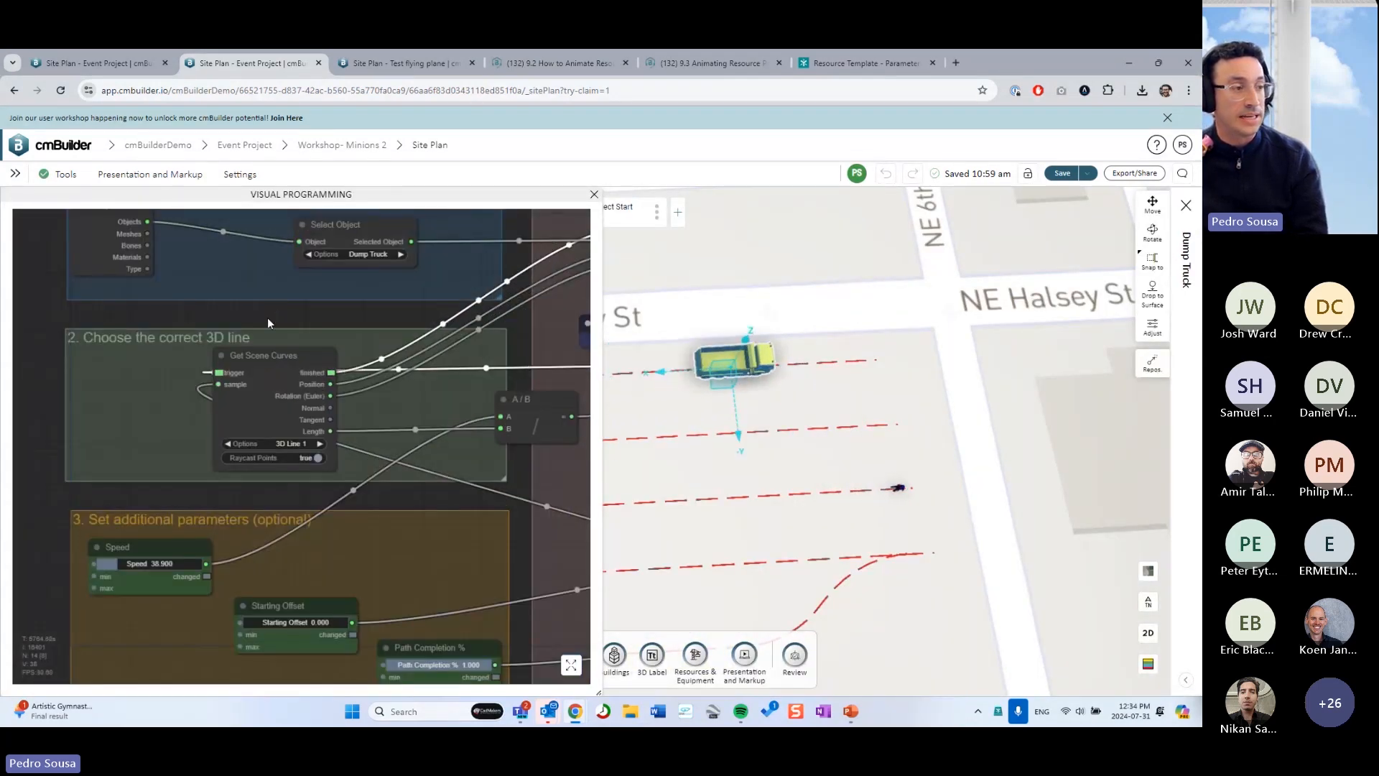
scroll(267, 317, "up", 2)
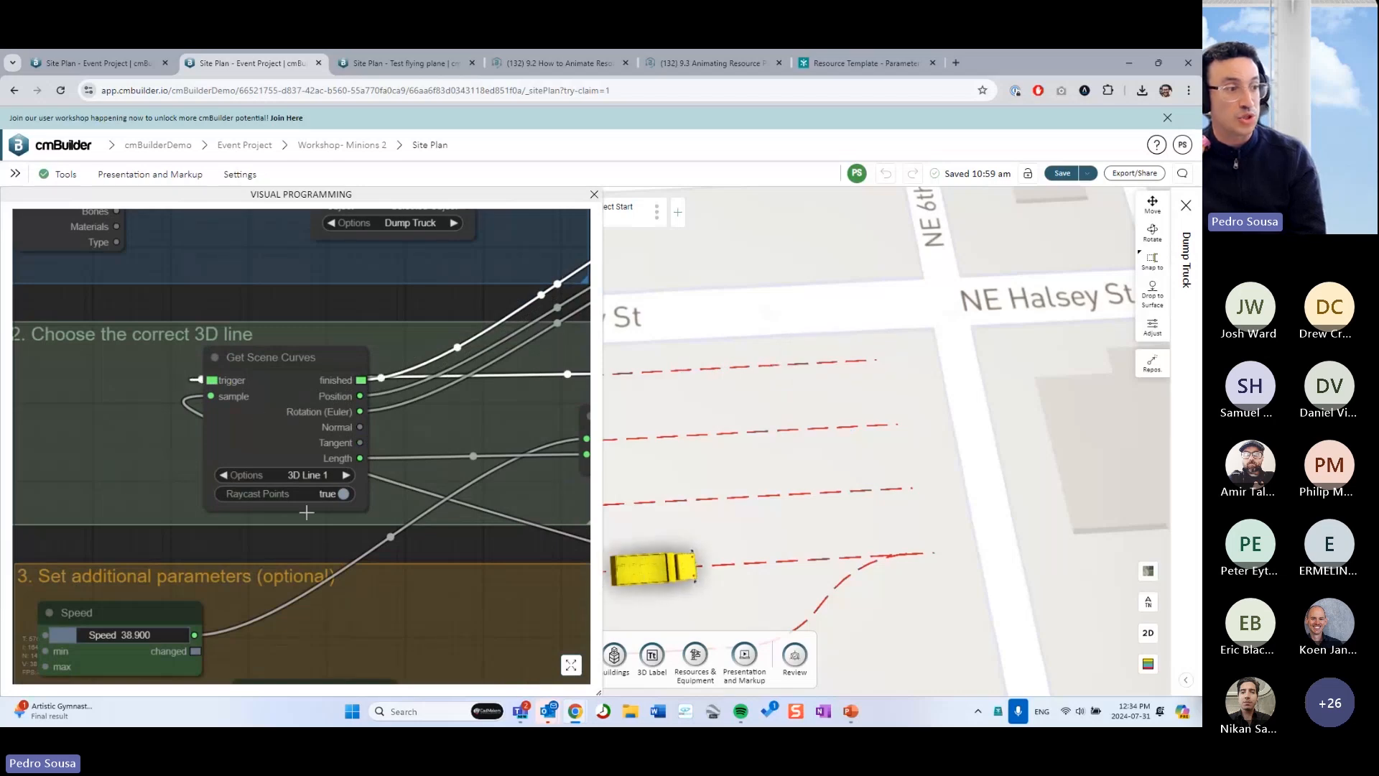
scroll(810, 342, "down", 3)
left_click_drag(810, 342, 867, 348)
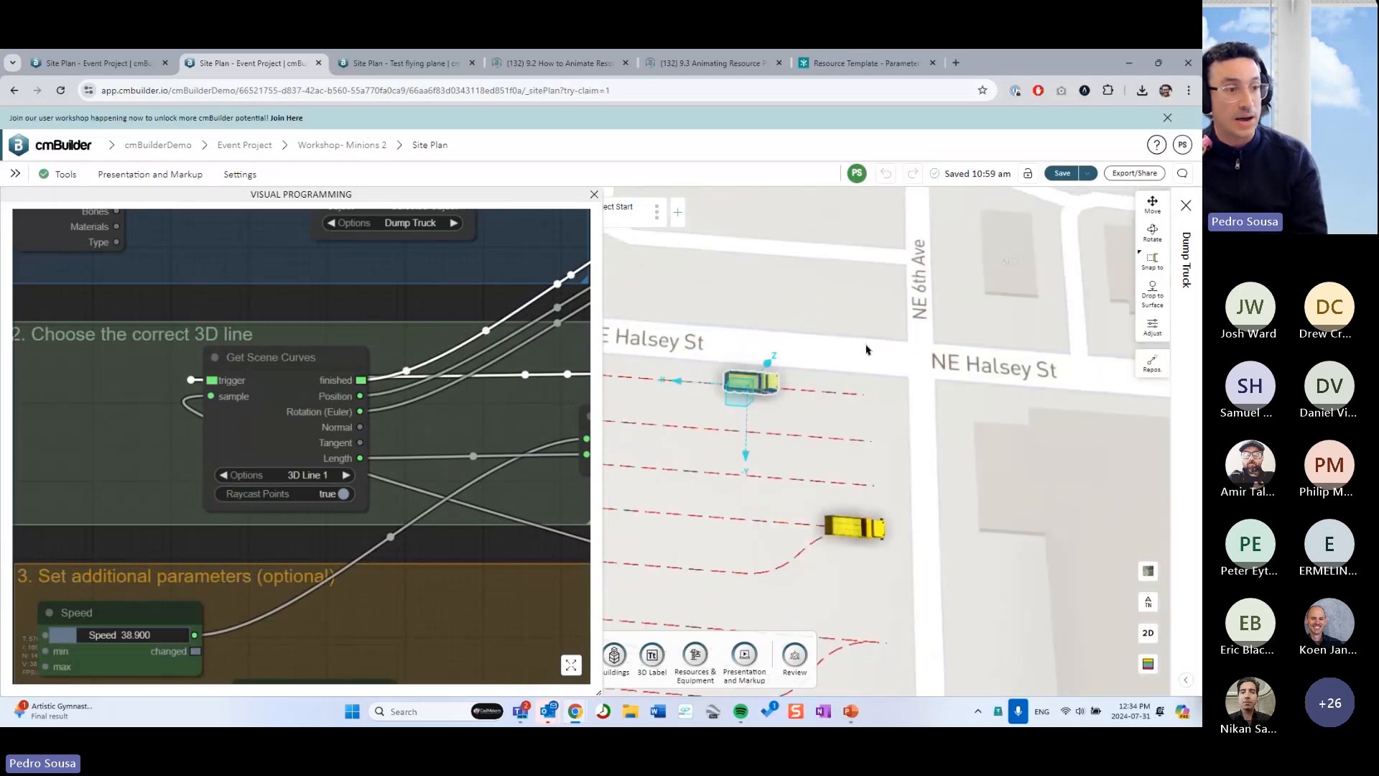
left_click(344, 475)
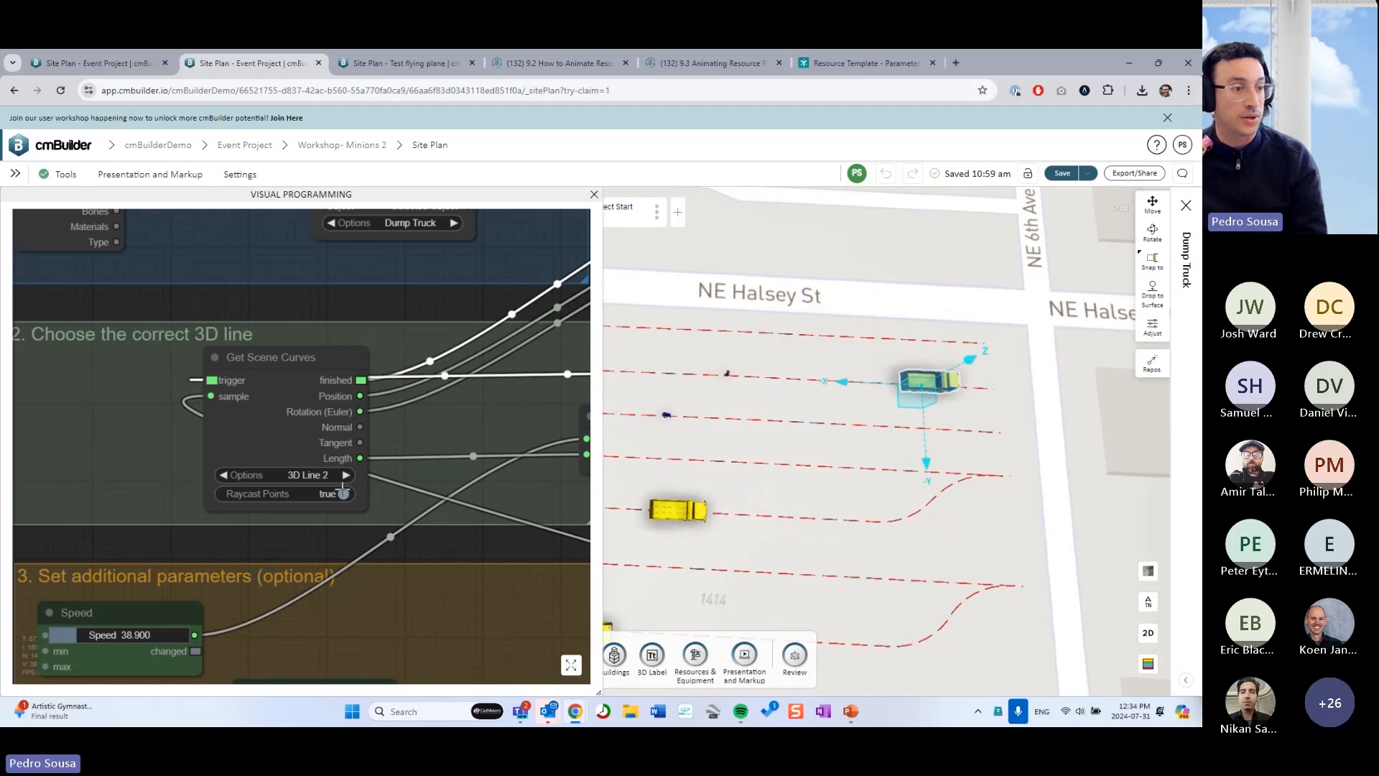
- Set the Get Scene Curves node's path to 3D Line 1 in the dump truck's graph
scroll(767, 400, "up", 3)
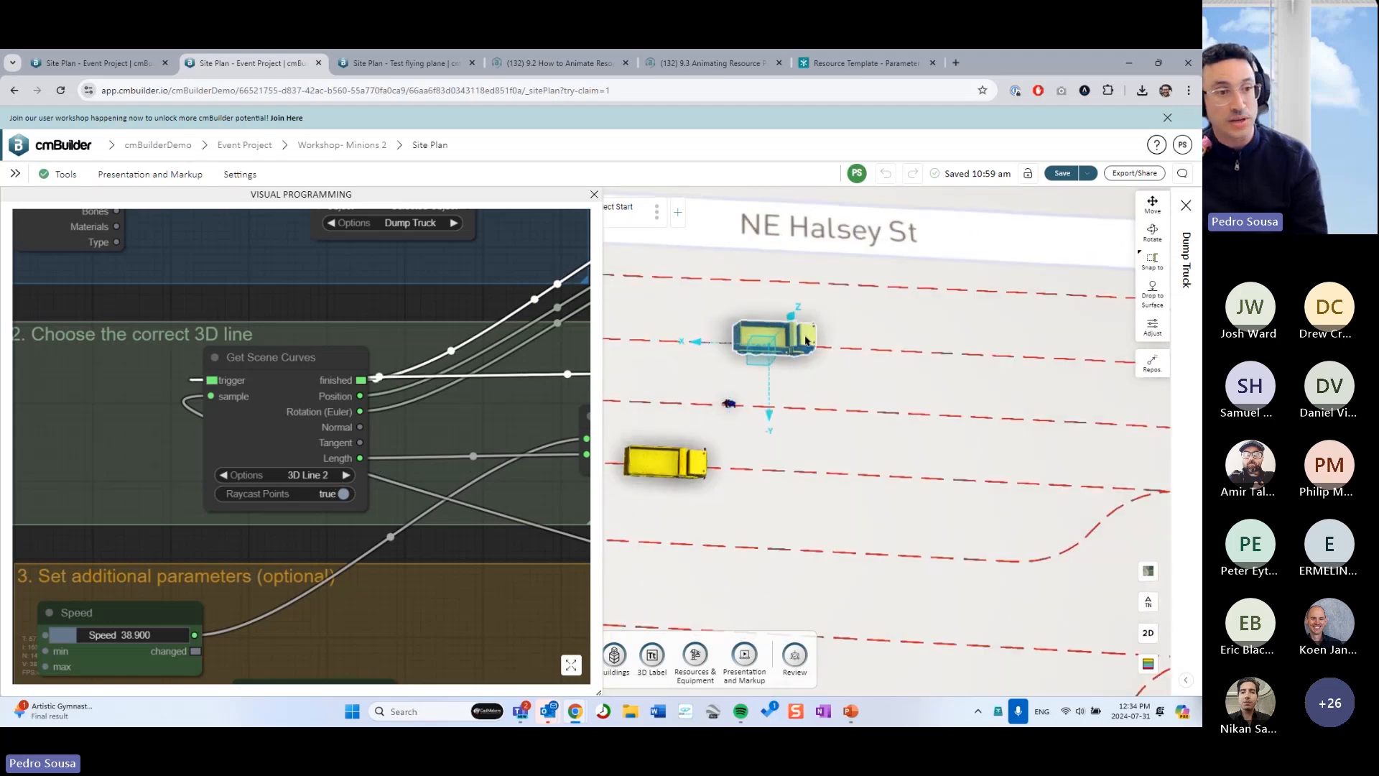
left_click_drag(969, 425, 794, 369)
scroll(826, 337, "down", 3)
scroll(794, 369, "up", 2)
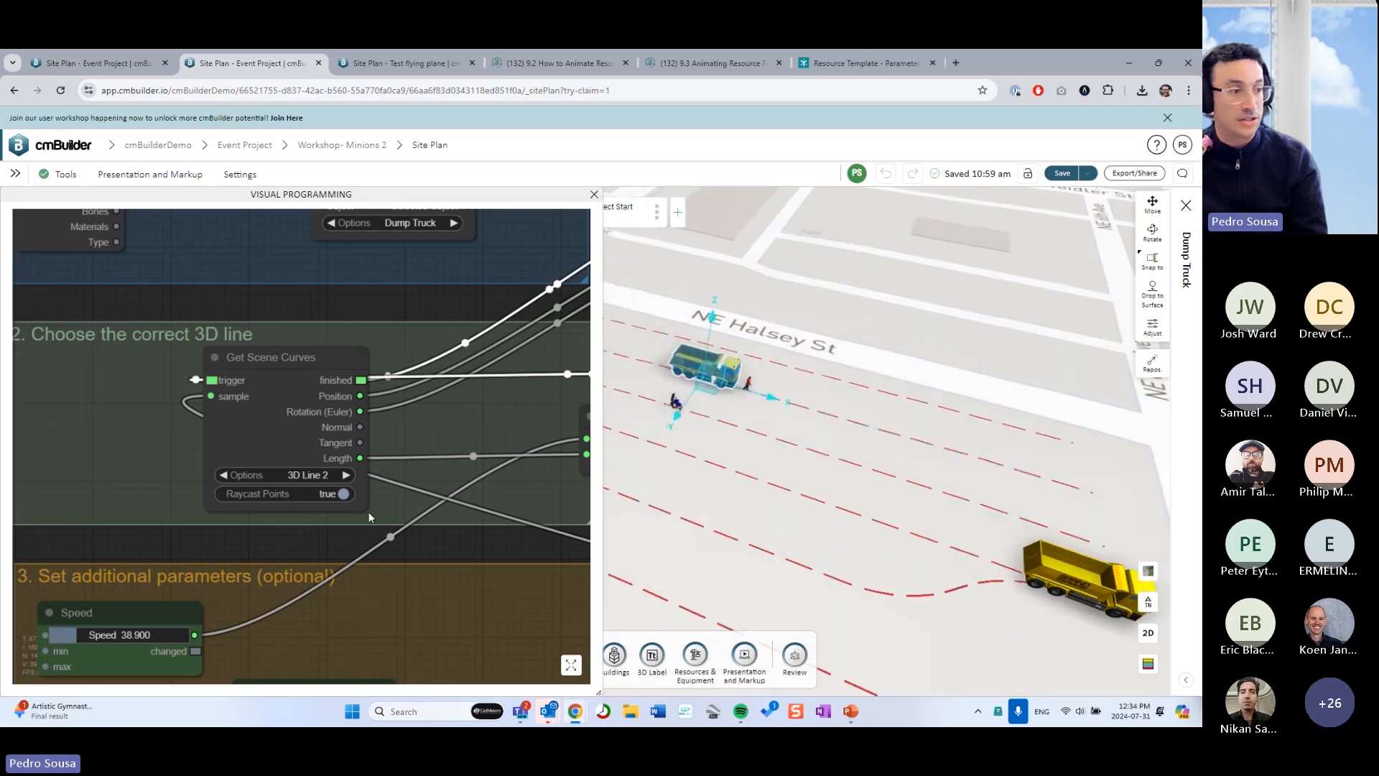
left_click(349, 477)
left_click(227, 476)
left_click(227, 475)
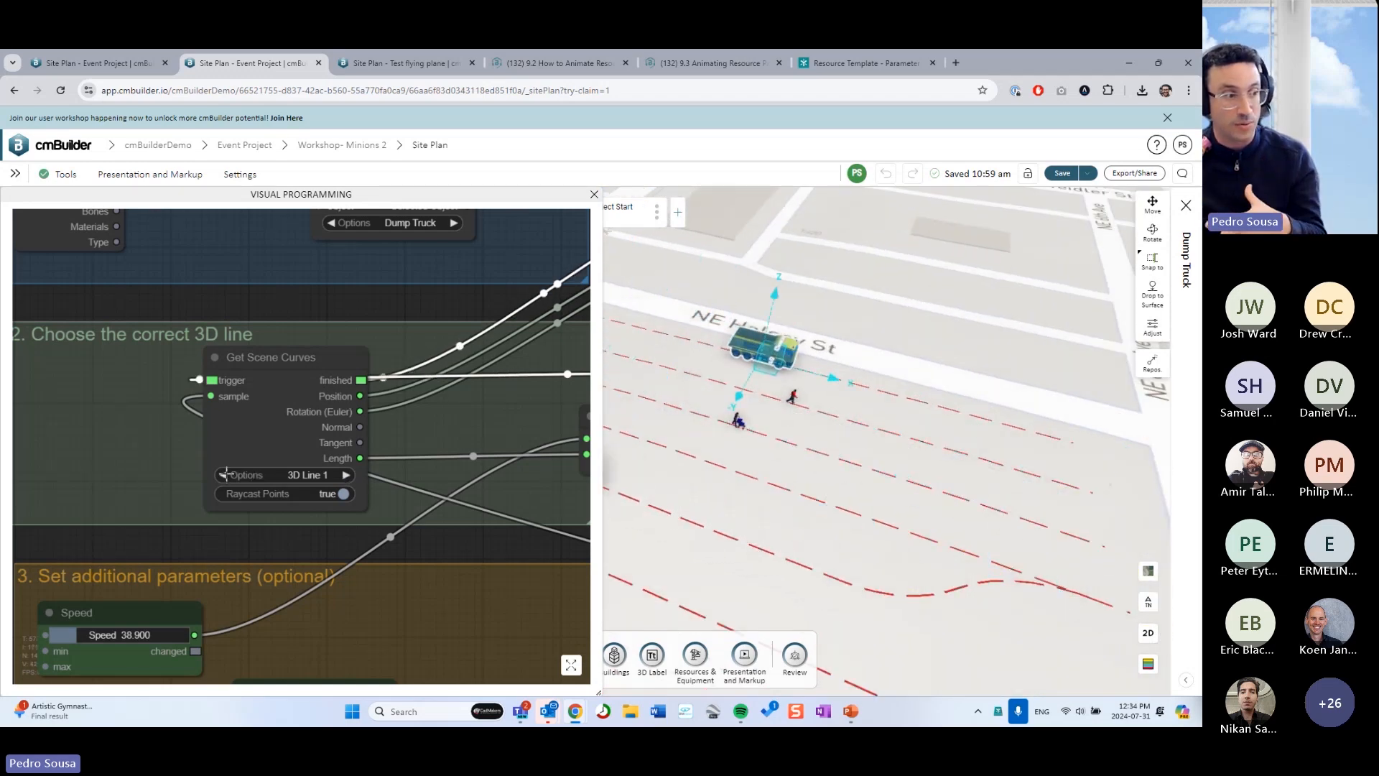
- Review the graph's optional parameters, close the graph, and raise the dump truck's Speed control to roughly a quarter of its range
scroll(123, 537, "down", 5)
left_click_drag(185, 545, 148, 390)
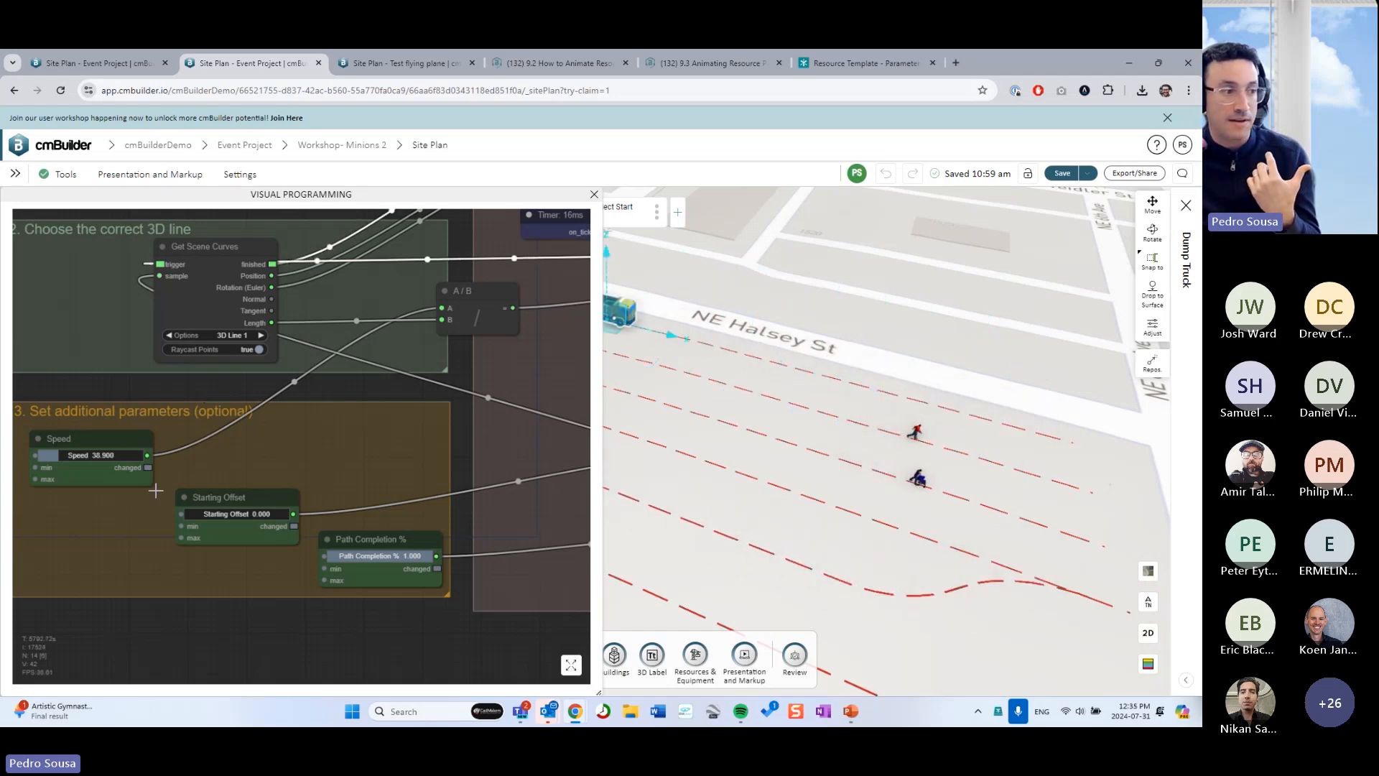
left_click(1182, 327)
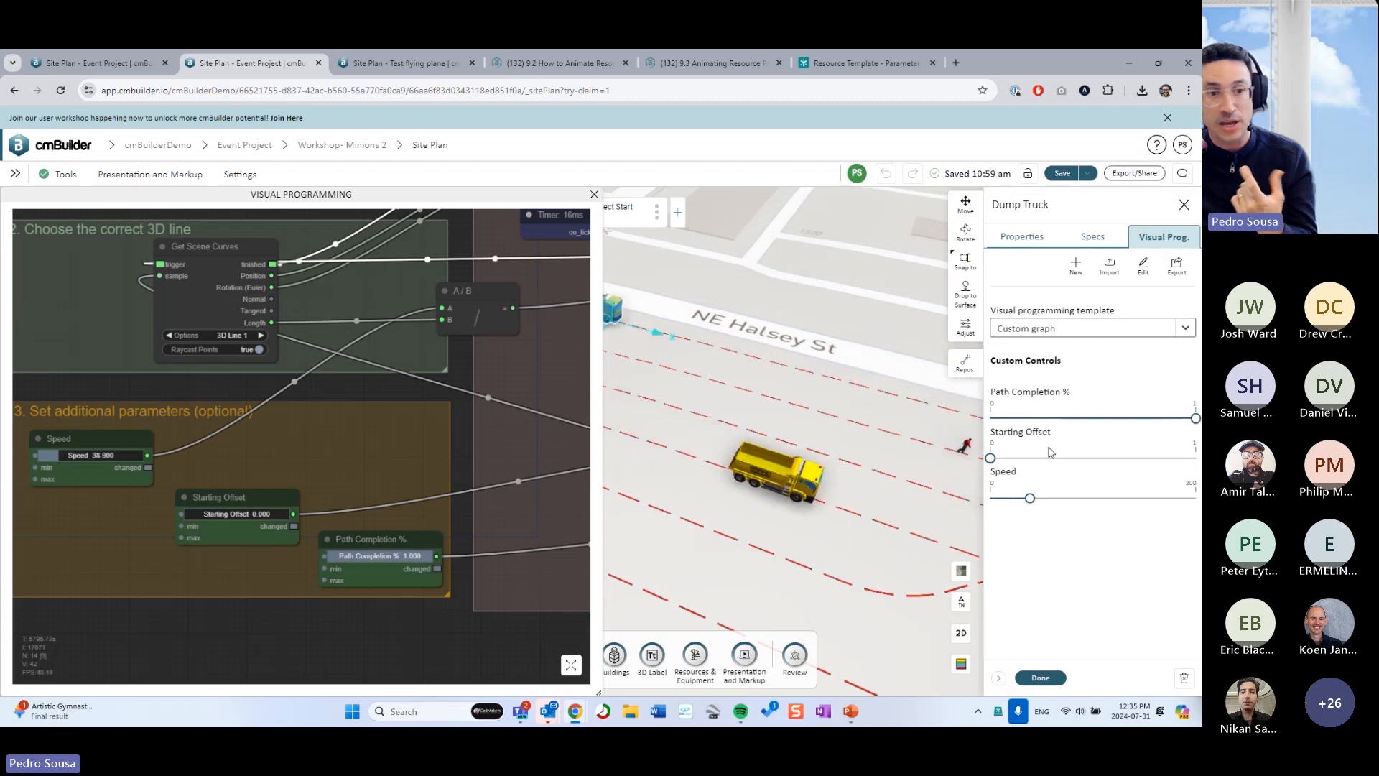
left_click(594, 196)
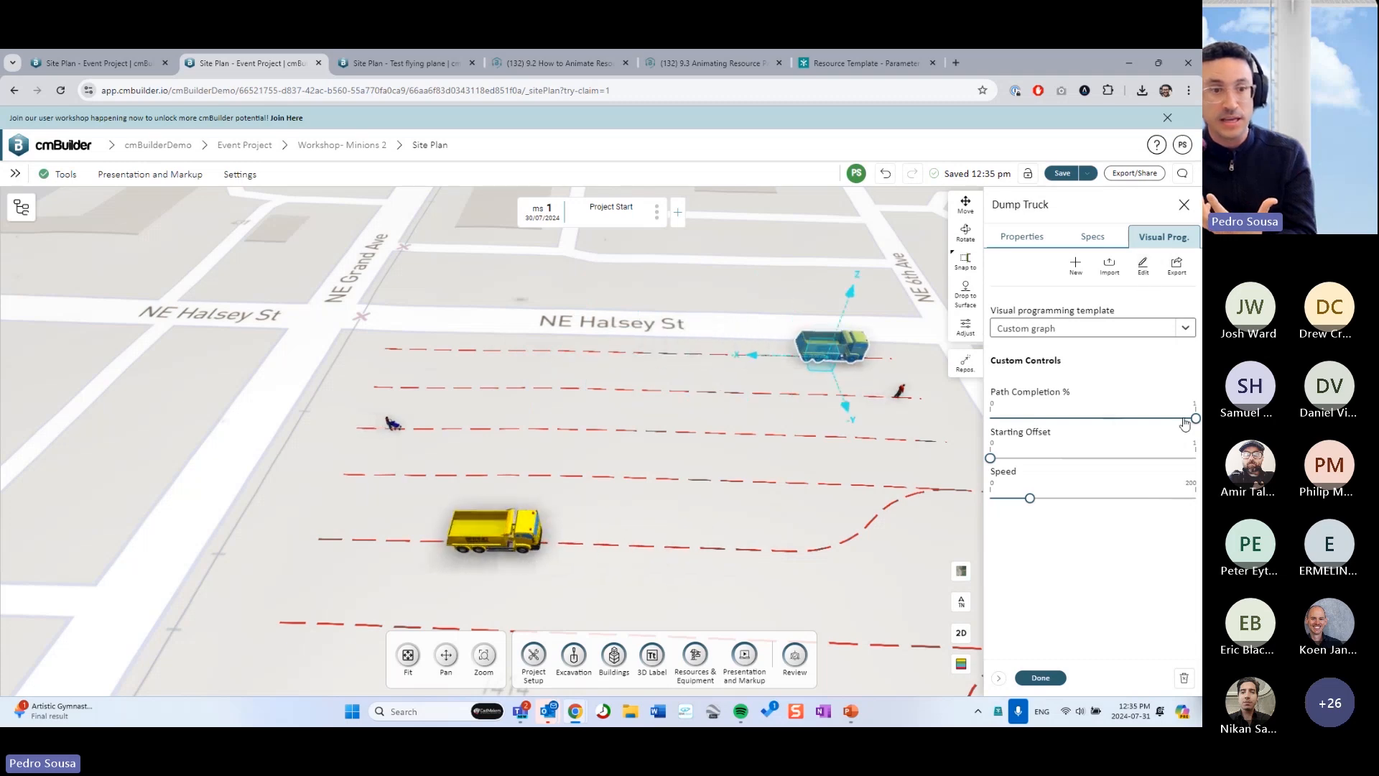
mouse_move(1031, 499)
left_mouse_down()
mouse_move(1168, 505)
mouse_move(991, 499)
mouse_move(1049, 505)
left_mouse_up()
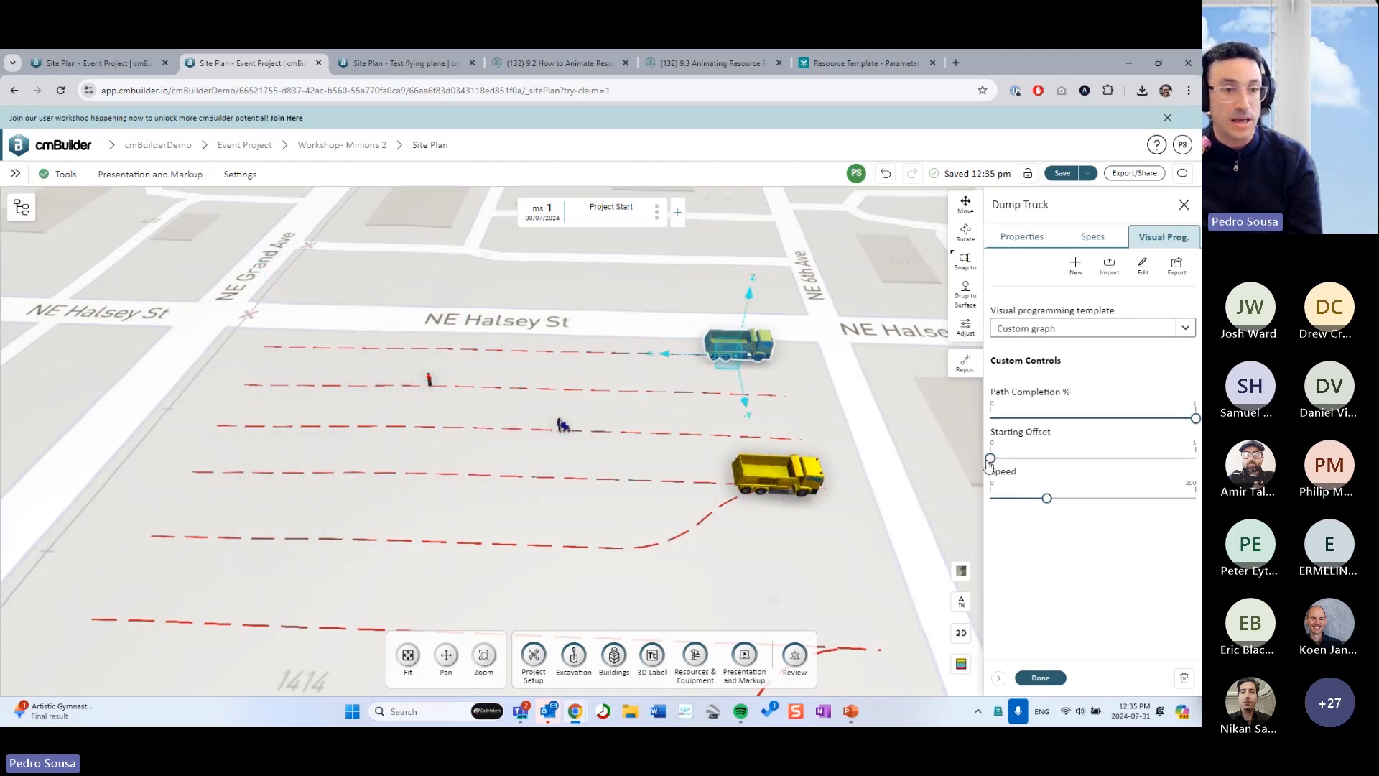
- Try other Starting Offset and Path Completion % values, restore them to 0 and 1, and finish editing the dump truck
left_click_drag(991, 459, 1098, 465)
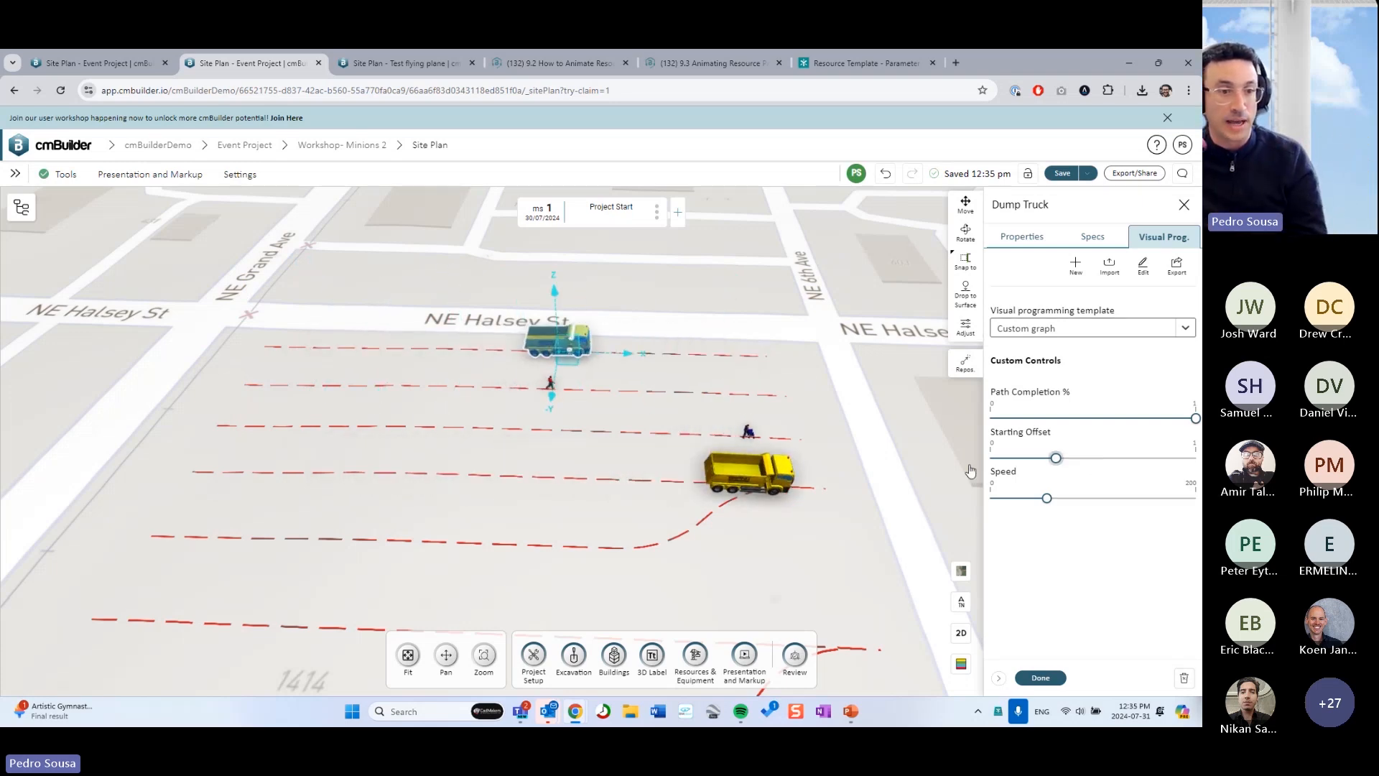
left_click_drag(1186, 419, 1073, 419)
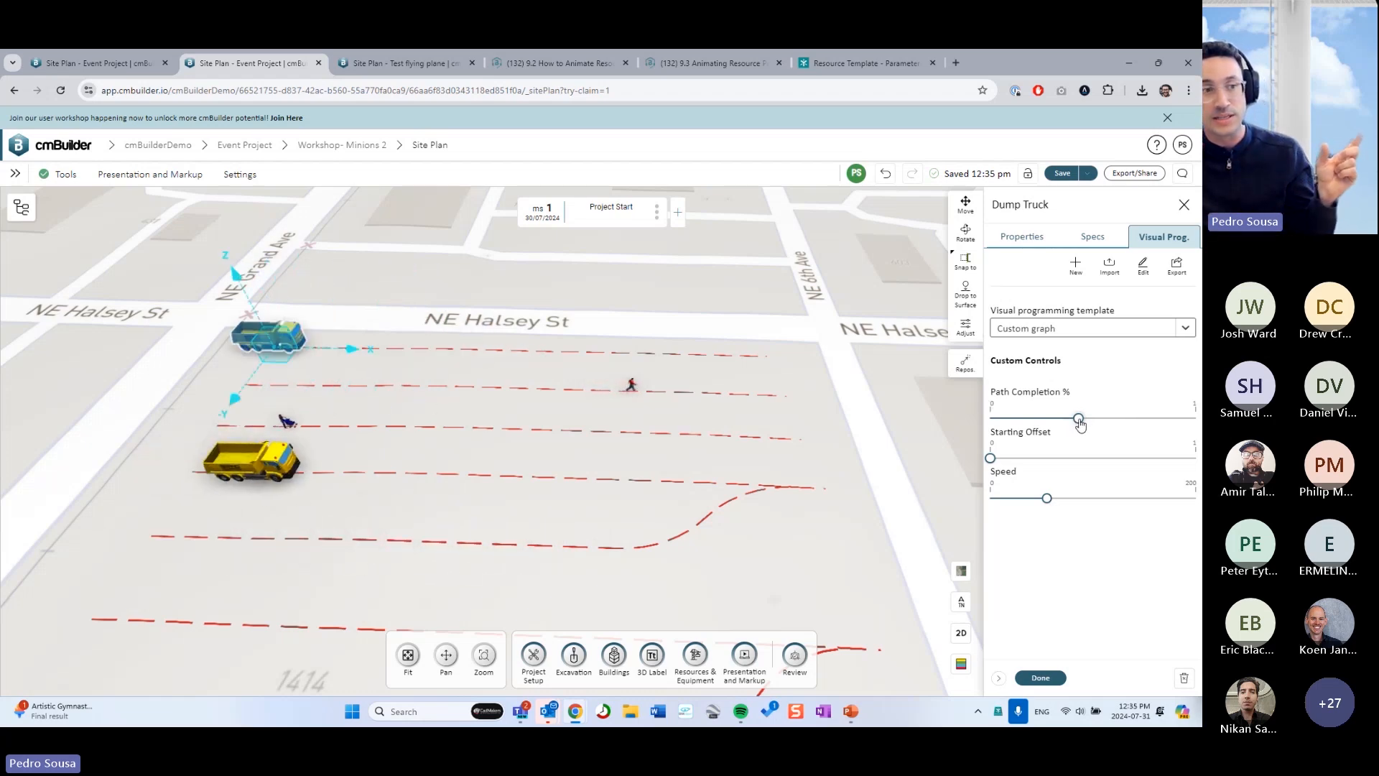
left_click_drag(1169, 418, 1195, 418)
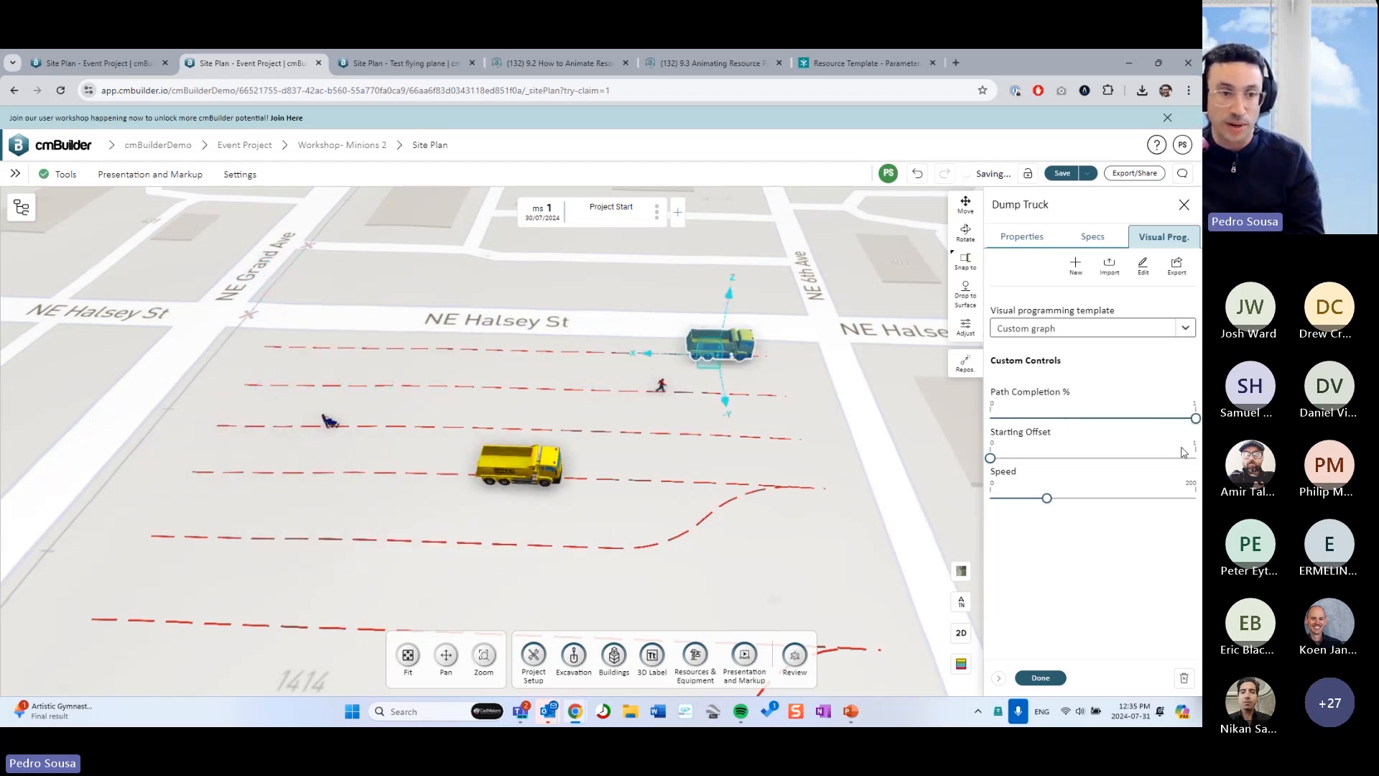
left_click(1041, 677)
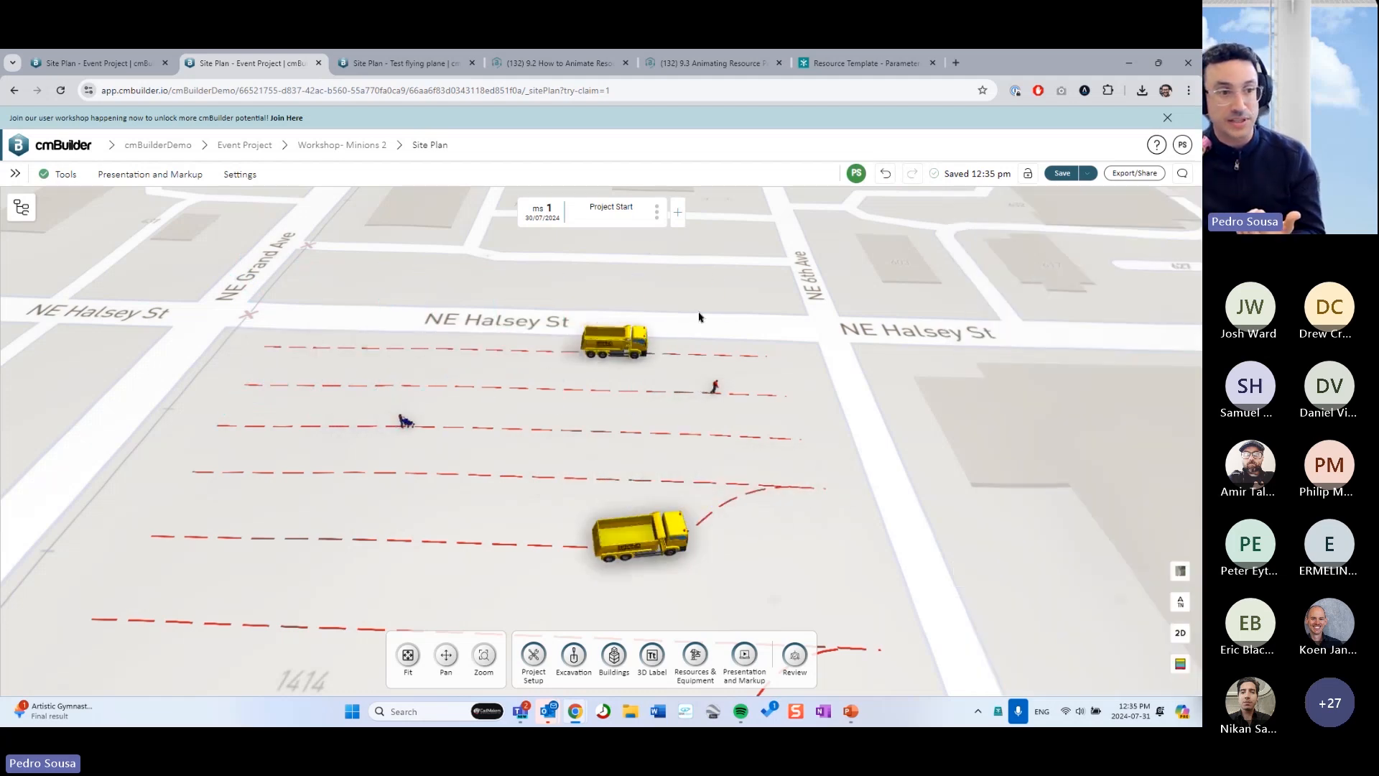
- Delete the walking man moving along the second dashed line below NE Halsey St
scroll(696, 409, "up", 5)
left_click_drag(710, 429, 723, 360)
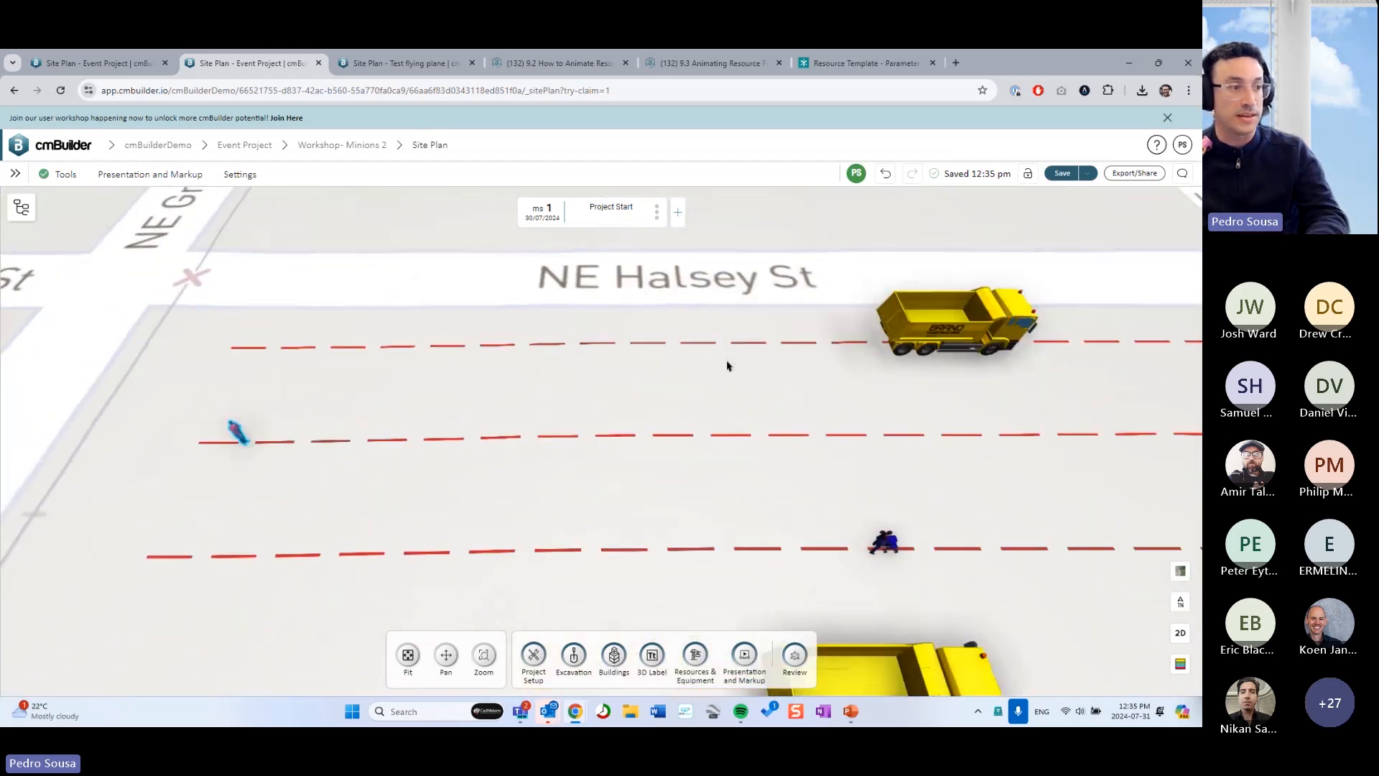
key("Delete")
key("Return")
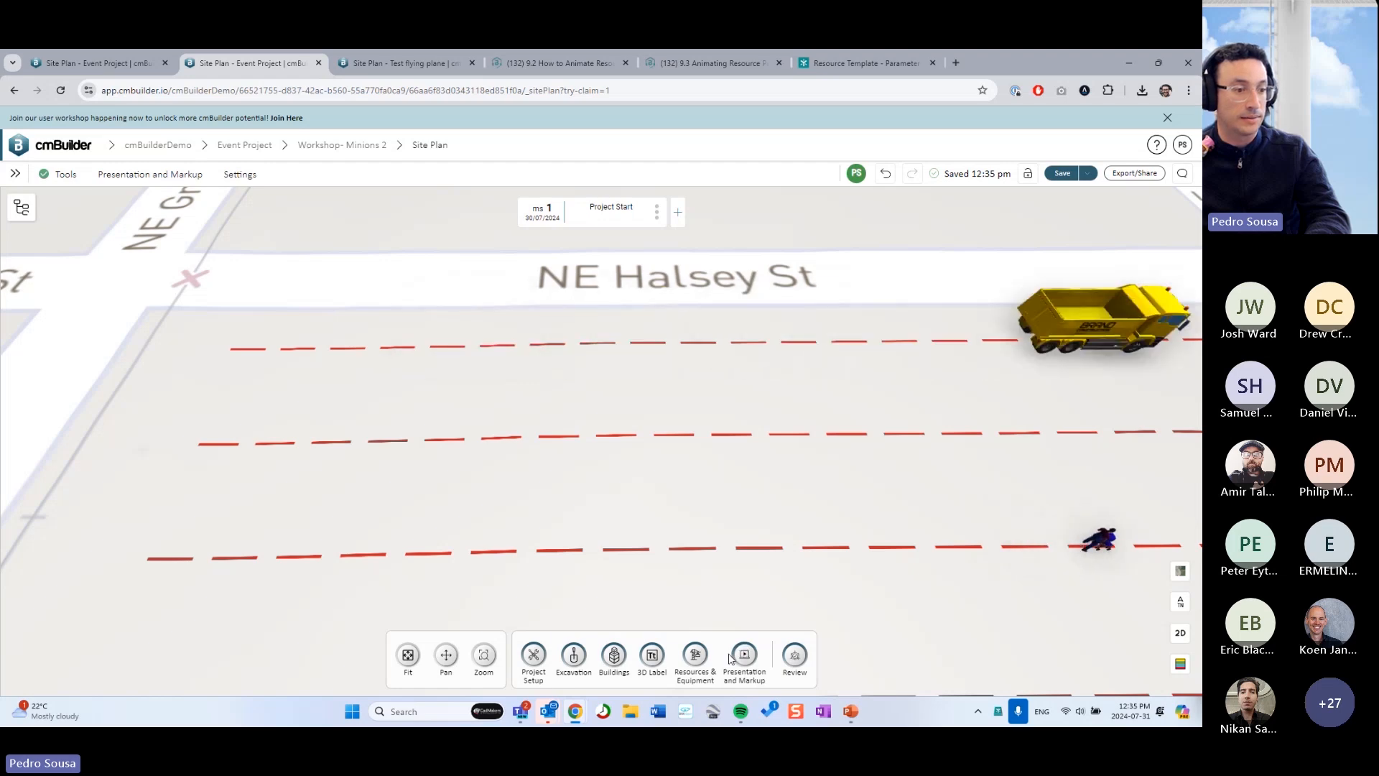
- Import the resource template Walking Man Male-graph (1).json and place the man on the site plan near the second dashed line
left_click(696, 654)
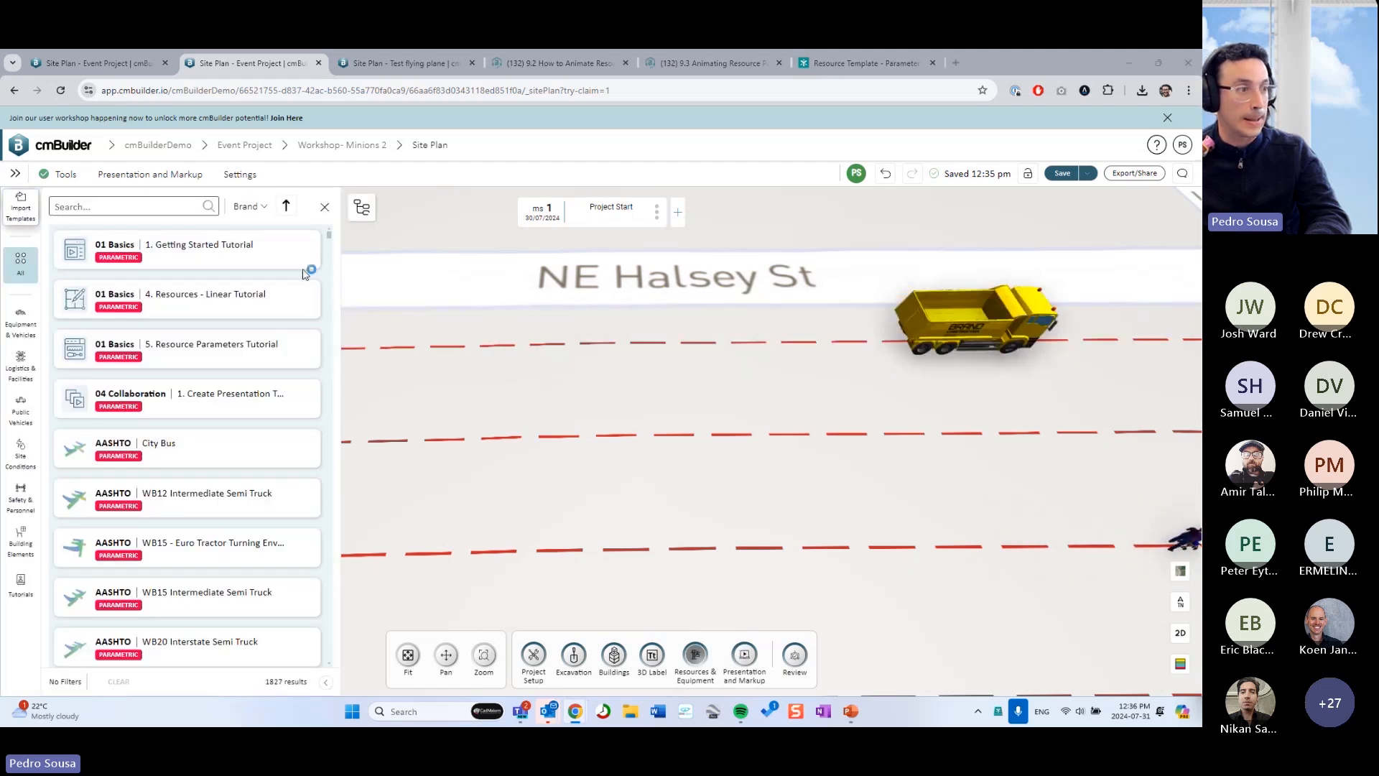
left_click(21, 208)
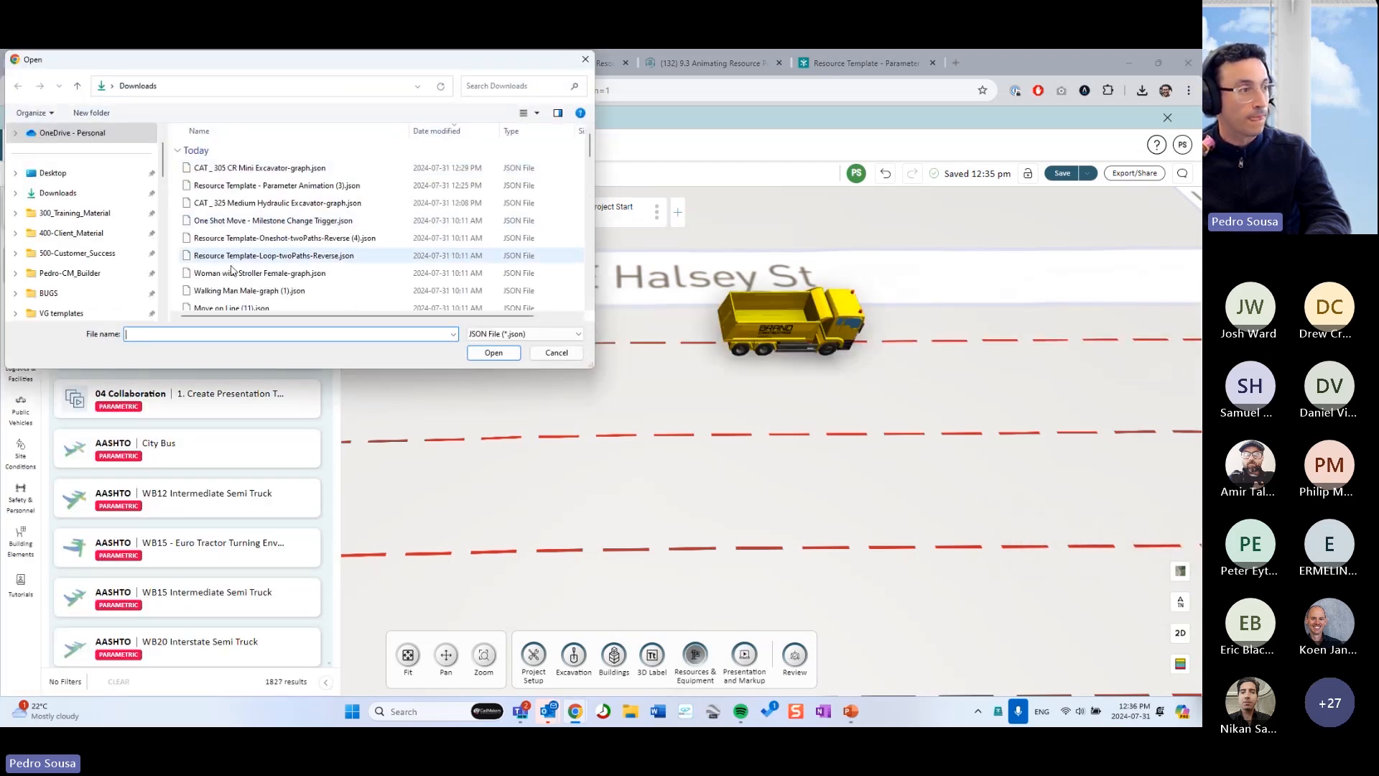
left_click(249, 290)
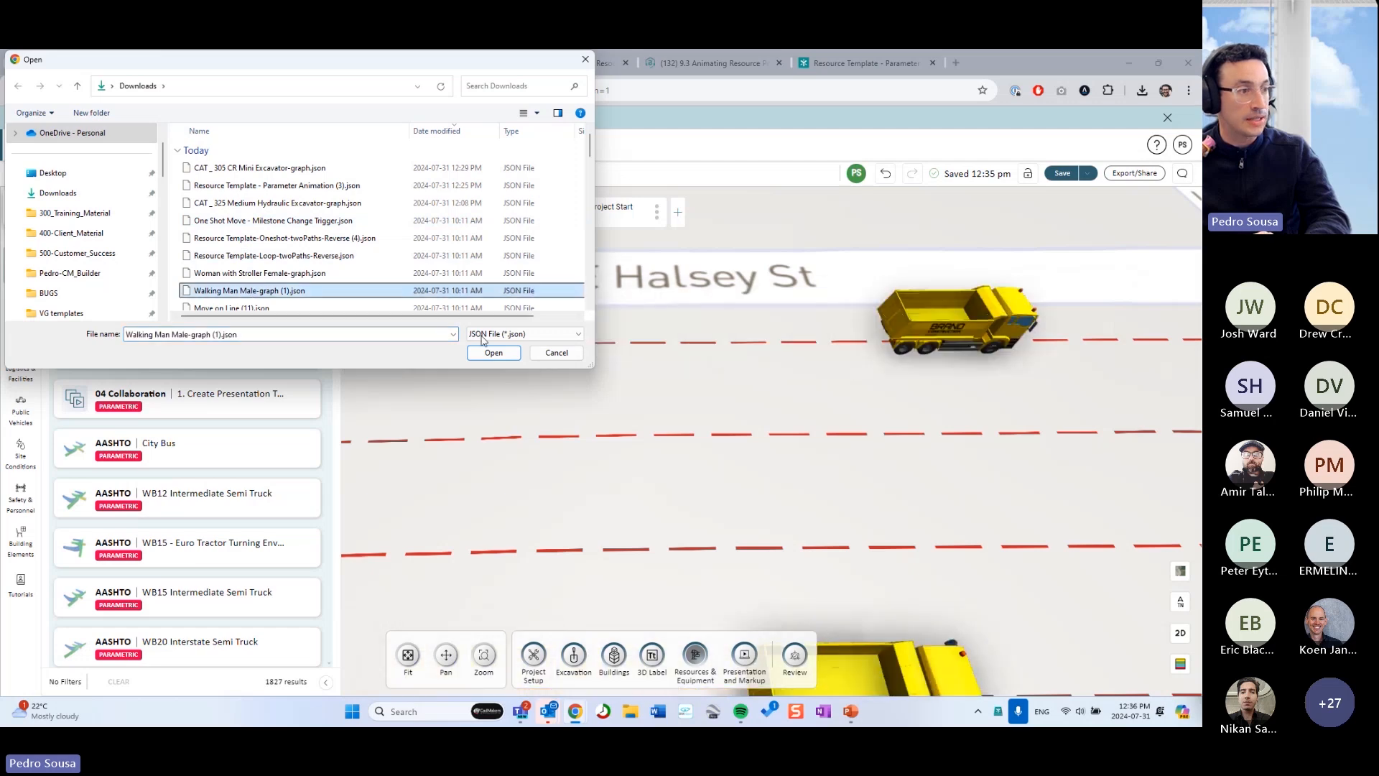
left_click(493, 352)
left_click(224, 334)
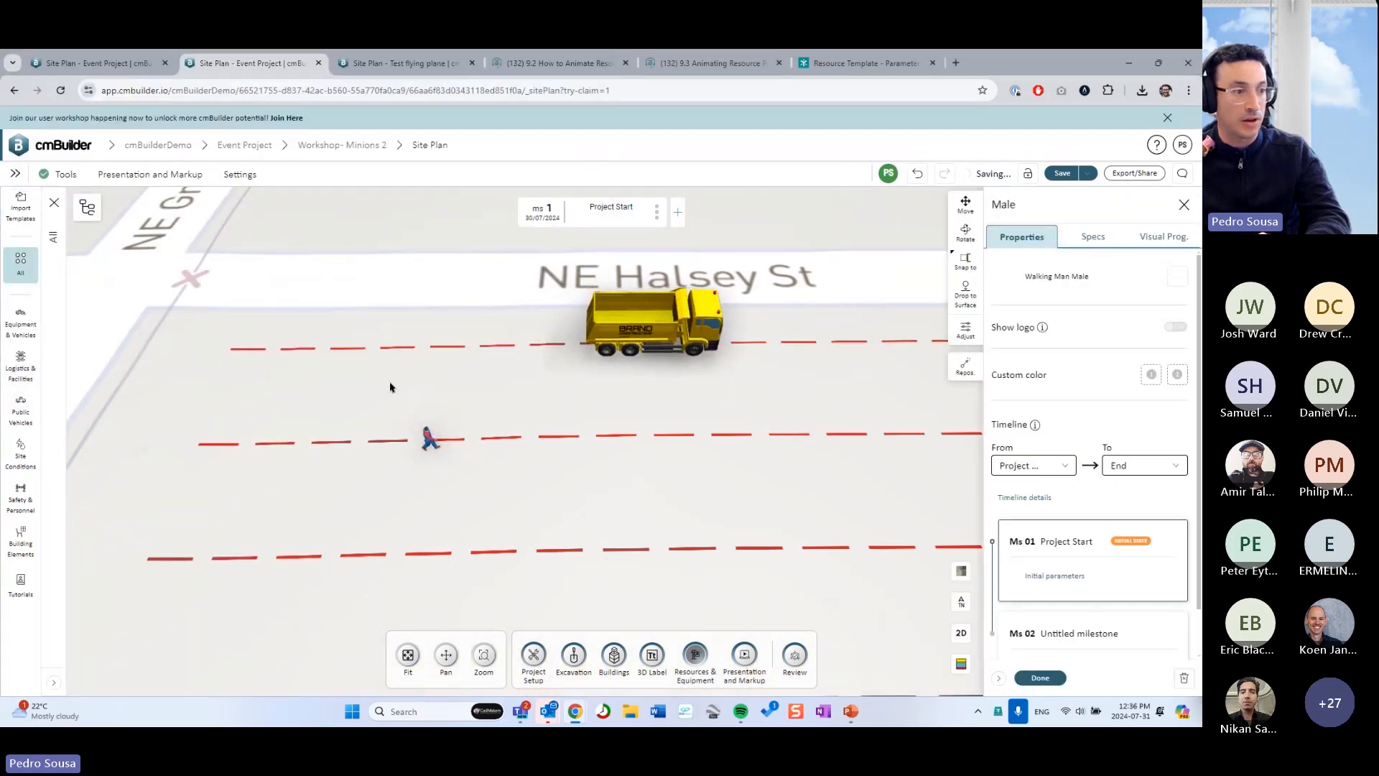
- Open the walking man's visual programming graph beside the site plan, check its path selection, and close it
left_click(1134, 243)
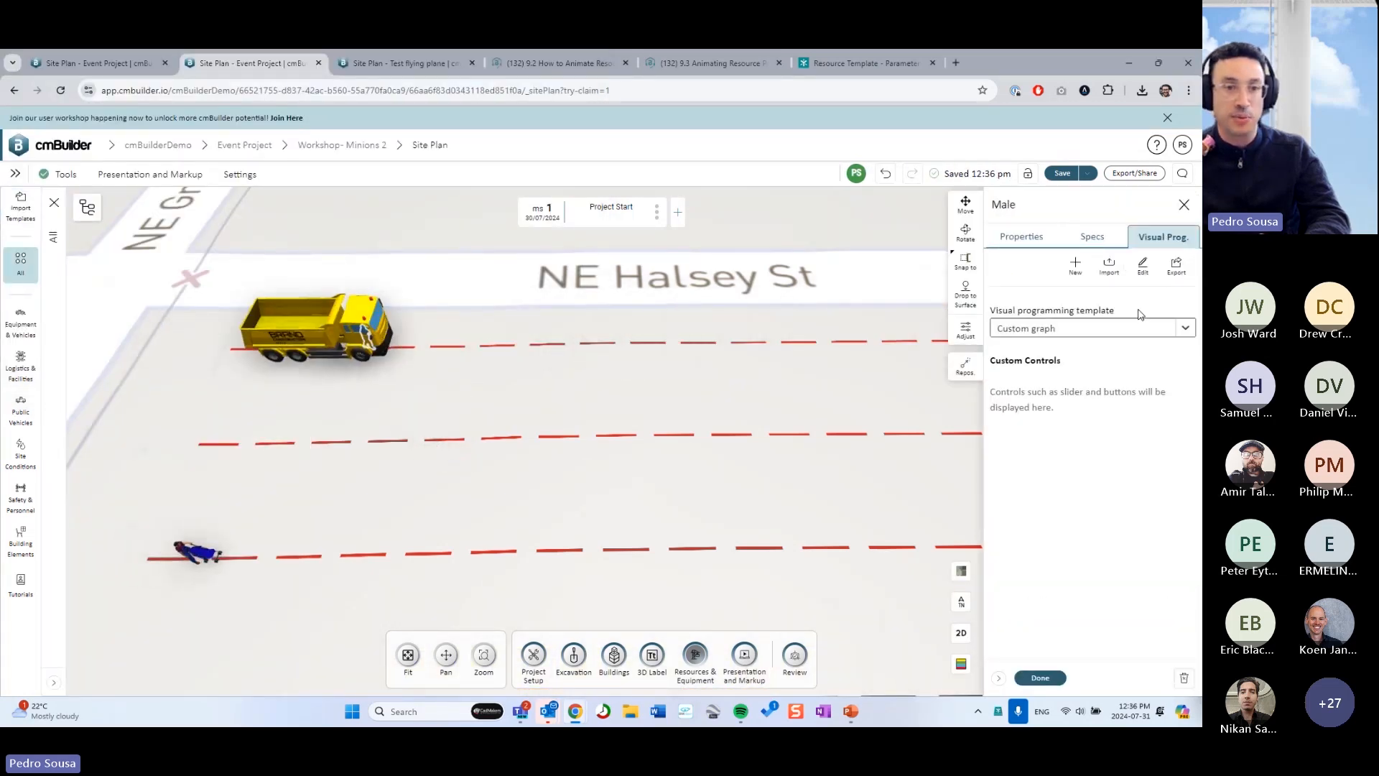
left_click(1142, 271)
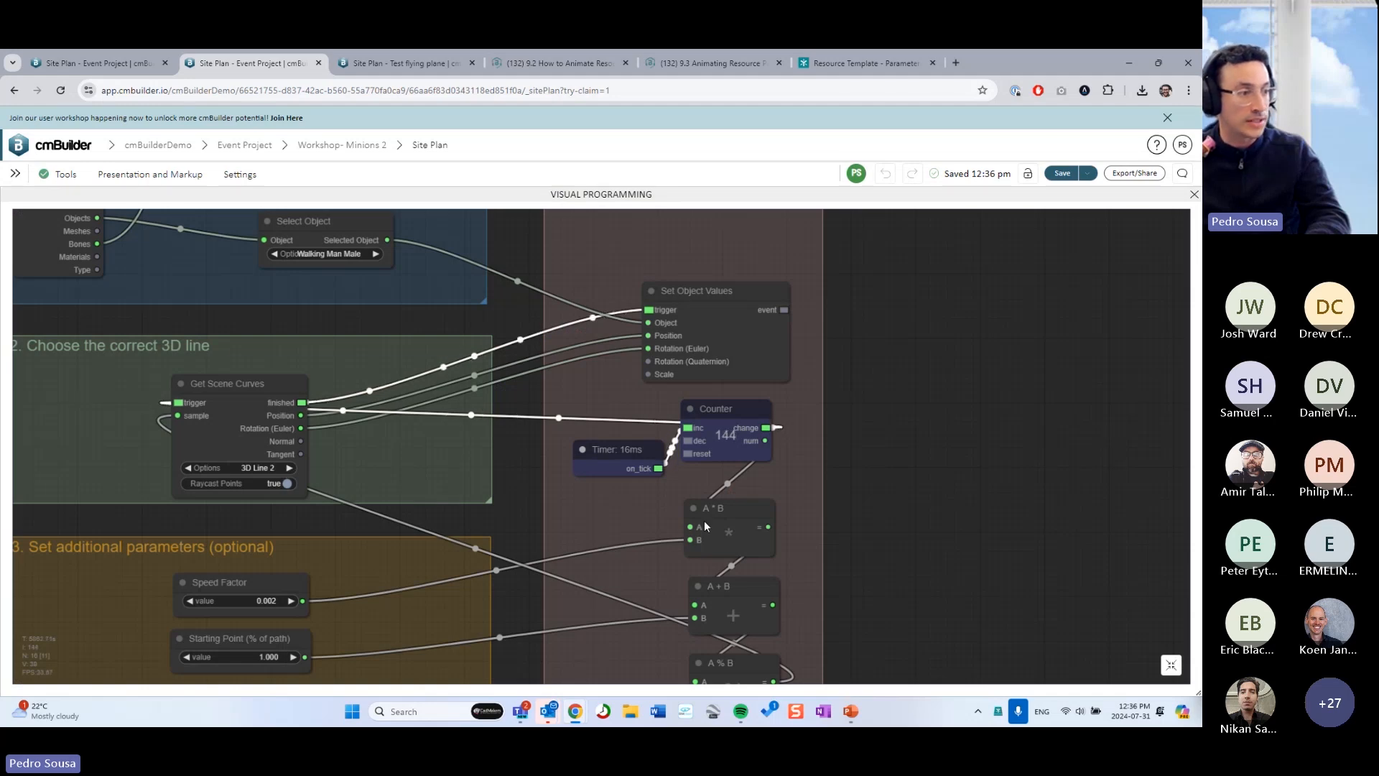
left_click(1171, 664)
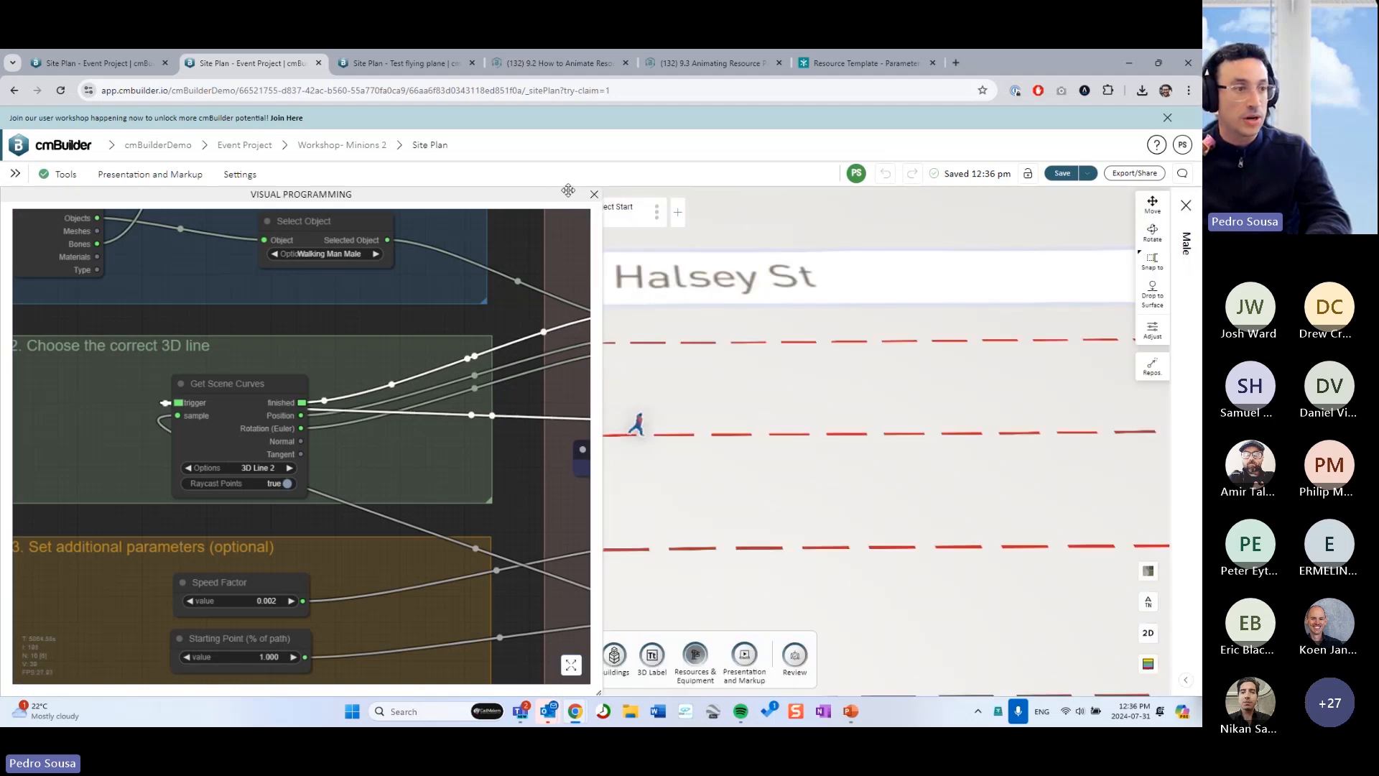
left_click(595, 197)
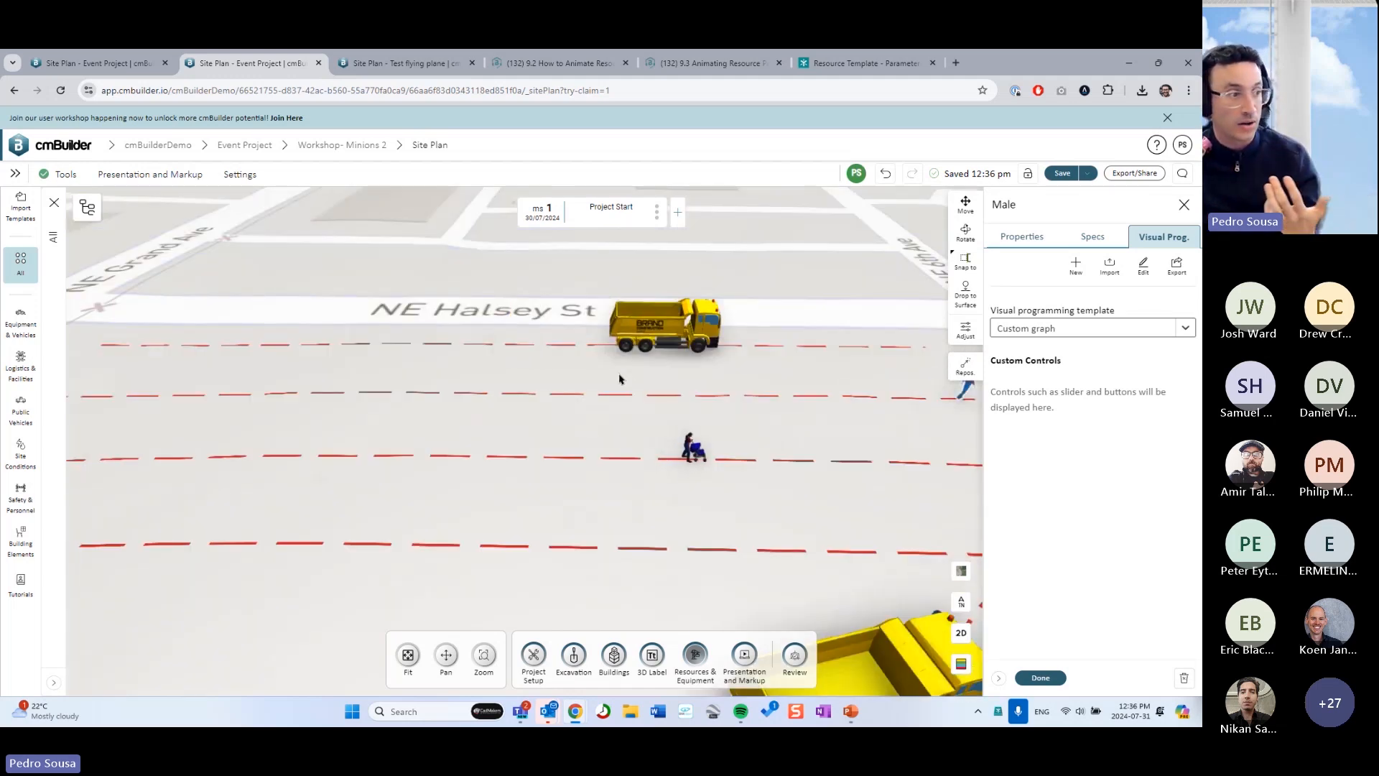
- Set the Speed Factor to 0.001 in the walking man's graph, check his movement in the site plan, and close the graph
left_click(1142, 268)
left_click_drag(342, 530, 202, 391)
left_click(1172, 665)
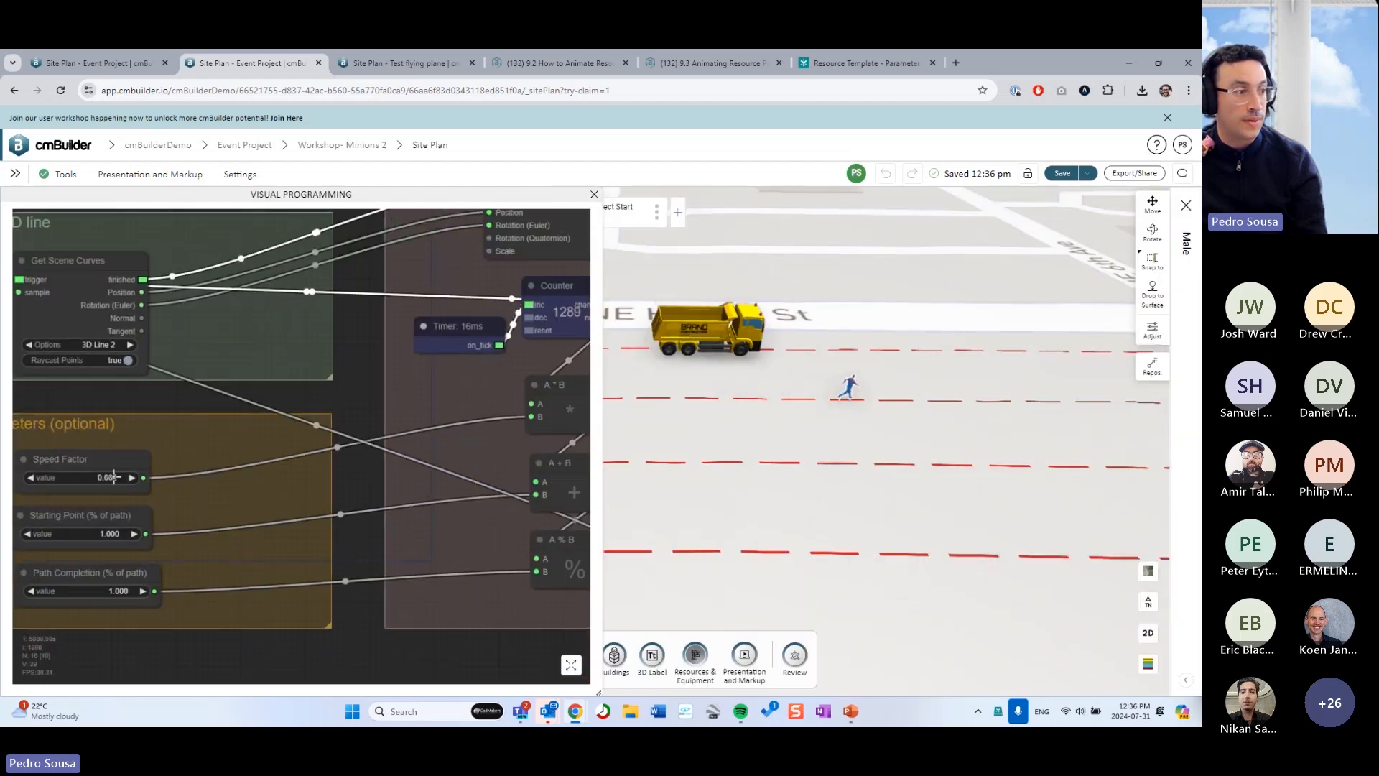
left_click(130, 472)
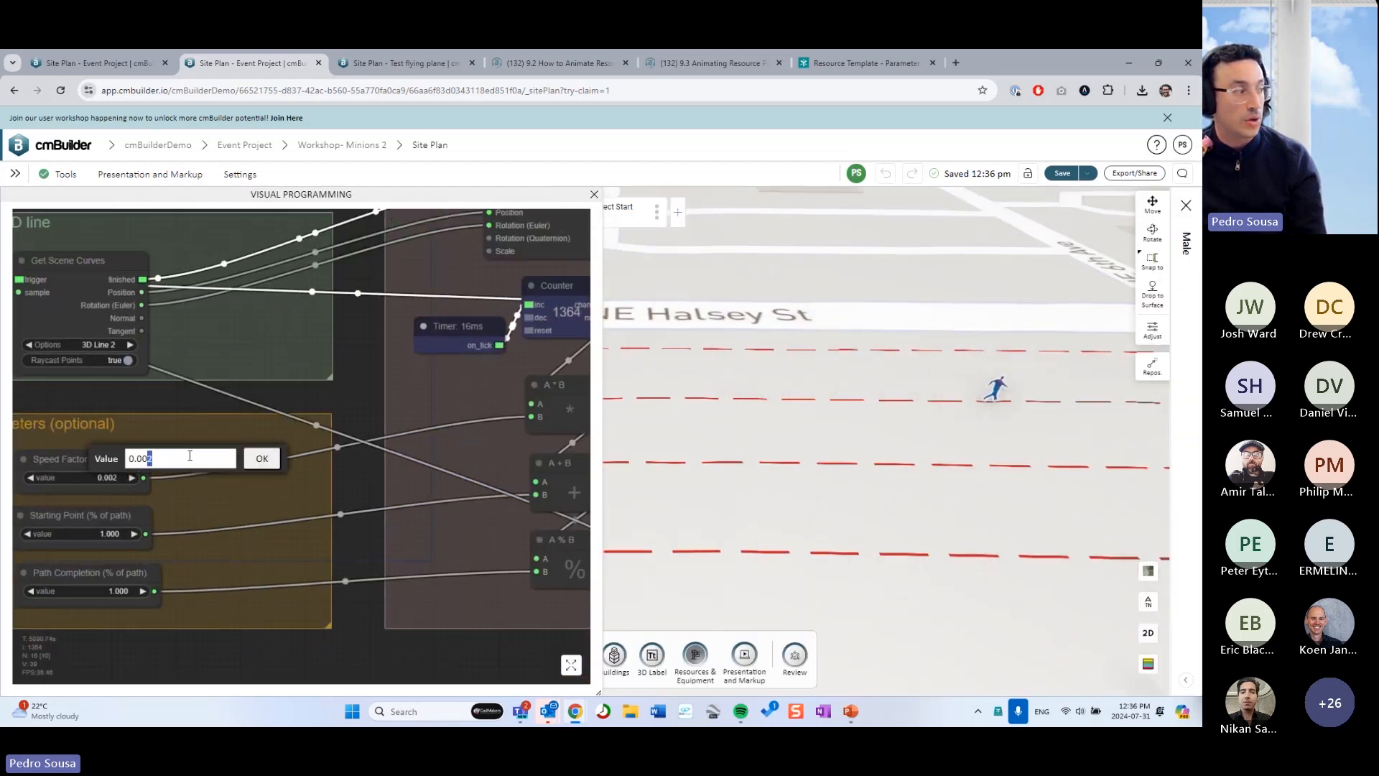
type("1")
key("Return")
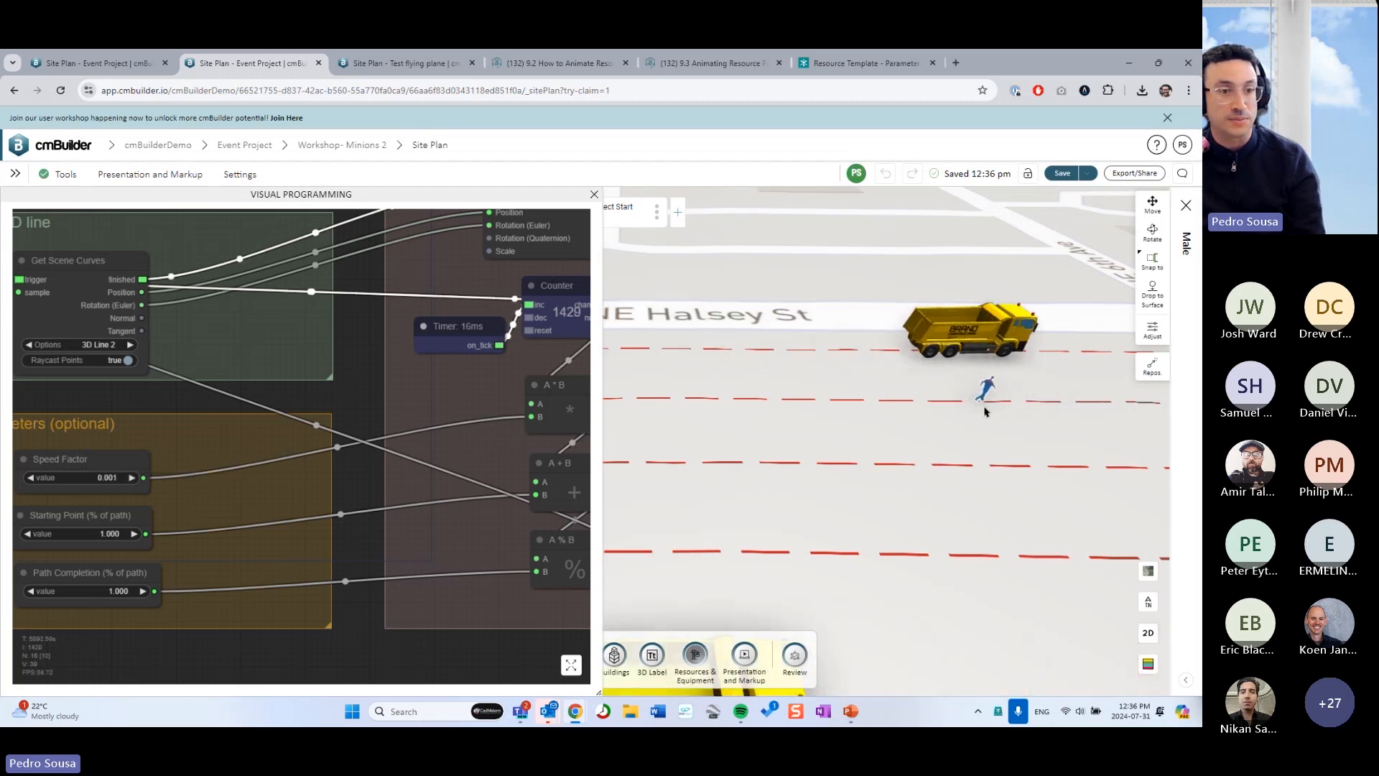
right_click_drag(1056, 476, 908, 443)
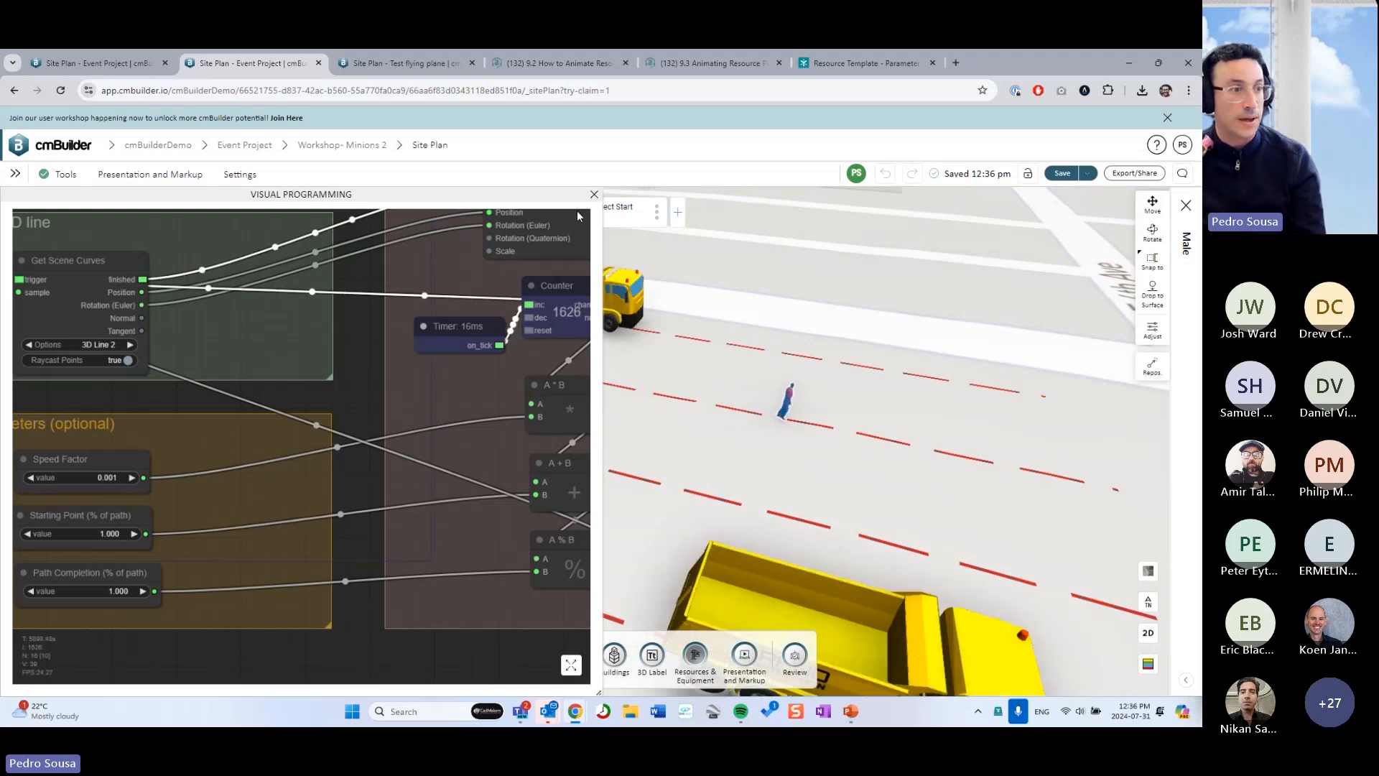
left_click(595, 195)
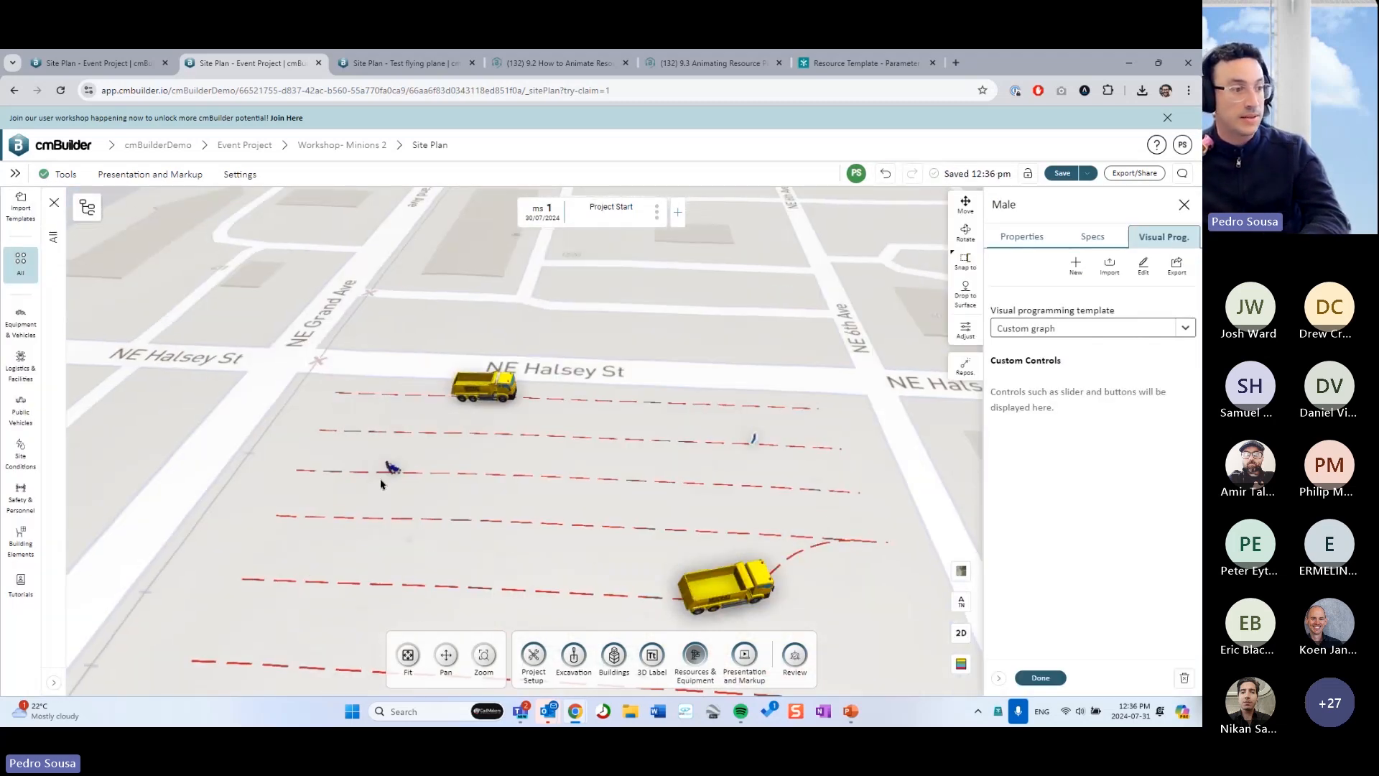
- Finish editing the walking man and close the resource library
scroll(431, 495, "up", 3)
left_click_drag(460, 503, 554, 474)
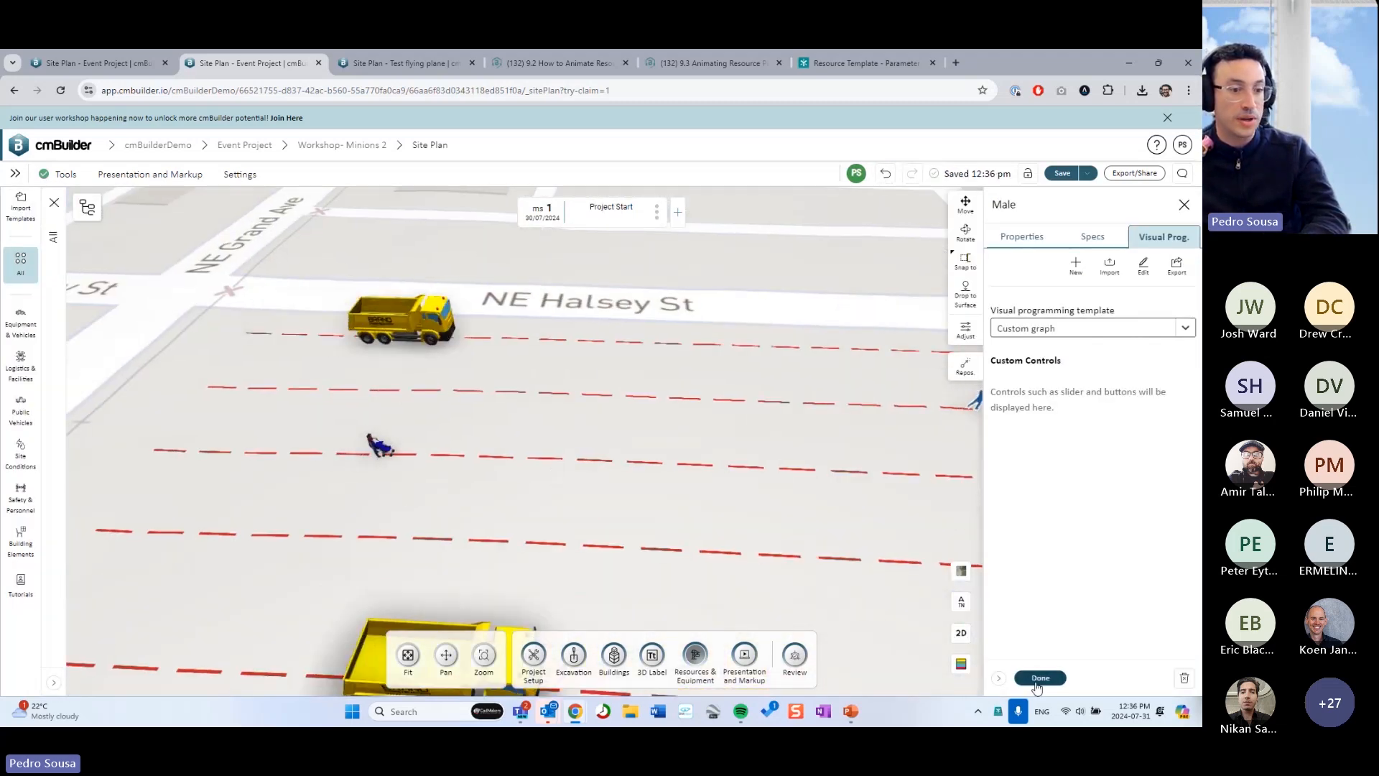
left_click(1040, 677)
scroll(817, 504, "down", 3)
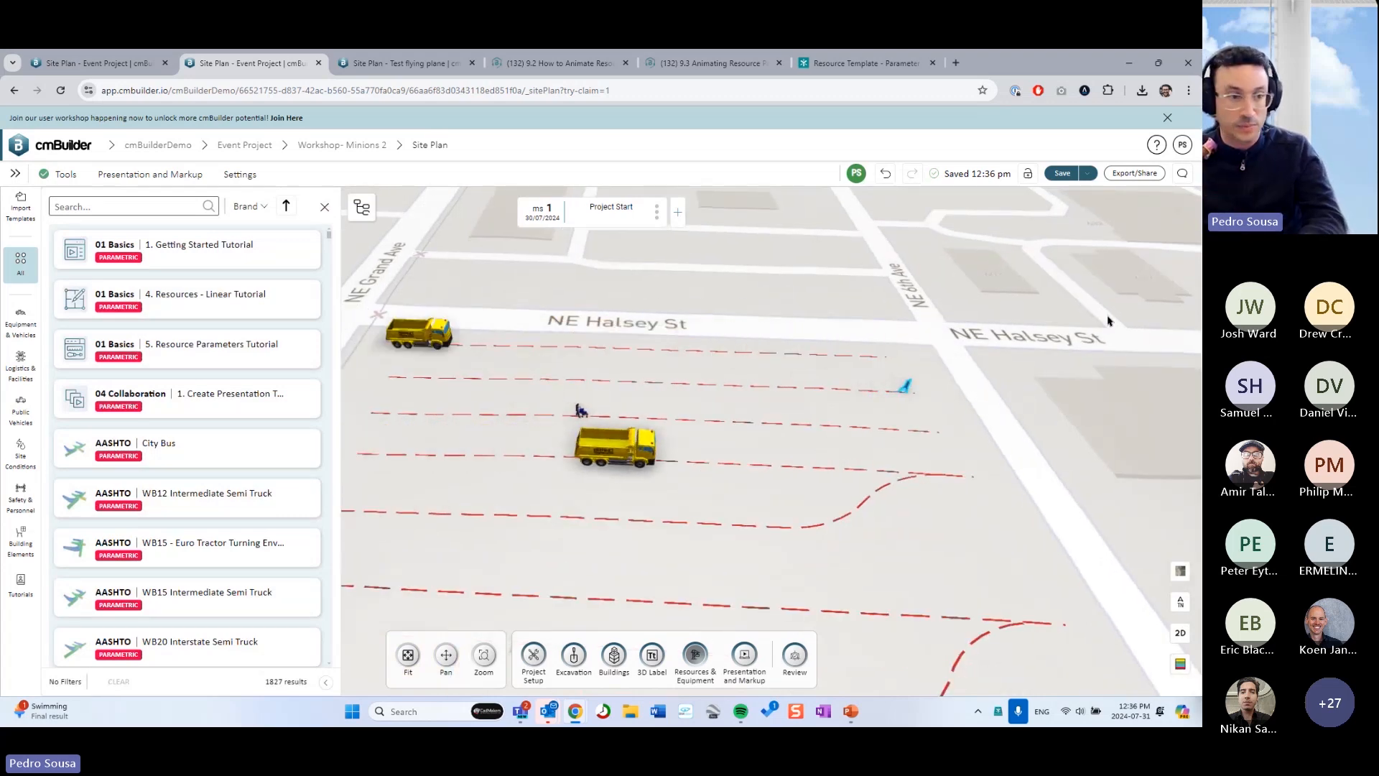
left_click(325, 207)
- Delete the dump truck that travels along the fourth and fifth dashed lines below NE Halsey St
left_click_drag(755, 435, 661, 446)
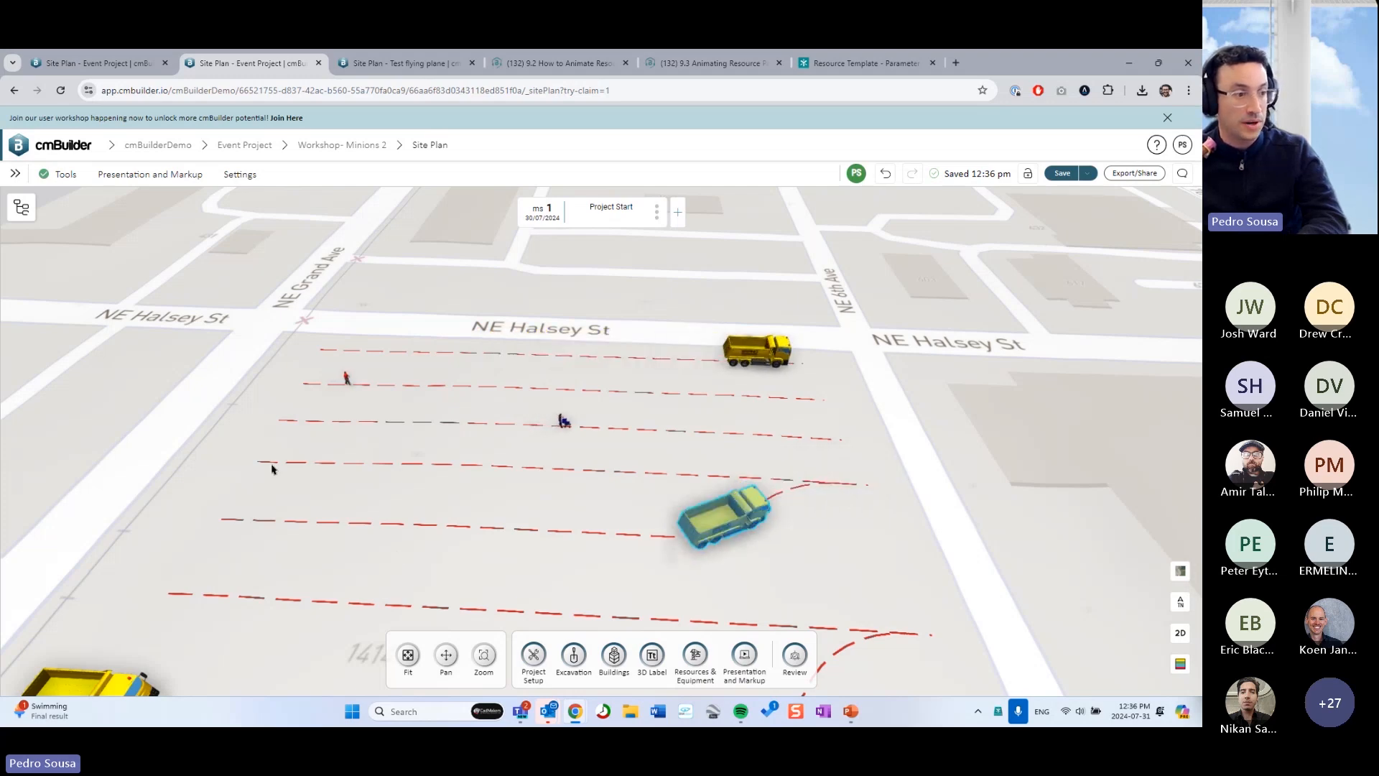
left_click_drag(493, 486, 604, 474)
key("Delete")
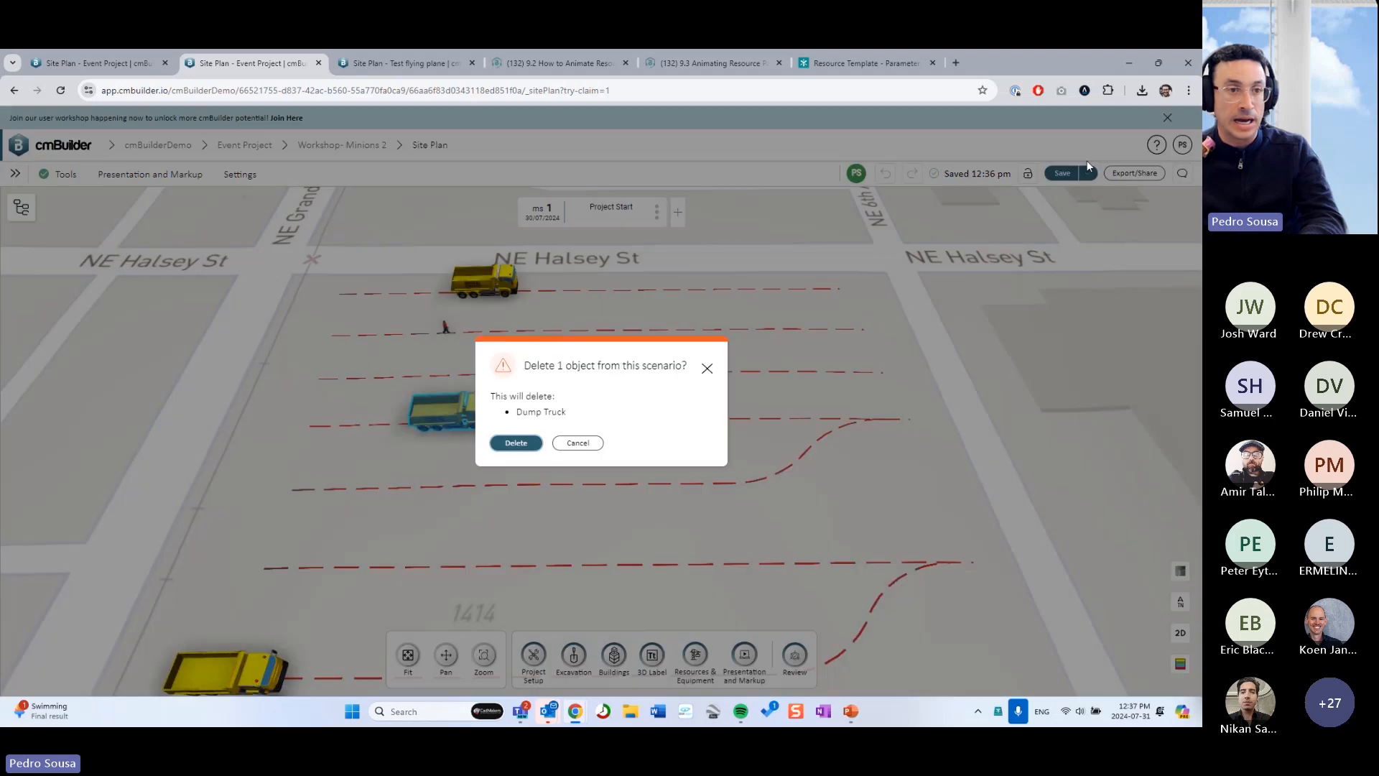
left_click(511, 440)
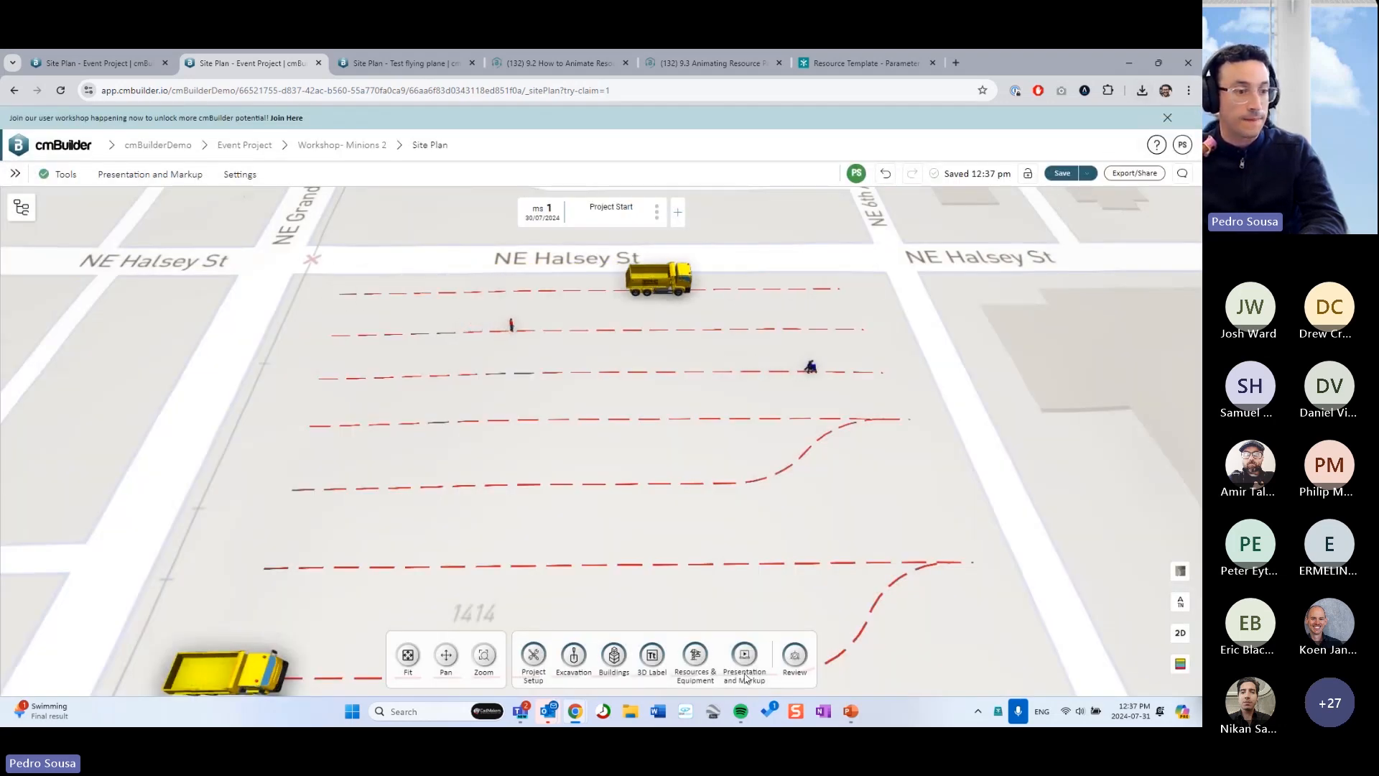
- Import Resource Template-Loop-twoPaths-Reverse.json, place its dump truck near the start of the fourth dashed line, and show its visual programming settings
left_click(23, 210)
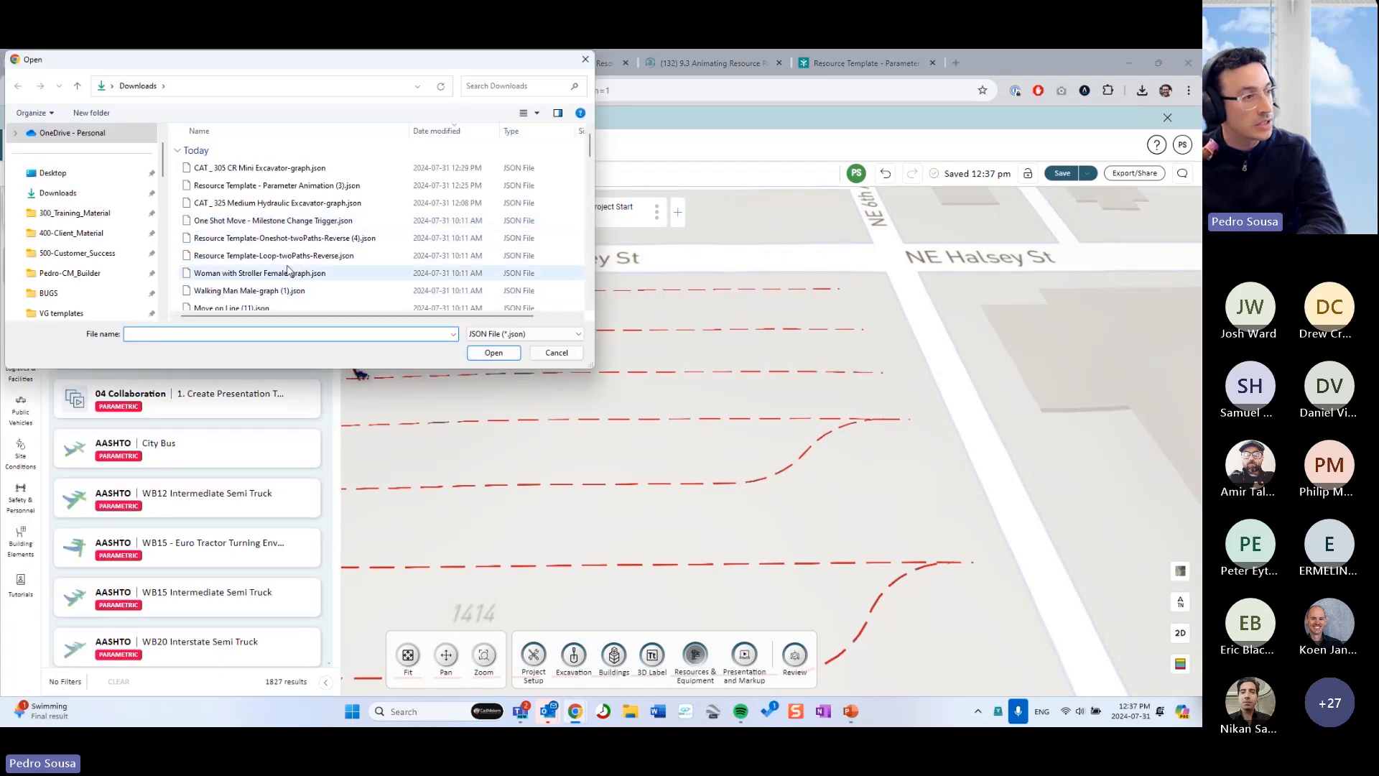
left_click(295, 257)
left_click(494, 353)
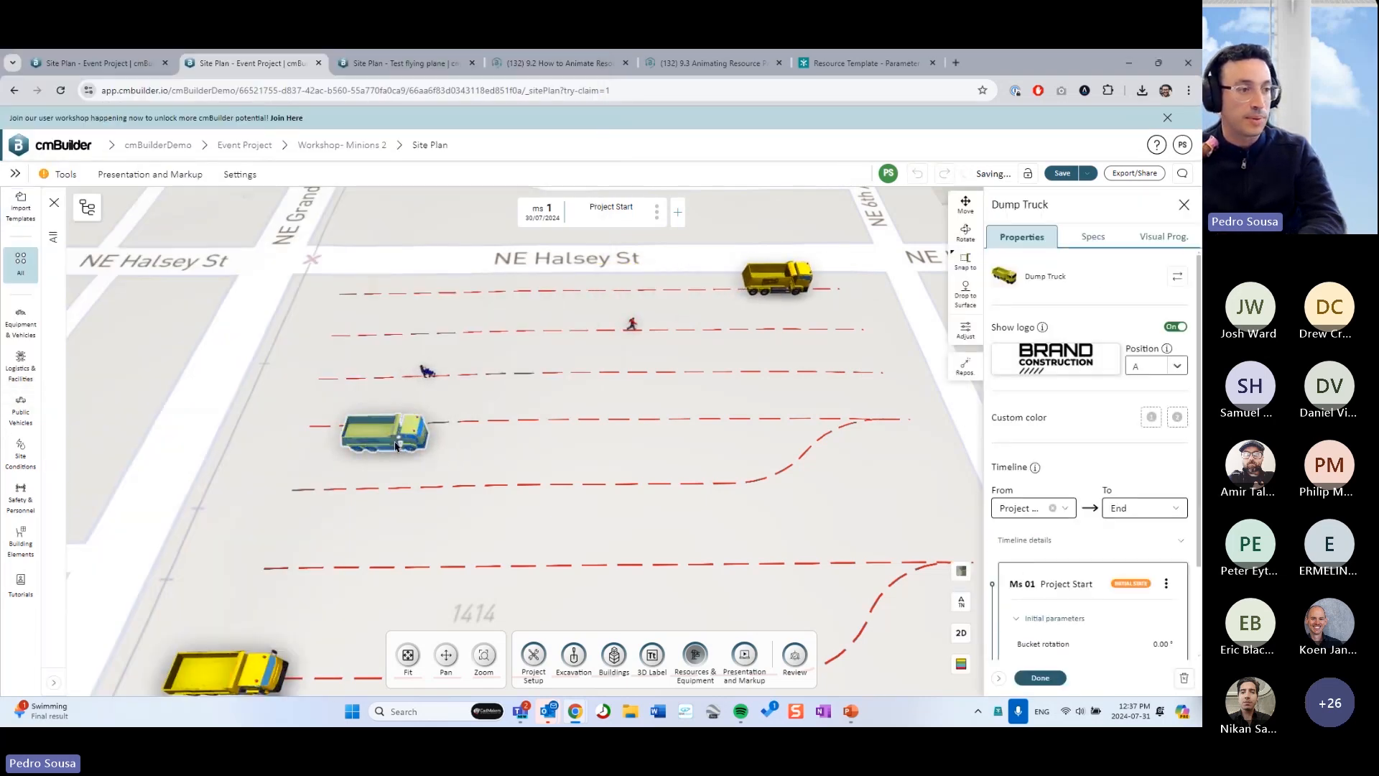
right_click_drag(661, 459, 691, 476)
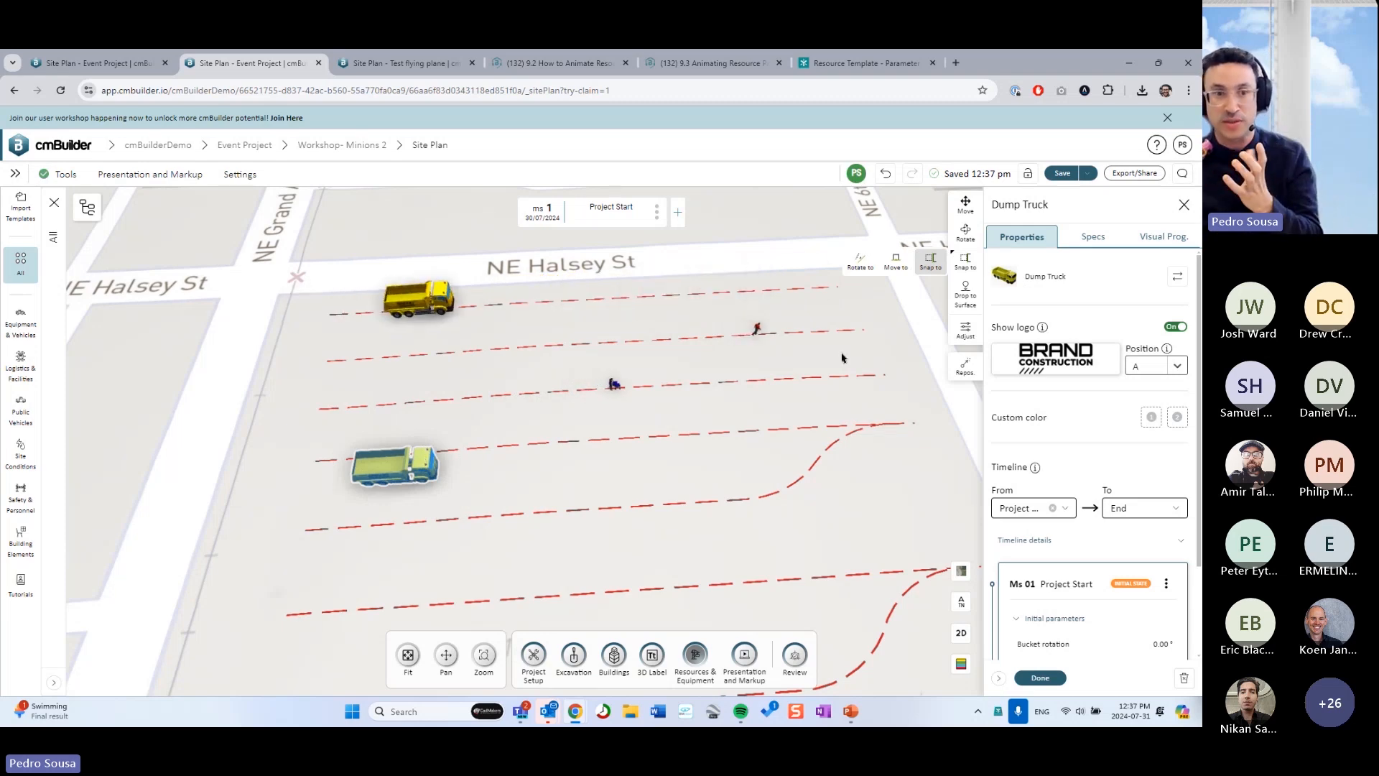
left_click(1164, 237)
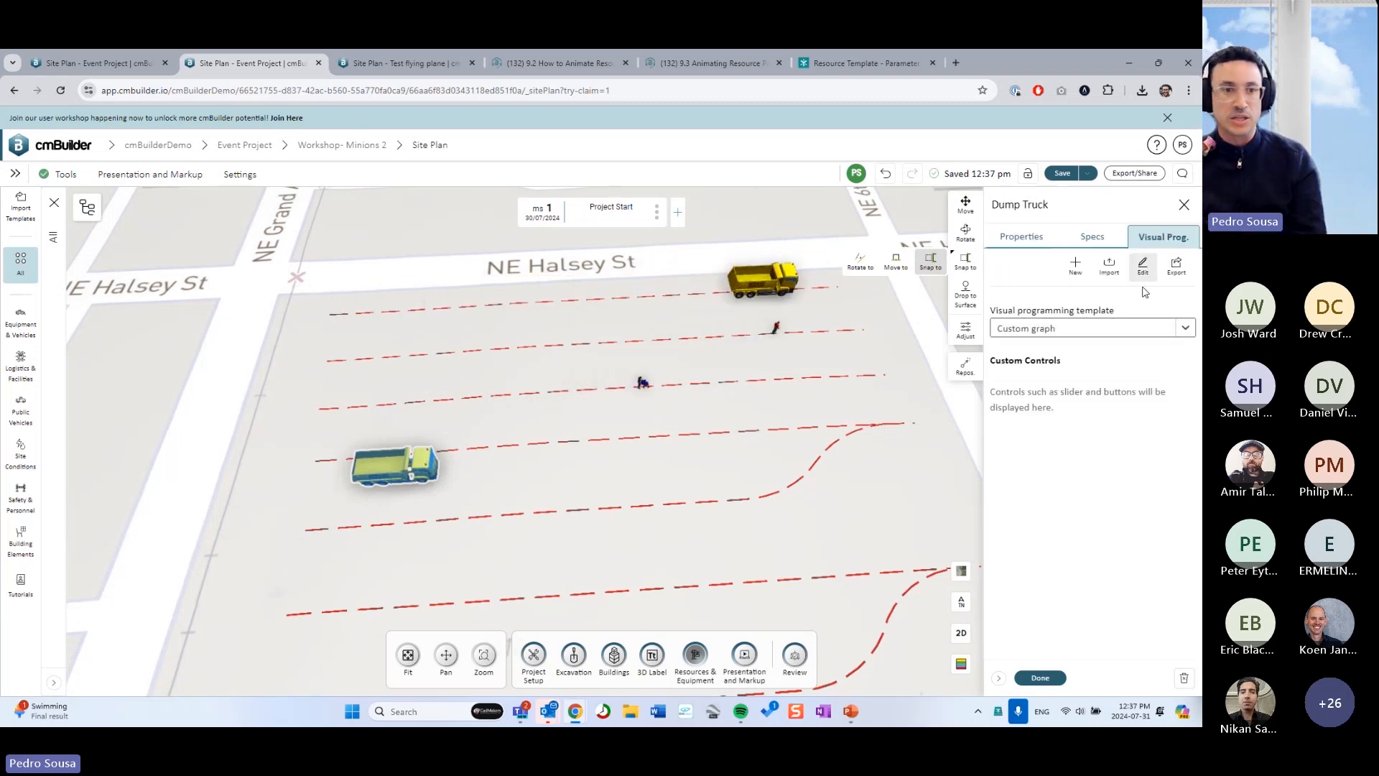
- Open the new dump truck's visual programming graph beside the site plan and review its two-path loop nodes
left_click(1143, 265)
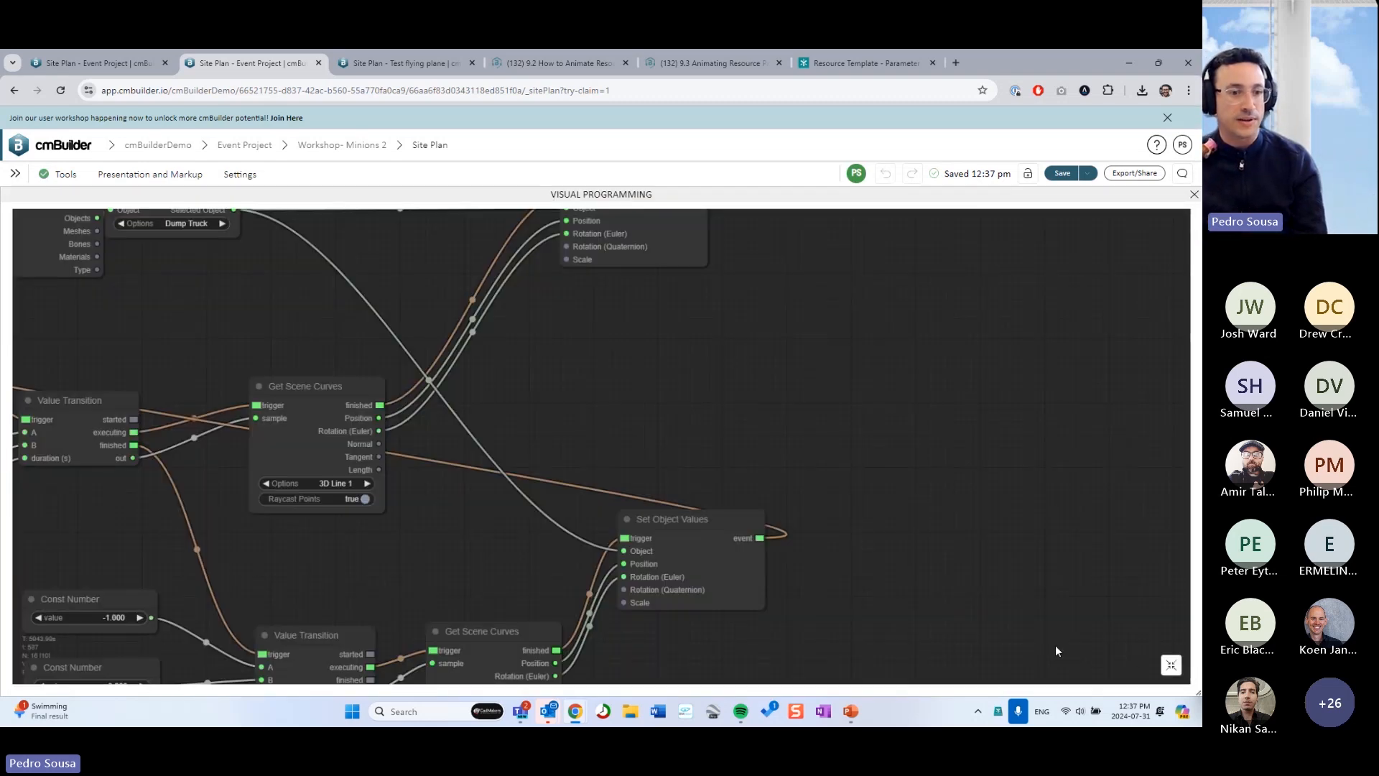
left_click(1171, 666)
scroll(524, 425, "down", 5)
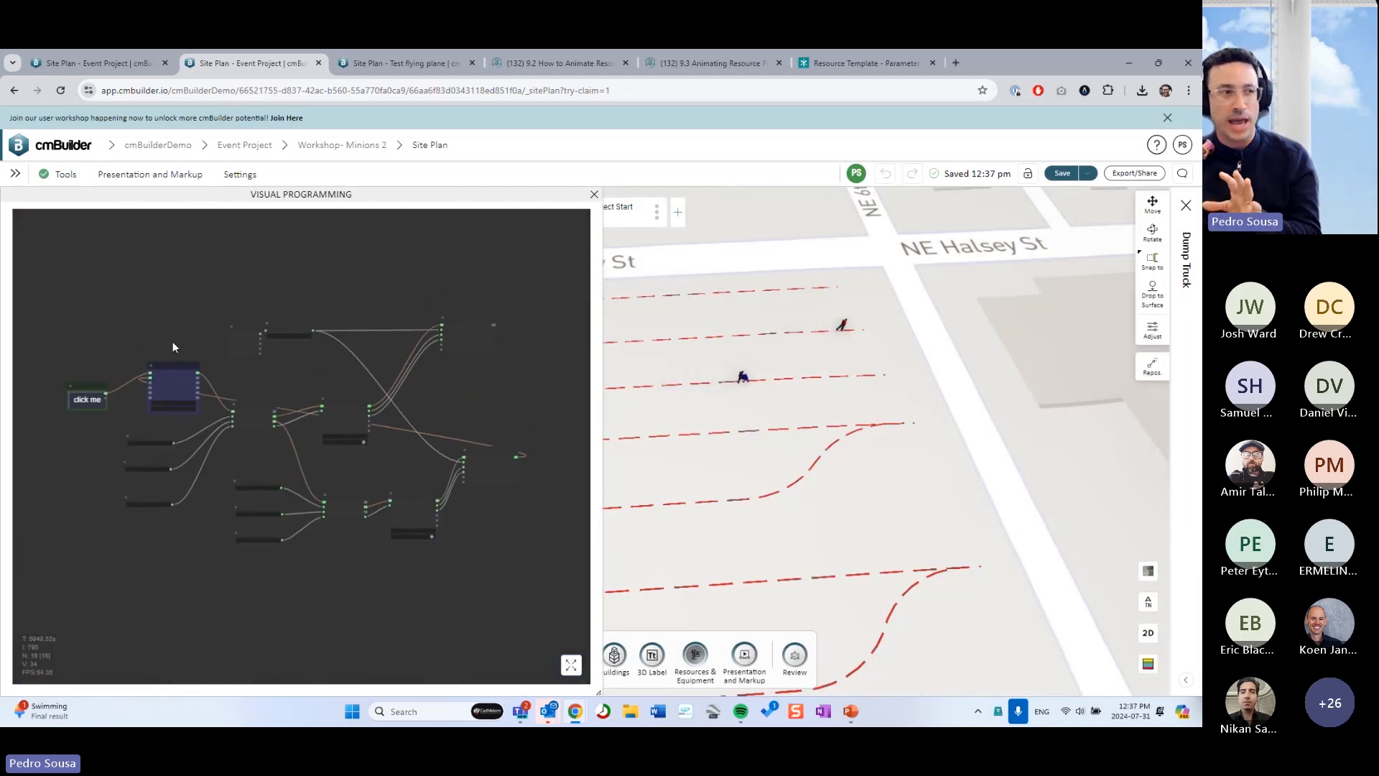
scroll(275, 349, "up", 5)
left_click_drag(275, 348, 165, 325)
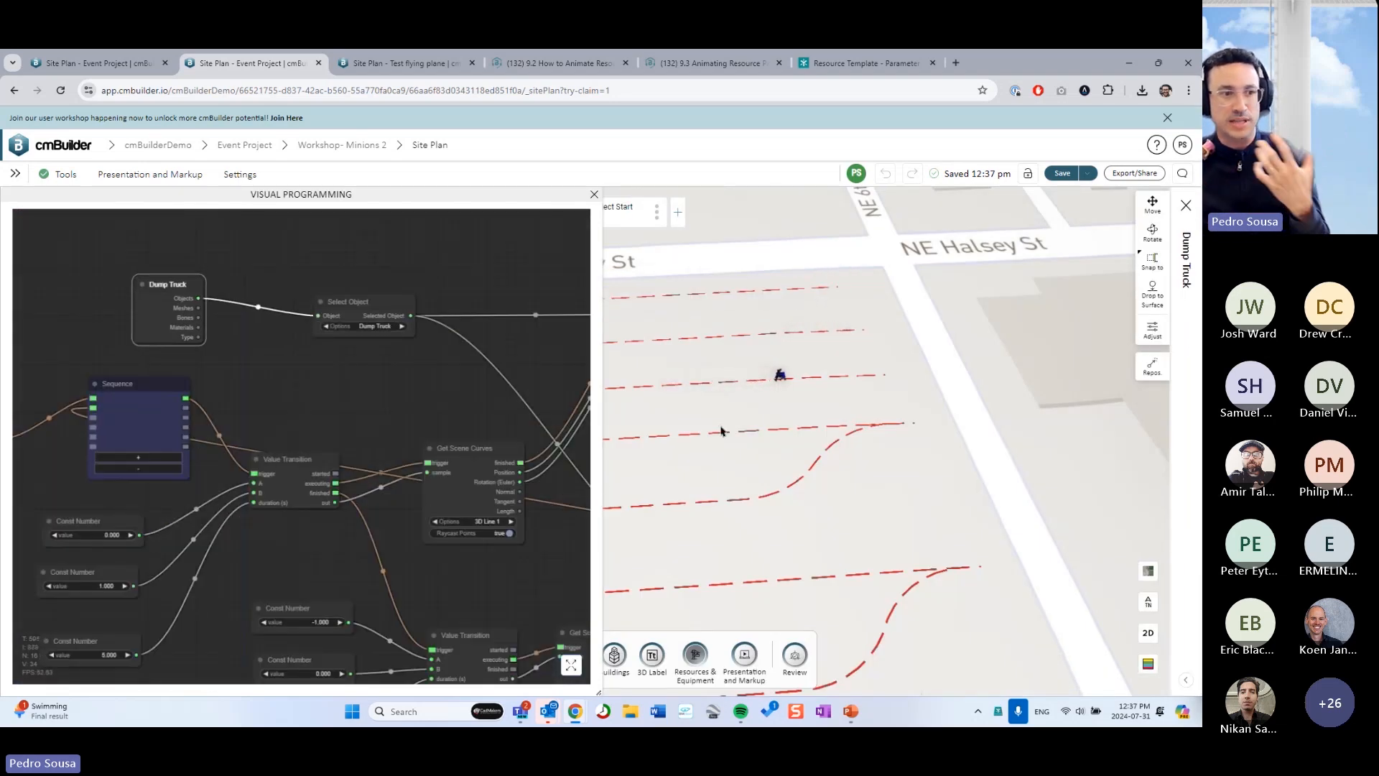
scroll(434, 381, "down", 4)
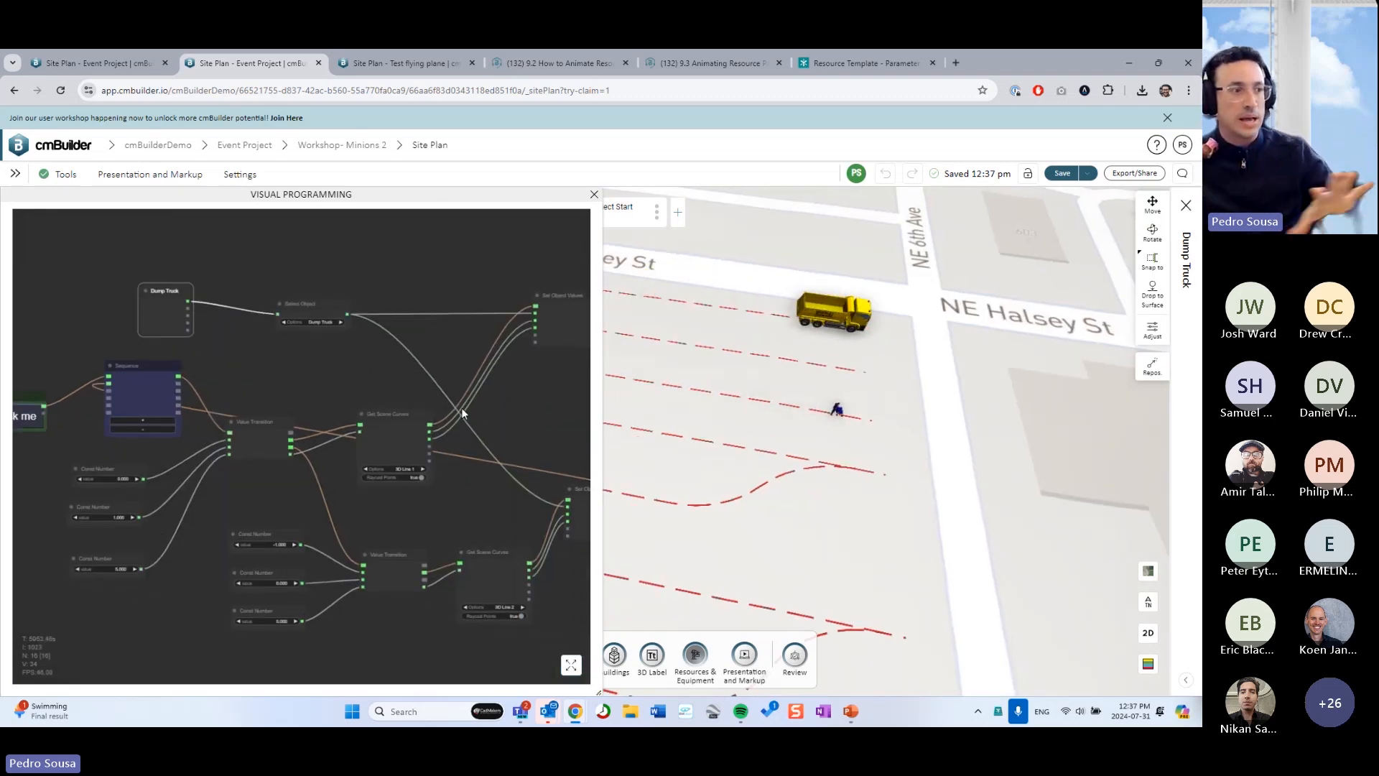
left_click_drag(357, 376, 282, 361)
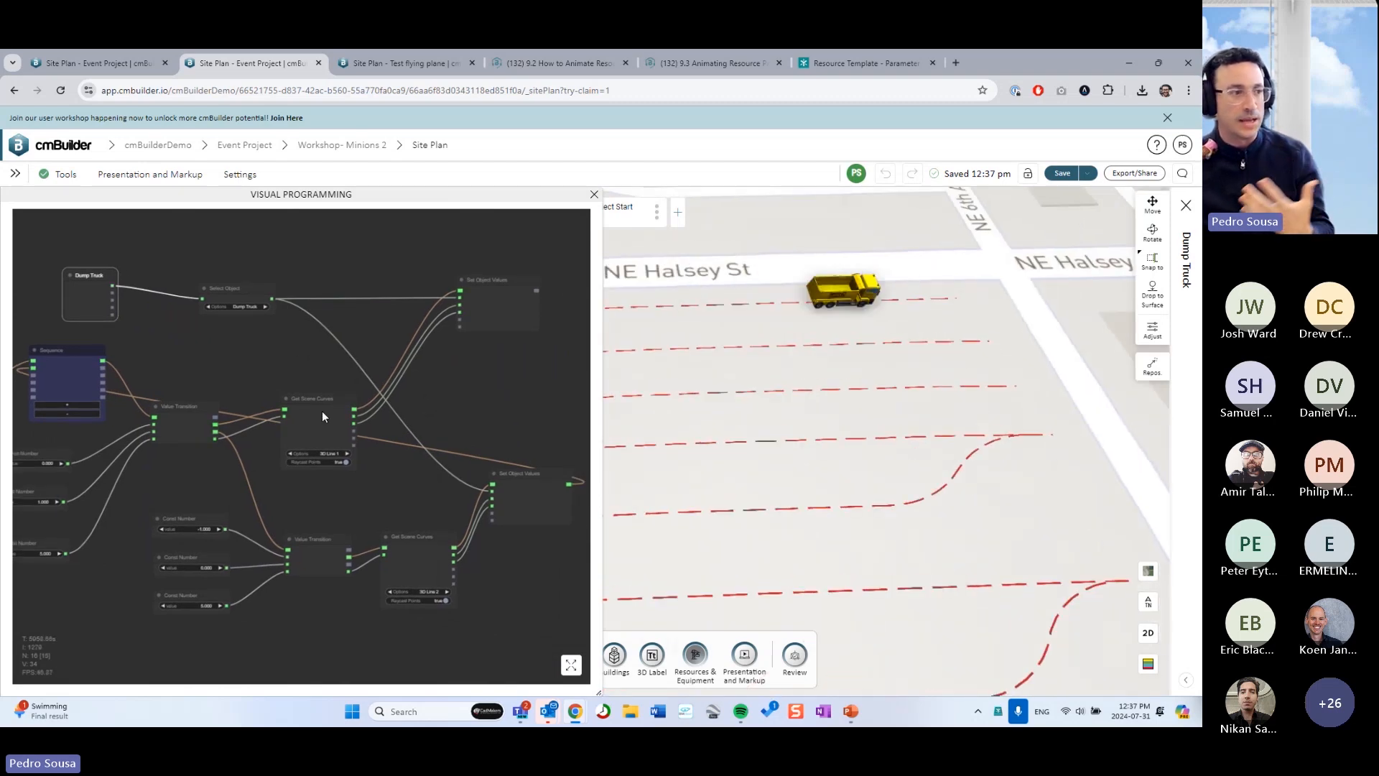
scroll(244, 368, "down", 2)
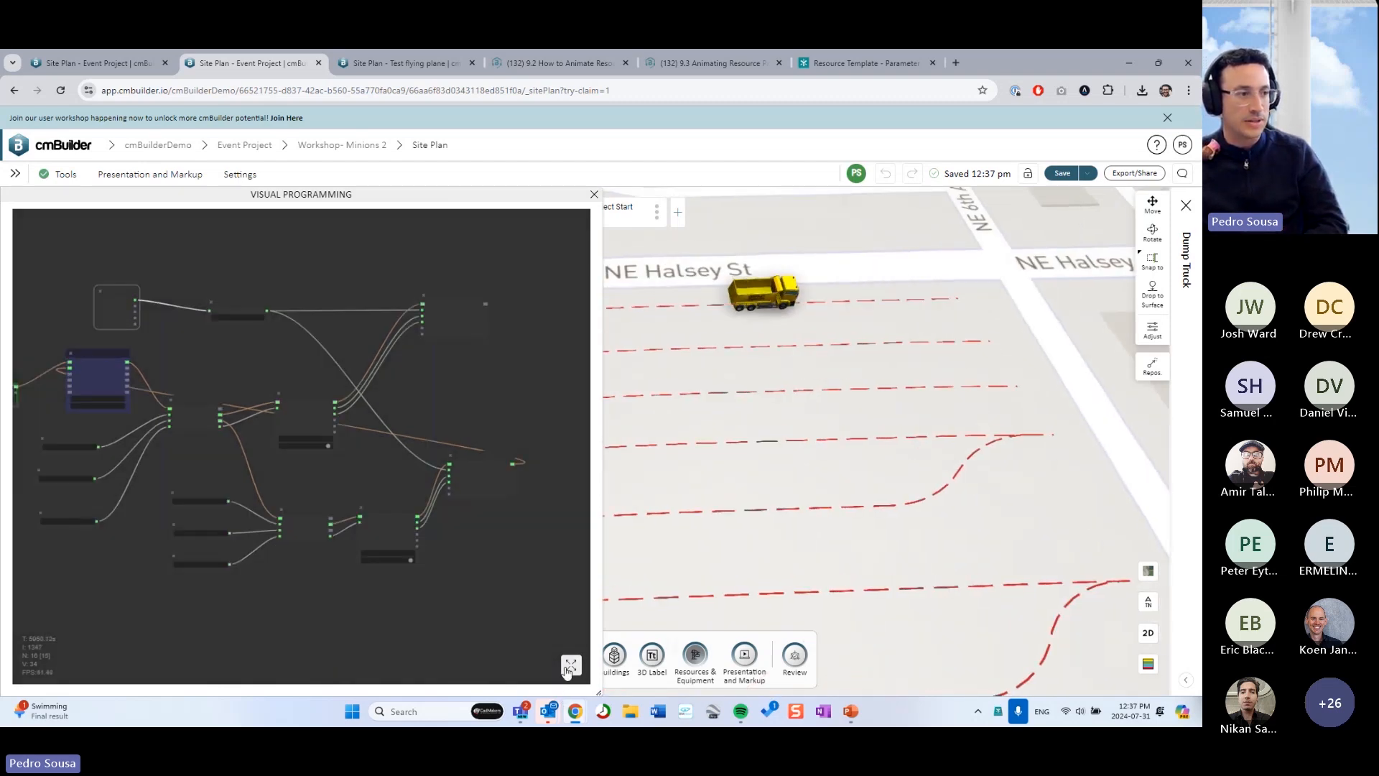
- Enlarge the graph editor, reposition the Sequence node beside the Button node, and shift the Select Object and Dump Truck nodes upward
left_click(571, 666)
scroll(617, 437, "up", 4)
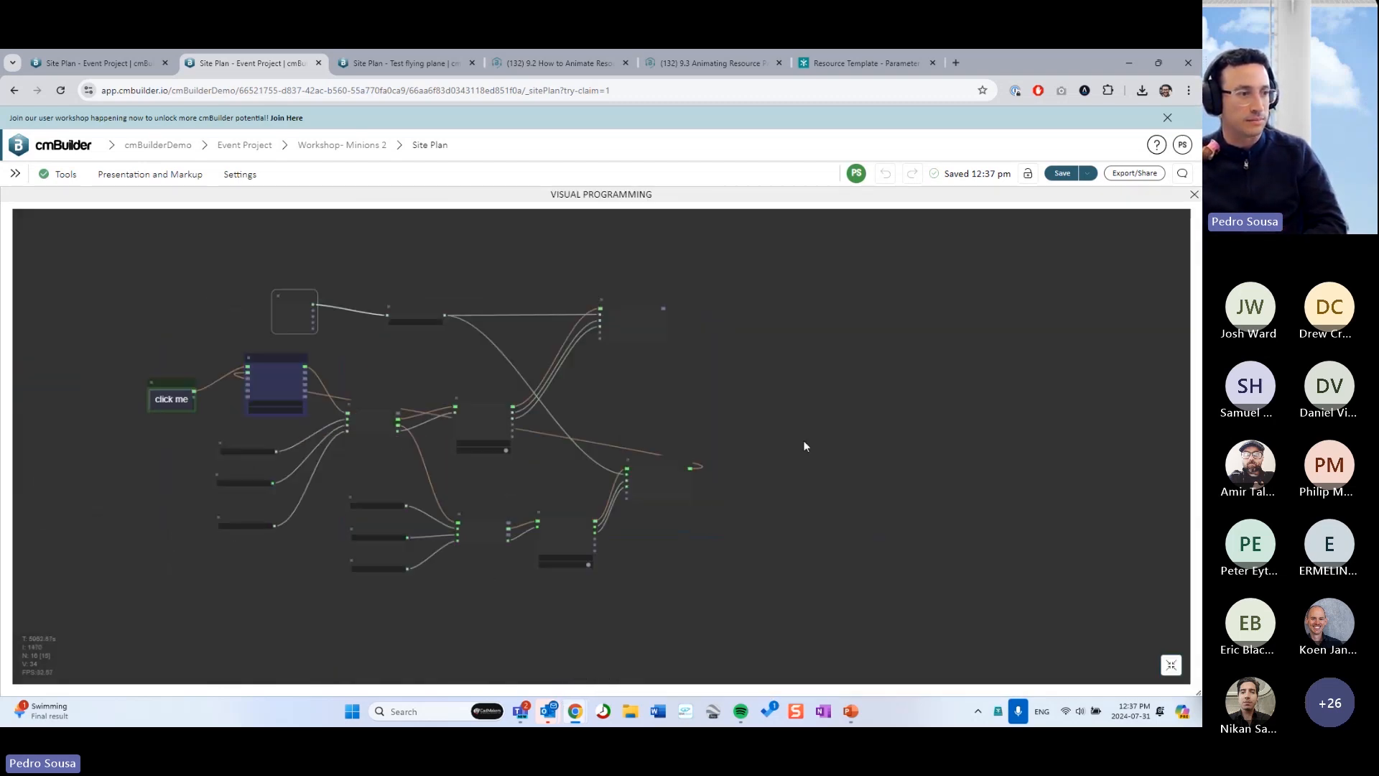
left_click_drag(358, 428, 525, 425)
scroll(525, 425, "down", 3)
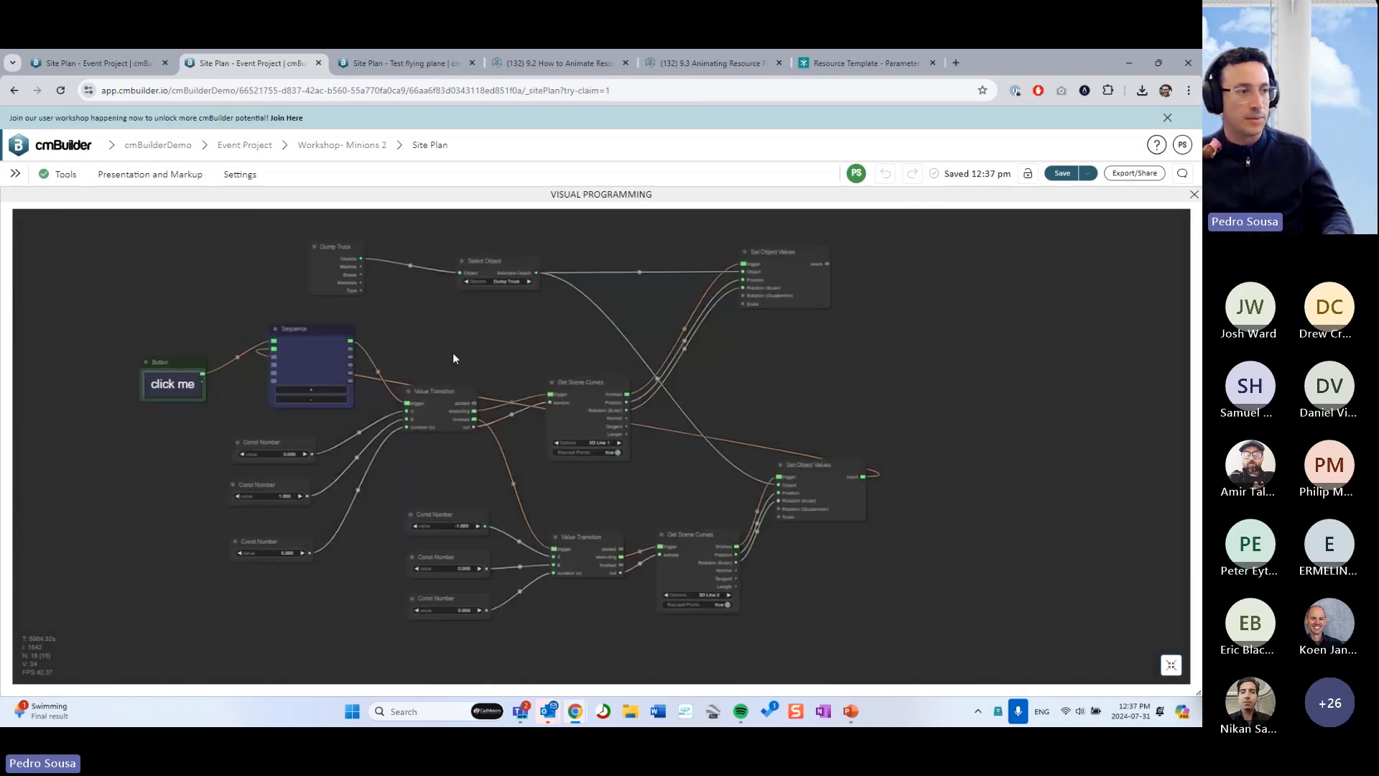
left_click_drag(455, 358, 477, 361)
left_click_drag(329, 331, 252, 272)
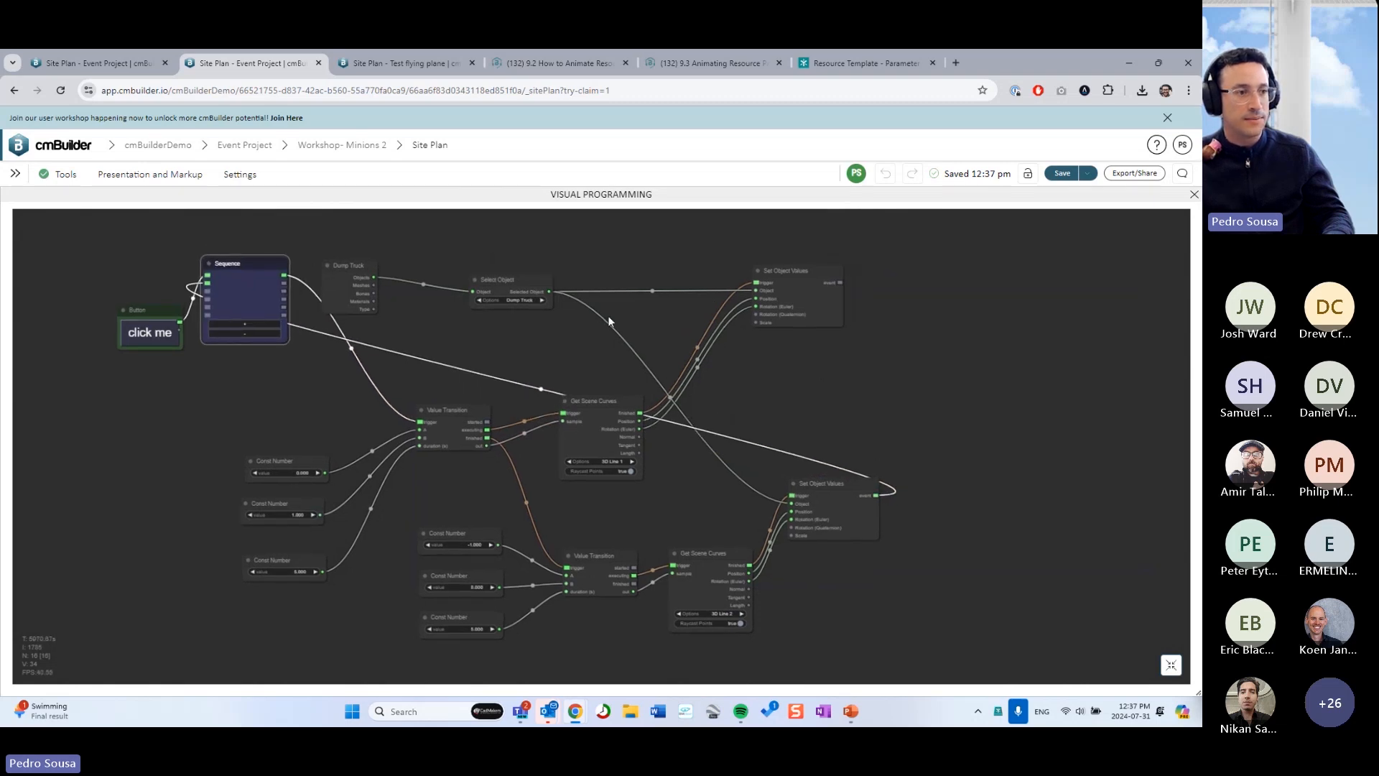
left_click_drag(504, 289, 540, 250)
left_click_drag(359, 250, 385, 215)
- Line up the upper Set Object Values node and the first Value Transition's Const Number inputs with the first path's row
left_click_drag(510, 319, 510, 349)
left_click_drag(801, 340, 784, 408)
left_click_drag(722, 496, 718, 438)
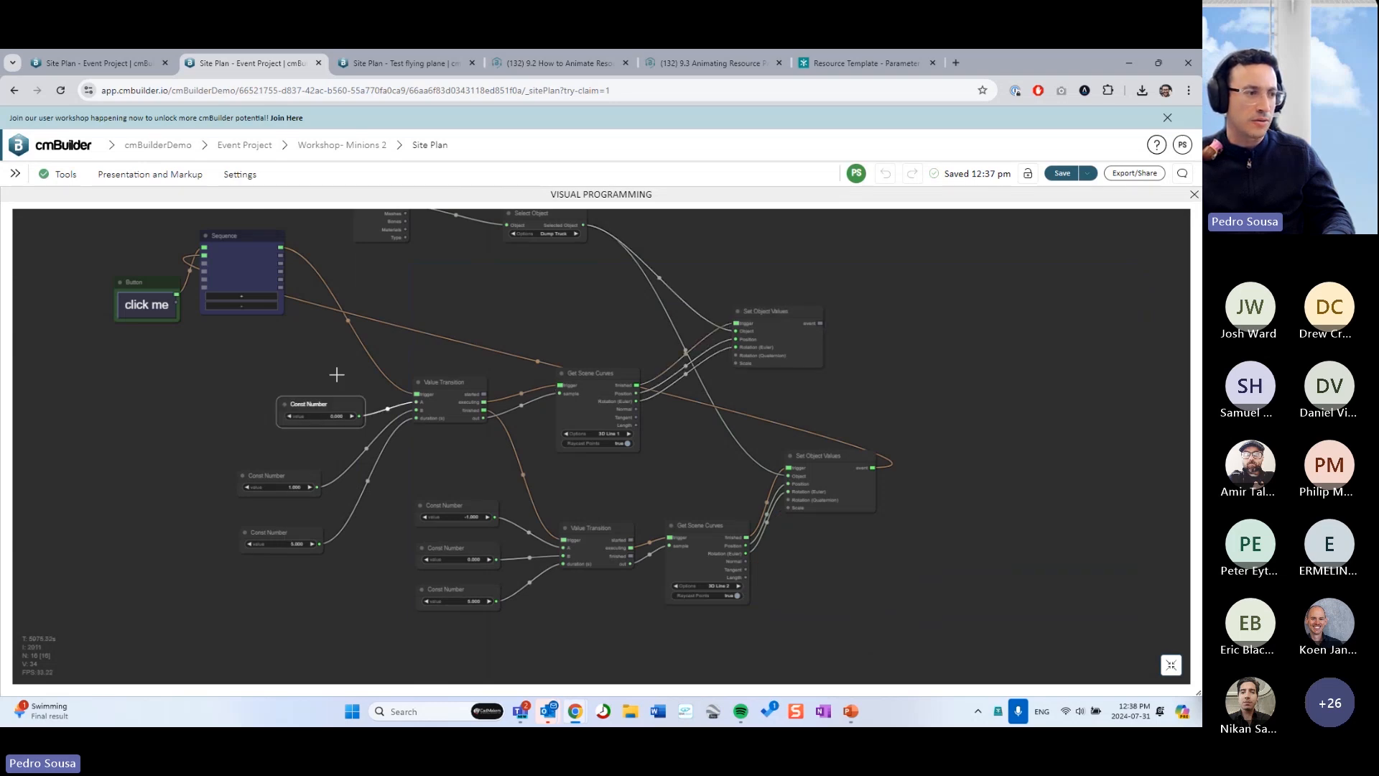
left_click_drag(291, 496, 330, 436)
left_click_drag(304, 528, 329, 469)
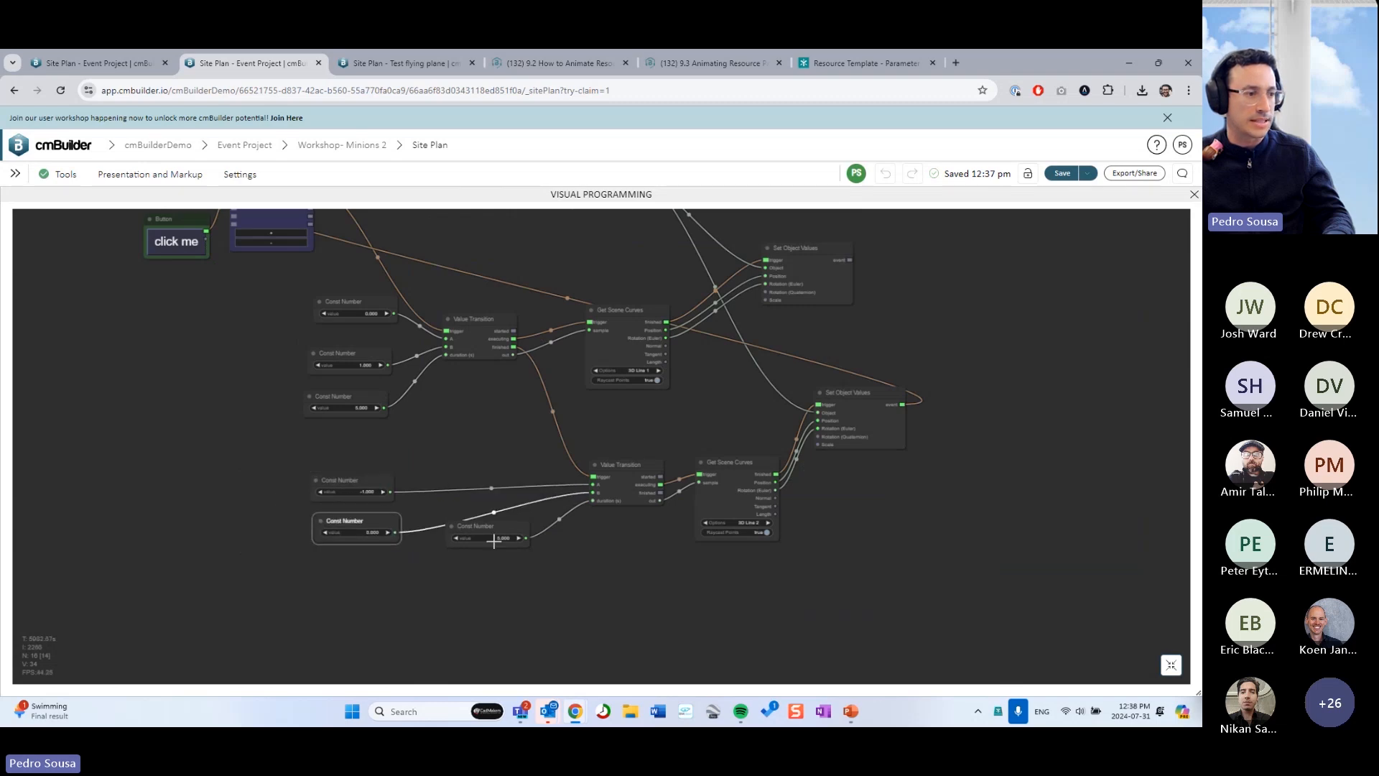
- Arrange the second path's Const Number, Value Transition, Get Scene Curves and Set Object Values nodes in a lower row, and level the upper Set Object Values node
left_click_drag(627, 495, 488, 527)
left_click_drag(734, 477, 635, 501)
left_click_drag(862, 423, 819, 513)
left_click_drag(821, 292, 816, 356)
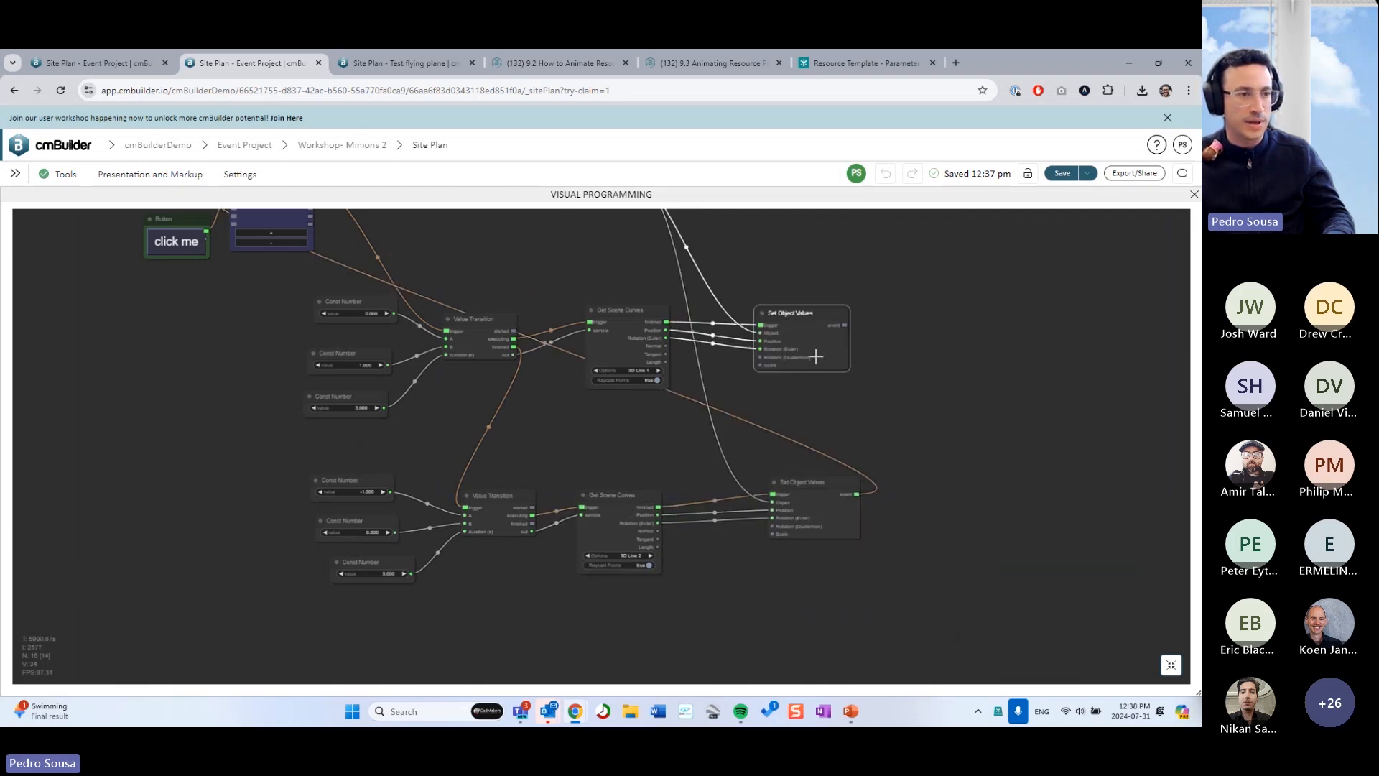
left_click(670, 457)
- Examine the rearranged graph from the Button and Sequence nodes through both Value Transition and Get Scene Curves rows
scroll(636, 457, "up", 5)
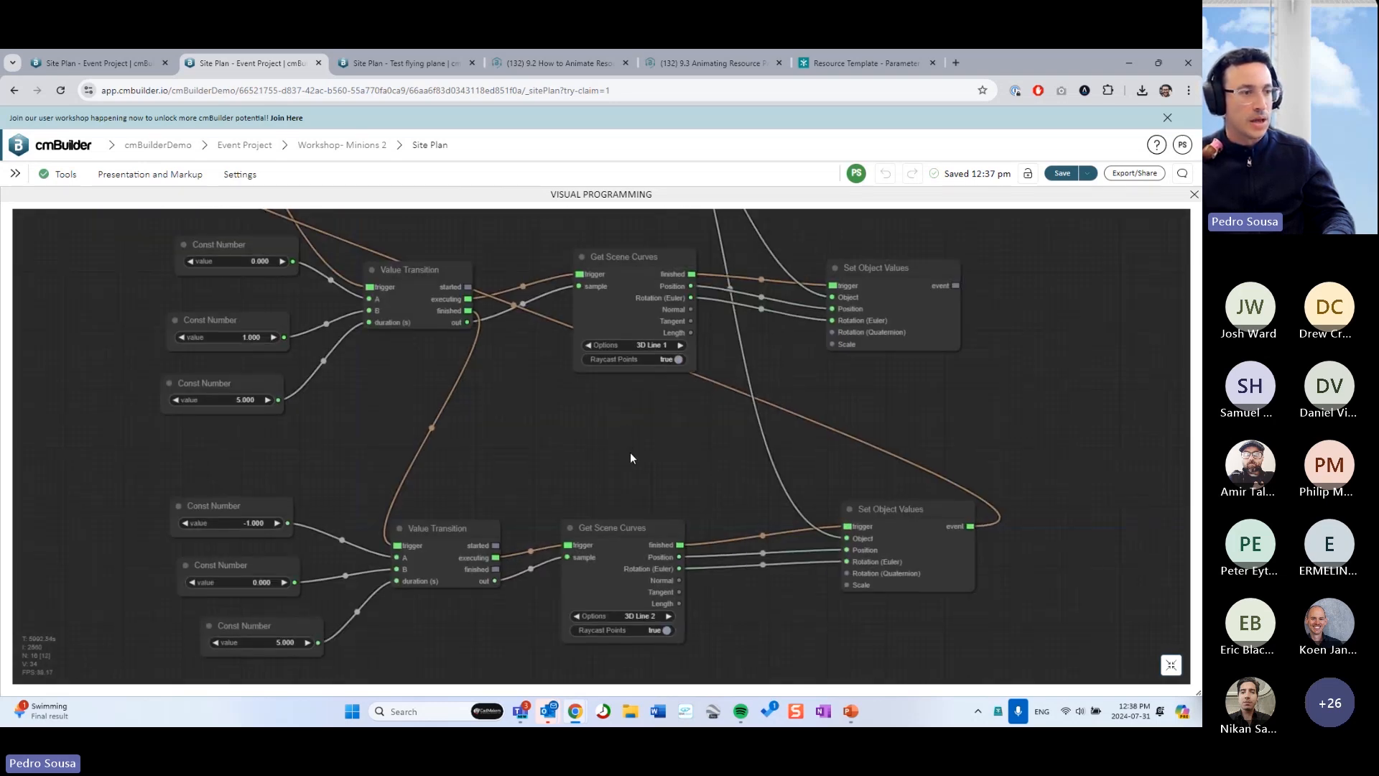
scroll(668, 323, "down", 2)
left_click_drag(627, 284, 635, 349)
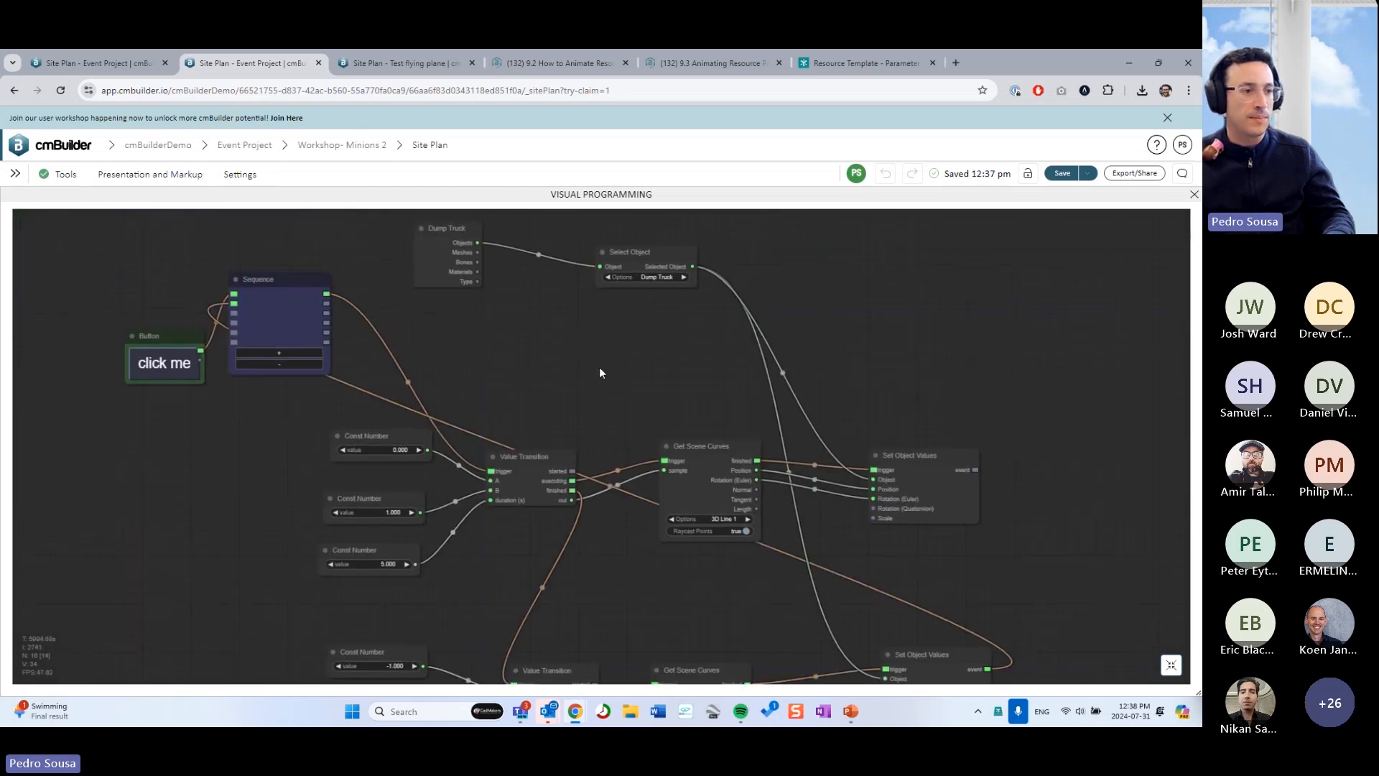
left_click_drag(594, 451, 607, 417)
scroll(485, 437, "up", 3)
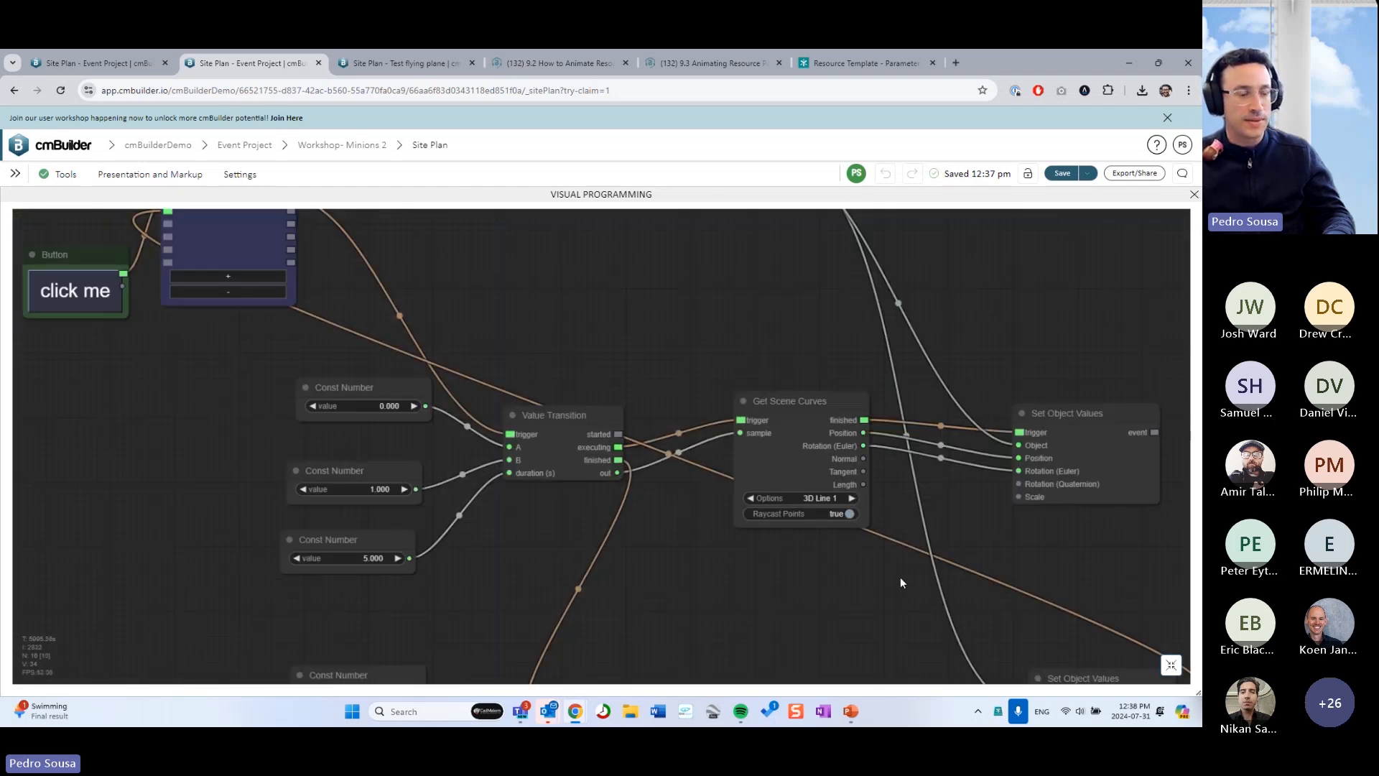
left_click_drag(772, 360, 669, 326)
left_click_drag(594, 532, 463, 453)
left_click_drag(535, 486, 474, 489)
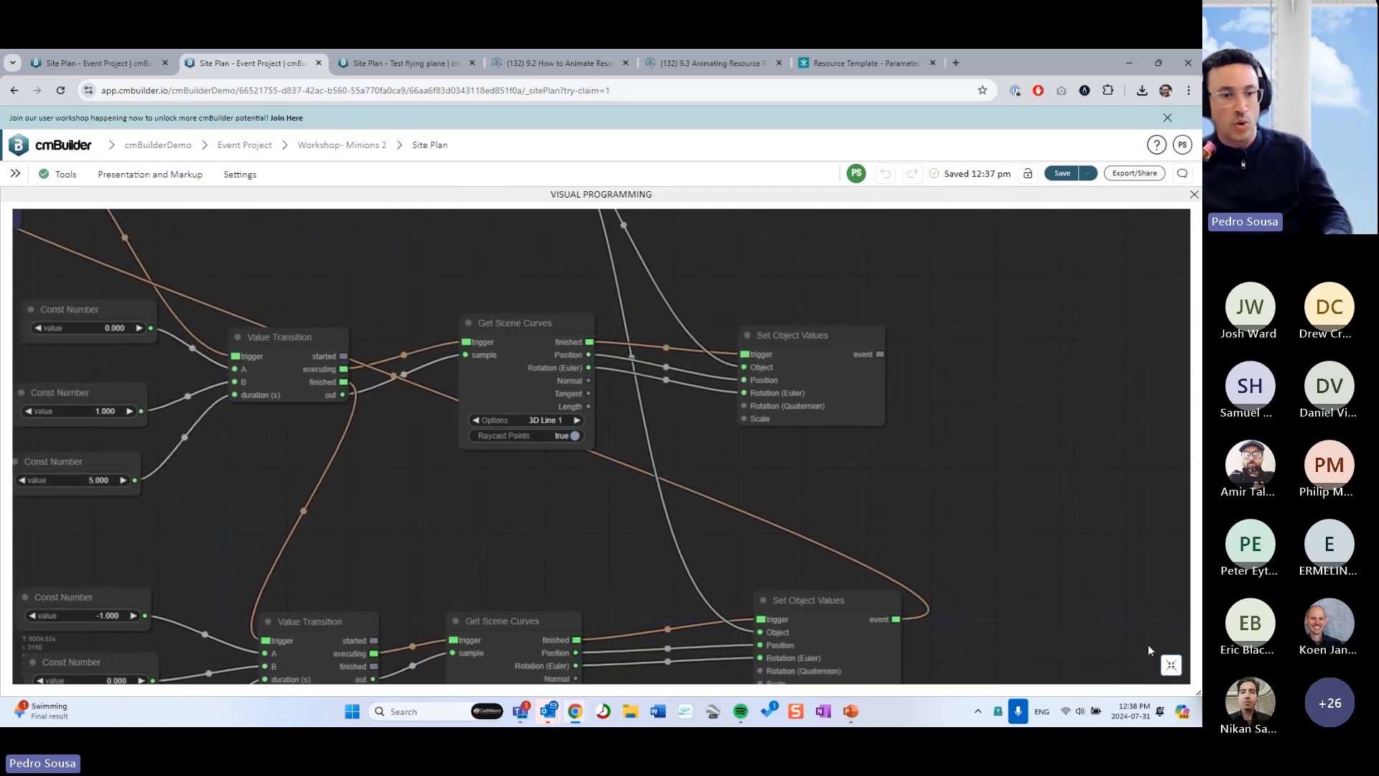
- Shrink the graph editor to show the site plan's dashed lines, and set the first Get Scene Curves node to 3D Line 4
left_click(1170, 665)
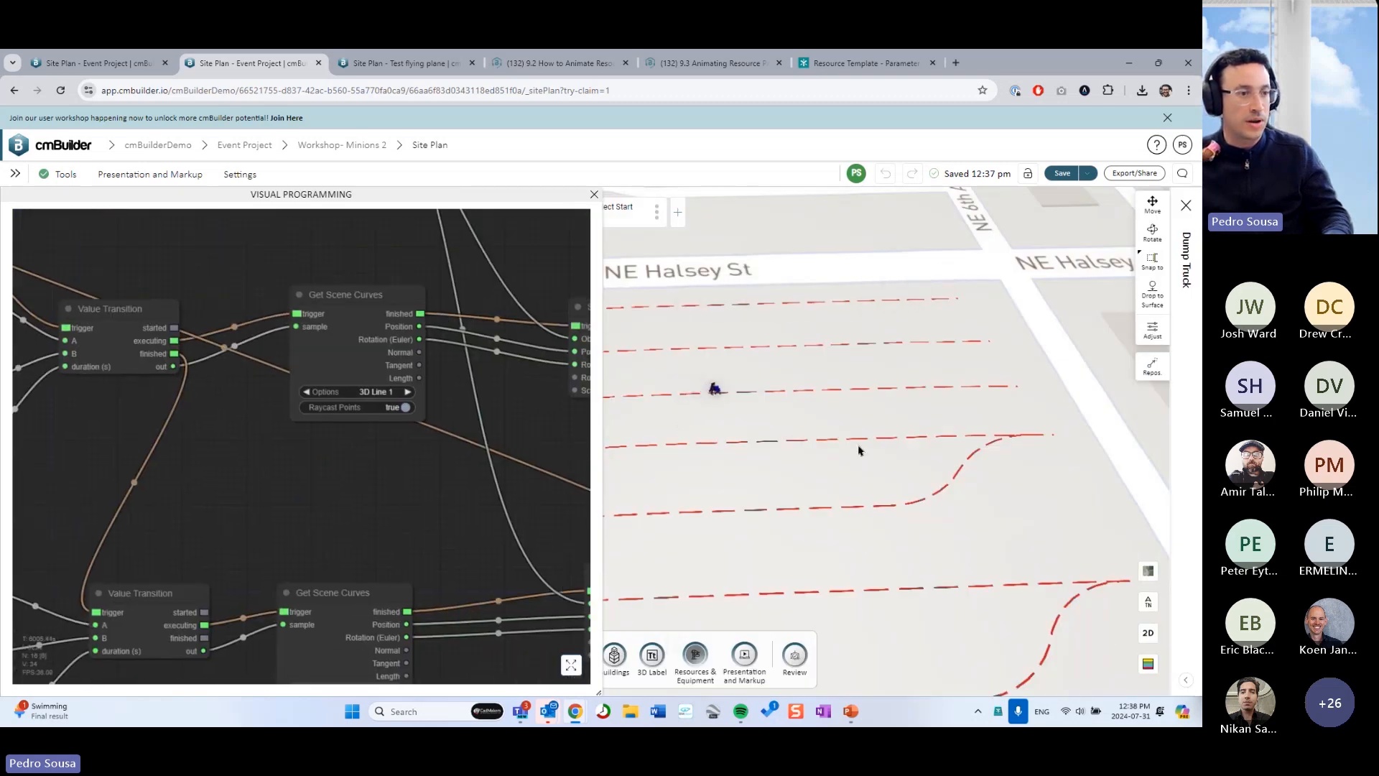
left_click_drag(860, 450, 1001, 437)
scroll(721, 432, "down", 5)
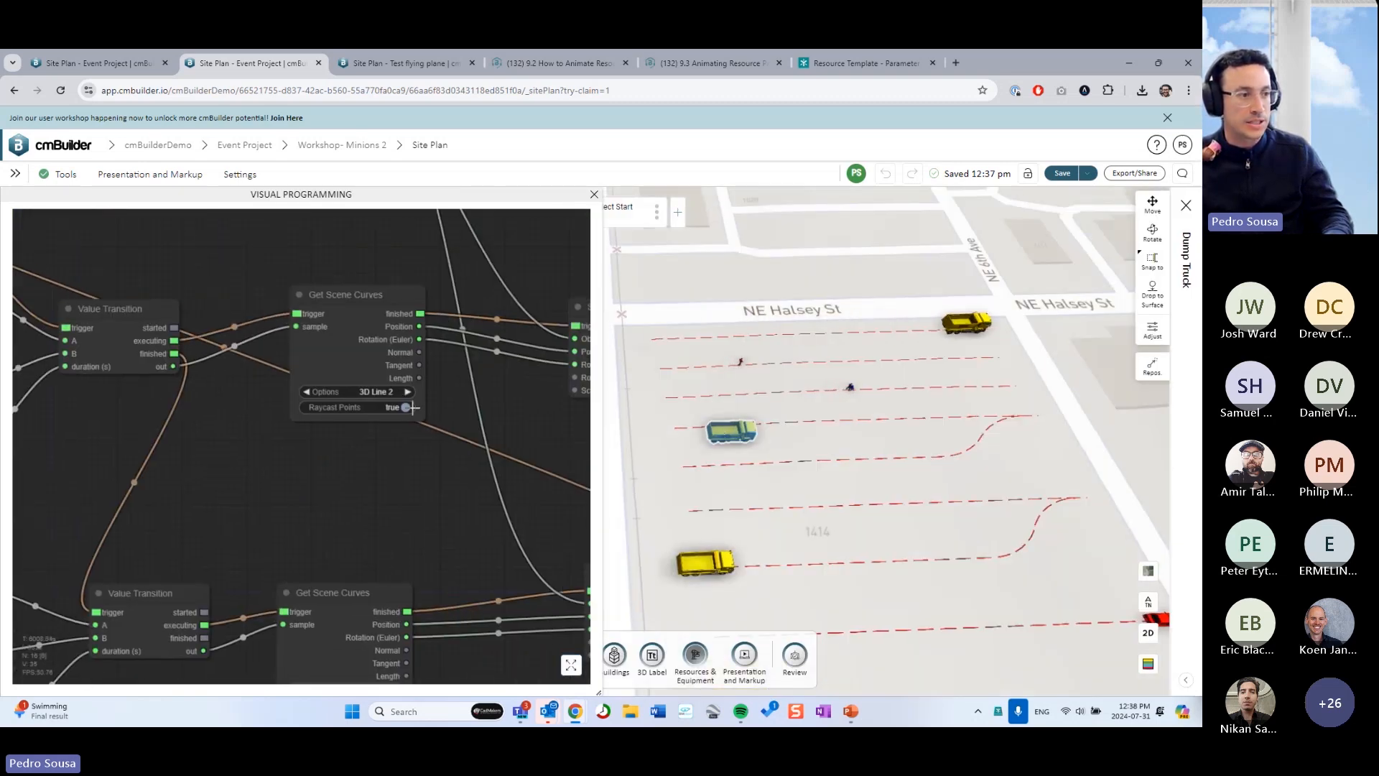
left_click_drag(289, 472, 347, 478)
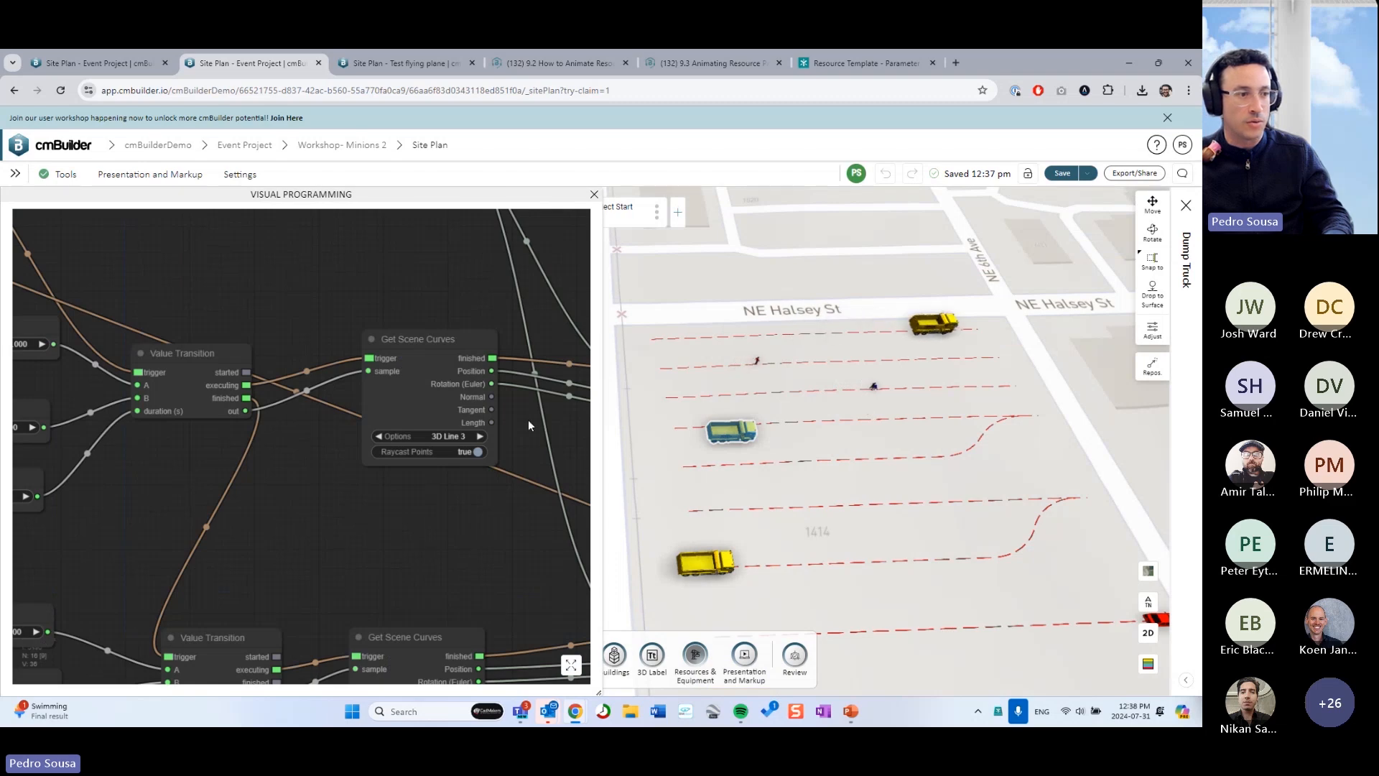
left_click(480, 436)
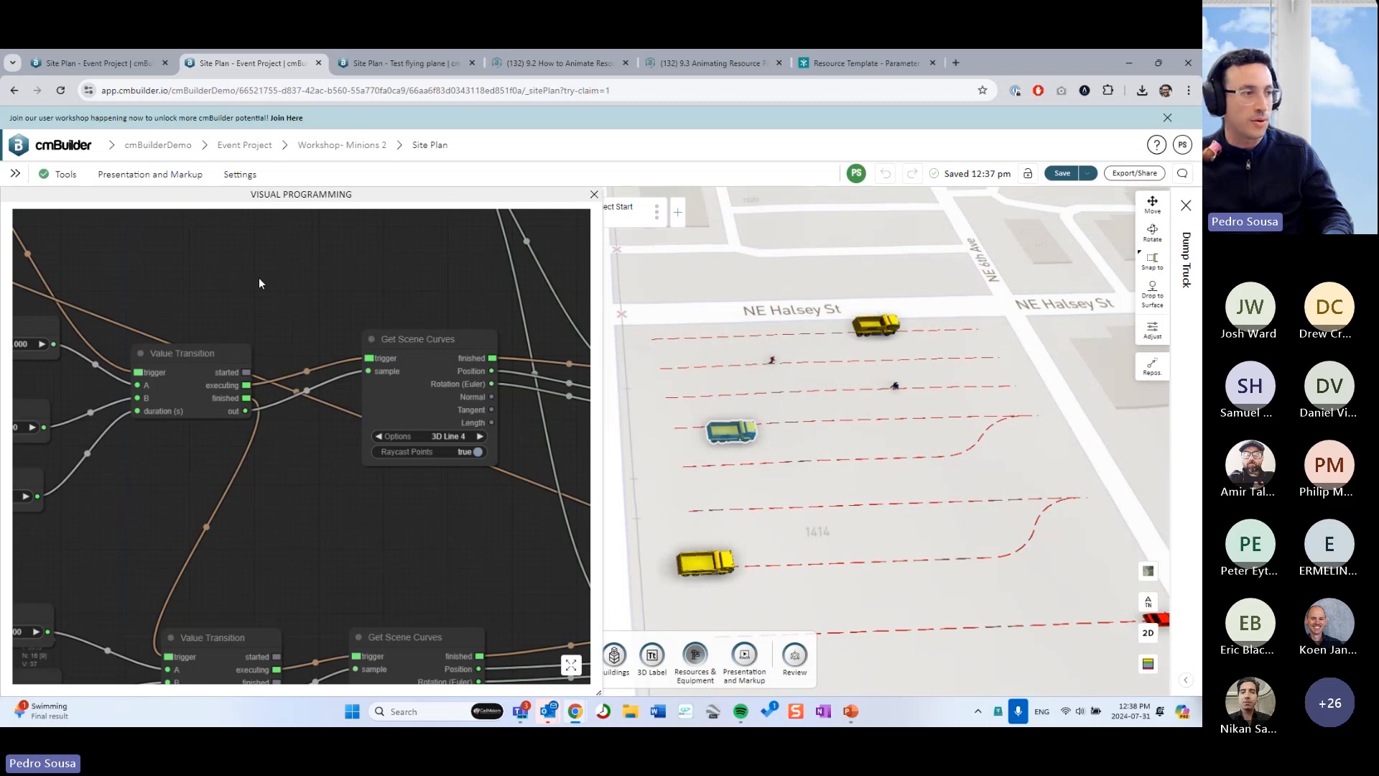
- Trigger the loop with the graph's click me button, and reposition the Button node above and away from the Sequence node
scroll(394, 373, "down", 3)
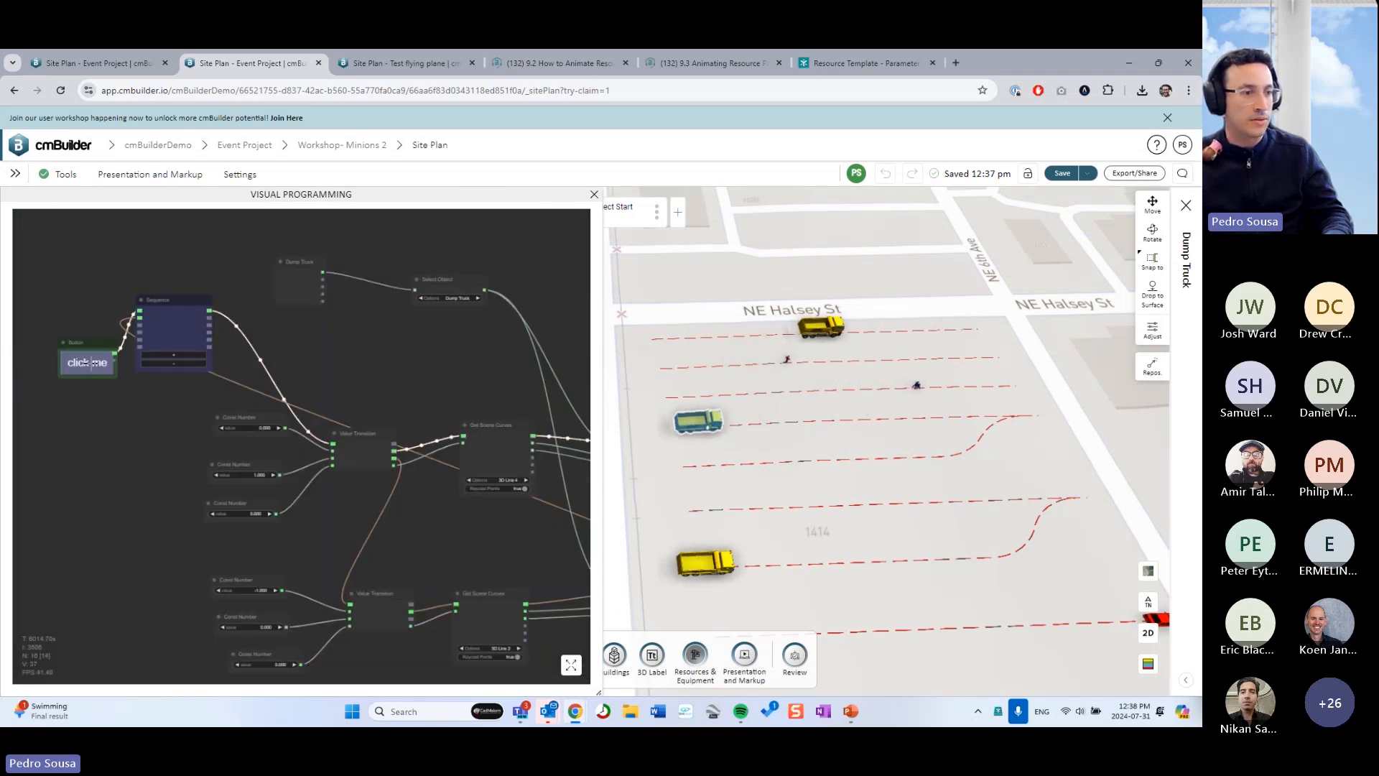
left_click_drag(82, 344, 48, 295)
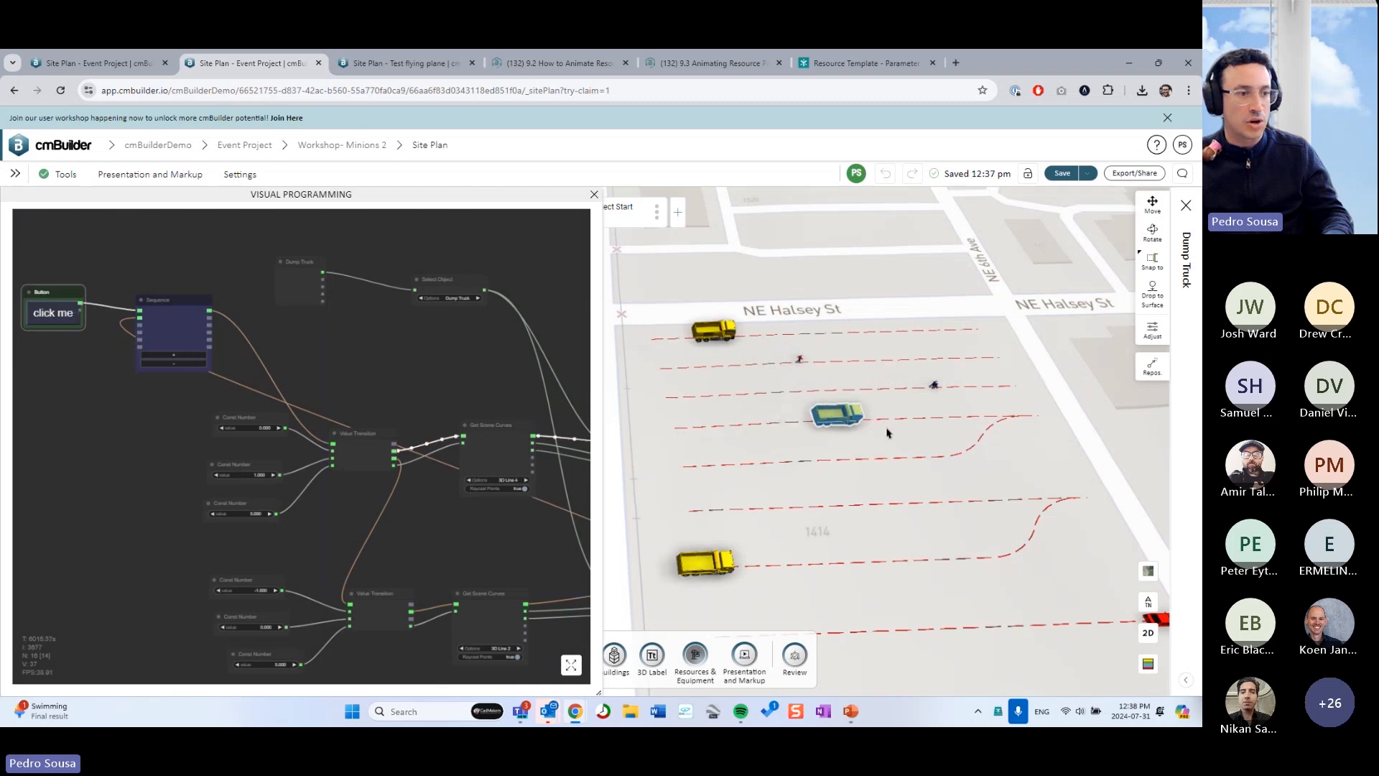
left_click_drag(456, 367, 382, 333)
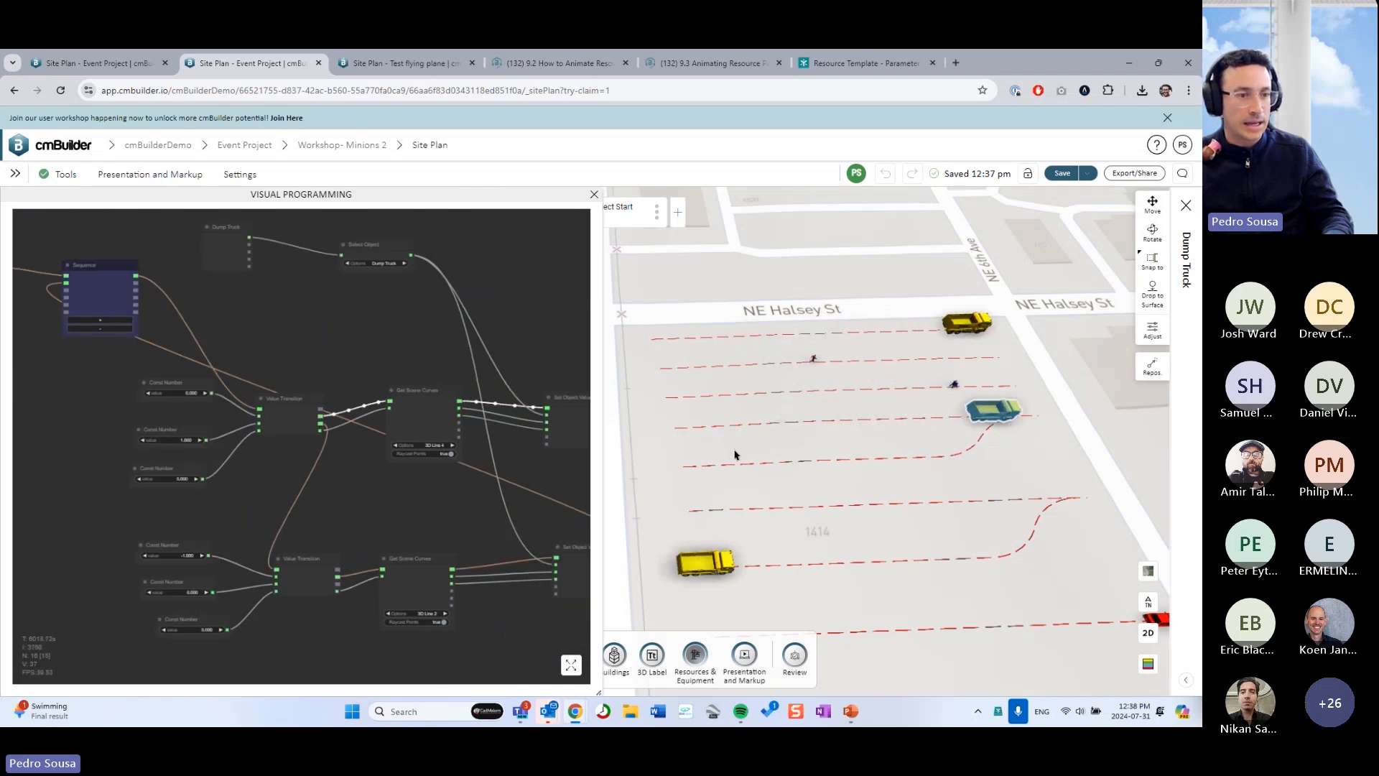
- Set the second path's Get Scene Curves node to 3D Line 5
left_click_drag(456, 517, 460, 433)
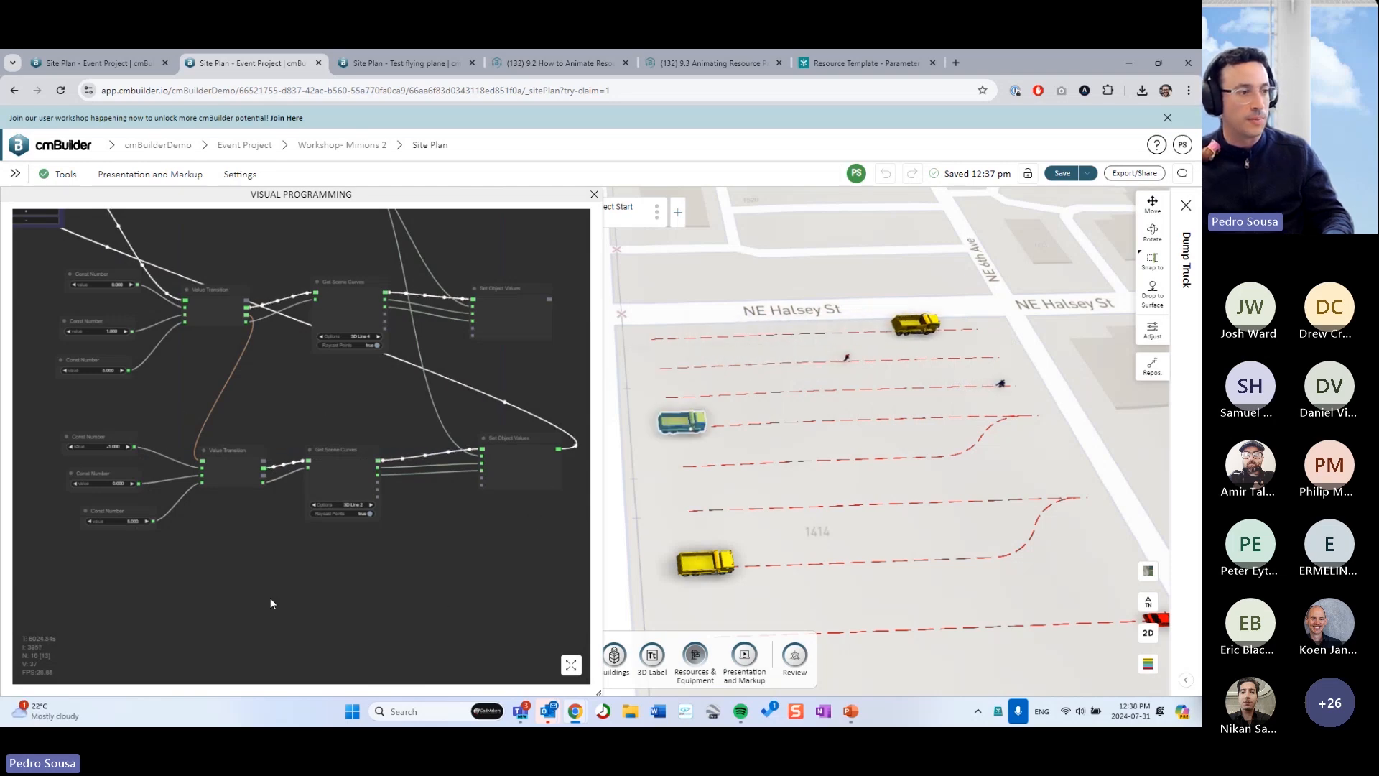
scroll(468, 579, "up", 5)
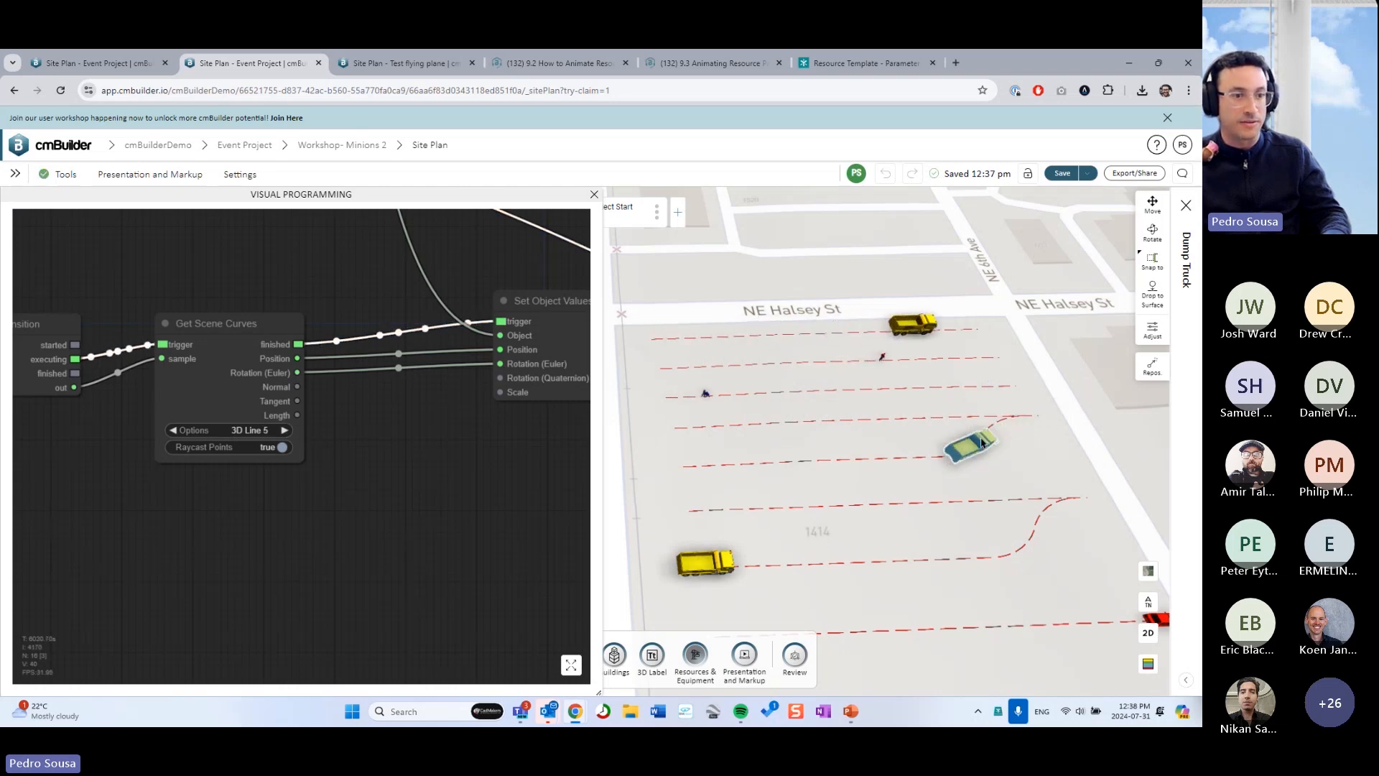
scroll(434, 487, "down", 3)
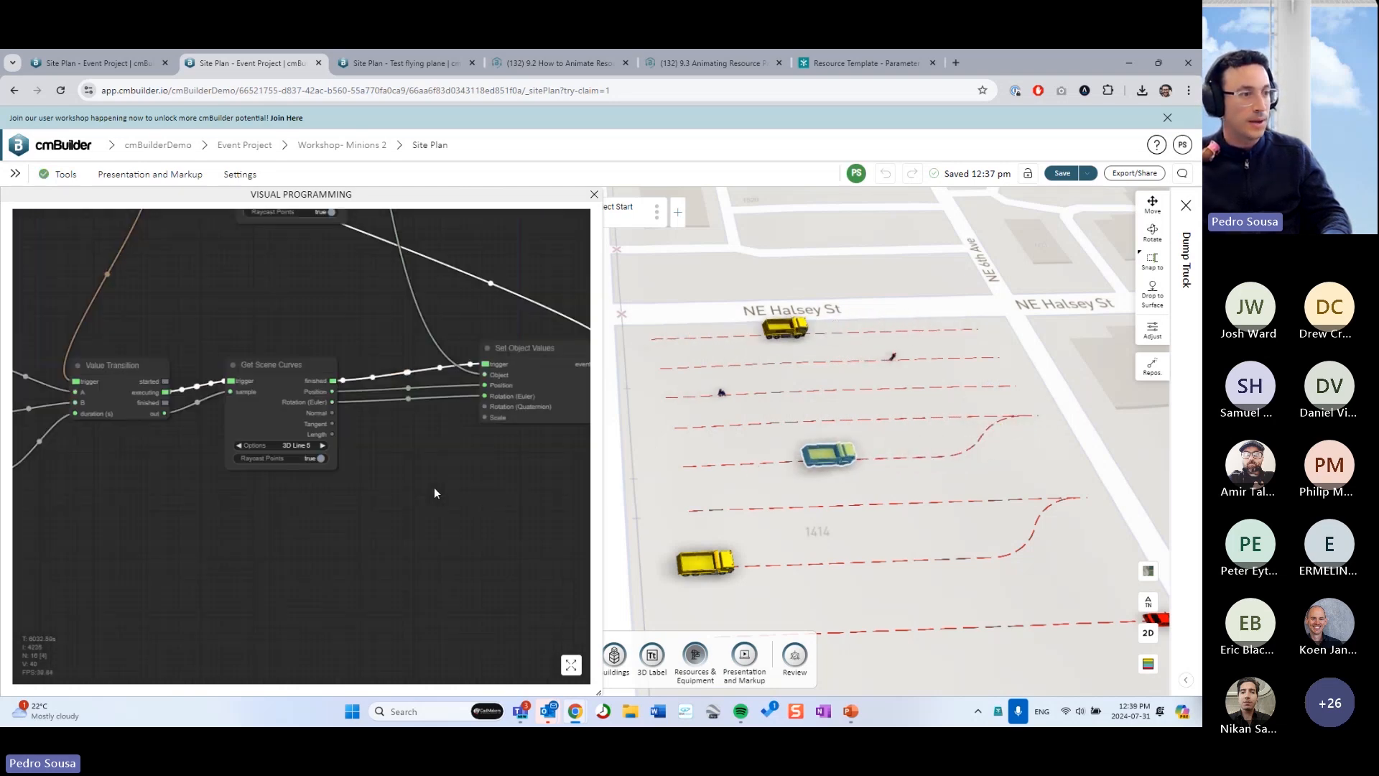
- Examine how the signal flows from the Sequence node through the two Value Transition rows while the dump truck loops
scroll(466, 561, "down", 5)
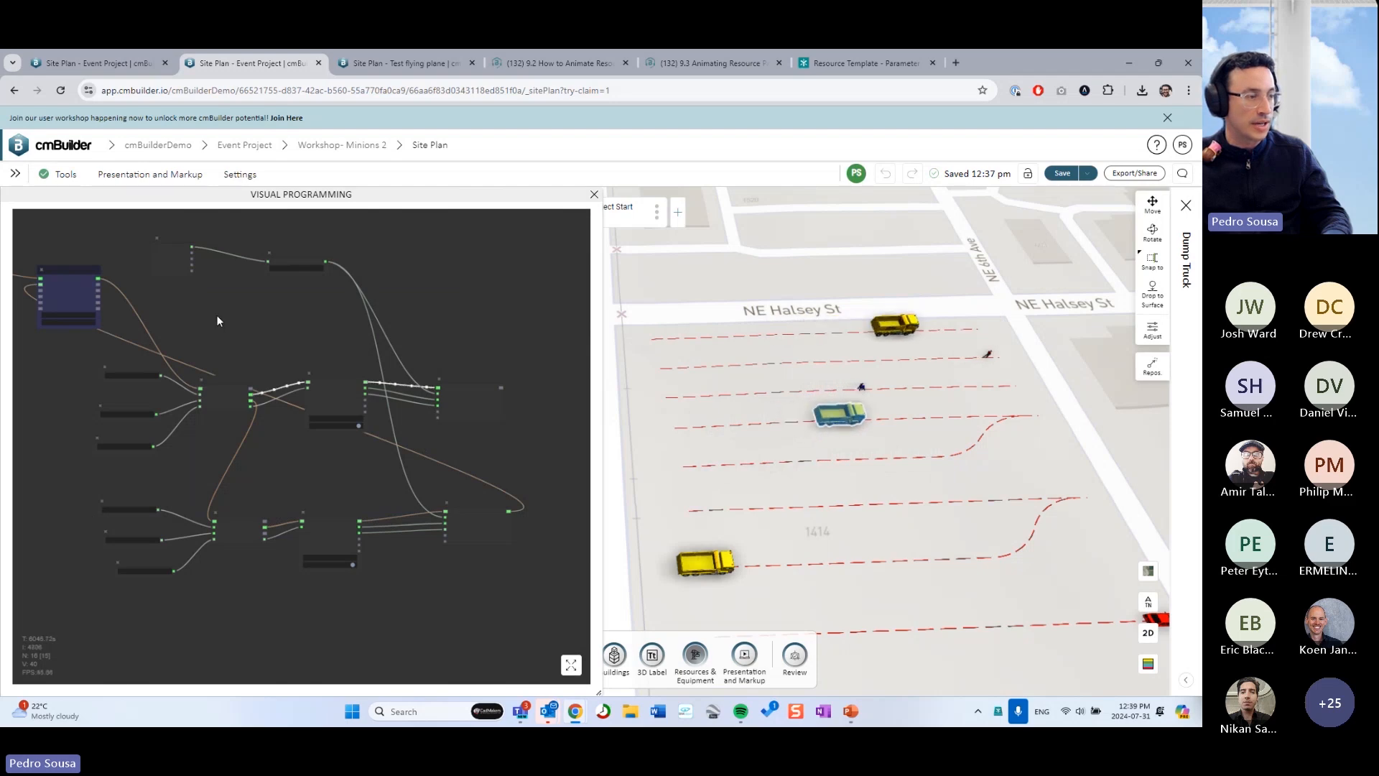
scroll(338, 378, "up", 3)
mouse_move(300, 356)
left_mouse_down()
mouse_move(282, 337)
mouse_move(330, 342)
mouse_move(300, 357)
left_mouse_up()
scroll(206, 299, "up", 2)
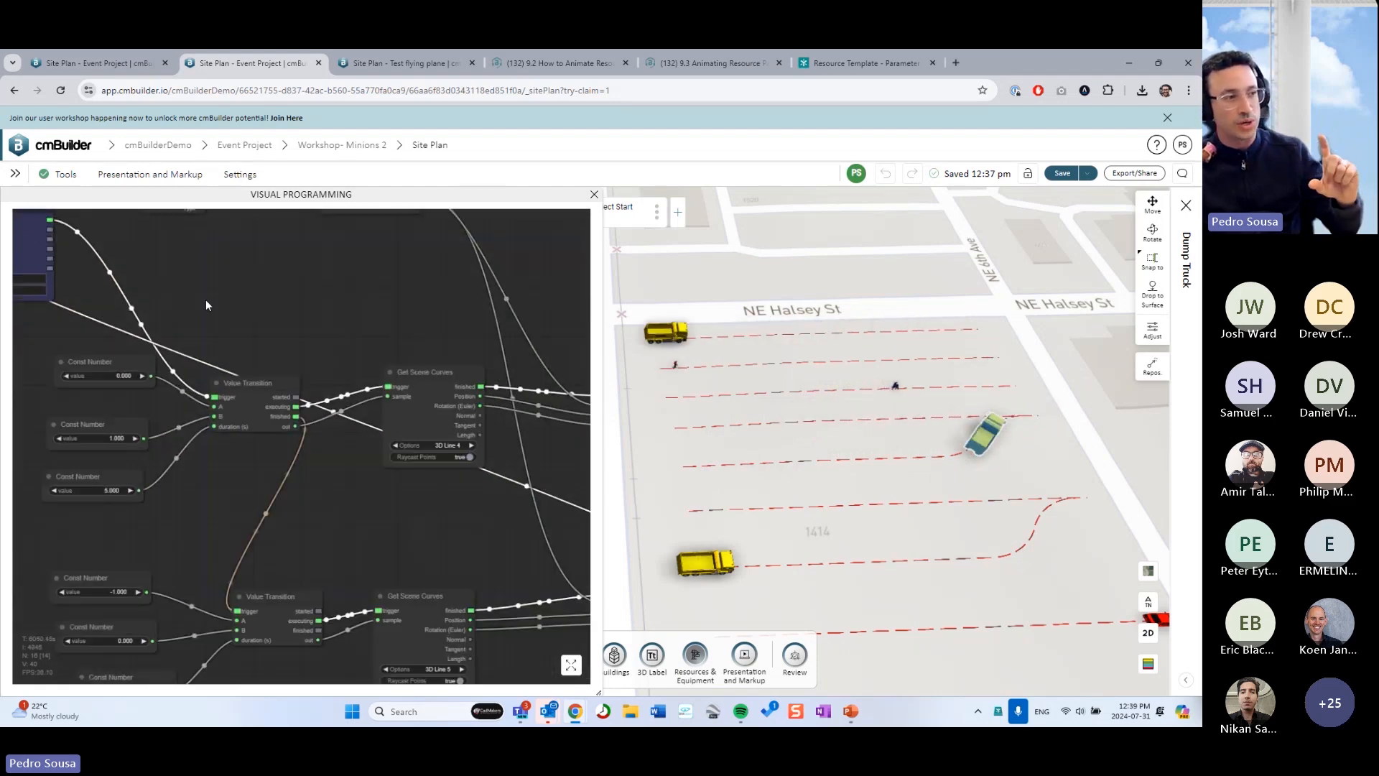
left_click_drag(205, 300, 262, 336)
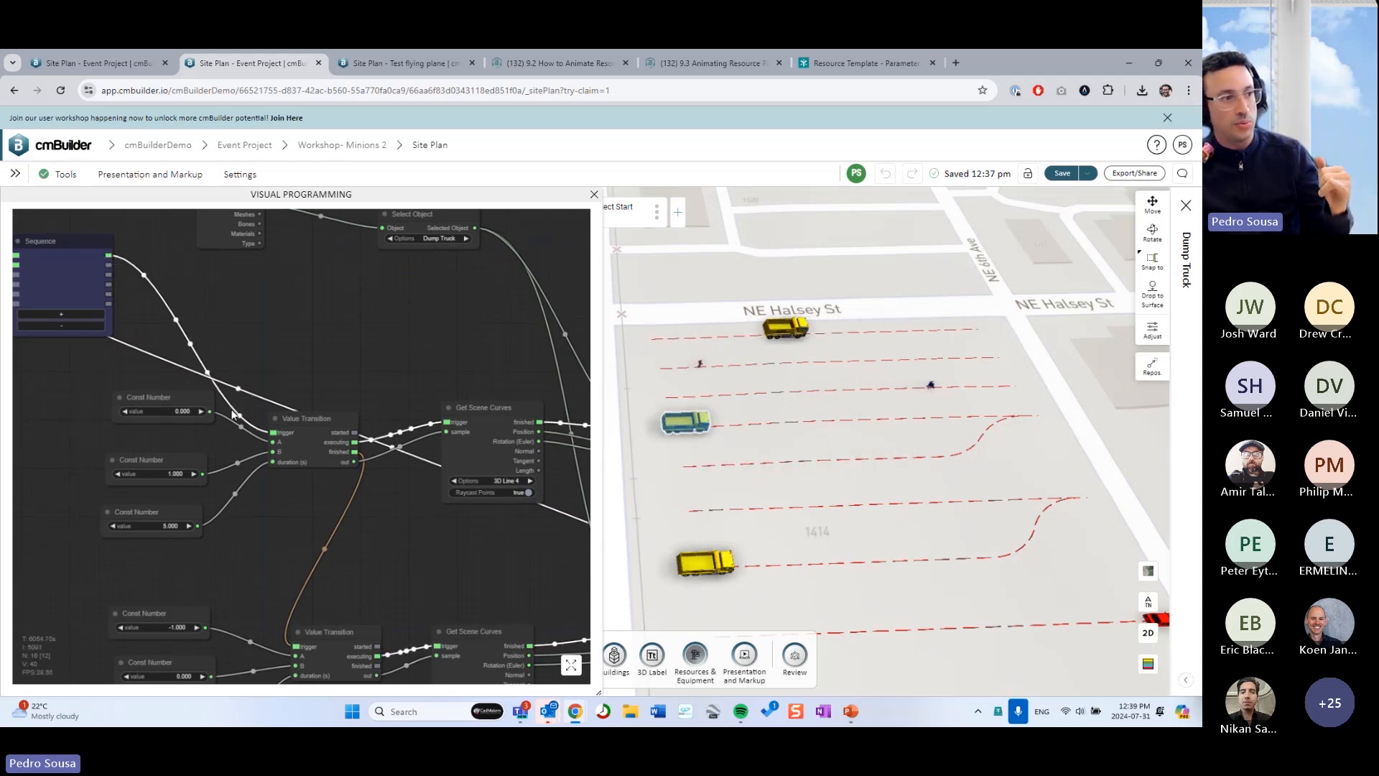
scroll(290, 520, "up", 3)
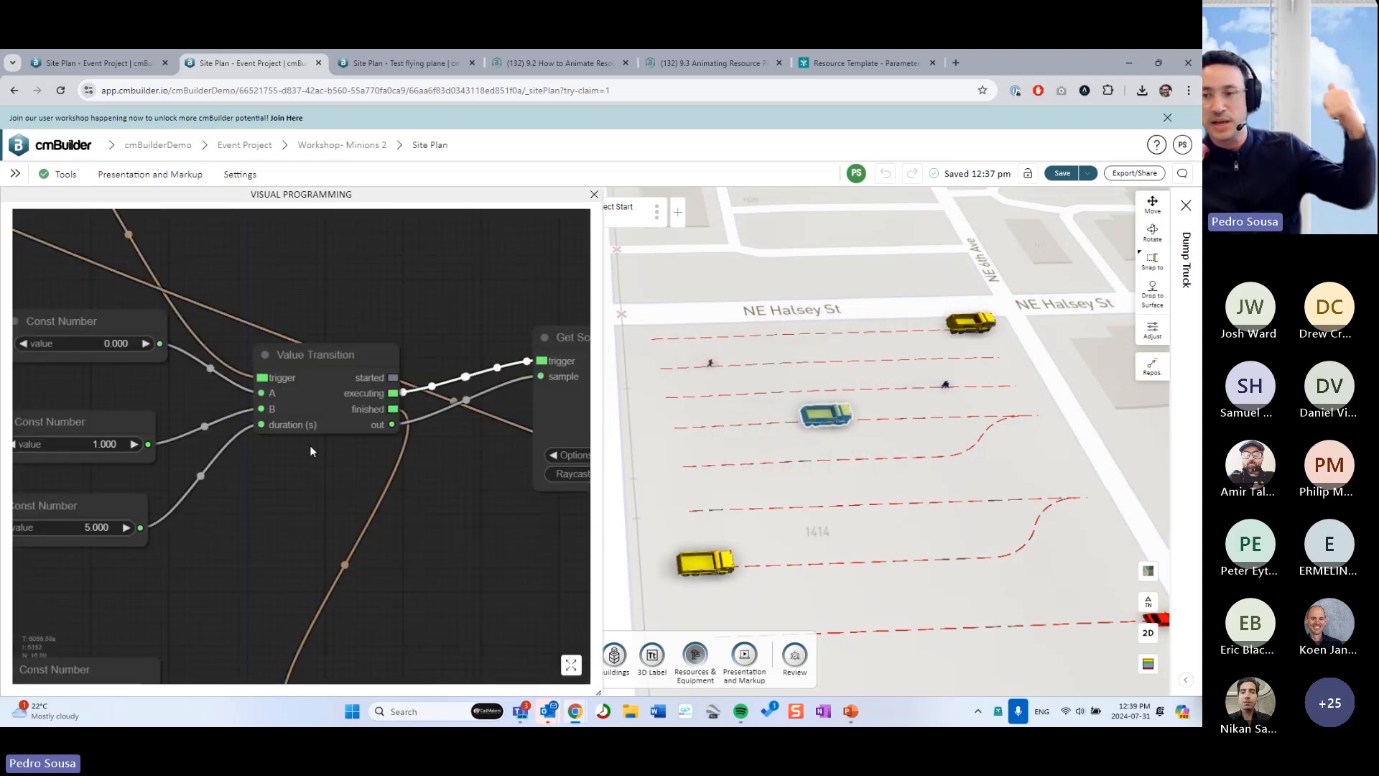
scroll(303, 485, "down", 5)
scroll(290, 485, "up", 2)
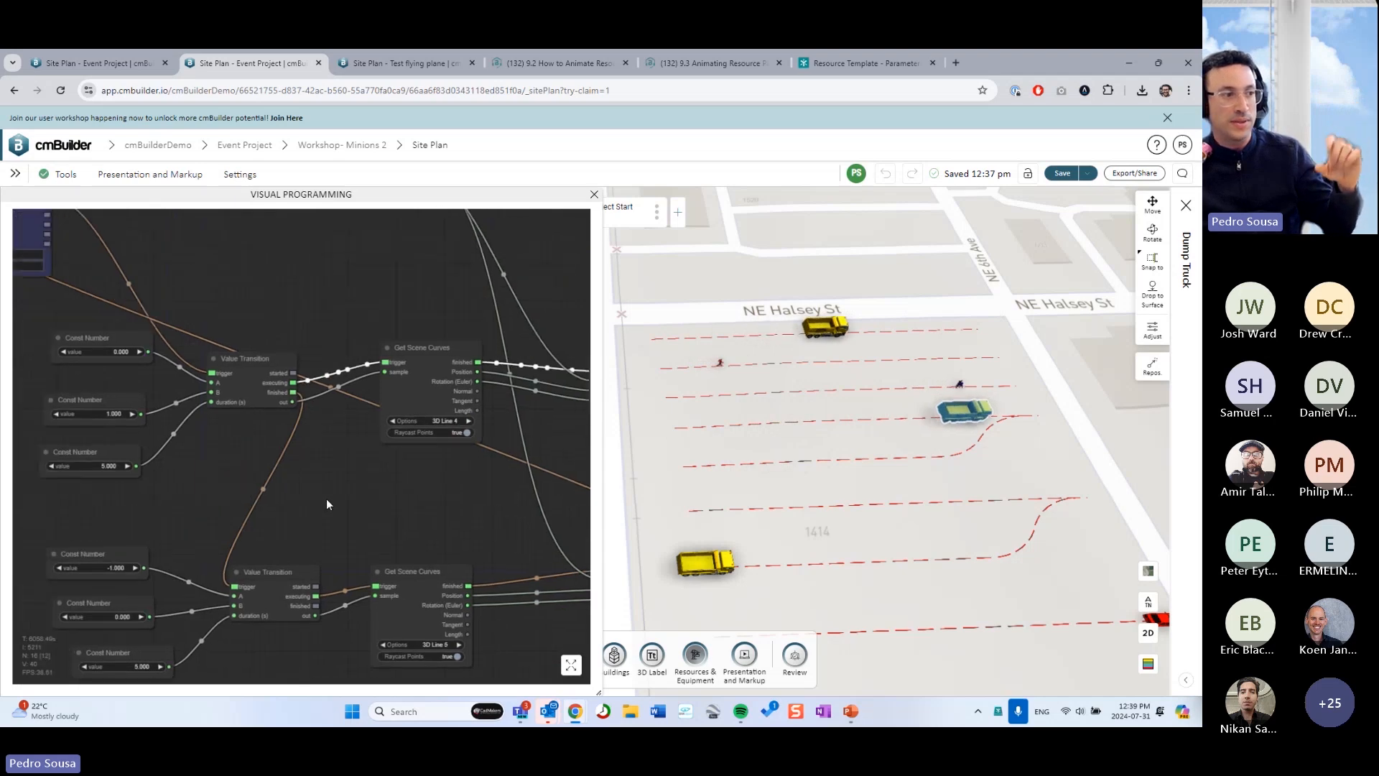
scroll(325, 480, "down", 2)
left_click_drag(343, 364, 300, 349)
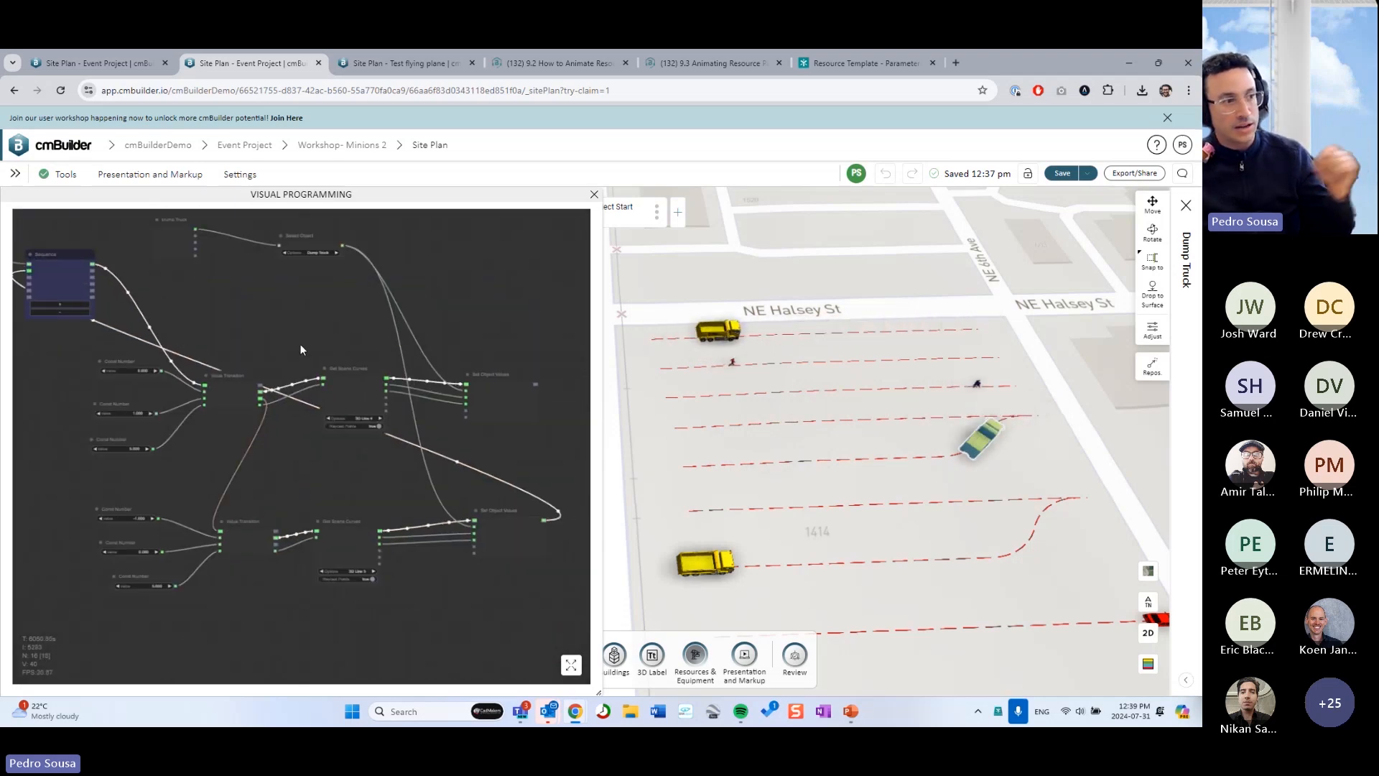
left_click_drag(394, 481, 304, 441)
scroll(304, 441, "up", 1)
- Check the dump truck's looping movement along the fourth and fifth dashed lines in the site plan against the running graph
scroll(975, 440, "up", 3)
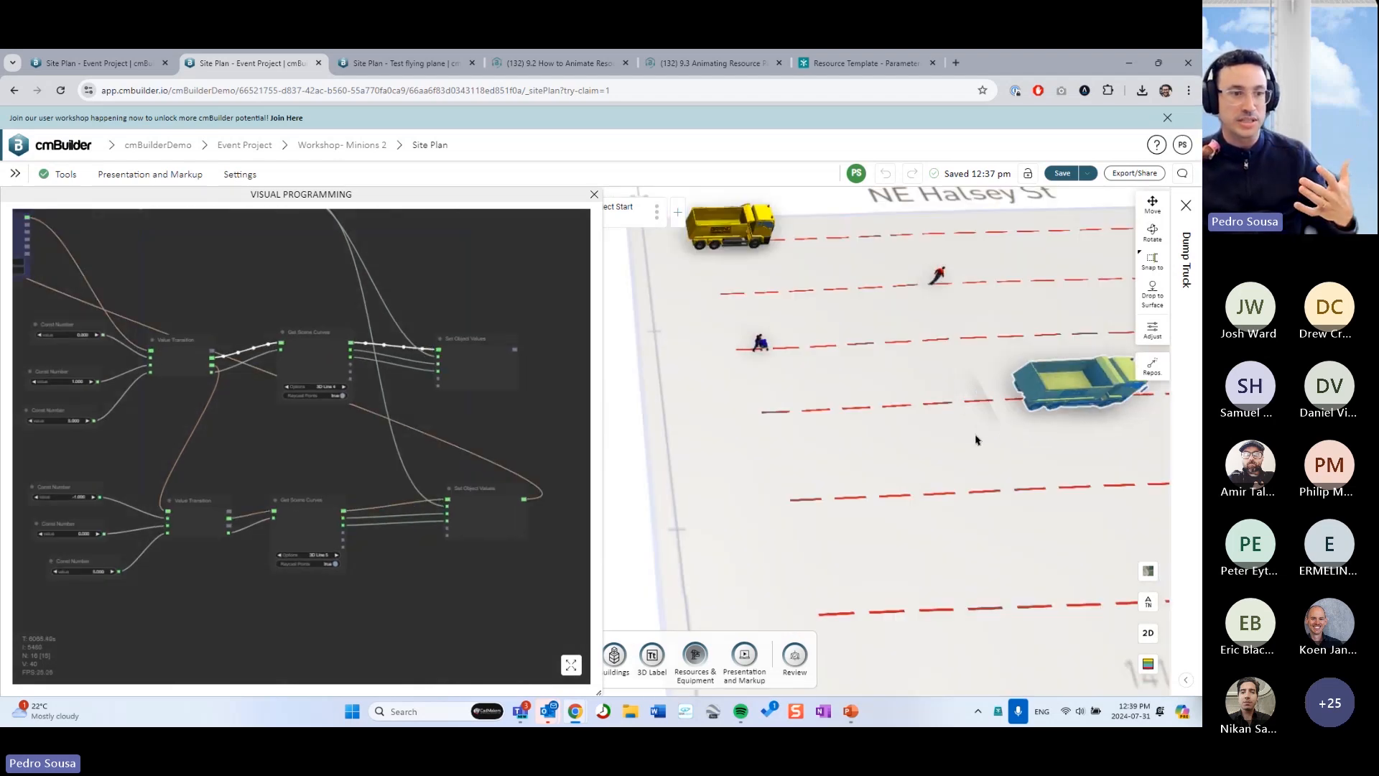
scroll(975, 440, "down", 3)
left_click_drag(958, 455, 797, 443)
scroll(853, 447, "up", 3)
scroll(853, 447, "down", 2)
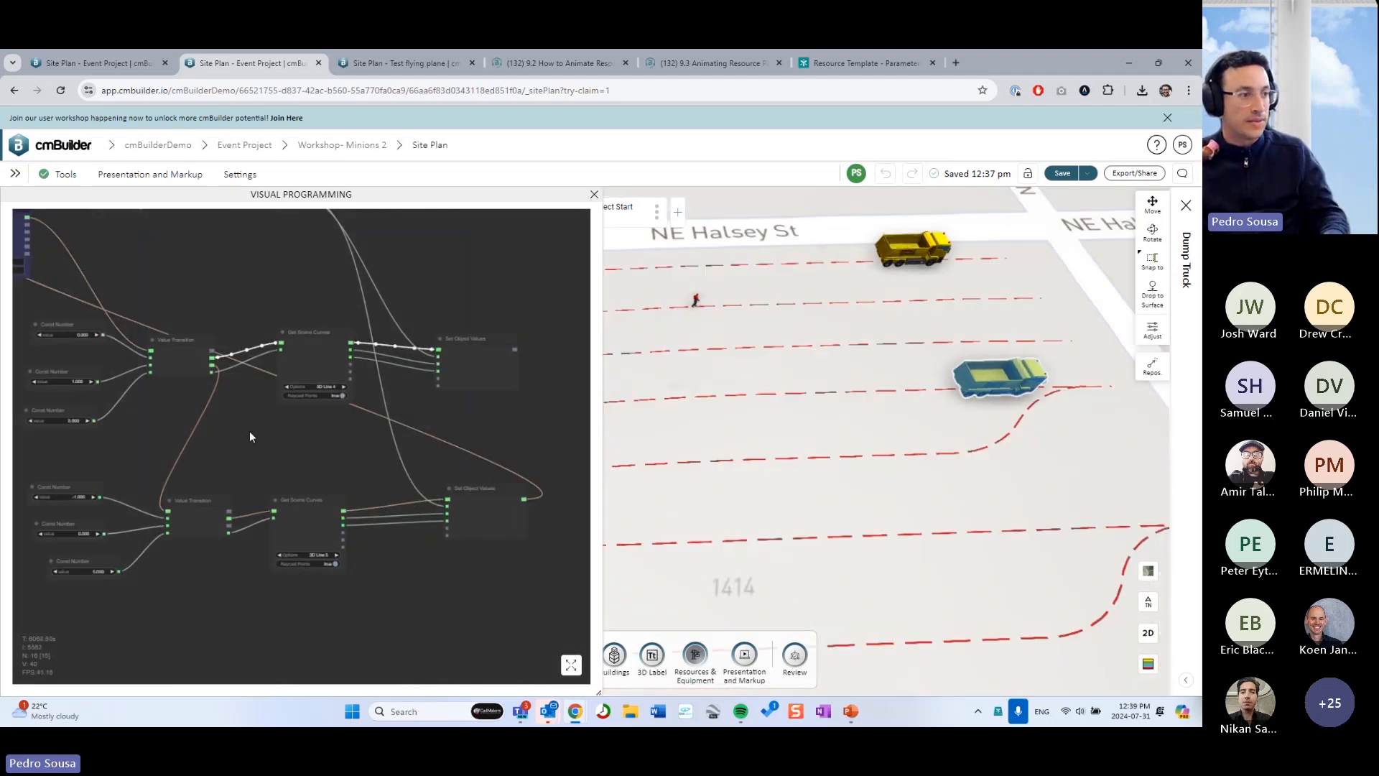
scroll(275, 403, "up", 1)
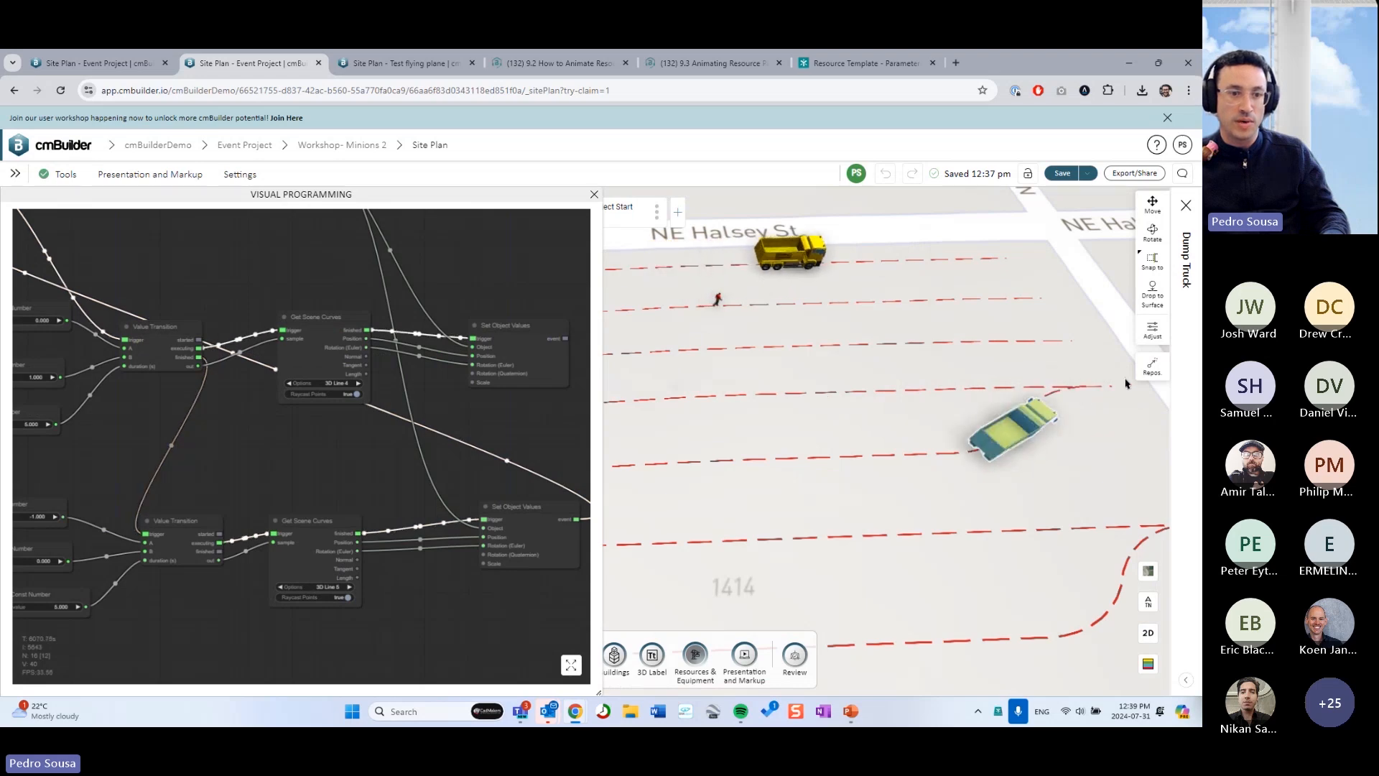
- Delete the link between the upper Value Transition's finished output and the lower Value Transition's trigger
scroll(764, 467, "down", 3)
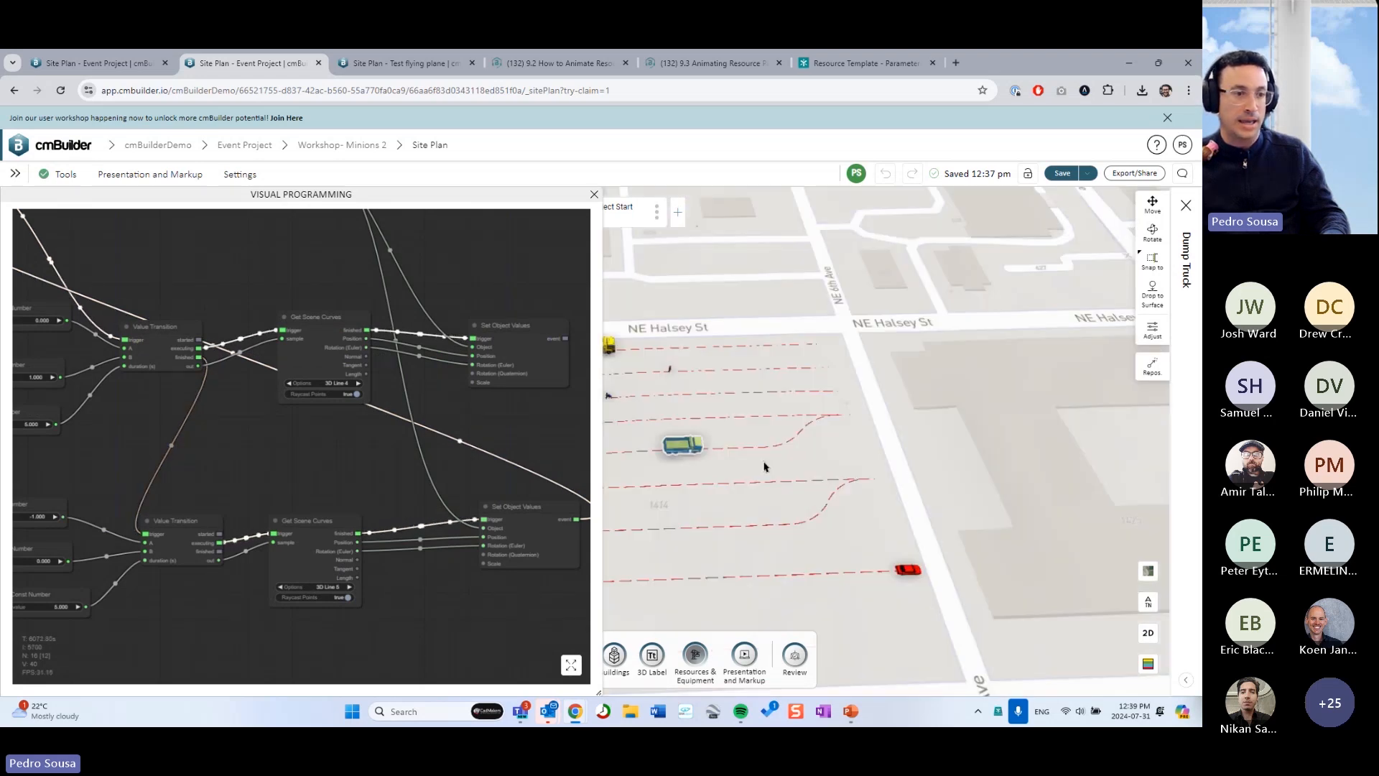
scroll(795, 465, "up", 4)
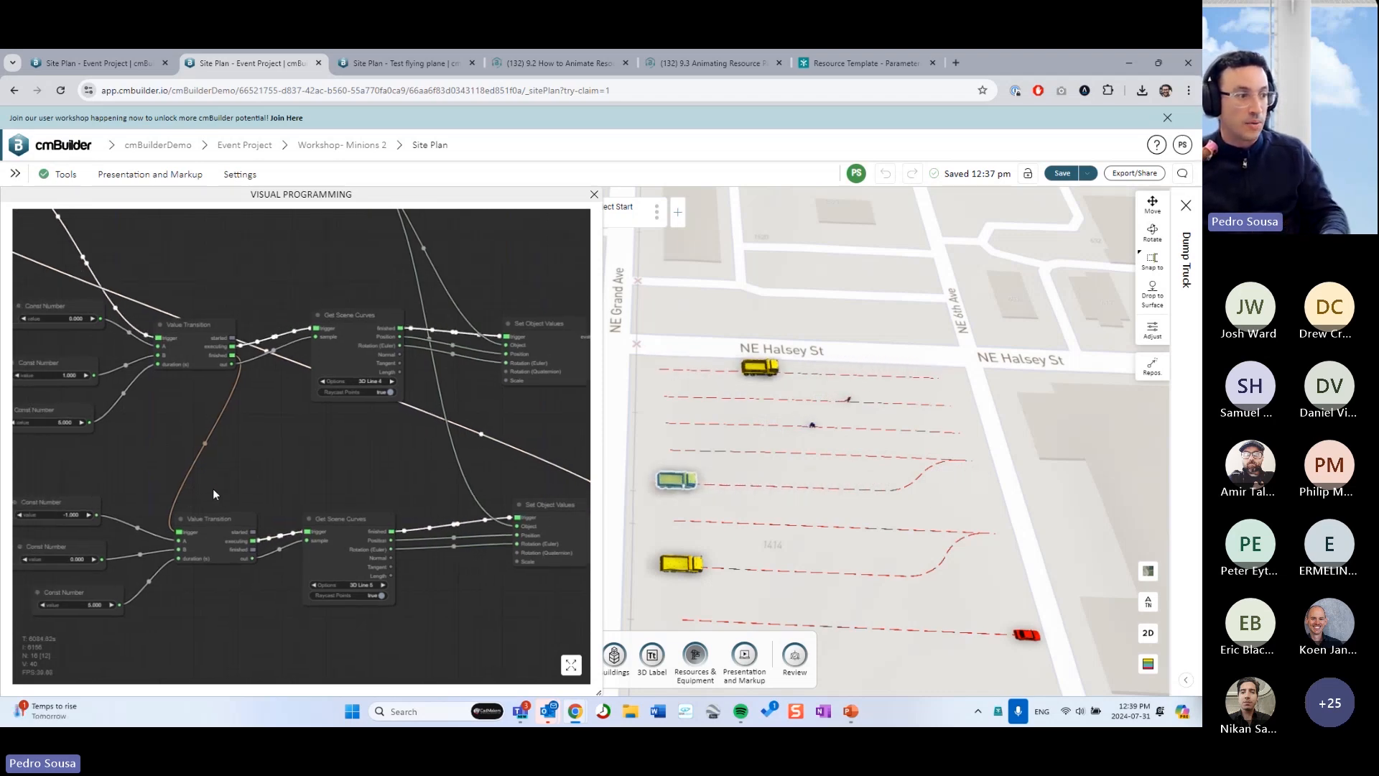
scroll(213, 492, "up", 2)
right_click(201, 436)
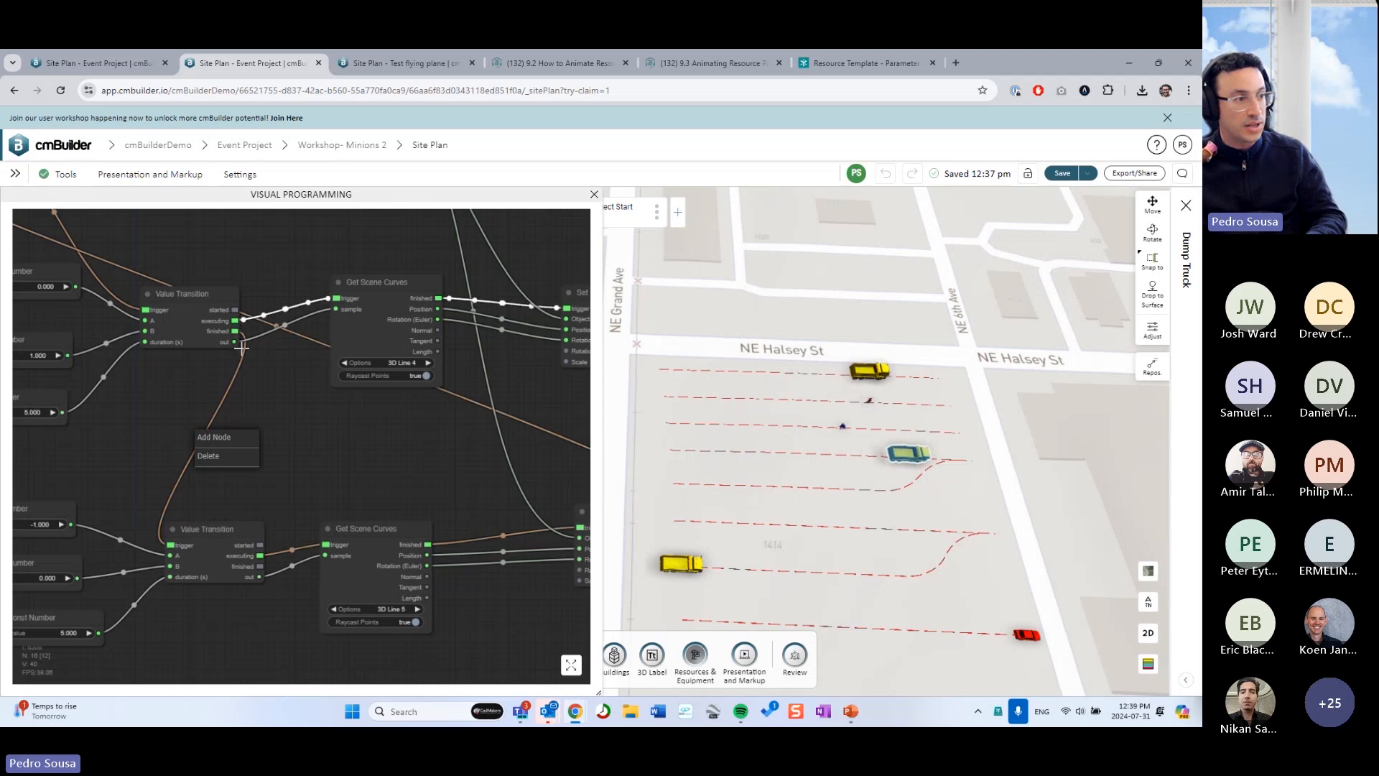
right_click(203, 441)
left_click(227, 472)
- Add a Delay node and wire it between the upper Value Transition's finished output and the lower one's trigger
double_click(204, 425)
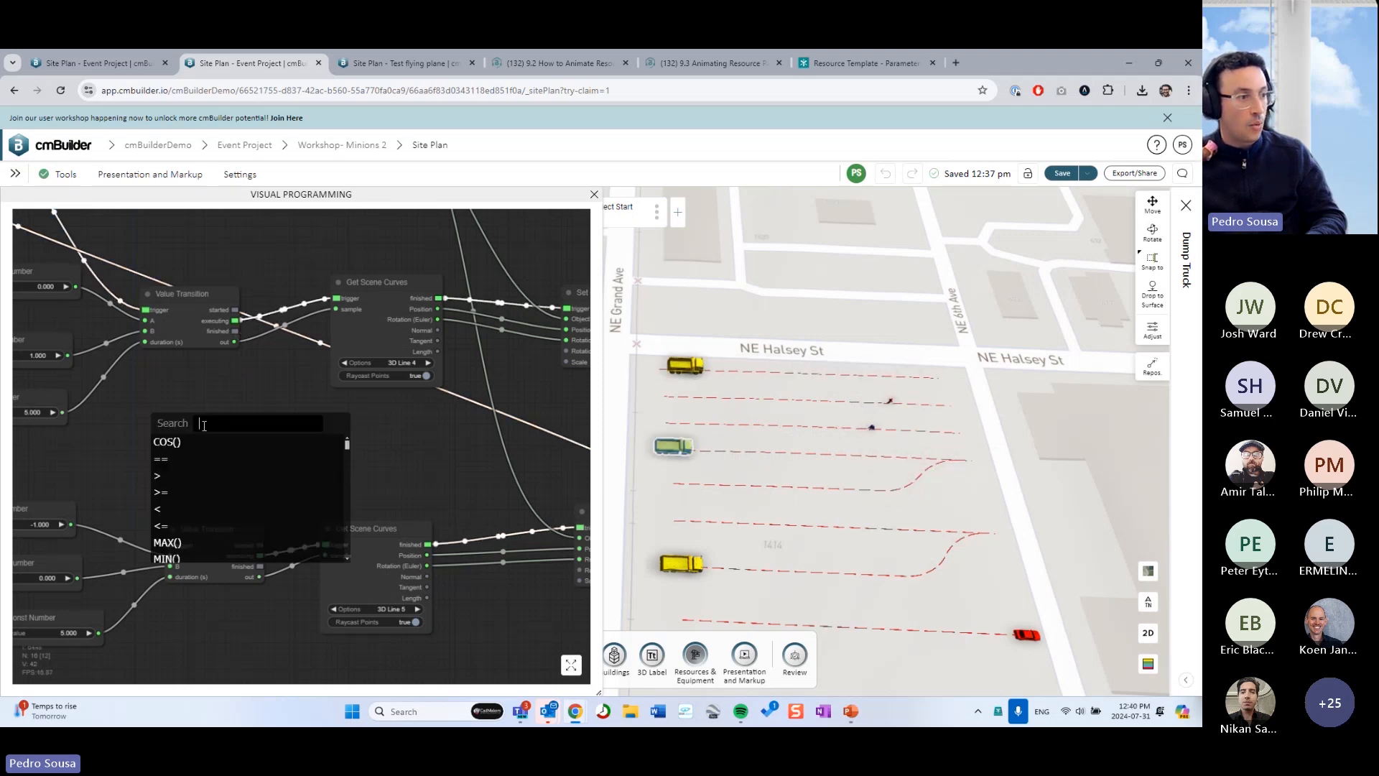
type("dela")
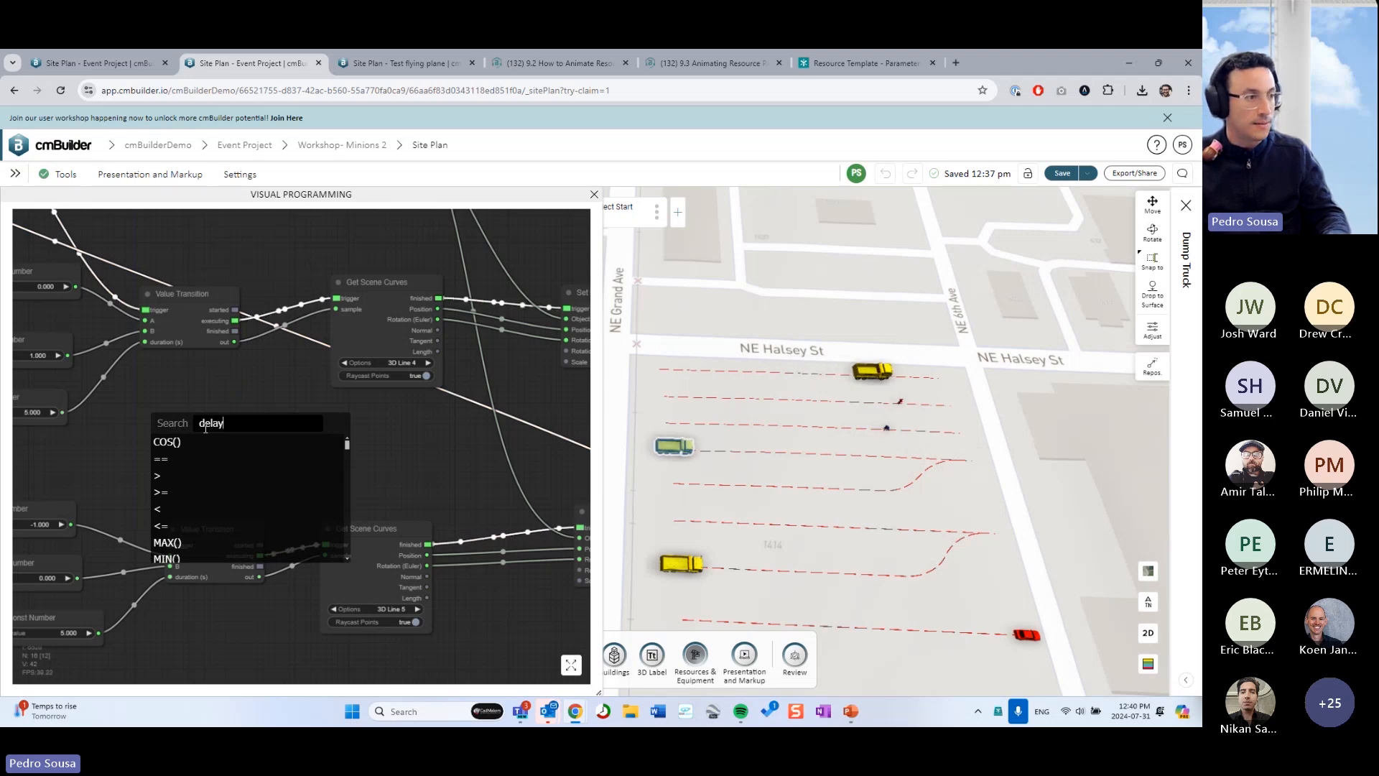
type("y")
left_click(278, 445)
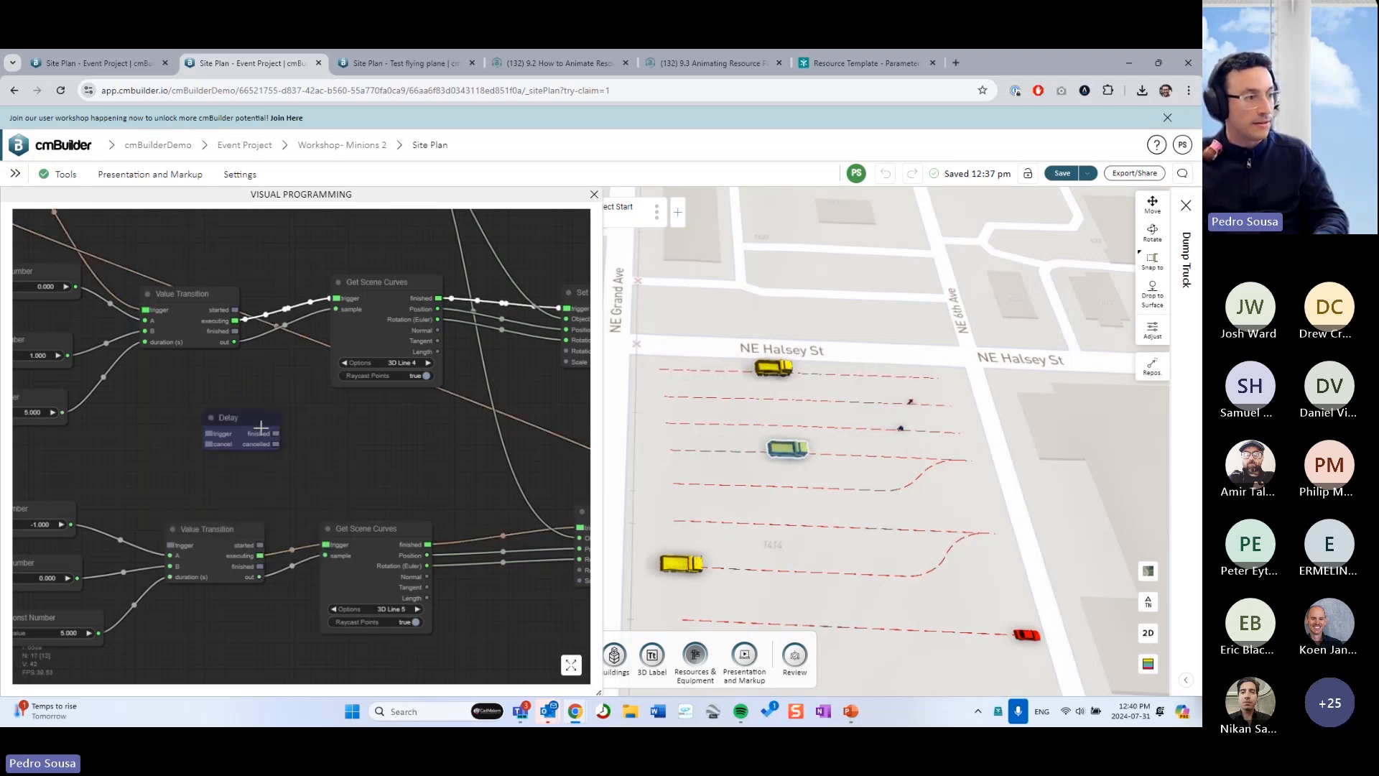
left_click_drag(234, 328, 170, 543)
- Inspect the Delay node's time property in milliseconds and close its properties
left_click(203, 426)
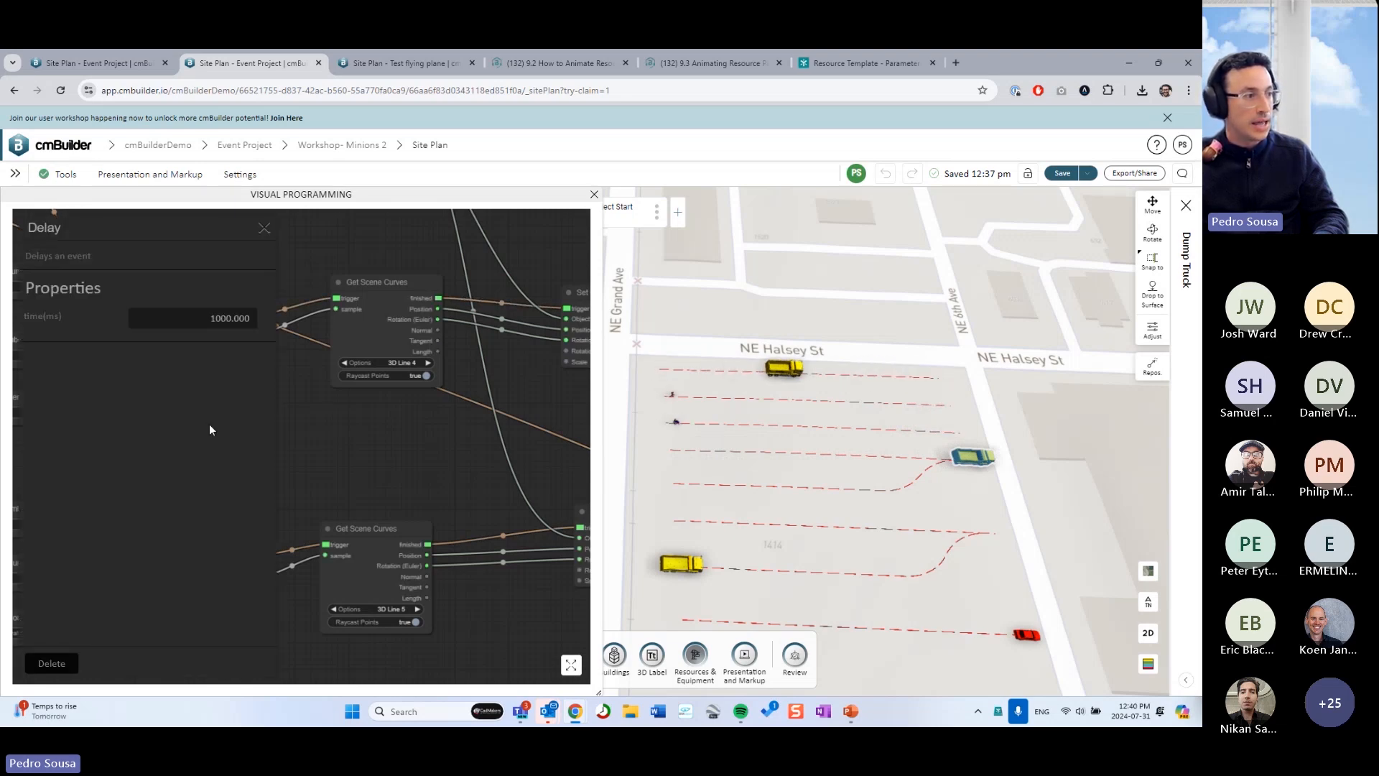
left_click(214, 325)
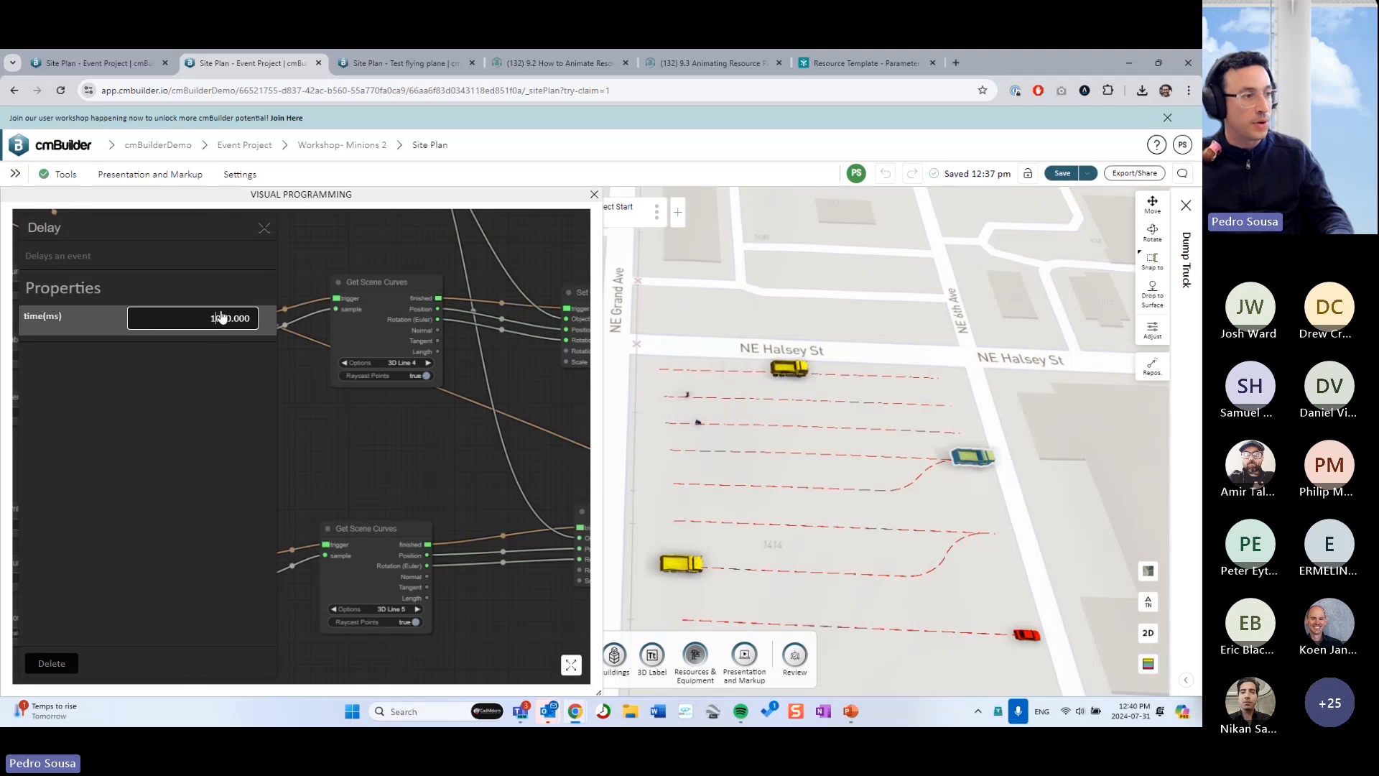
left_click(264, 228)
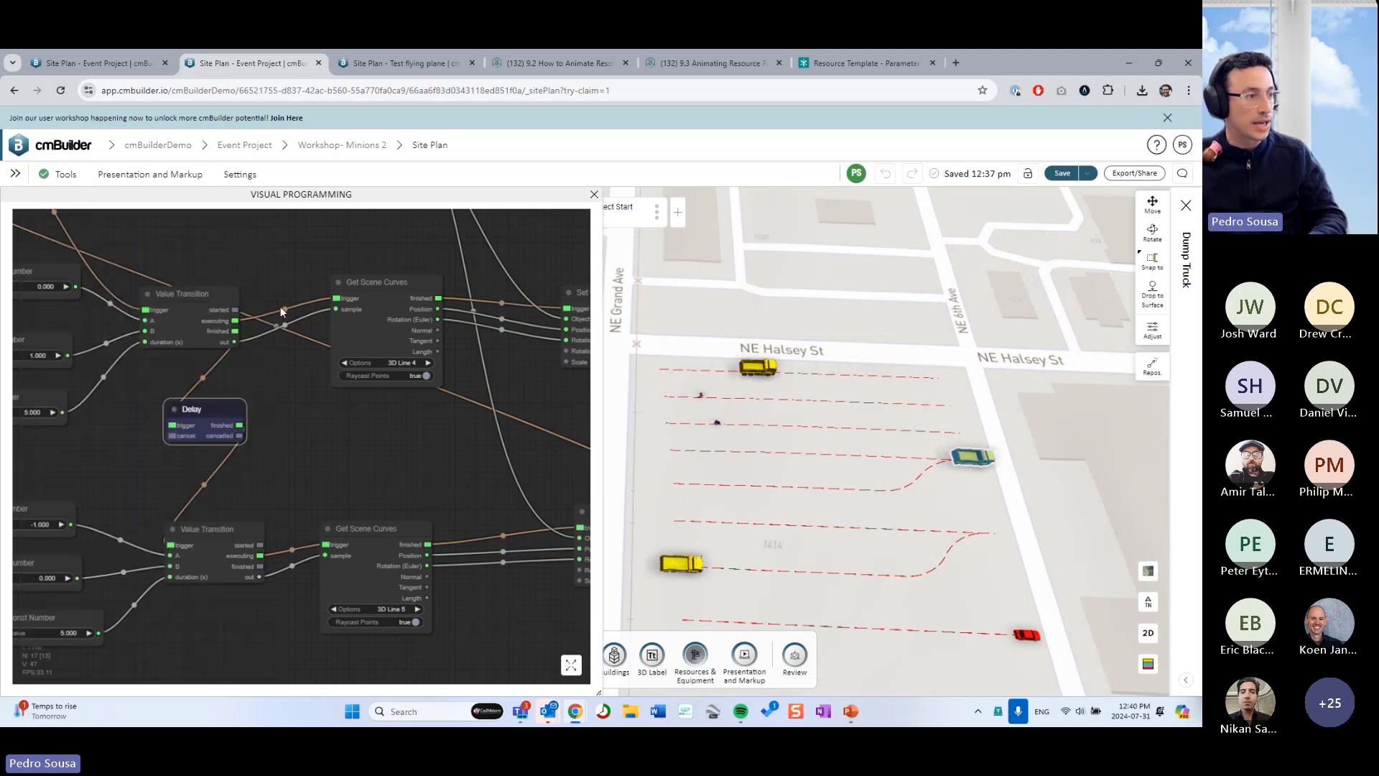
- Restart the dump truck's loop with the graph's click me button
scroll(333, 440, "down", 5)
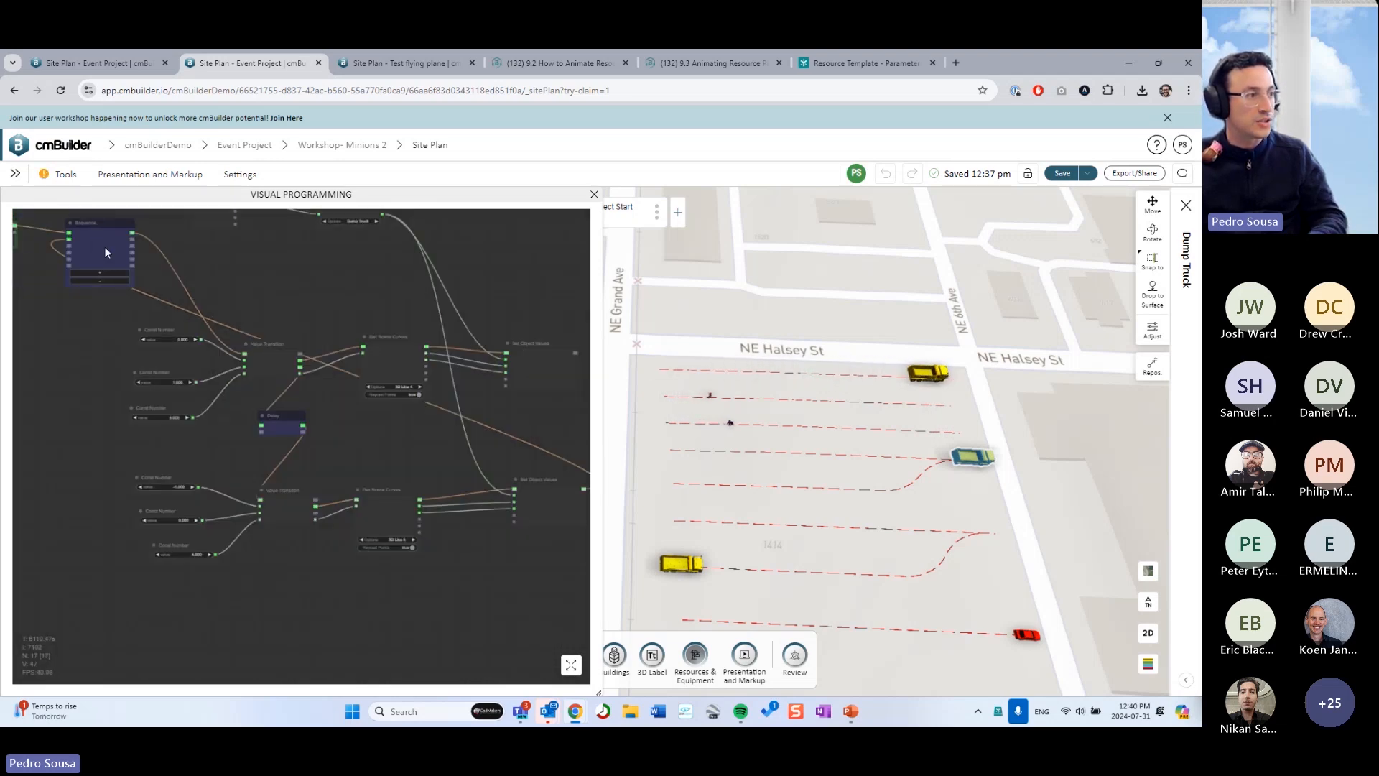
left_click_drag(70, 269, 95, 283)
left_click(39, 264)
left_click_drag(440, 495, 273, 438)
- Watch the dump truck in the site plan to check the pause between the two lines
scroll(387, 470, "up", 2)
scroll(968, 471, "up", 3)
scroll(287, 441, "down", 2)
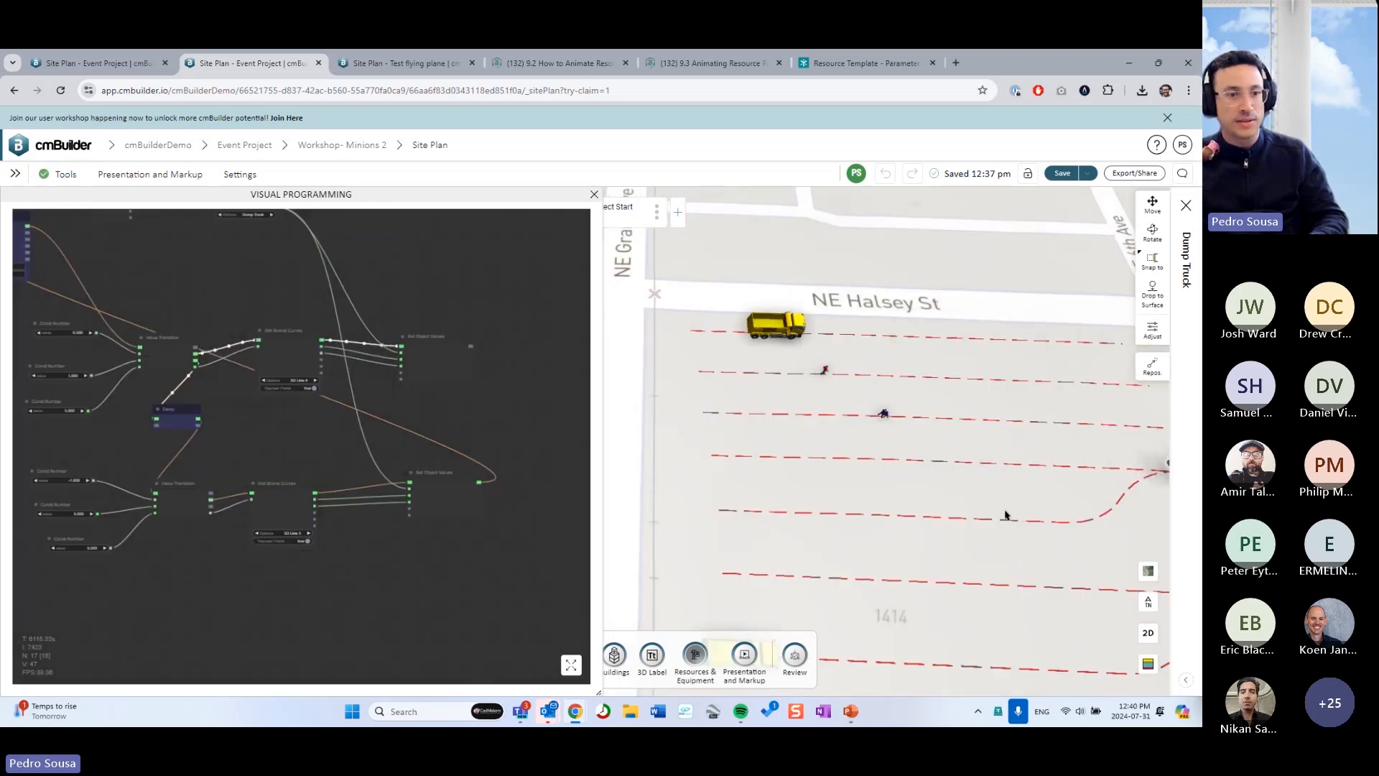
left_click_drag(1073, 526, 890, 486)
scroll(988, 419, "down", 2)
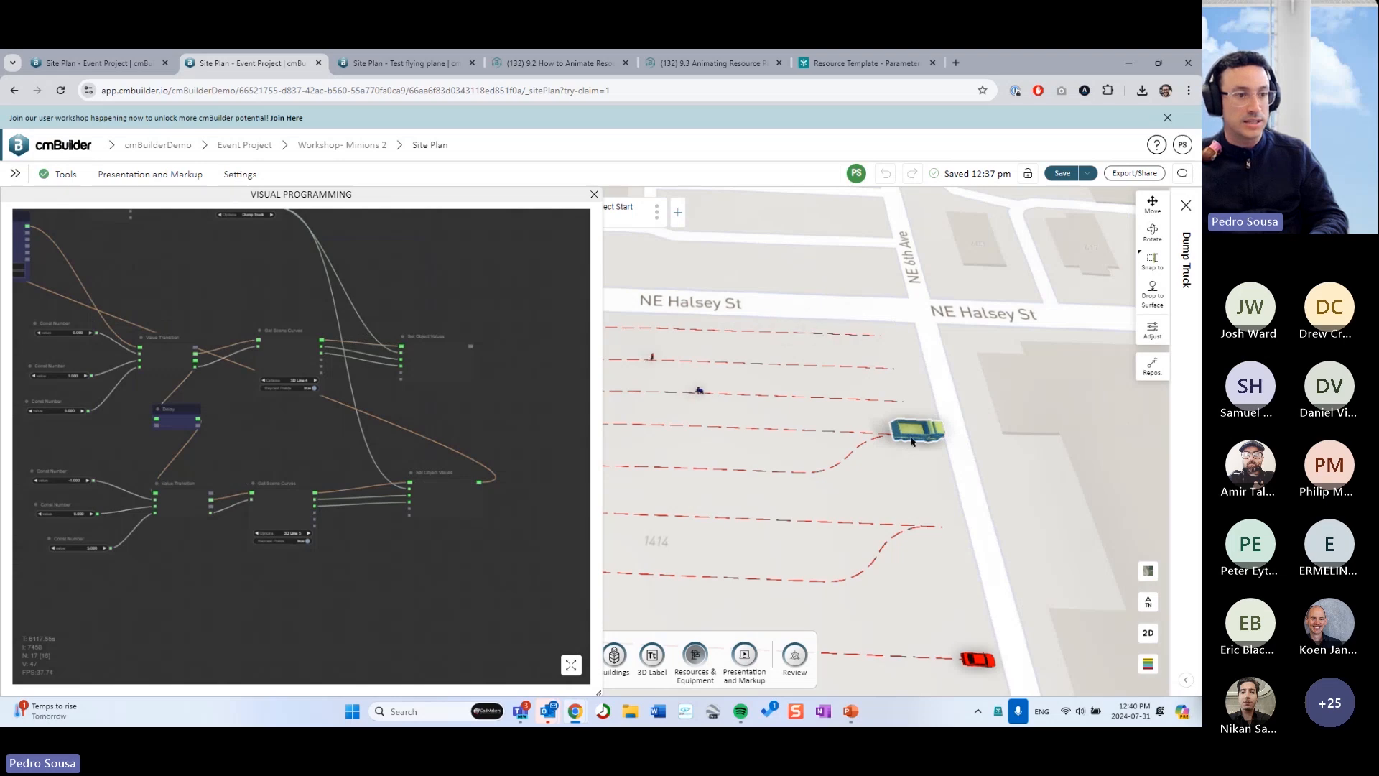
left_click_drag(784, 425, 836, 422)
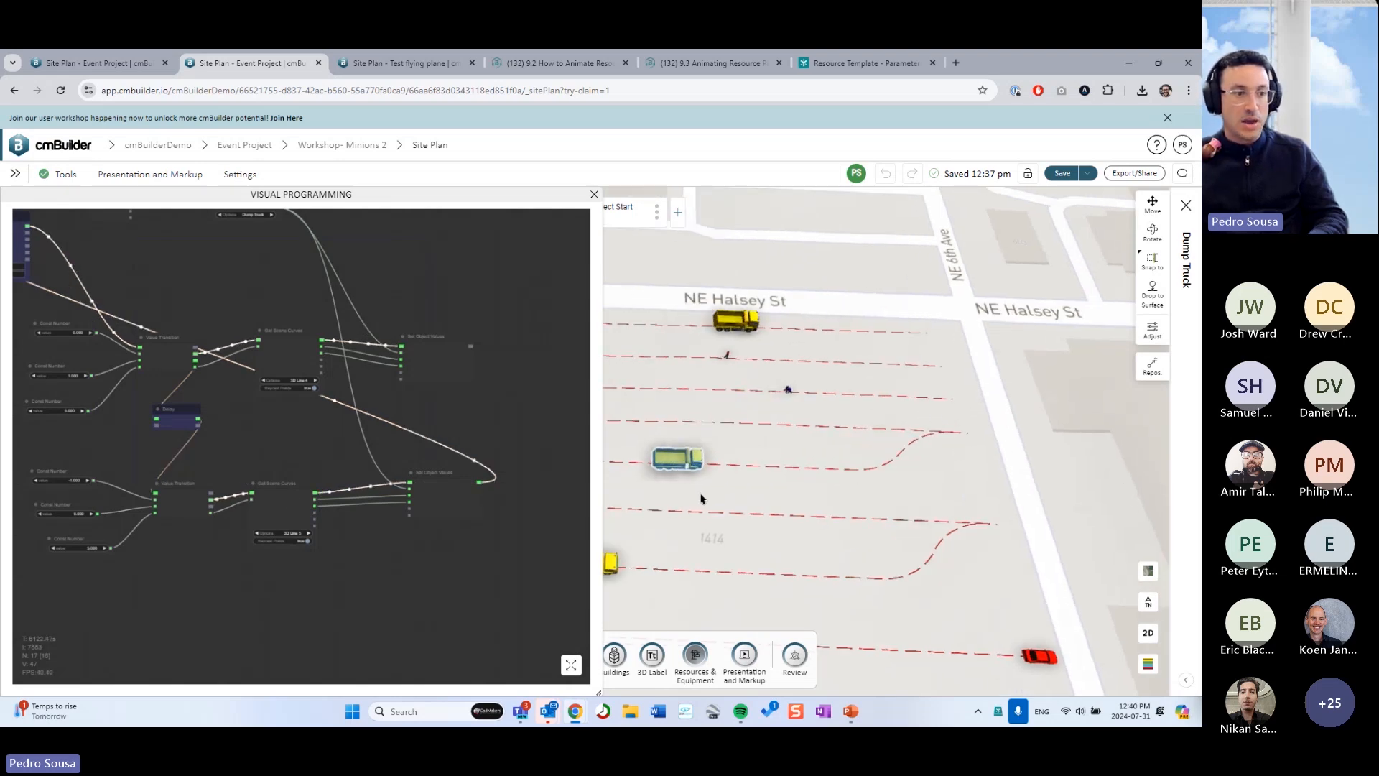
right_click_drag(880, 460, 900, 451)
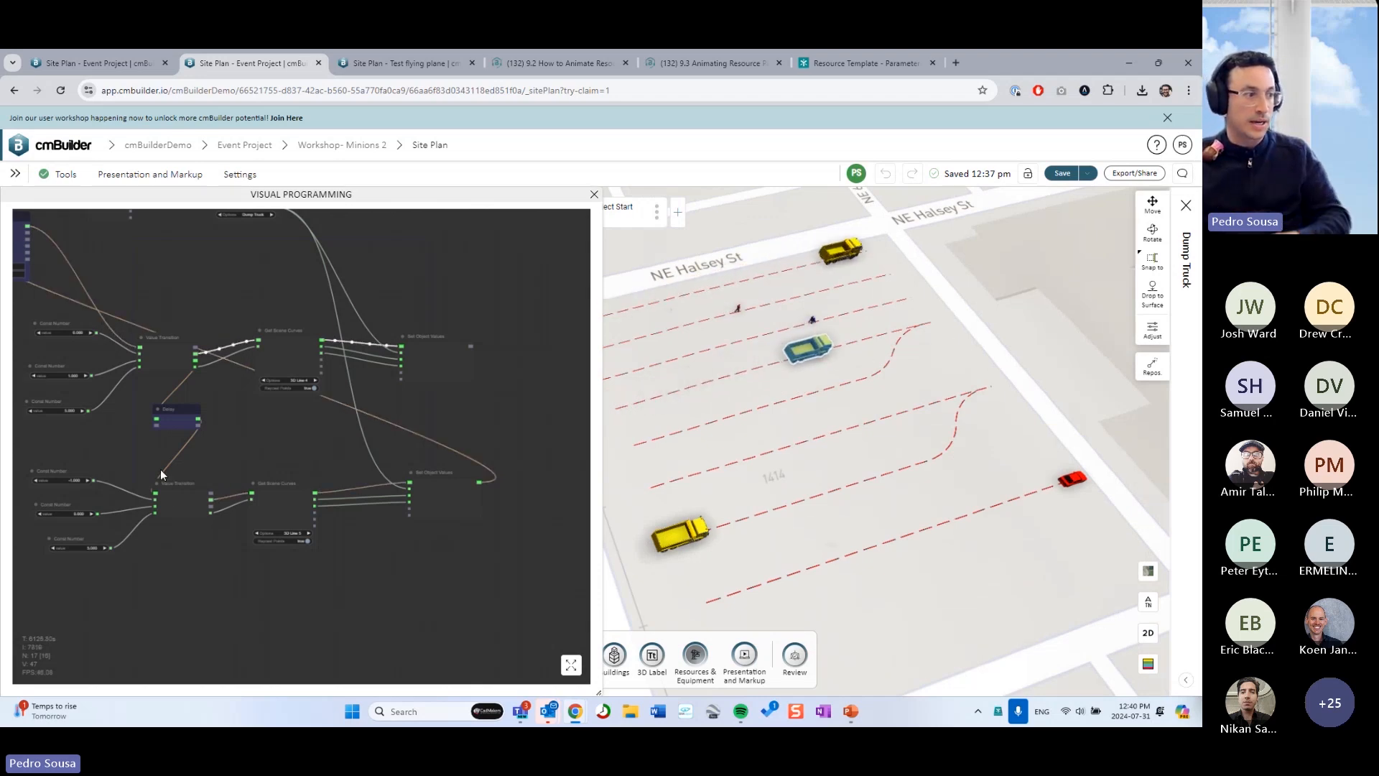
- Set the lower Value Transition's A constant to 0 and its B constant to 1
left_click_drag(160, 470, 294, 457)
scroll(270, 460, "up", 9)
left_click_drag(214, 446, 331, 446)
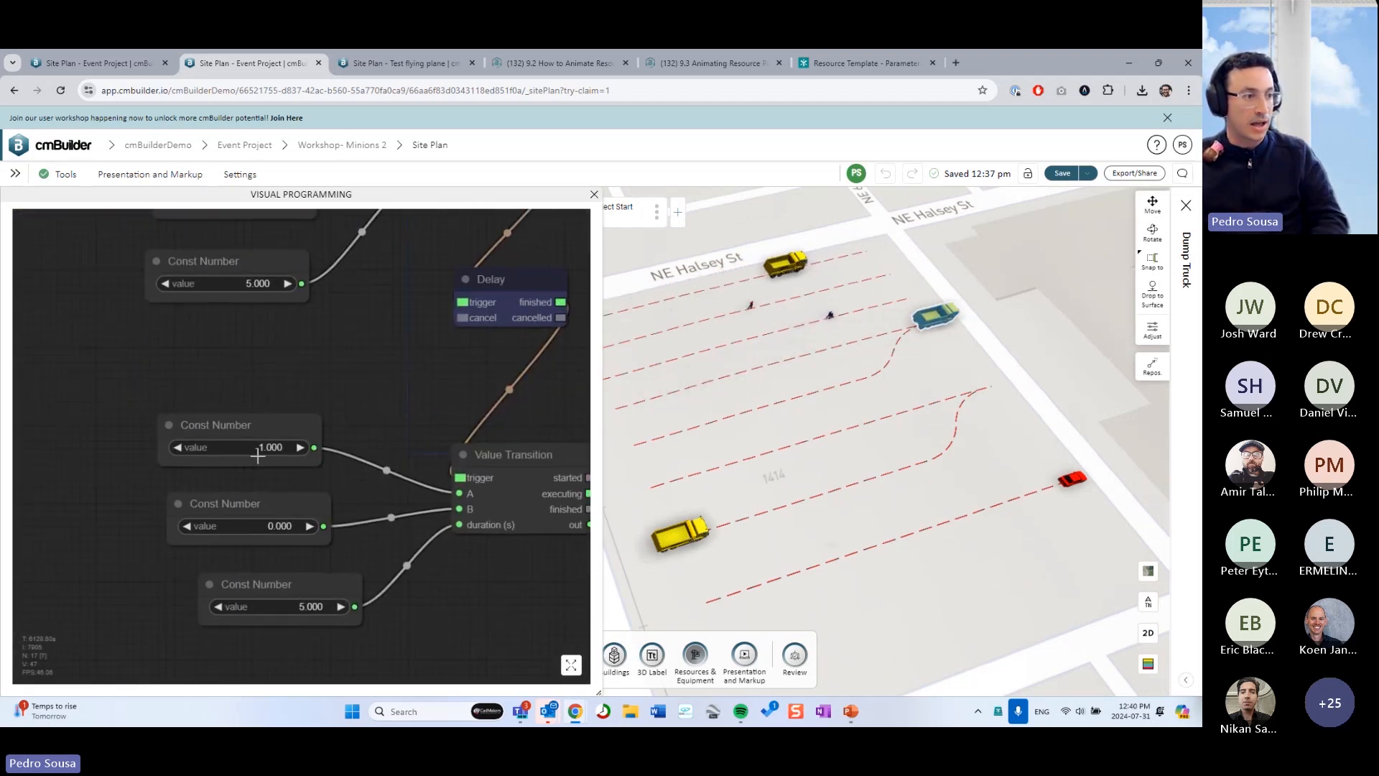
scroll(372, 384, "down", 2)
left_click_drag(373, 382, 351, 496)
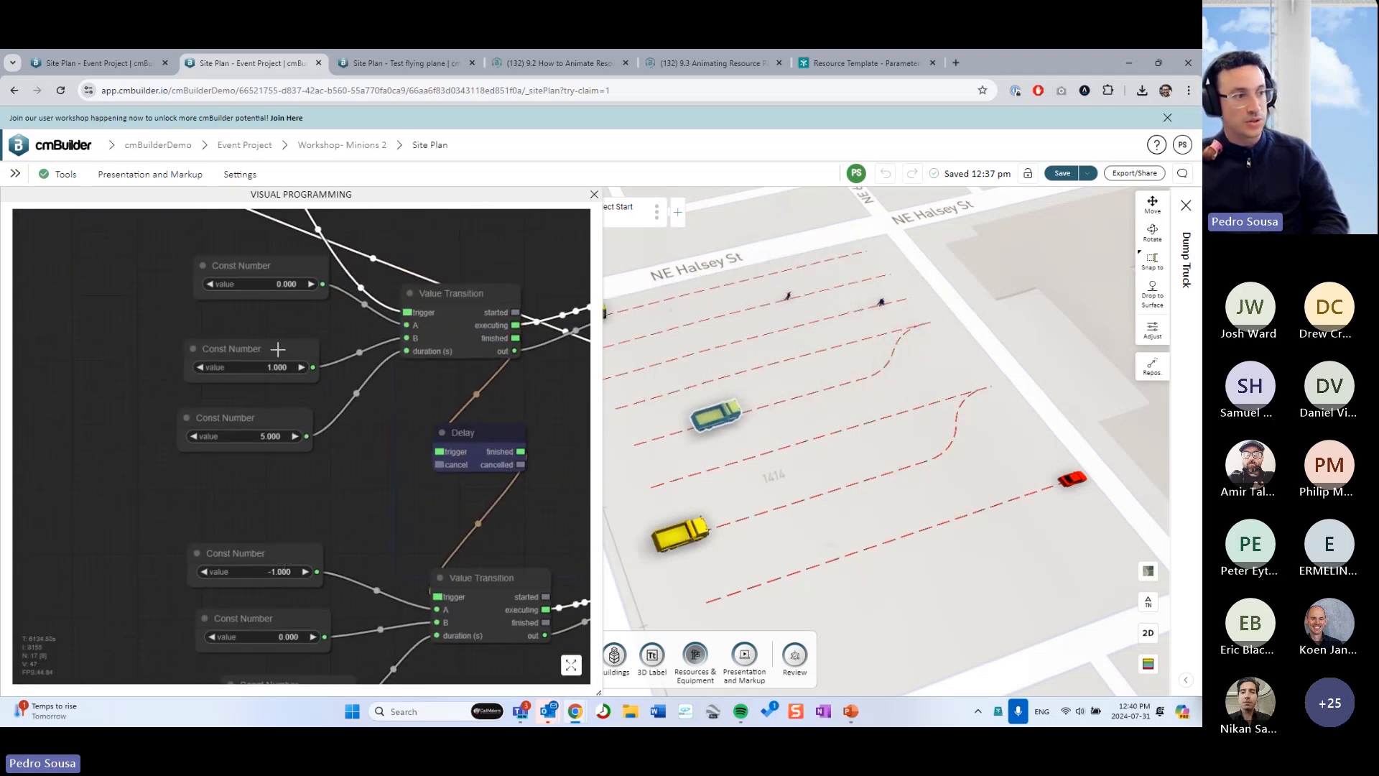
left_click(288, 572)
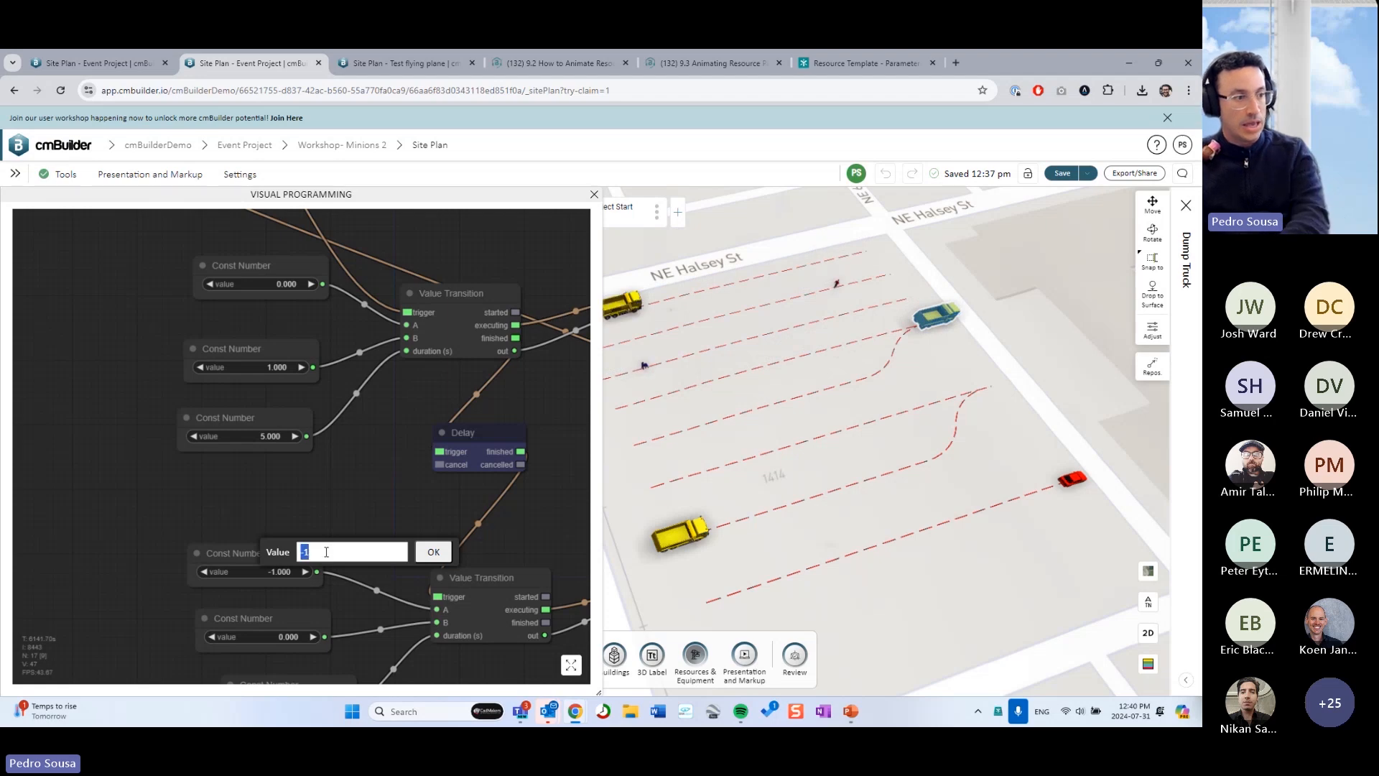
type("0")
key("Return")
left_click(308, 637)
type("1")
key("Return")
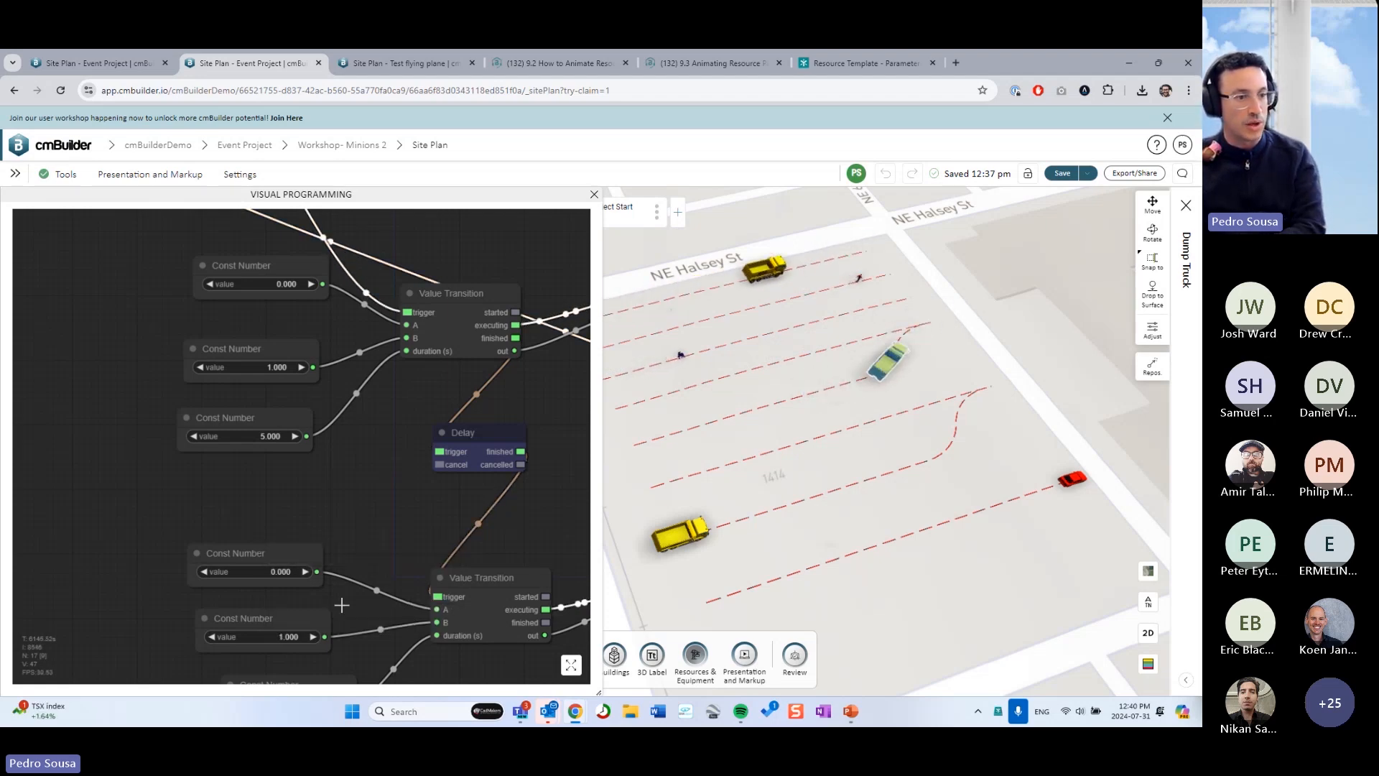
- Compare the dump truck's travel direction on both lines with the running graph and its Delay node
scroll(365, 466, "down", 2)
left_click_drag(394, 470, 365, 473)
left_click_drag(353, 523, 306, 515)
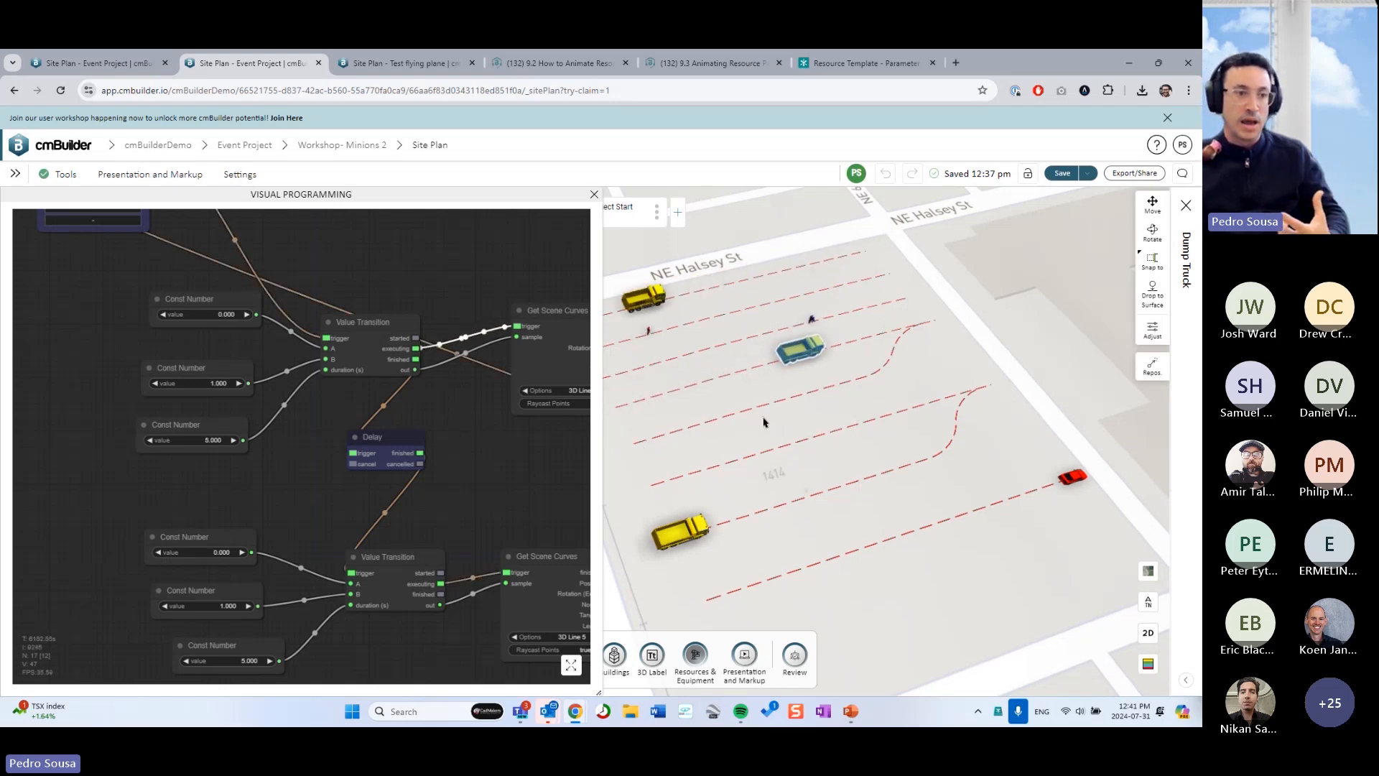
right_click_drag(880, 396, 950, 419)
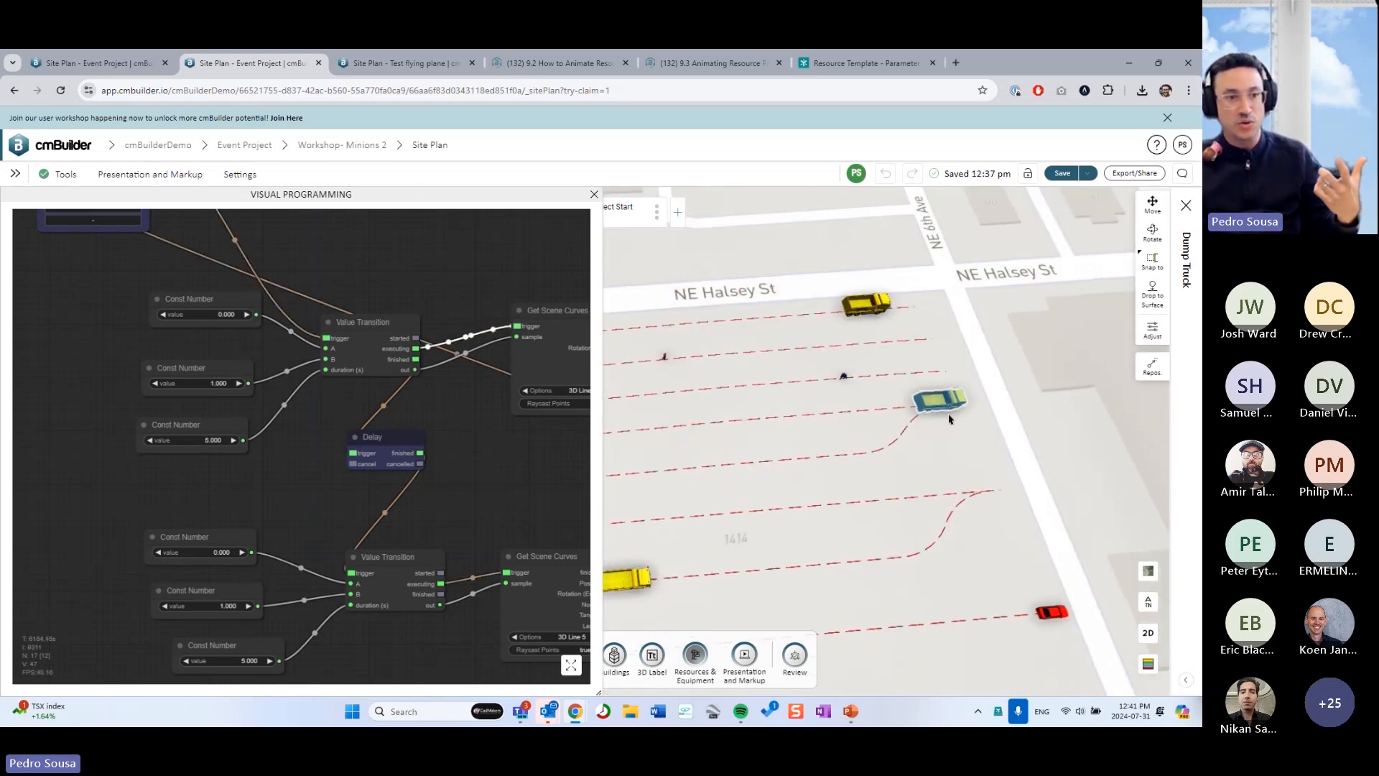
mouse_move(838, 451)
right_mouse_down()
mouse_move(853, 449)
mouse_move(842, 429)
right_mouse_up()
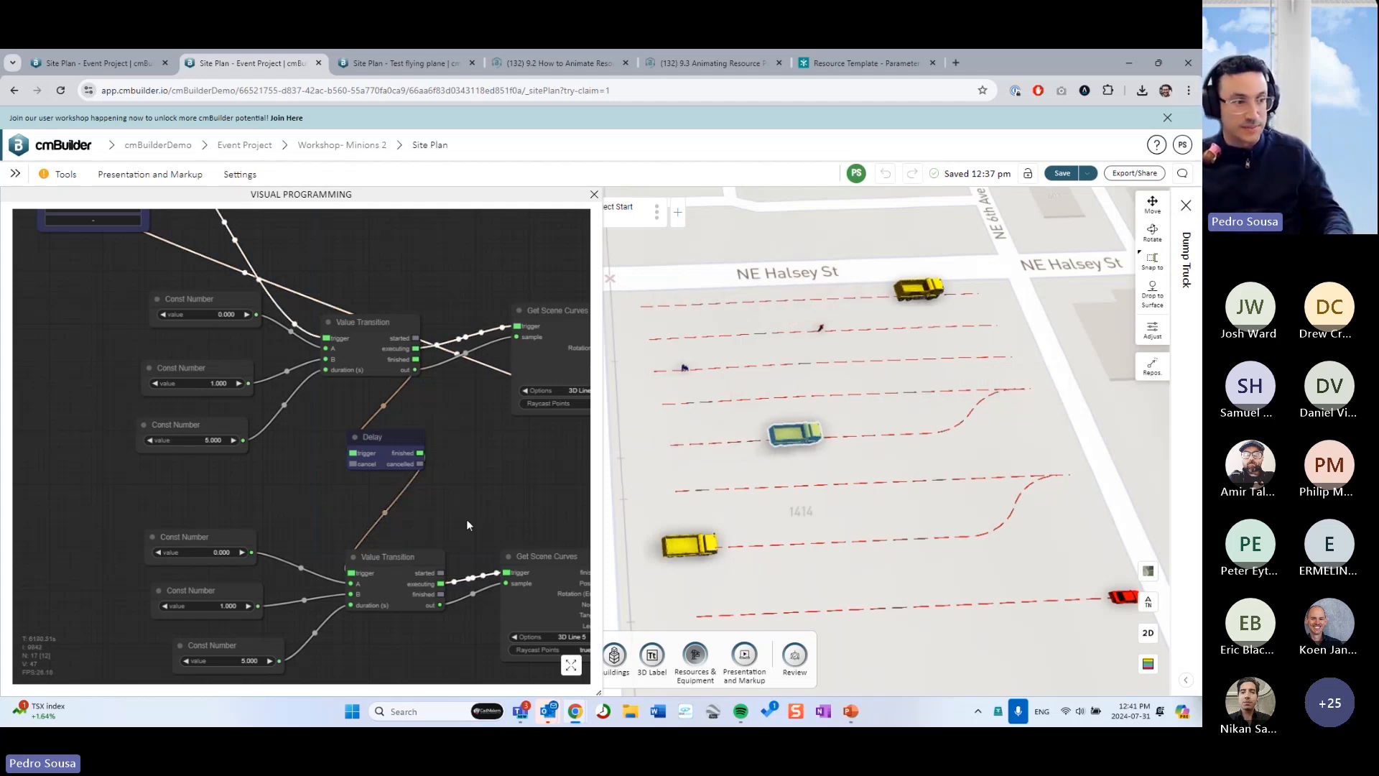
scroll(485, 467, "down", 3)
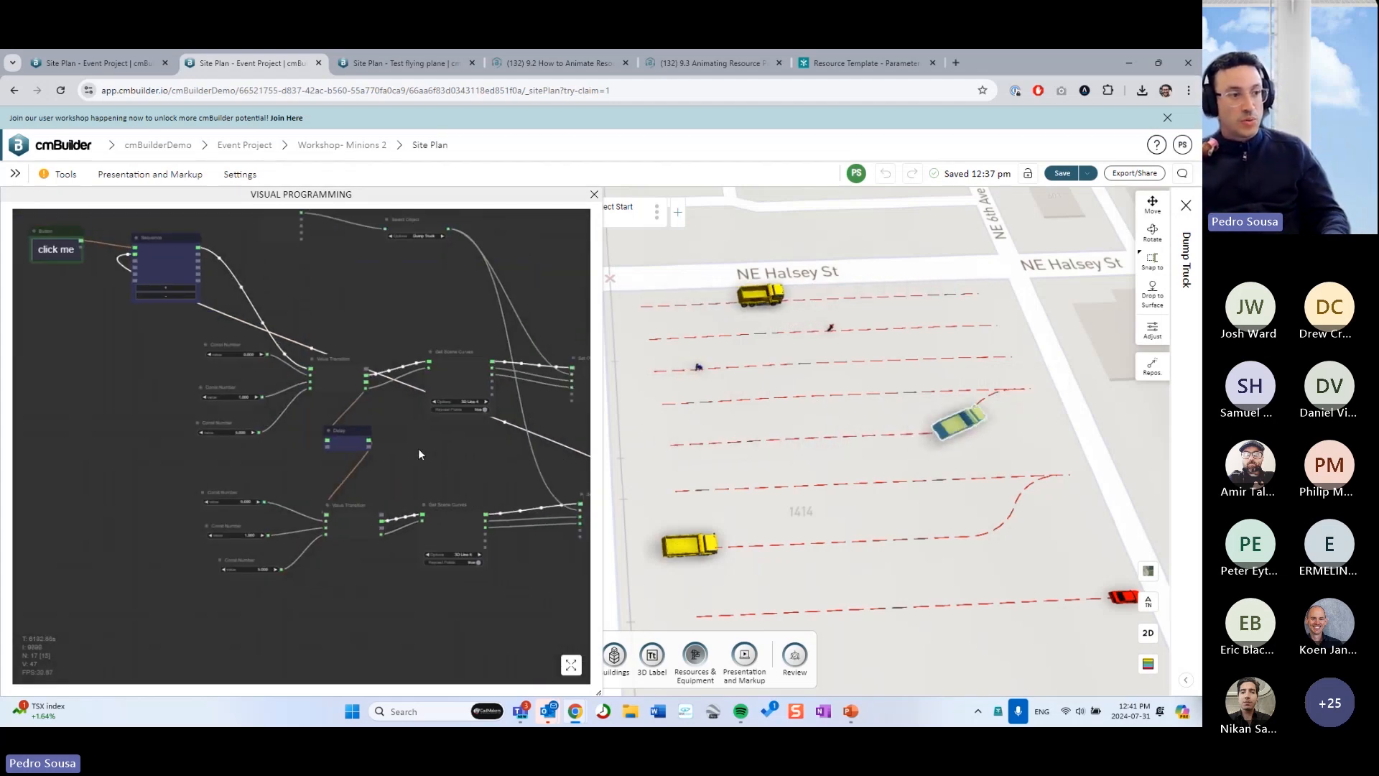
left_click_drag(489, 465, 329, 452)
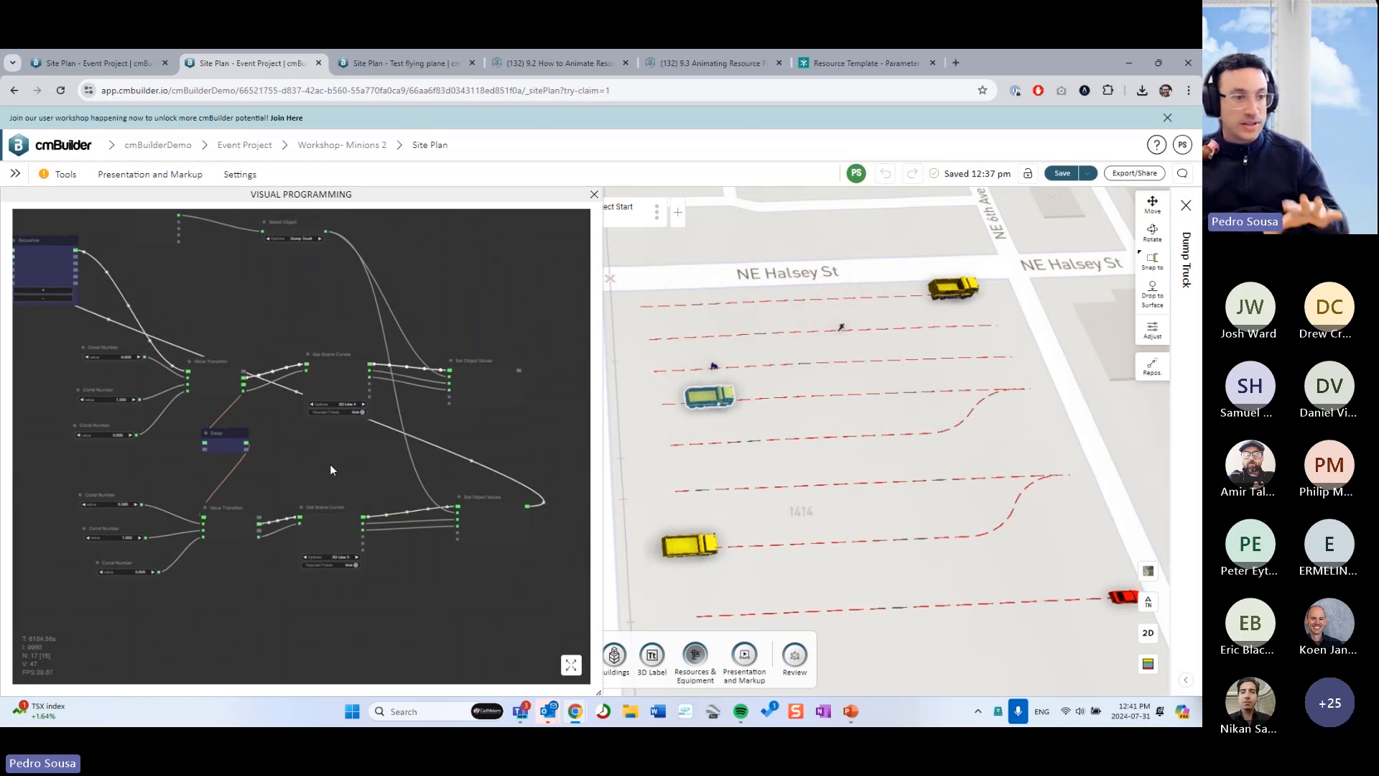
- Close the current graph and open the lower dump truck's custom graph for editing beside the site plan
left_click(593, 195)
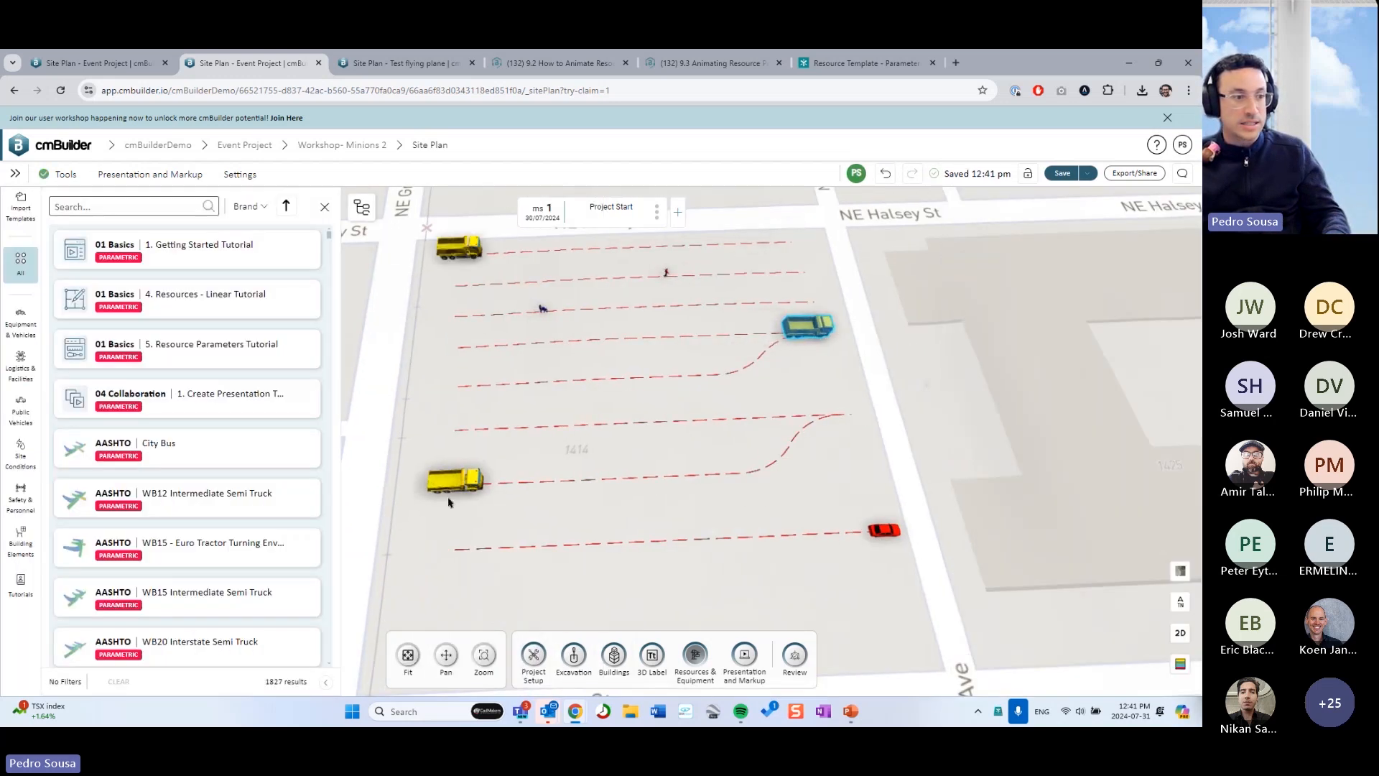
left_click(457, 486)
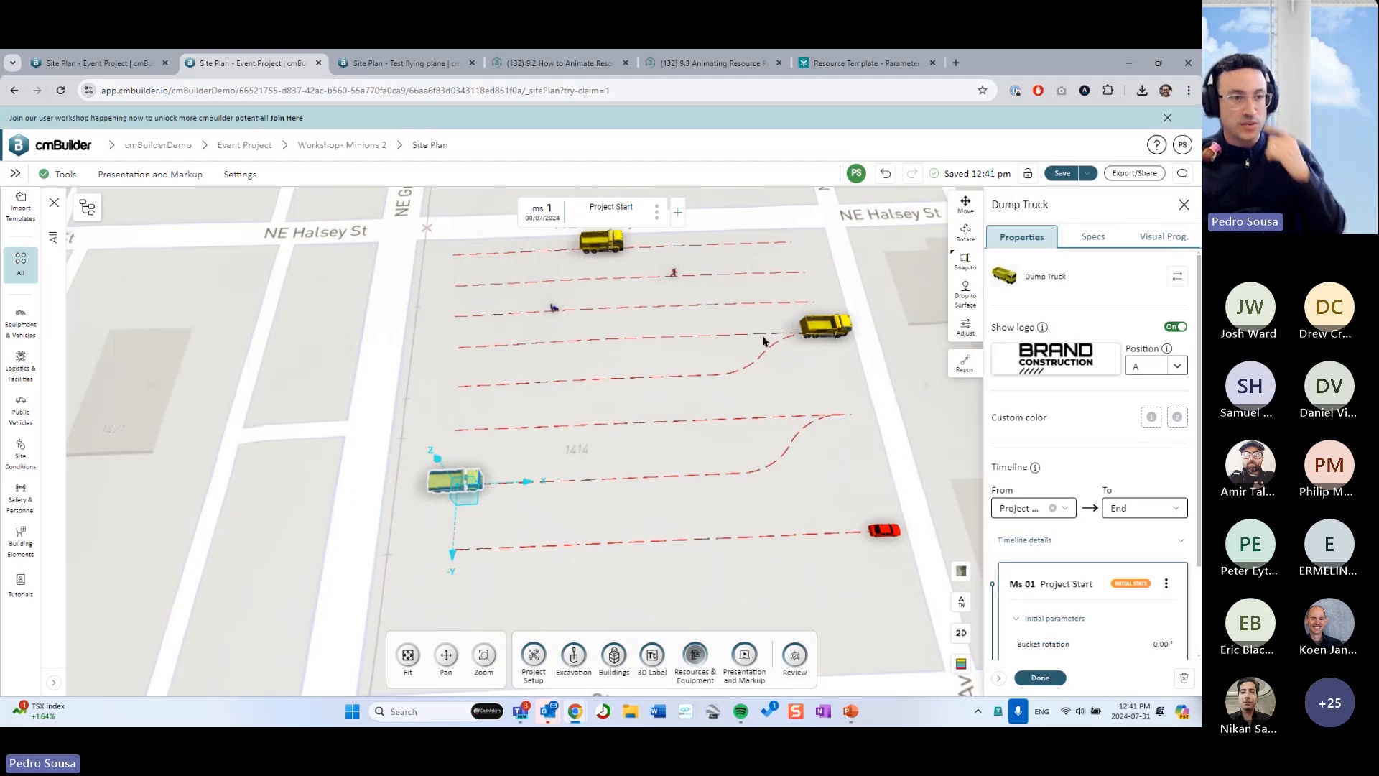
left_click(1164, 237)
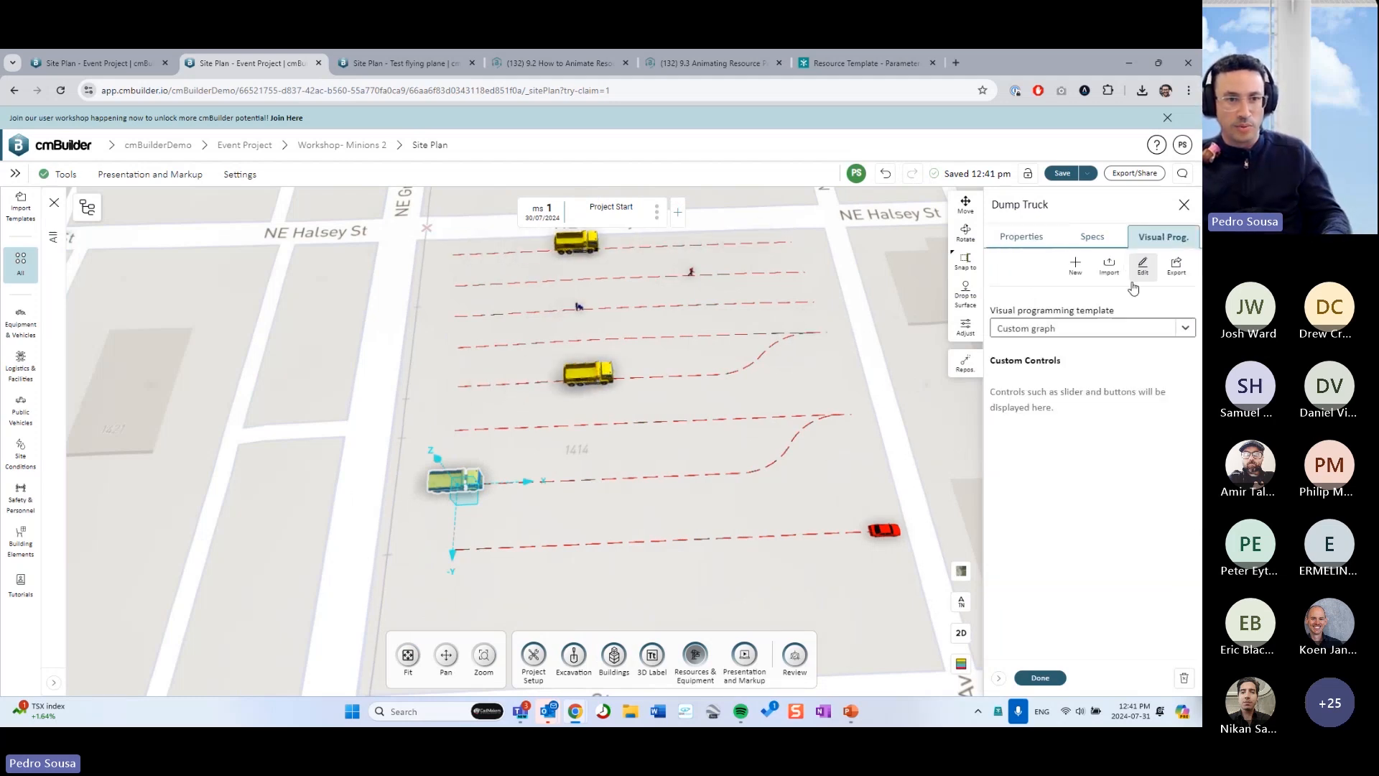
left_click(1143, 264)
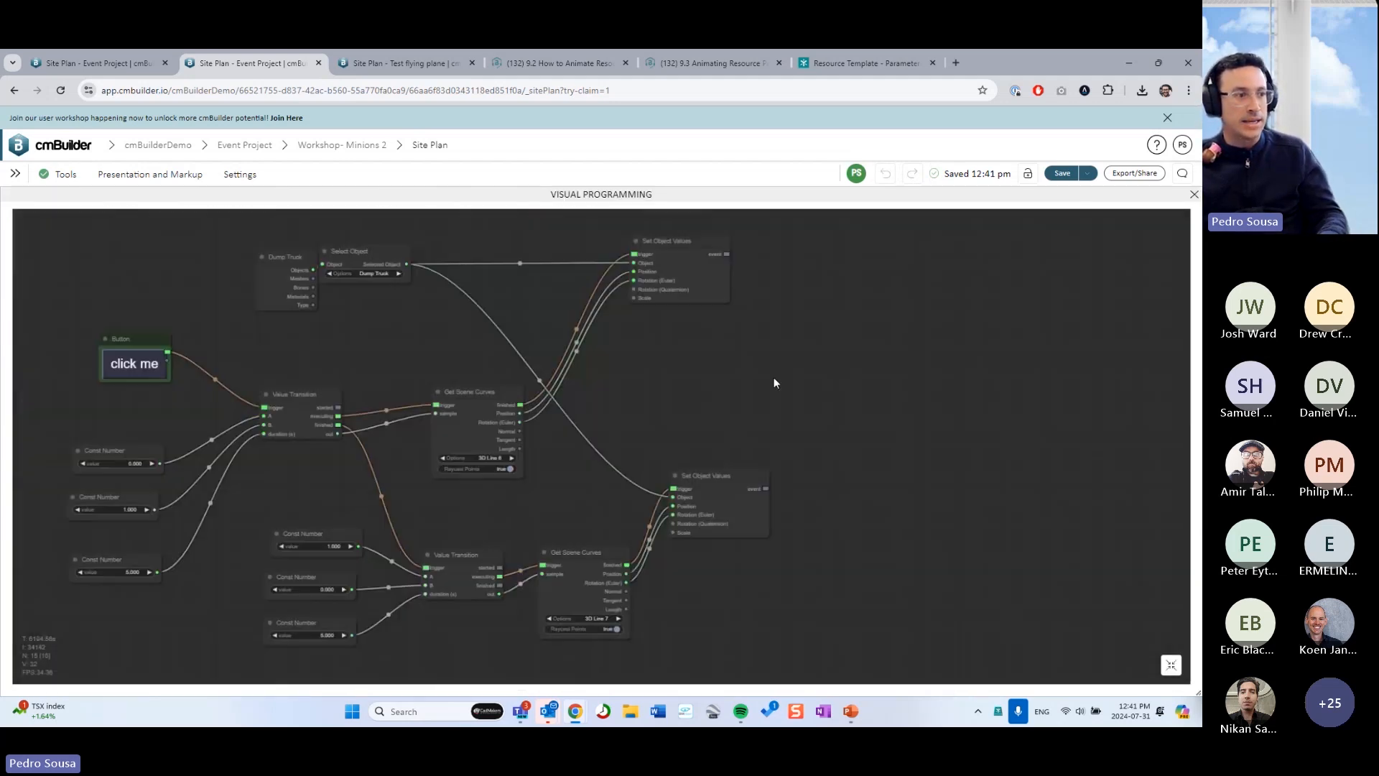
left_click(1171, 664)
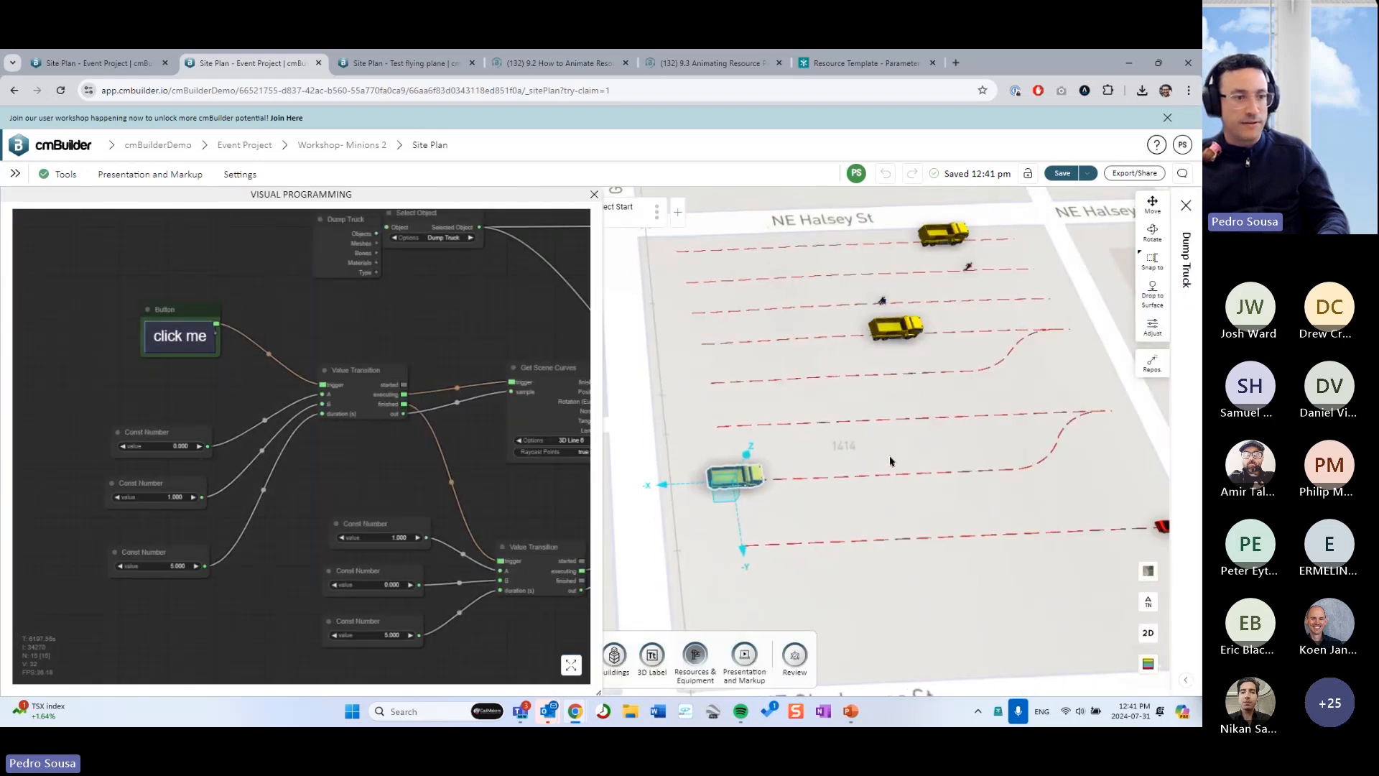
- Run the lower dump truck's animation with its click me button and follow the signal through both Value Transition rows
right_click_drag(827, 442, 847, 446)
left_click_drag(346, 450, 262, 420)
left_click(112, 314)
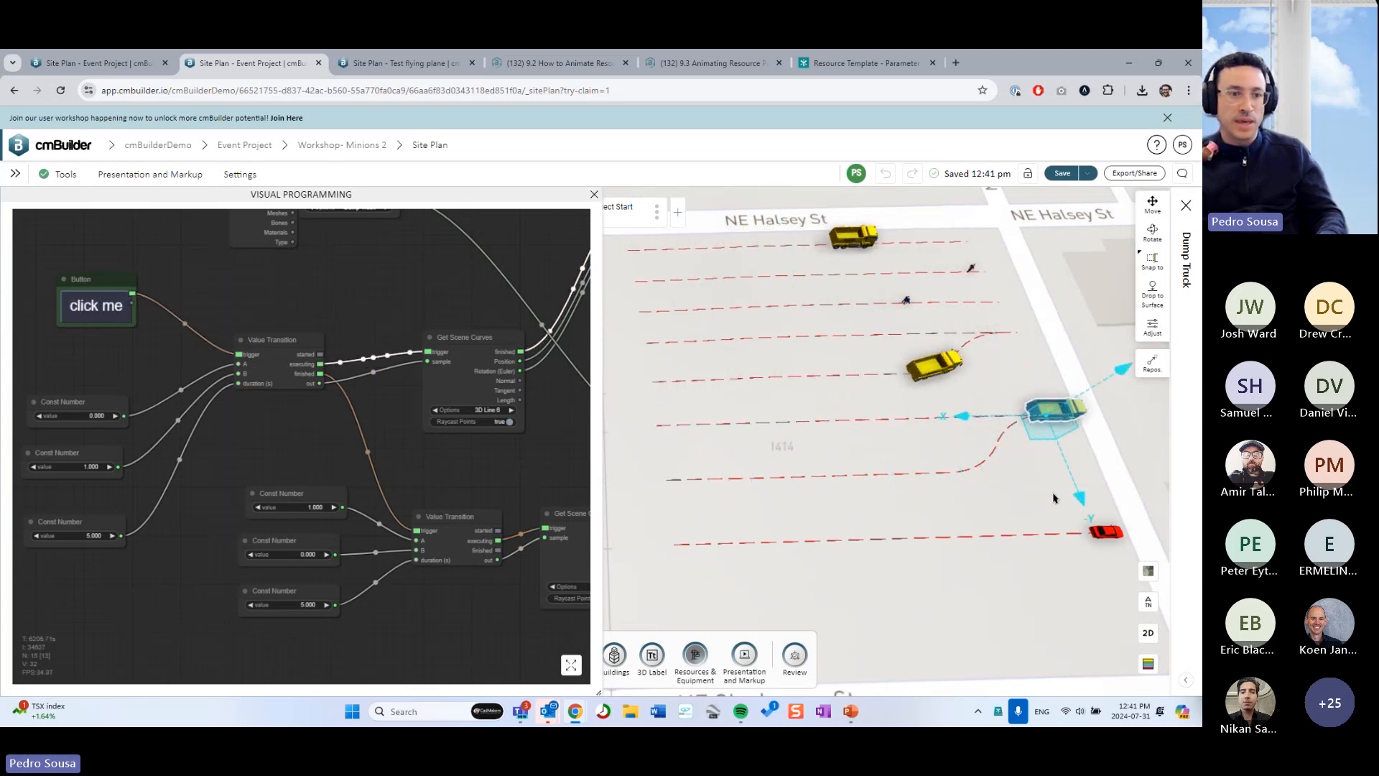
left_click_drag(416, 470, 309, 438)
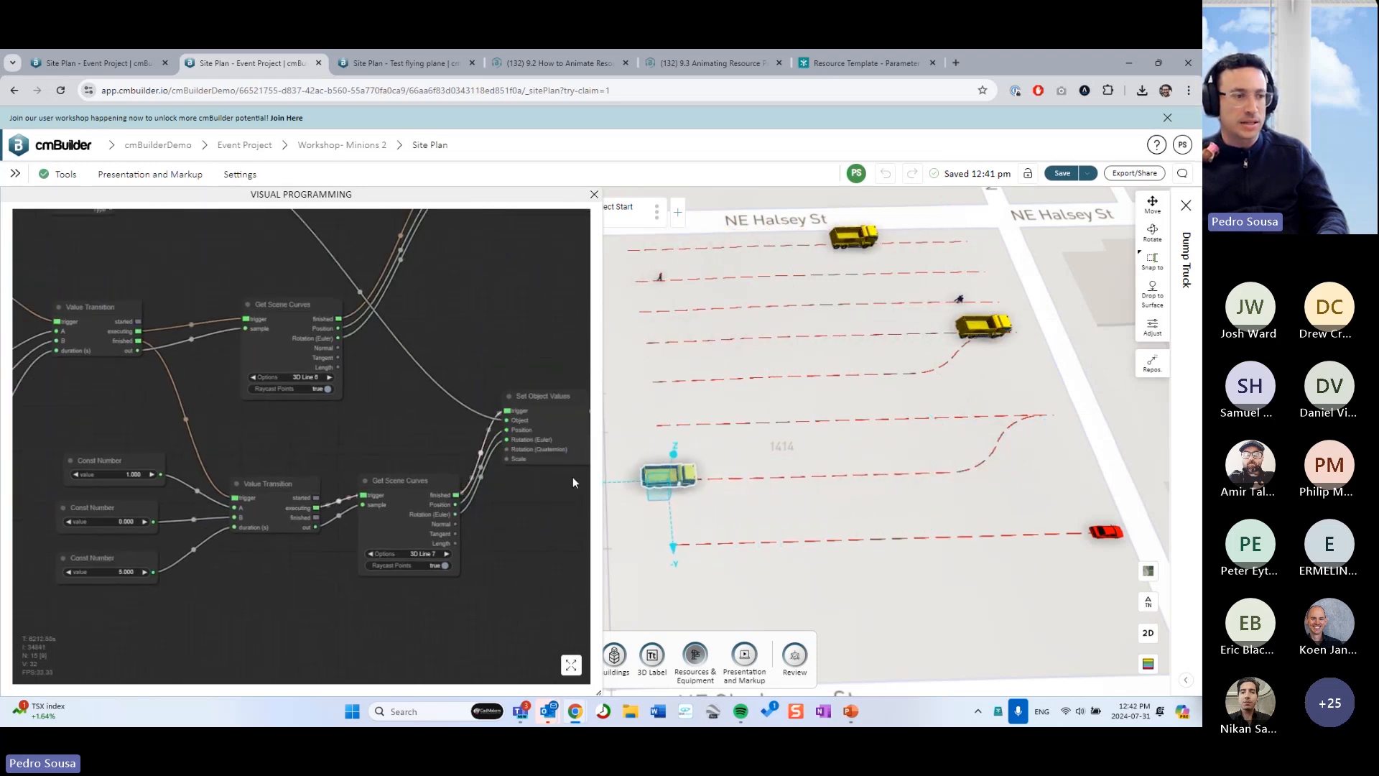
scroll(337, 440, "down", 4)
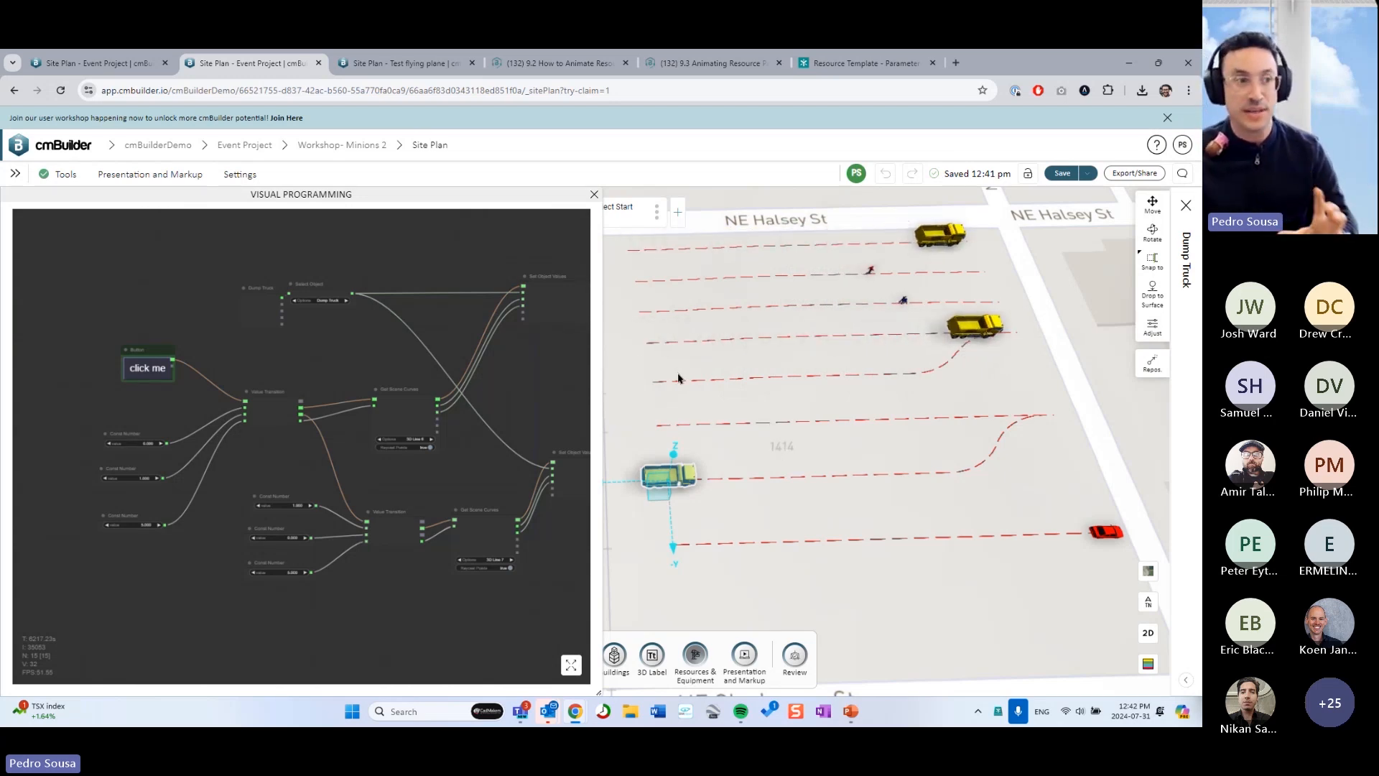
left_click_drag(806, 446, 797, 381)
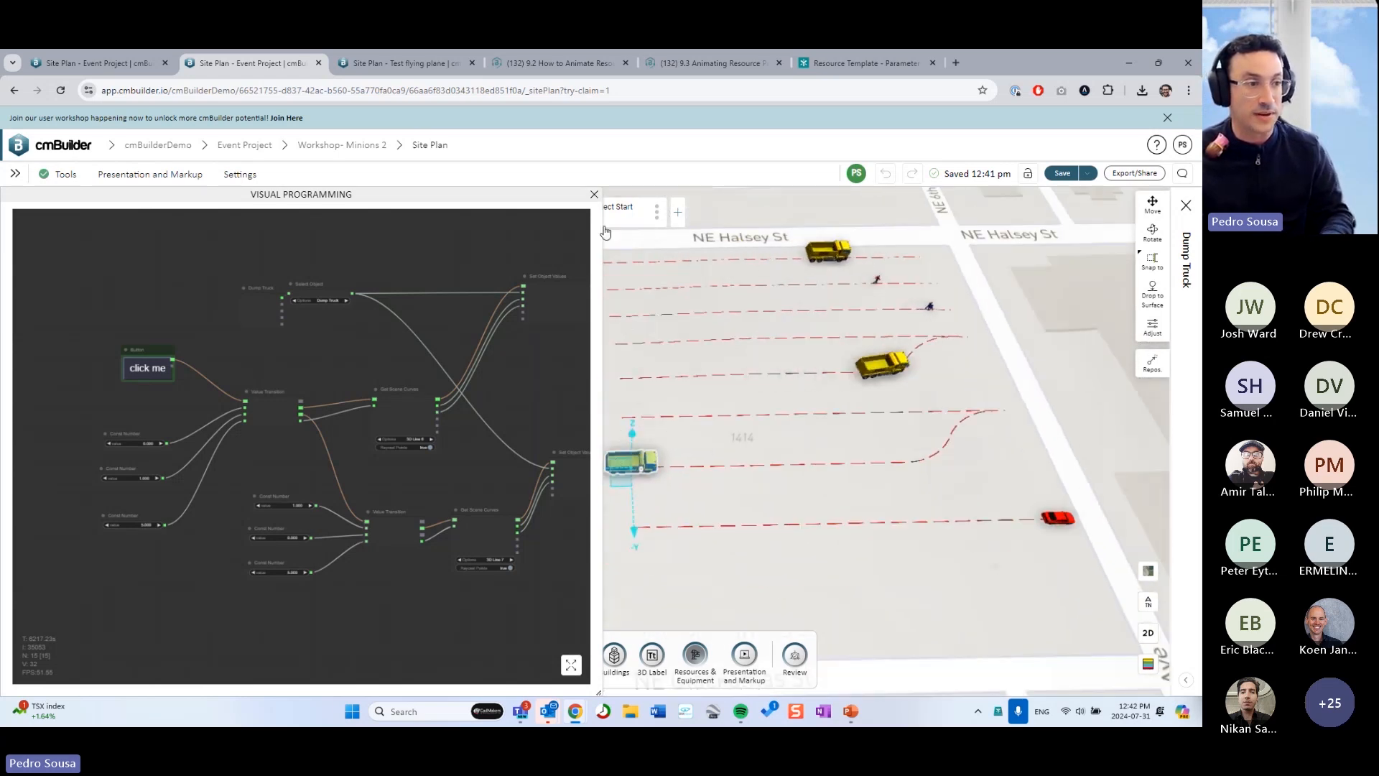
- Open the red car's custom graph for editing and move its BMW | M3 - E30 Vehicle node away from the Select Object node
left_click(593, 197)
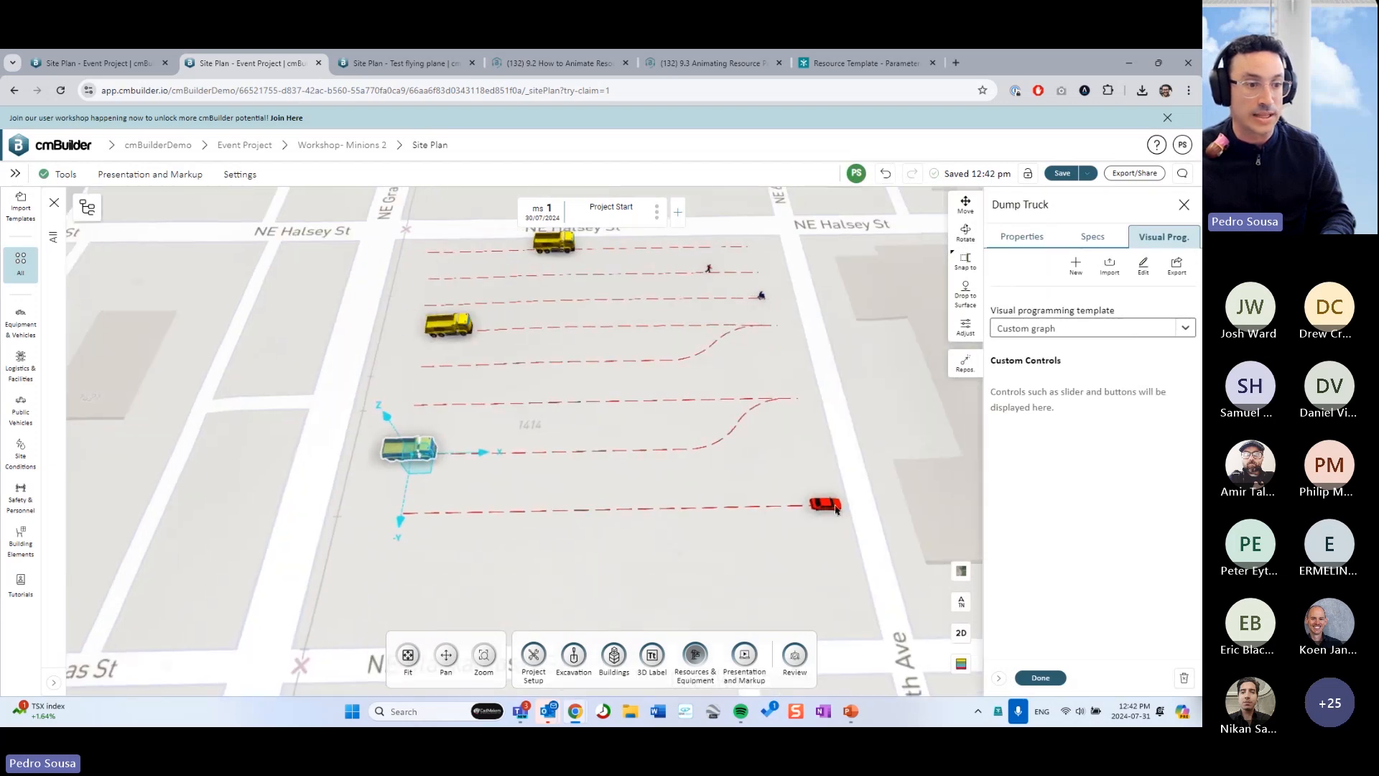
left_click(836, 507)
left_click(1157, 237)
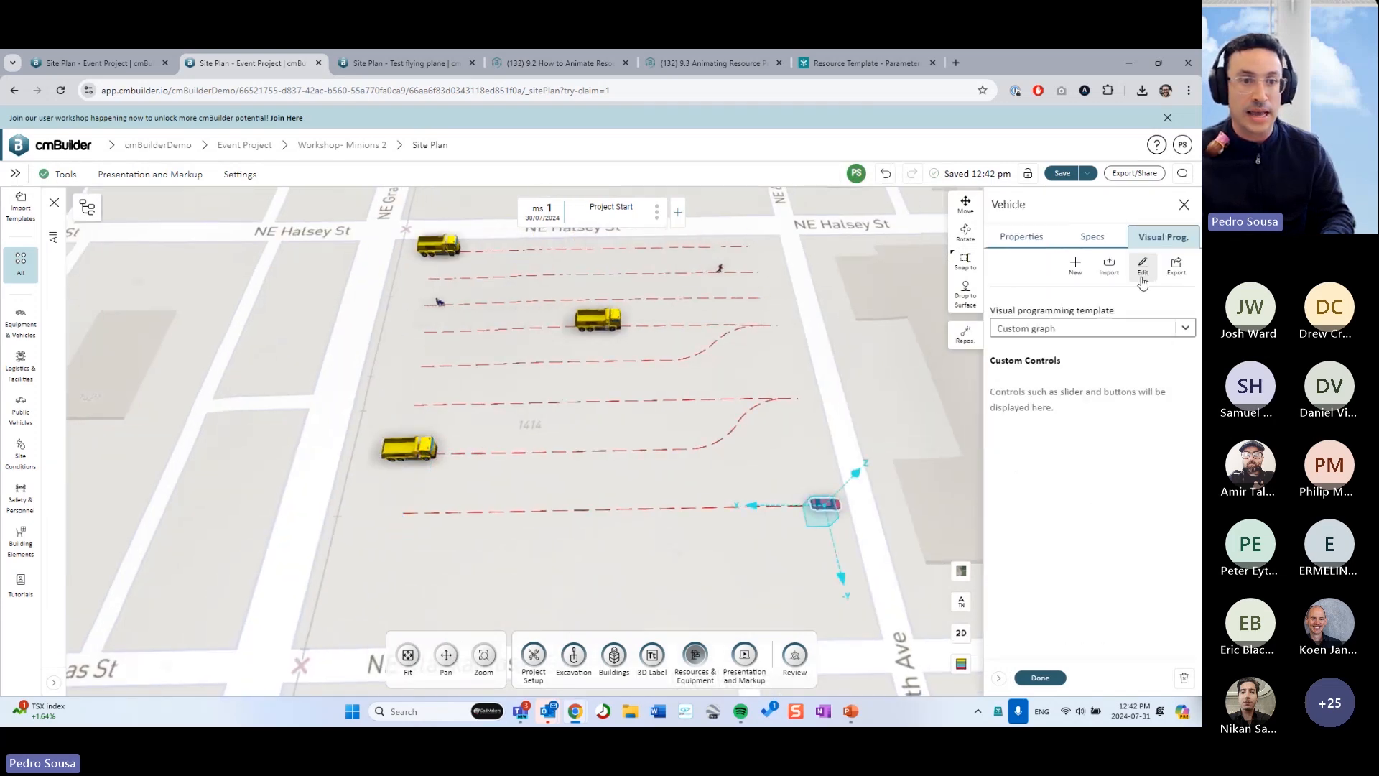
left_click(1145, 268)
left_click_drag(497, 301, 396, 262)
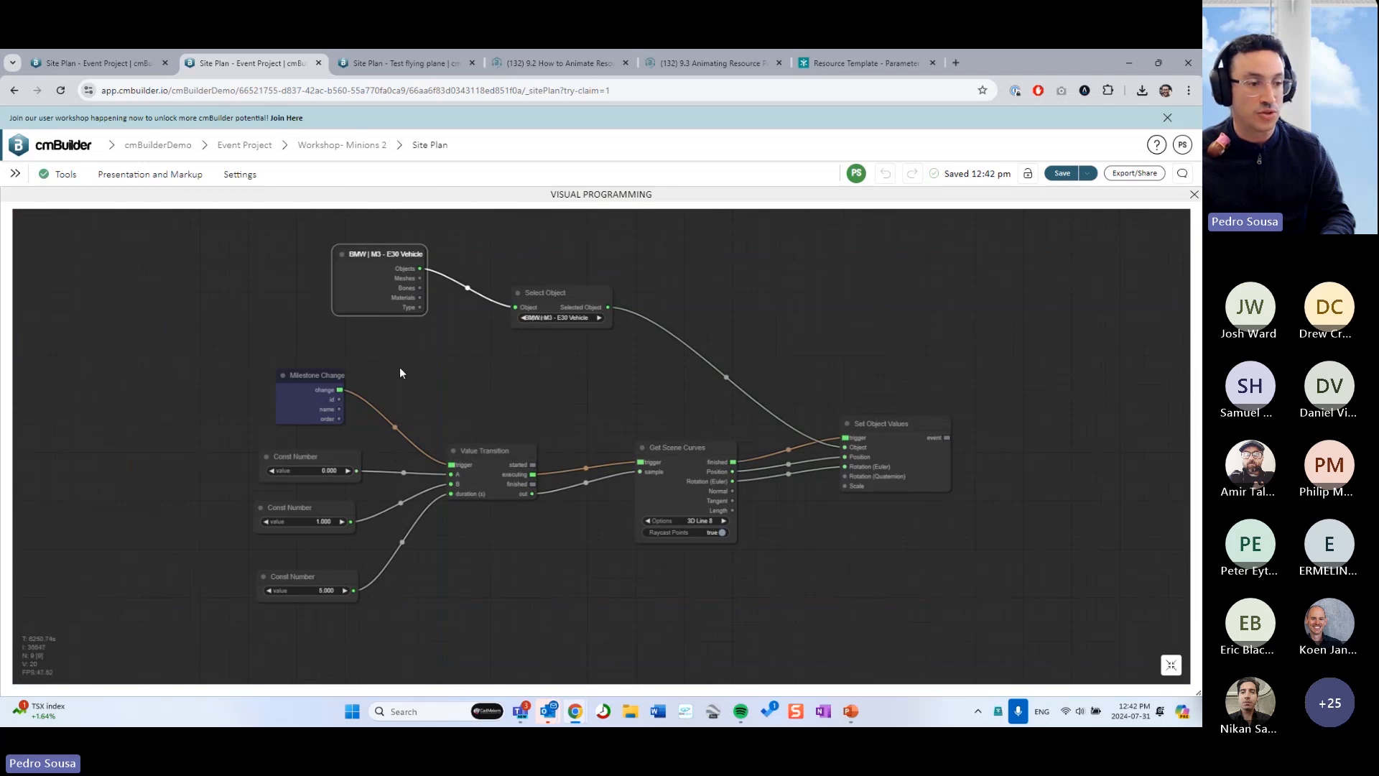
- Show the red car's graph beside the site plan, advance to the next milestone and watch the car's animation run
left_click(1172, 665)
left_click_drag(442, 402, 213, 332)
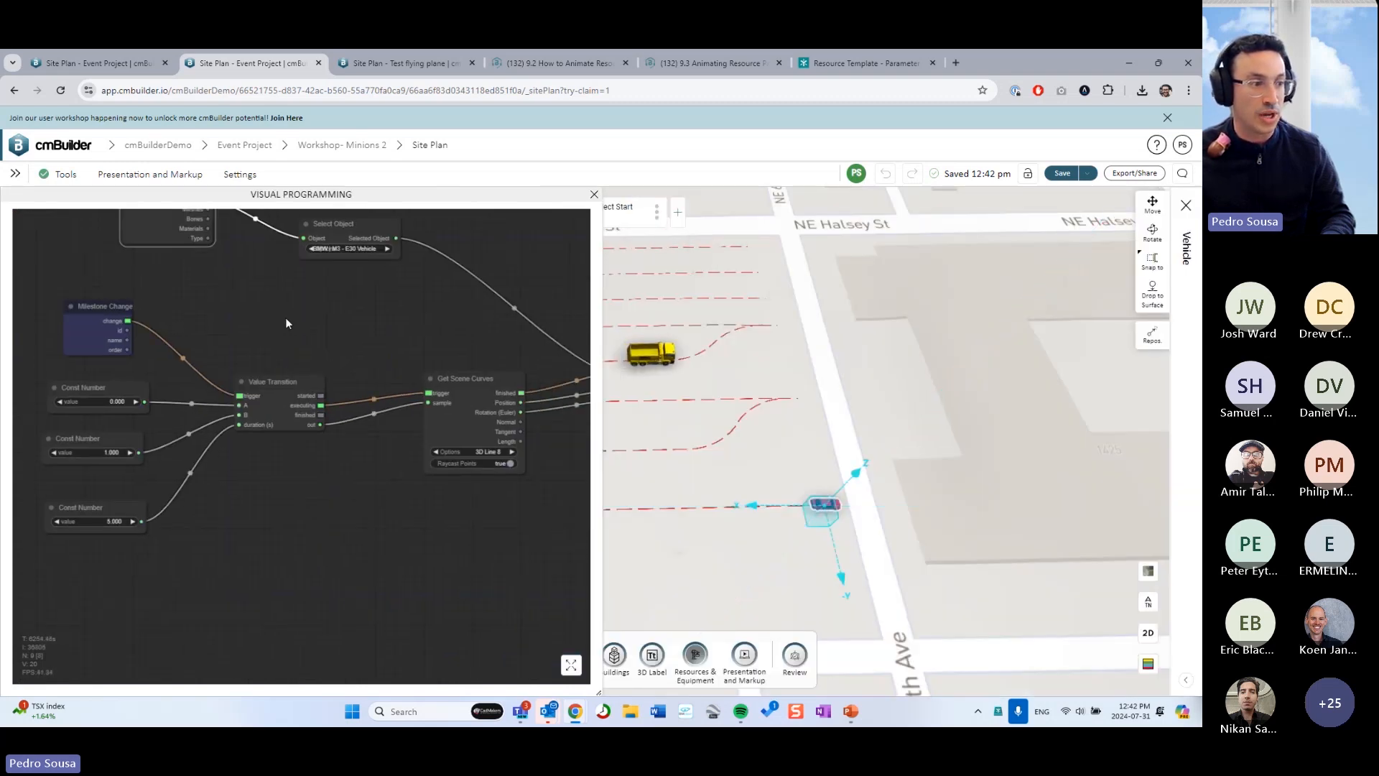
scroll(324, 326, "down", 2)
left_click_drag(323, 326, 232, 329)
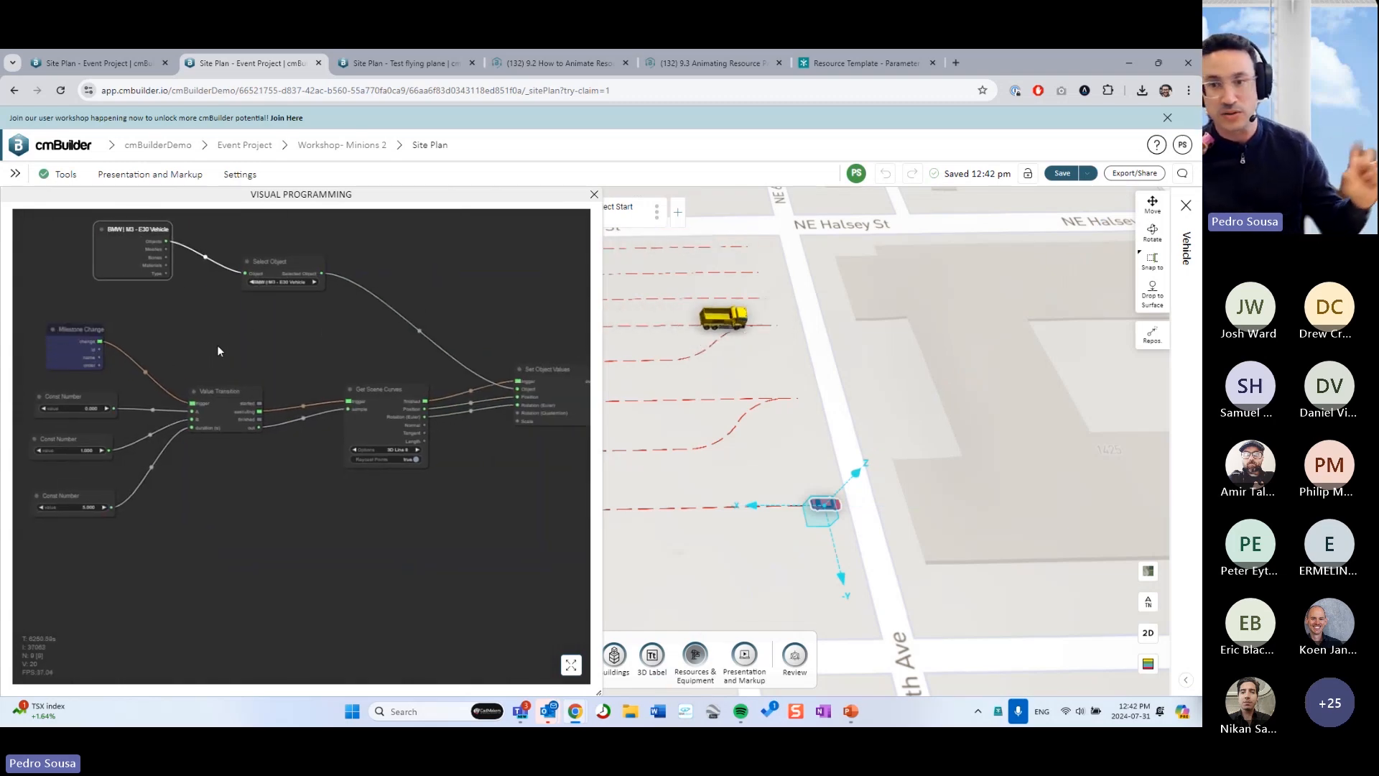
left_click_drag(723, 385, 763, 390)
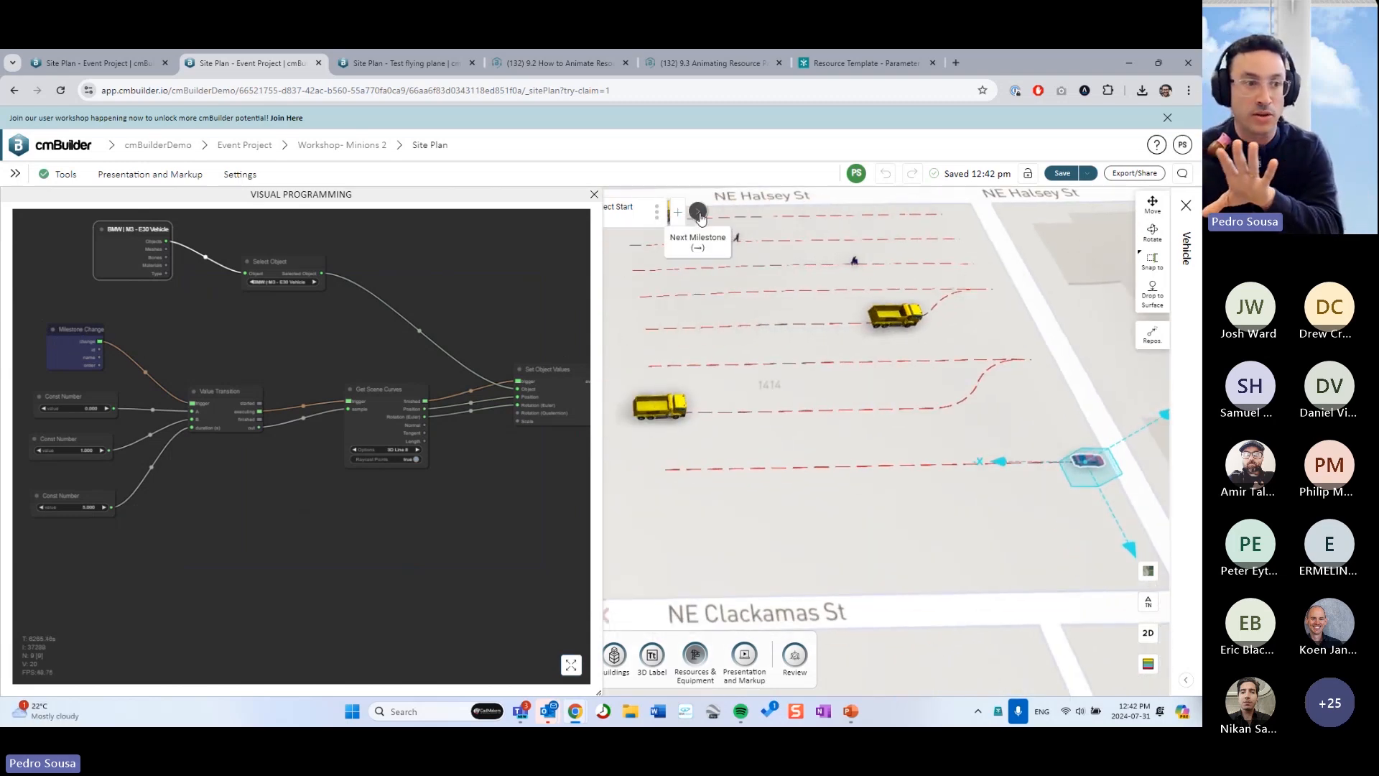
left_click(698, 212)
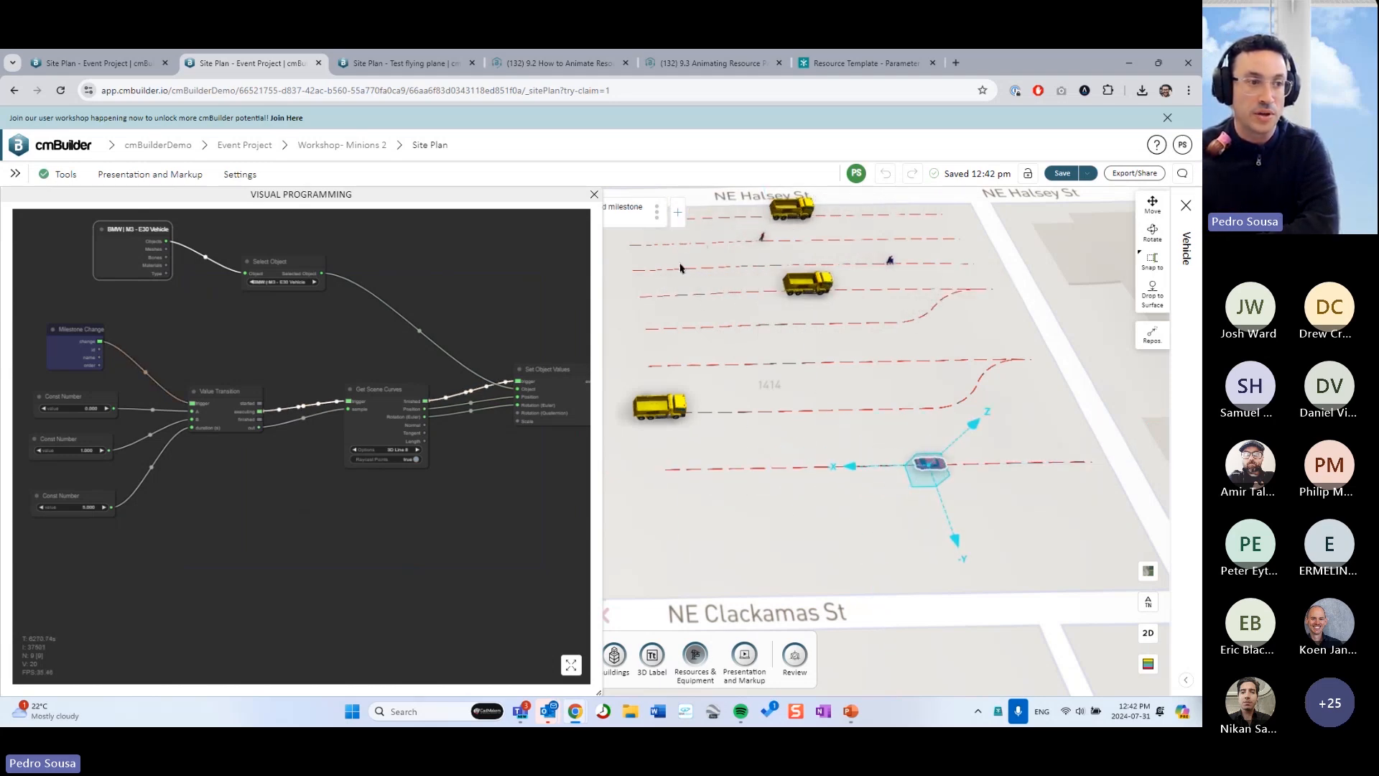
left_click_drag(702, 352, 753, 352)
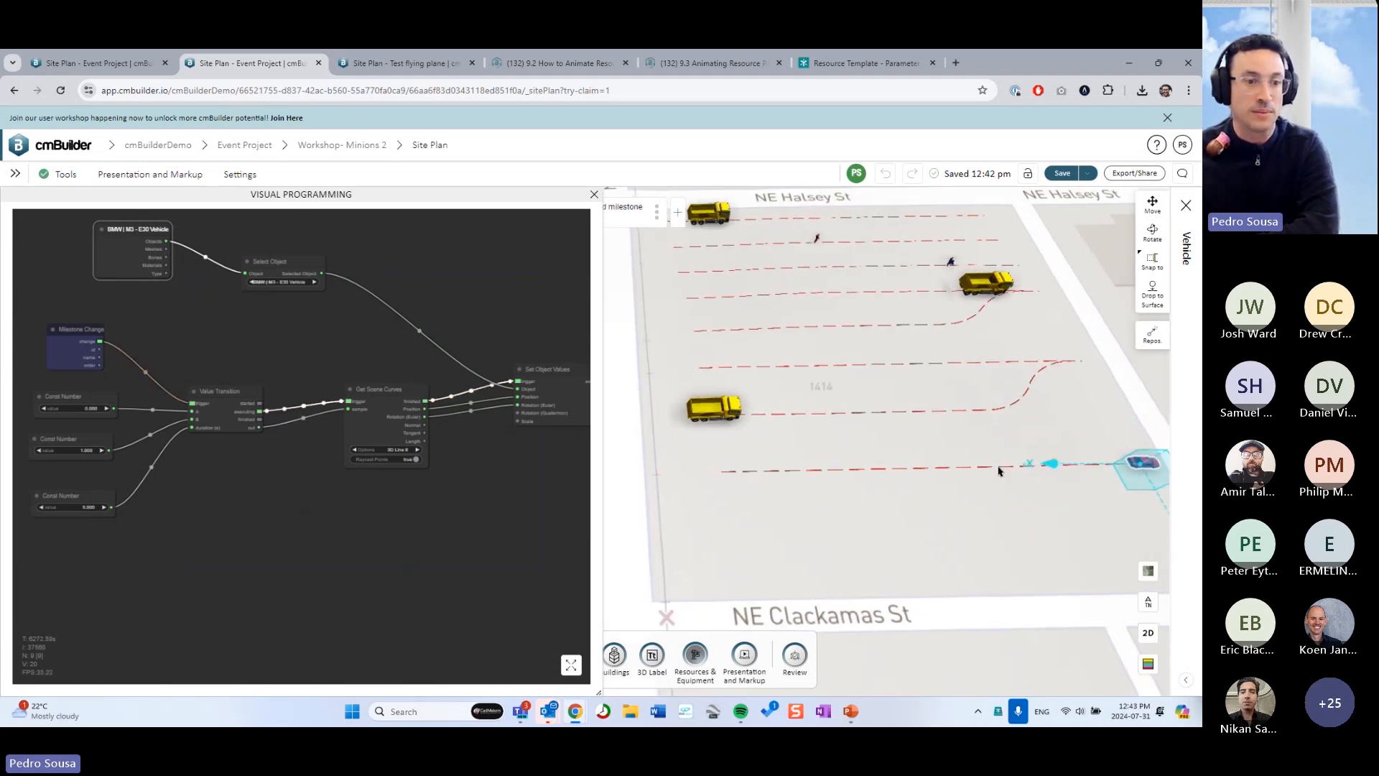
left_click_drag(705, 456, 767, 488)
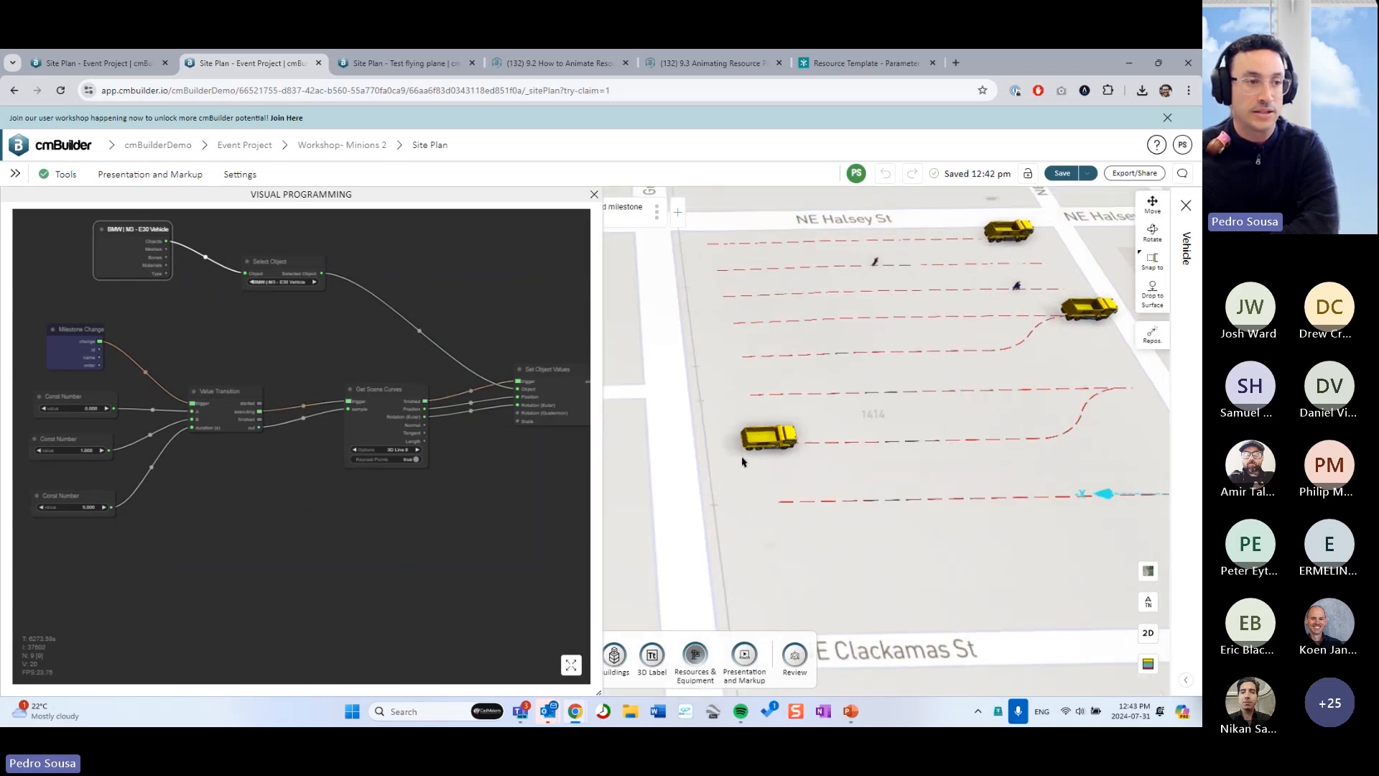
- Close the red car's graph and open the lower dump truck's custom graph for editing
left_click(594, 196)
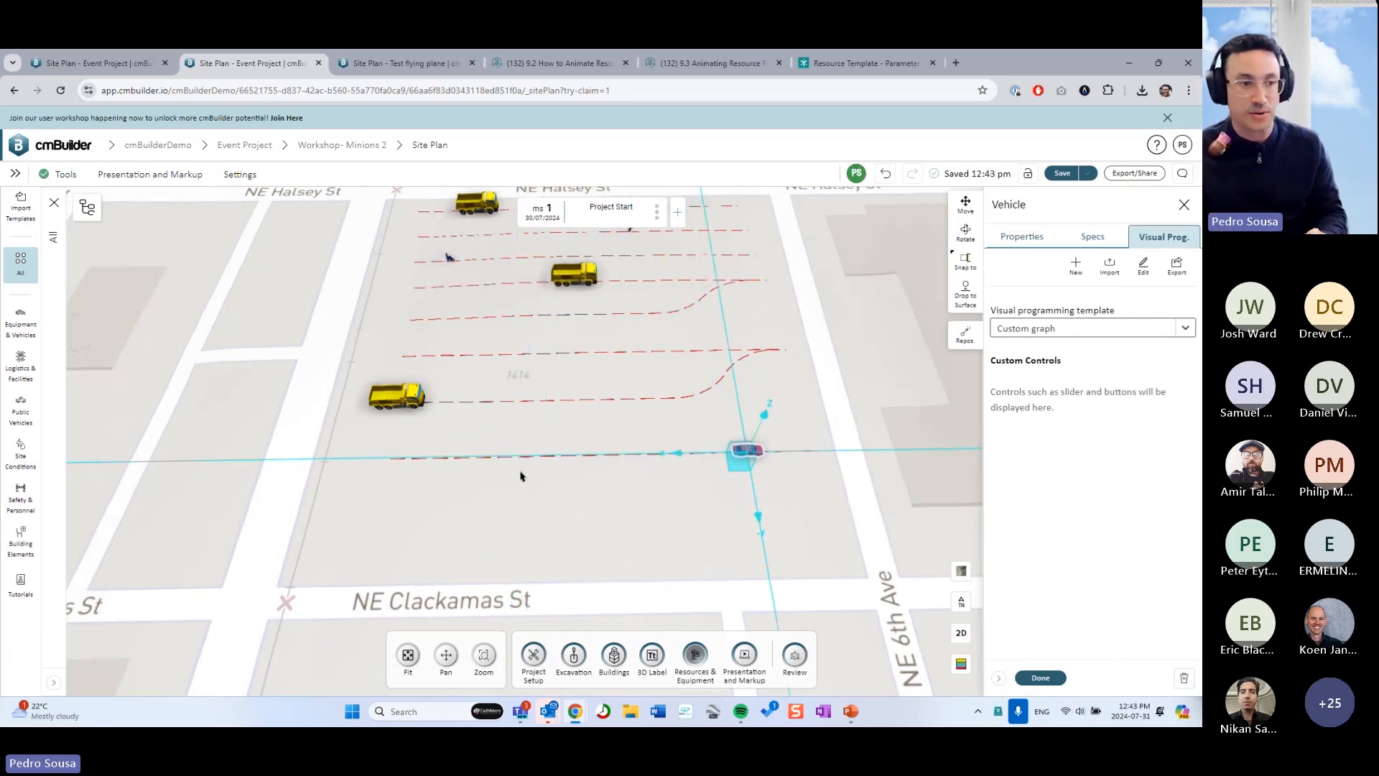
left_click(530, 437)
left_click(405, 401)
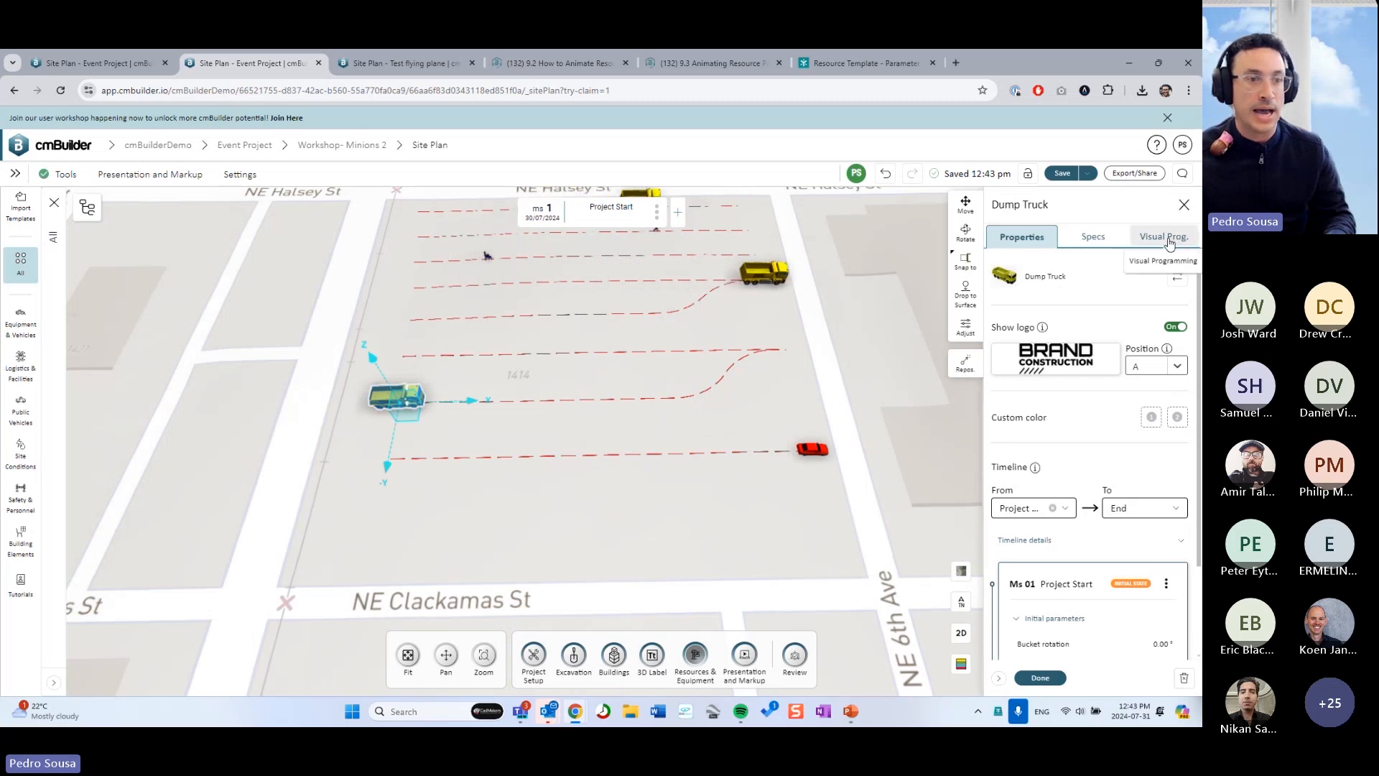
left_click(1170, 243)
left_click(1142, 270)
- Replace the click me Button node with a Milestone Change node whose change output feeds the first Value Transition's trigger
left_click_drag(338, 354, 686, 331)
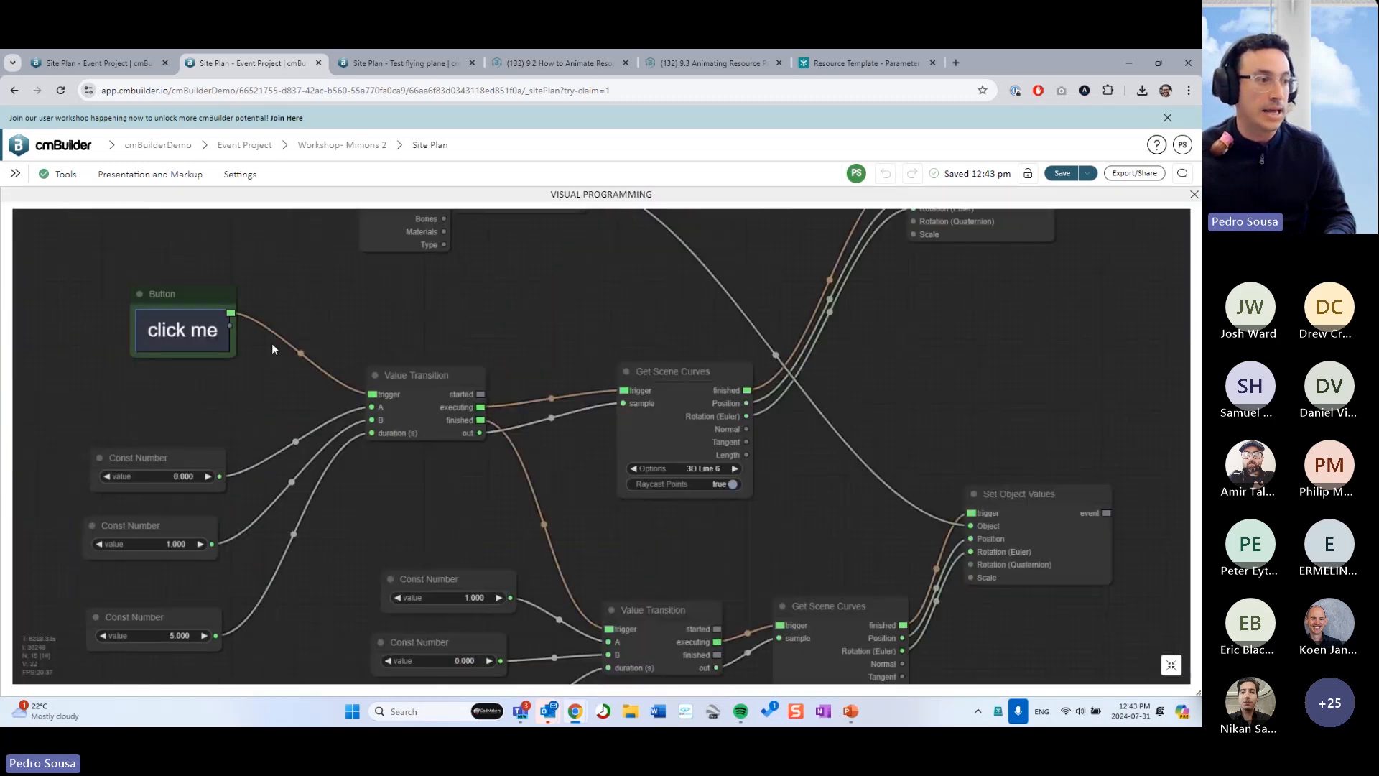
left_click(276, 317)
right_click(276, 318)
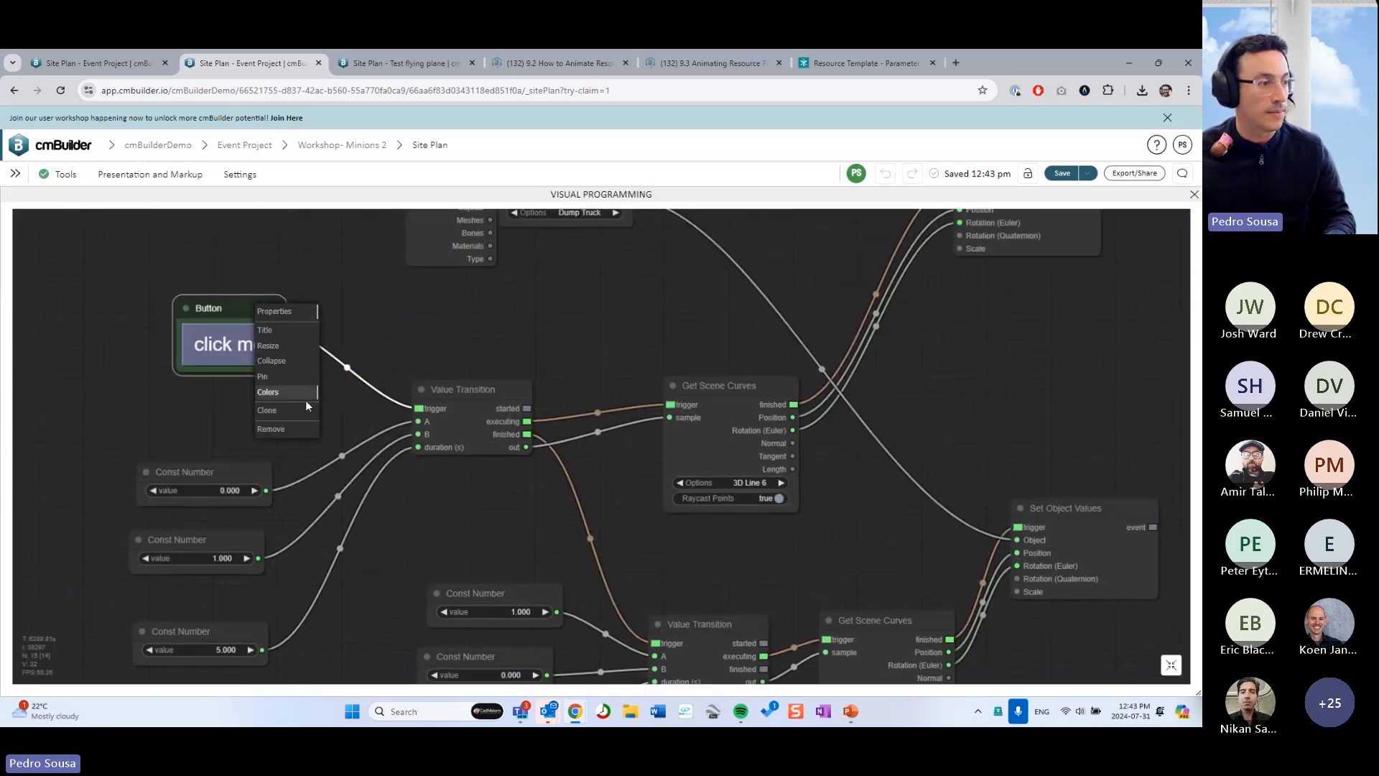
left_click(300, 430)
double_click(290, 286)
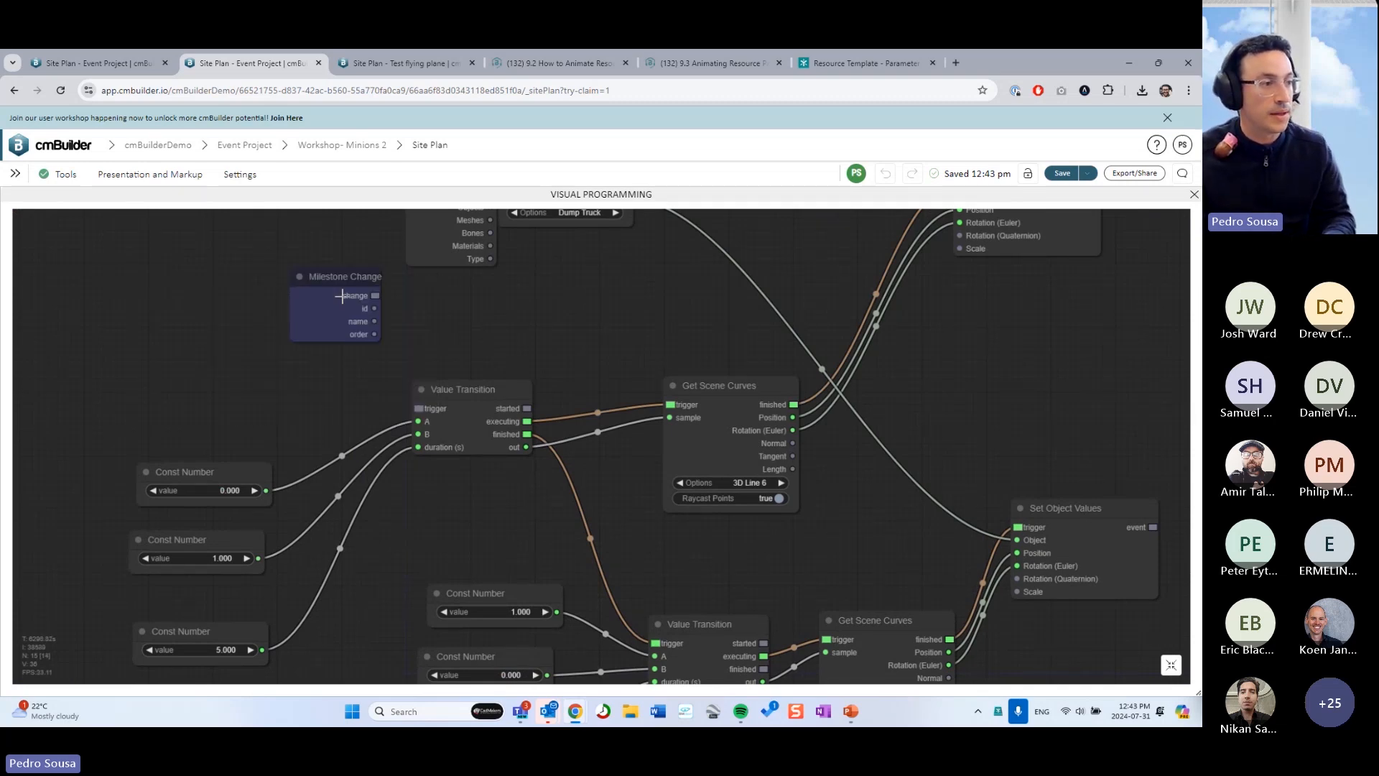
left_click_drag(342, 296, 267, 305)
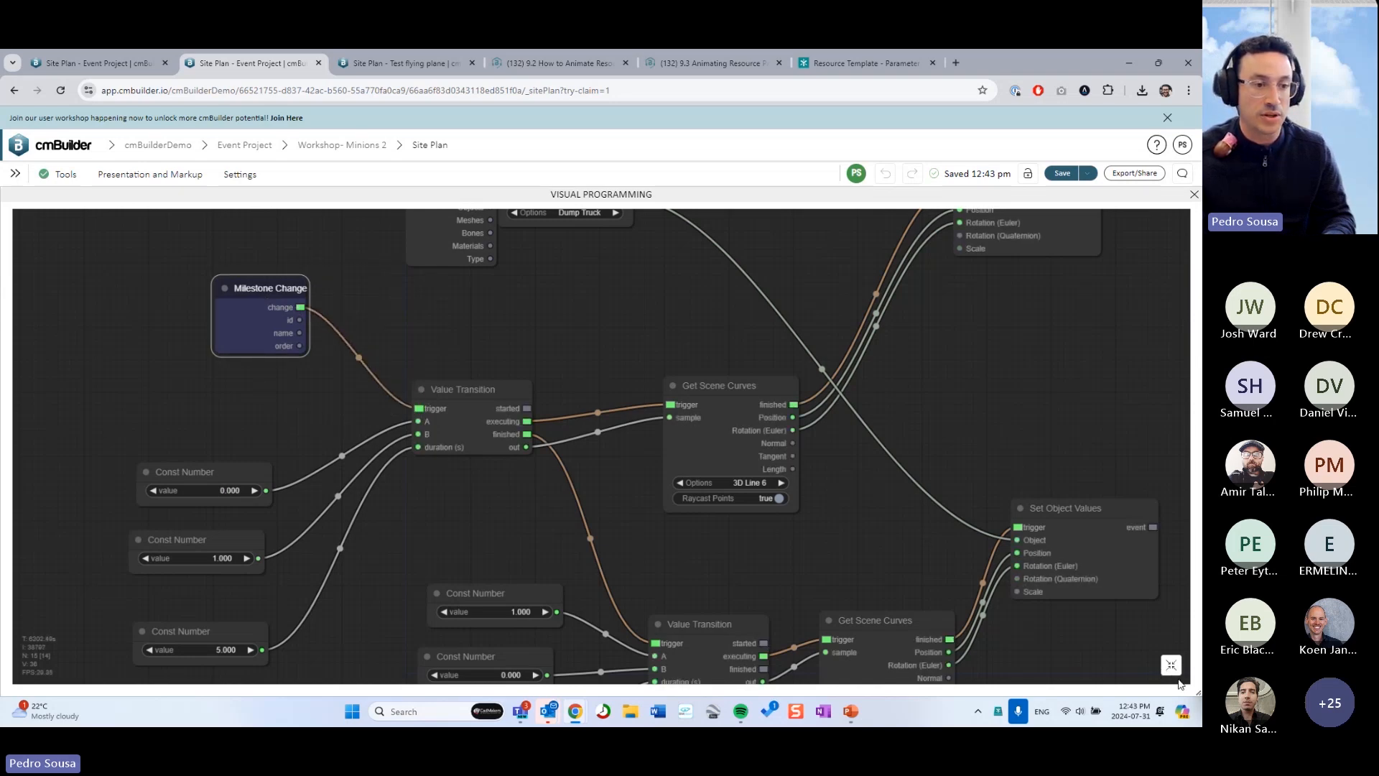
- Close the graph editor, finish editing the dump truck and close the resource library
left_click(1172, 666)
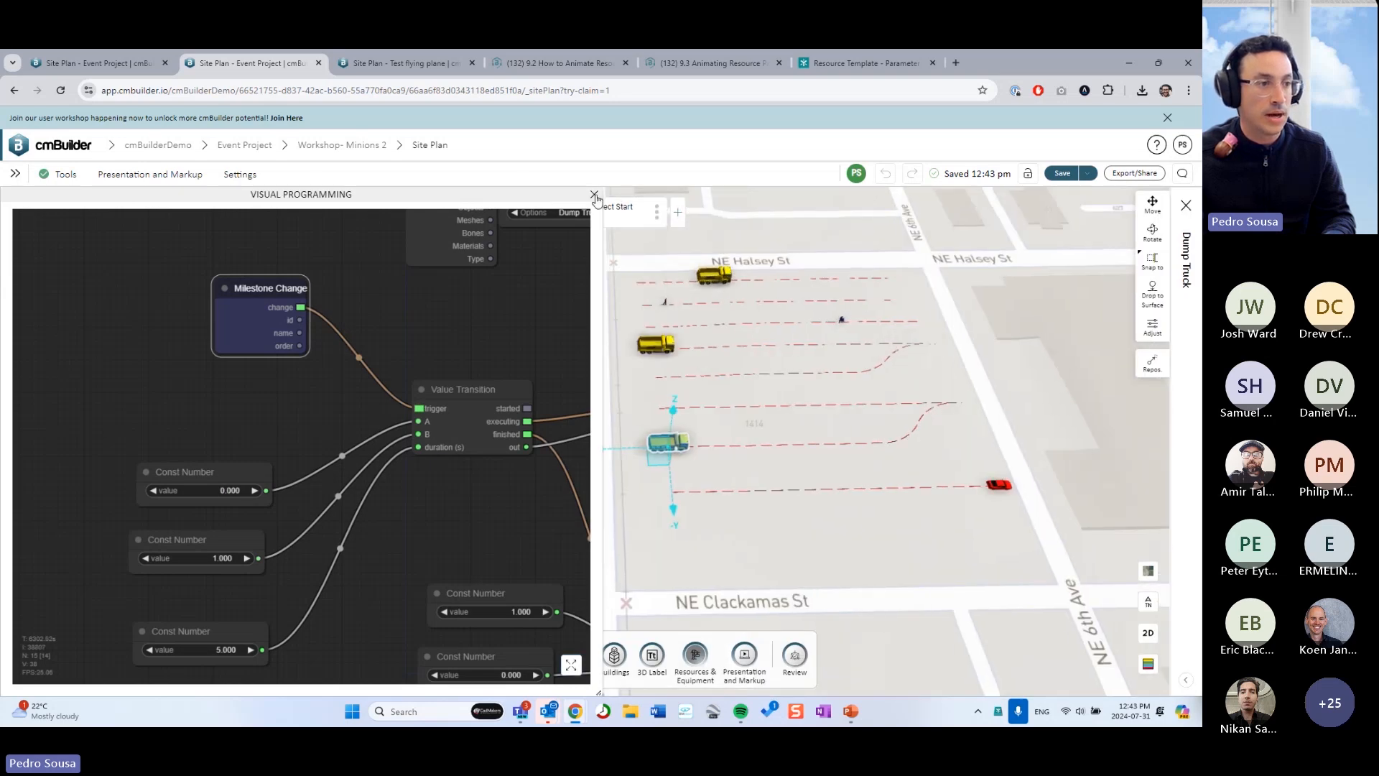
left_click(594, 195)
middle_click_drag(783, 473, 574, 460)
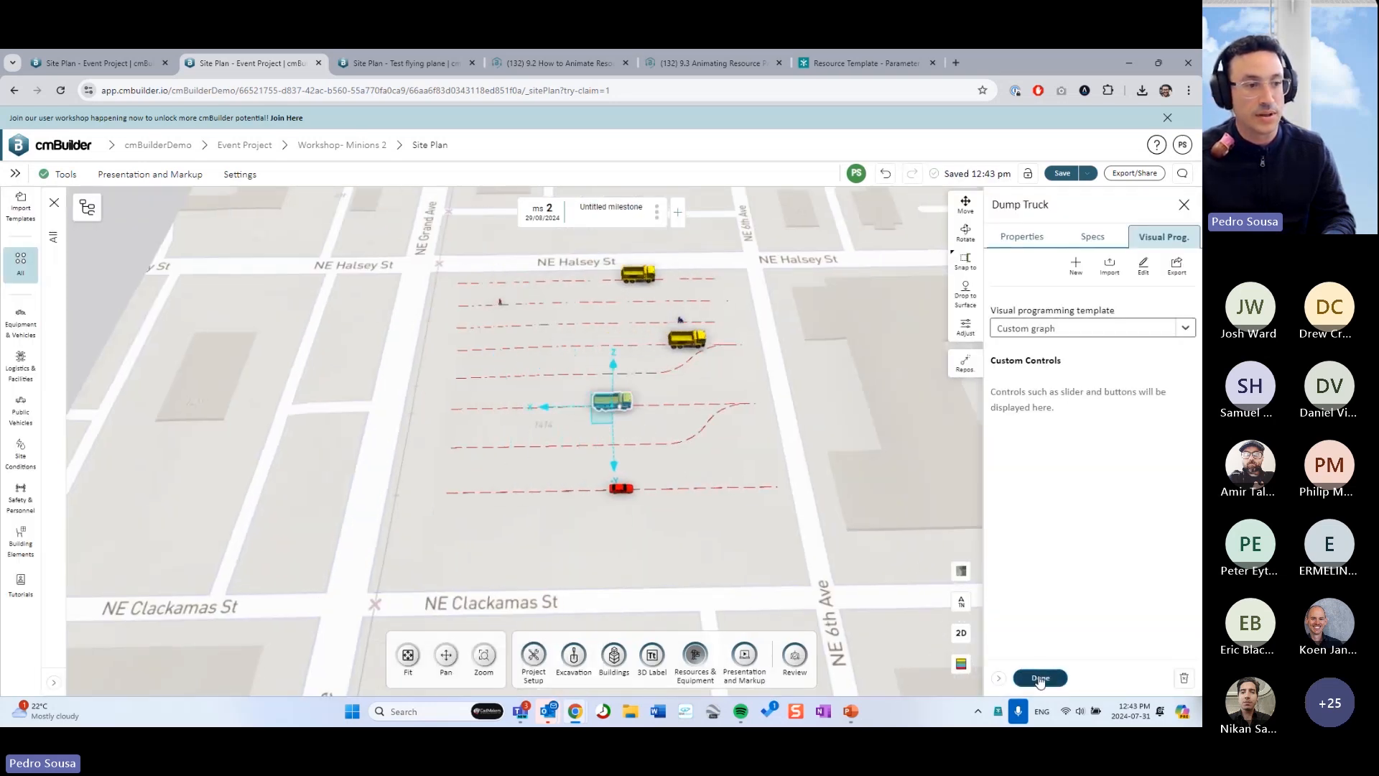
left_click(1039, 678)
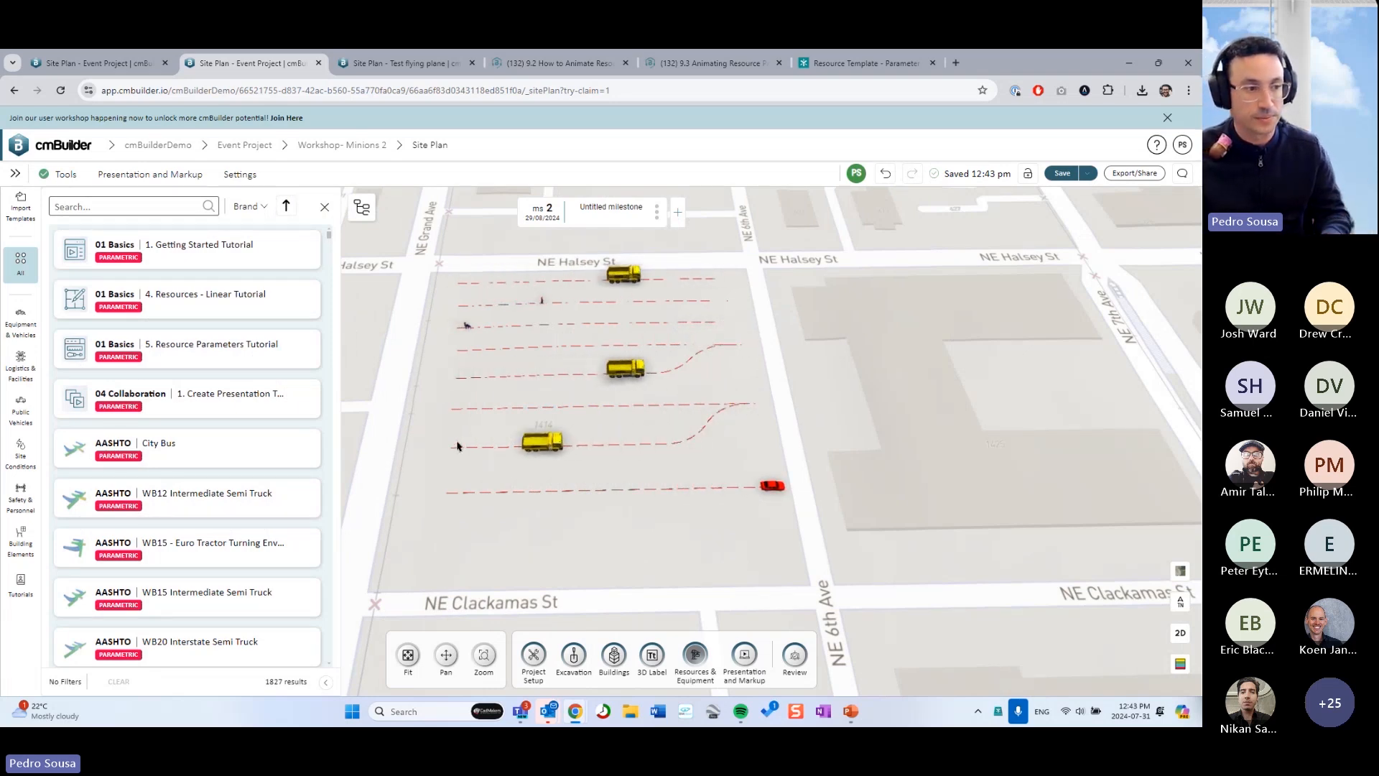
right_click_drag(592, 486, 602, 485)
left_click(327, 209)
right_click_drag(782, 376, 793, 483)
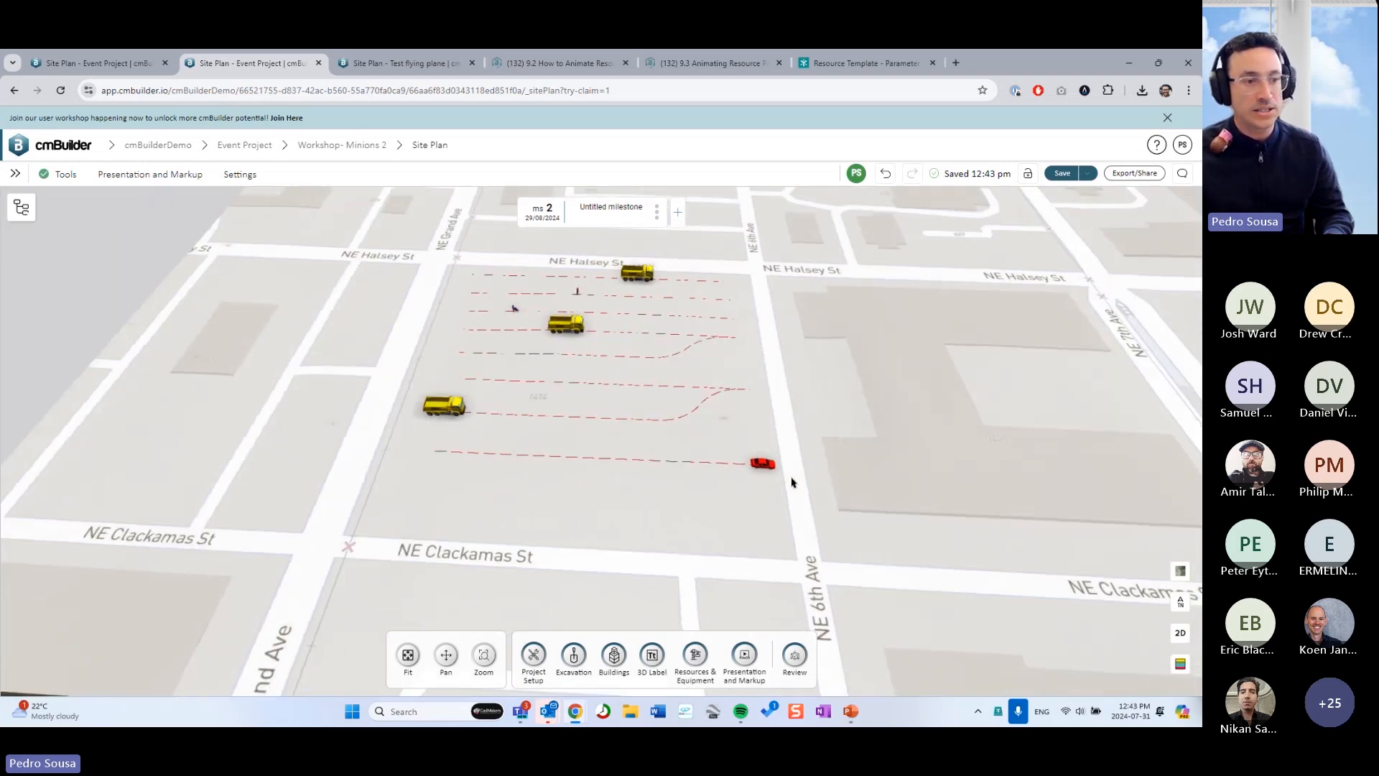
scroll(790, 448, "up", 5)
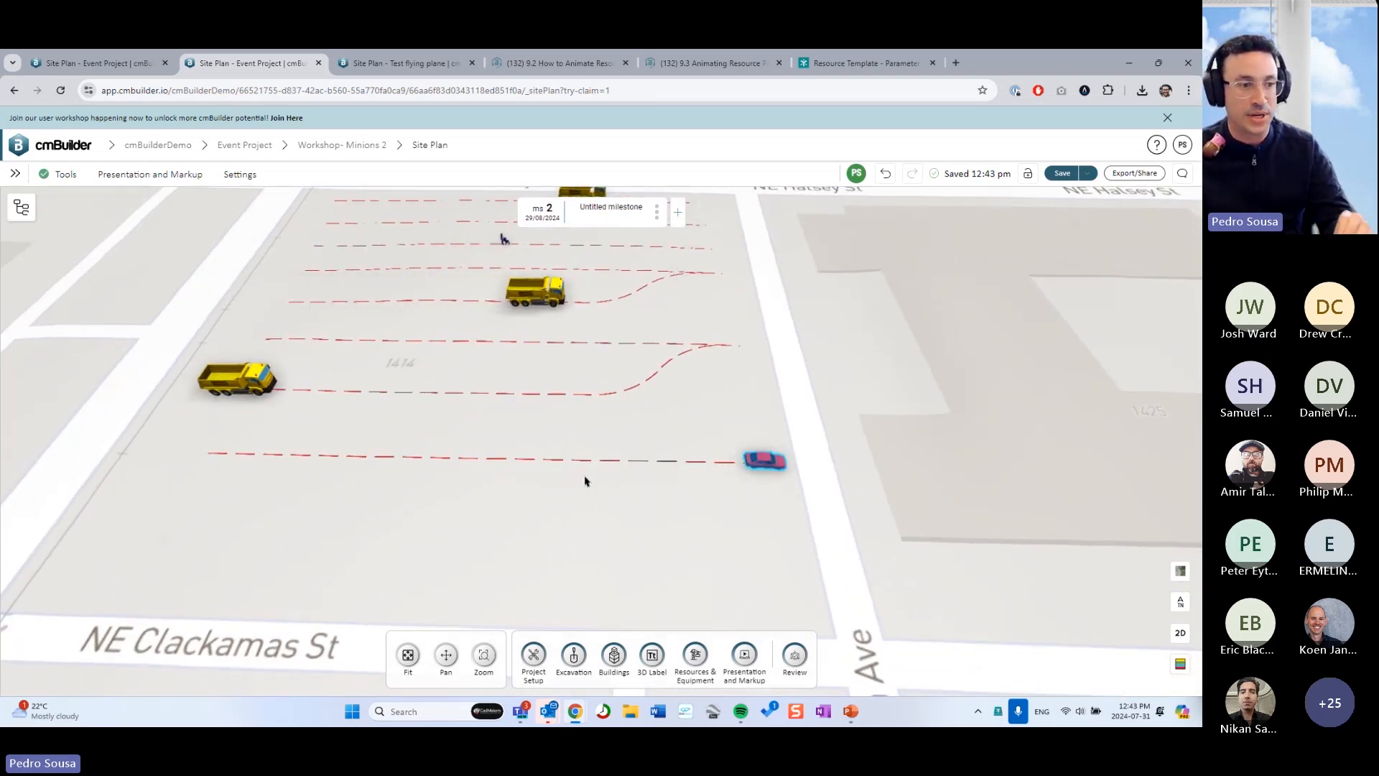
left_click_drag(611, 517, 669, 506)
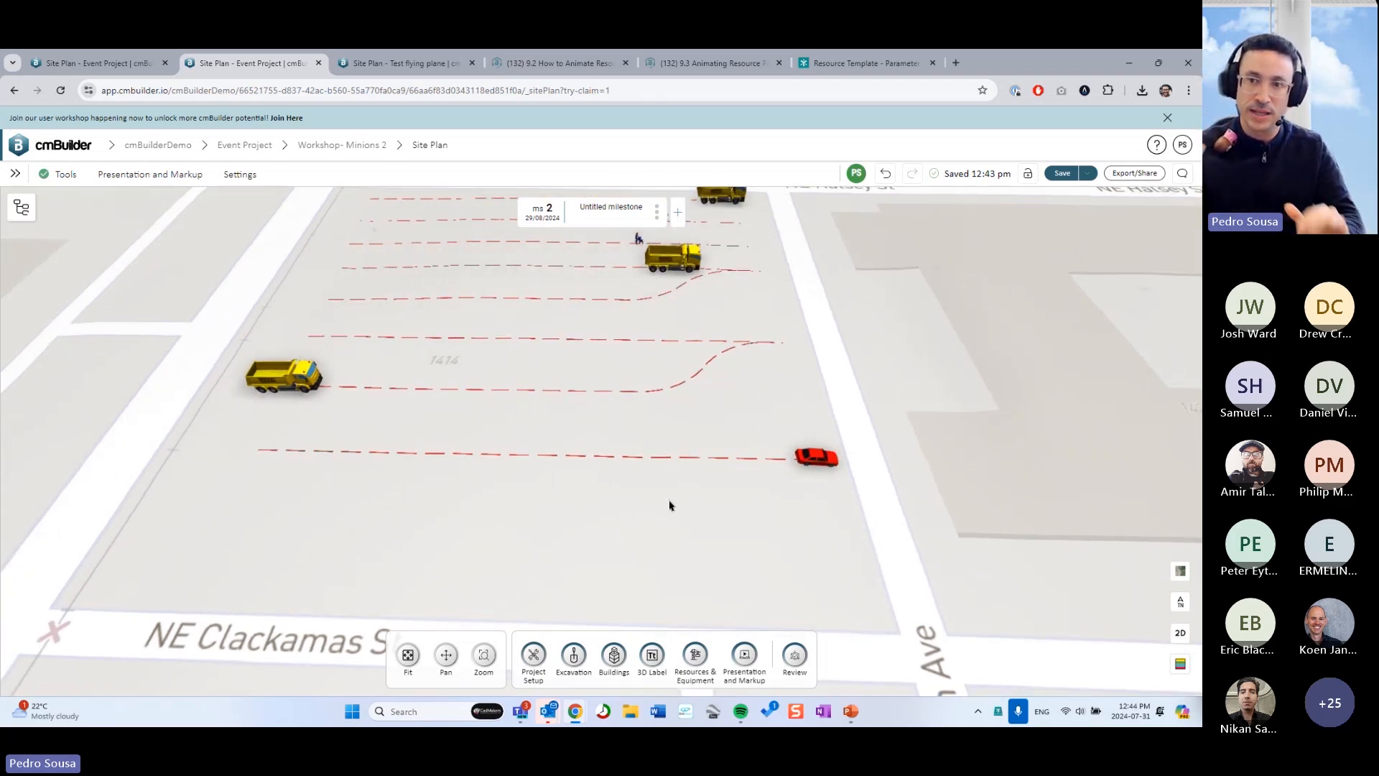
scroll(671, 502, "down", 5)
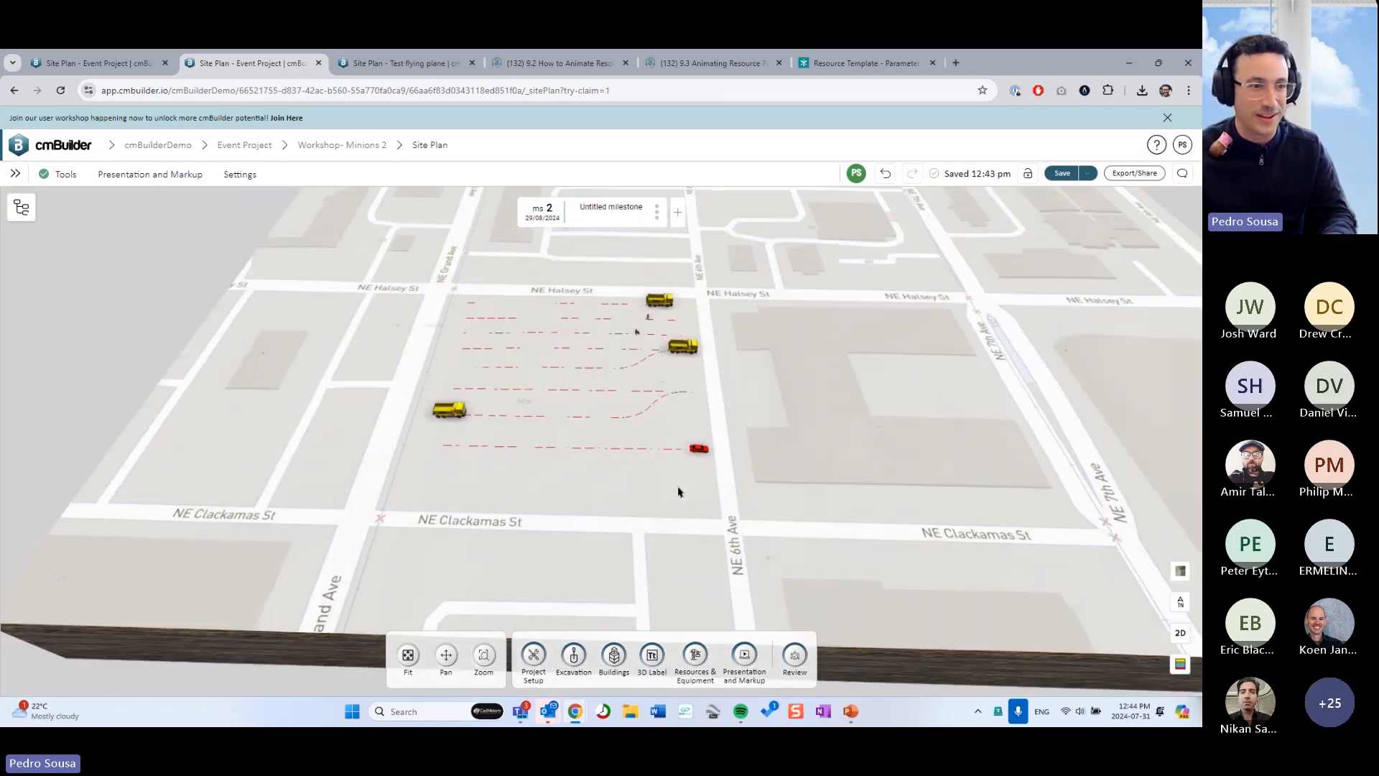
left_click_drag(680, 489, 653, 496)
scroll(730, 489, "up", 3)
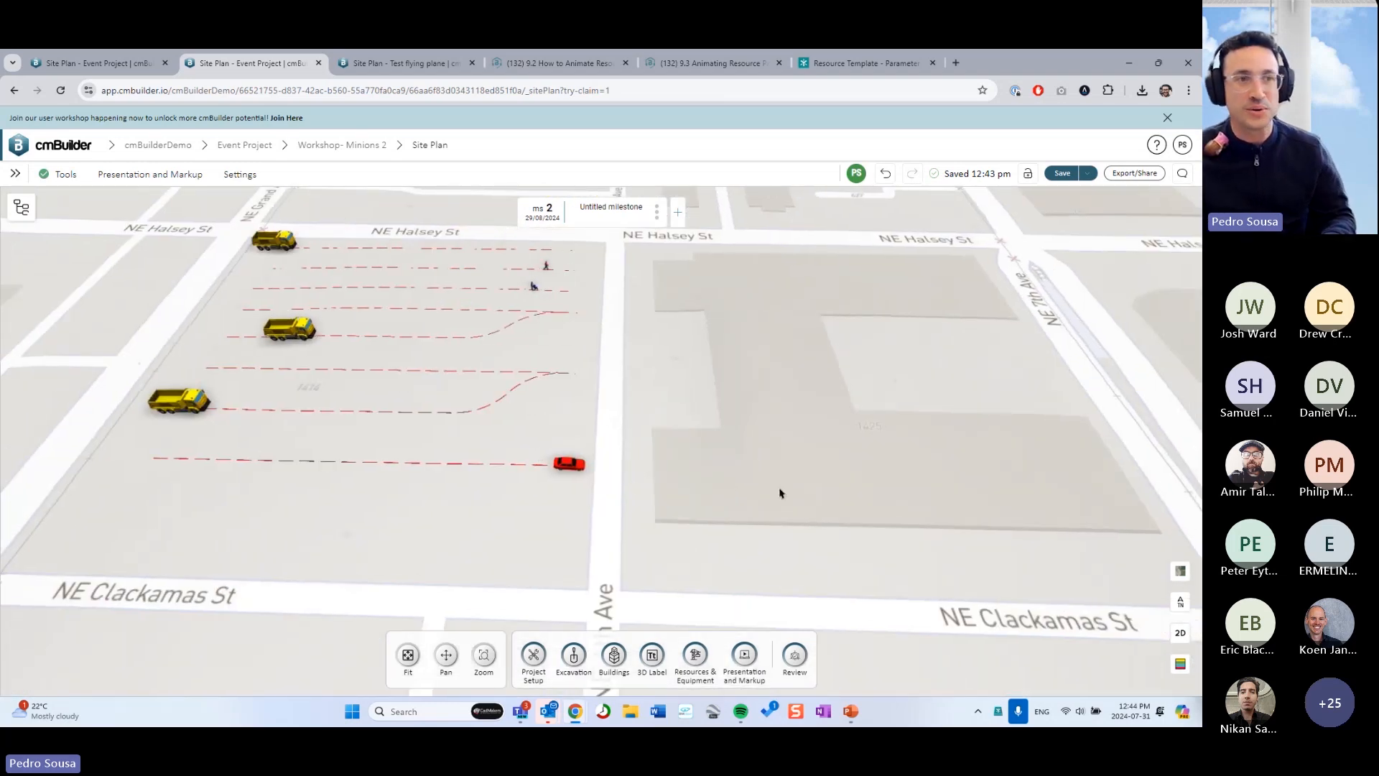
right_click_drag(826, 452, 823, 465)
left_click_drag(771, 545, 833, 460)
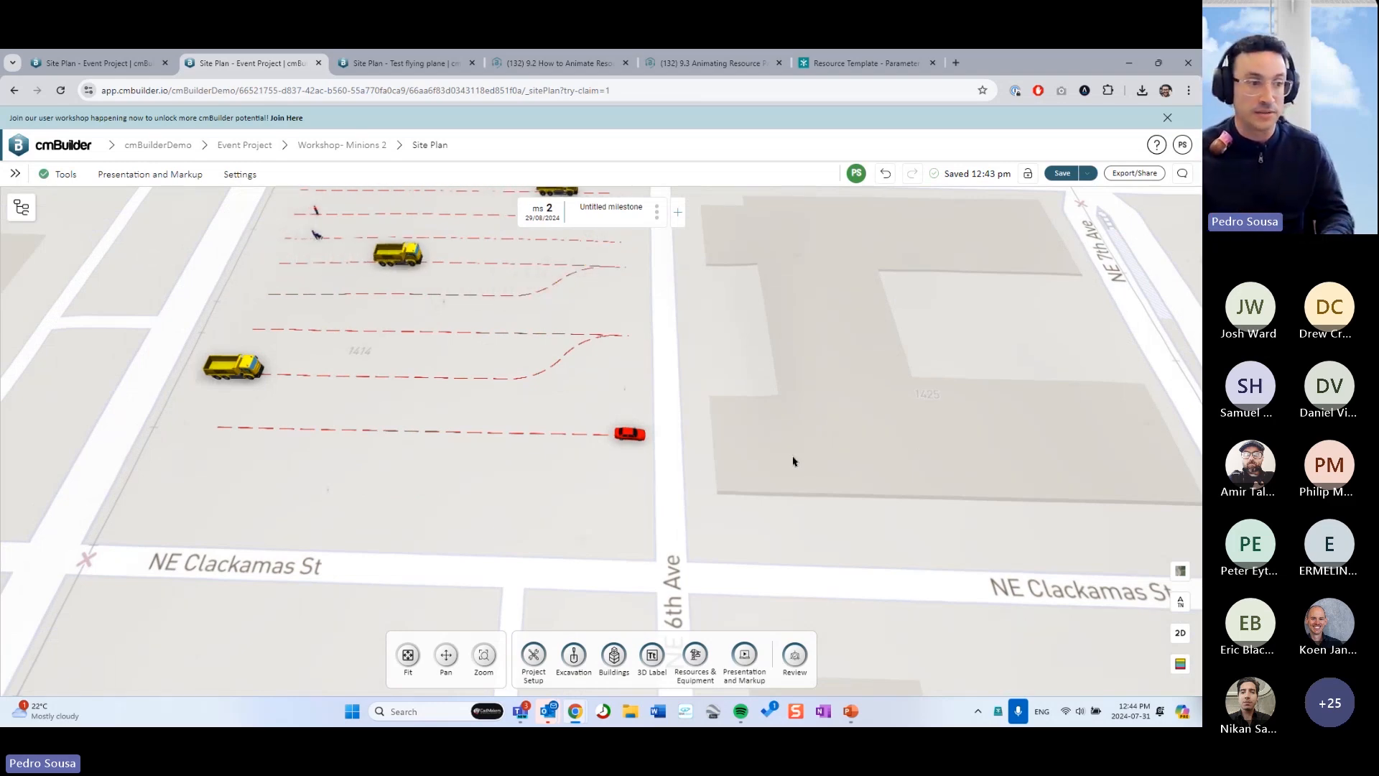
scroll(582, 470, "up", 4)
left_click_drag(581, 471, 674, 403)
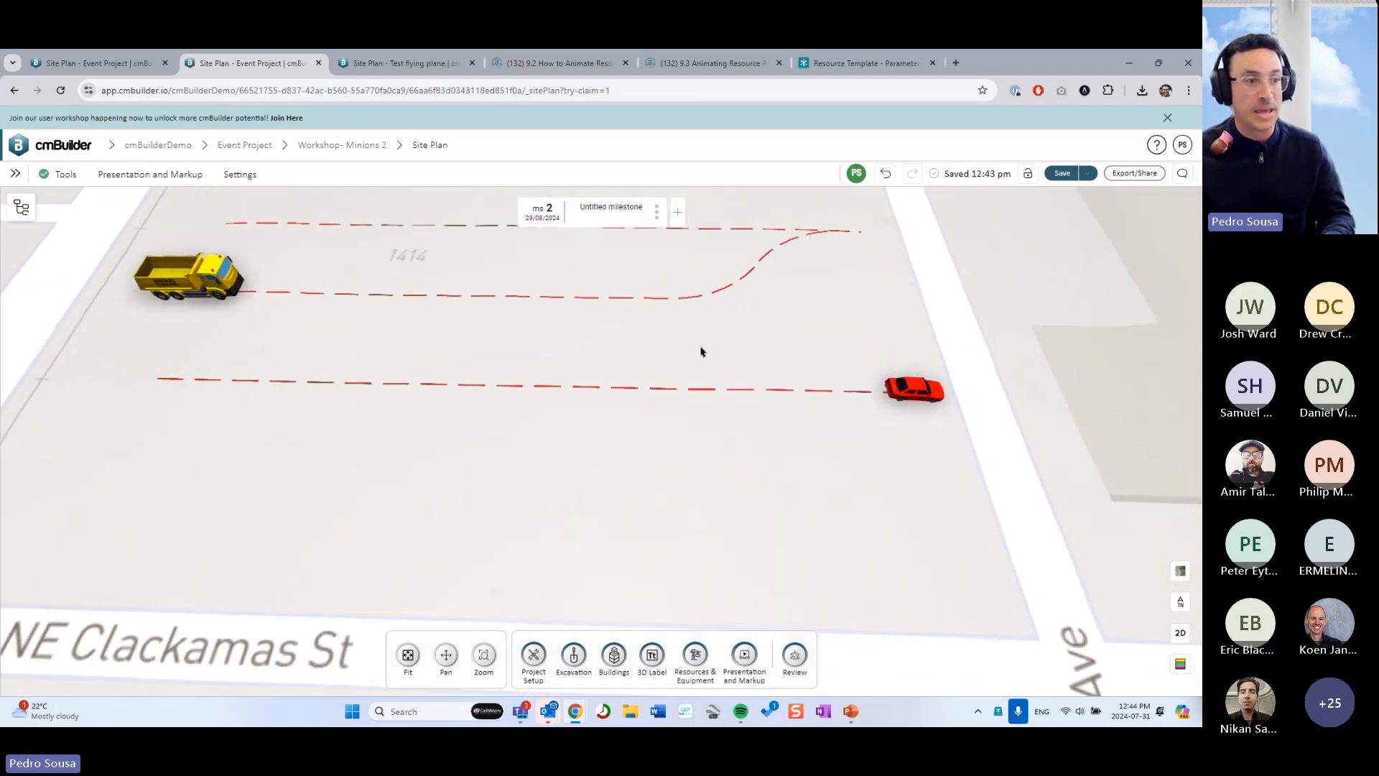
- Rename milestone 2 as "car Moves"
left_click(505, 213)
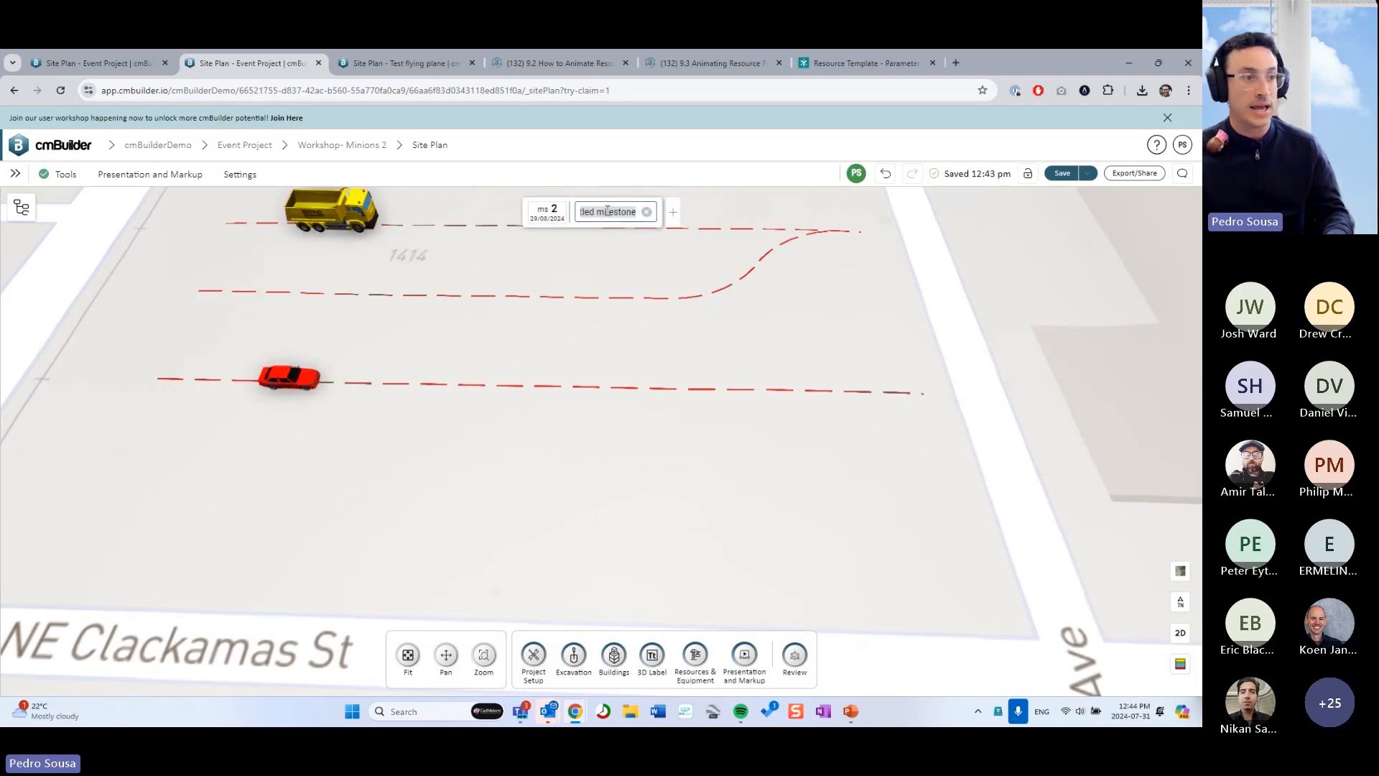
double_click(607, 214)
type("car Moves")
key("Return")
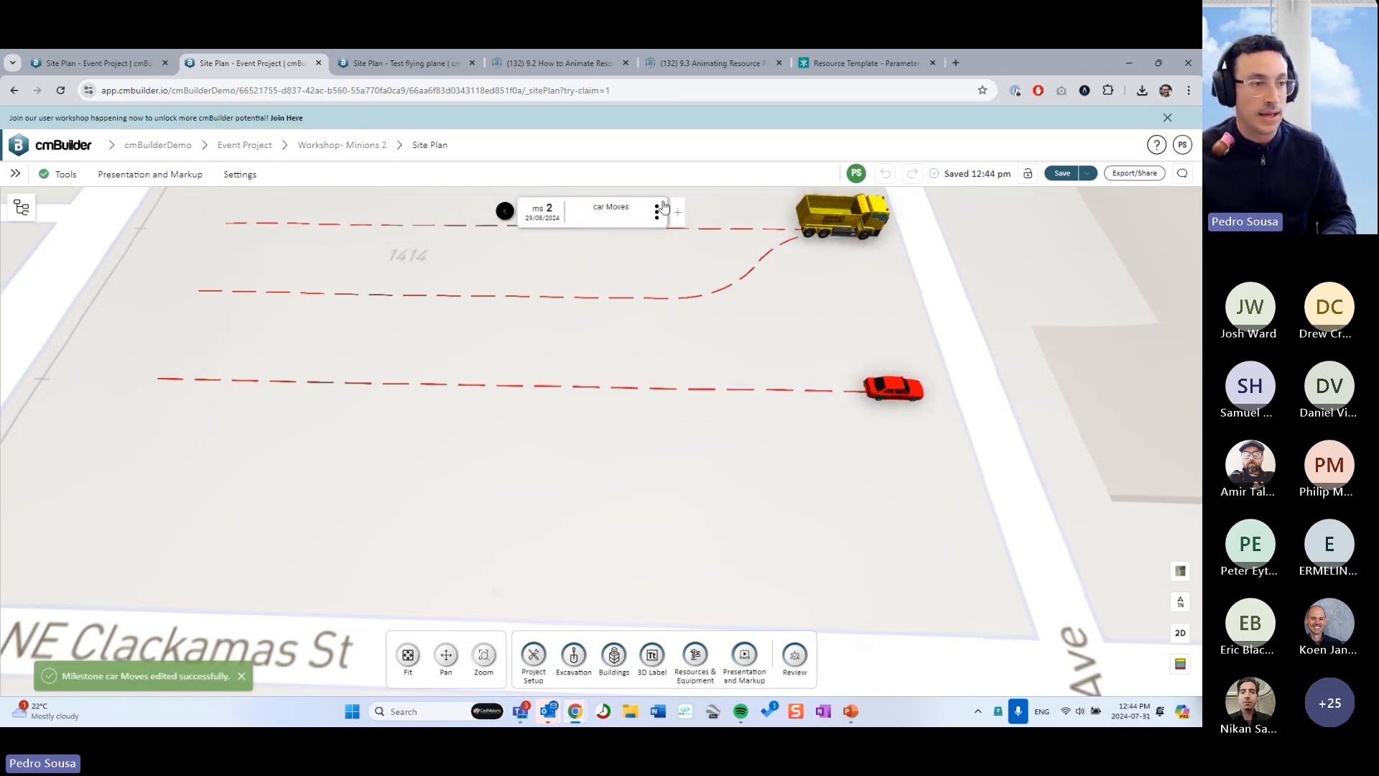
- Add a third milestone after car Moves and name it "Car Stop"
left_click(679, 212)
double_click(605, 213)
type("Car S")
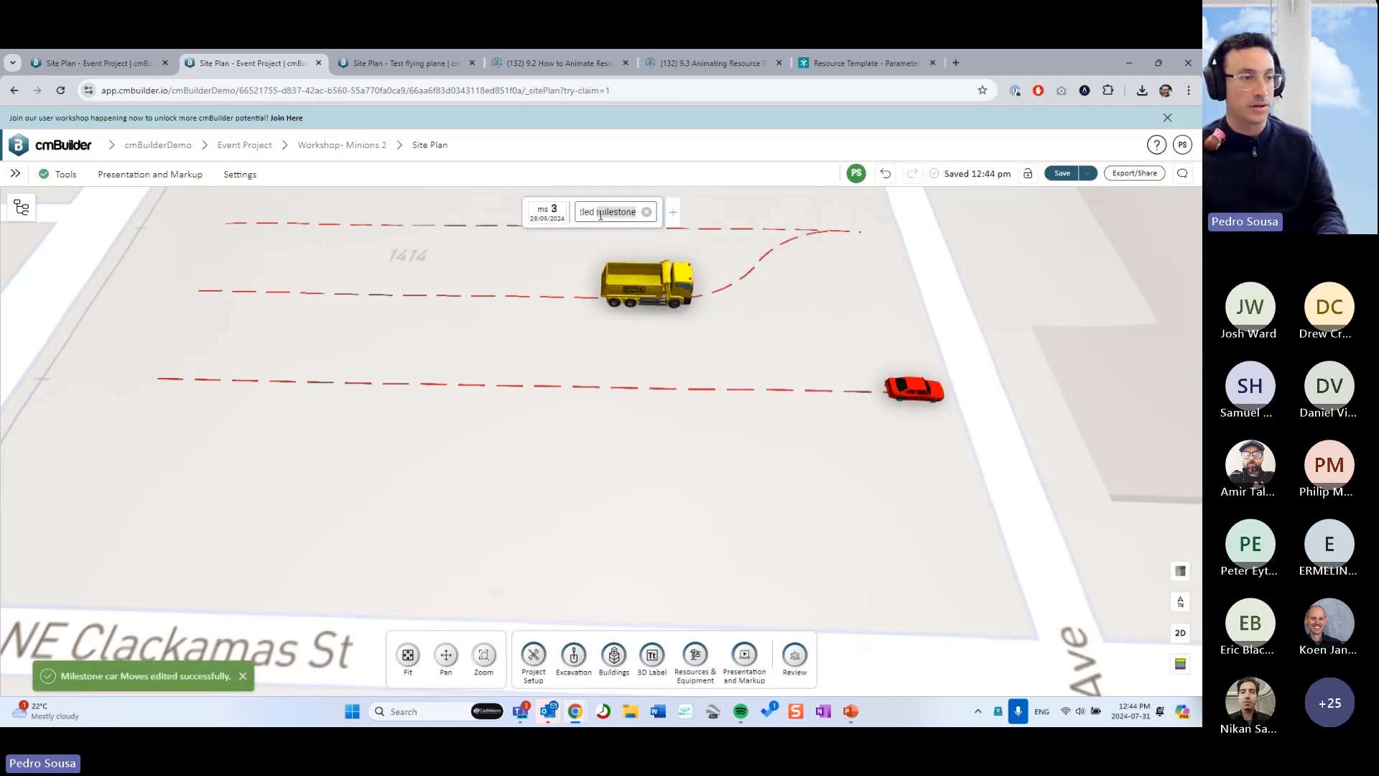
key("Return")
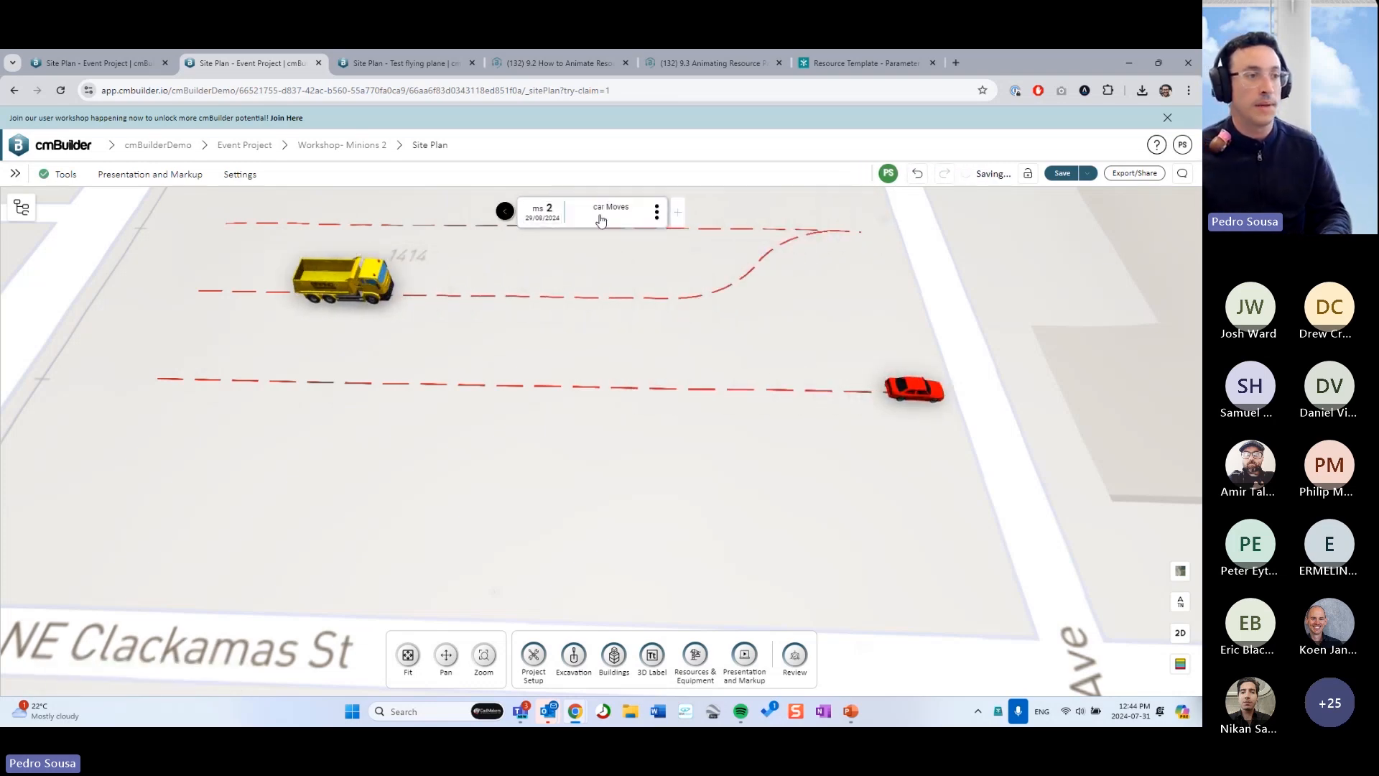
- Move back and forth between the Project Start, car Moves and Car Stop milestones to watch the car and lower dump truck run
left_click(505, 211)
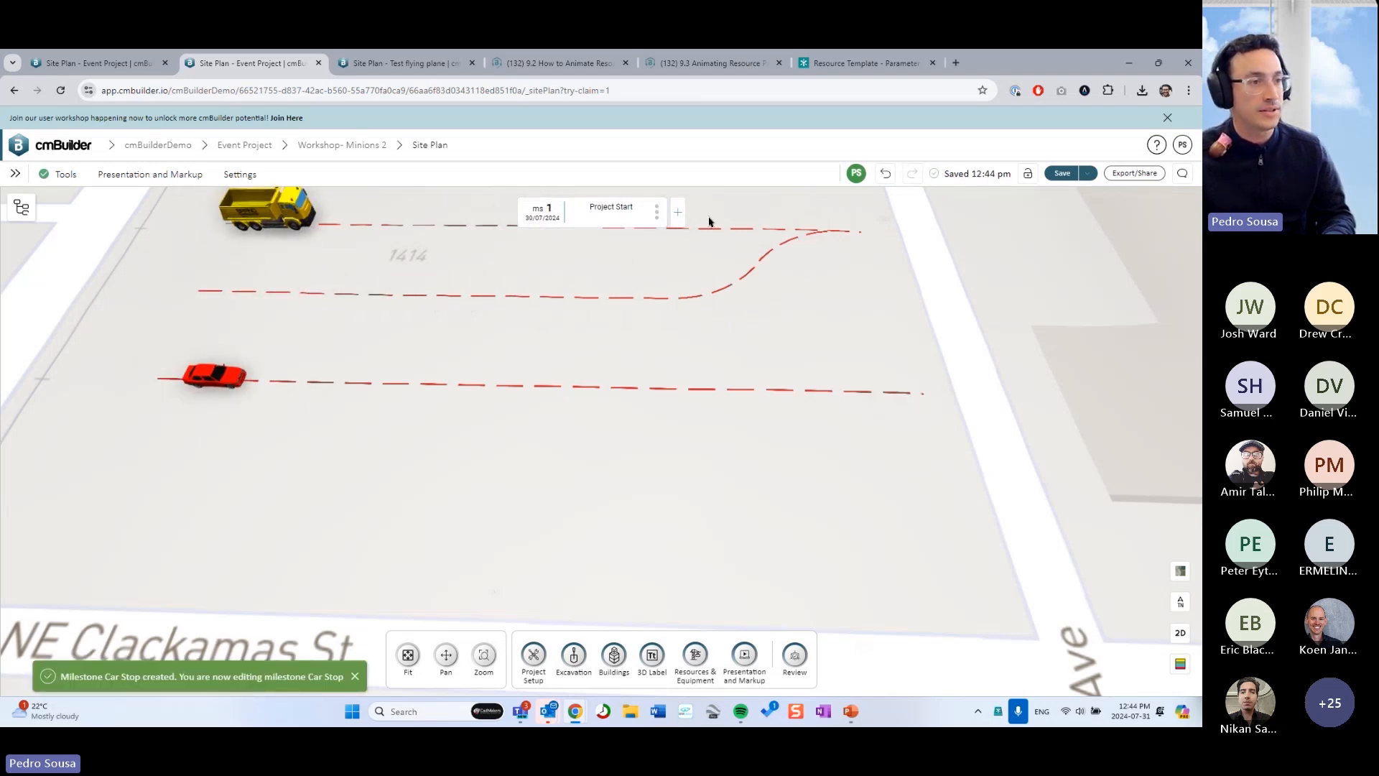
left_click(698, 211)
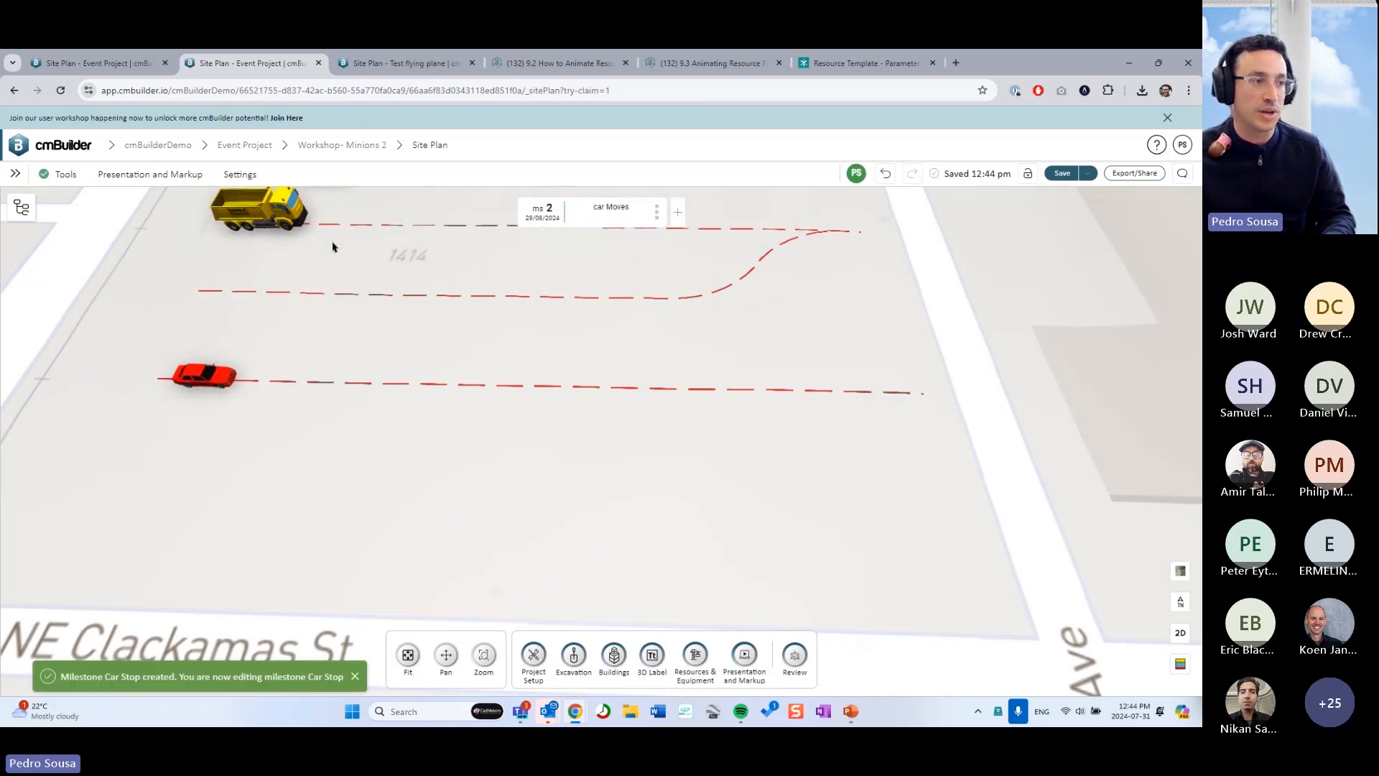
left_click(505, 210)
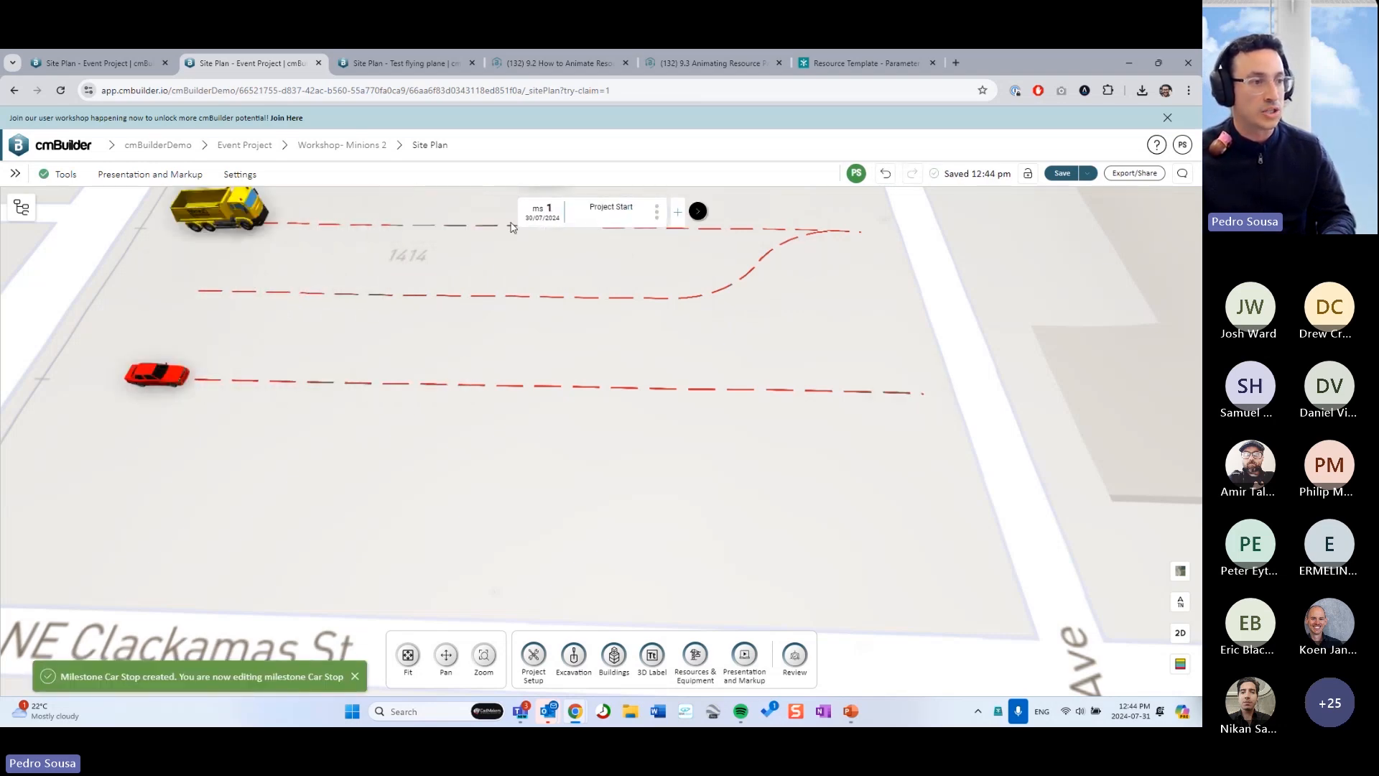
middle_click_drag(379, 388, 614, 417)
middle_click_drag(722, 424, 590, 416)
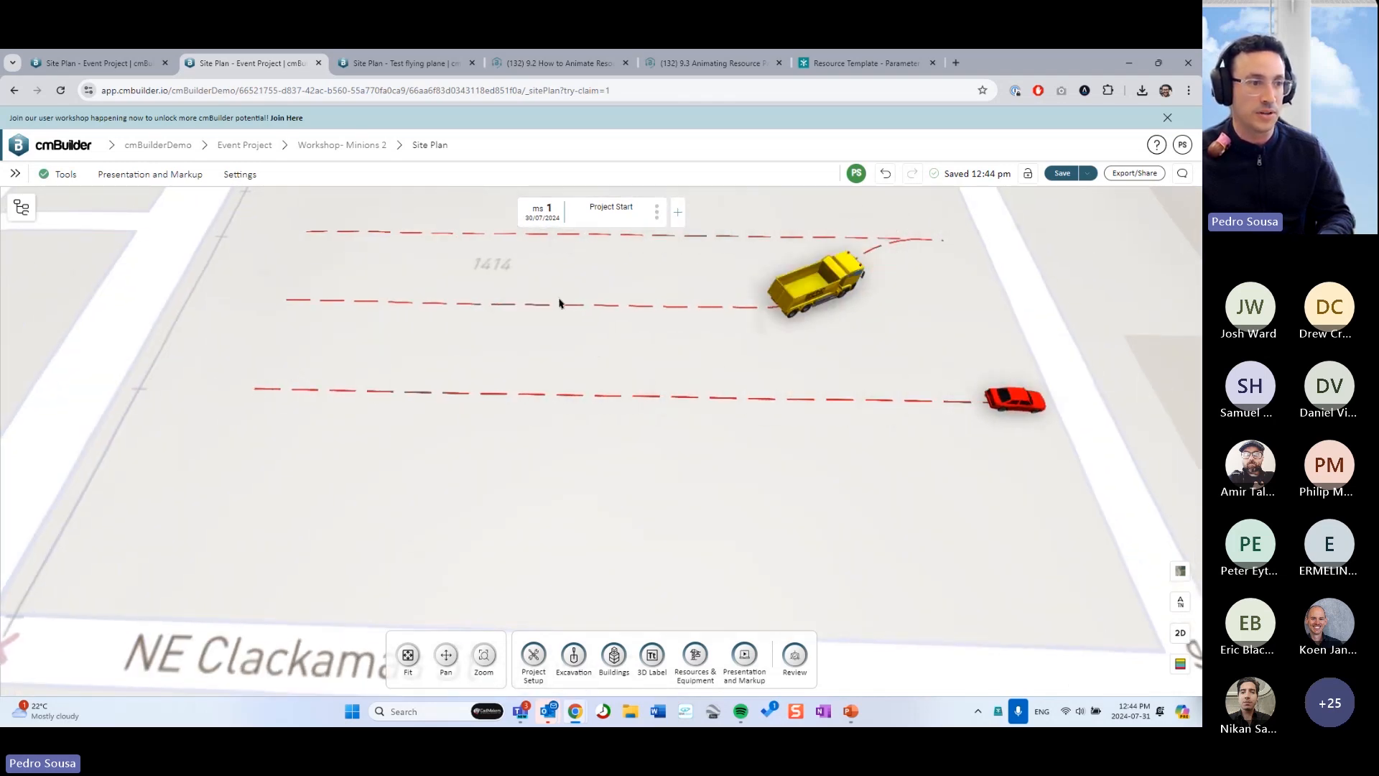
left_click(698, 211)
left_click(698, 212)
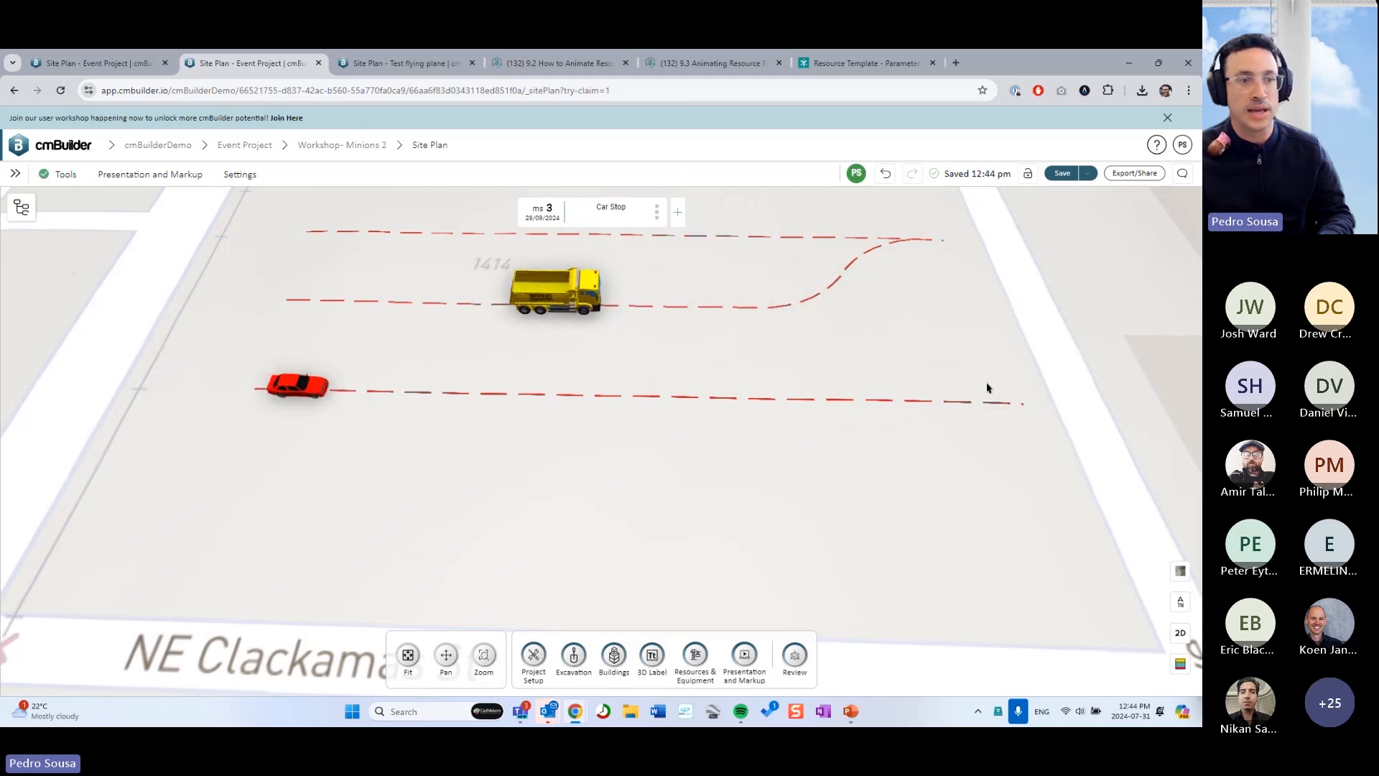
left_click(506, 213)
left_click(505, 213)
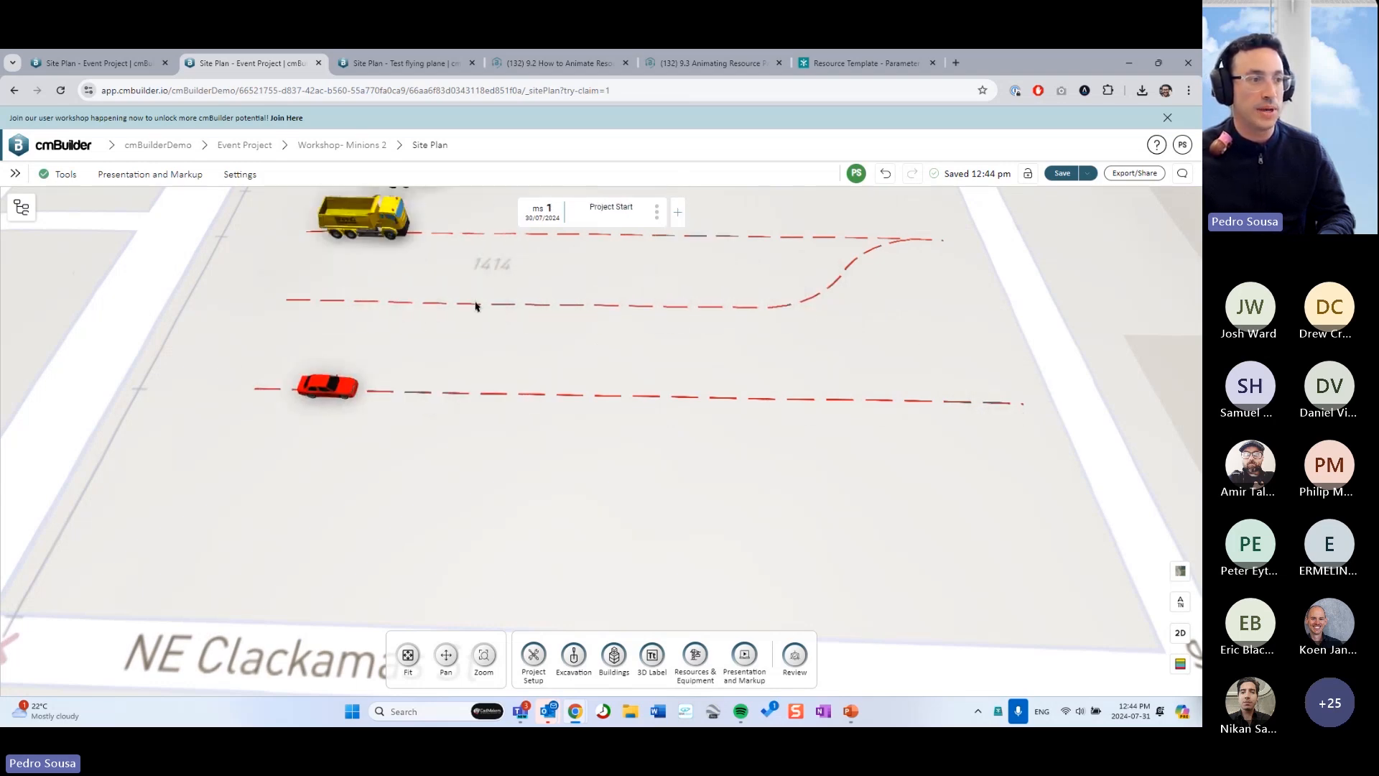
- Copy the animated red car on the lowest dashed path and paste a duplicate on the site plan
left_click(435, 390)
key("ctrl+c")
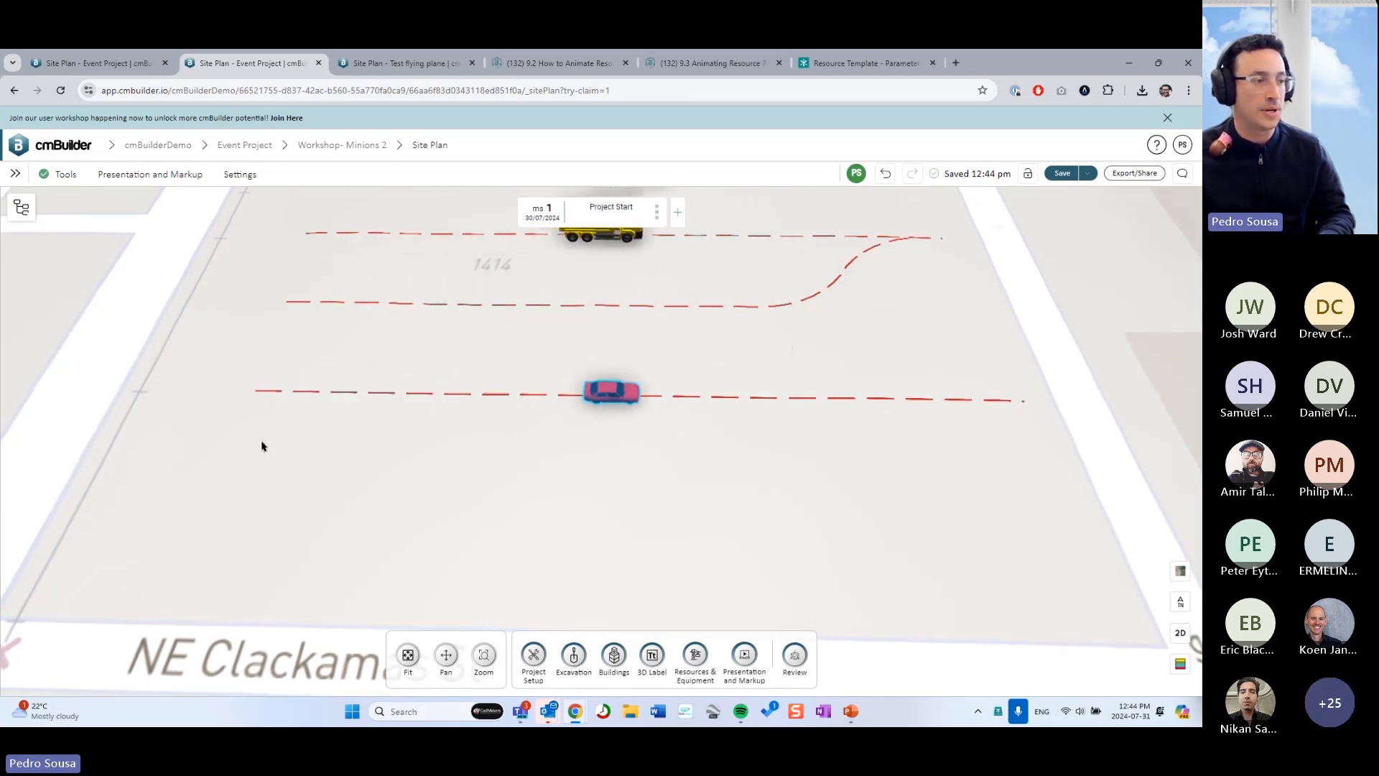
key("ctrl+v")
left_click(267, 446)
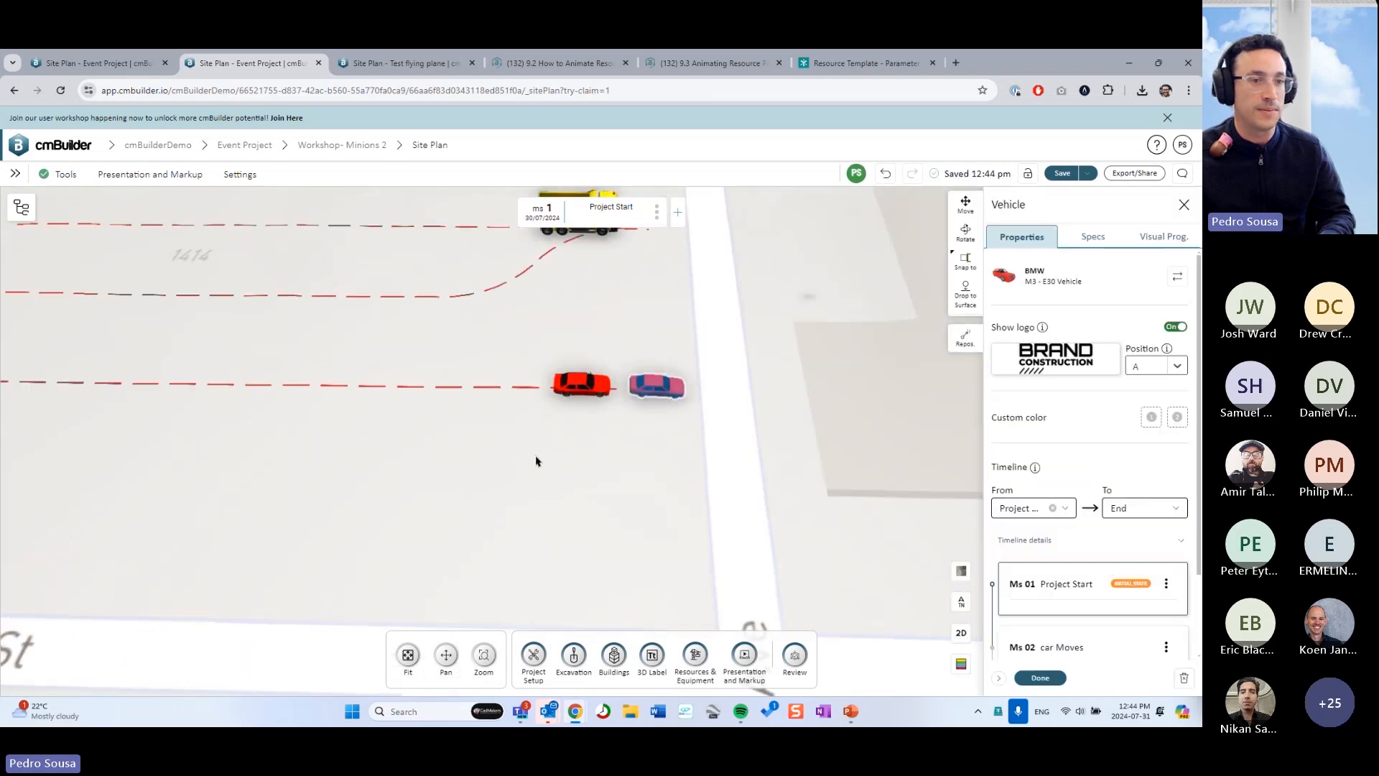
- Remove the custom graph from the duplicate car's visual programming, exporting the existing graph, and finish editing the car
left_click(1171, 236)
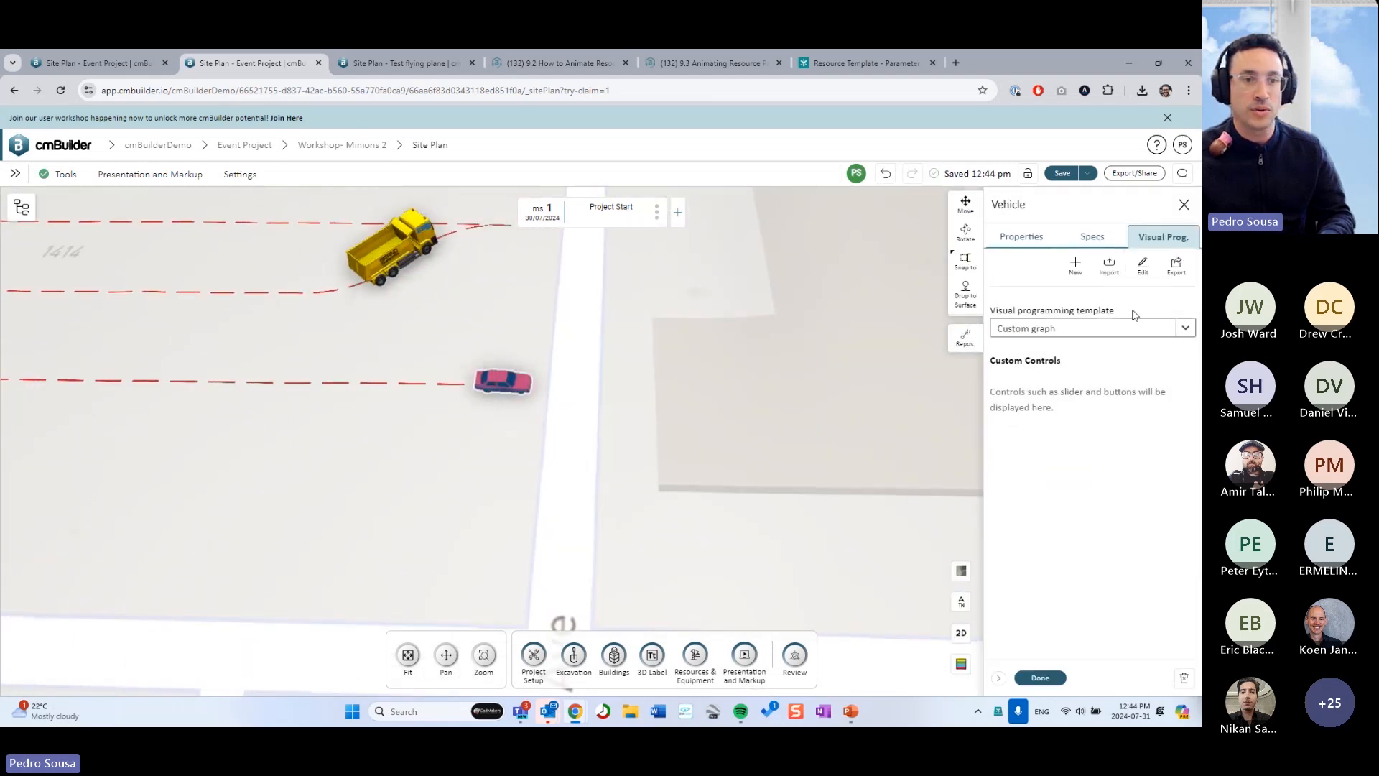
left_click(1185, 326)
left_click(1075, 408)
left_click(540, 451)
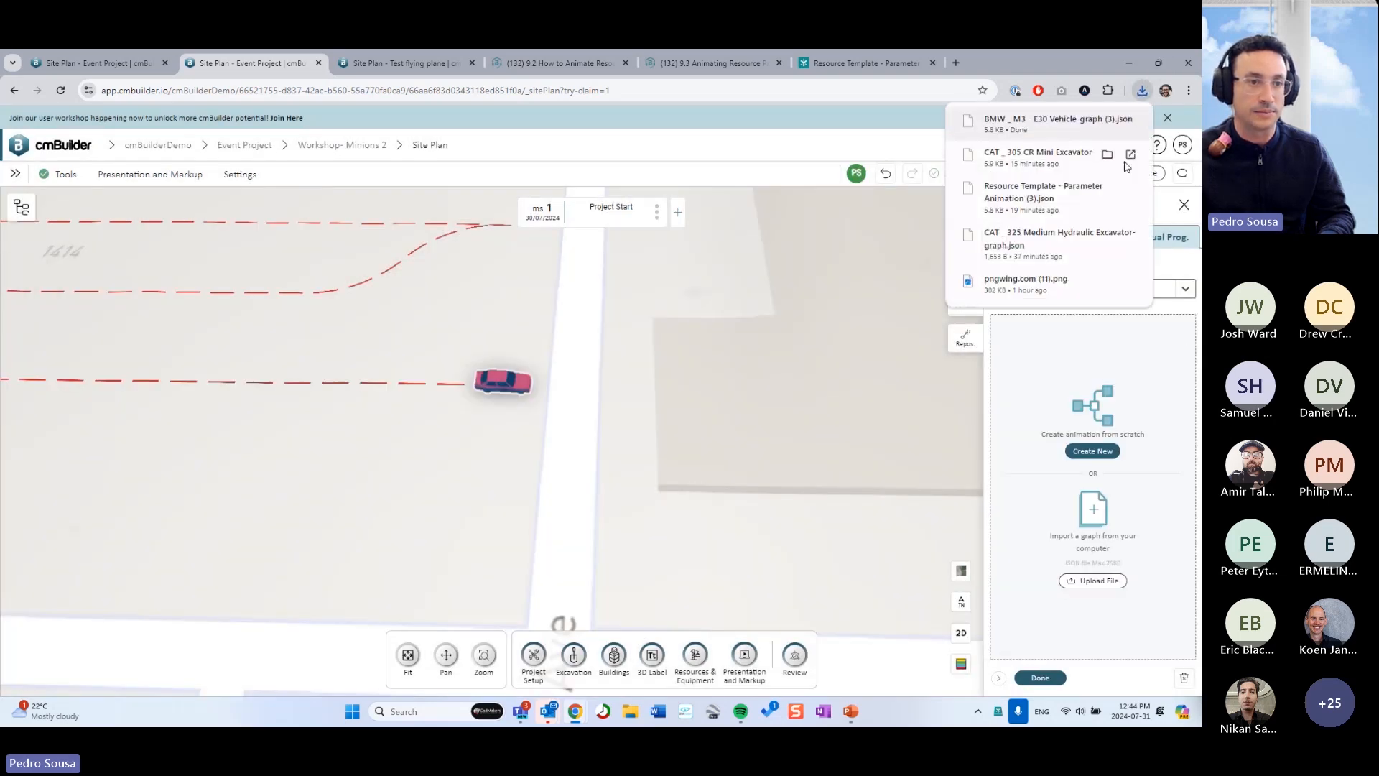
left_click(1048, 676)
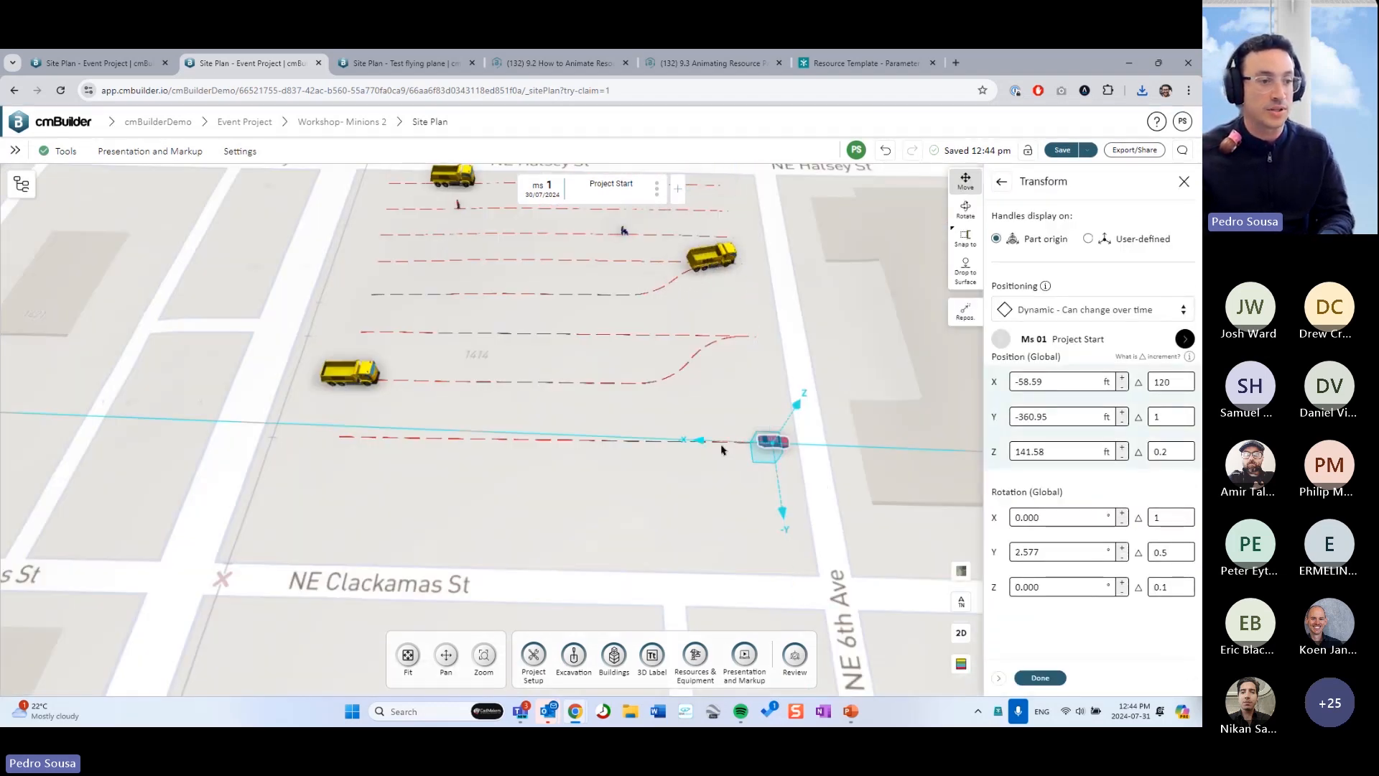
- Move the graph-free car along X to the start of the dashed path, at X -254.31 ft, and drop it to the surface
left_click_drag(718, 447, 333, 446)
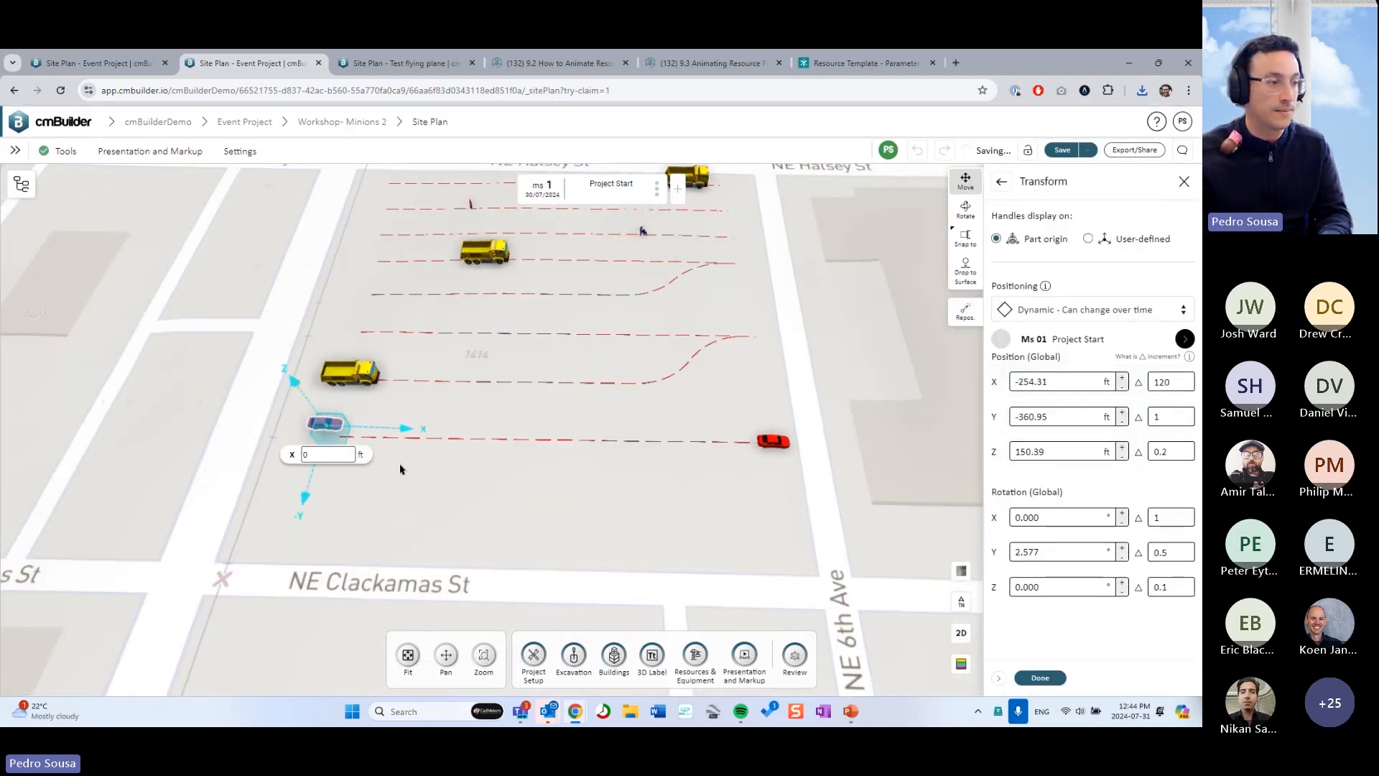
key("2")
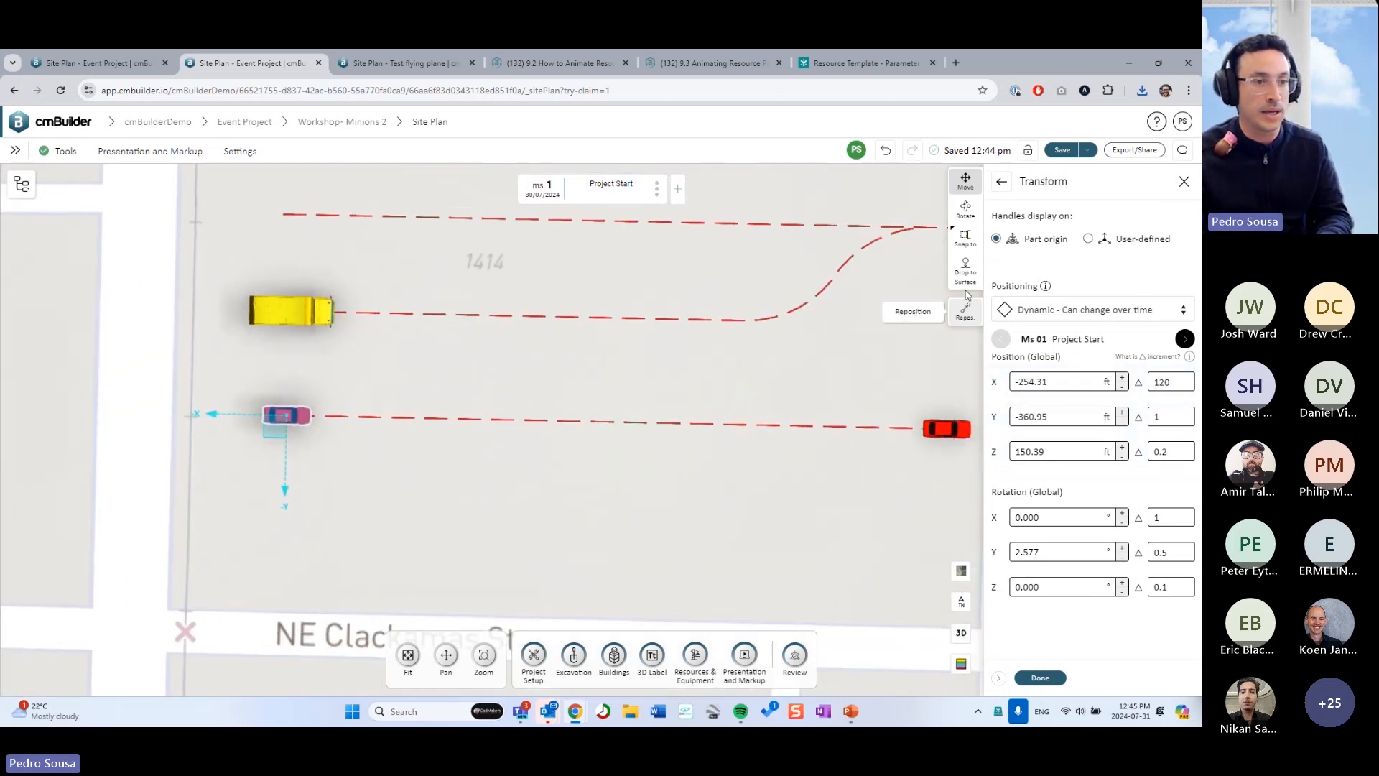
key("3")
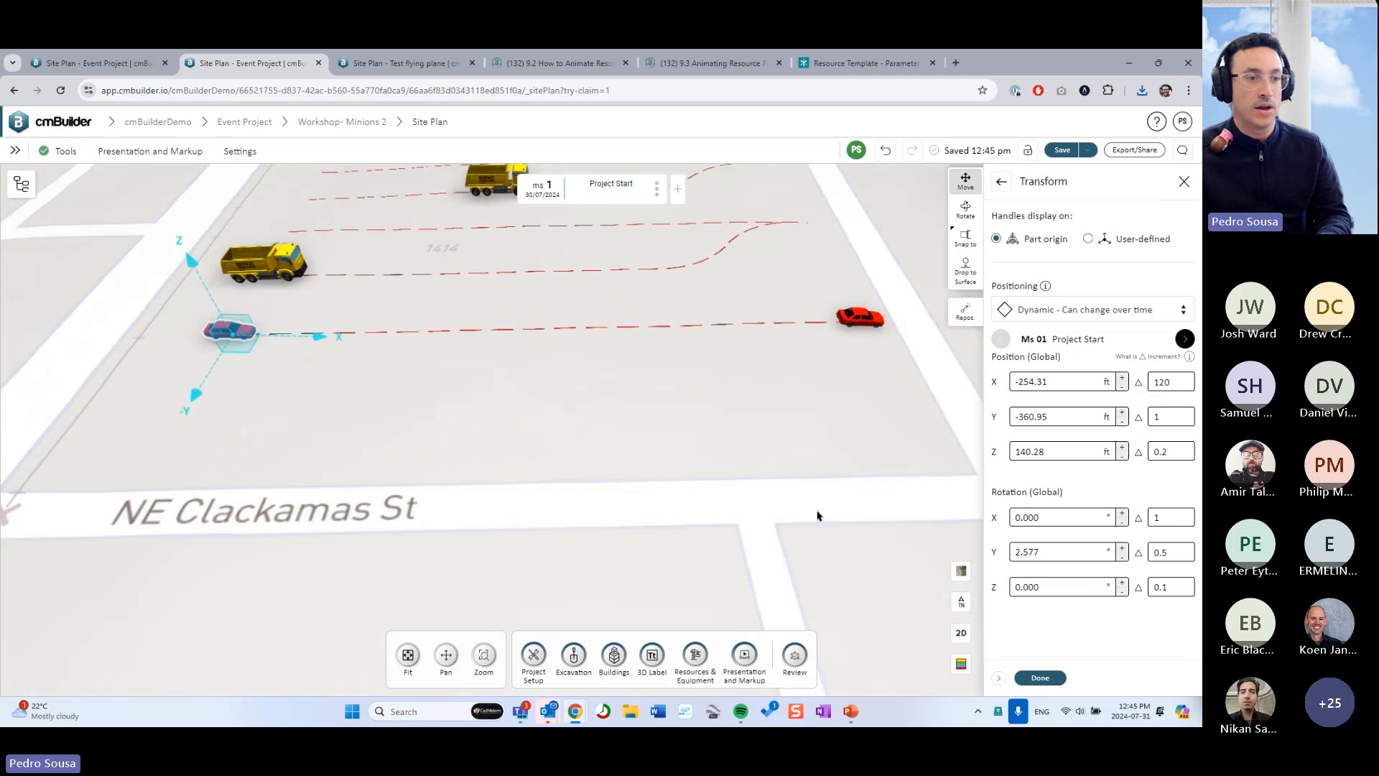
- Set the stationary car's timeline to end at the Project Start milestone and finish editing it
left_click(279, 329)
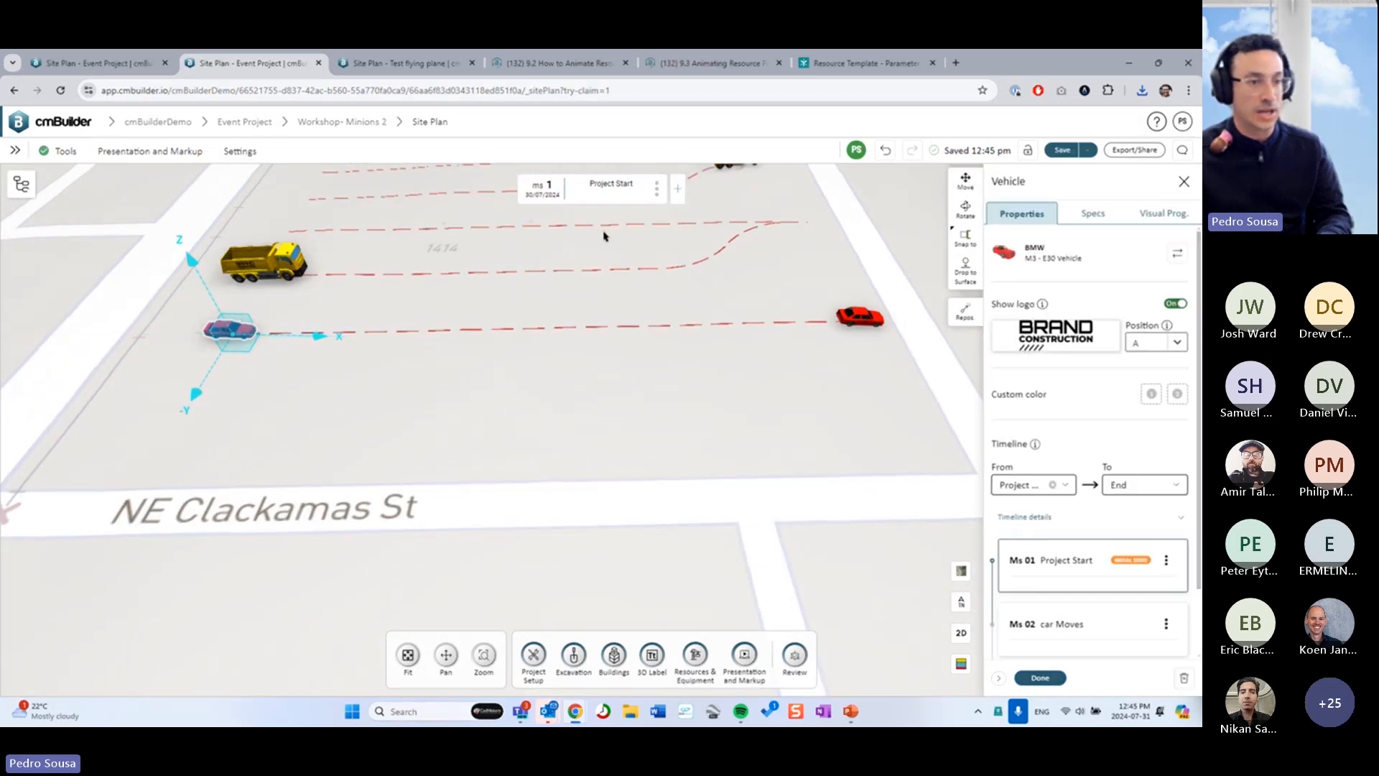
middle_click_drag(378, 304, 407, 341)
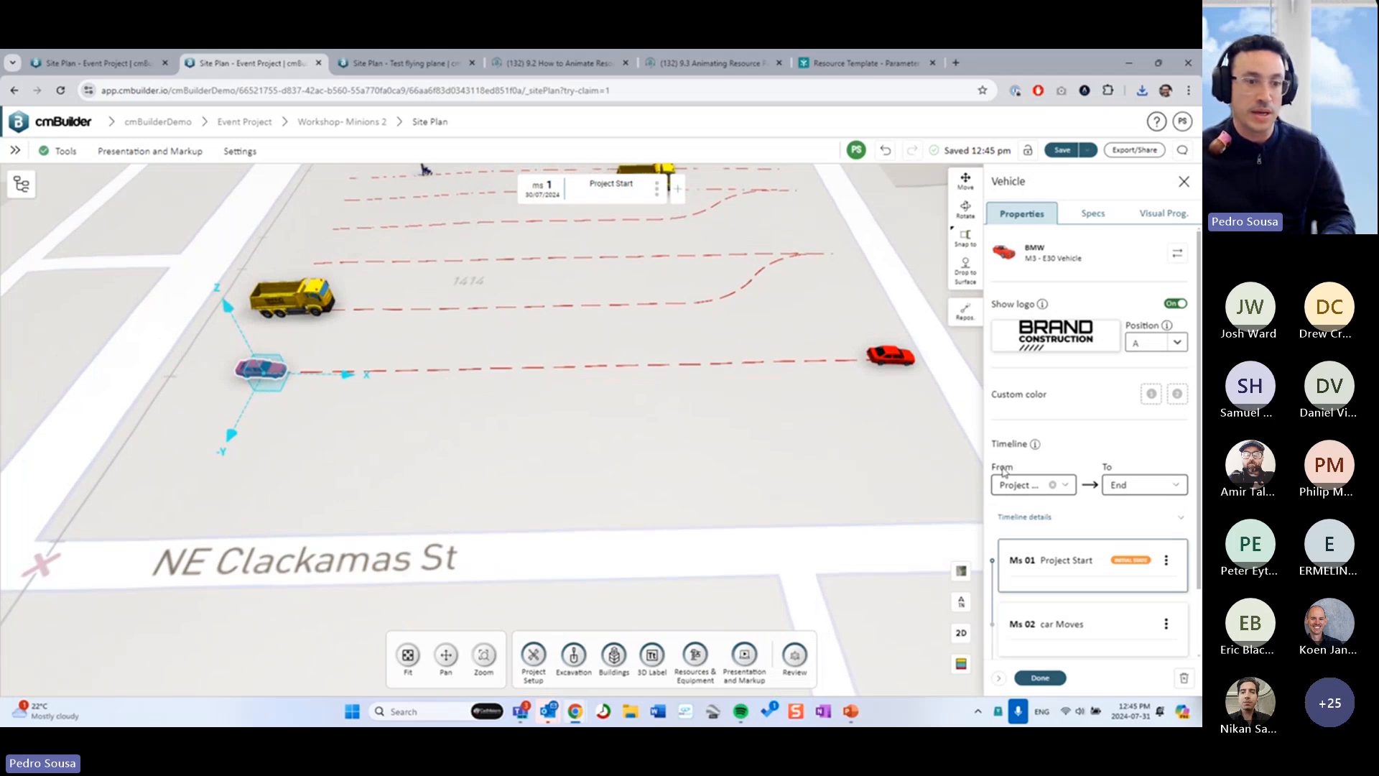
left_click(1115, 487)
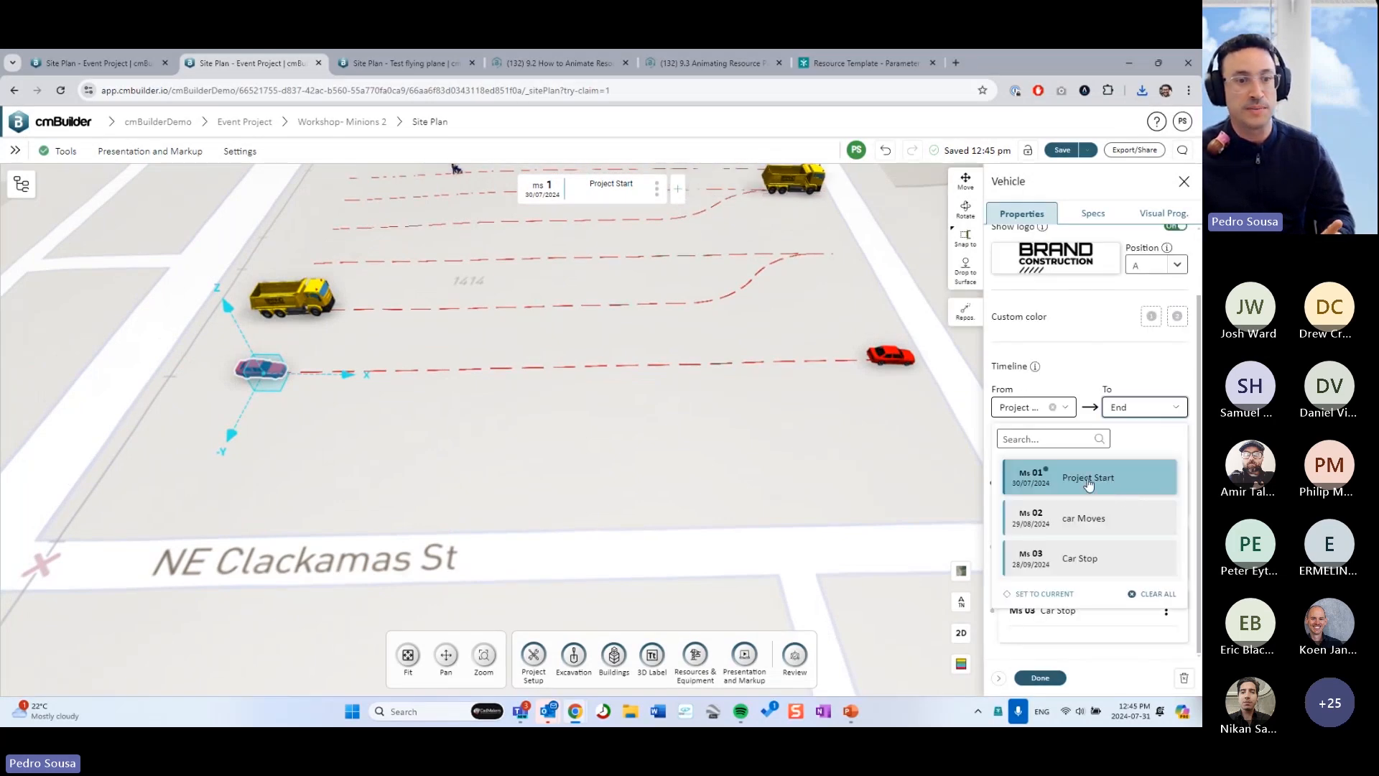
left_click(1089, 484)
left_click(1040, 677)
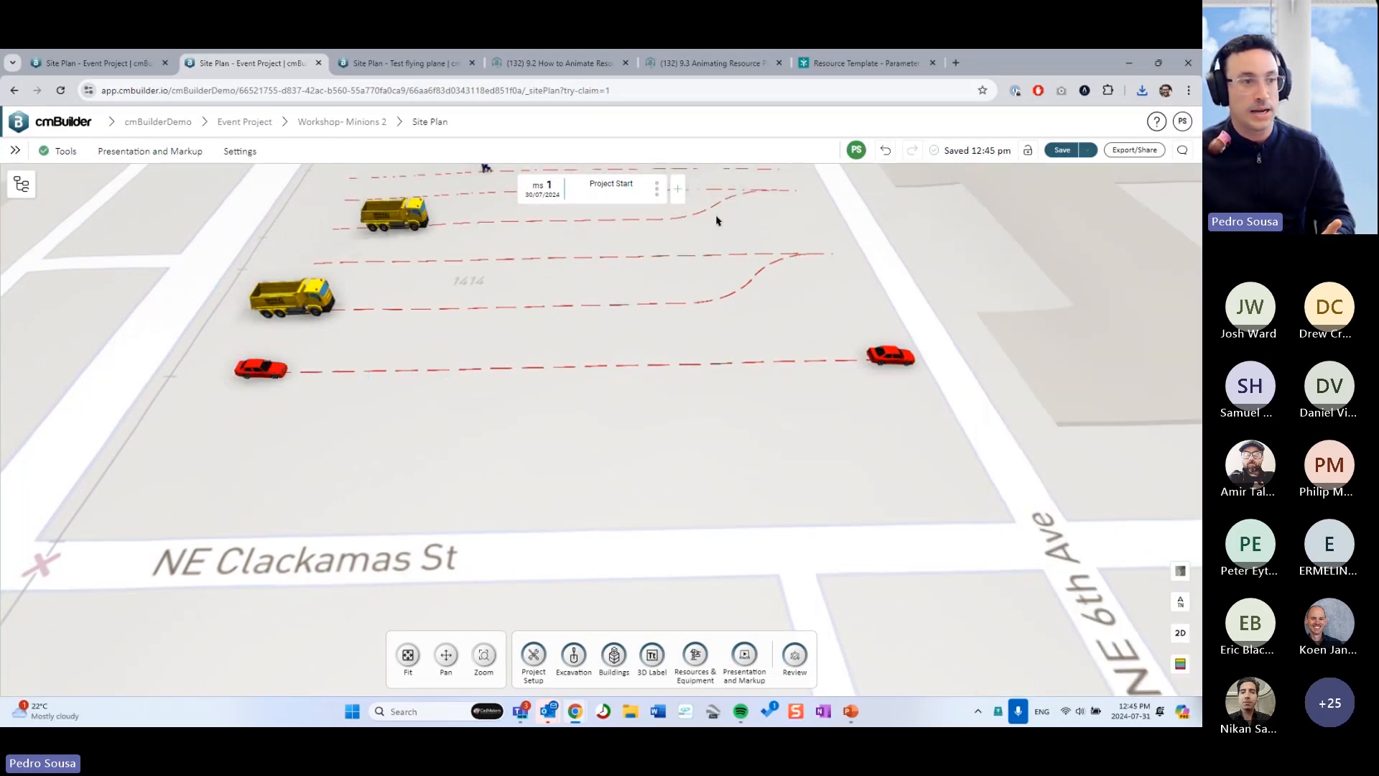
- At the car Moves milestone, set the animated car's timeline to both start and end at car Moves
left_click(697, 188)
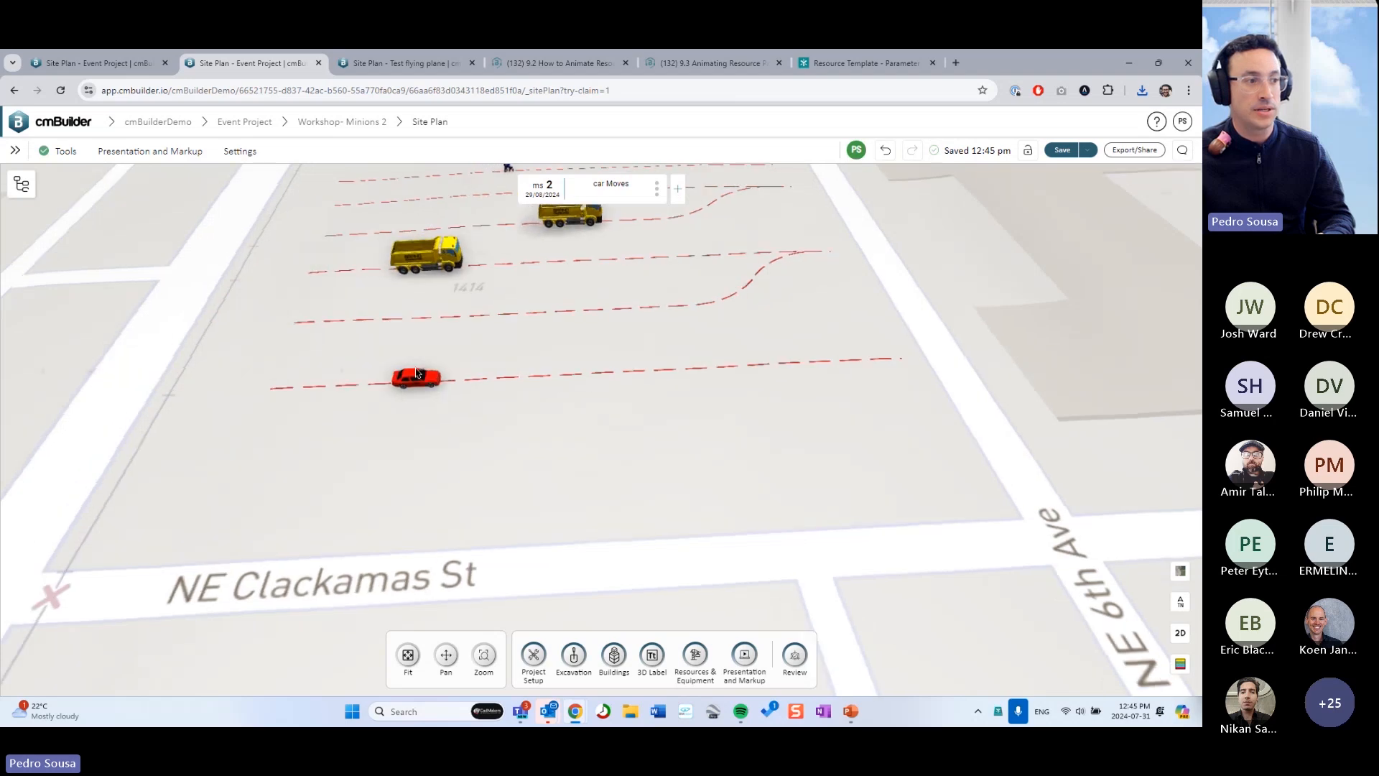
left_click(494, 380)
right_click(575, 387)
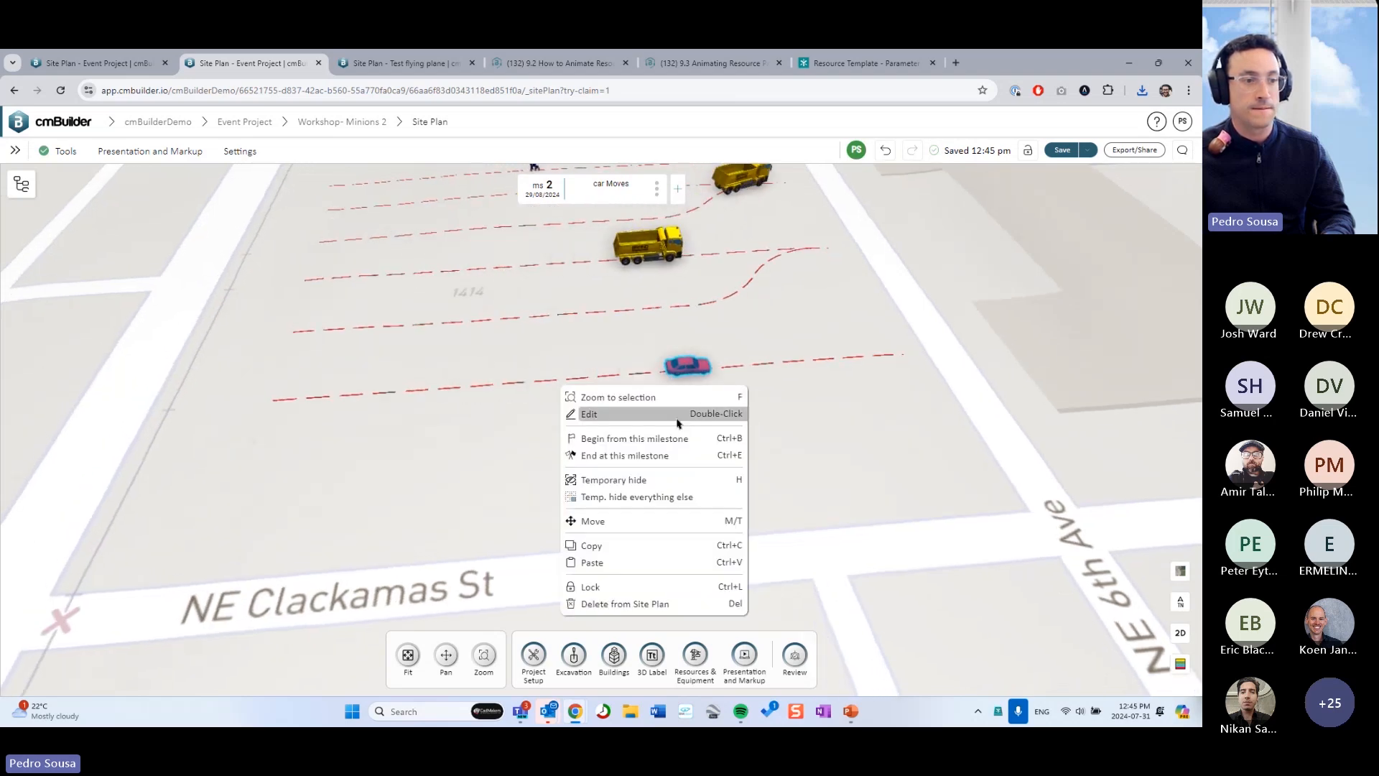
left_click(585, 413)
left_click(1033, 485)
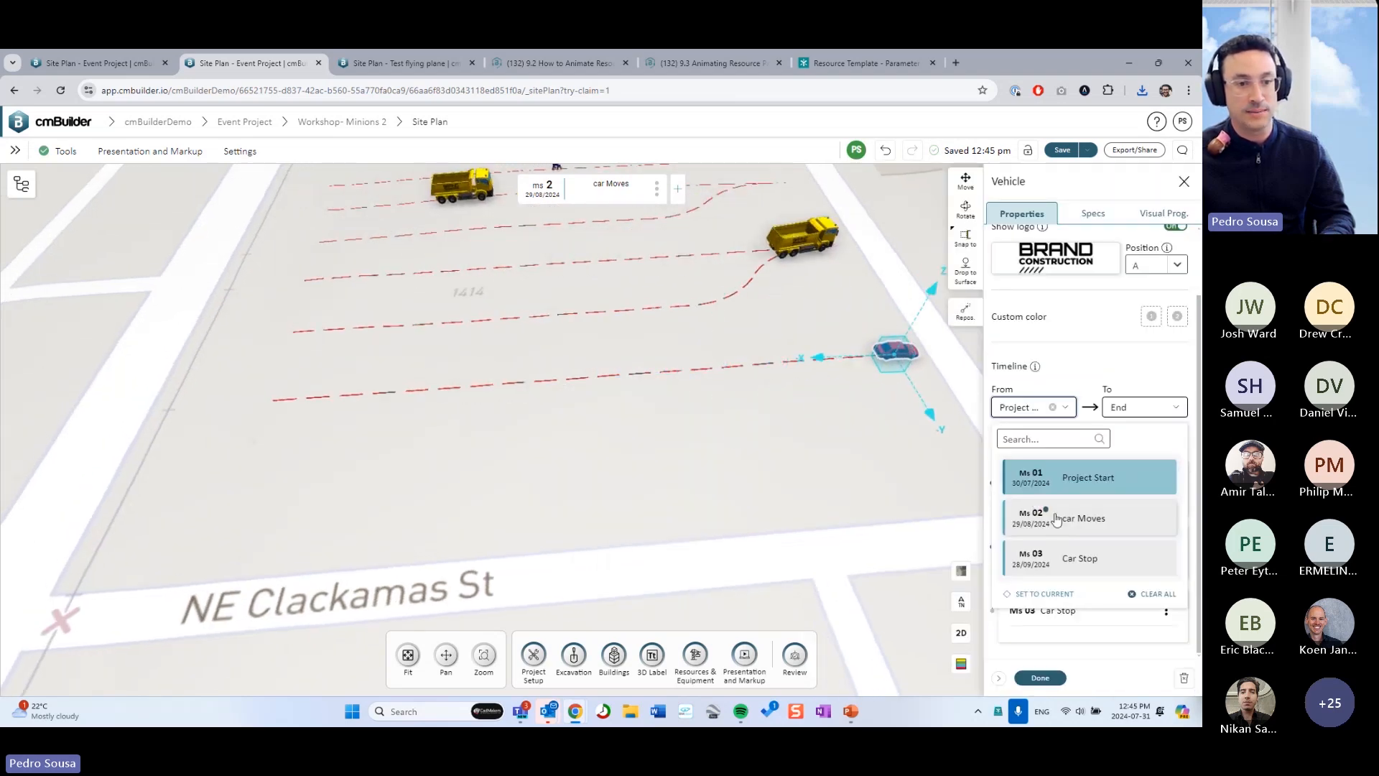
left_click(1102, 517)
left_click(1142, 472)
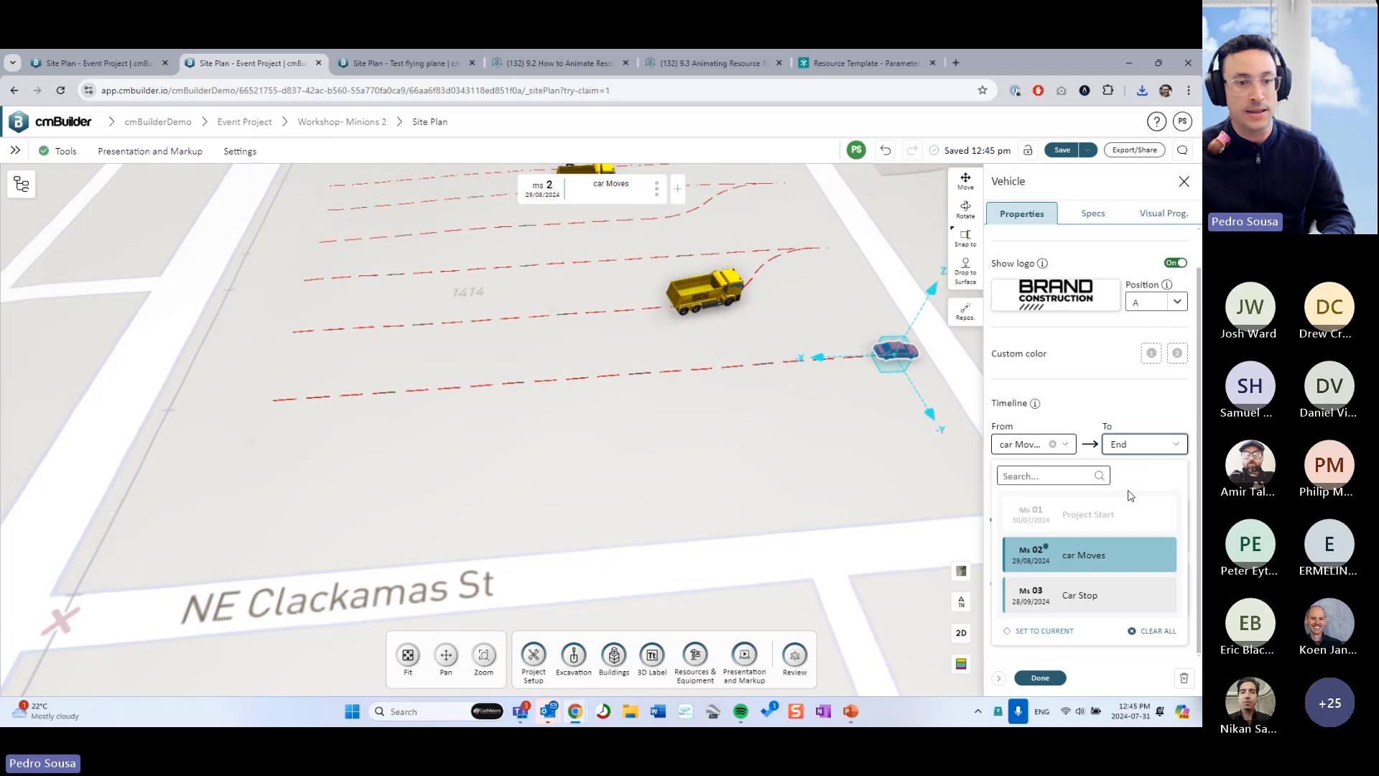
left_click(1072, 566)
left_click(1040, 678)
- Paste another copy of the car at the Car Stop milestone and set its timeline to start from Car Stop
right_click_drag(907, 502, 855, 490)
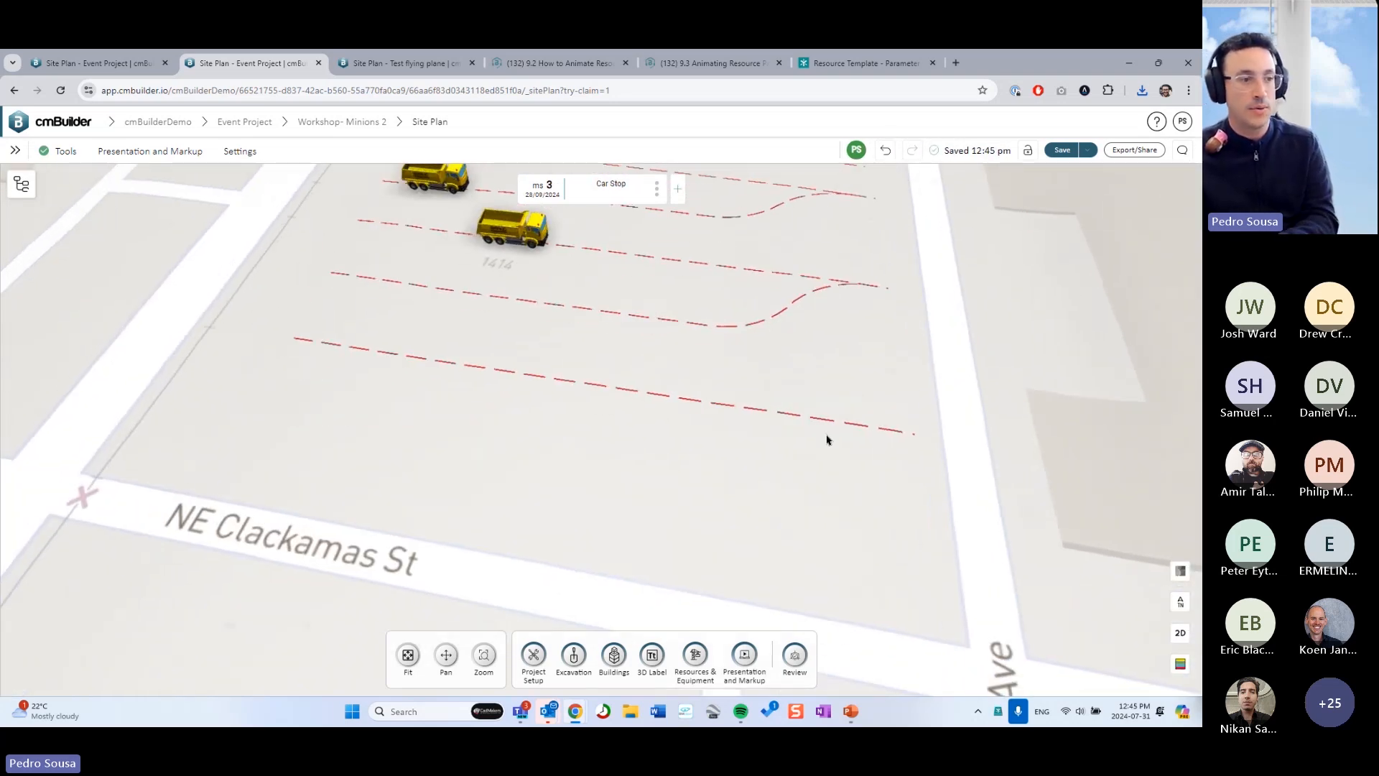
left_click(323, 345)
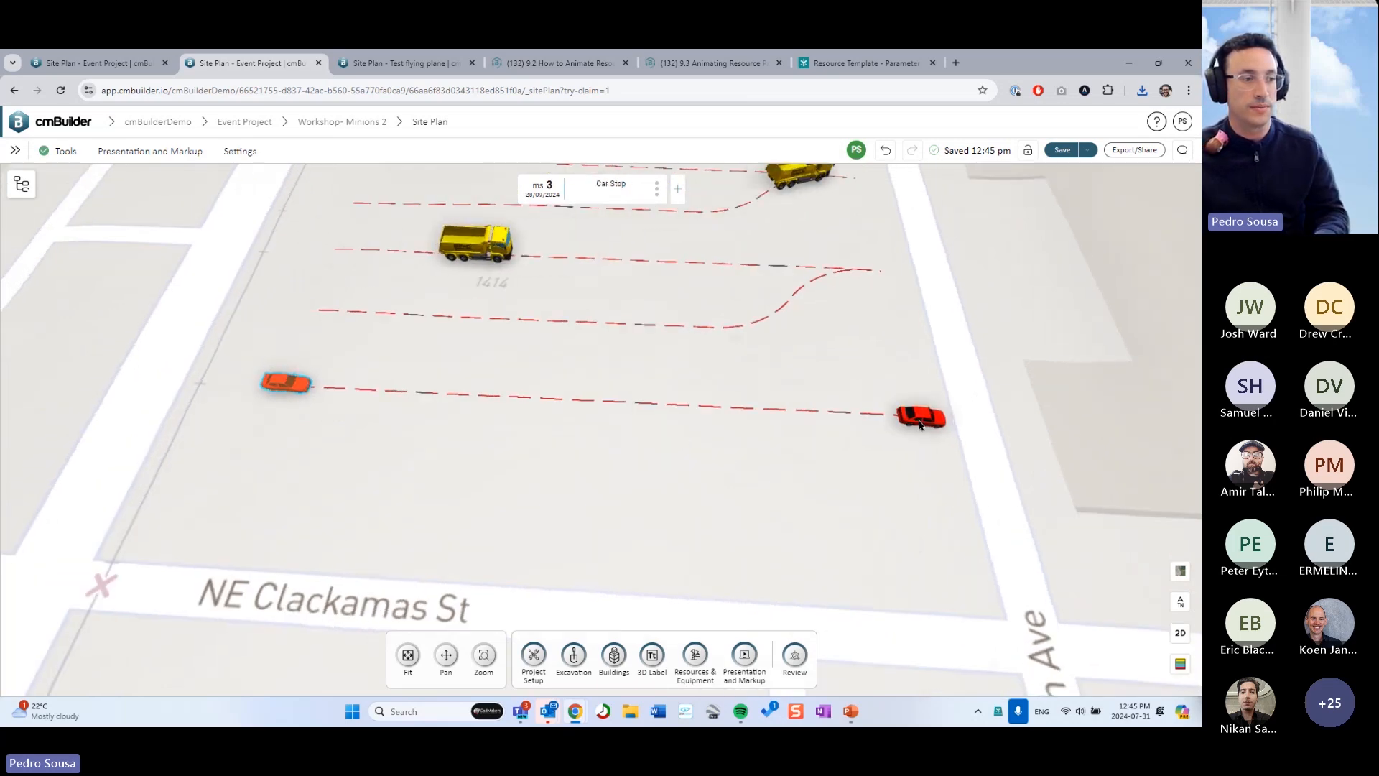
left_click(921, 420)
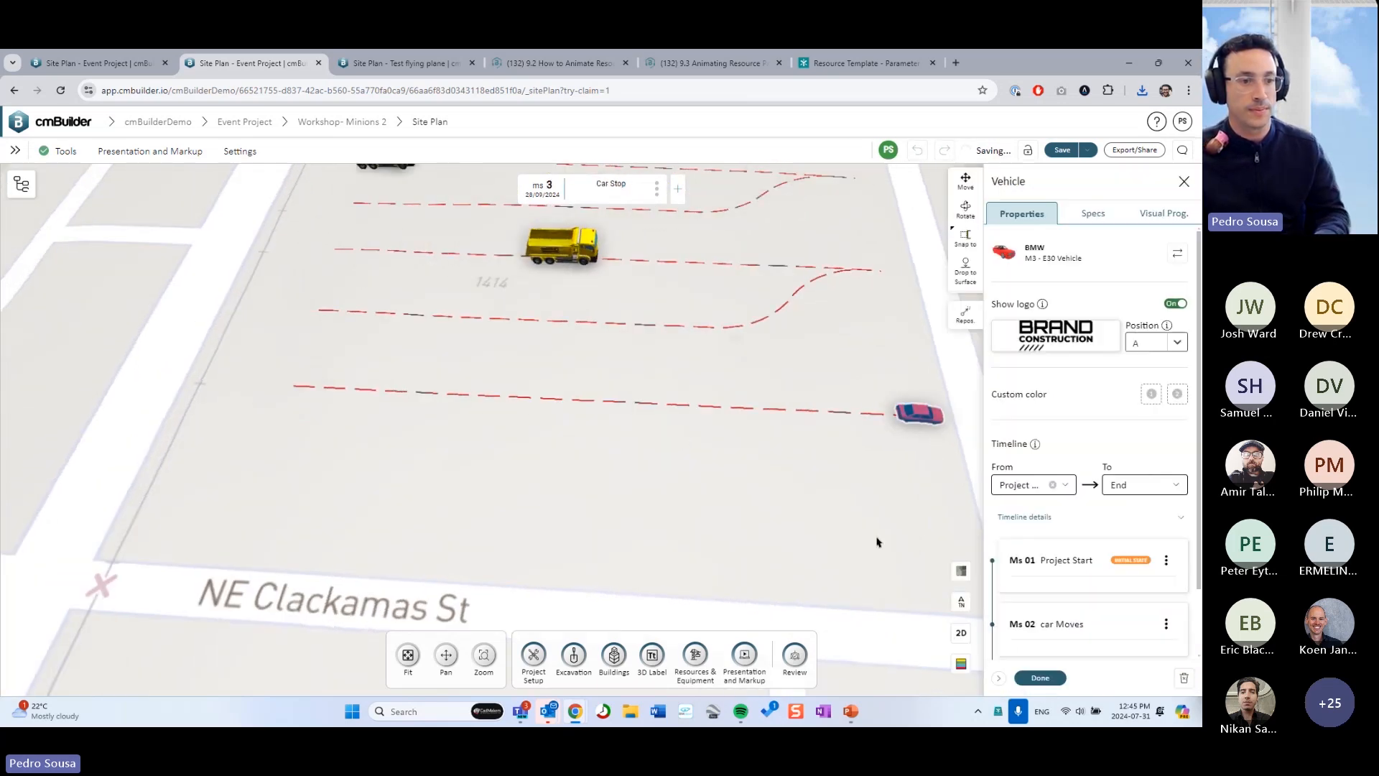
left_click(1033, 493)
left_click(1072, 559)
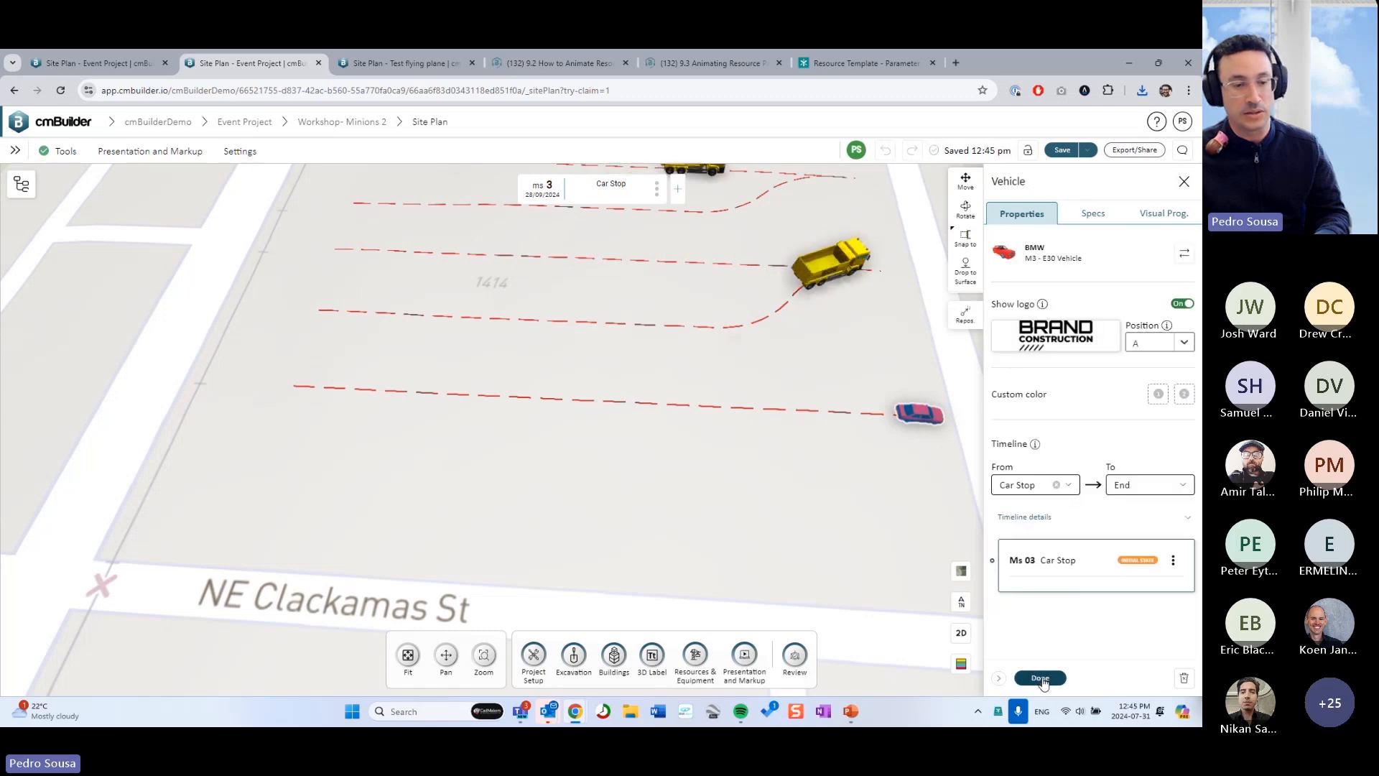
left_click(740, 511)
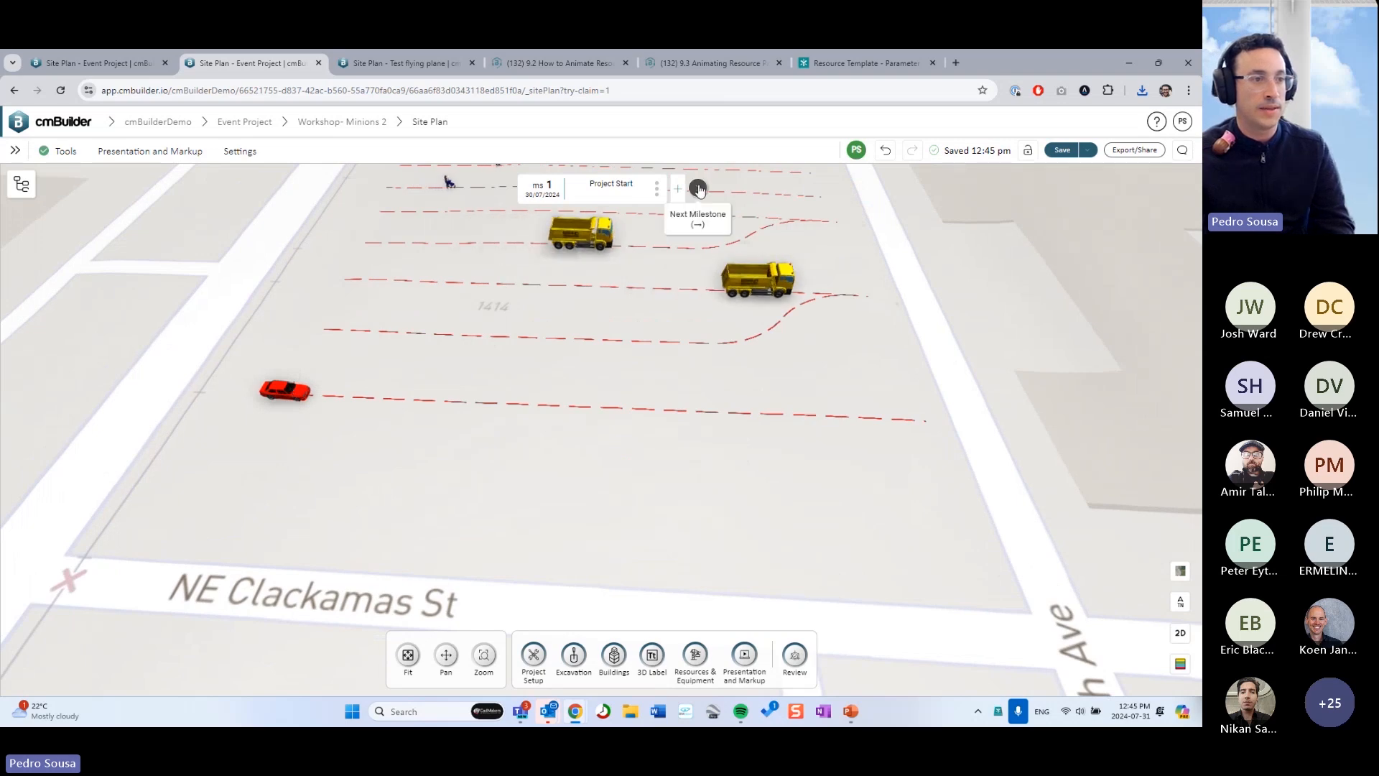
- Advance through the milestones to Car Stop and remove the custom graph from that milestone's car, exporting the existing graph
left_click(698, 188)
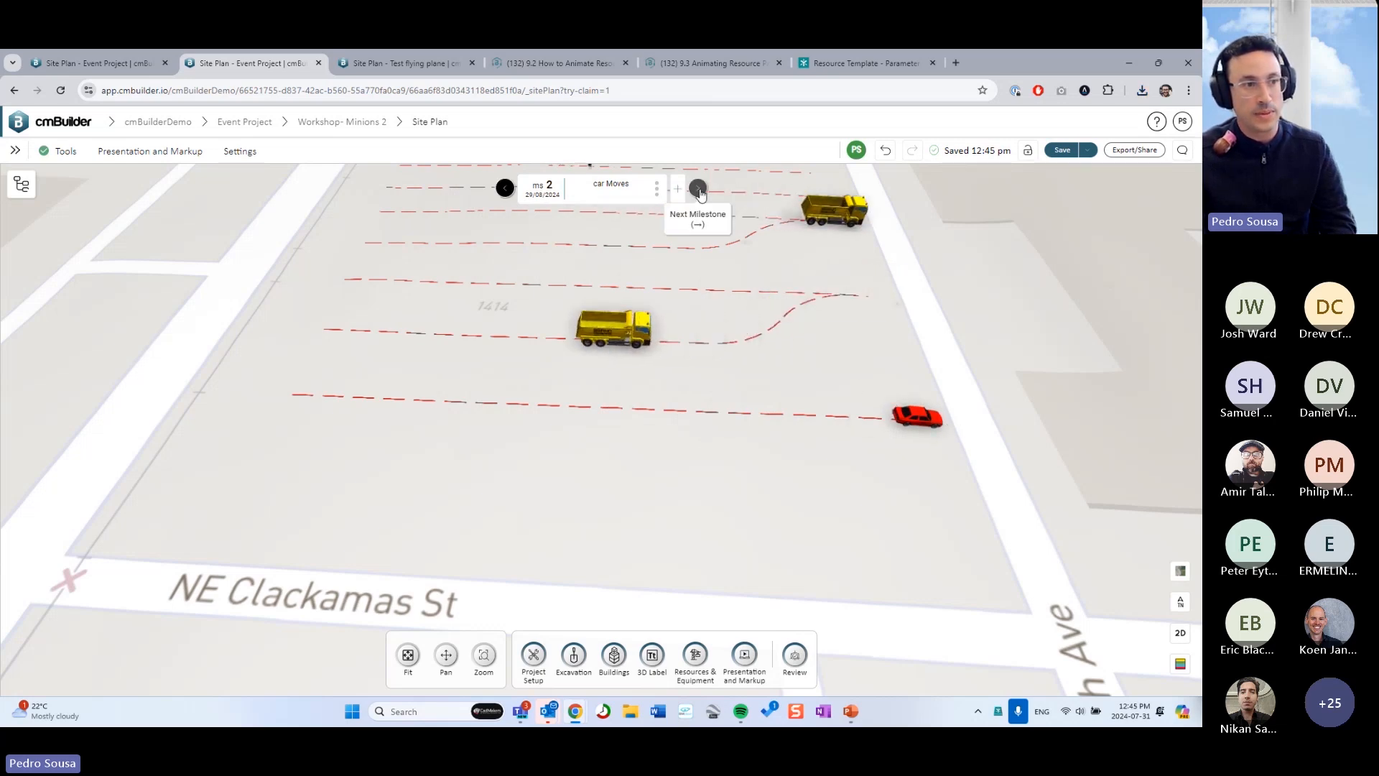
left_click(698, 189)
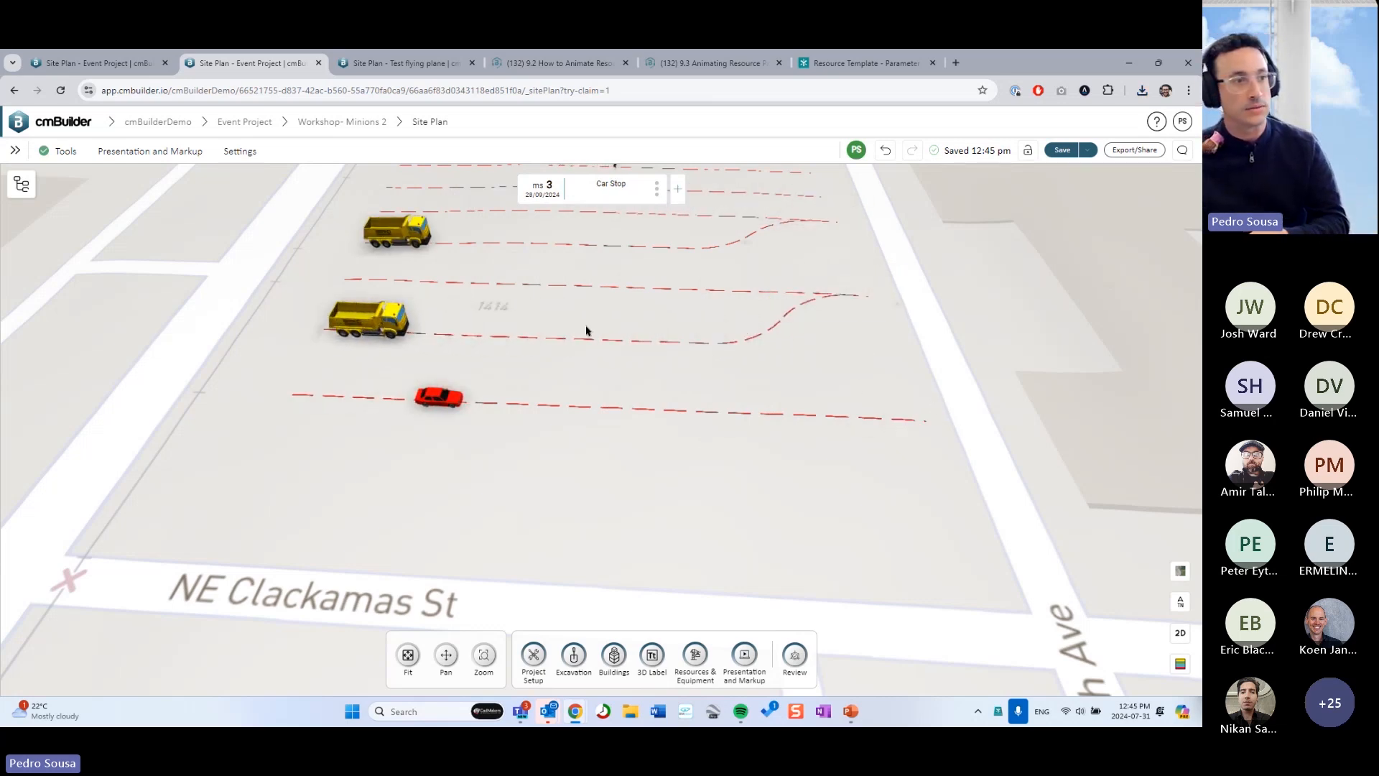
right_click(586, 401)
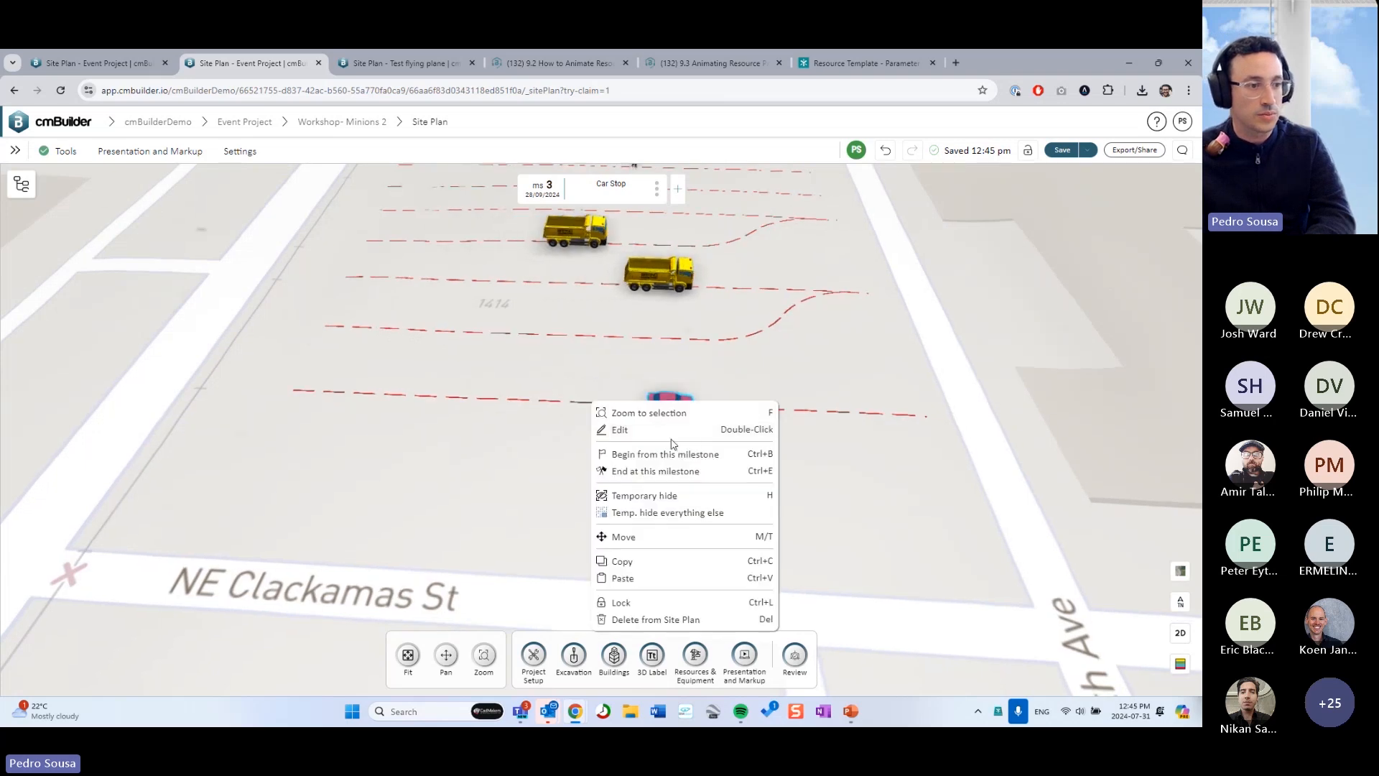
left_click(631, 429)
left_click(1163, 213)
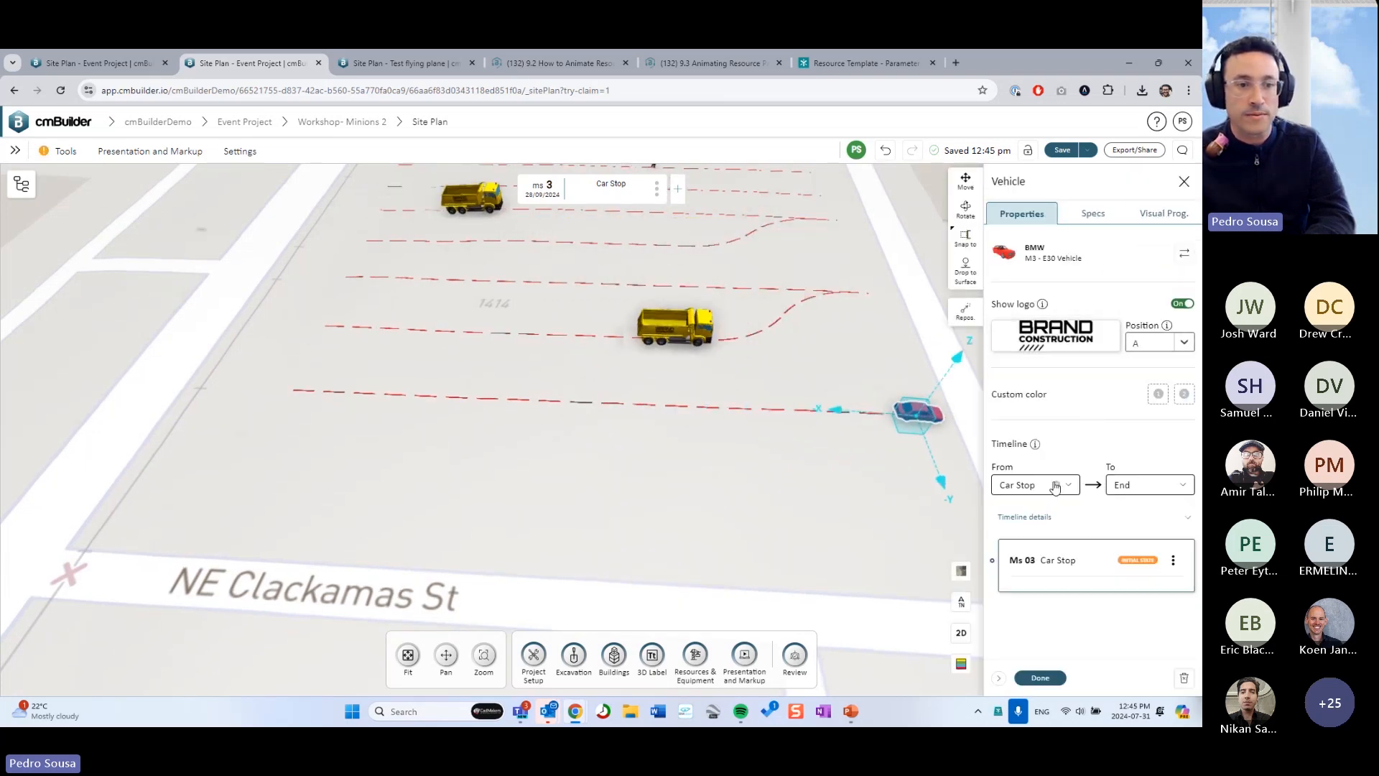
left_click(1186, 211)
left_click(1157, 310)
left_click(1057, 395)
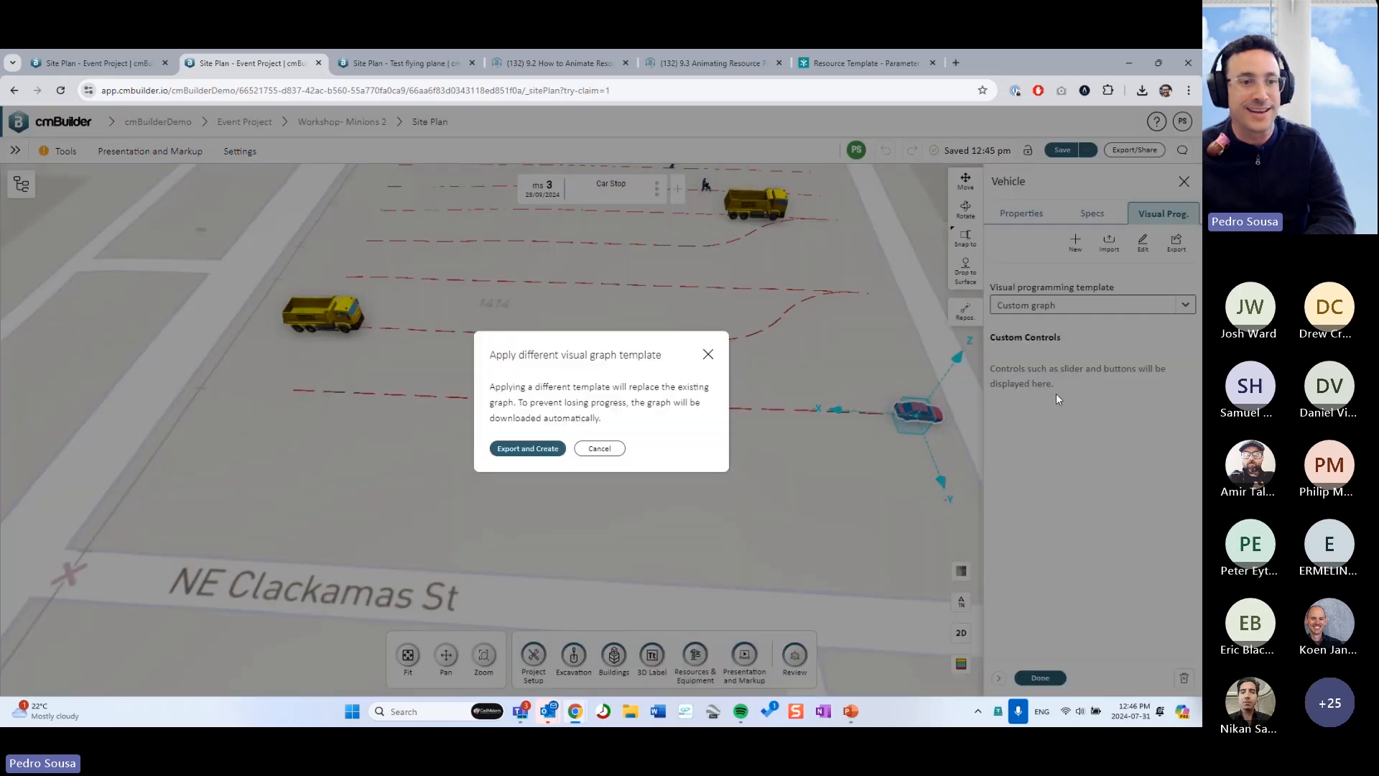
left_click(547, 449)
left_click(1040, 677)
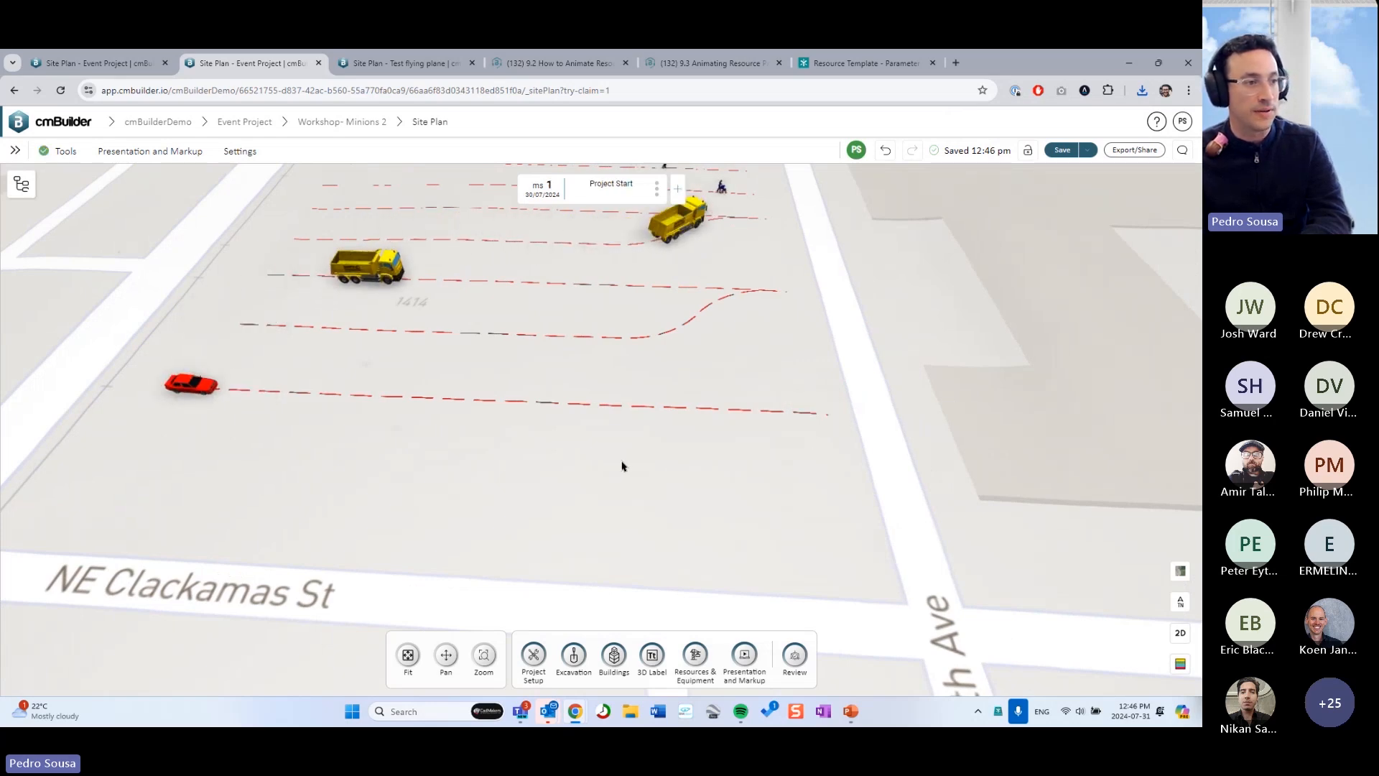
- Examine the Generic Vehicles group in the resource tree and step through the milestones to watch the car change at each one
left_click(21, 183)
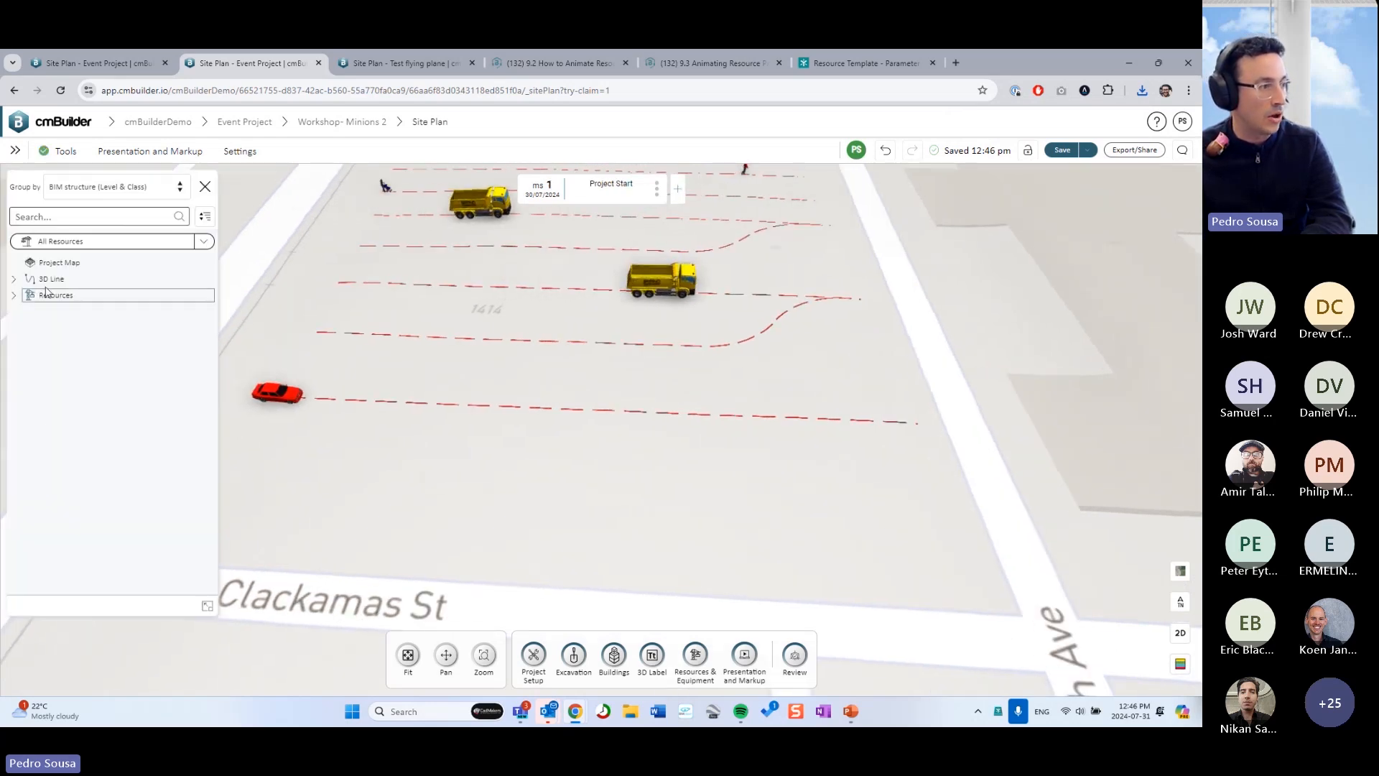
left_click(14, 295)
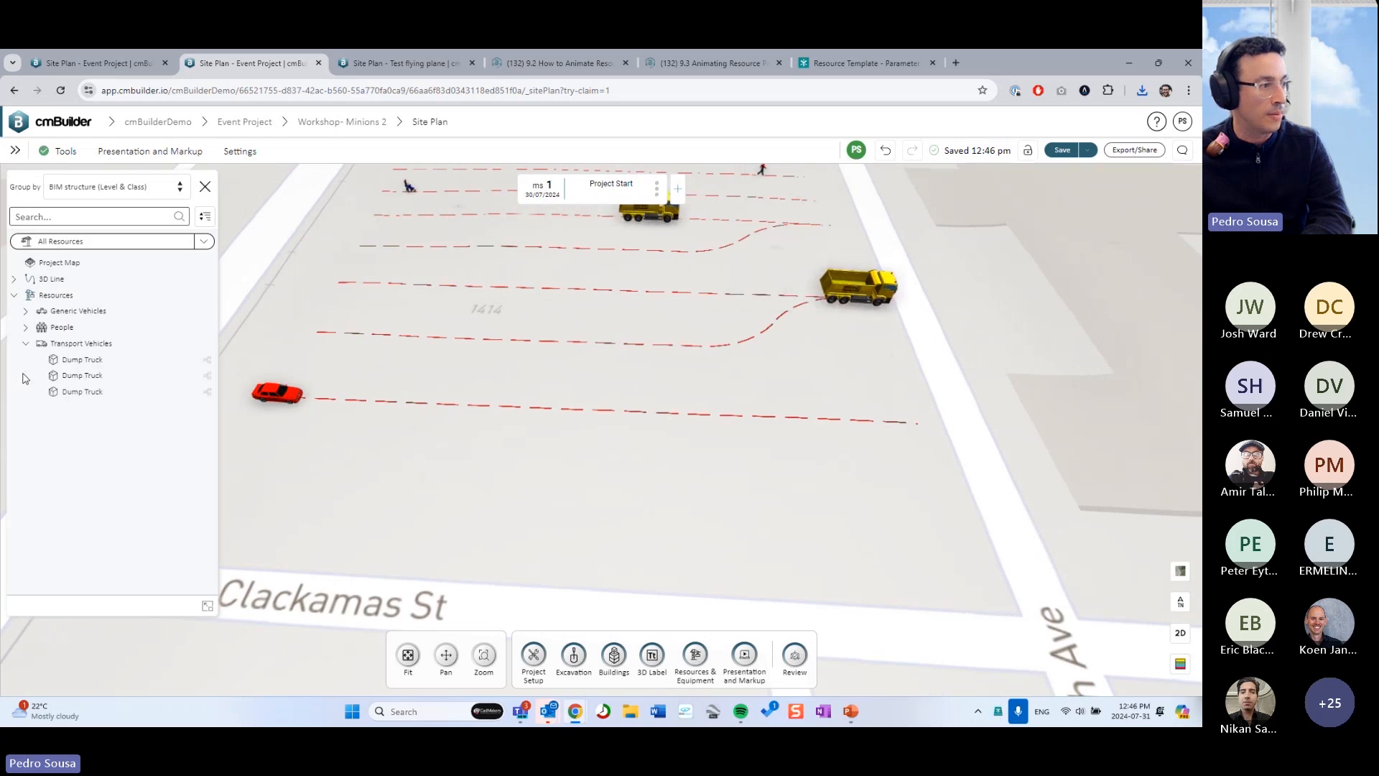
left_click(26, 344)
left_click(78, 310)
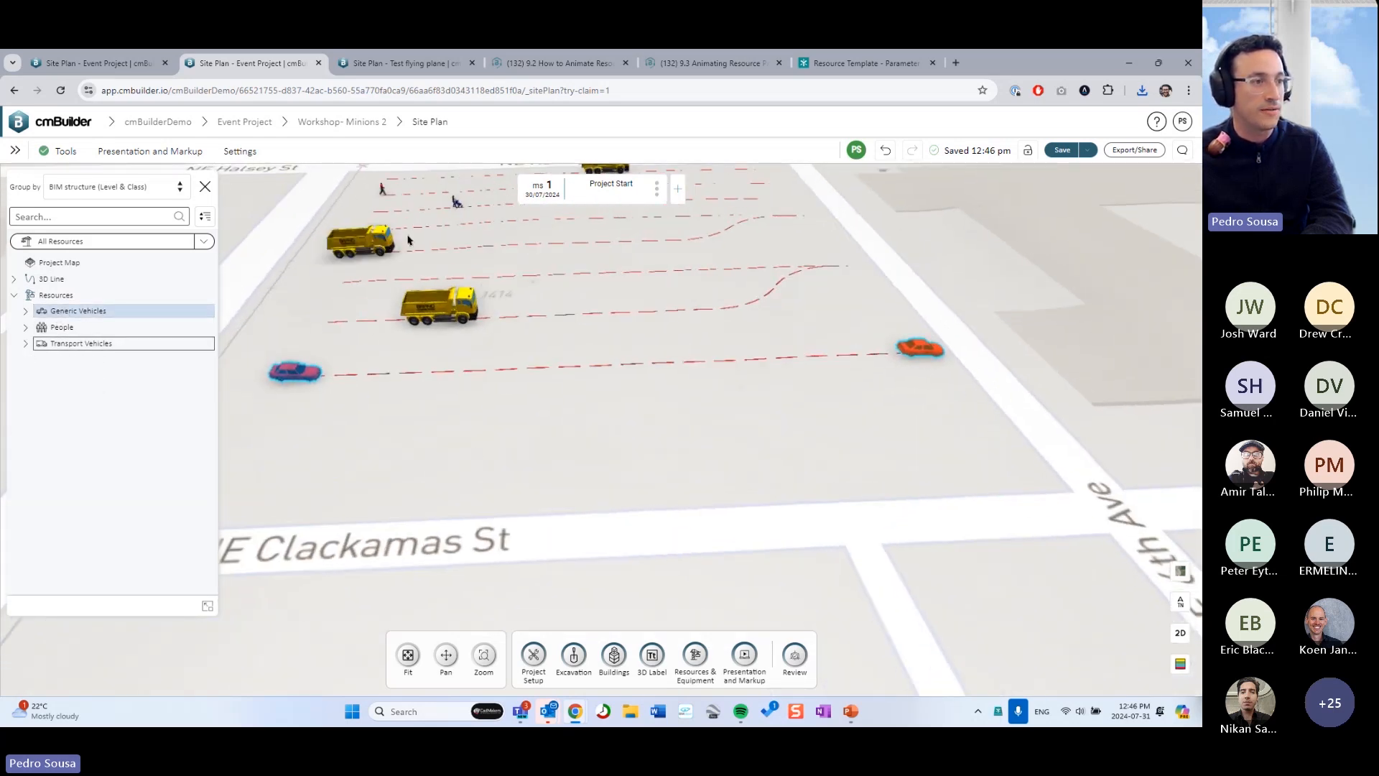
left_click(698, 190)
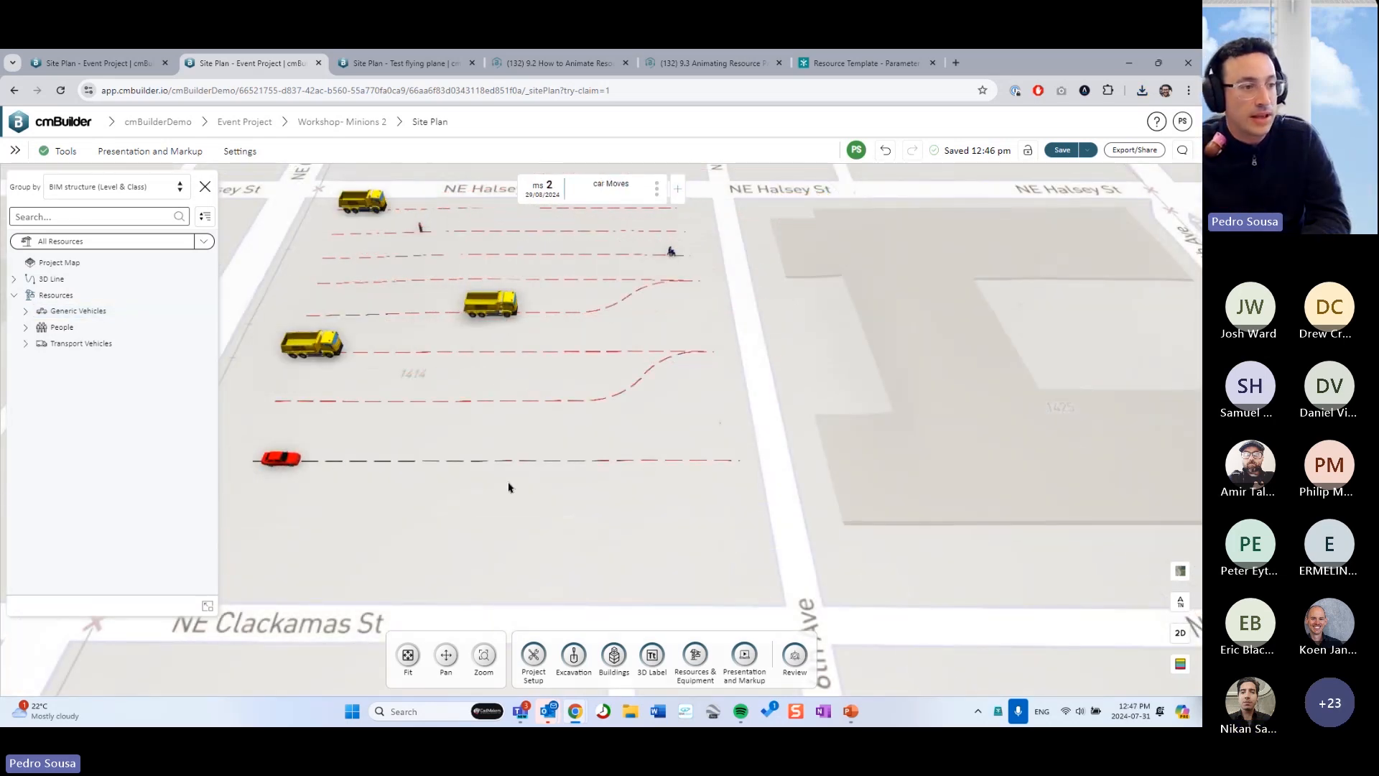
left_click_drag(388, 441, 524, 429)
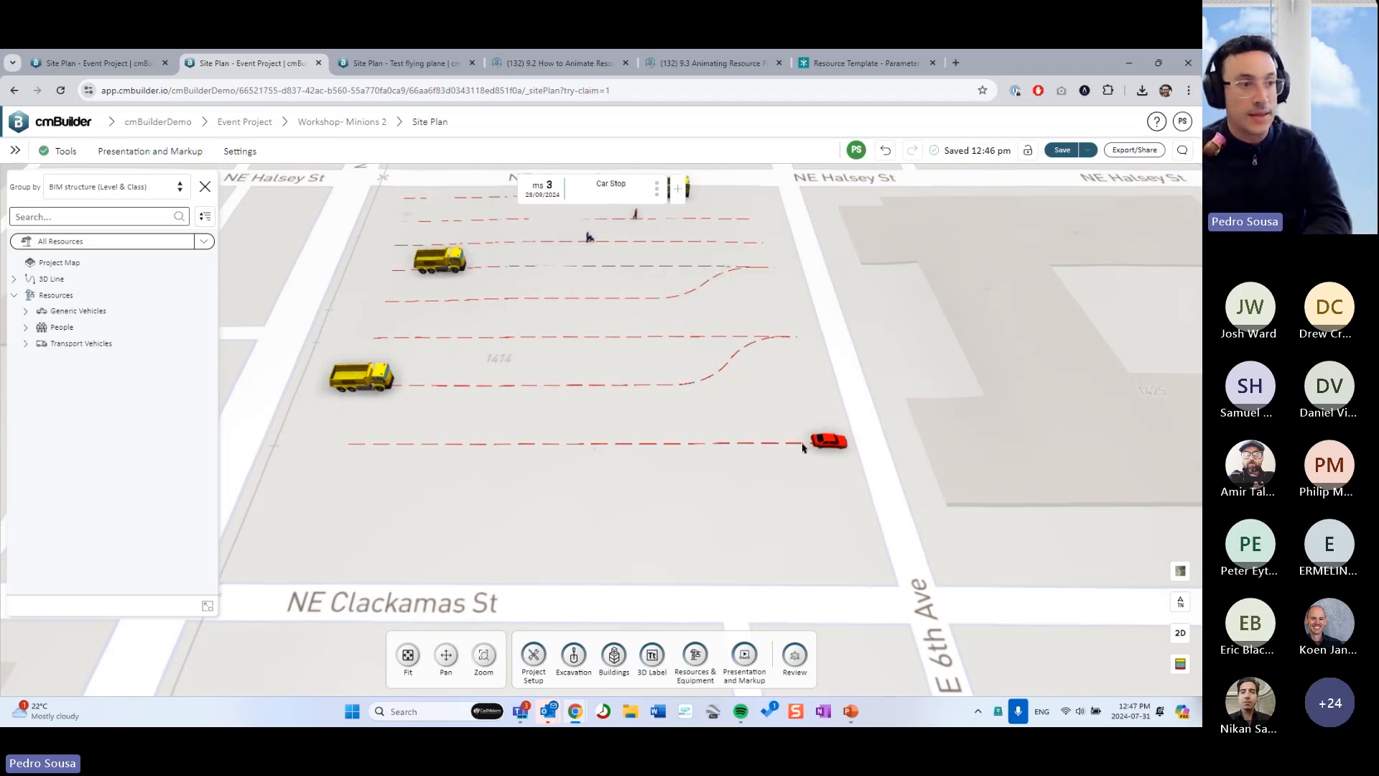
- Add a new milestone after Car Stop and name it "Car move agian"
left_click(736, 425)
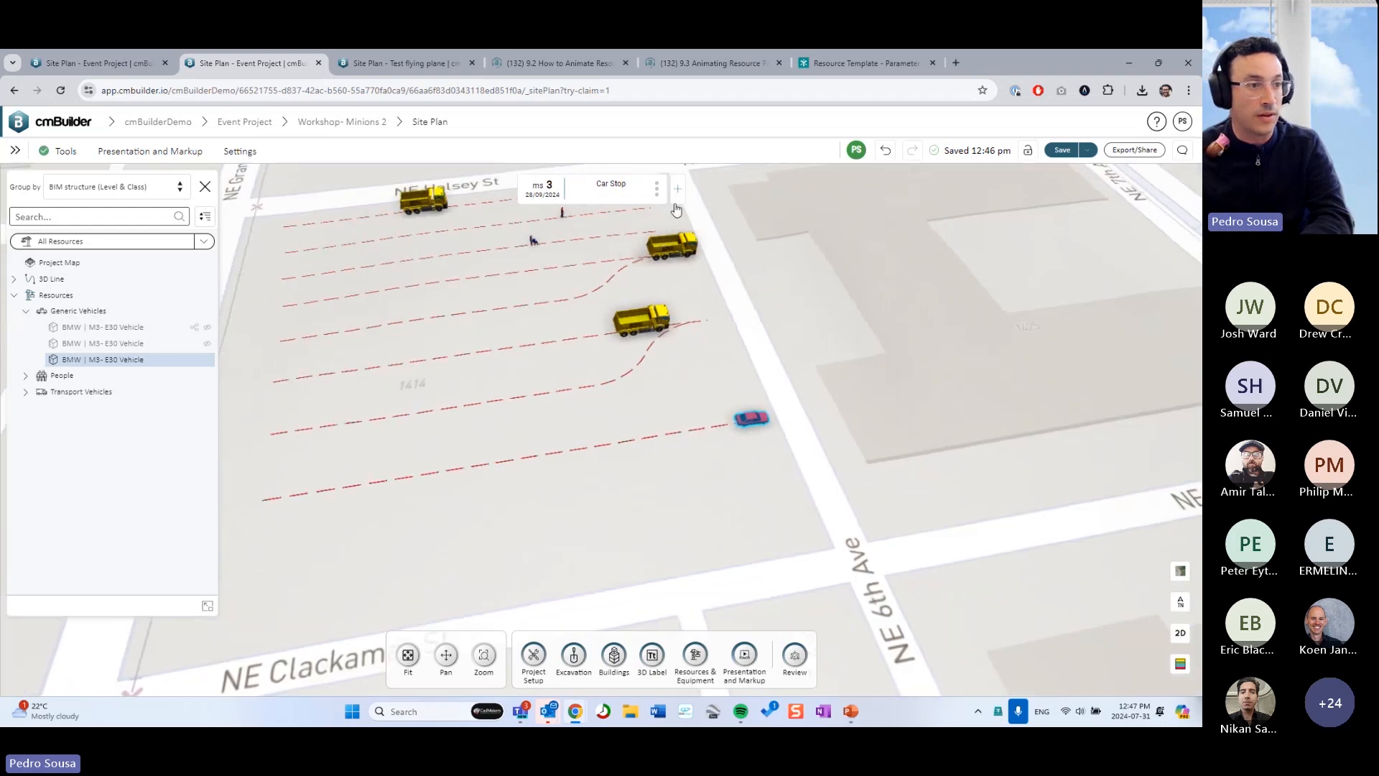
key("ctrl+a")
type("Car")
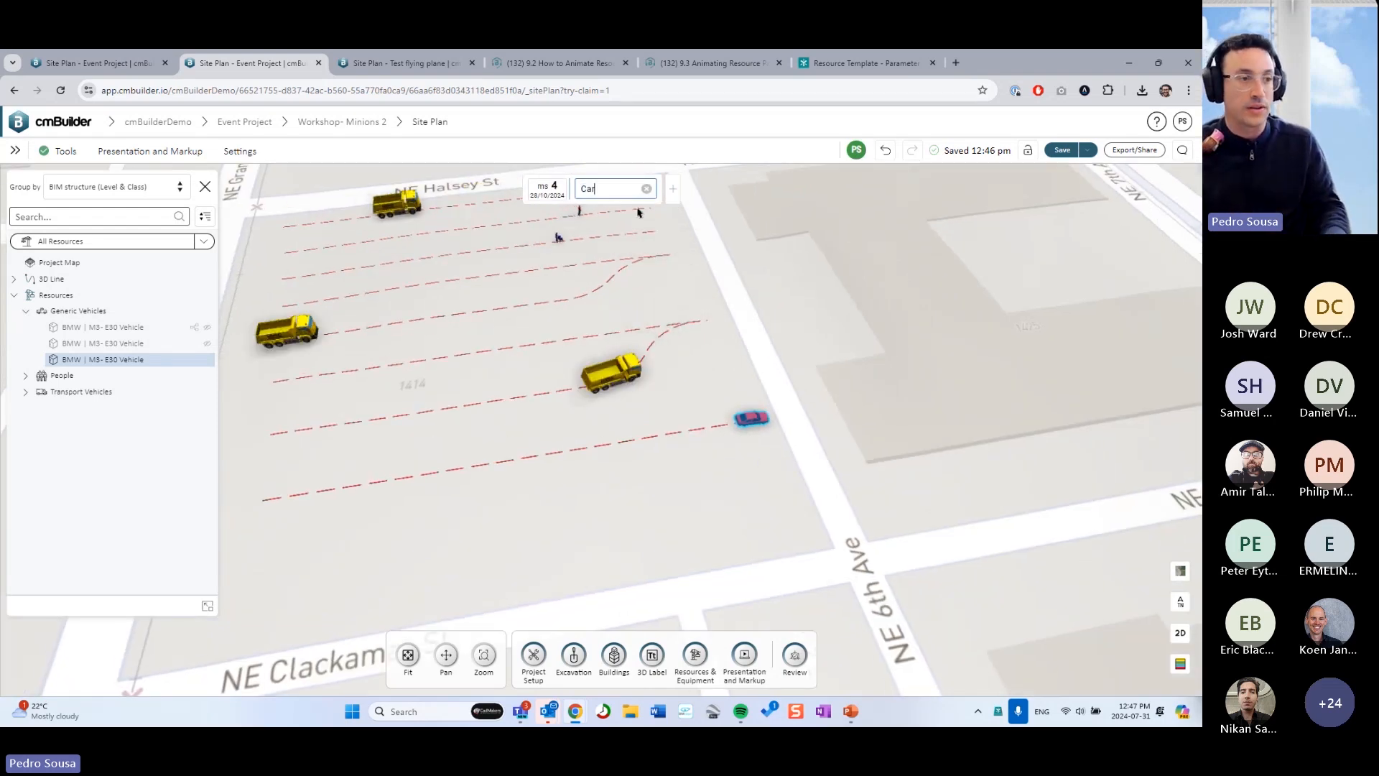
type(" move agian")
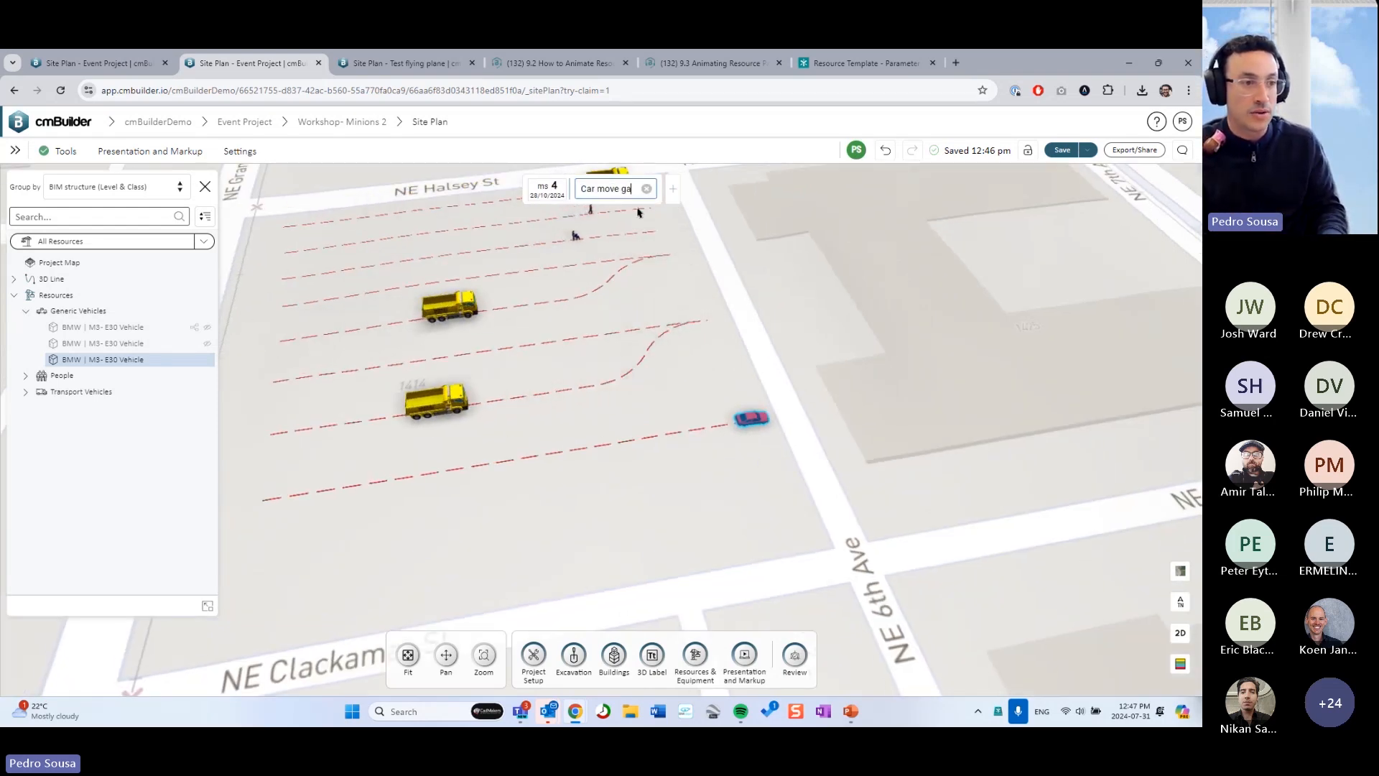
key("Return")
left_click_drag(737, 419, 606, 465)
right_click_drag(606, 465, 682, 456)
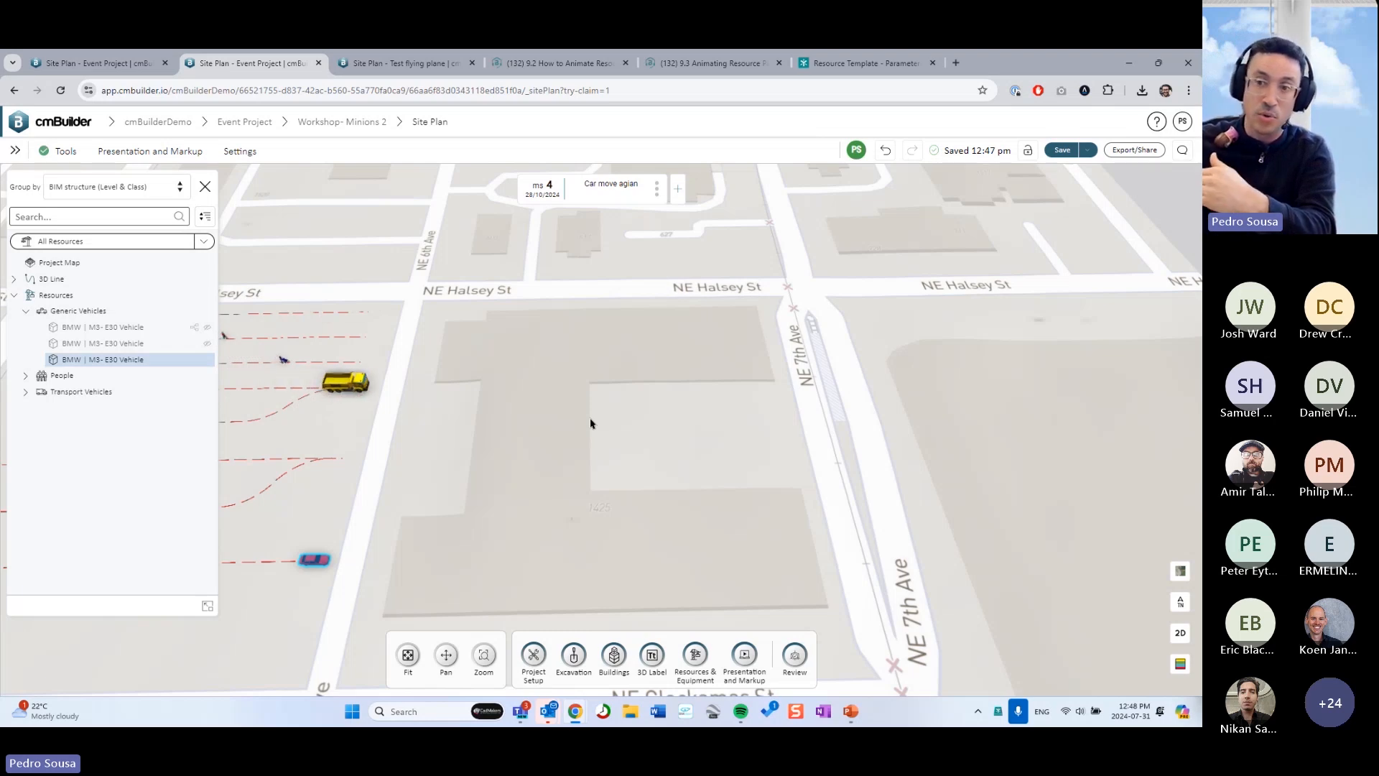
left_click_drag(585, 372, 769, 408)
scroll(639, 408, "up", 3)
left_click(347, 406)
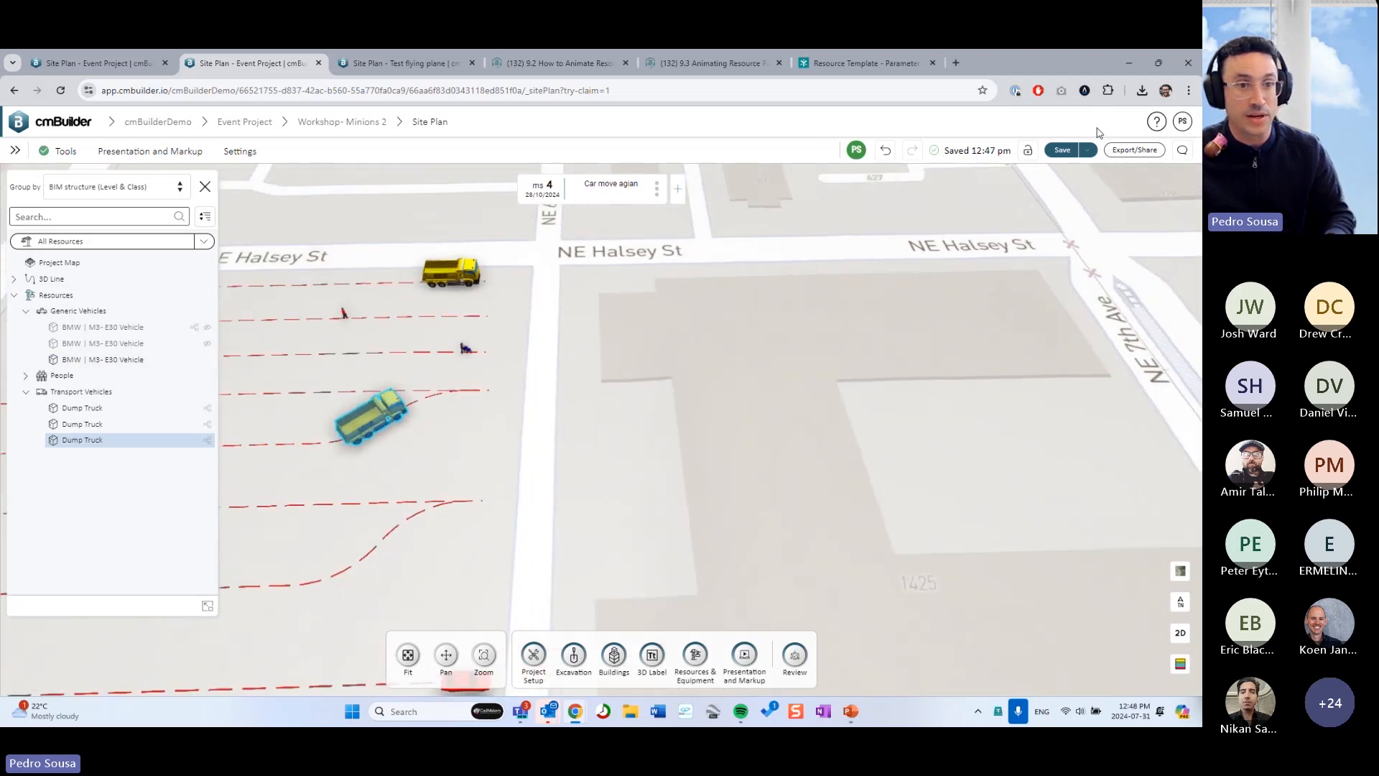
right_click_drag(1000, 265, 959, 333)
left_click_drag(981, 383, 816, 363)
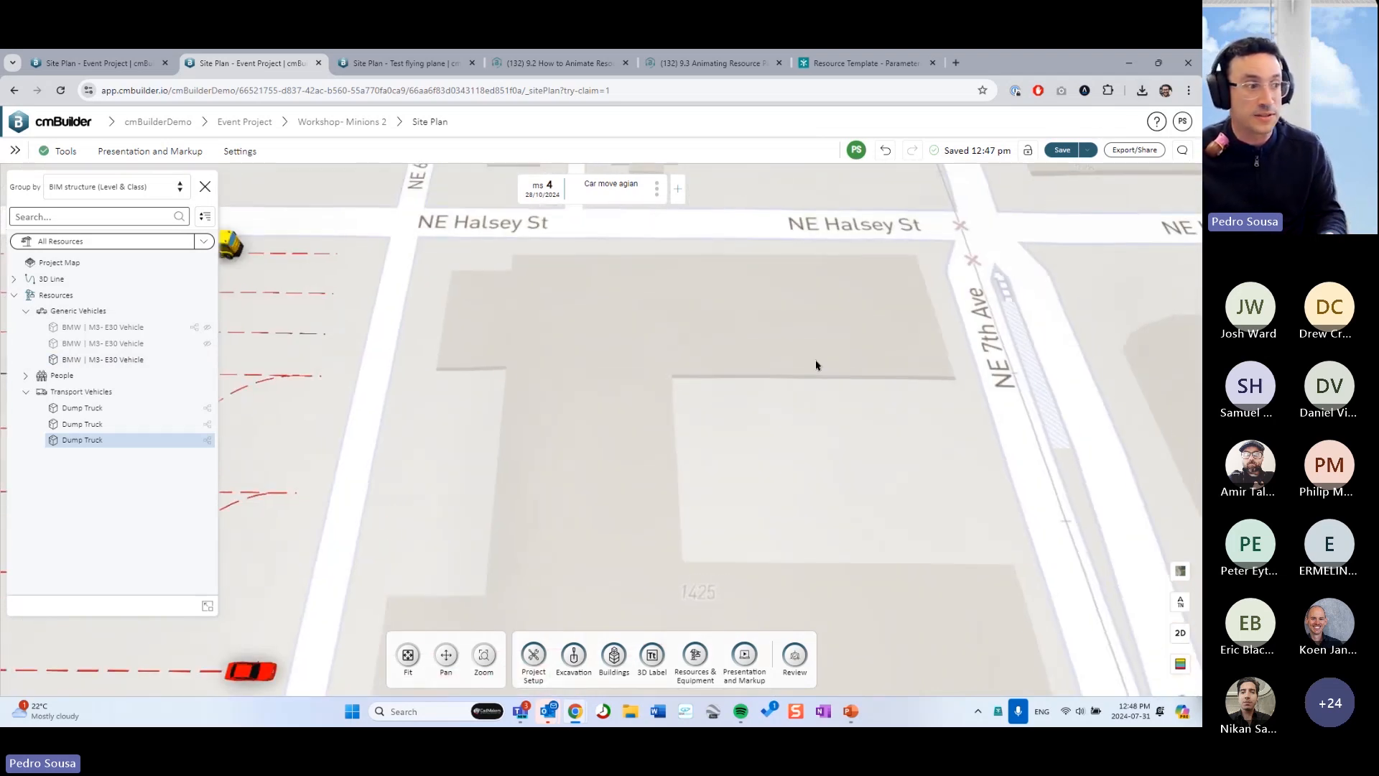
left_click(755, 508)
left_click_drag(754, 508, 613, 471)
right_click_drag(612, 471, 598, 498)
scroll(598, 498, "down", 3)
left_click_drag(599, 498, 680, 416)
right_click_drag(679, 416, 749, 416)
left_click_drag(749, 416, 716, 416)
right_click_drag(717, 417, 674, 416)
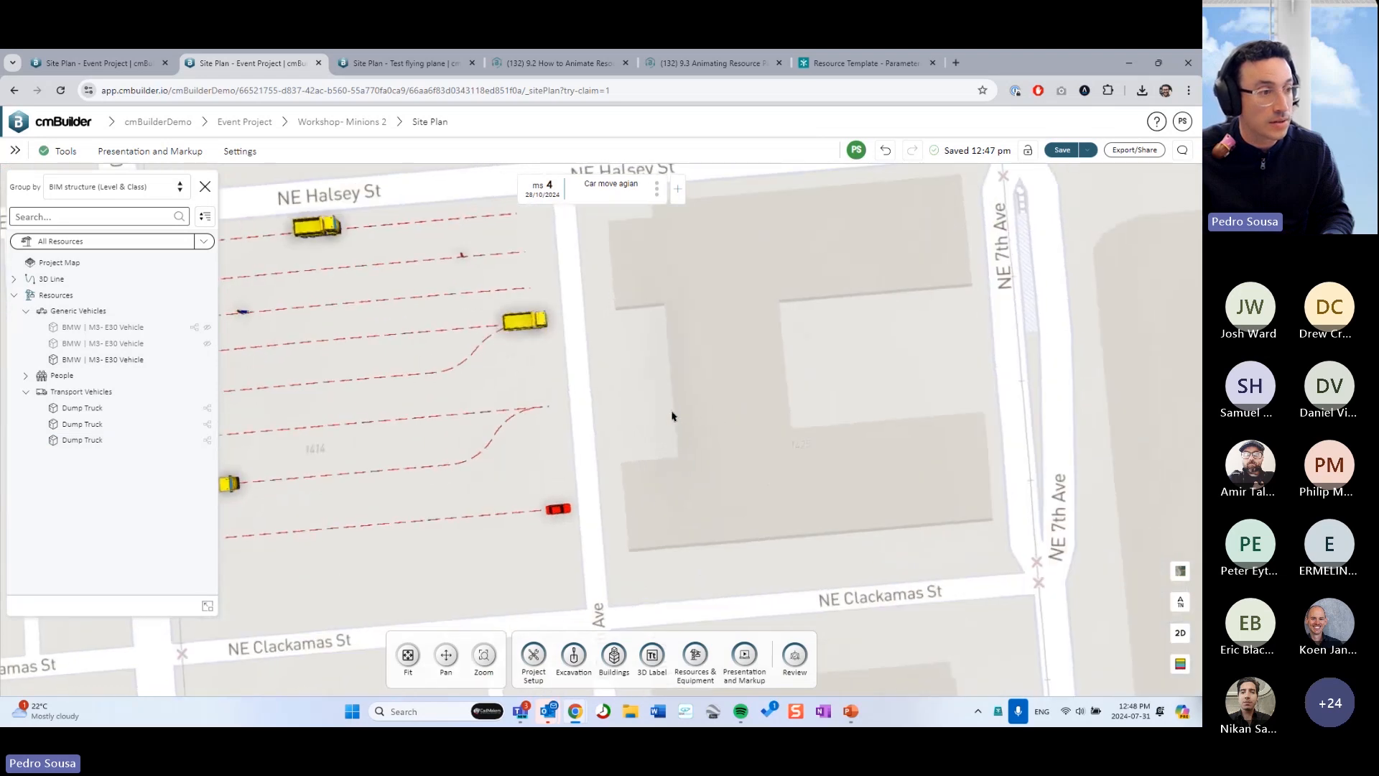
- Export the custom visual programming graph of the dump truck that follows the curved path
left_click_drag(674, 416, 818, 419)
left_click(670, 332)
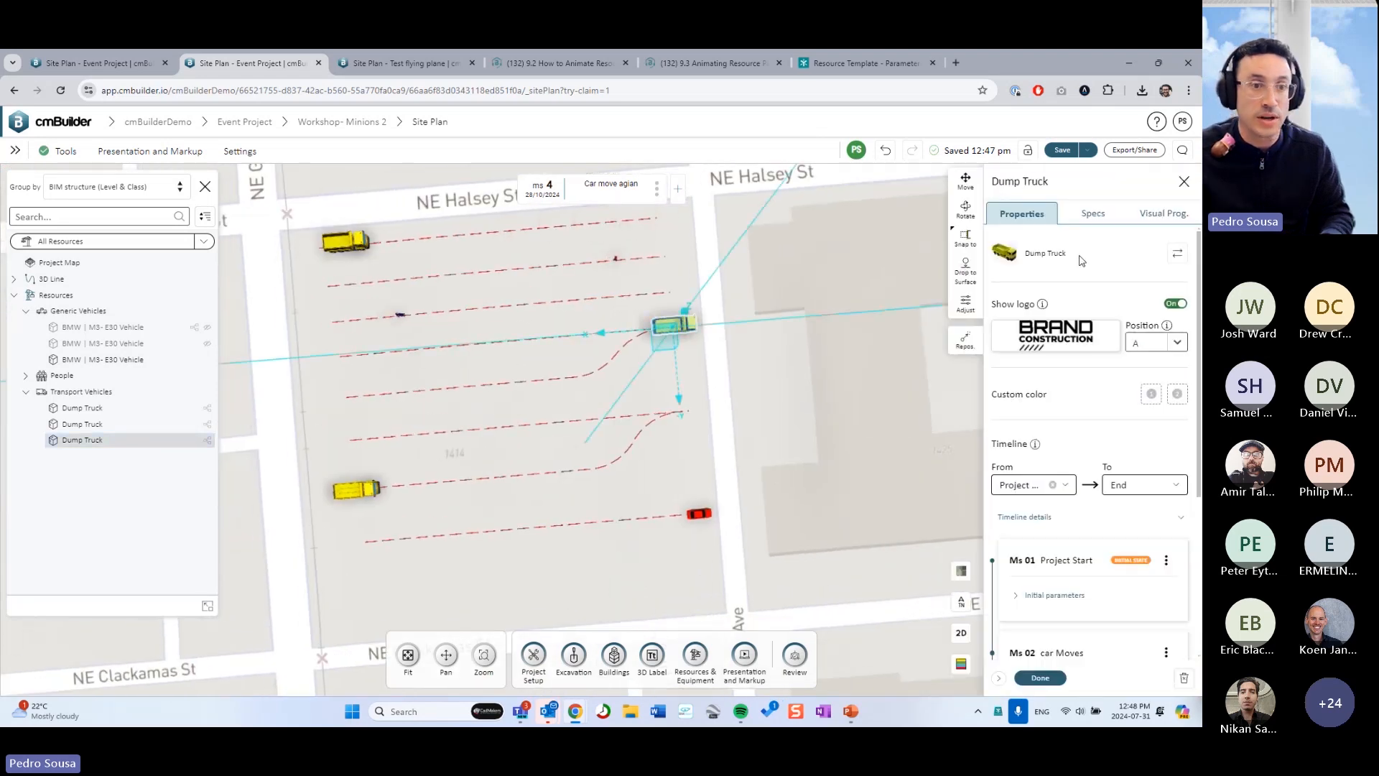
left_click(1162, 213)
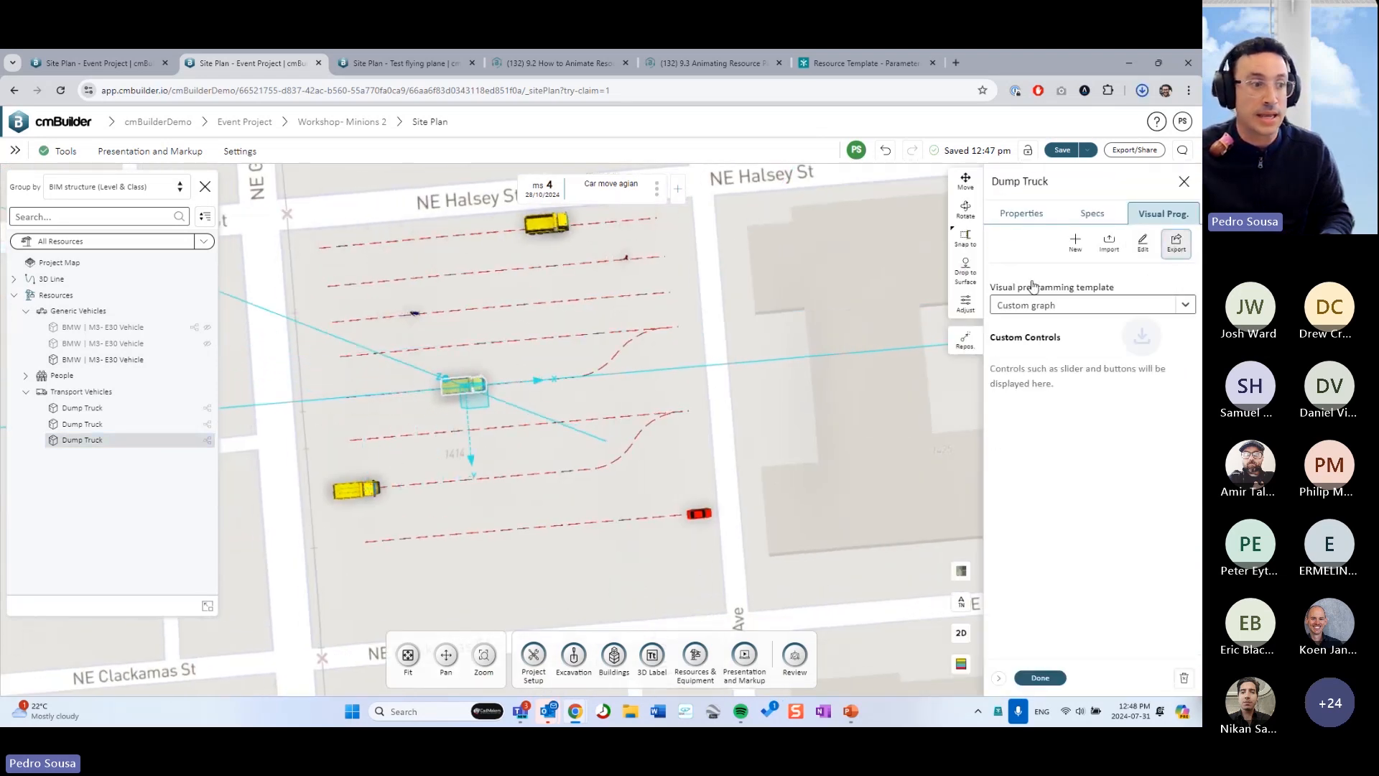
left_click(1175, 242)
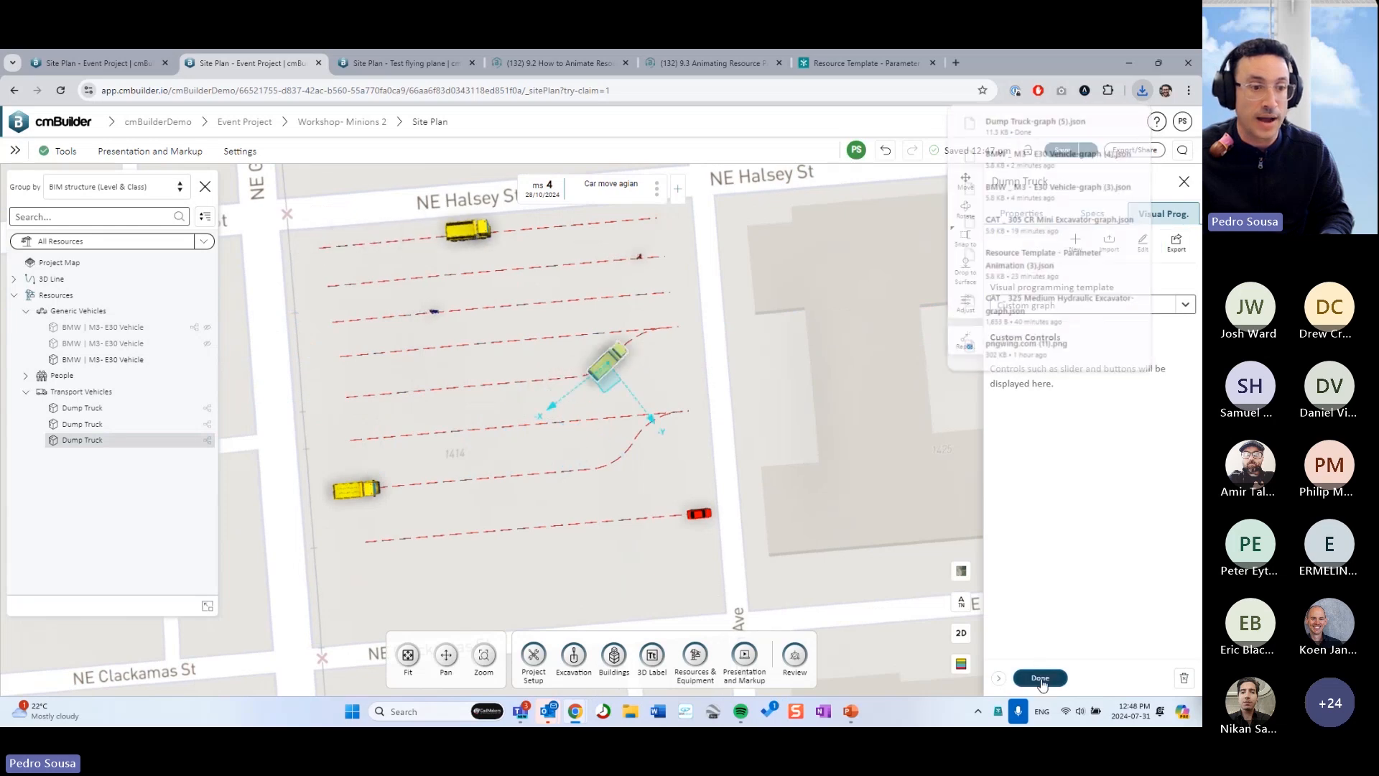
left_click(1040, 677)
- Draw a straight horizontal 3D line across the northern part of the building footprint between NE 6th Ave and NE 7th Ave
left_click_drag(828, 438, 785, 446)
right_click_drag(785, 446, 787, 451)
left_click_drag(786, 451, 730, 468)
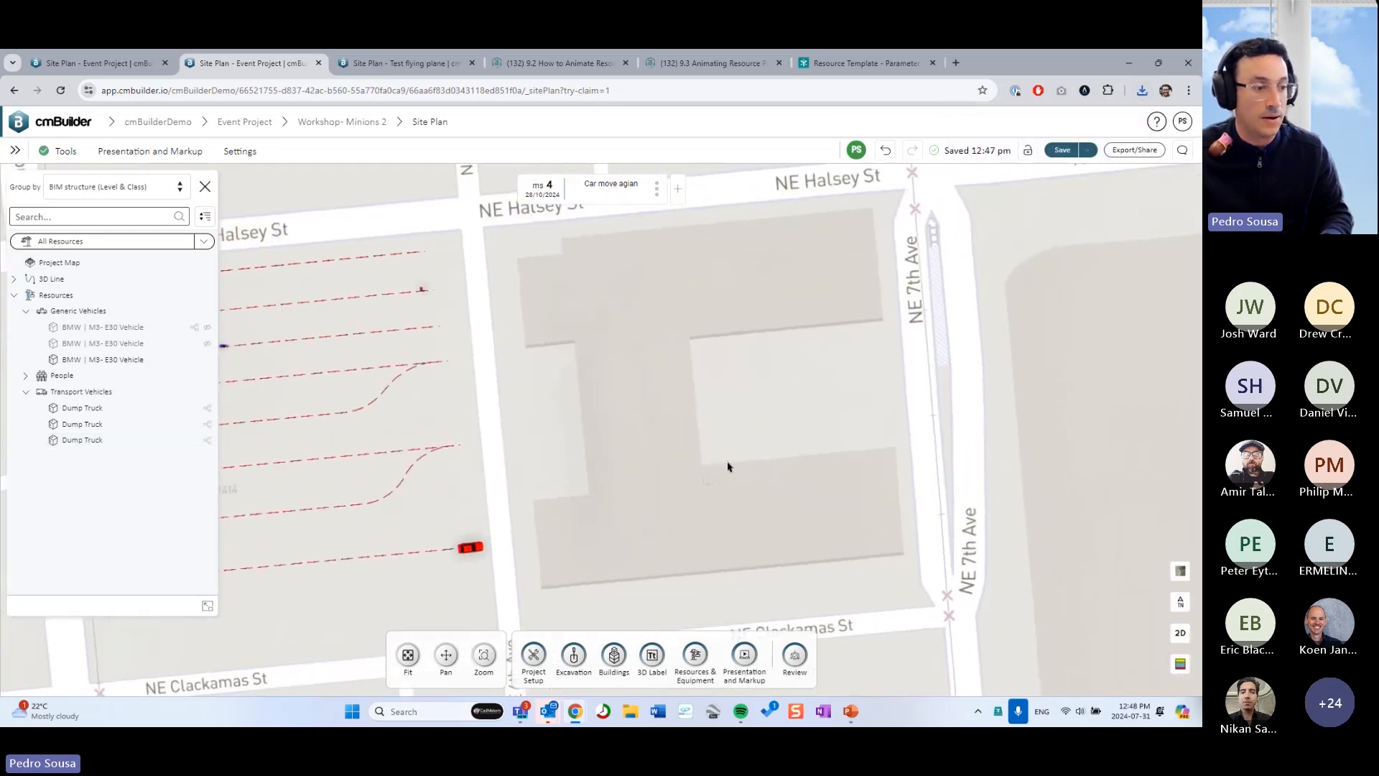
left_click(533, 655)
left_click_drag(675, 563, 563, 551)
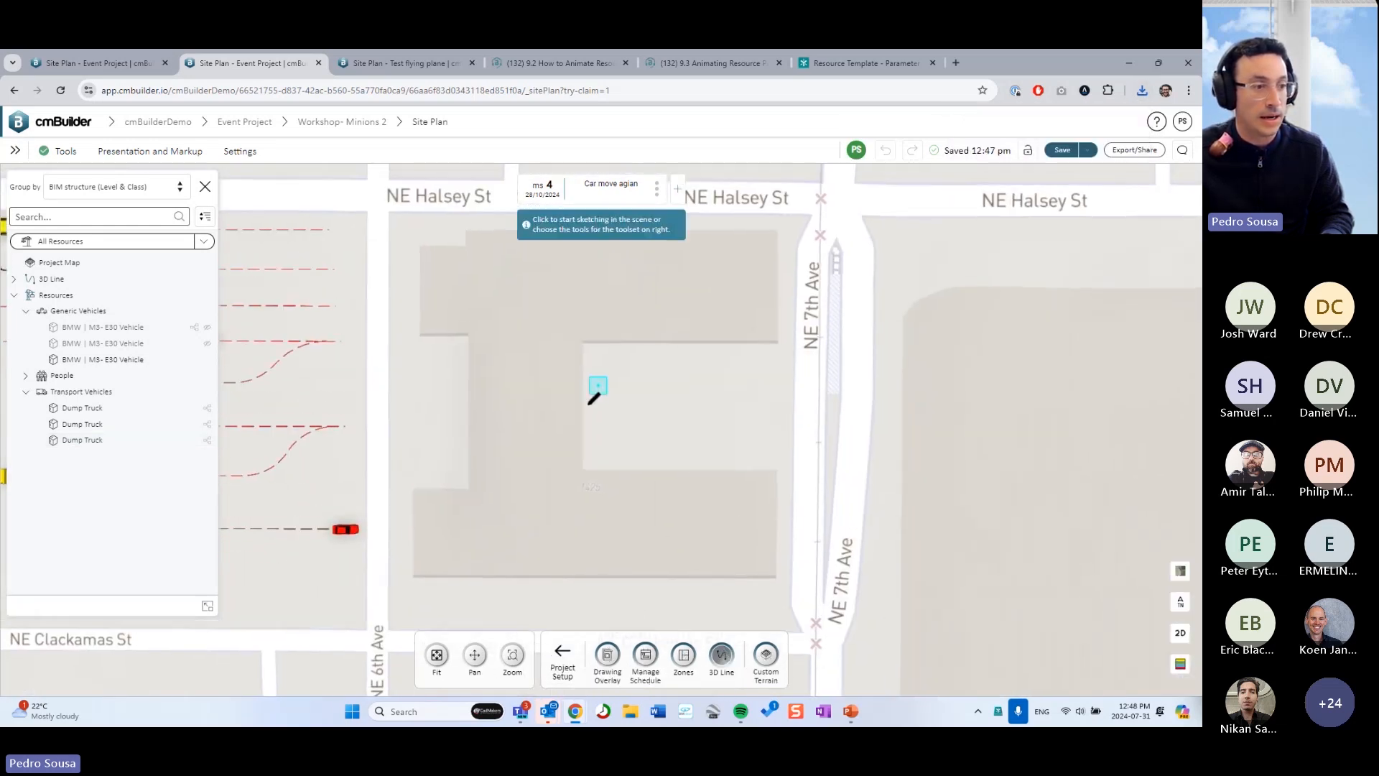
left_click(721, 654)
scroll(434, 317, "up", 3)
left_click(420, 327)
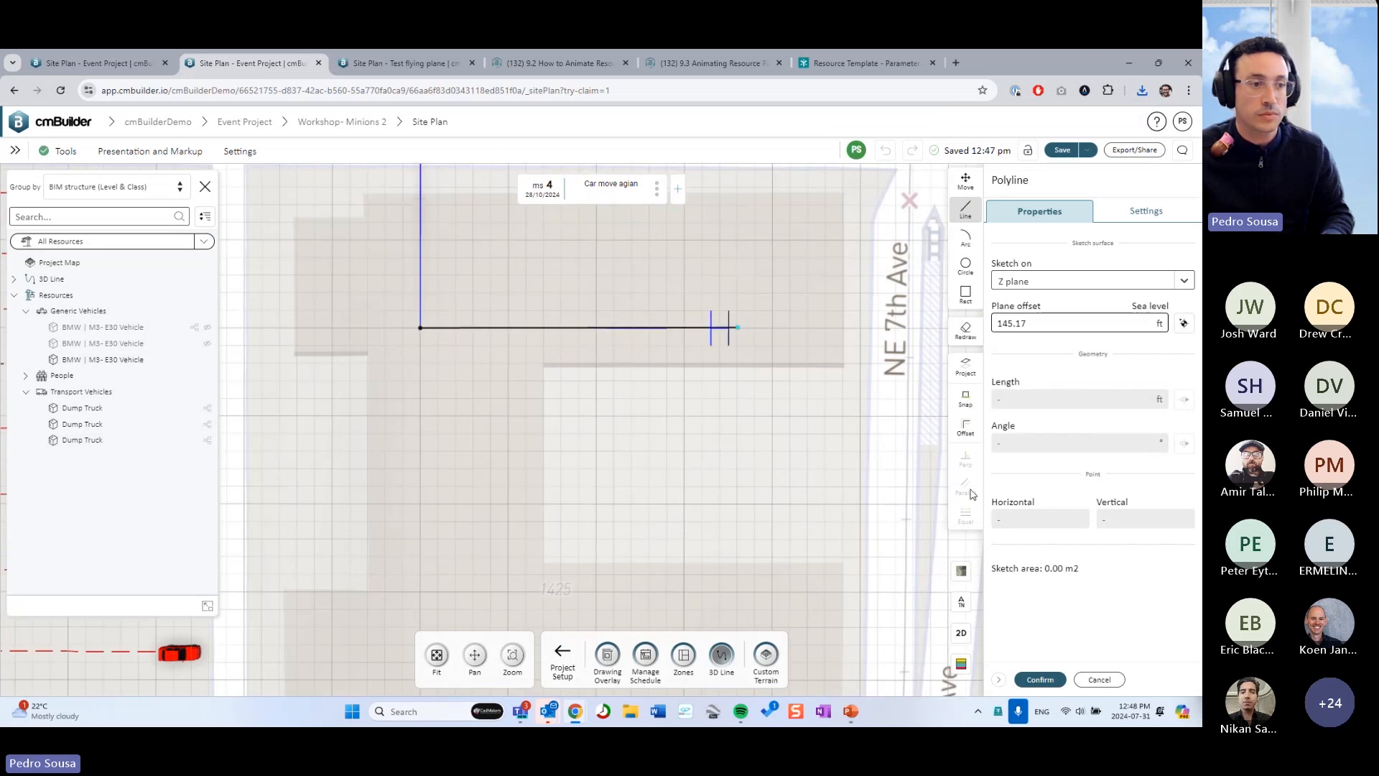
left_click(1047, 681)
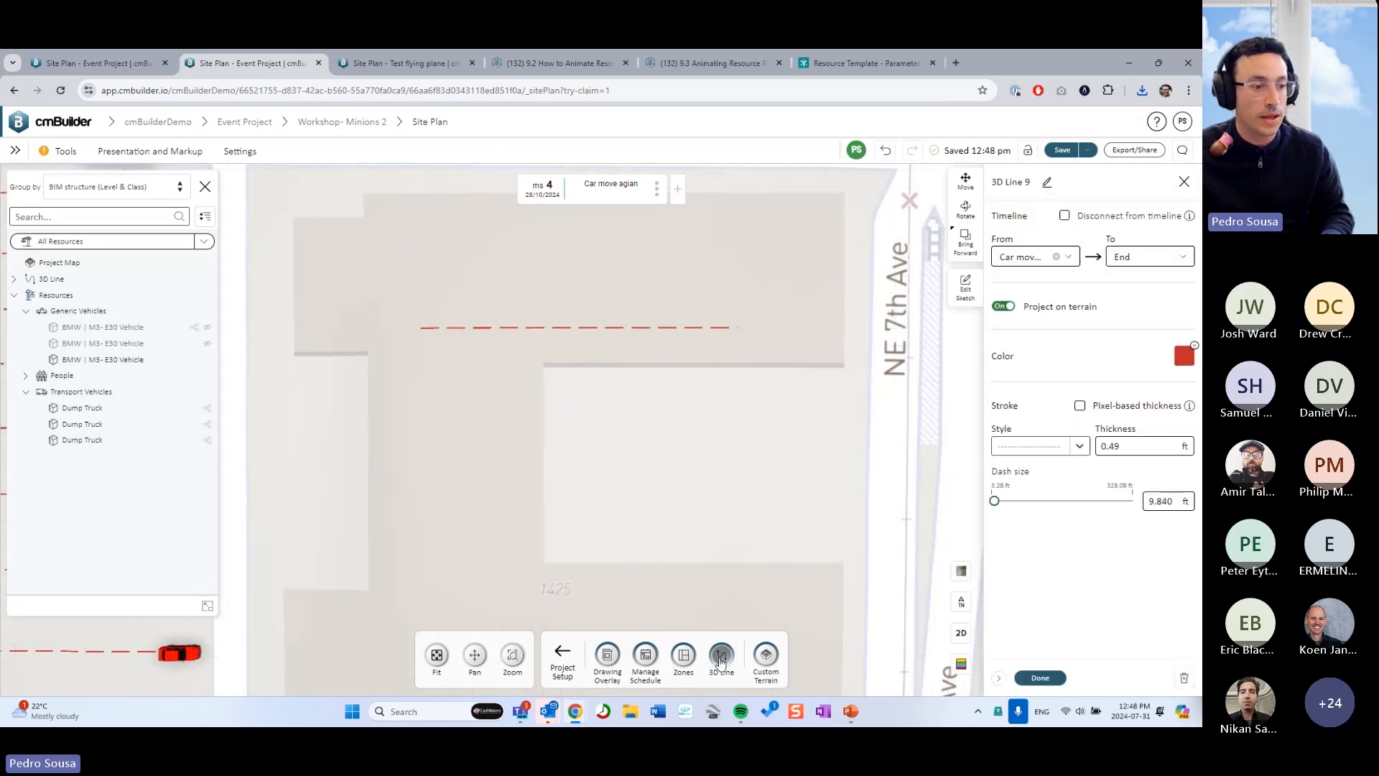
left_click(1046, 676)
- Draw a second 3D line running south from the east end of the first line, roughly perpendicular to it
left_click(720, 659)
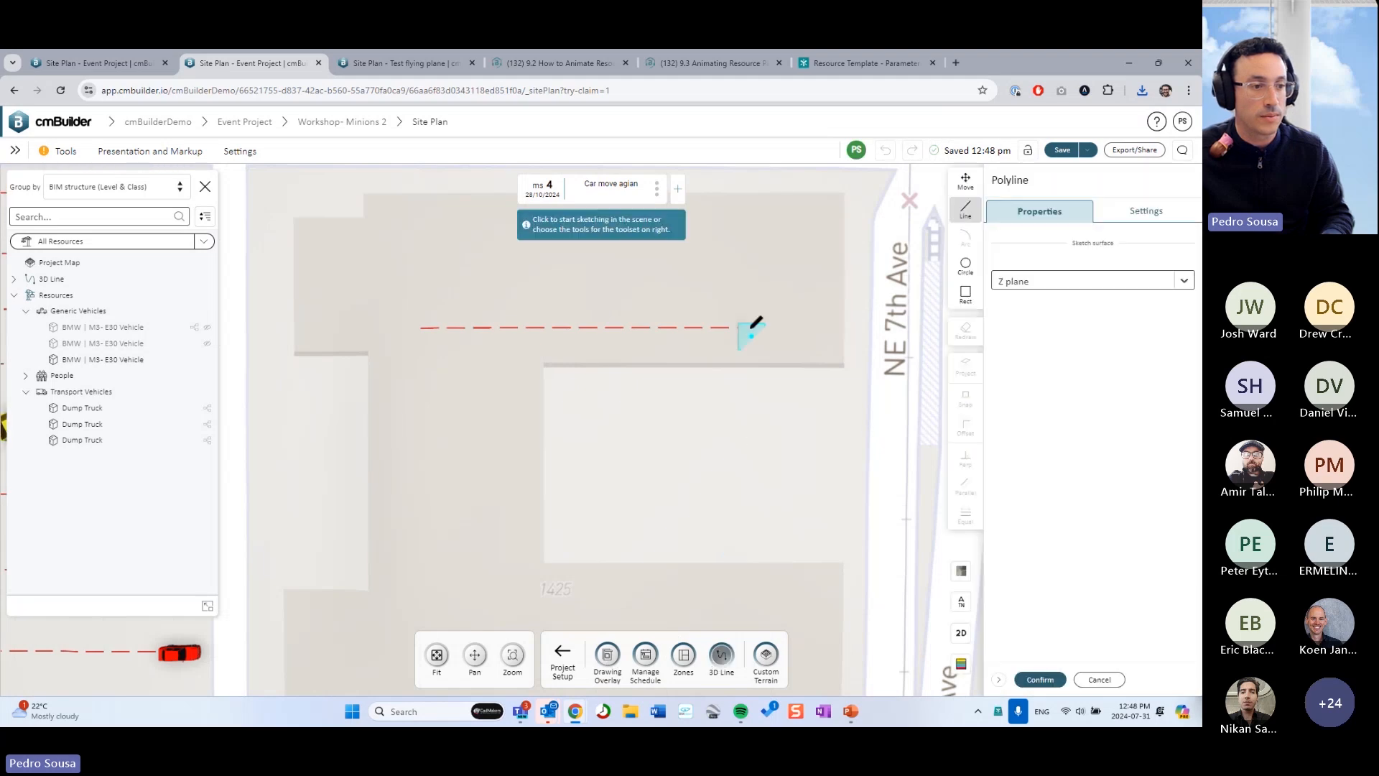
left_click(744, 327)
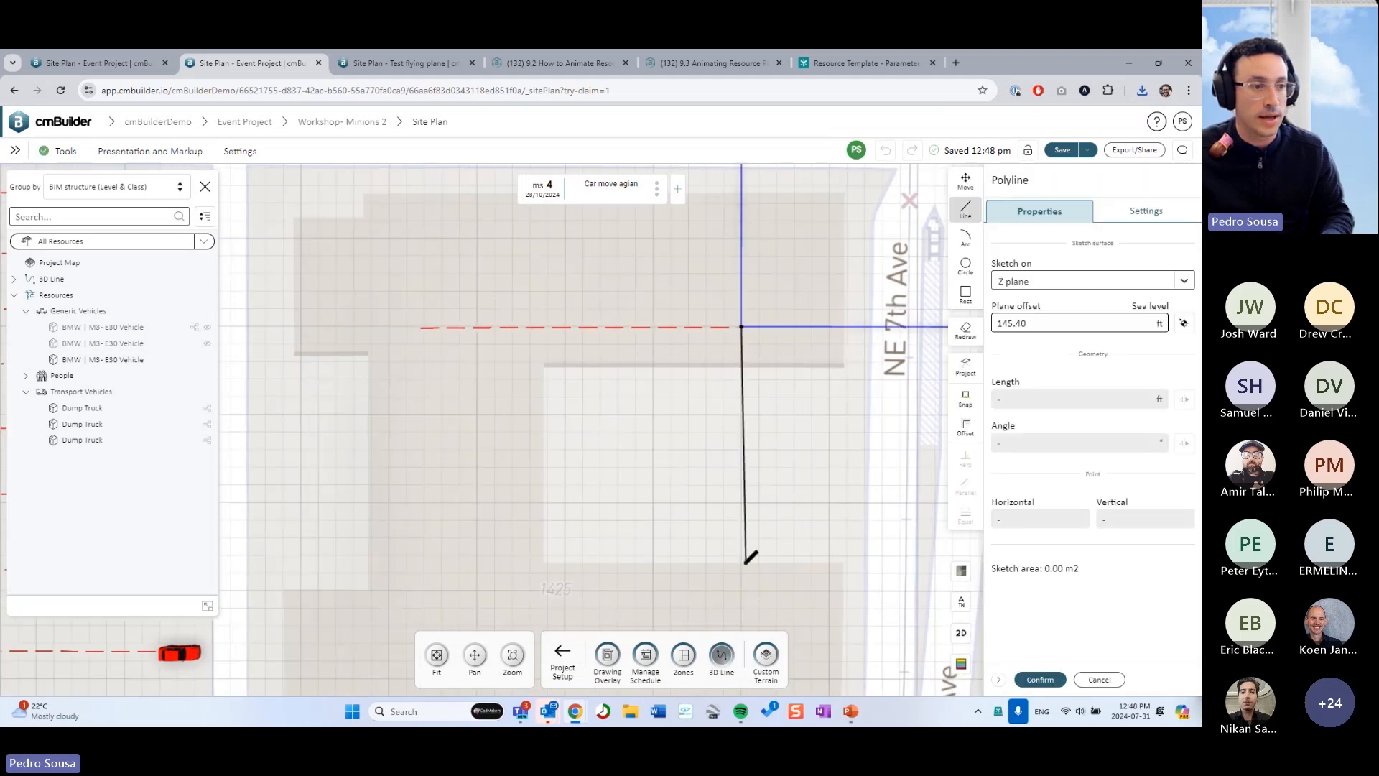
left_click(1038, 679)
middle_click_drag(658, 491, 705, 543)
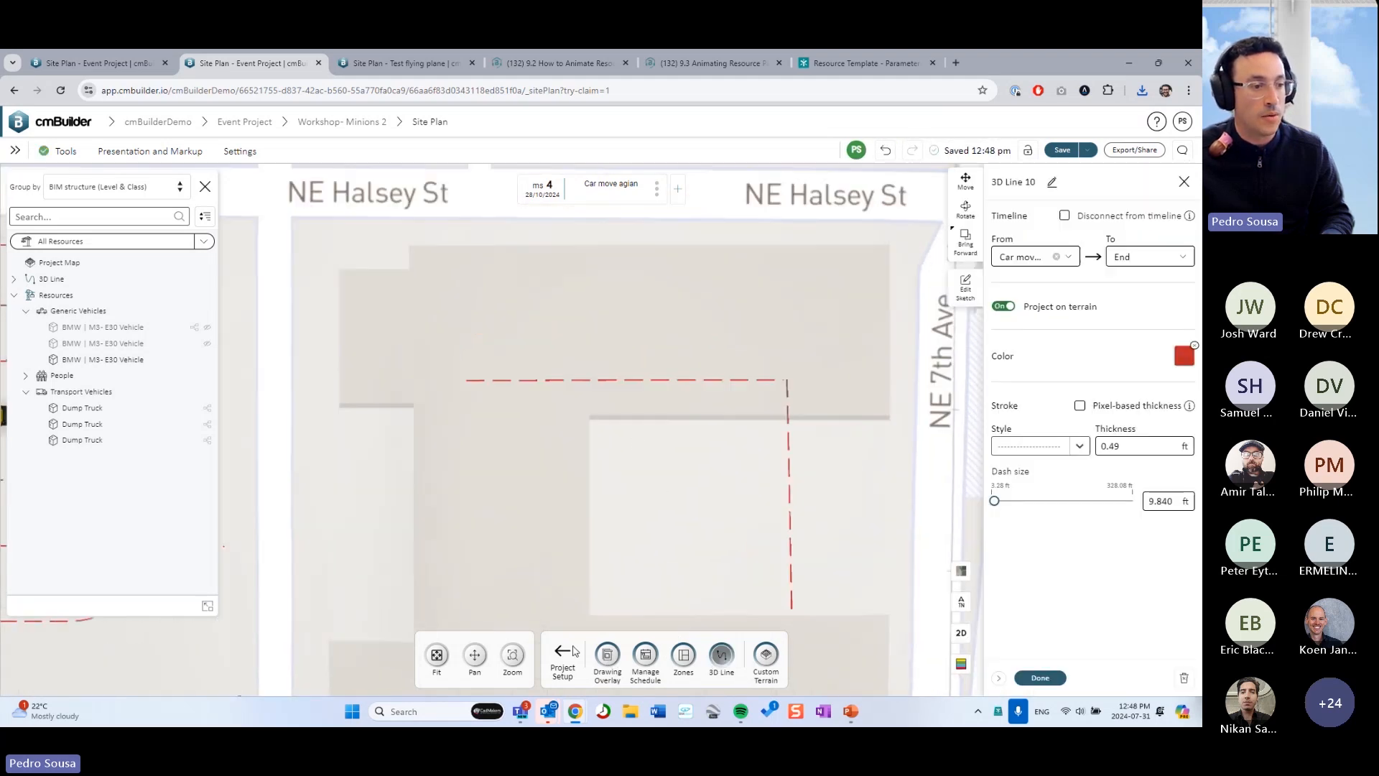
left_click(565, 657)
left_click(544, 663)
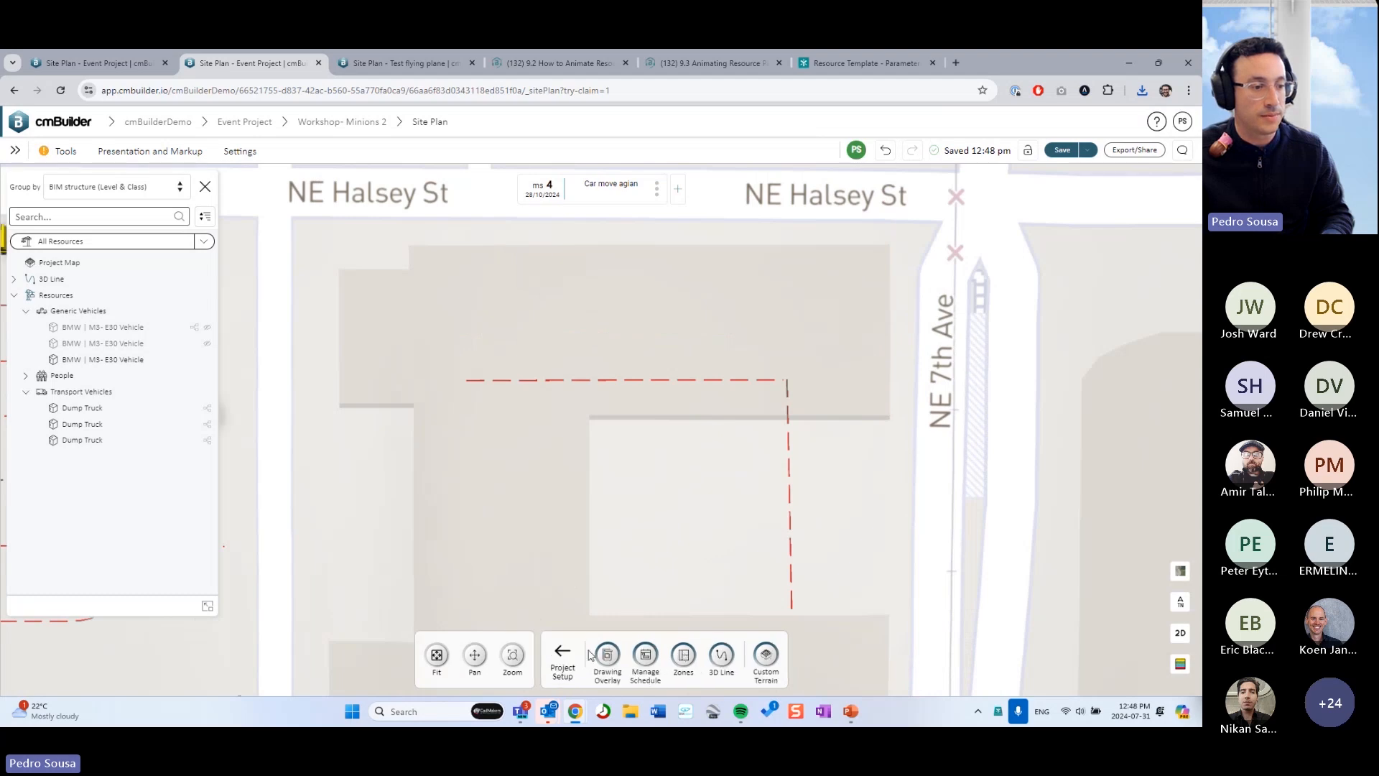
- Place a CAT 320 Medium Hydraulic Excavator from Heavy Machinery at the west end of the horizontal line
left_click(565, 656)
left_click(689, 655)
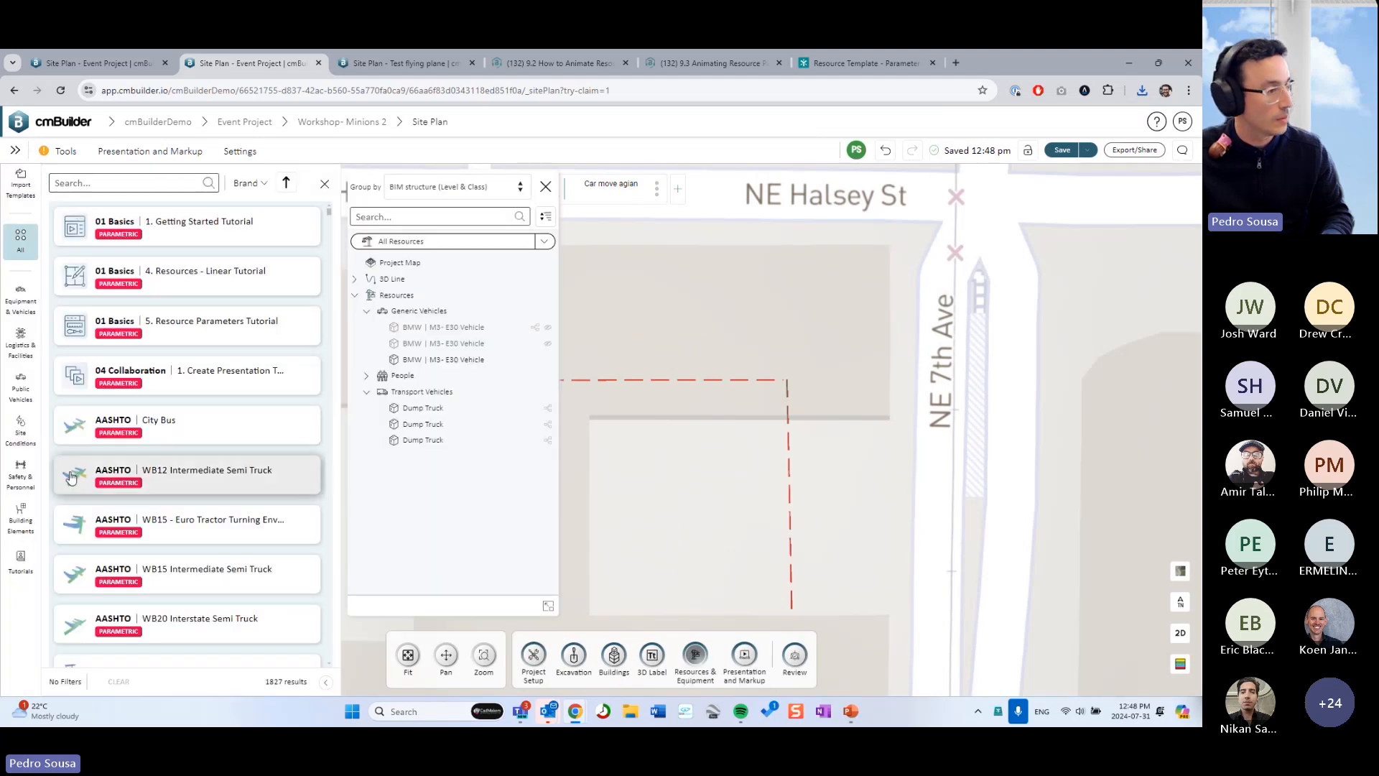
left_click(29, 314)
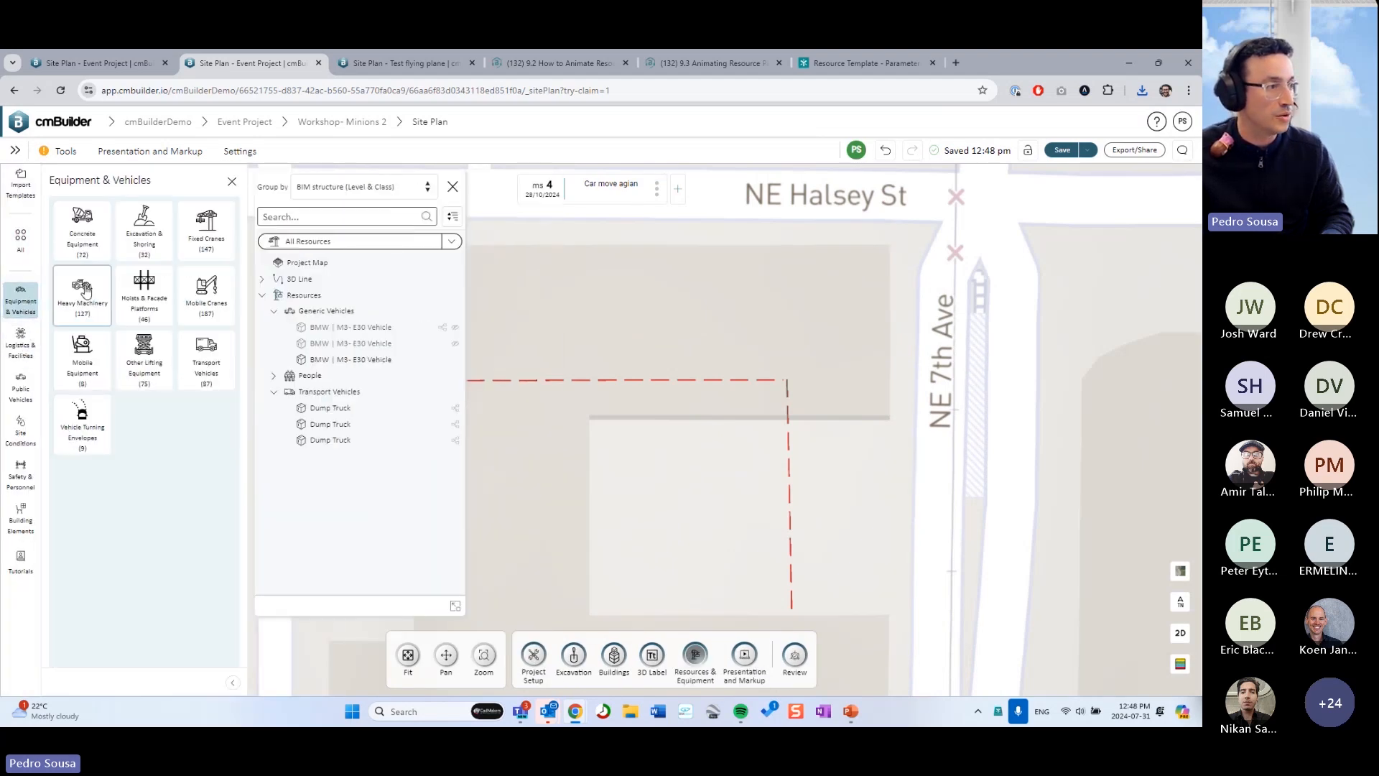
left_click(82, 291)
scroll(147, 441, "down", 3)
scroll(170, 503, "down", 3)
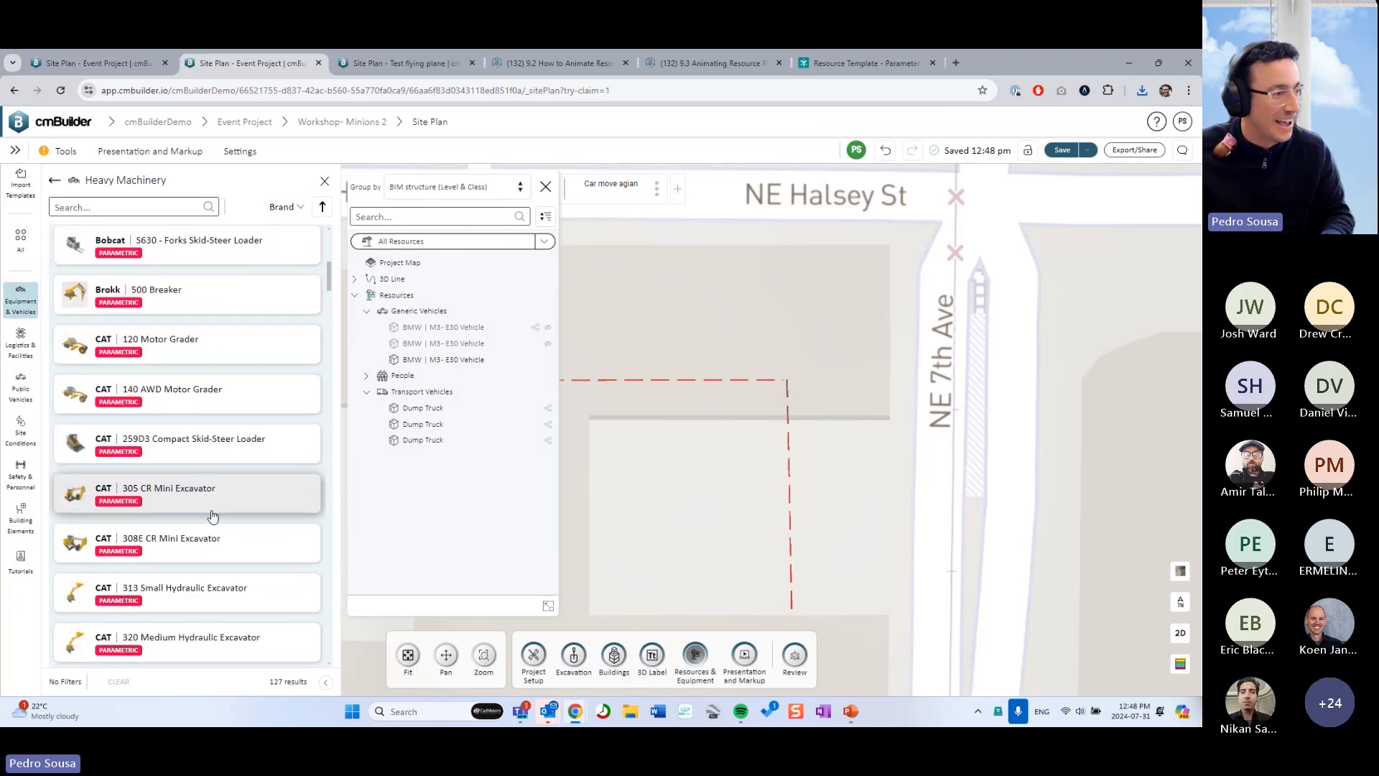
left_click(210, 638)
left_click(634, 390)
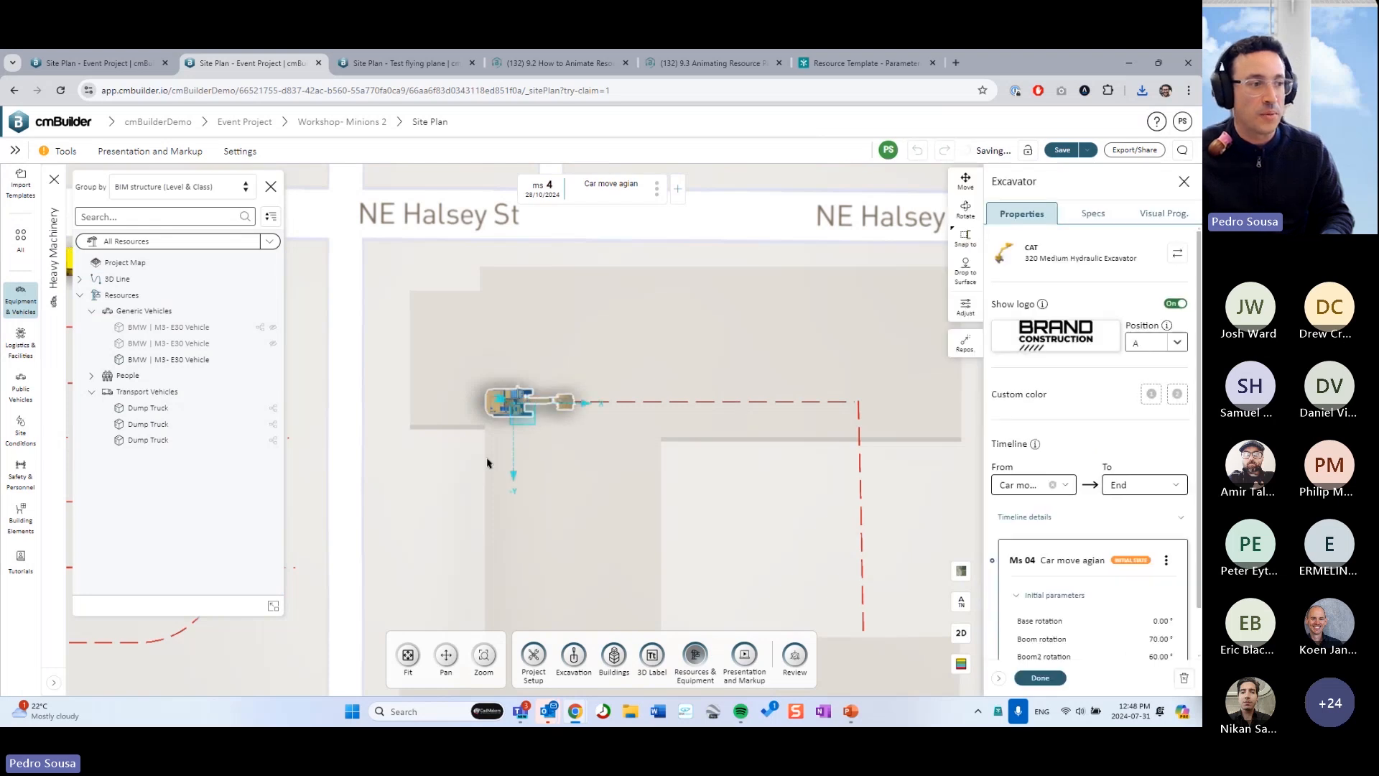
- Load the exported dump truck graph into the excavator's visual programming
left_click(1172, 211)
left_click(1142, 89)
left_click_drag(1034, 148, 1109, 497)
middle_click_drag(756, 502, 650, 497)
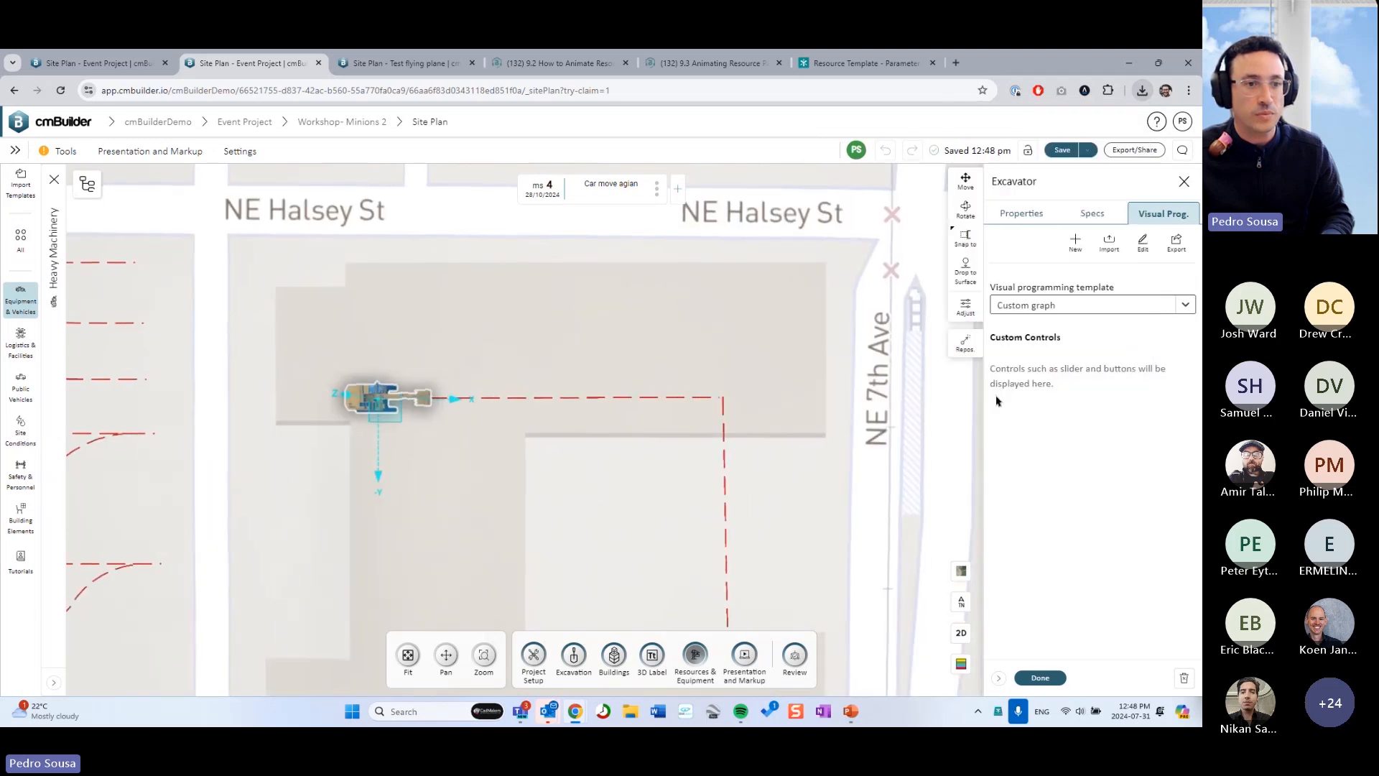
middle_click_drag(825, 365, 775, 329)
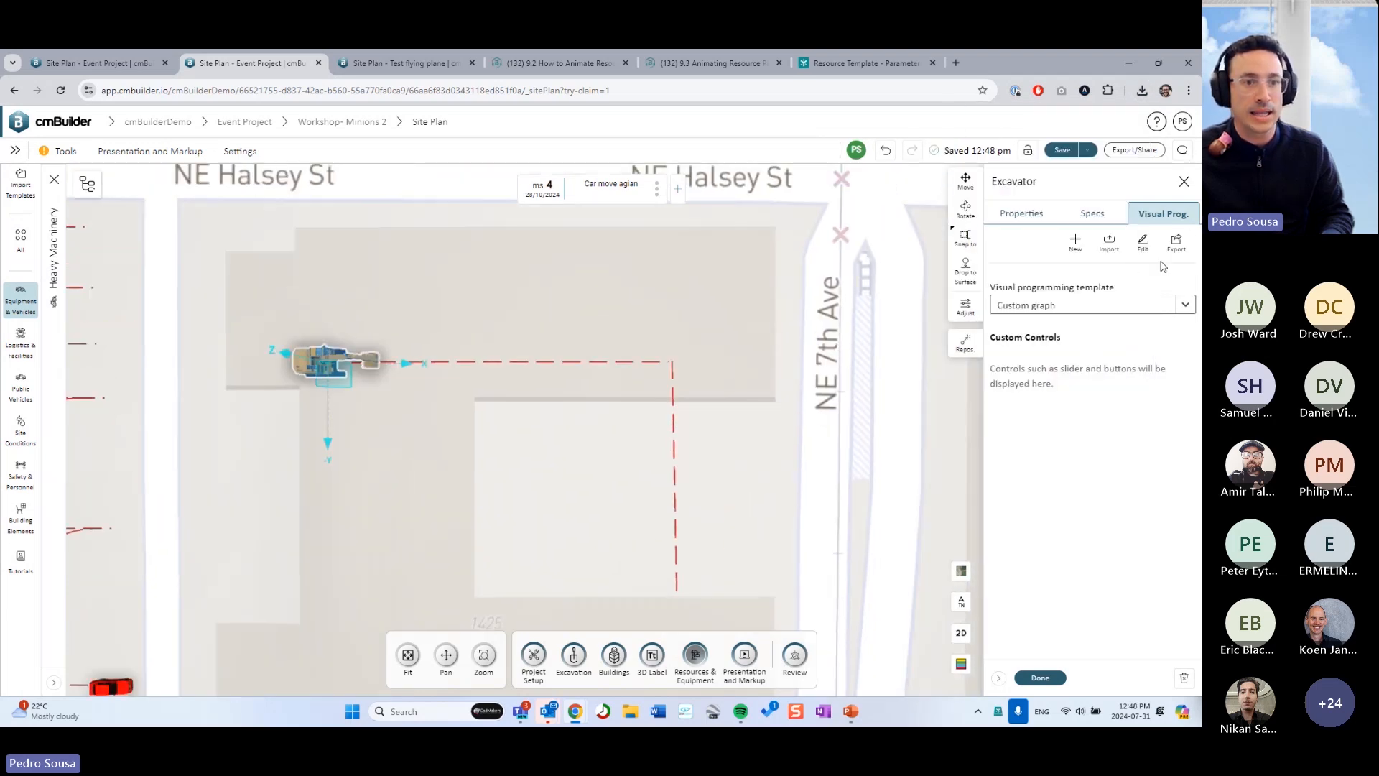
- Open the excavator's graph for editing and delete the Delay node between the two Value Transition nodes
left_click(1144, 242)
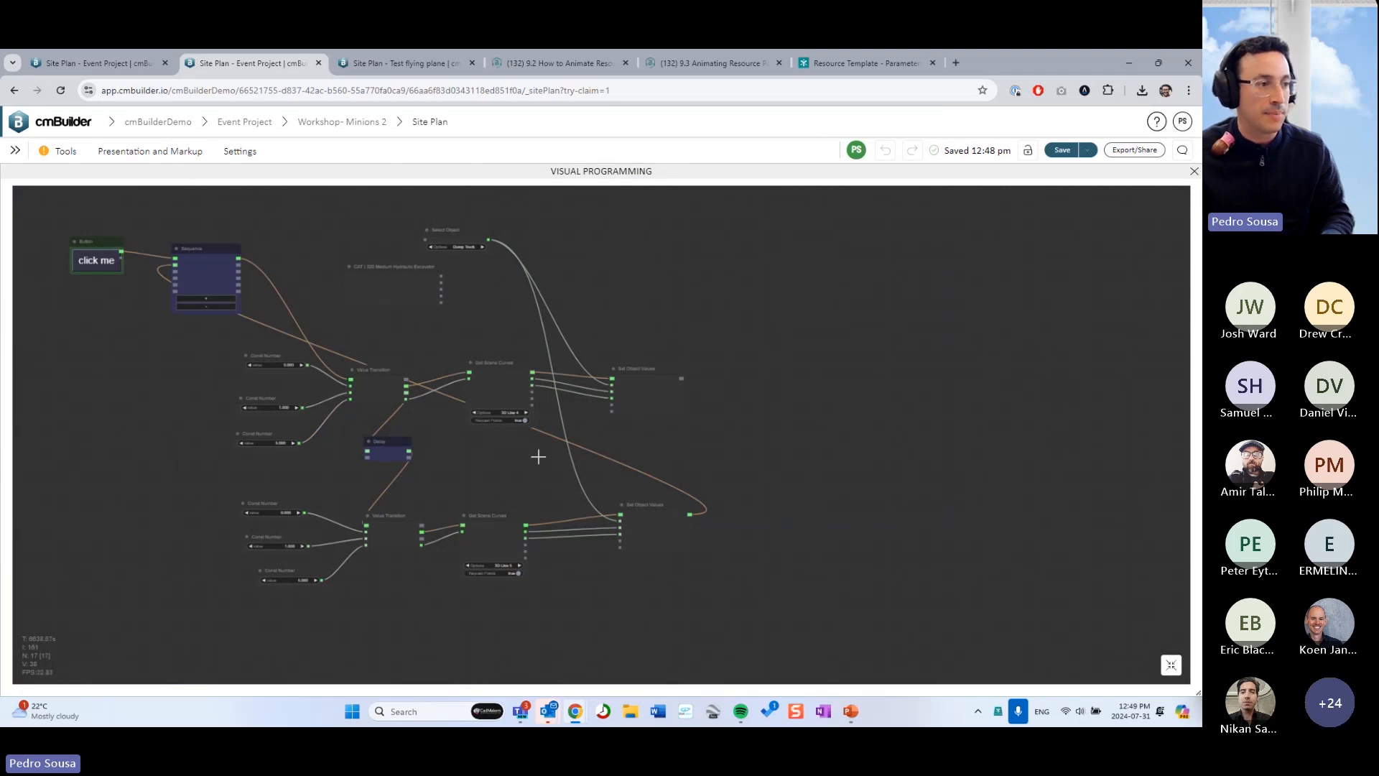
left_click_drag(483, 470, 594, 410)
scroll(522, 492, "up", 2)
scroll(596, 480, "up", 2)
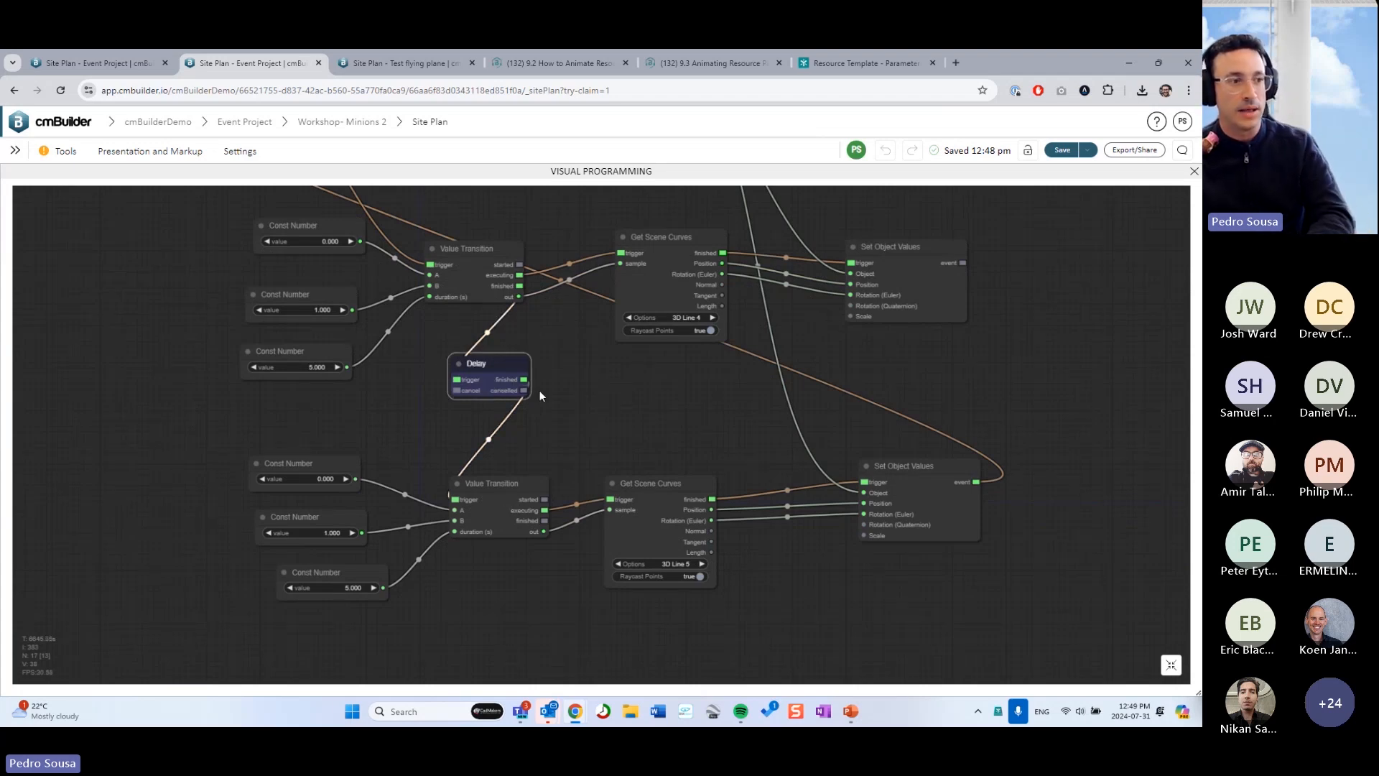
scroll(524, 398, "up", 1)
key("Delete")
- Move the second movement's group of nodes down to make room beneath the first movement's nodes
scroll(515, 397, "up", 1)
mouse_move(459, 368)
left_mouse_down()
mouse_move(463, 433)
mouse_move(519, 388)
mouse_move(487, 299)
left_mouse_up()
mouse_move(995, 602)
left_mouse_down("ctrl")
mouse_move(155, 357)
mouse_move(148, 330)
left_mouse_up("ctrl")
left_click_drag(497, 430, 497, 616)
left_click_drag(497, 357, 451, 392)
- Add an Animate Bone node in the space between the two groups of movement nodes
double_click(390, 398)
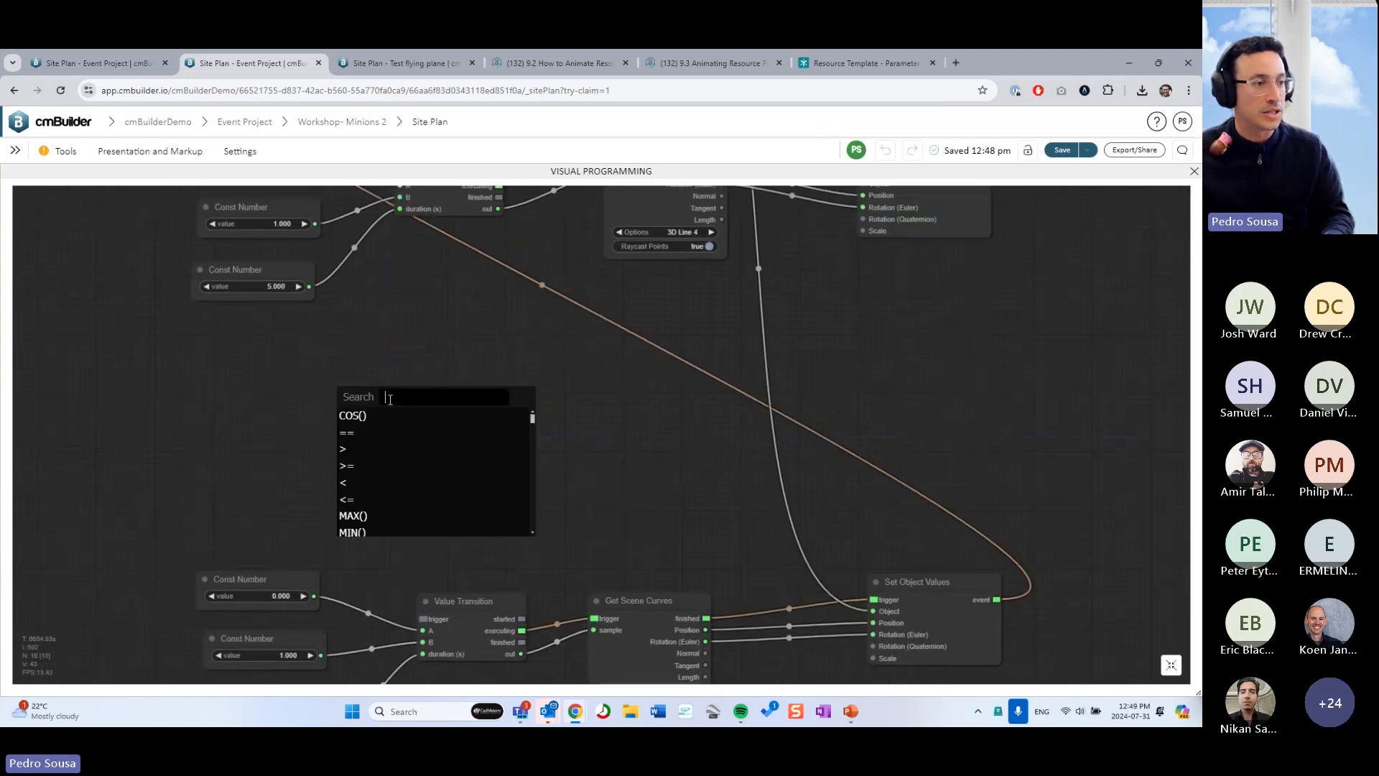
left_click(413, 383)
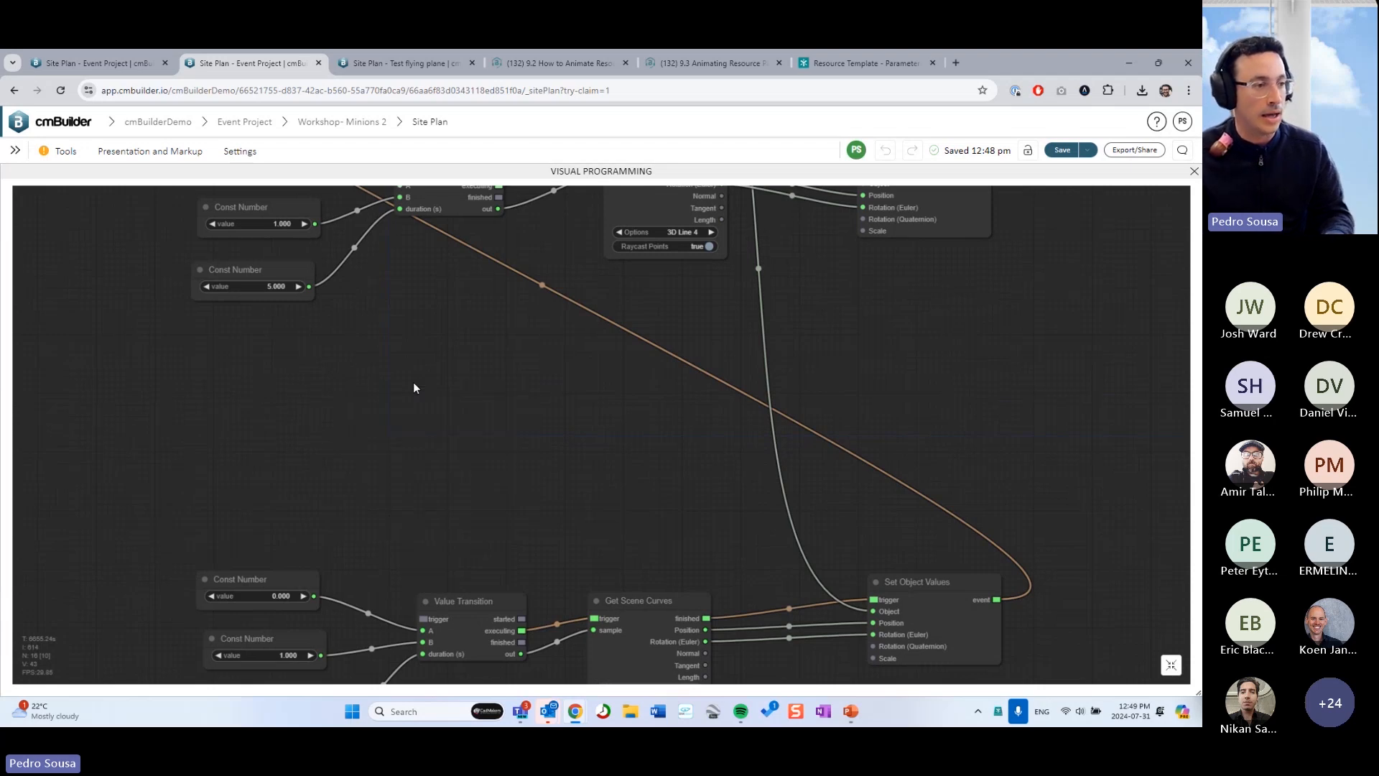
left_click_drag(413, 388, 420, 385)
double_click(421, 381)
type("an")
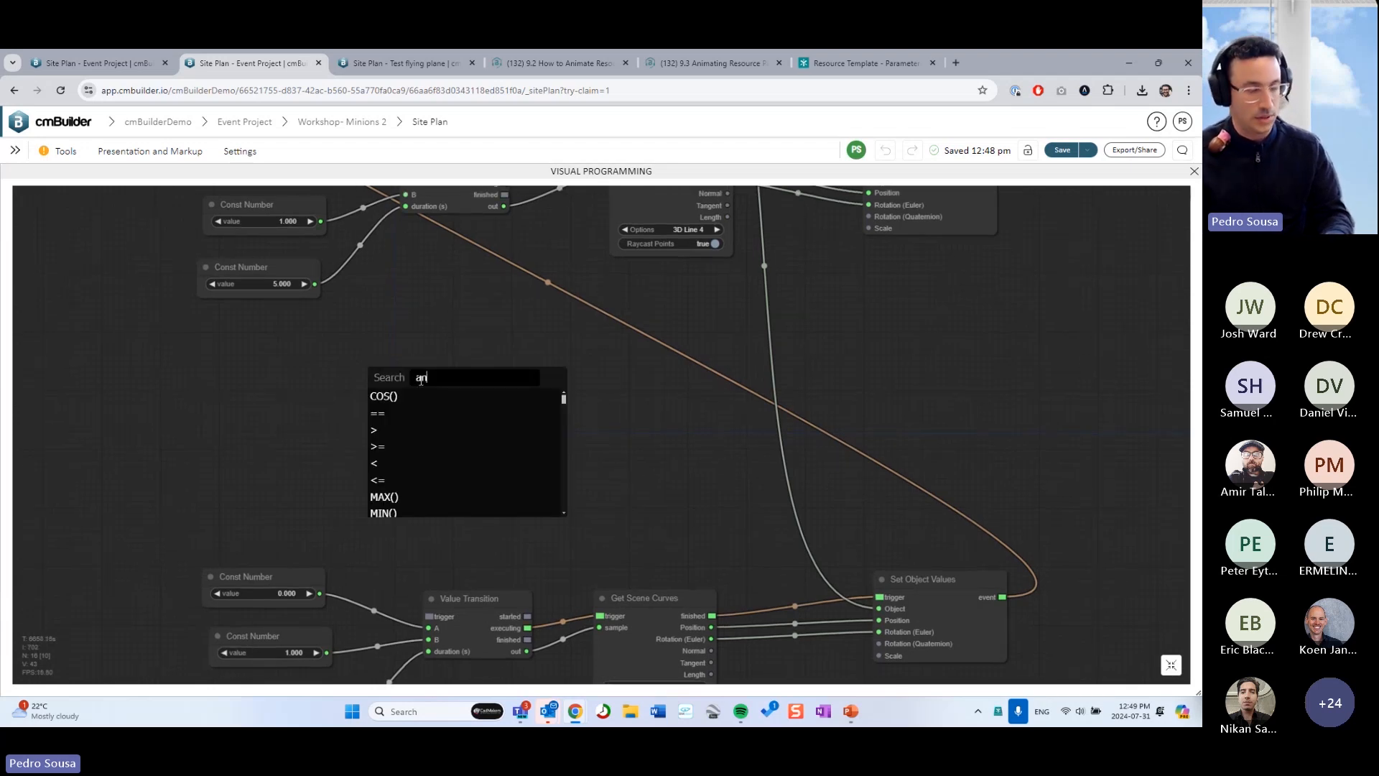
type("ima")
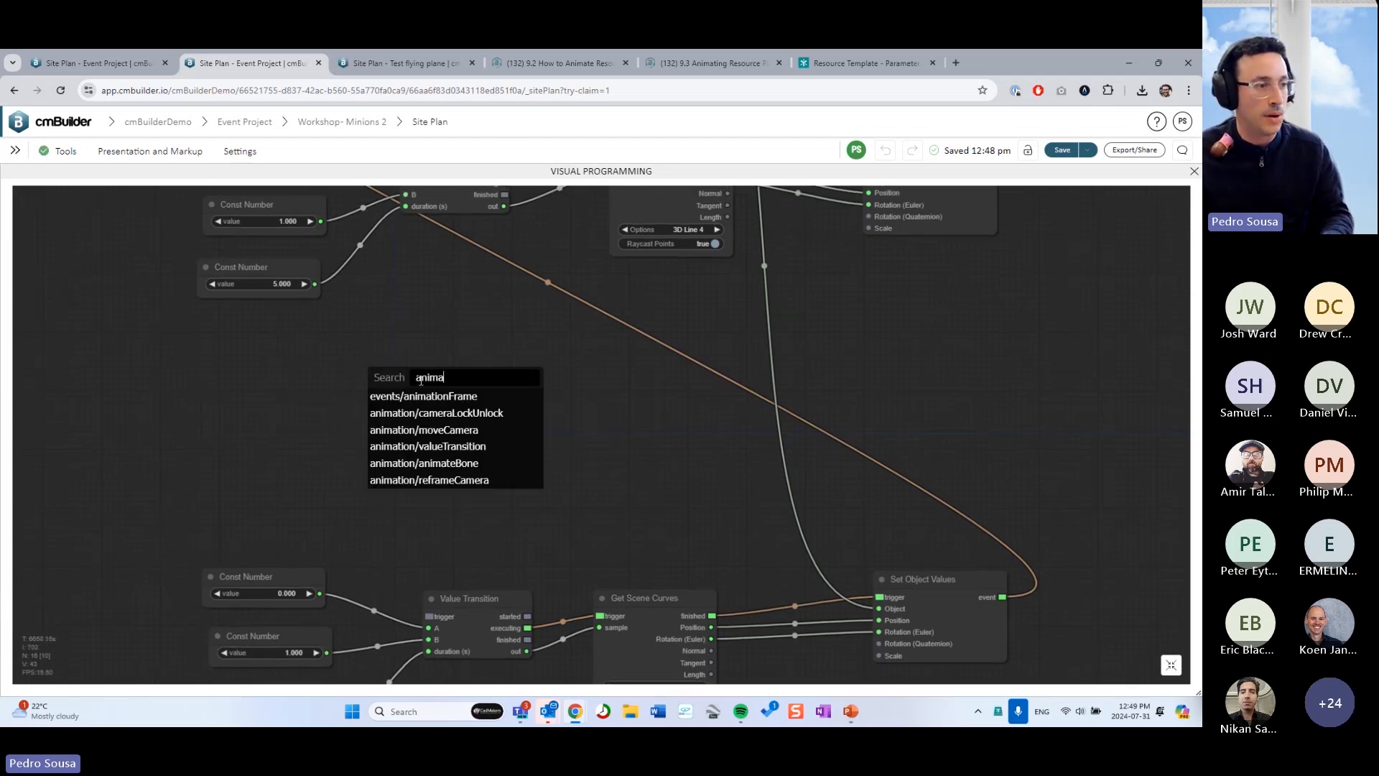
left_click(442, 471)
left_click_drag(484, 385, 452, 369)
scroll(478, 321, "up", 2)
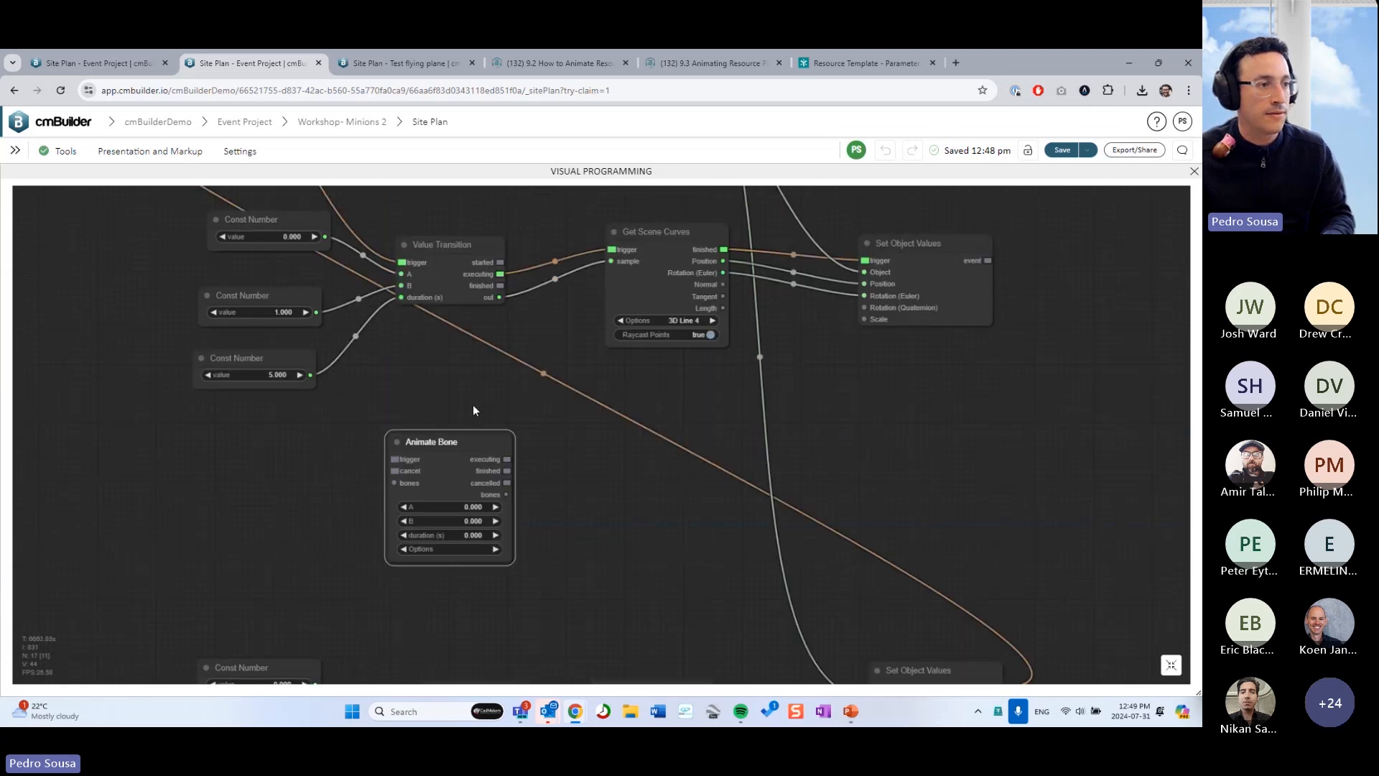
- Connect the excavator node's Objects output to Select Object, making CAT 320 Medium Hydraulic Excavator the selected object
scroll(439, 362, "down", 3)
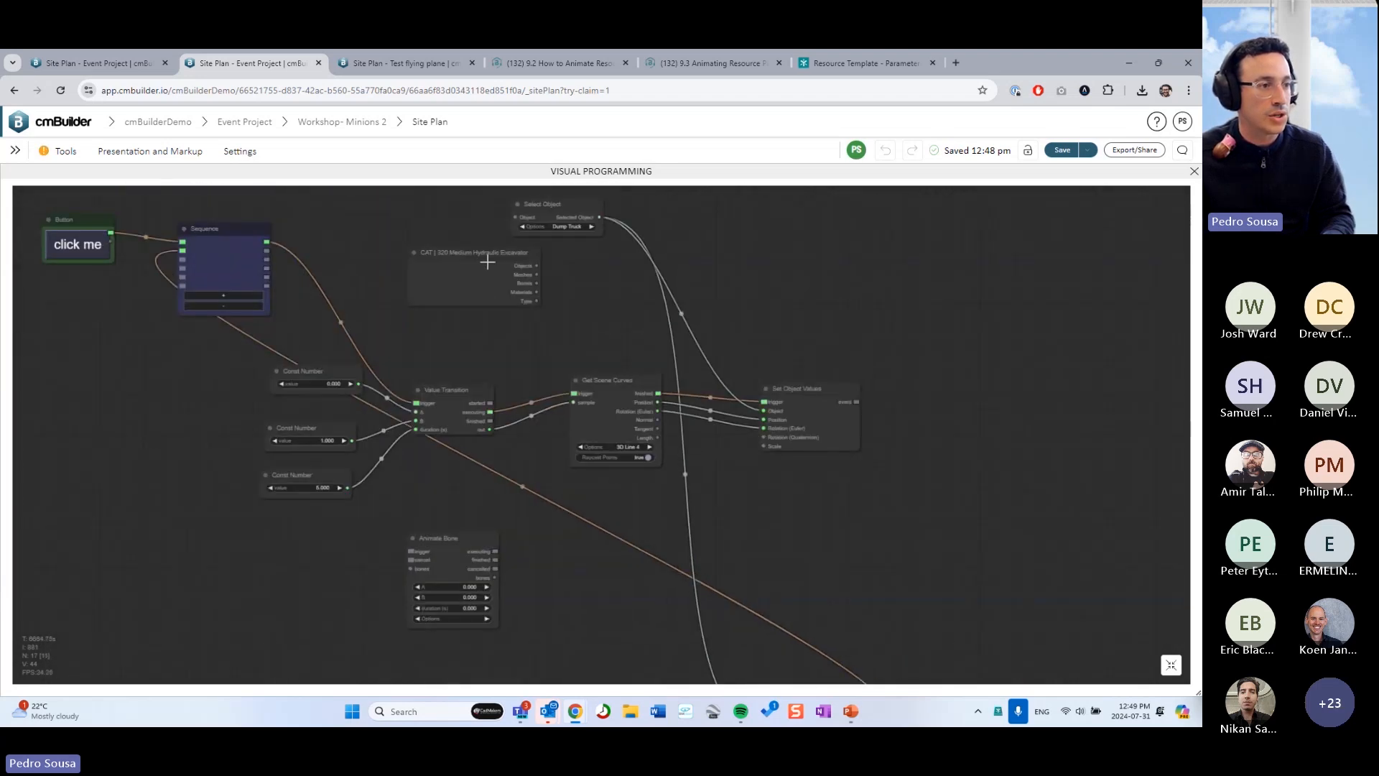
scroll(470, 250, "up", 2)
left_click_drag(469, 255, 552, 323)
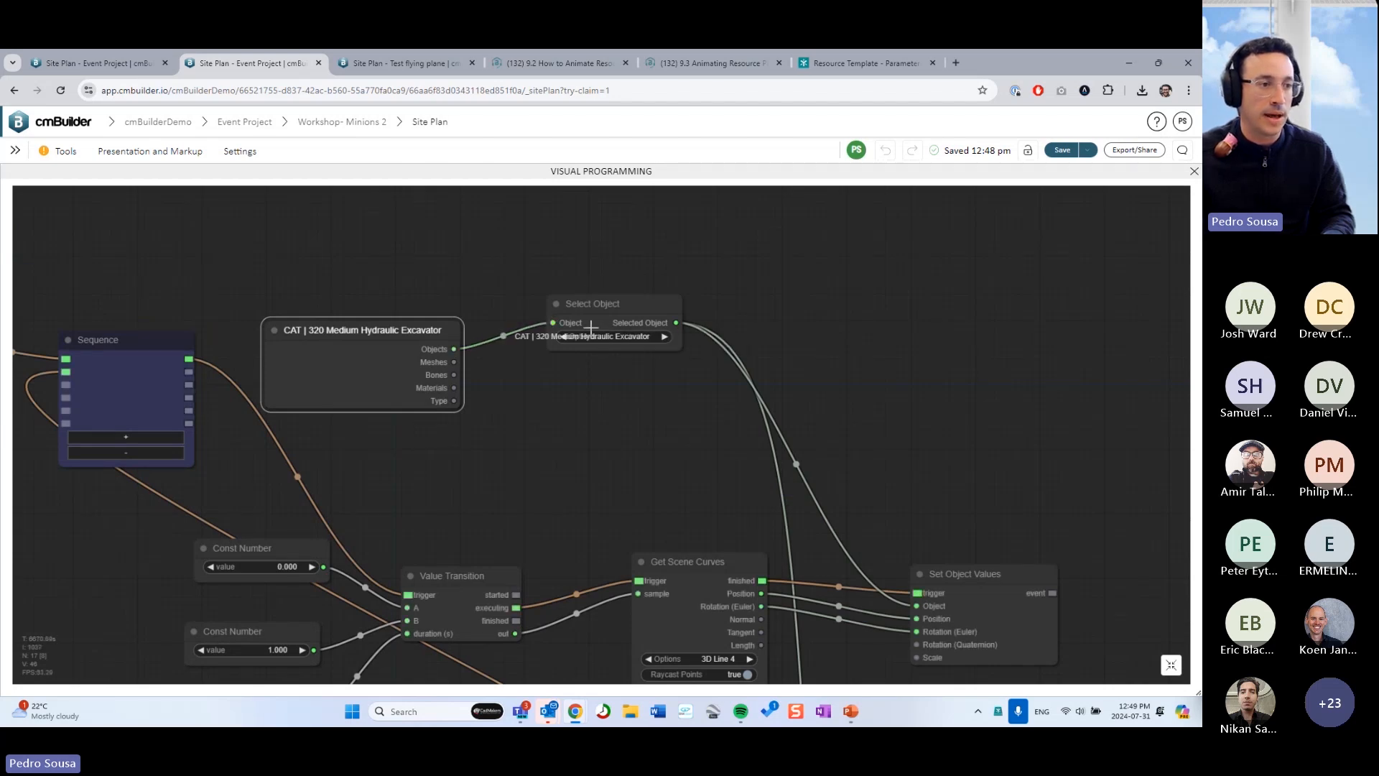
- Connect the excavator node's Bones output to the bones input of the Animate Bone node
scroll(535, 409, "down", 3)
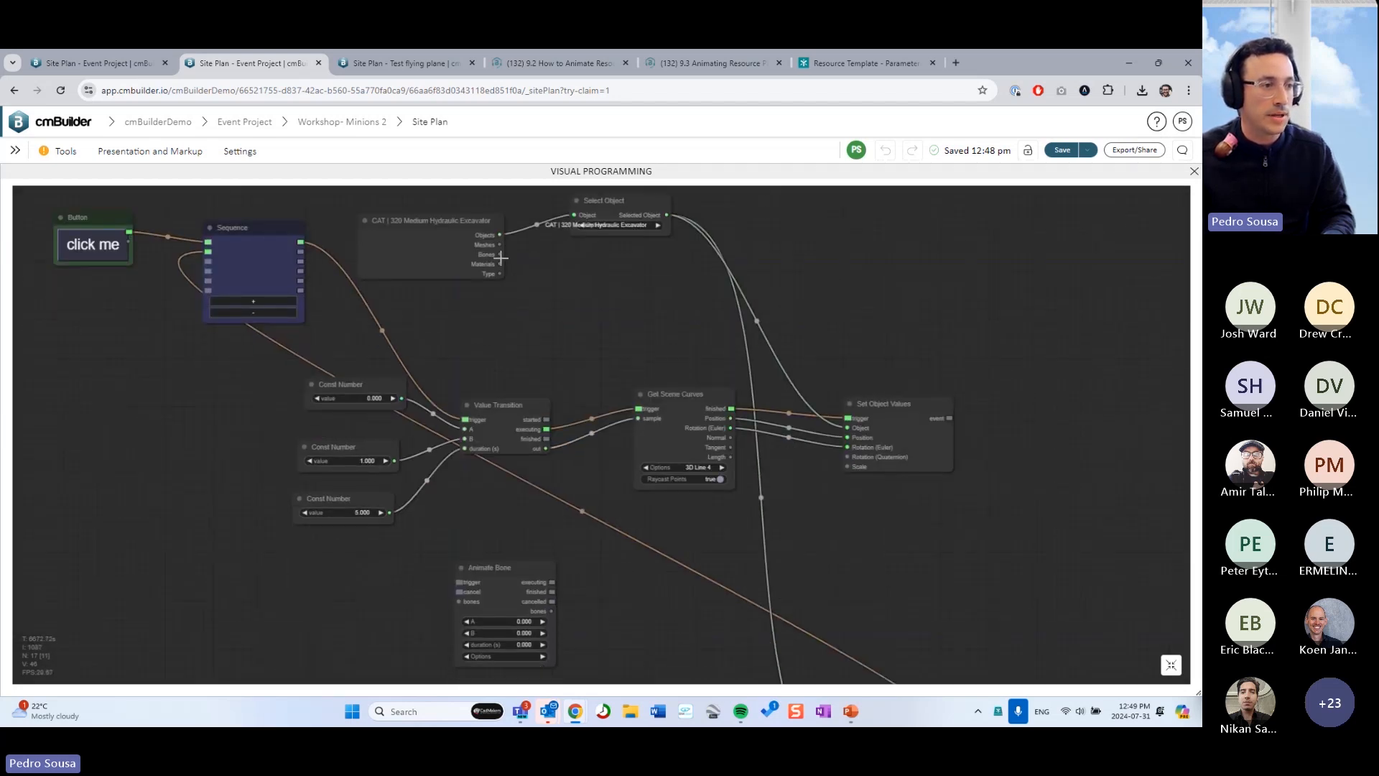
left_click_drag(500, 254, 472, 551)
left_click_drag(462, 598, 467, 600)
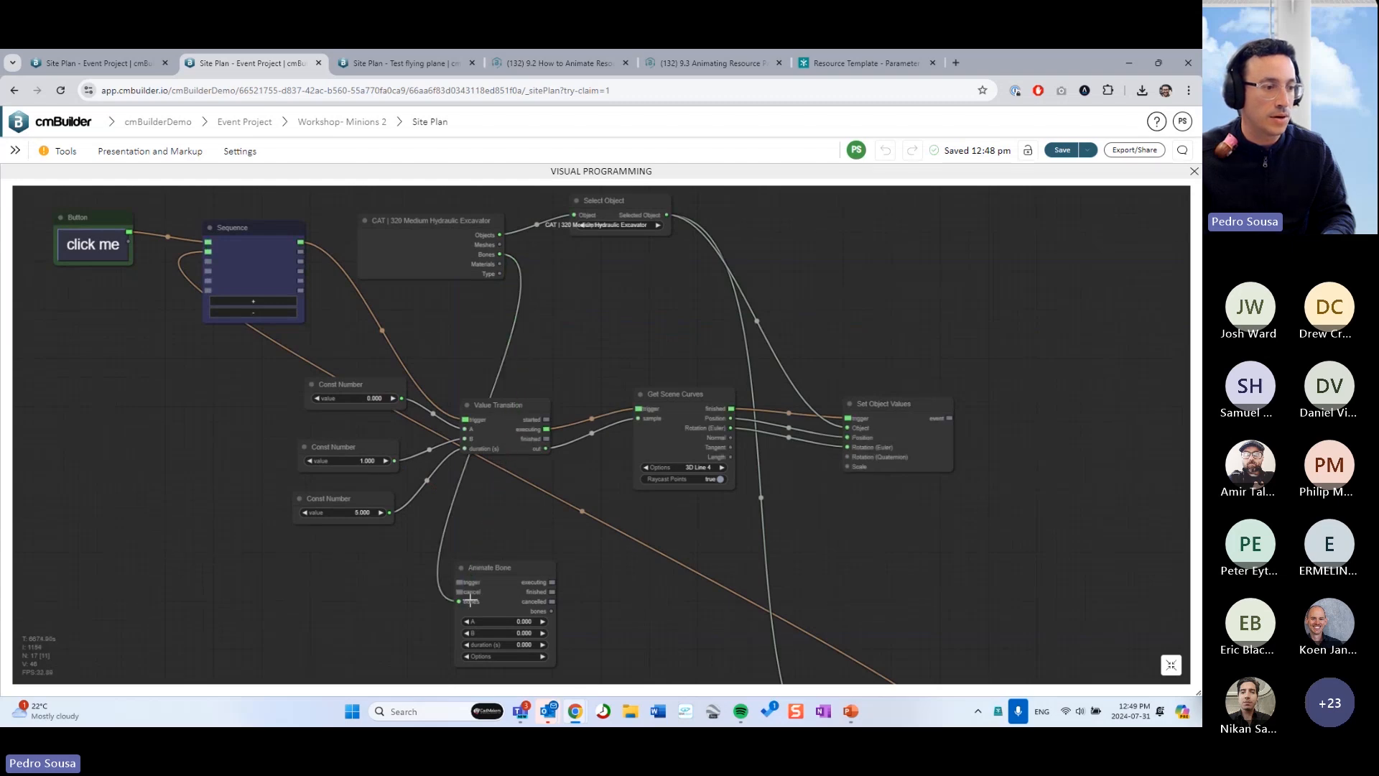
- Choose Boom1Rotation as the bone option of the new Animate Bone node
left_click(503, 656)
scroll(486, 527, "up", 3)
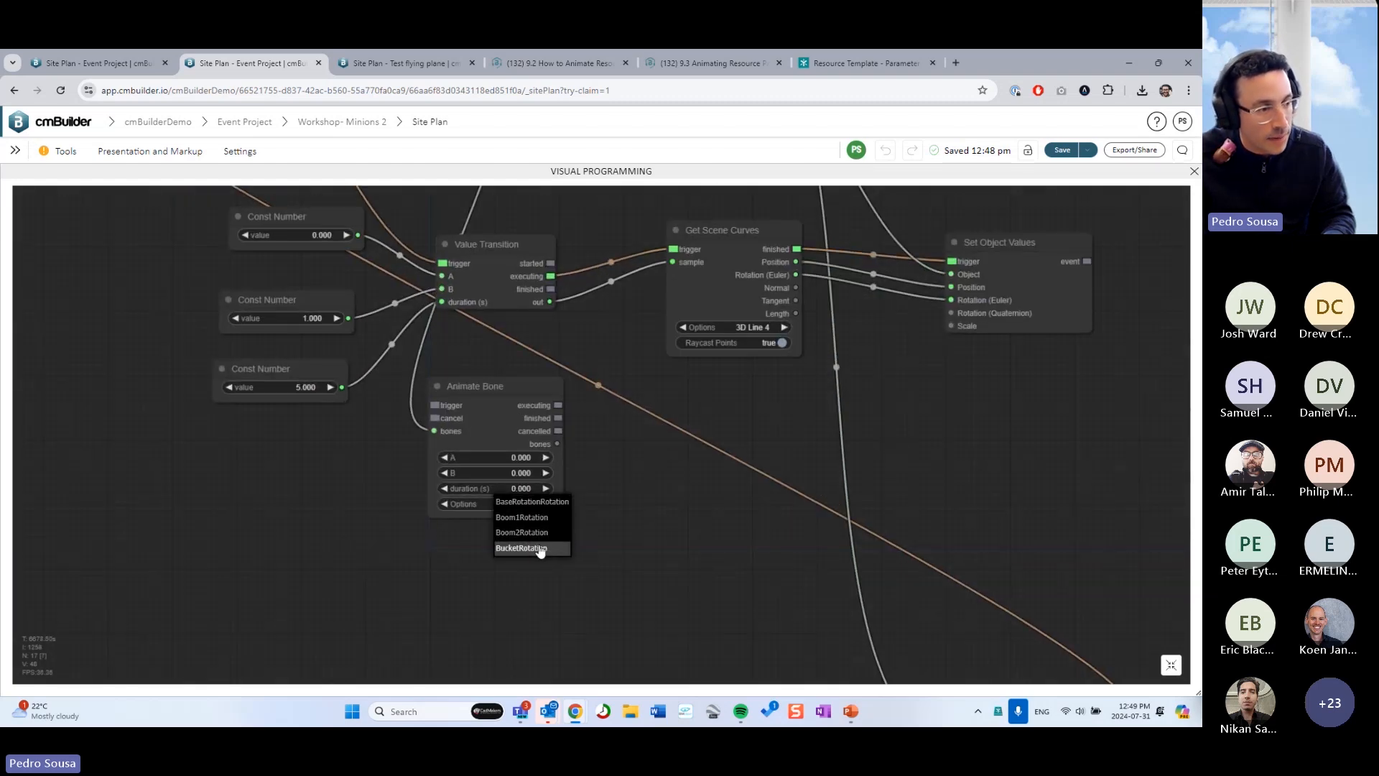
scroll(599, 483, "up", 2)
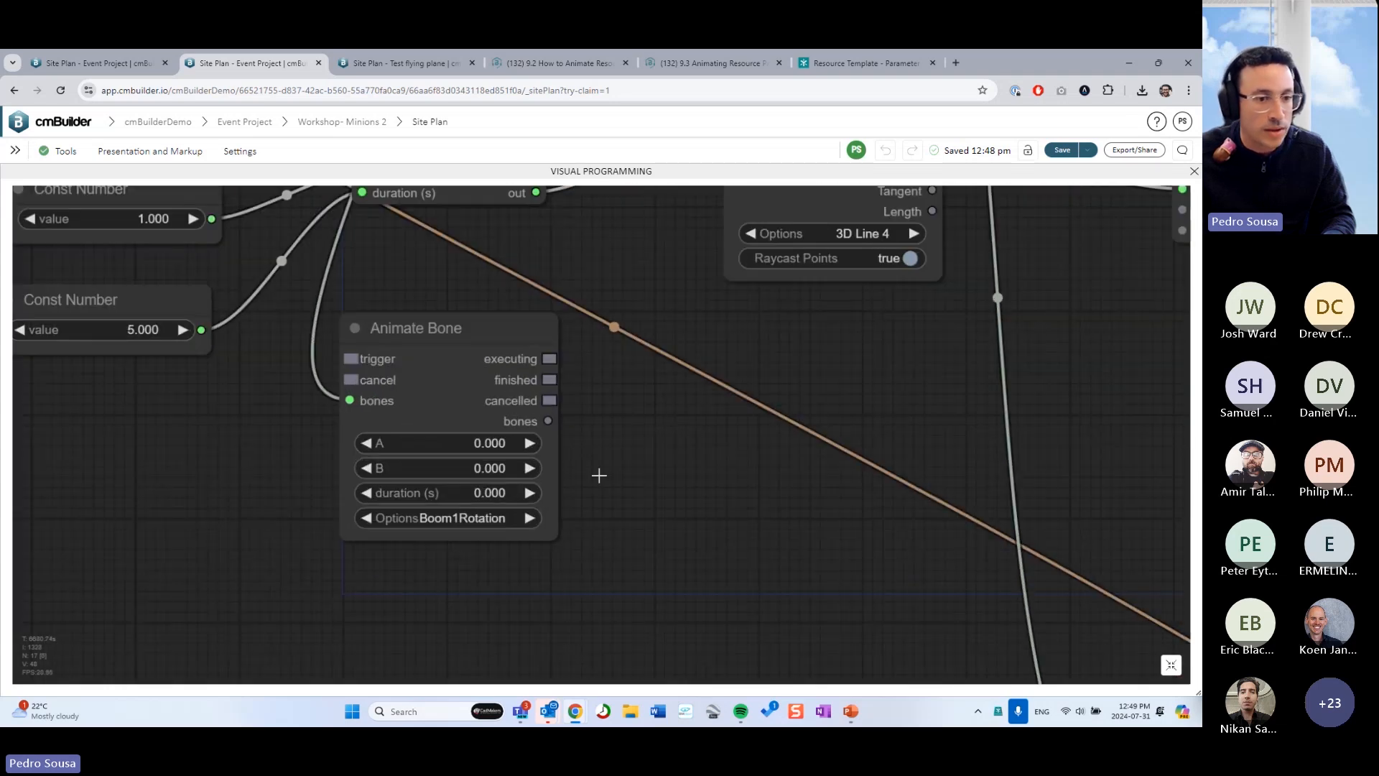
- Show the excavator's adjustment values beside the graph and set the Animate Bone's B to 45 and duration to 2 seconds
left_click(1170, 665)
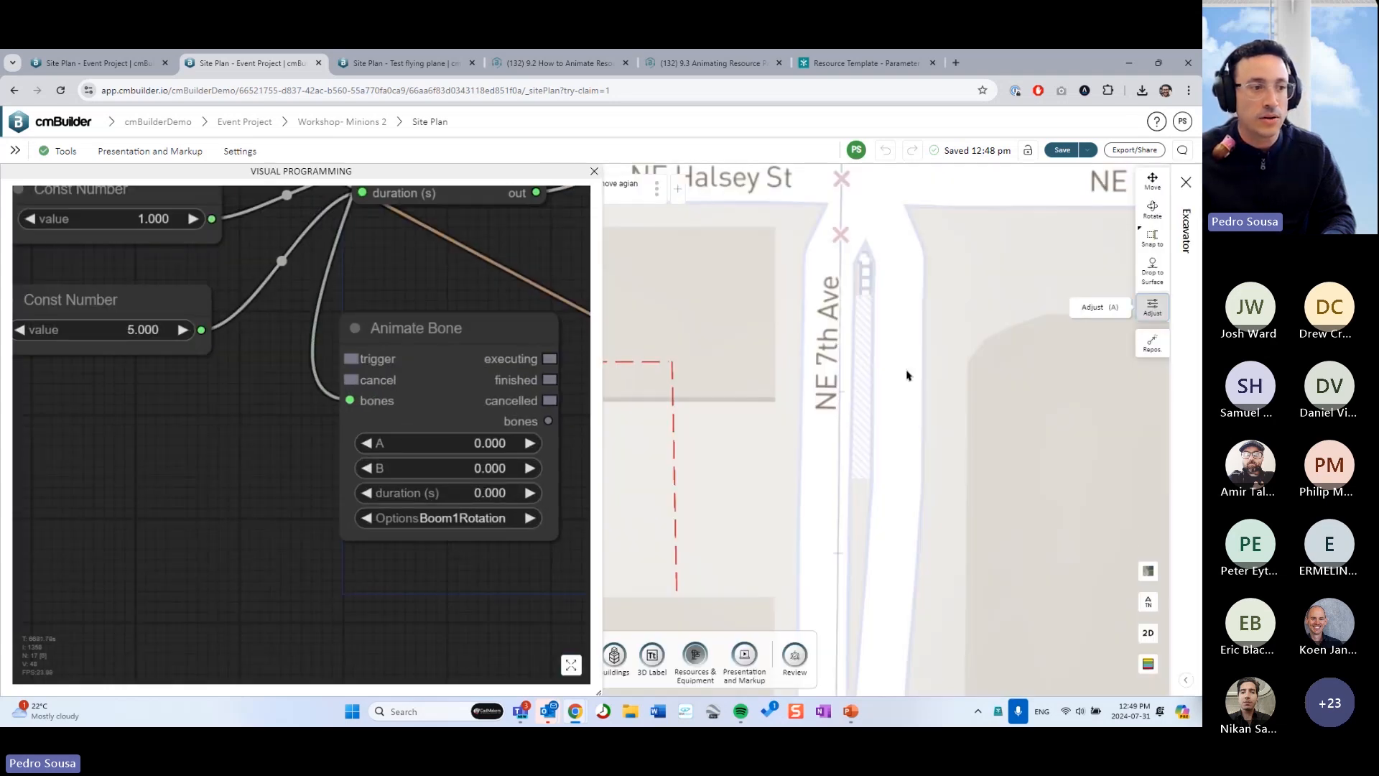
key("a")
left_click_drag(527, 570, 316, 574)
left_click(302, 456)
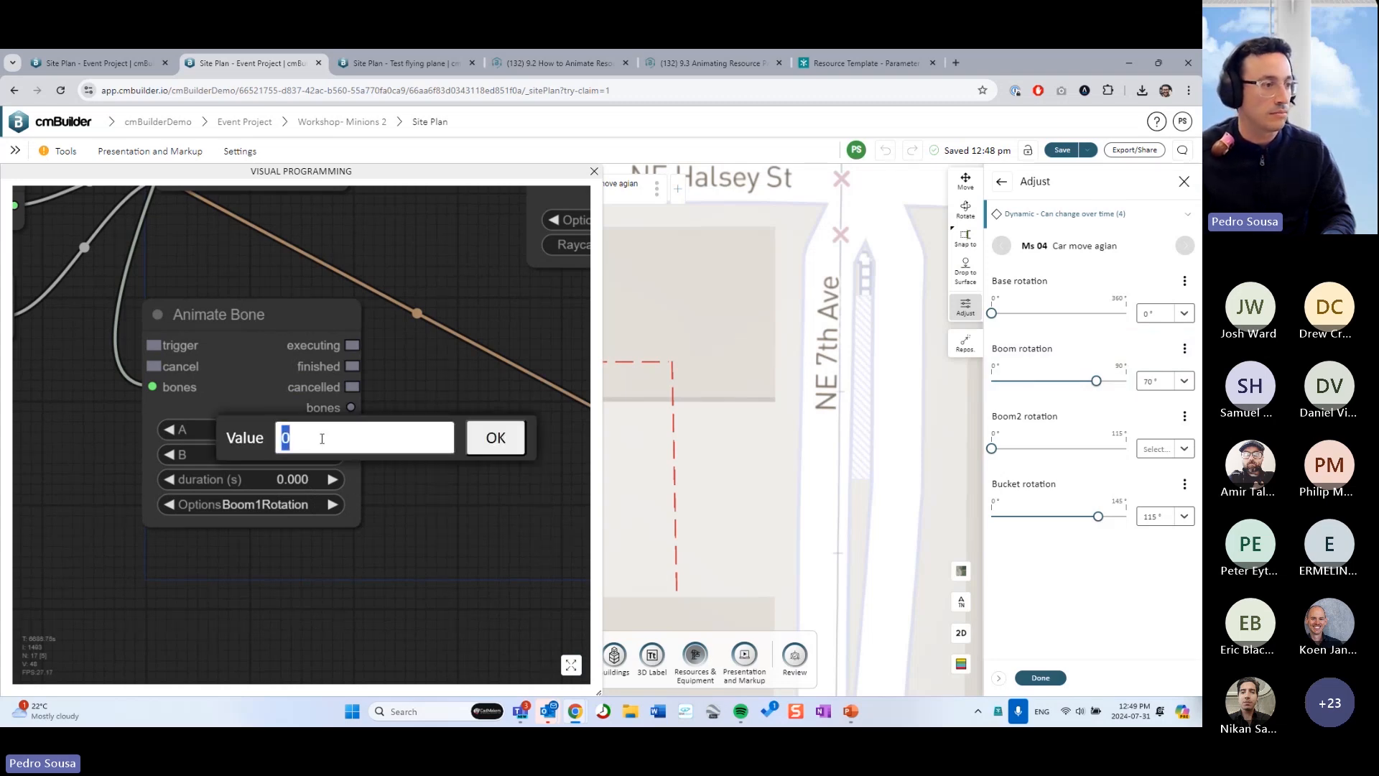
type("45")
key("Return")
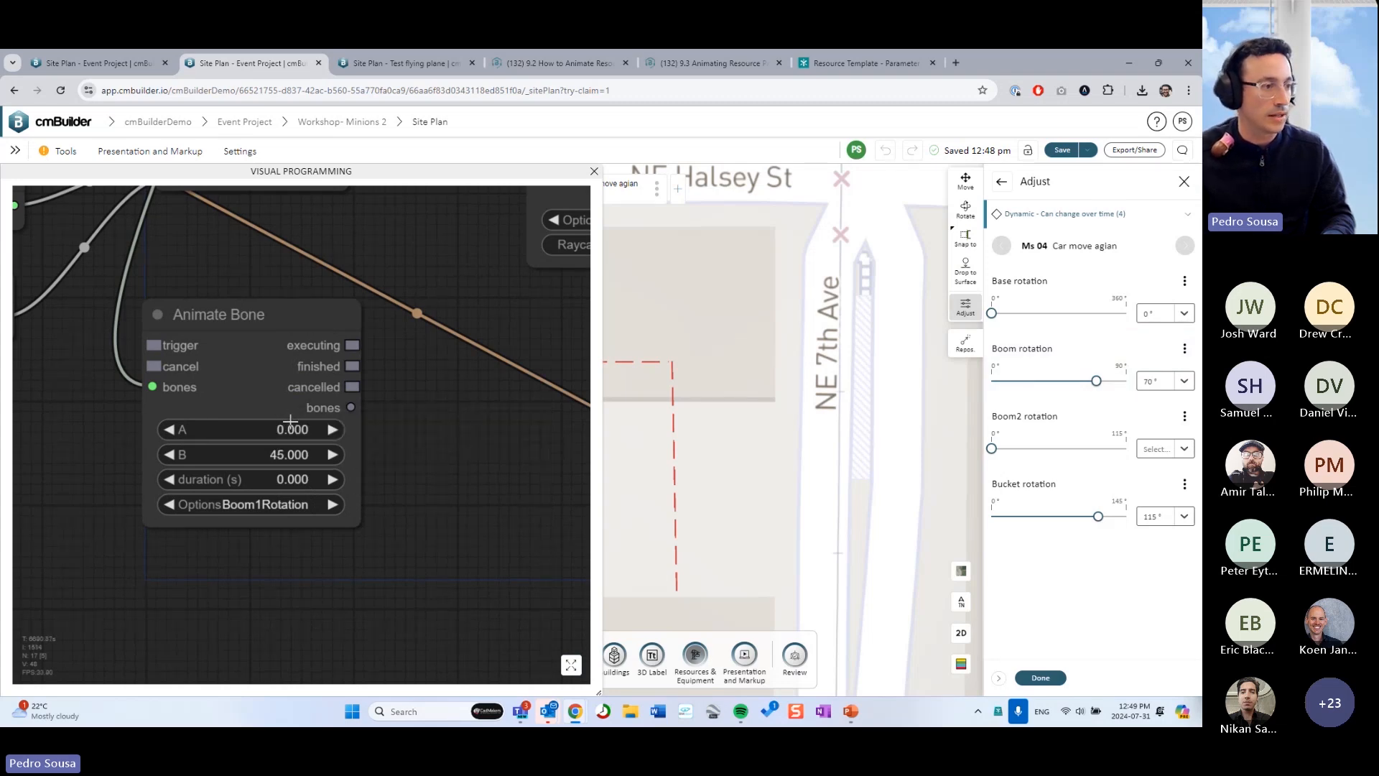
mouse_move(285, 472)
left_mouse_down()
mouse_move(474, 467)
mouse_move(347, 474)
left_mouse_up()
- Clone the Animate Bone node beside the original and connect the original's finished and bones outputs to the copy's trigger and bones inputs
right_click(261, 378)
left_click(293, 478)
mouse_move(179, 356)
left_mouse_down()
mouse_move(402, 384)
mouse_move(470, 359)
left_mouse_up()
left_click_drag(356, 383, 357, 383)
left_click_drag(255, 349, 255, 349)
left_click_drag(355, 346, 352, 338)
scroll(347, 295, "down", 2)
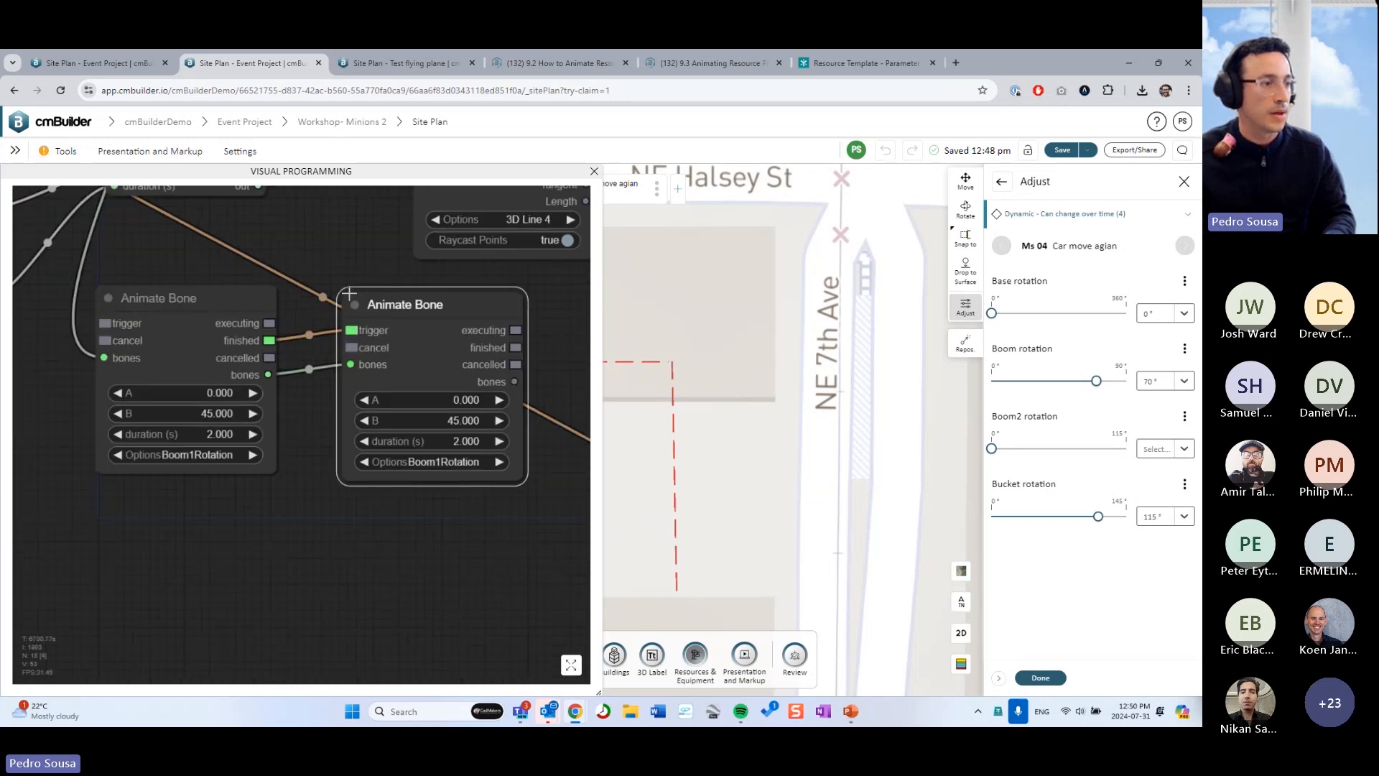
- Set the second Animate Bone's A to 45 and B to 0
left_click(456, 388)
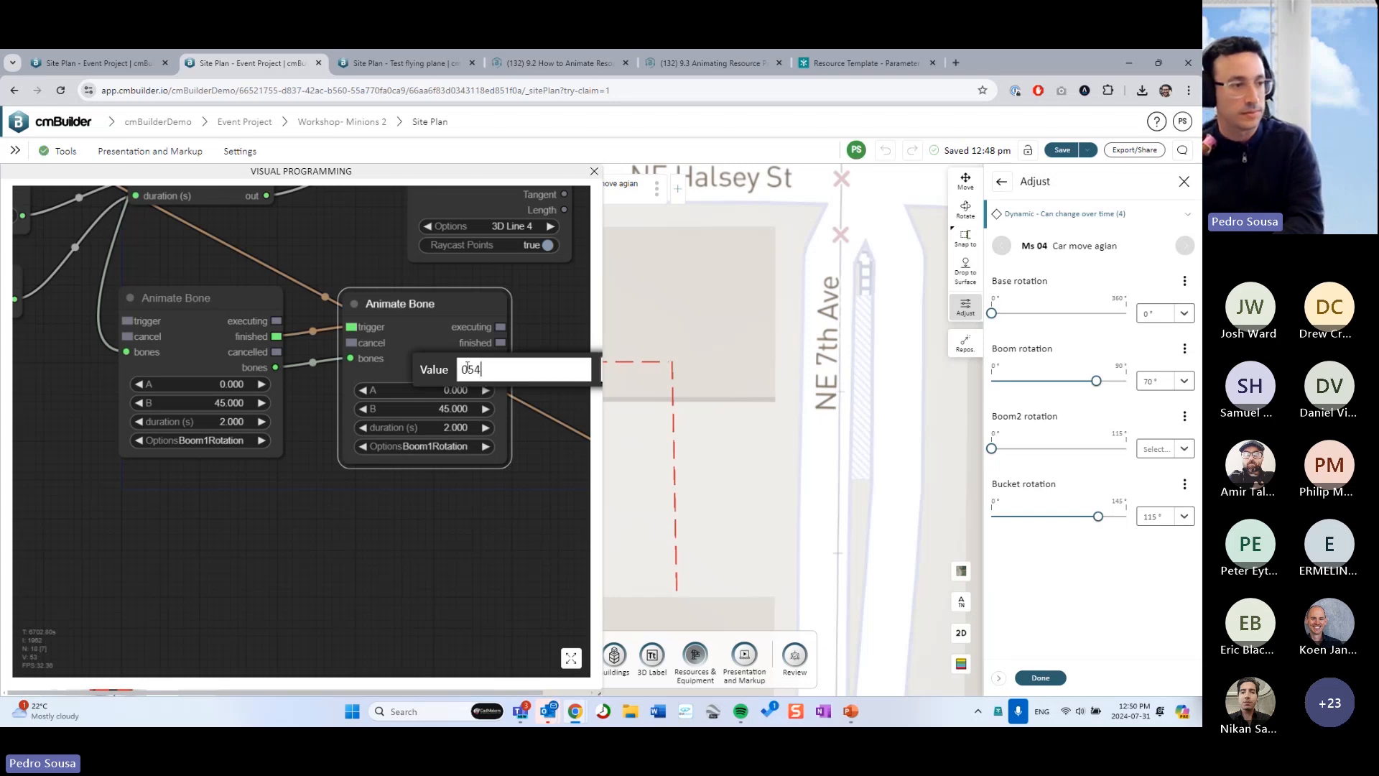
key("Return")
left_click(460, 409)
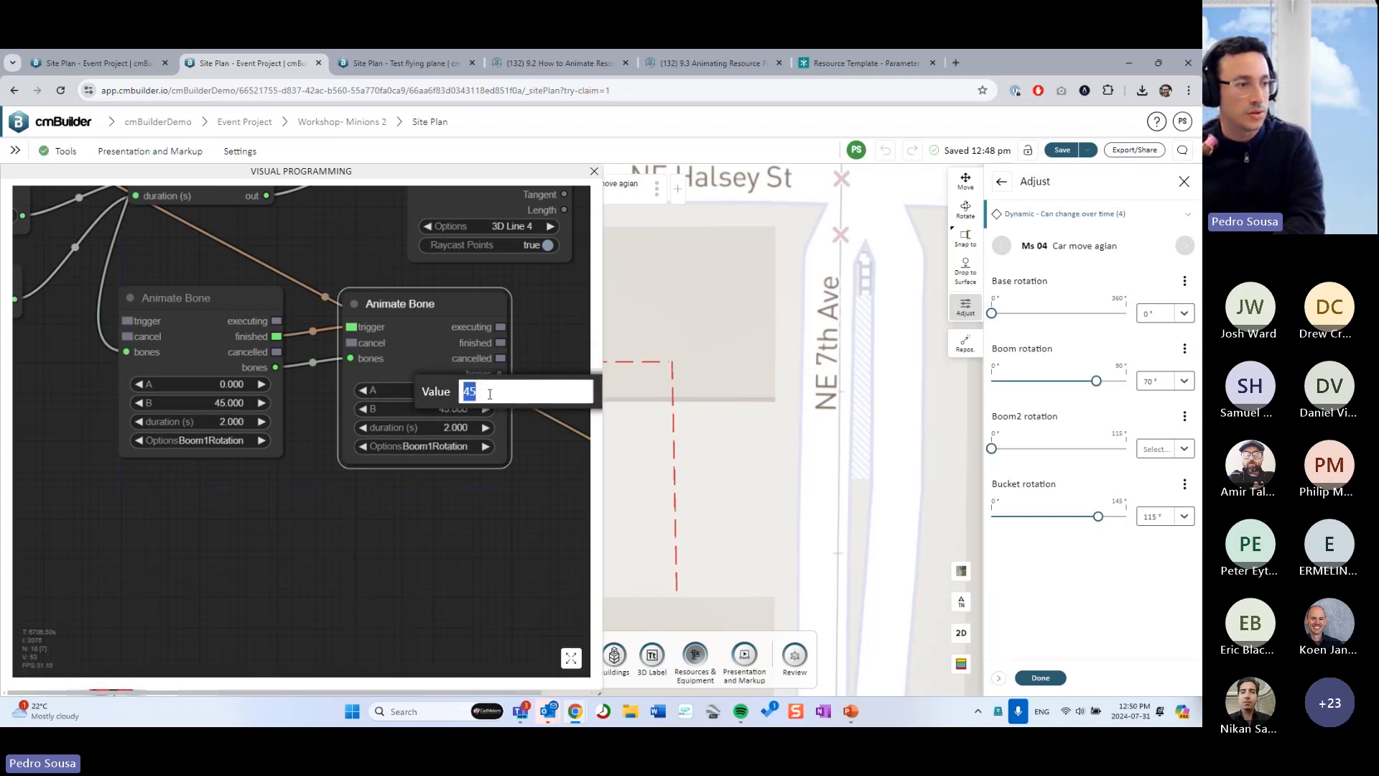
type("0")
key("Return")
- Connect the first movement's Value Transition finished output to the trigger of the first Animate Bone
scroll(402, 513, "down", 2)
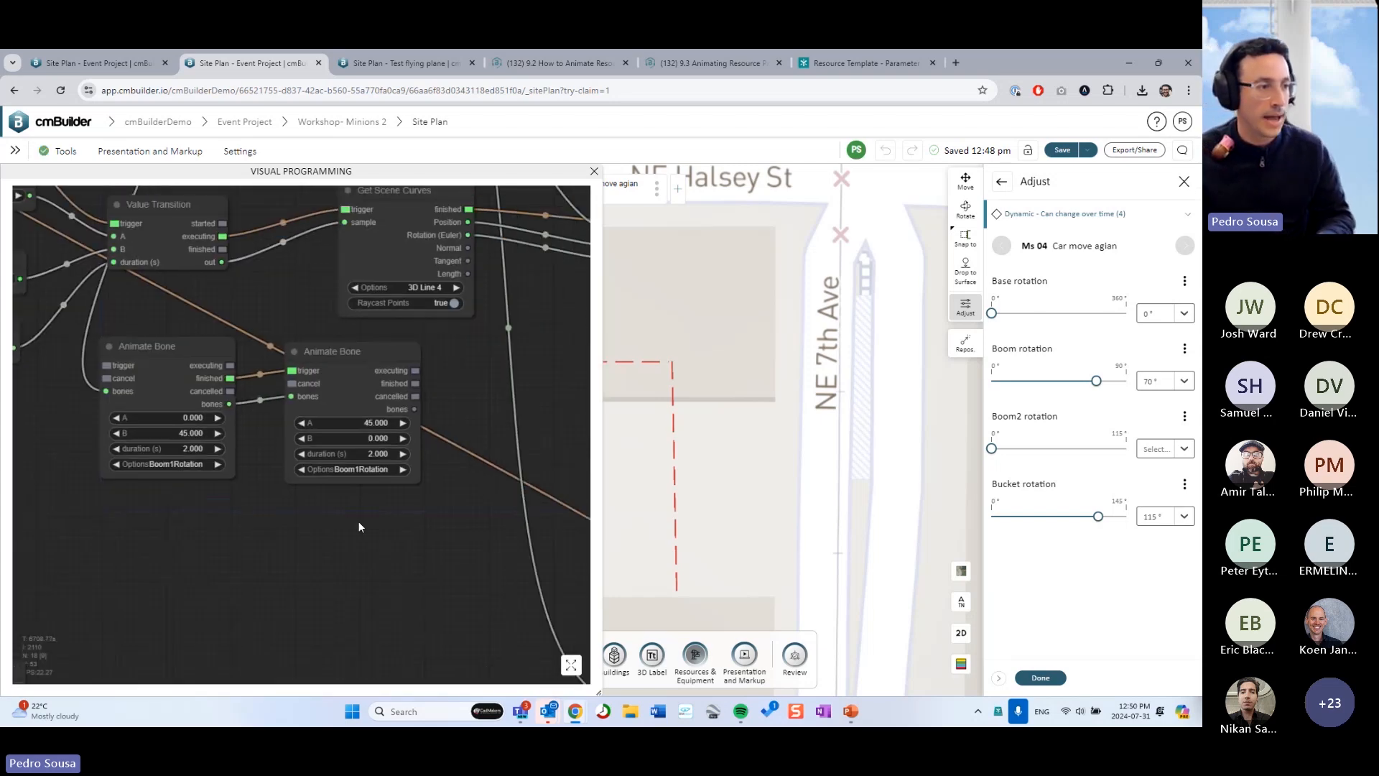
scroll(454, 408, "up", 1)
scroll(455, 411, "down", 3)
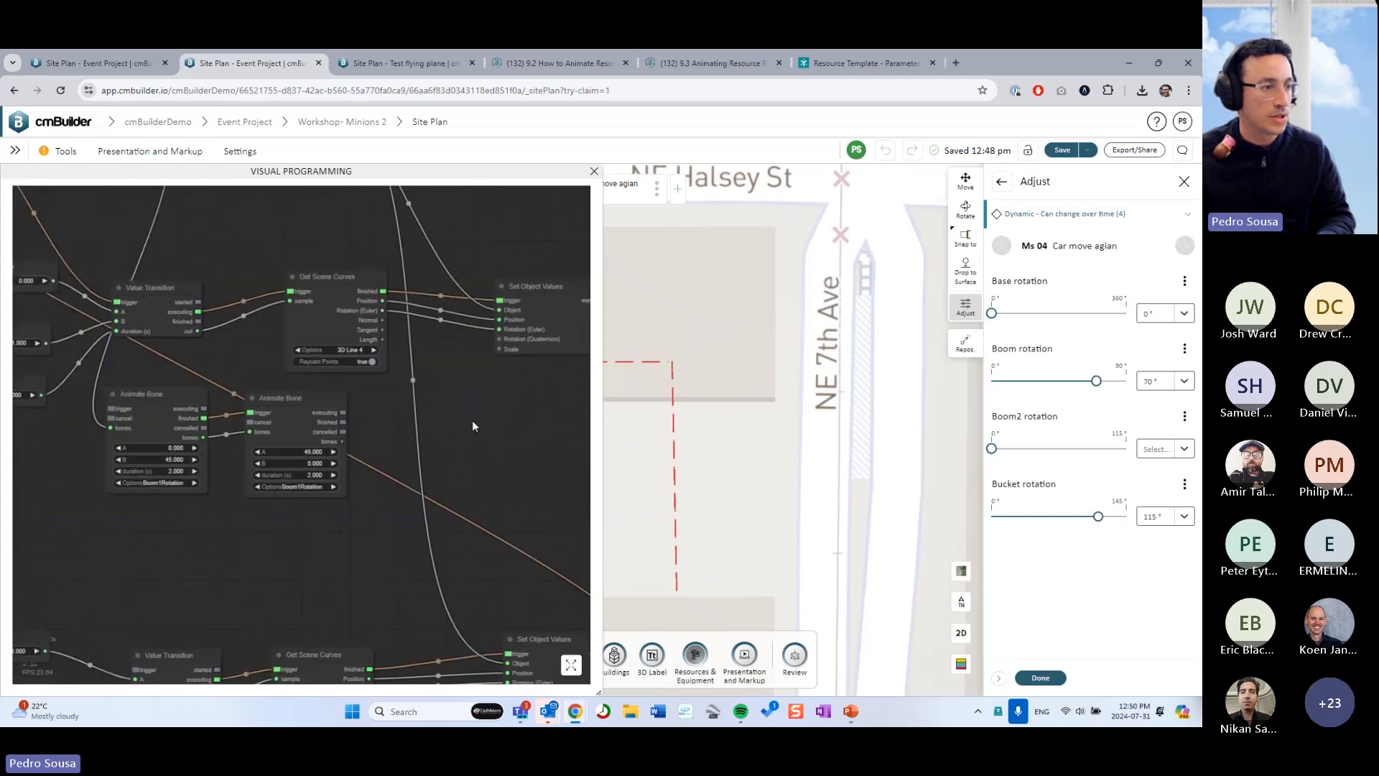
scroll(281, 352, "up", 1)
scroll(257, 329, "up", 1)
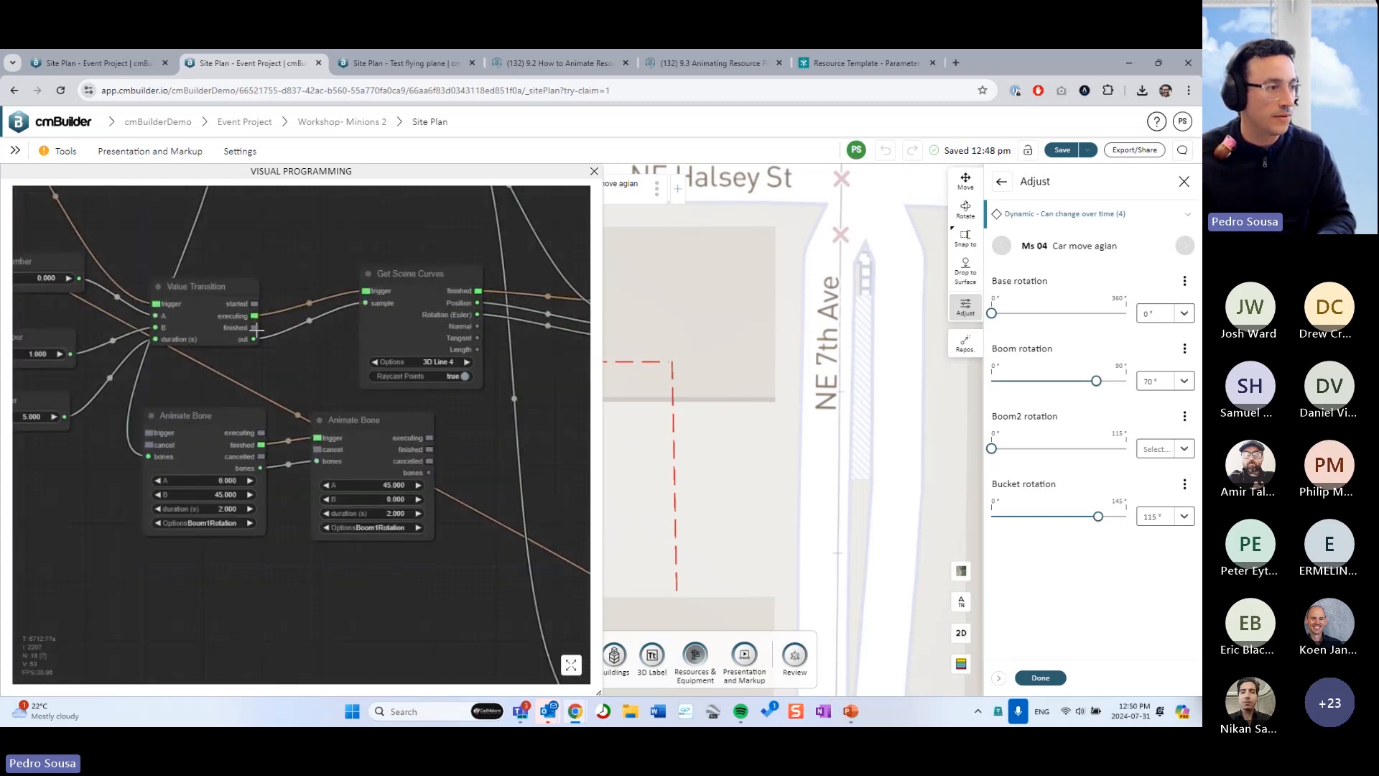
left_click_drag(255, 328, 149, 432)
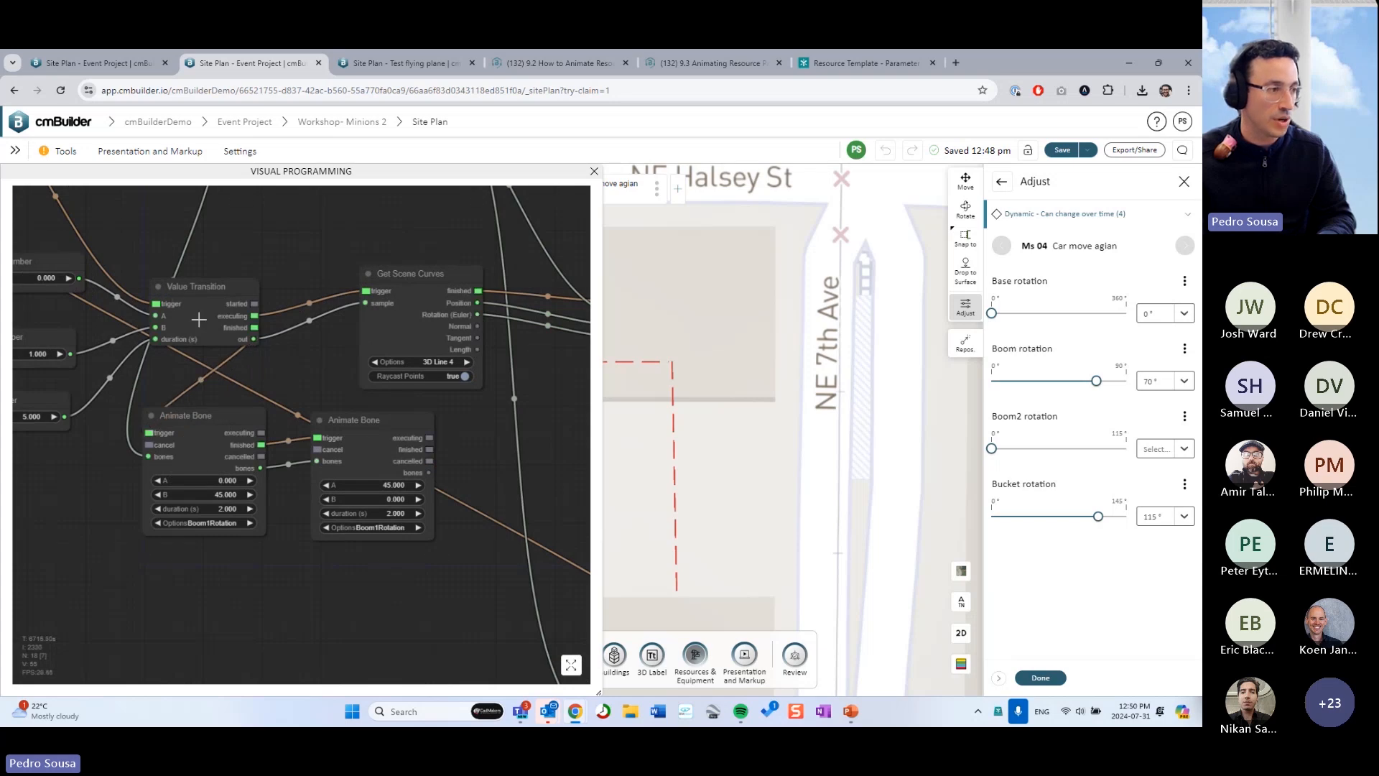
- Connect the second Animate Bone's finished output to the trigger of the second movement's Value Transition
left_click_drag(292, 582, 293, 563)
scroll(283, 530, "down", 3)
left_click_drag(366, 597, 437, 440)
scroll(391, 421, "up", 3)
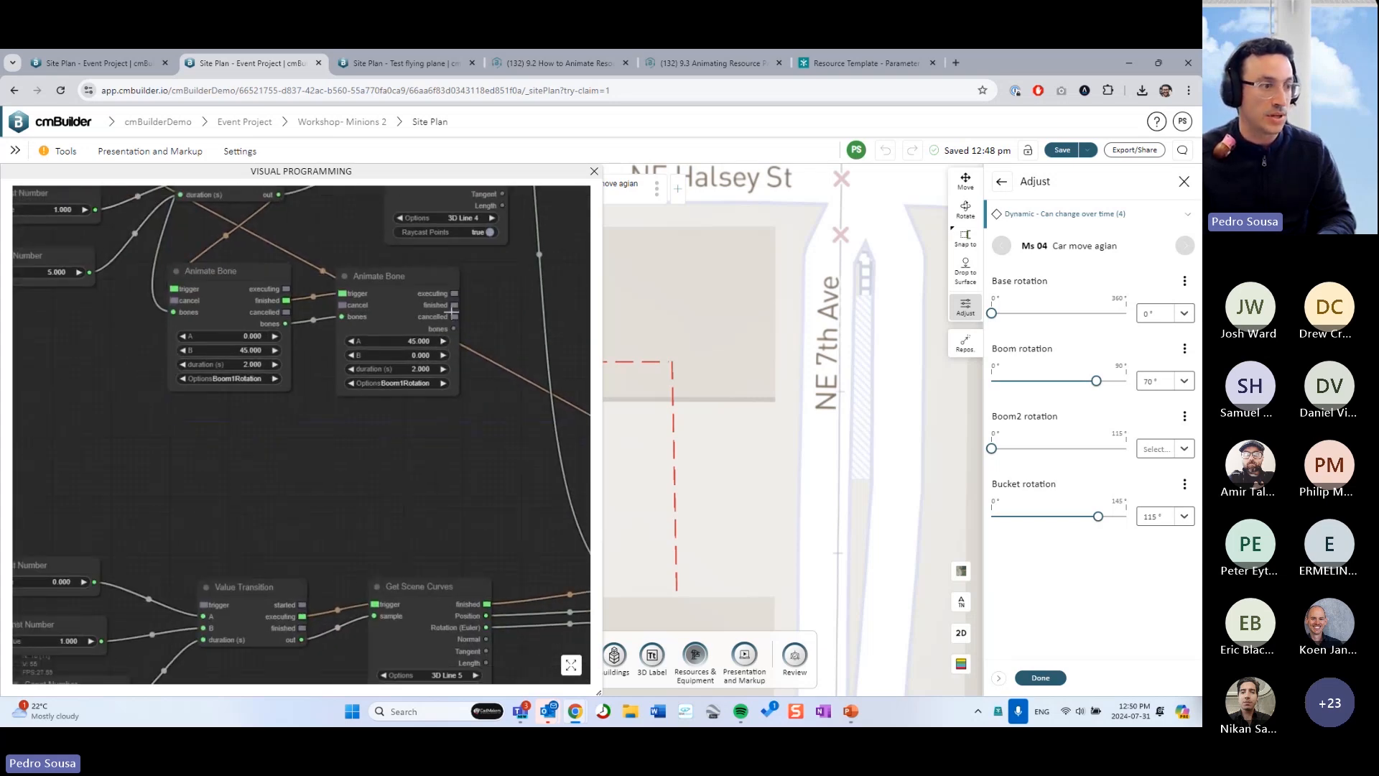
left_click_drag(453, 305, 205, 604)
- Set the first movement's Get Scene Curves to 3D Line 9 and the second movement's to 3D Line 10
scroll(321, 491, "down", 3)
left_click_drag(363, 488, 307, 485)
scroll(365, 476, "down", 2)
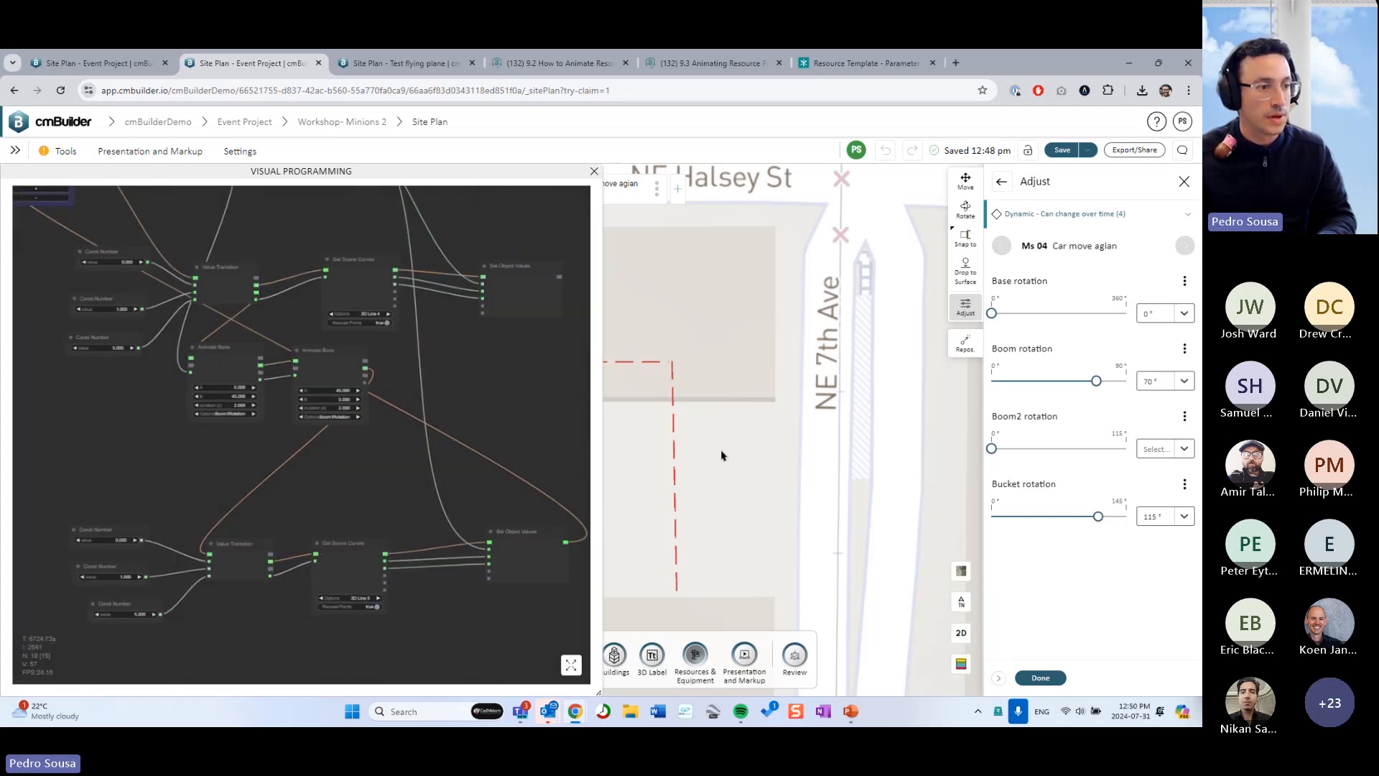
scroll(822, 453, "down", 5)
scroll(755, 474, "up", 5)
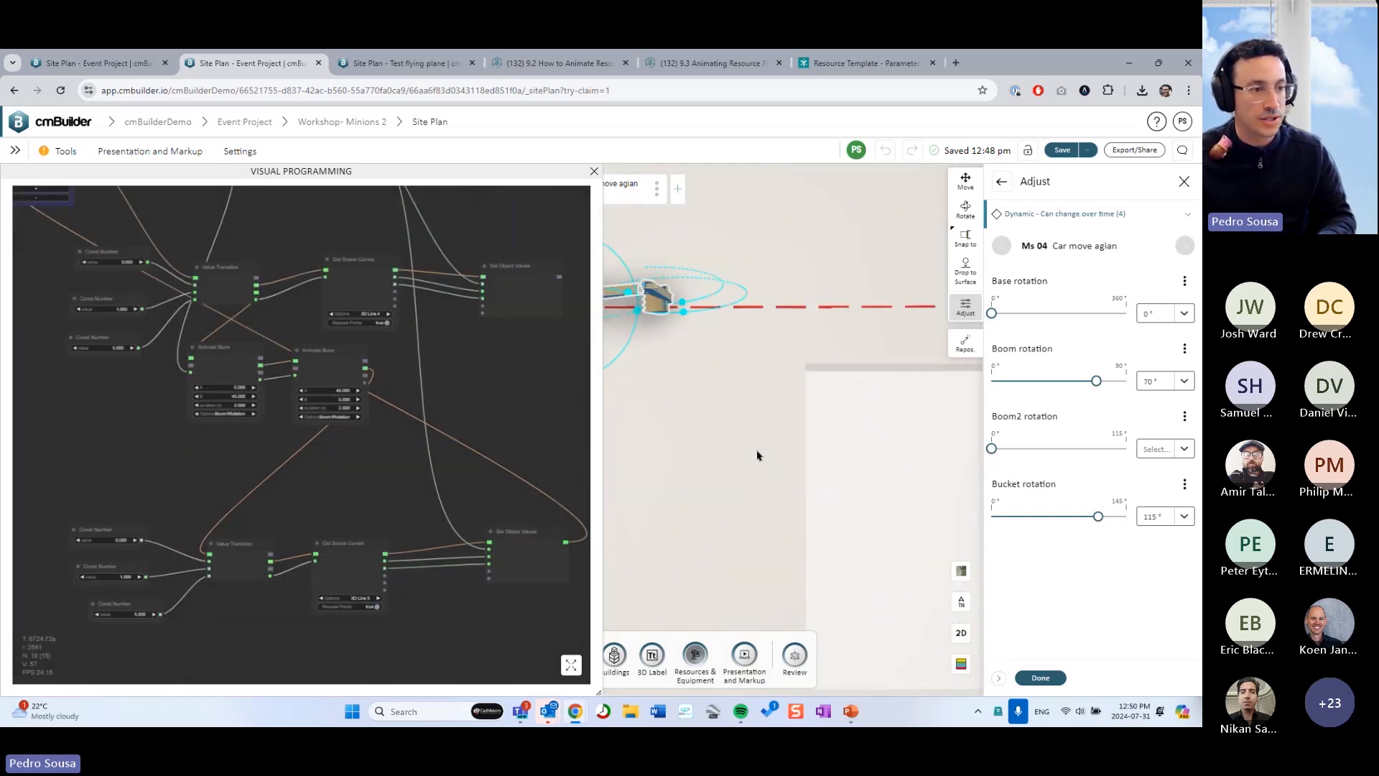
scroll(767, 473, "down", 4)
right_click_drag(763, 474, 683, 477)
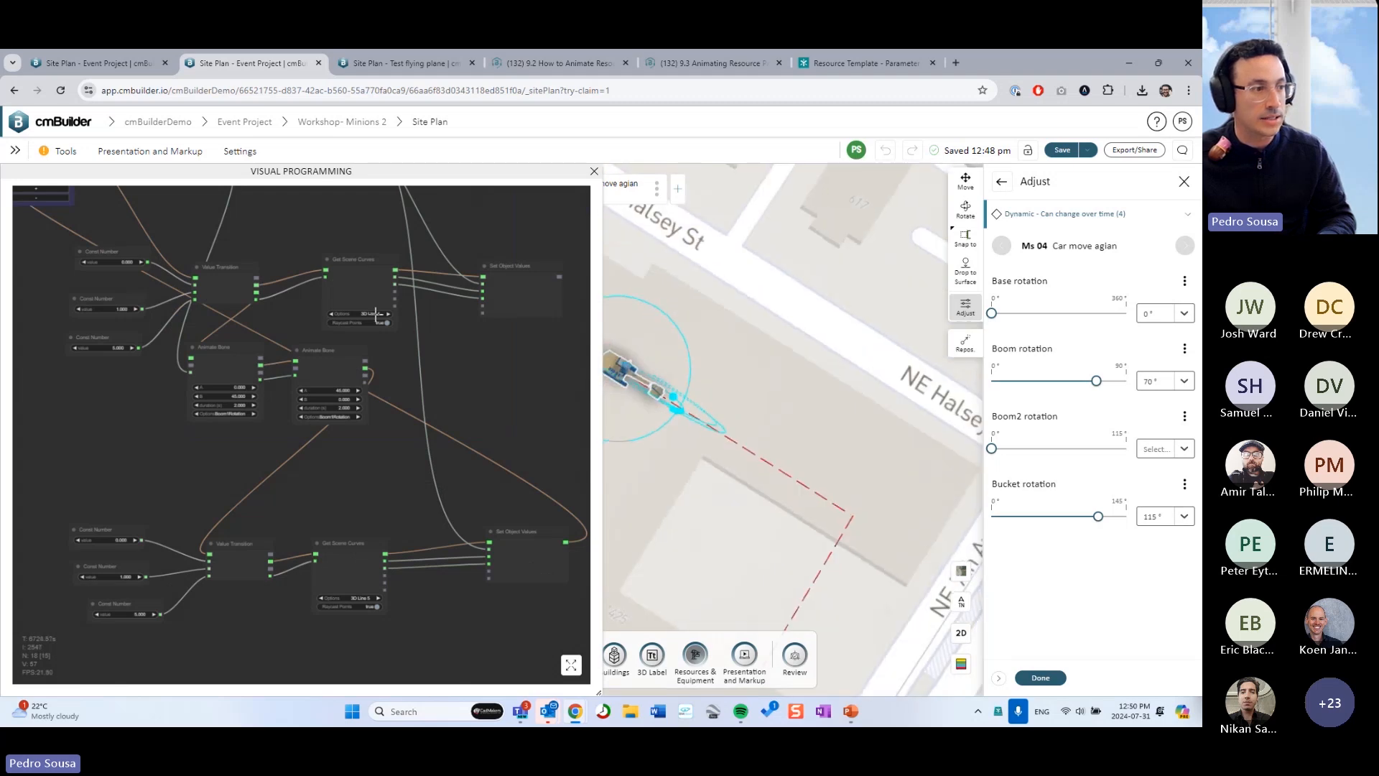
left_click(376, 313)
left_click(401, 439)
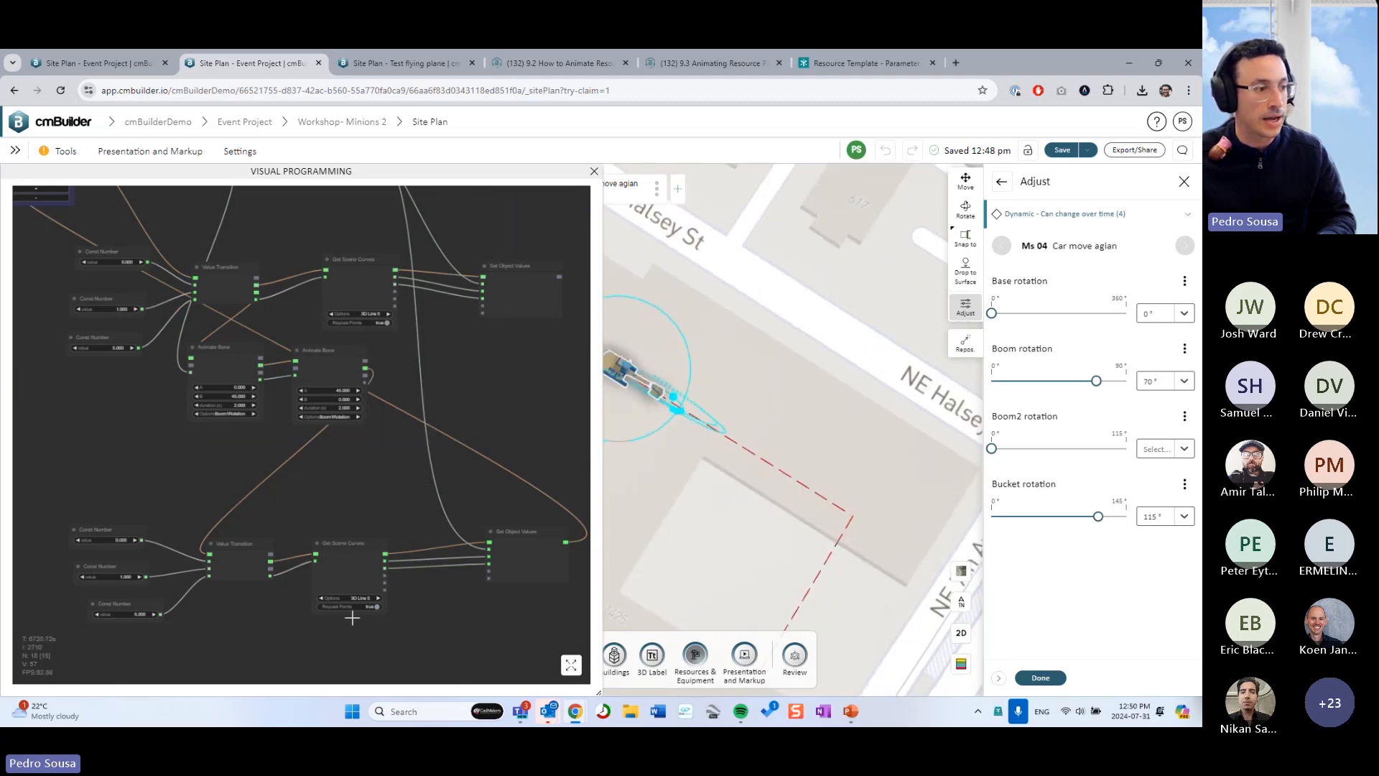
left_click(356, 598)
left_click(370, 679)
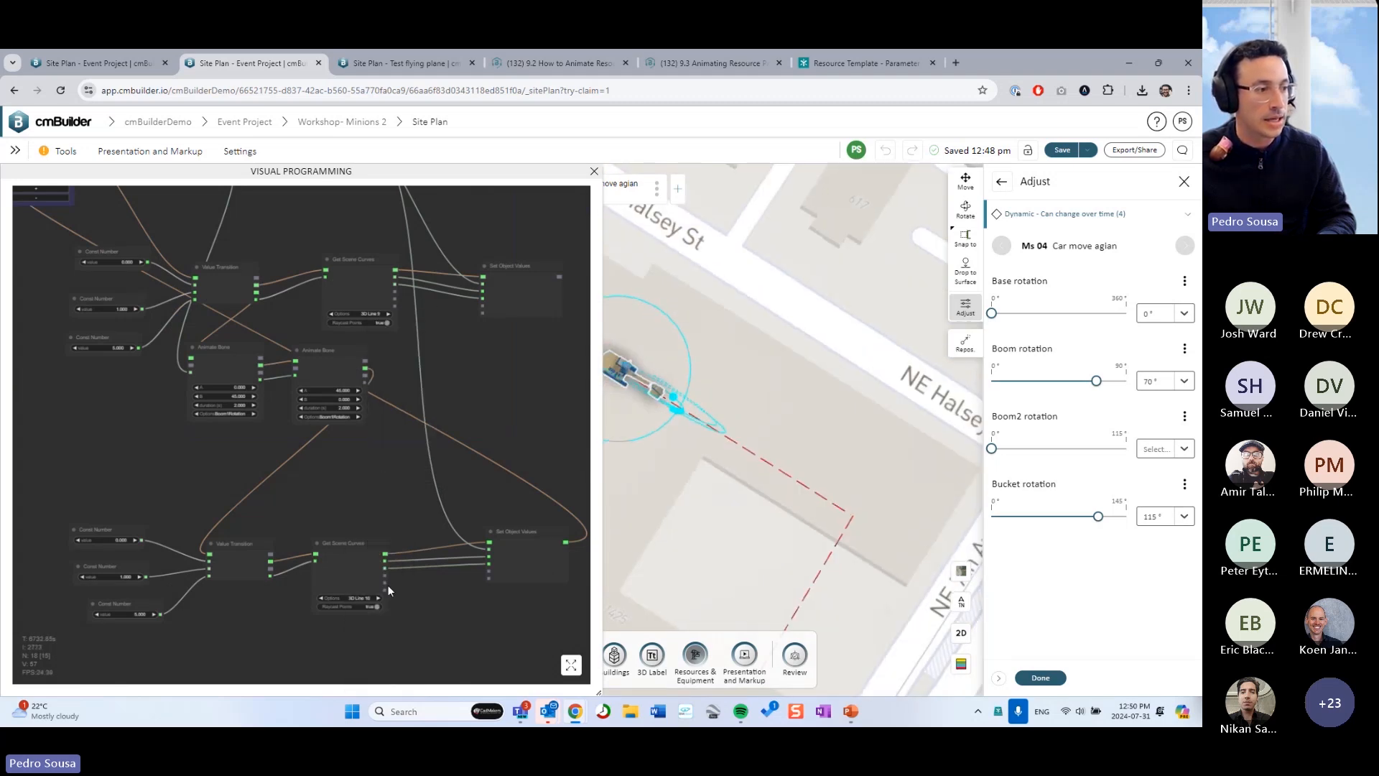
- Run the animation with the click me node and examine the excavator's travel and boom motion in the site view
left_click_drag(104, 370, 164, 478)
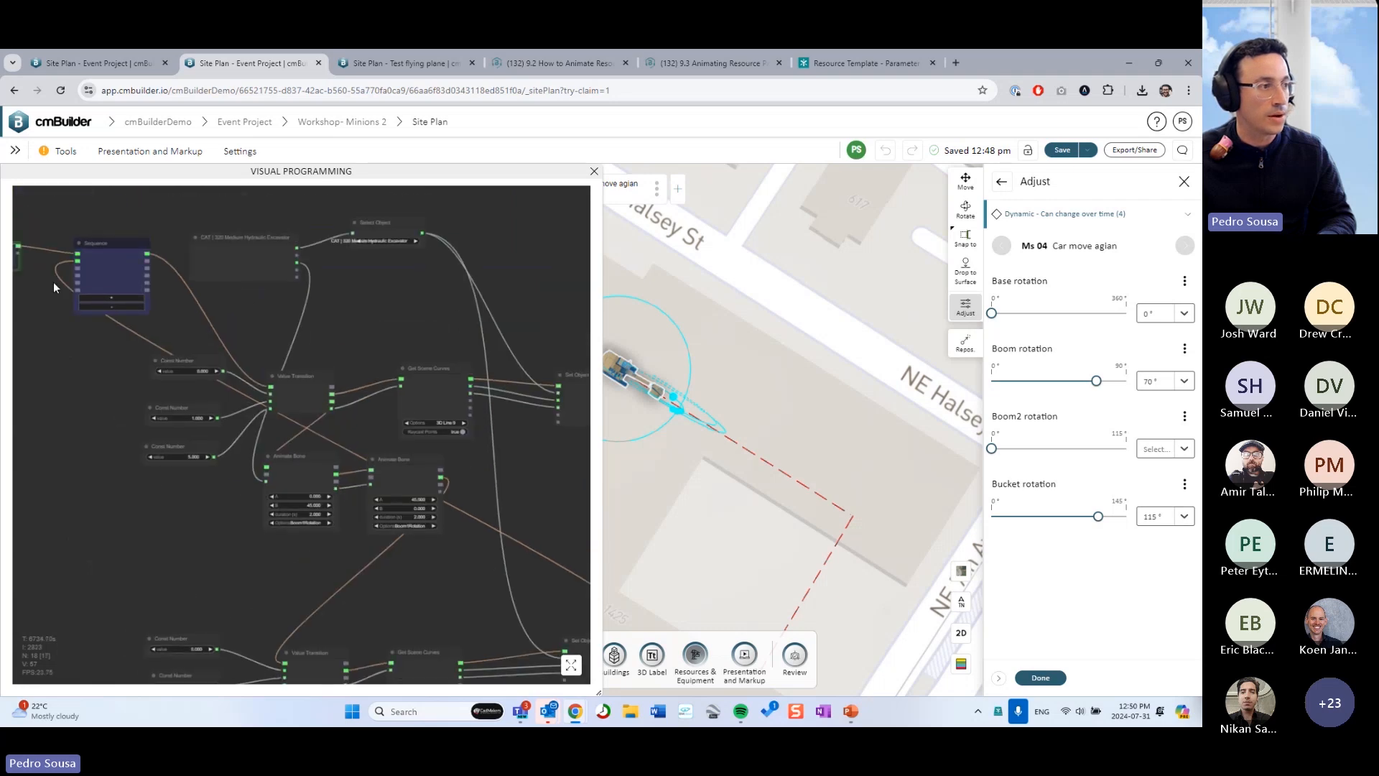
left_click_drag(53, 282, 96, 308)
left_click(57, 278)
right_click_drag(782, 493, 855, 496)
left_click_drag(856, 495, 785, 545)
right_click_drag(785, 545, 825, 517)
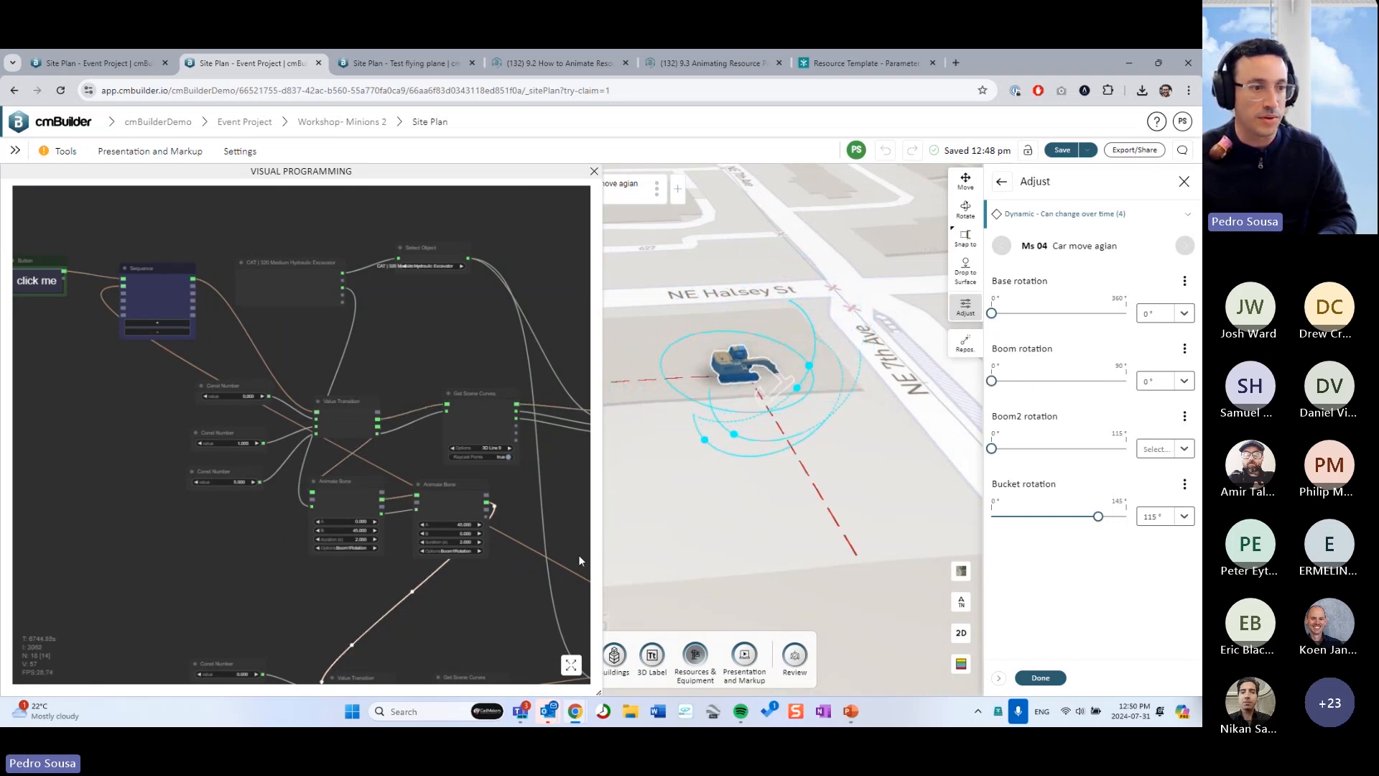
left_click_drag(720, 543, 777, 522)
left_click_drag(526, 589, 500, 550)
scroll(407, 549, "up", 2)
left_click_drag(707, 511, 802, 464)
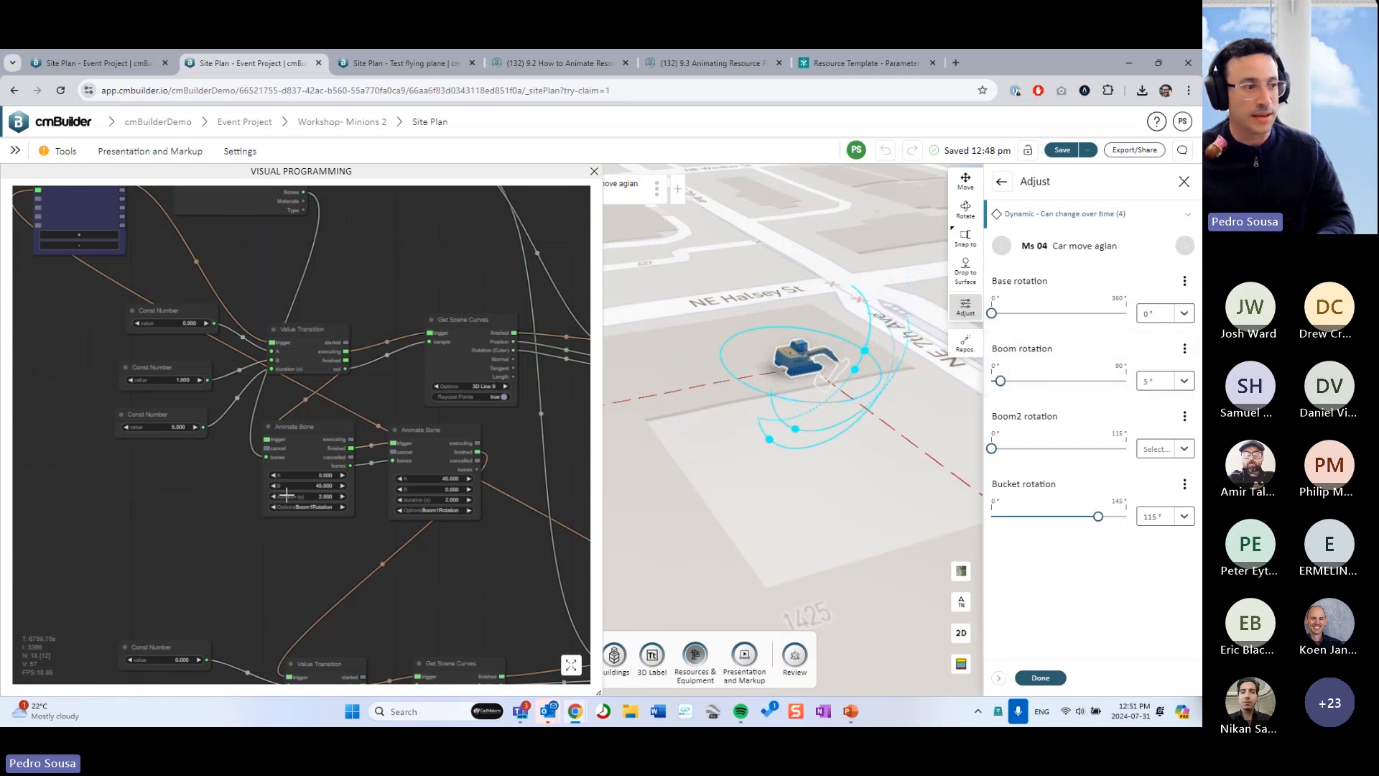
- Set the first Animate Bone's A to 45 and B to 90
scroll(285, 494, "up", 5)
left_click(353, 431)
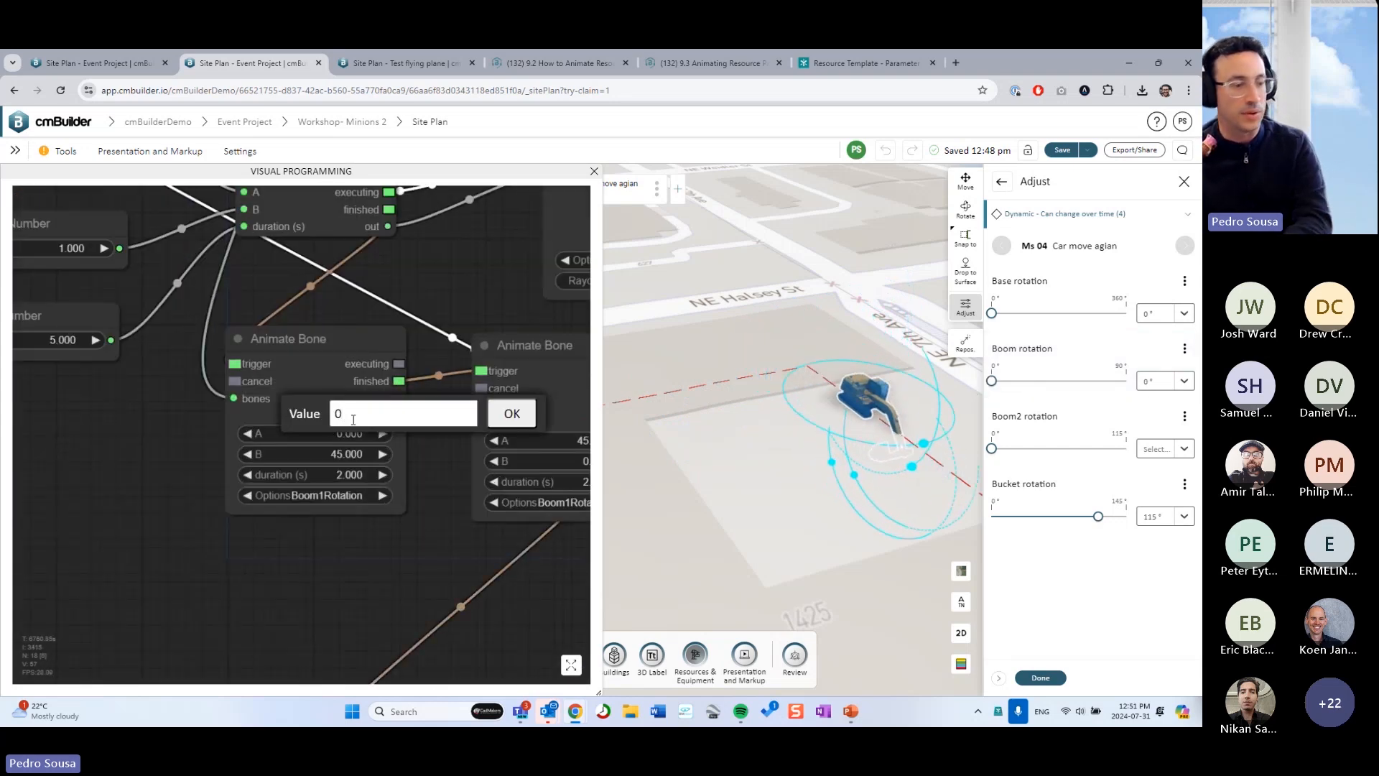
type("45")
key("Return")
left_click(354, 453)
key("BackSpace")
key("BackSpace")
type("1000")
key("Return")
left_click(346, 454)
key("BackSpace")
key("BackSpace")
key("BackSpace")
key("BackSpace")
type("90")
key("Return")
left_click_drag(556, 460, 429, 462)
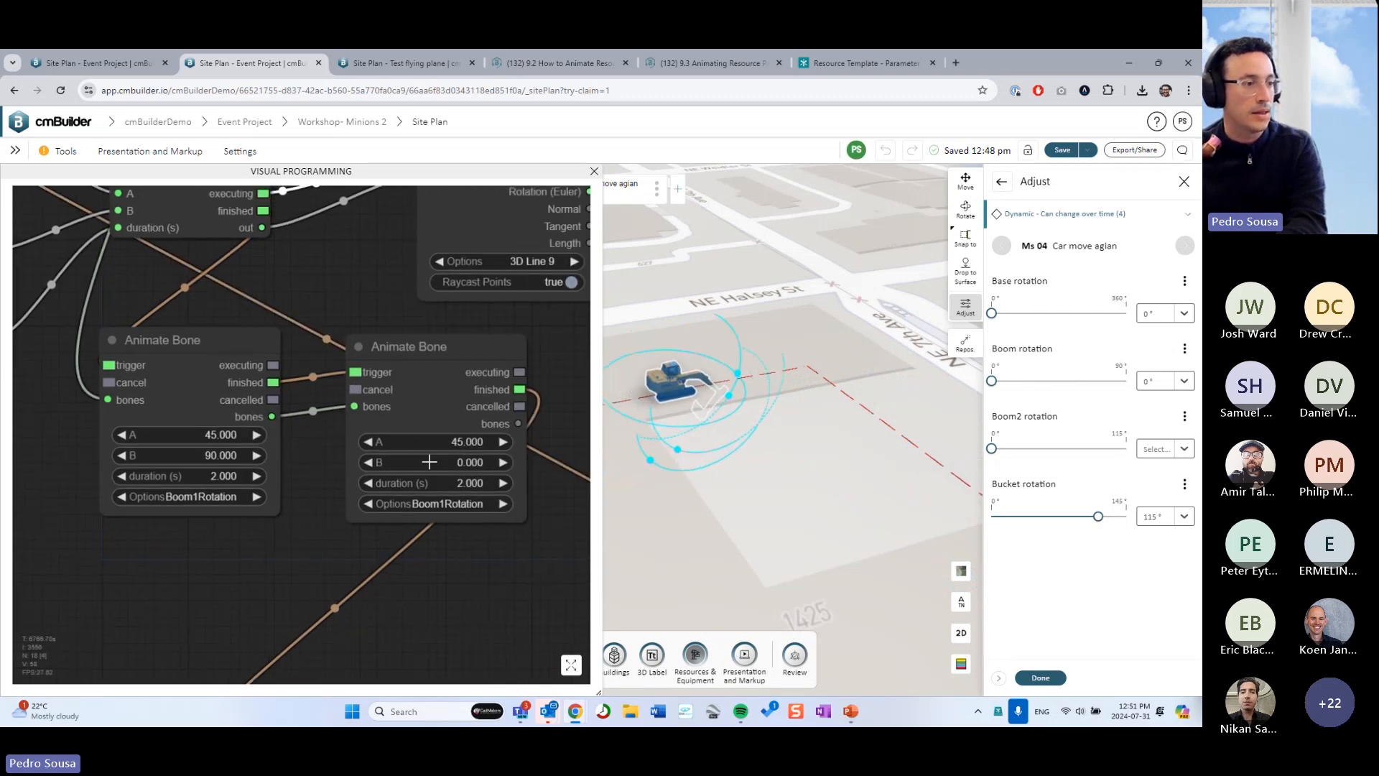
- Set the second Animate Bone's A to 90 and B to 45
left_click(464, 441)
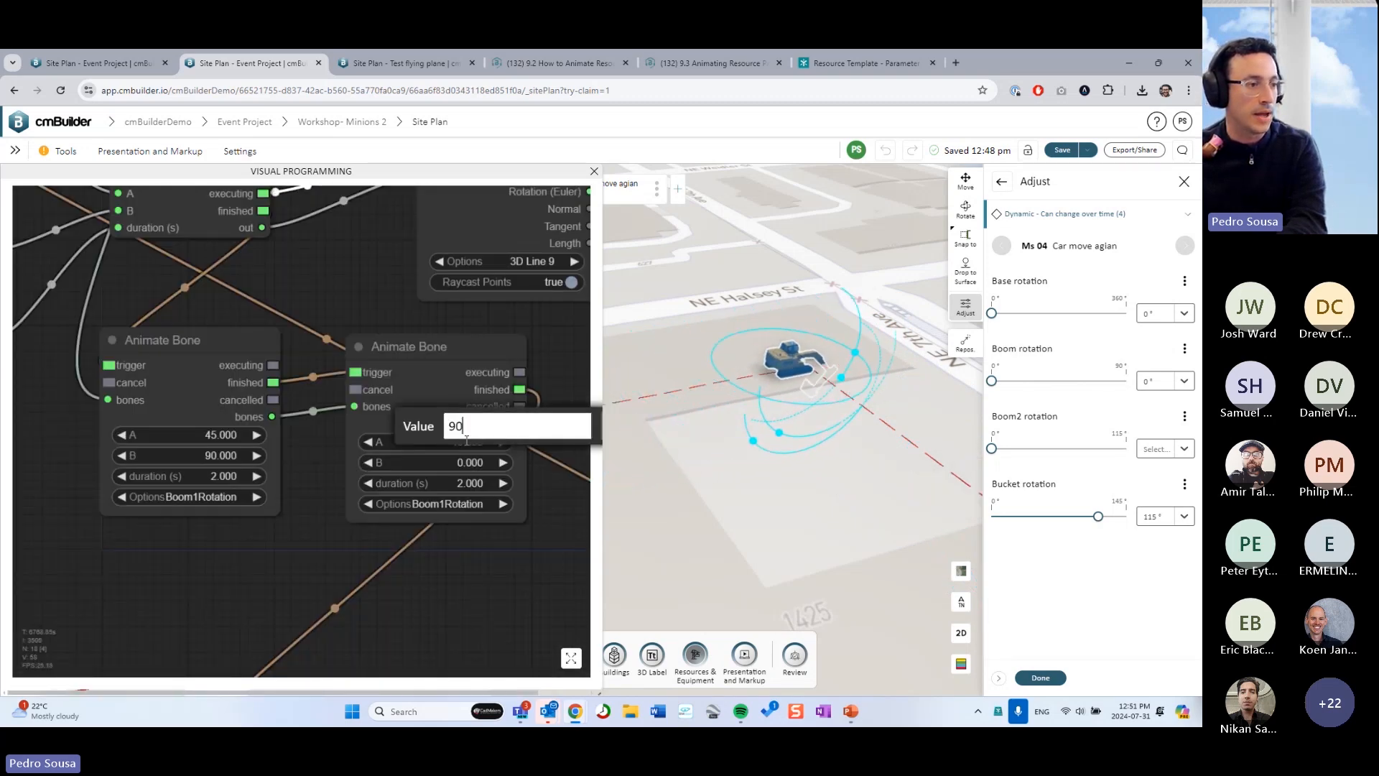
type("90")
key("Return")
left_click(462, 462)
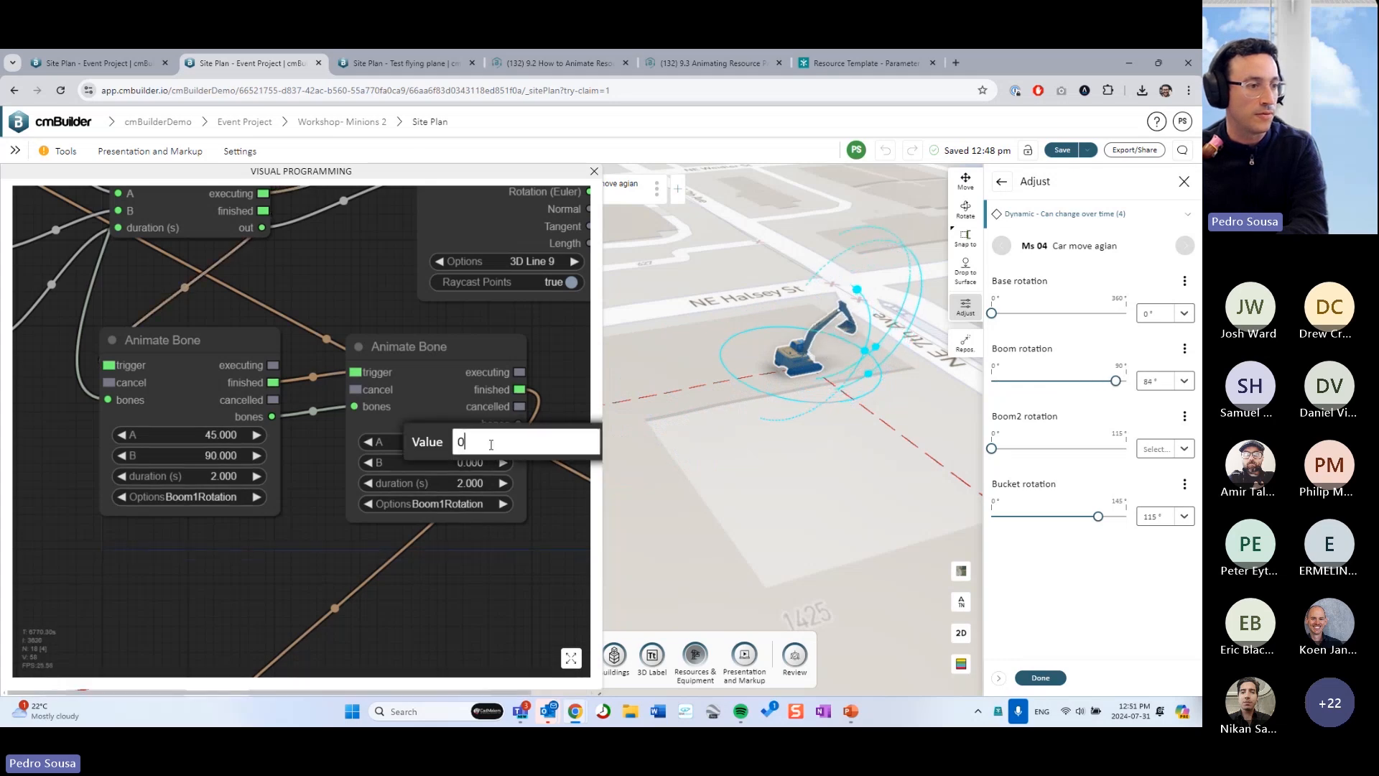
type("45")
key("Return")
- Examine the excavator's animation along both lines with the new boom angles in the site view
scroll(464, 568, "down", 3)
scroll(476, 594, "down", 2)
right_click(476, 593)
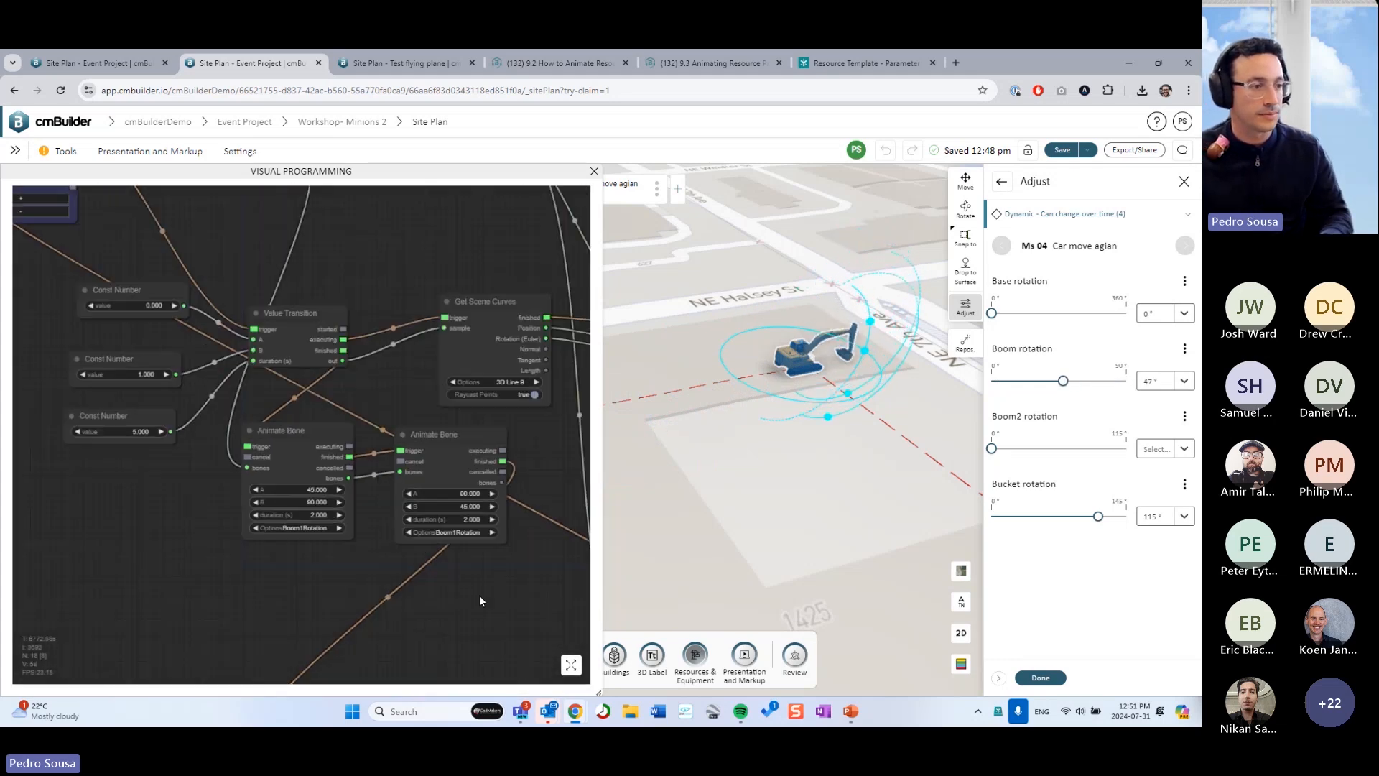
left_click_drag(377, 540, 343, 458)
mouse_move(787, 480)
left_mouse_down()
mouse_move(825, 474)
mouse_move(847, 502)
mouse_move(785, 480)
mouse_move(809, 477)
mouse_move(757, 476)
mouse_move(776, 477)
left_mouse_up()
scroll(823, 479, "down", 2)
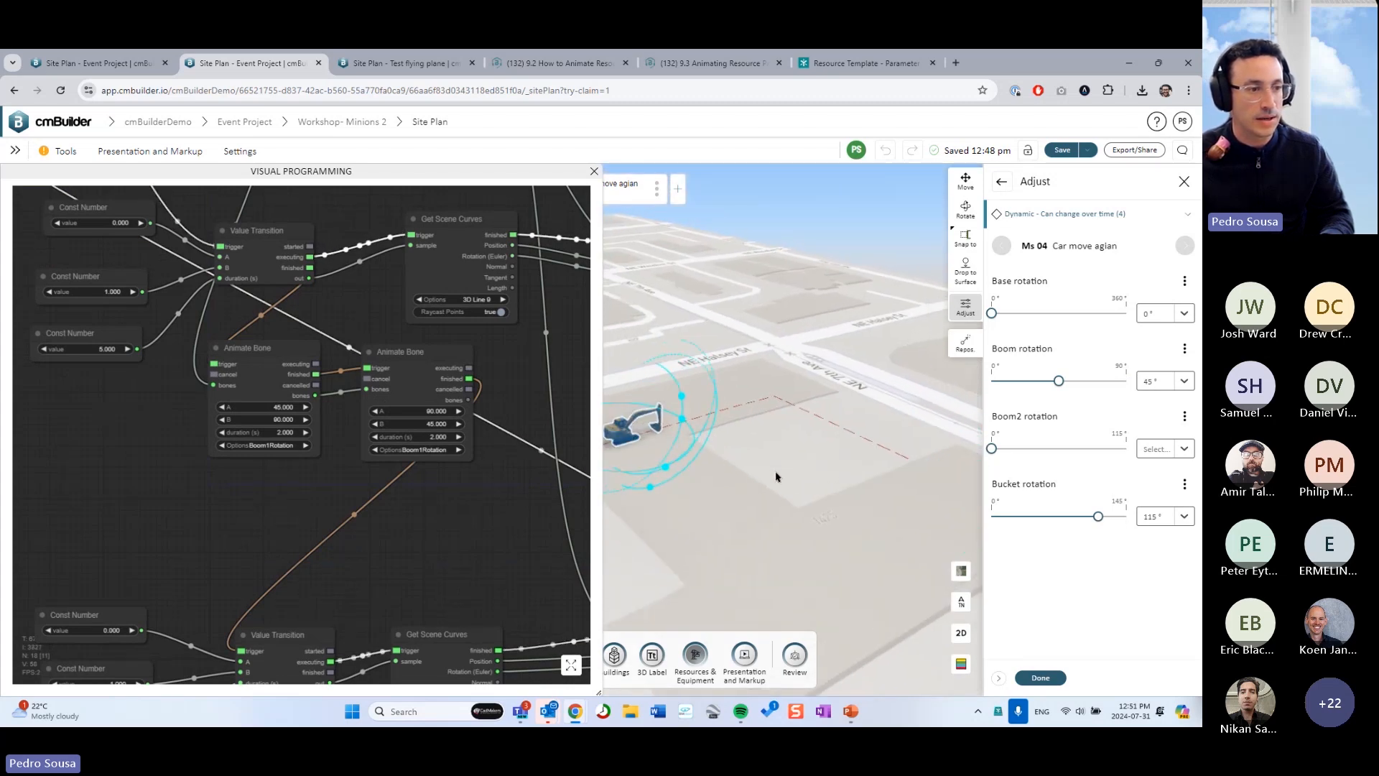
scroll(799, 466, "up", 1)
scroll(788, 479, "up", 2)
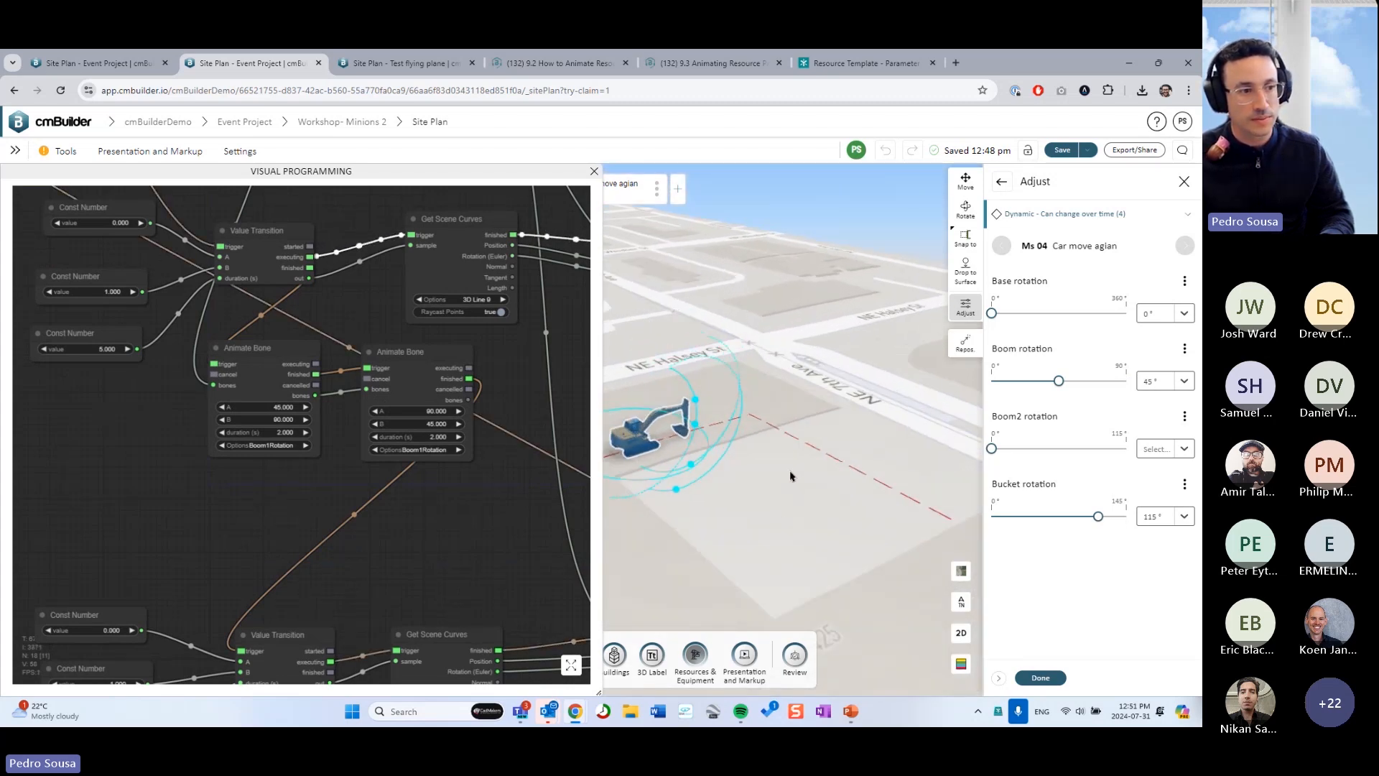
scroll(790, 476, "up", 2)
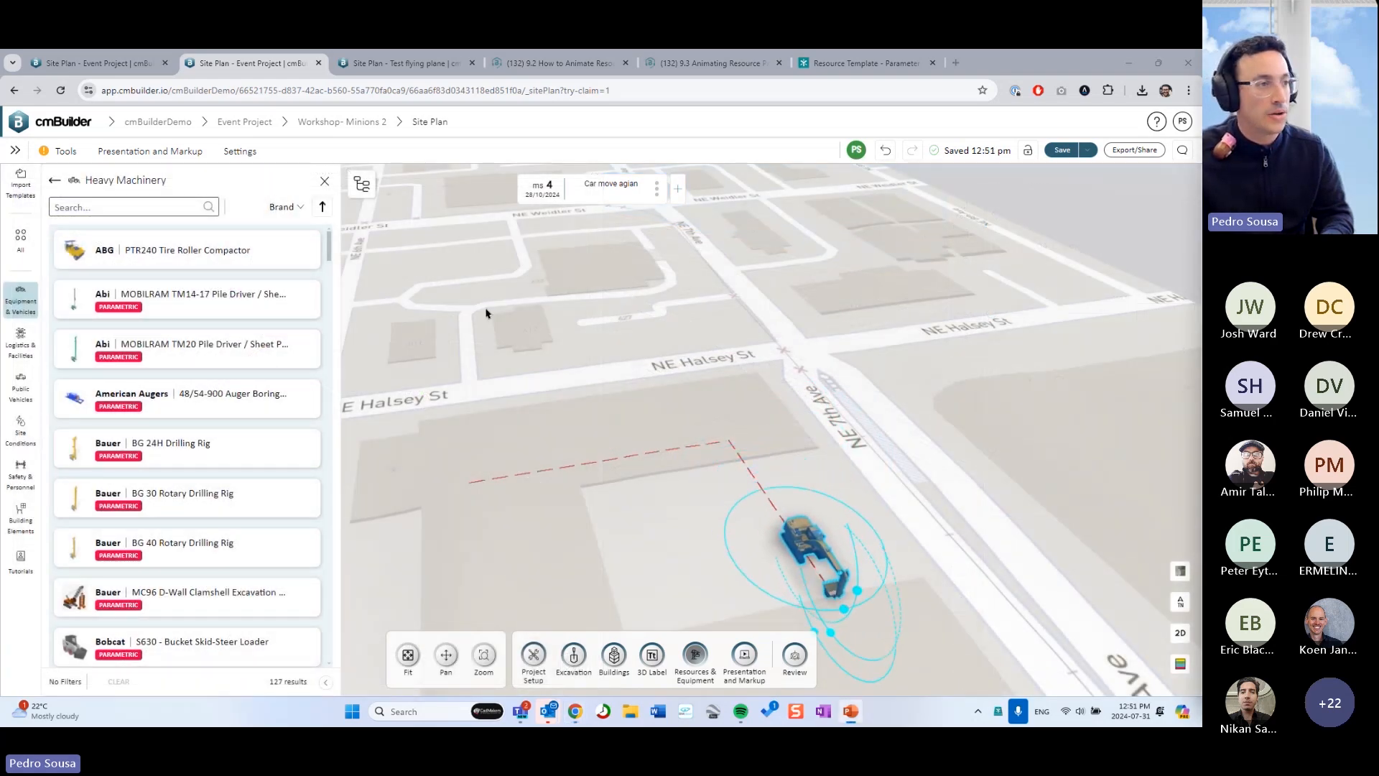
scroll(502, 268, "down", 5)
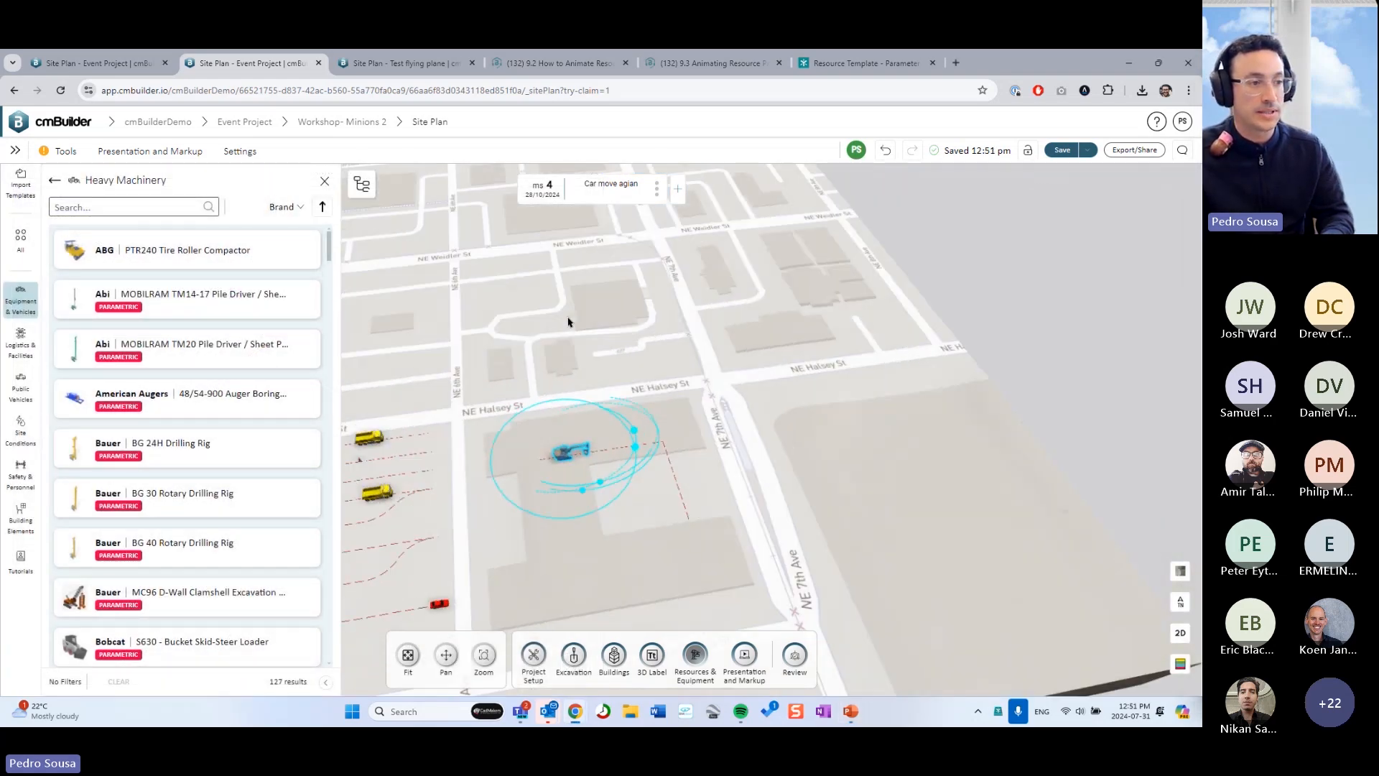
right_click_drag(567, 322, 696, 314)
left_click_drag(696, 313, 686, 280)
- Switch to the site plan with the semi trailer dump trucks and open the upper truck's visual programming around the Get Scene Curves Rear Node
left_click(144, 71)
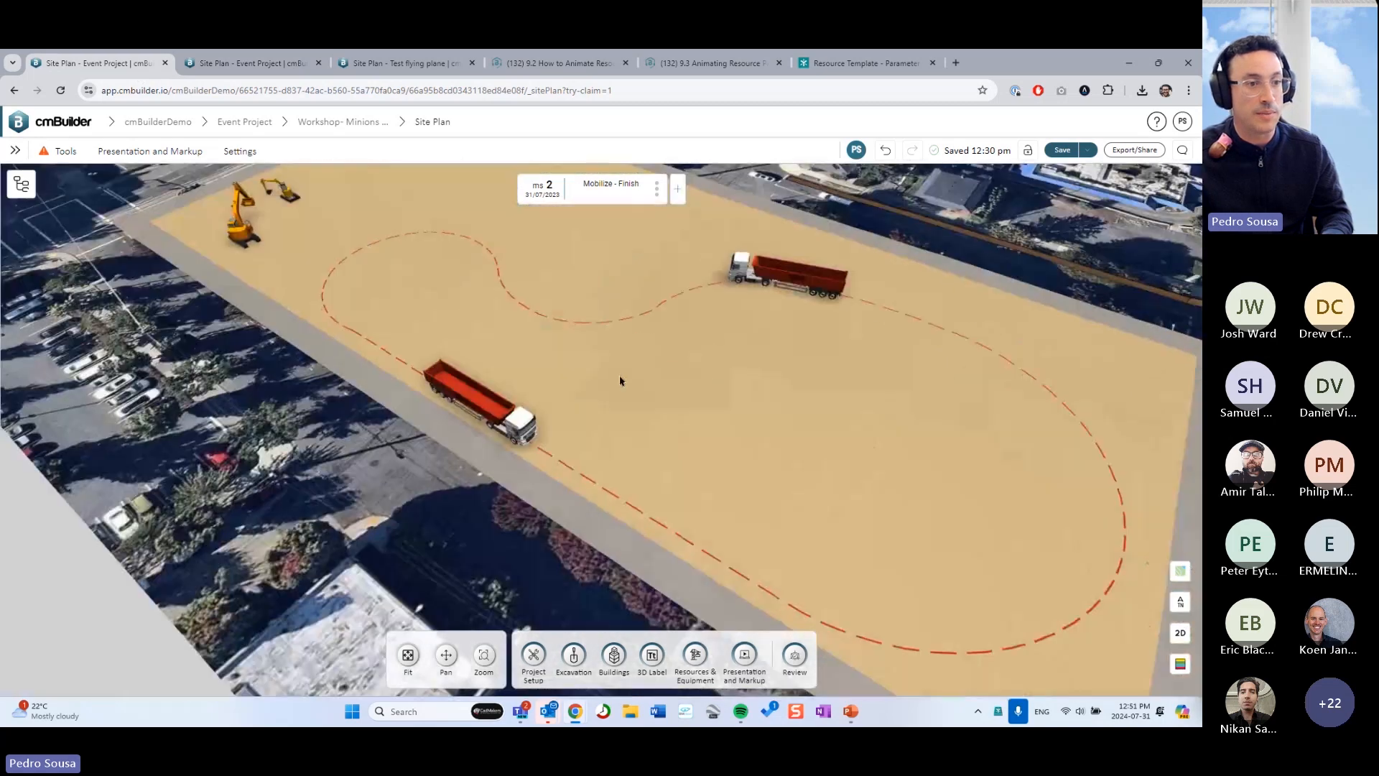
left_click_drag(619, 381, 723, 407)
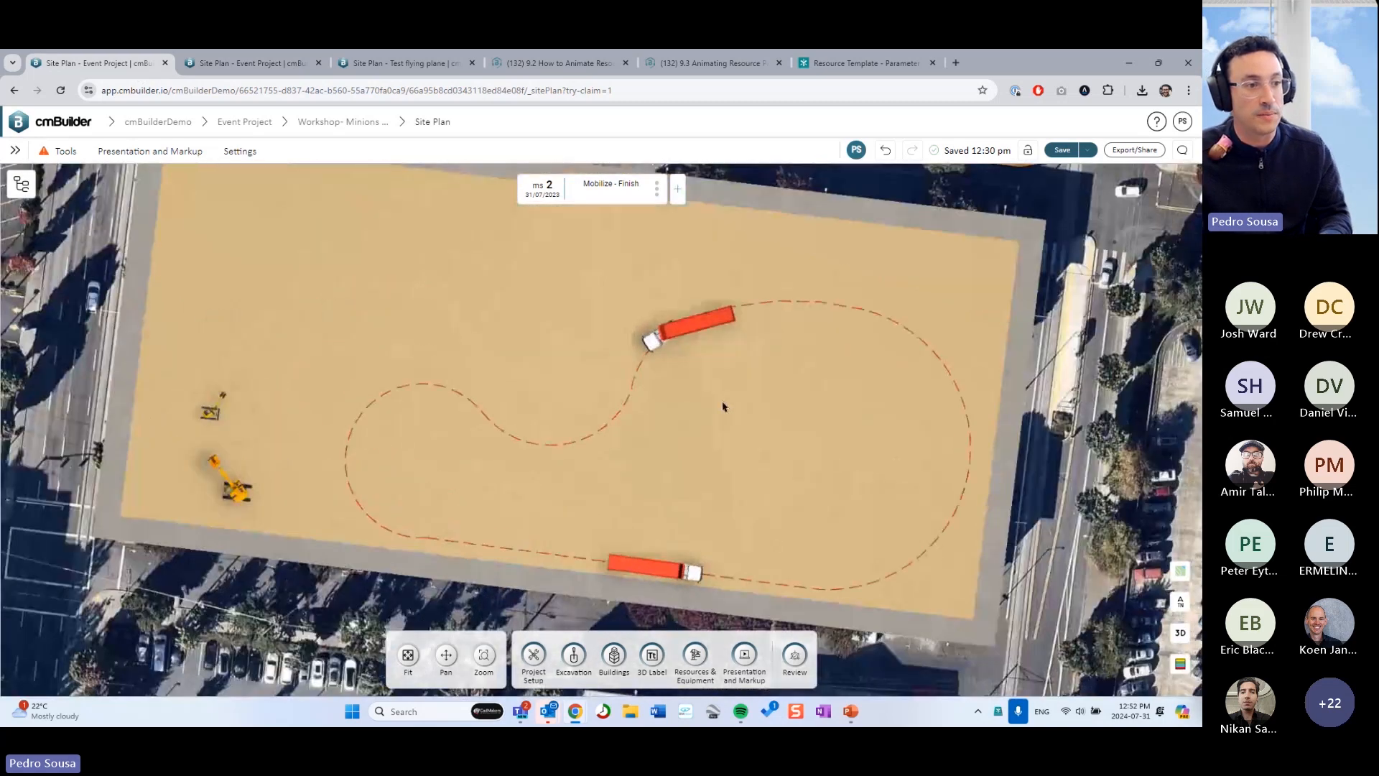
left_click(681, 329)
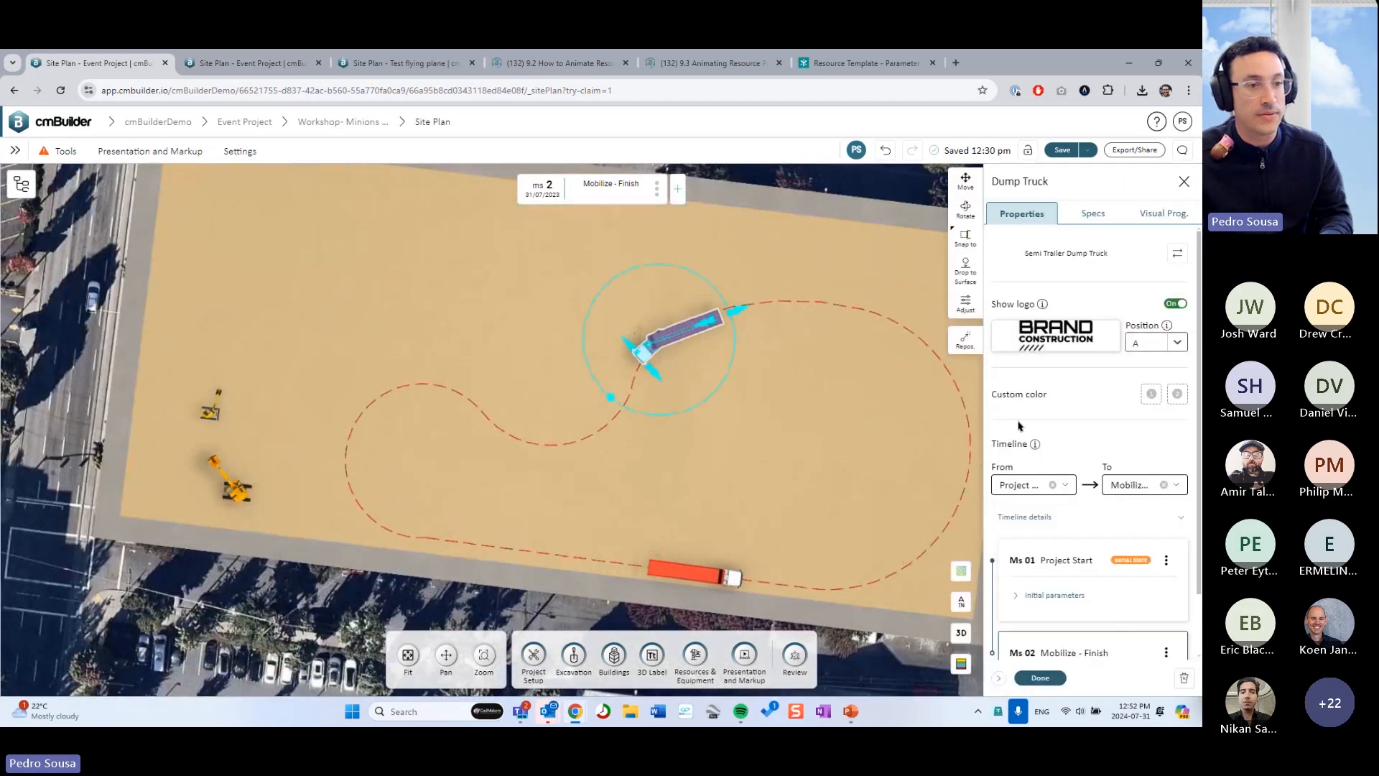
left_click(1160, 216)
left_click(1144, 244)
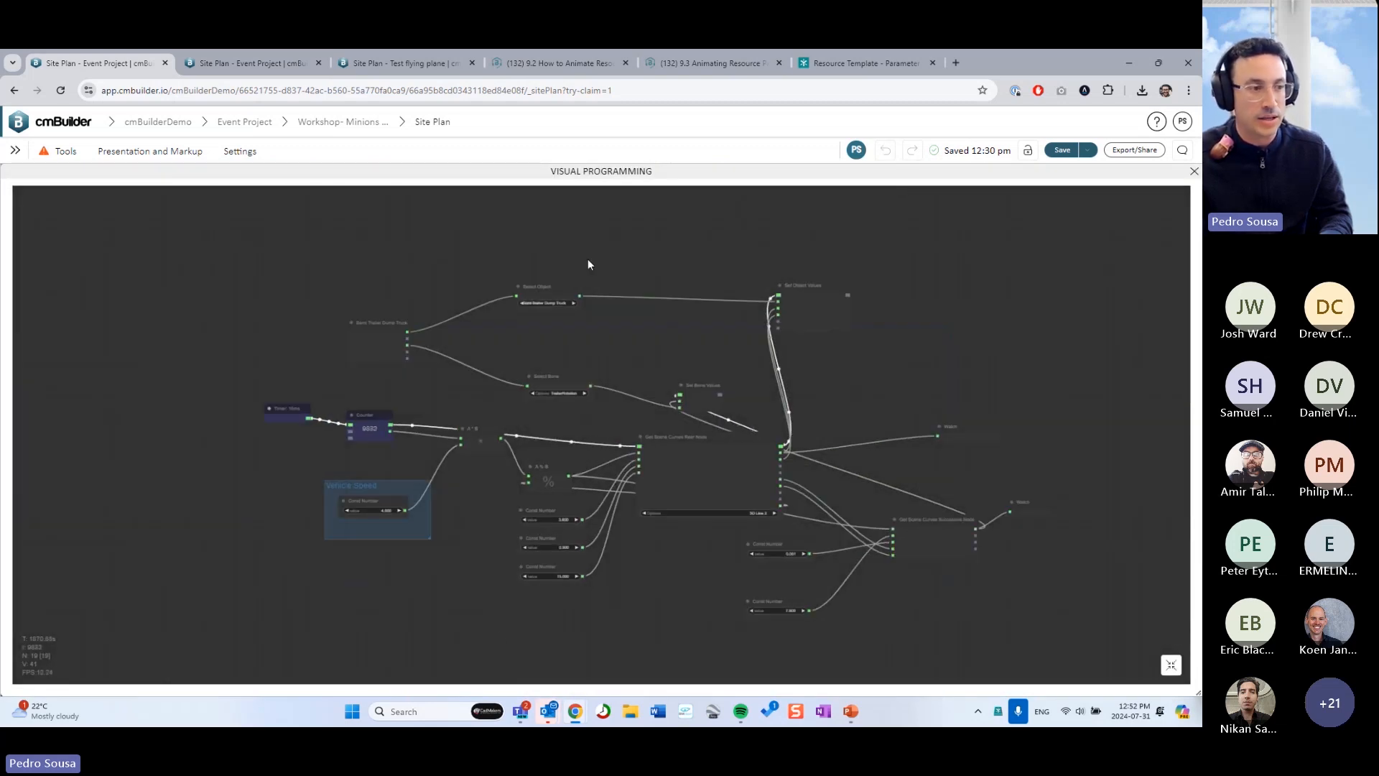
scroll(668, 531, "up", 5)
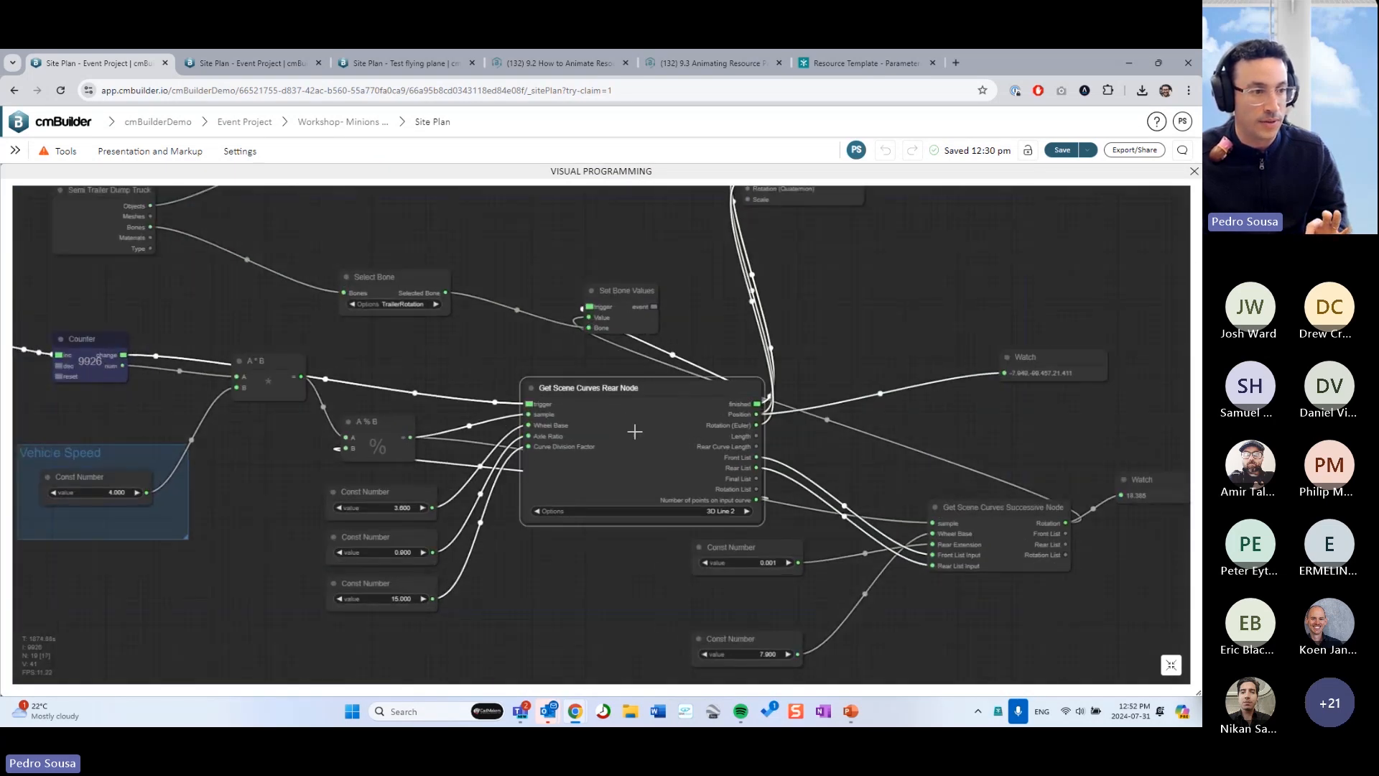
- Examine the truck graph from the Get Scene Curves Rear Node to the bone options offered by the Select Bone node
left_click_drag(632, 424, 654, 433)
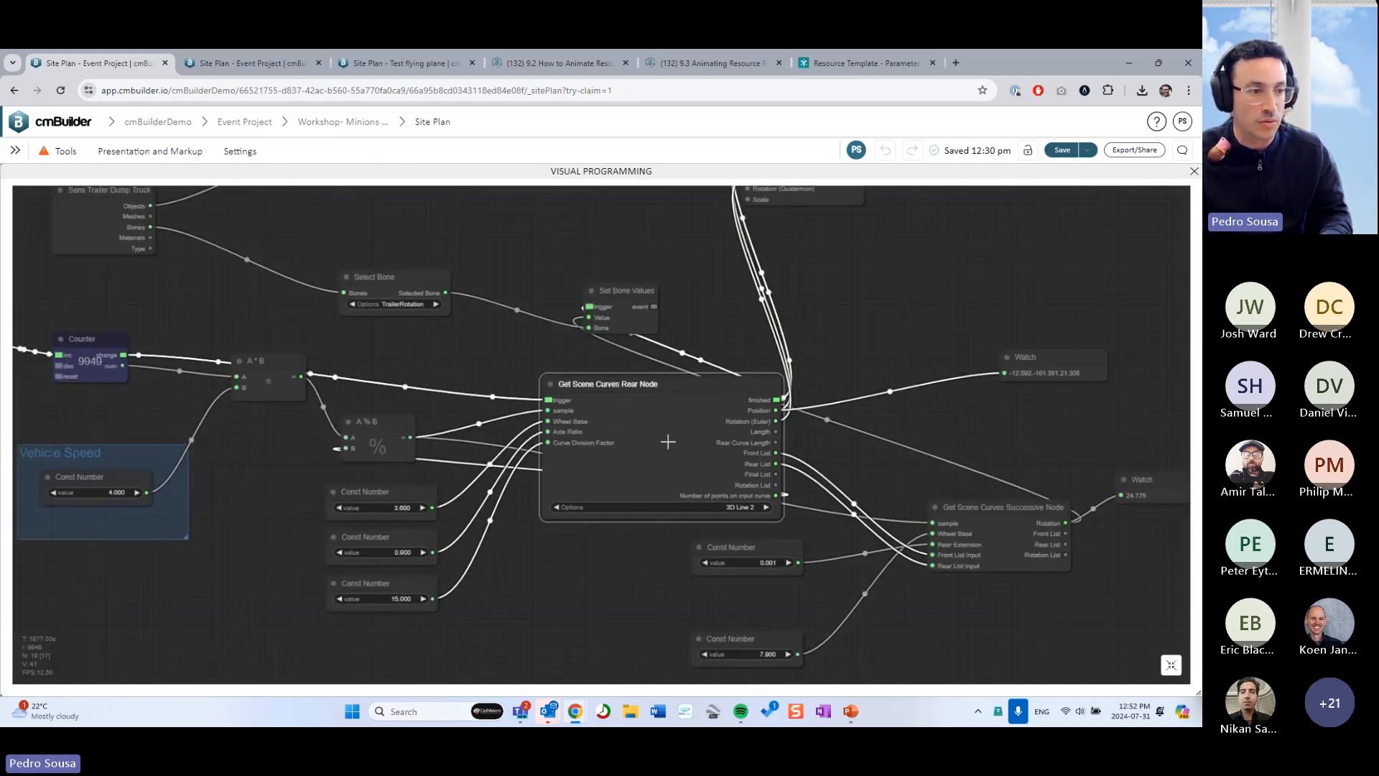
left_click_drag(483, 227, 582, 425)
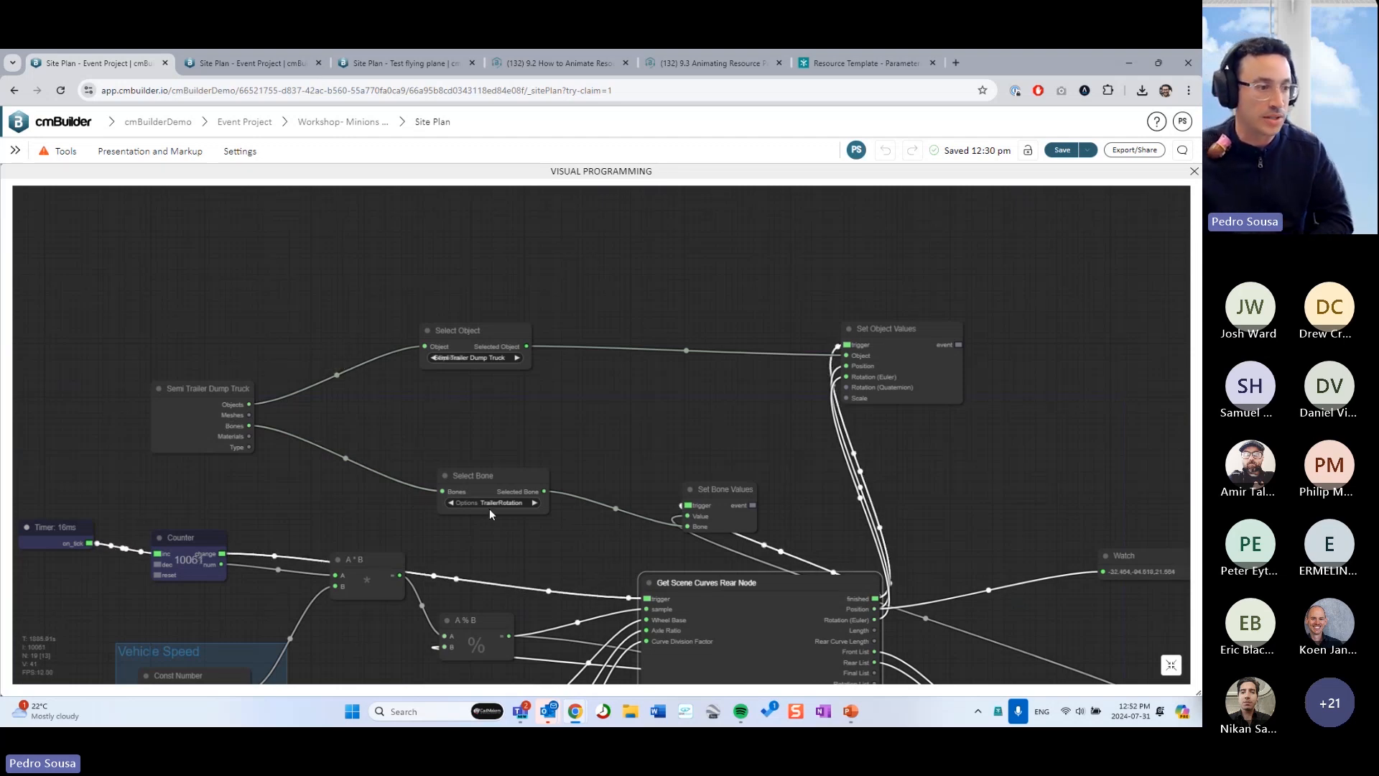
left_click_drag(363, 378, 413, 326)
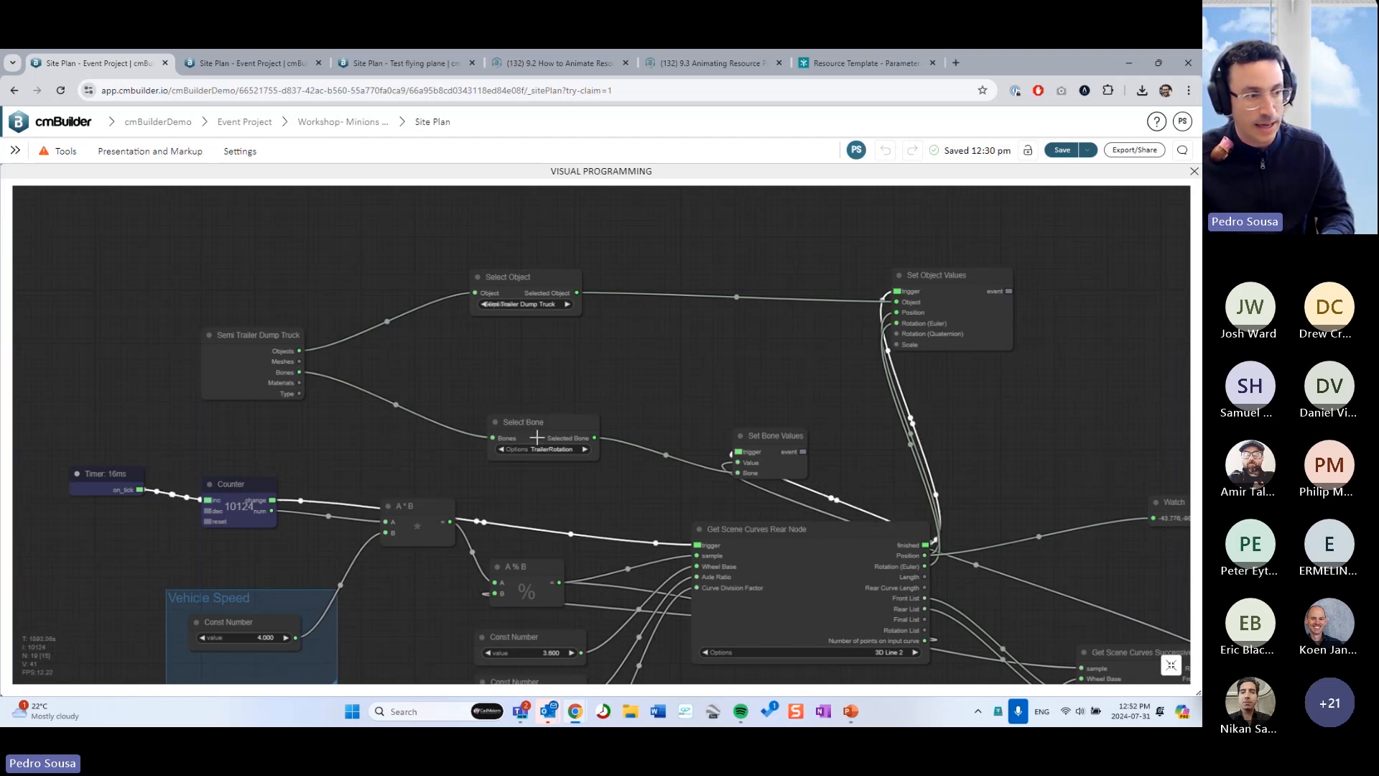
left_click_drag(536, 437, 536, 406)
left_click(560, 420)
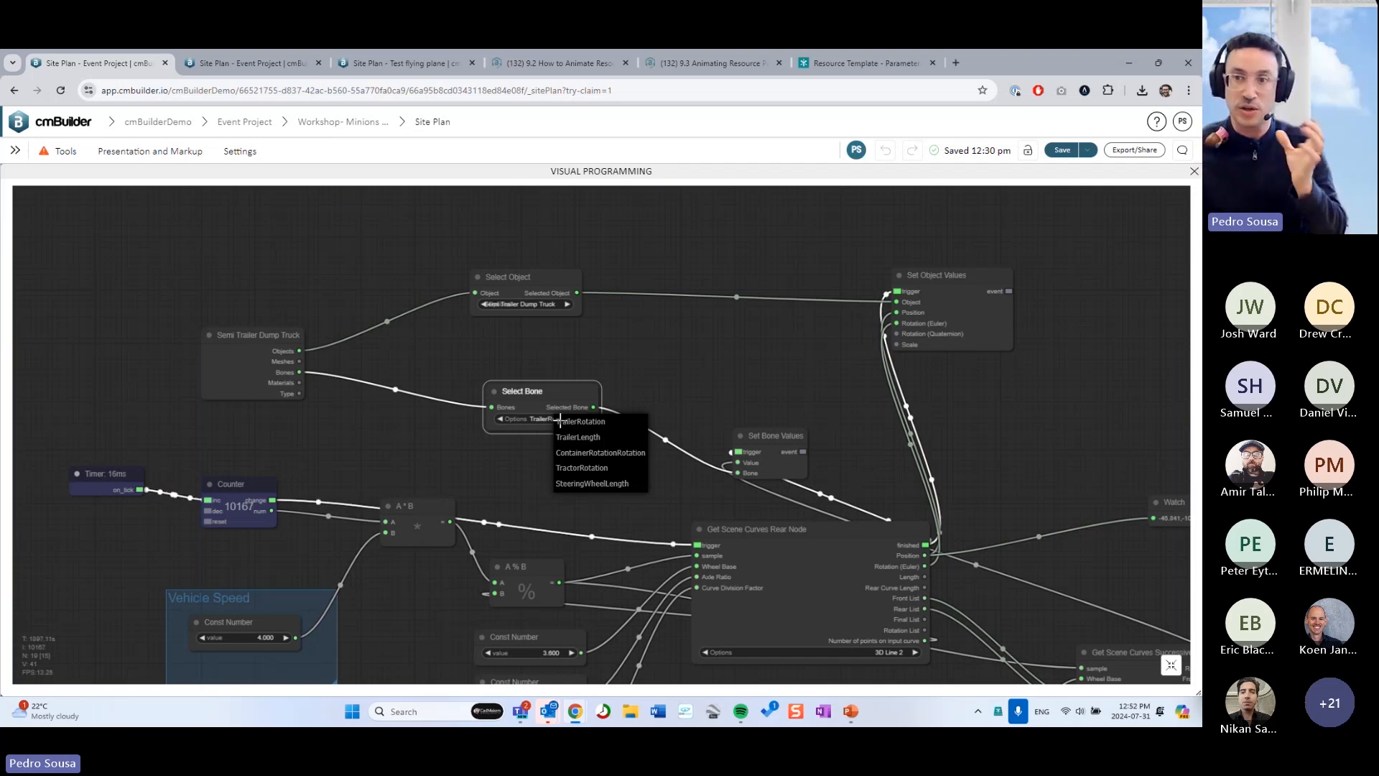
left_click(542, 335)
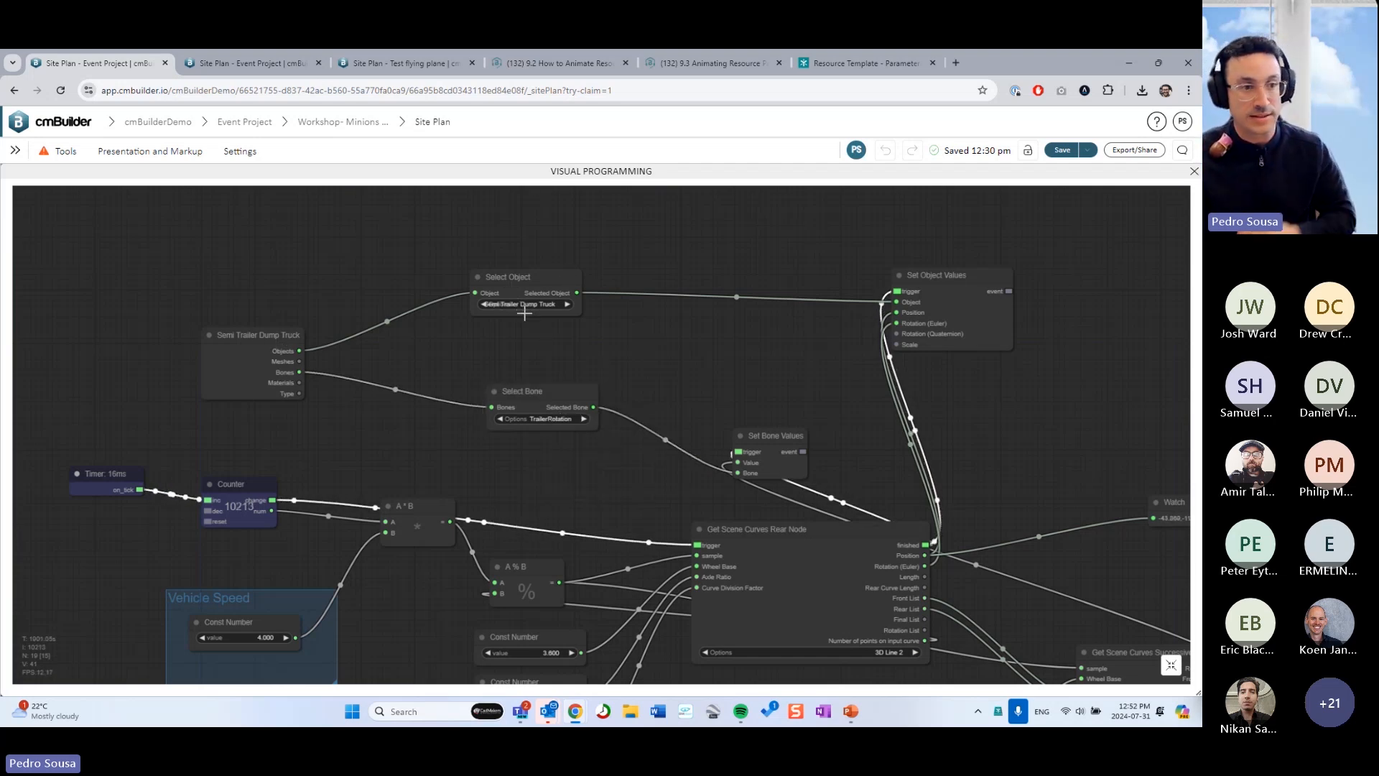
- Review the Get Scene Curves Rear Node and Vehicle Speed inputs, close the graph and deselect the truck to watch both trucks travel
left_click_drag(619, 343, 506, 231)
left_click(727, 478)
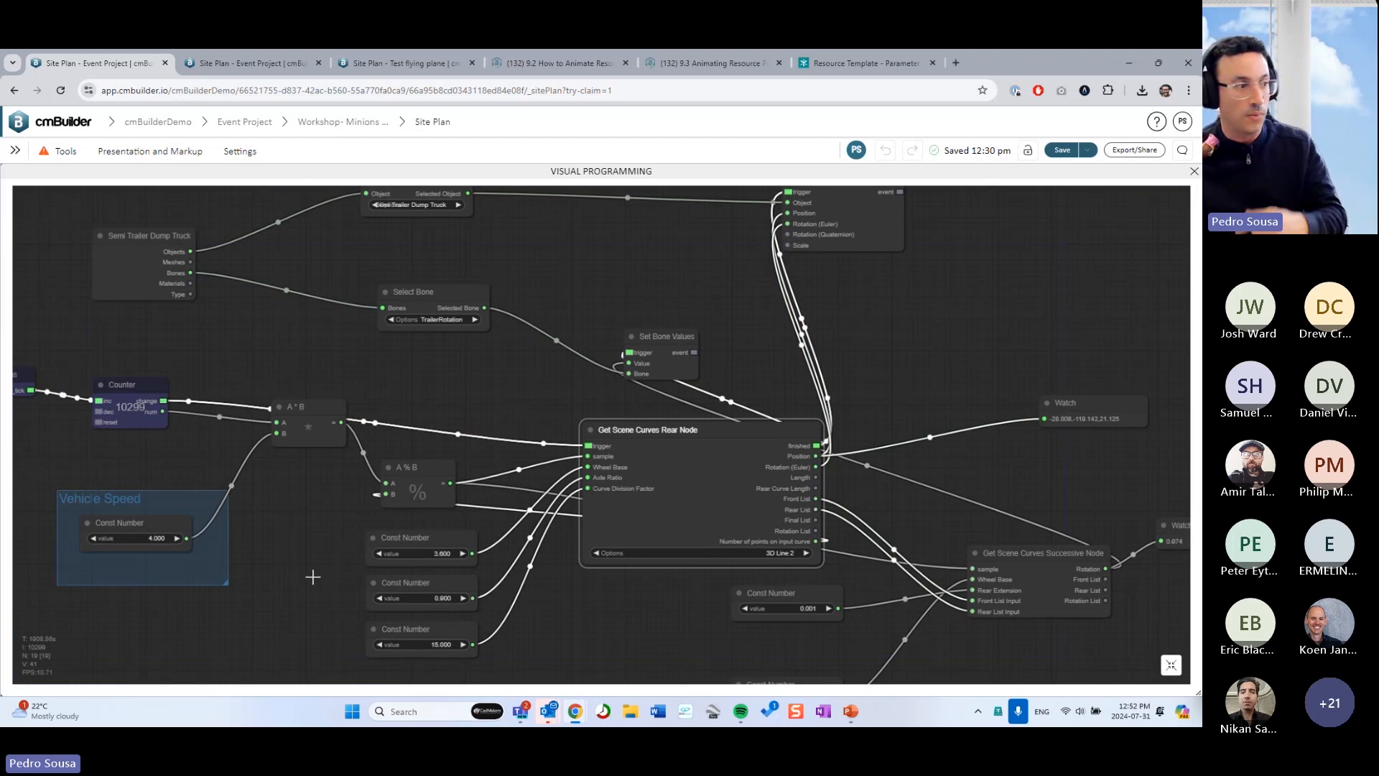
left_click_drag(313, 577, 366, 552)
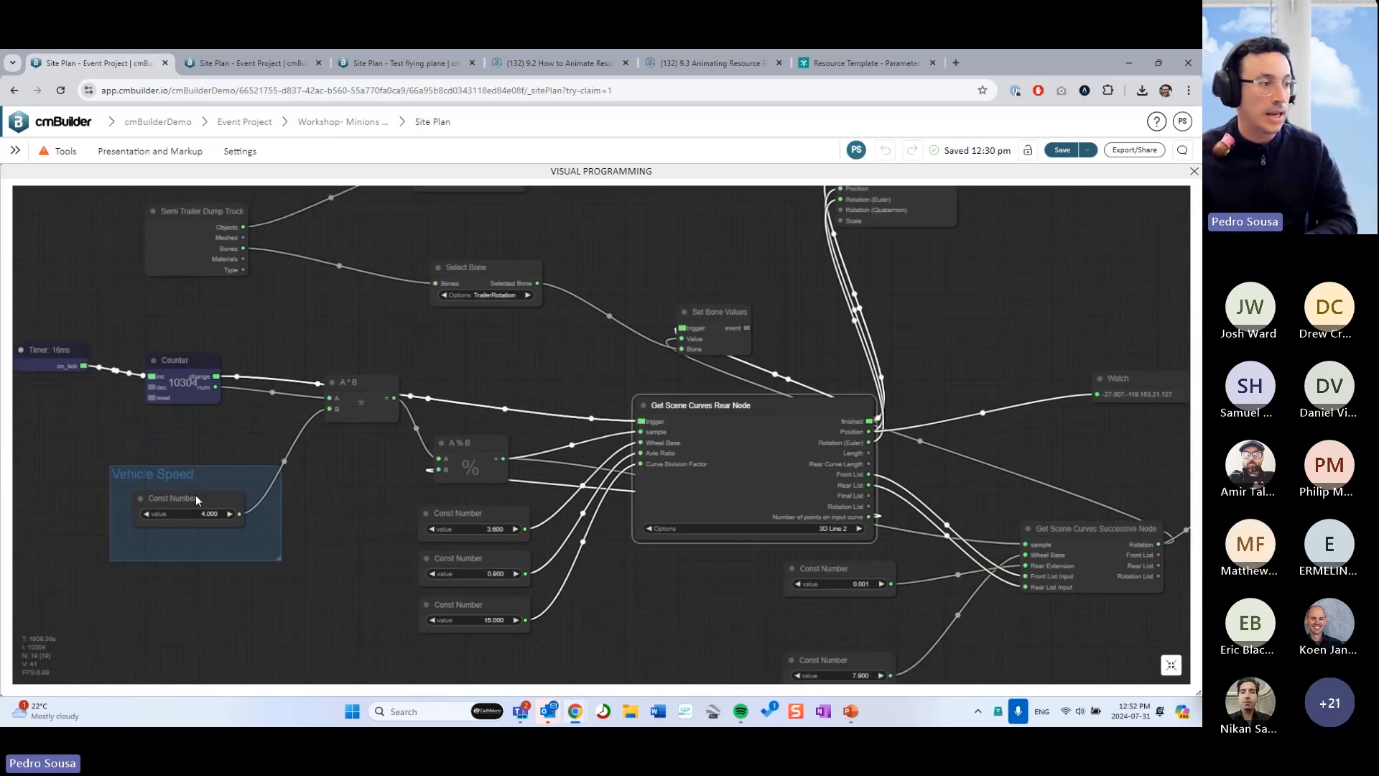
left_click(1193, 173)
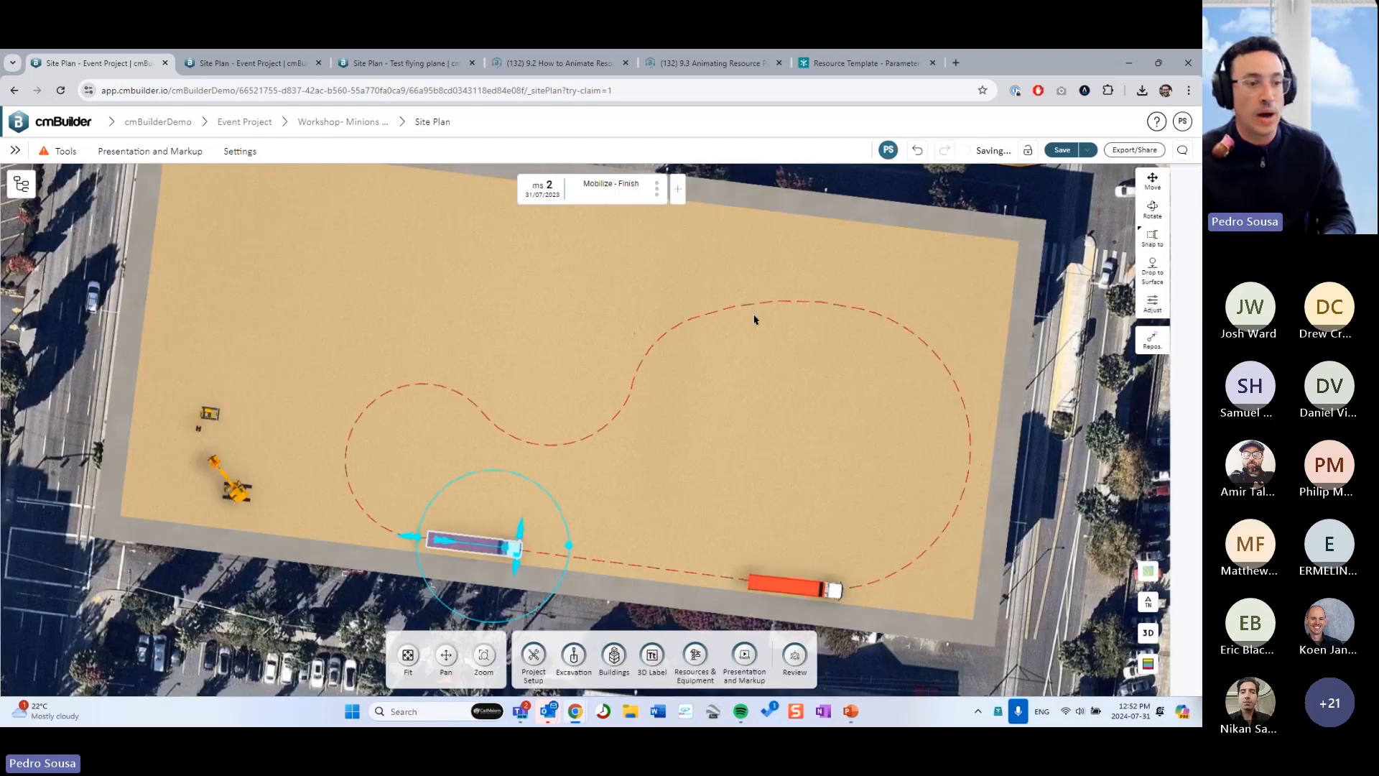
left_click(785, 545)
left_click(711, 537)
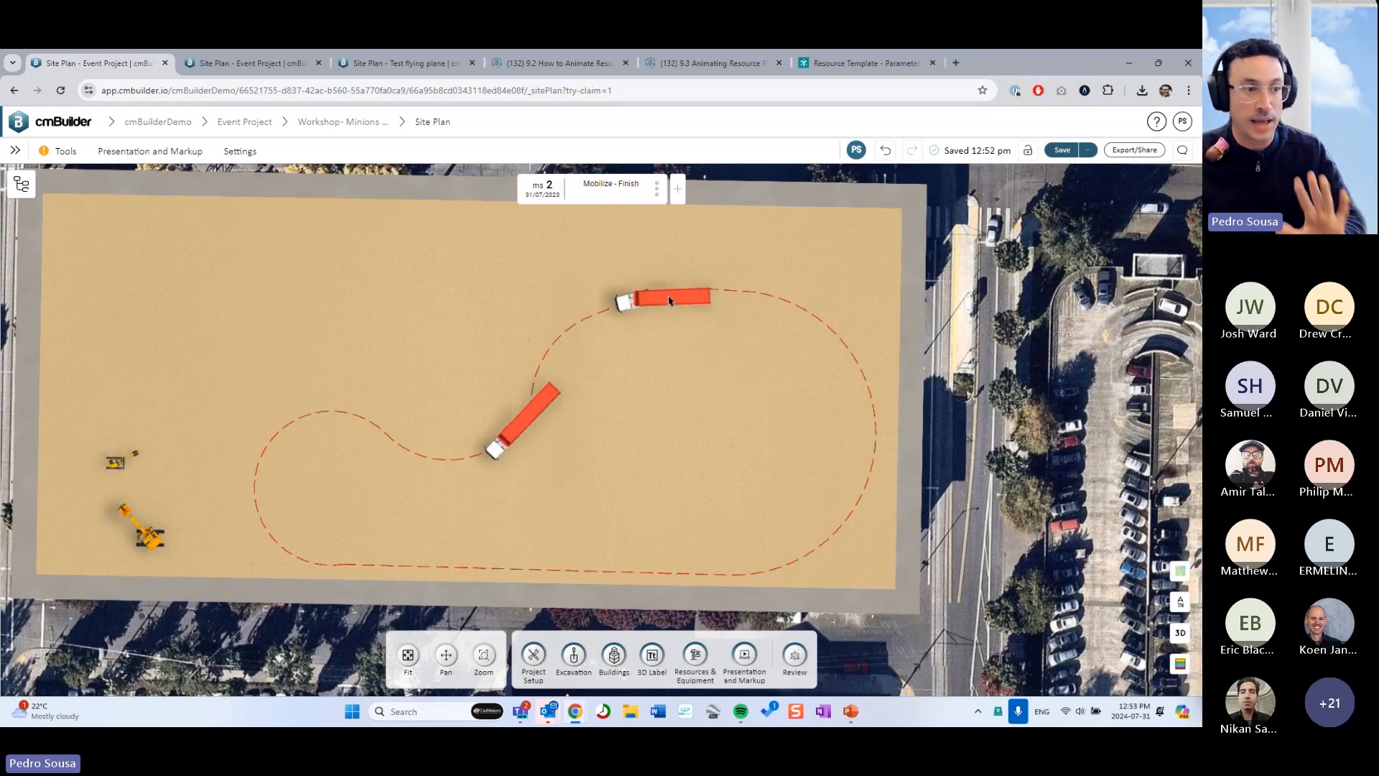
- Reopen the upper dump truck's visual programming graph, review its Get Scene Curves Rear Node, and return to an overview of the site plan
left_click(668, 300)
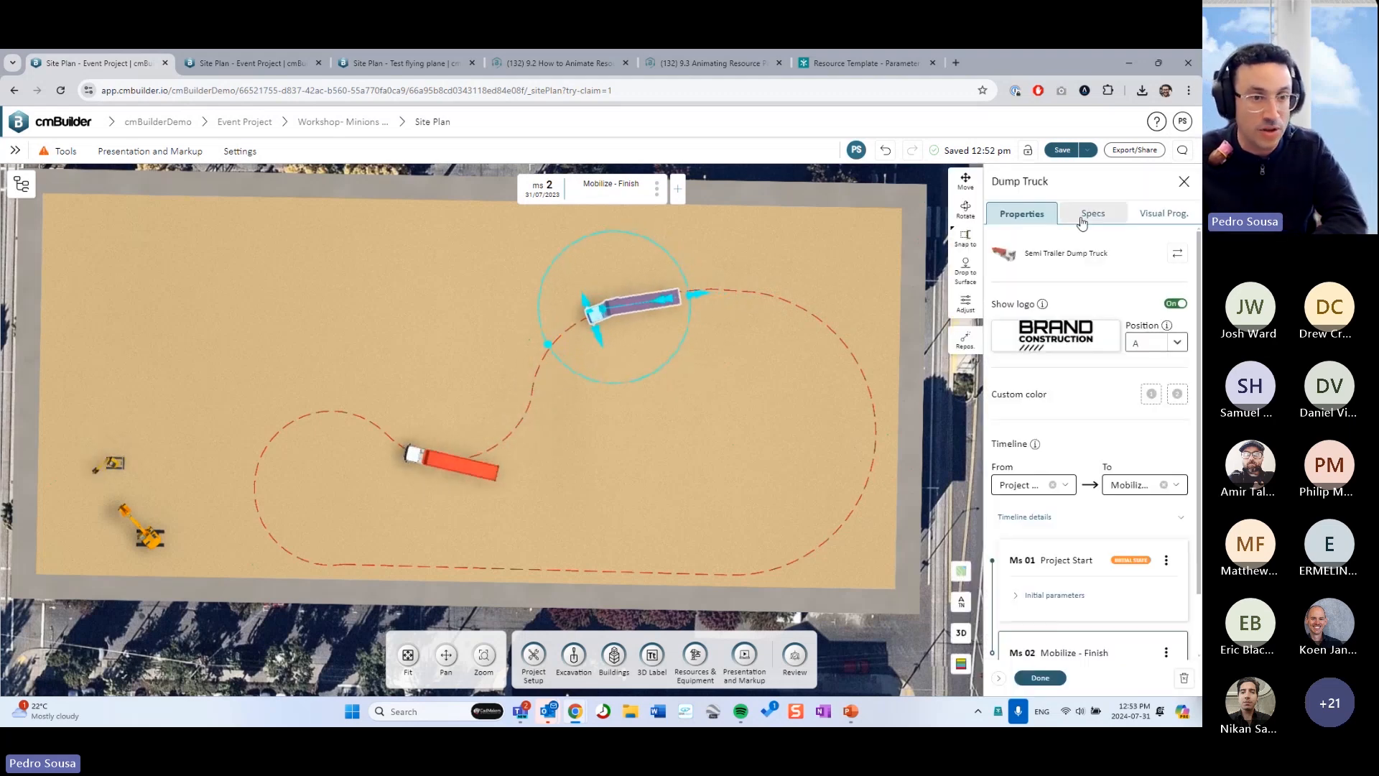
left_click(1163, 213)
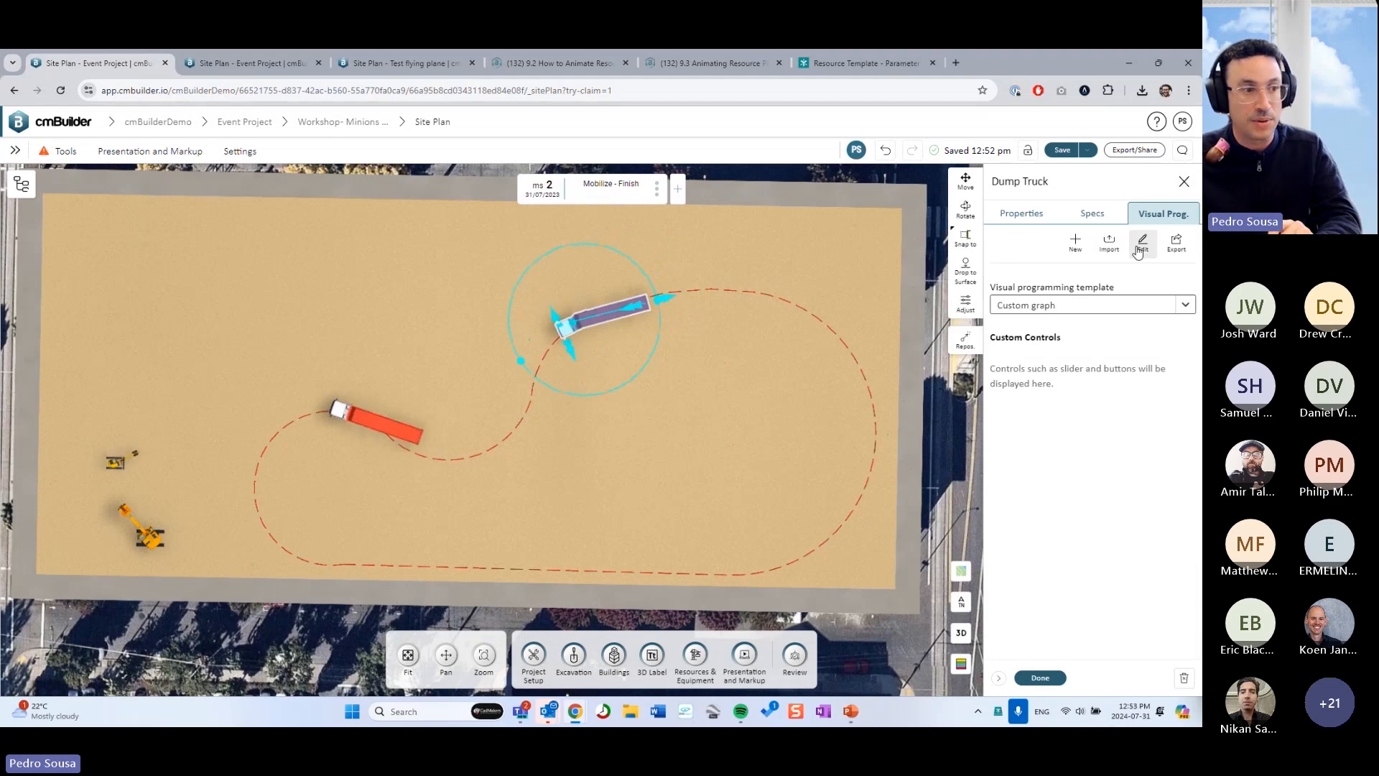
left_click(1143, 244)
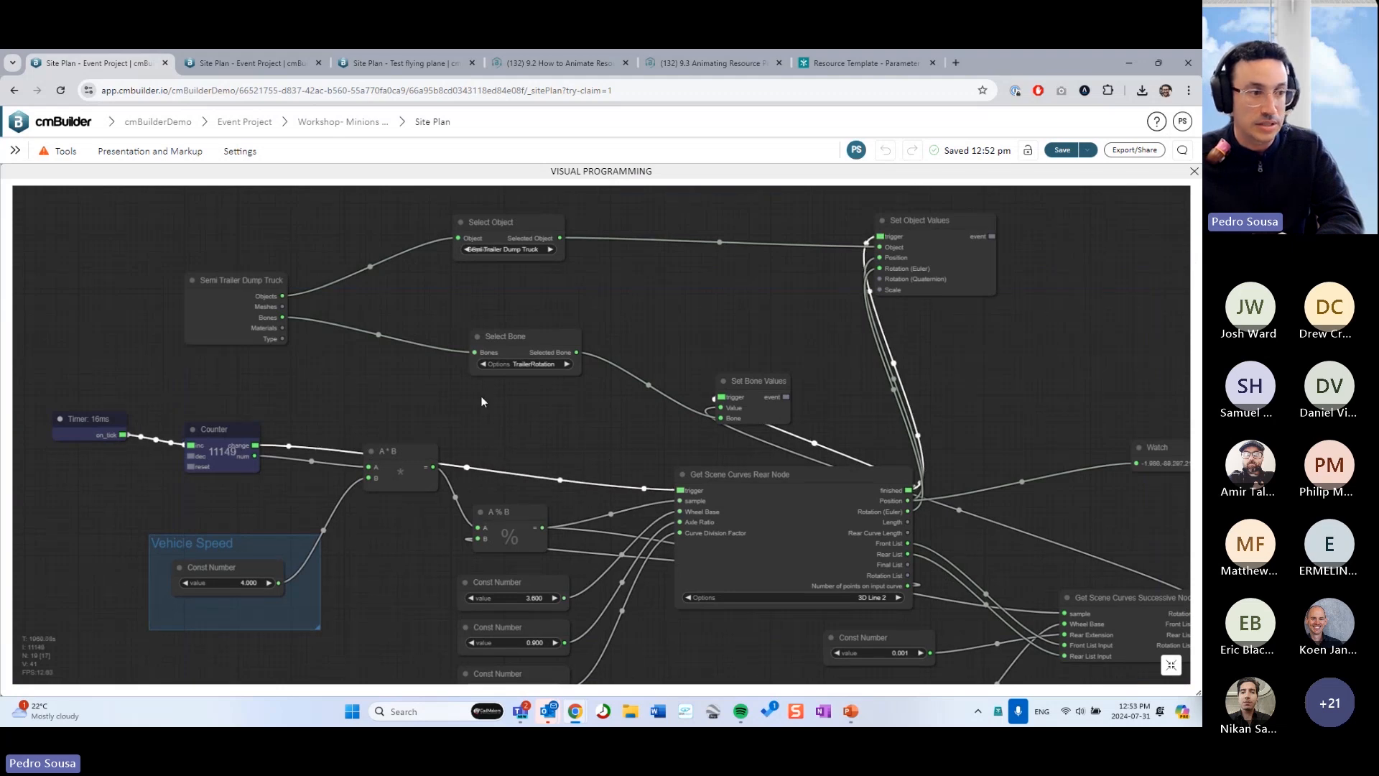
left_click_drag(580, 421, 490, 292)
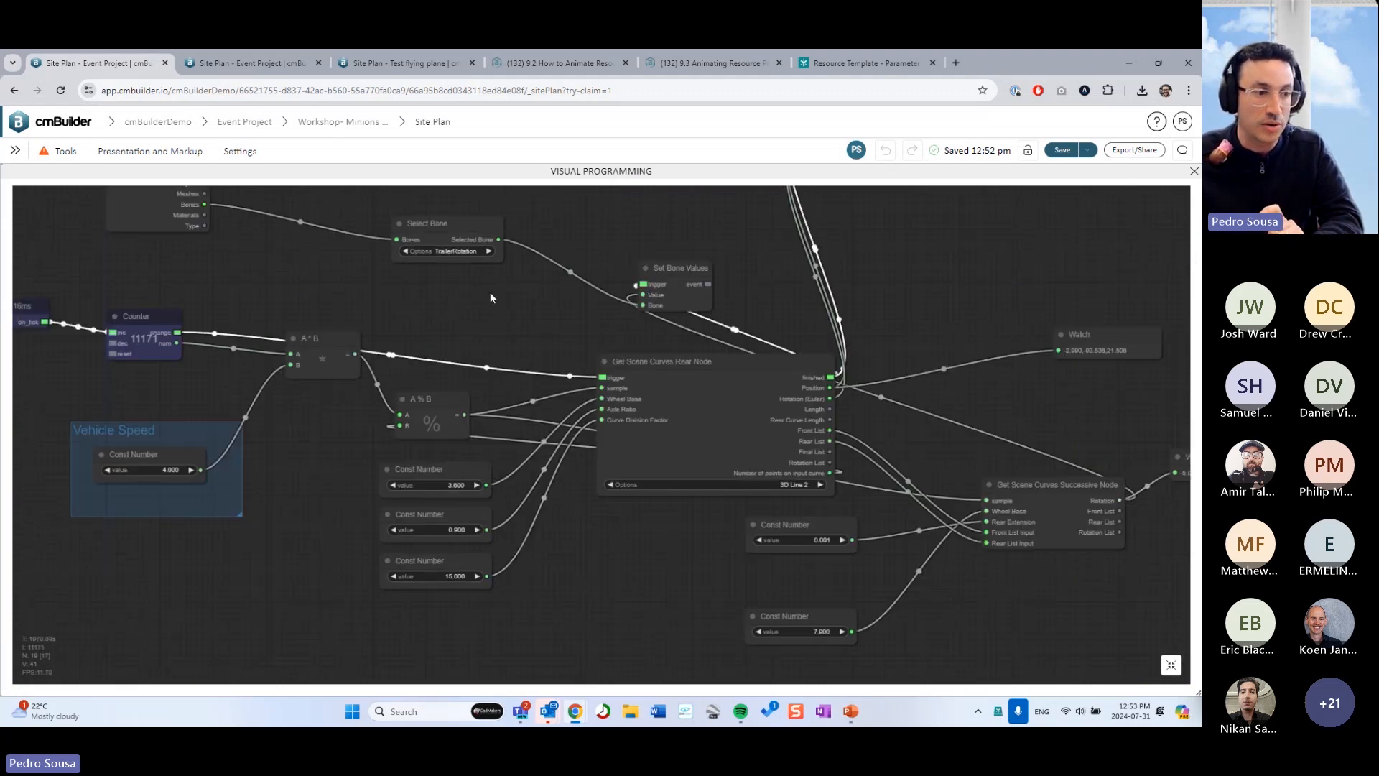
left_click(714, 390)
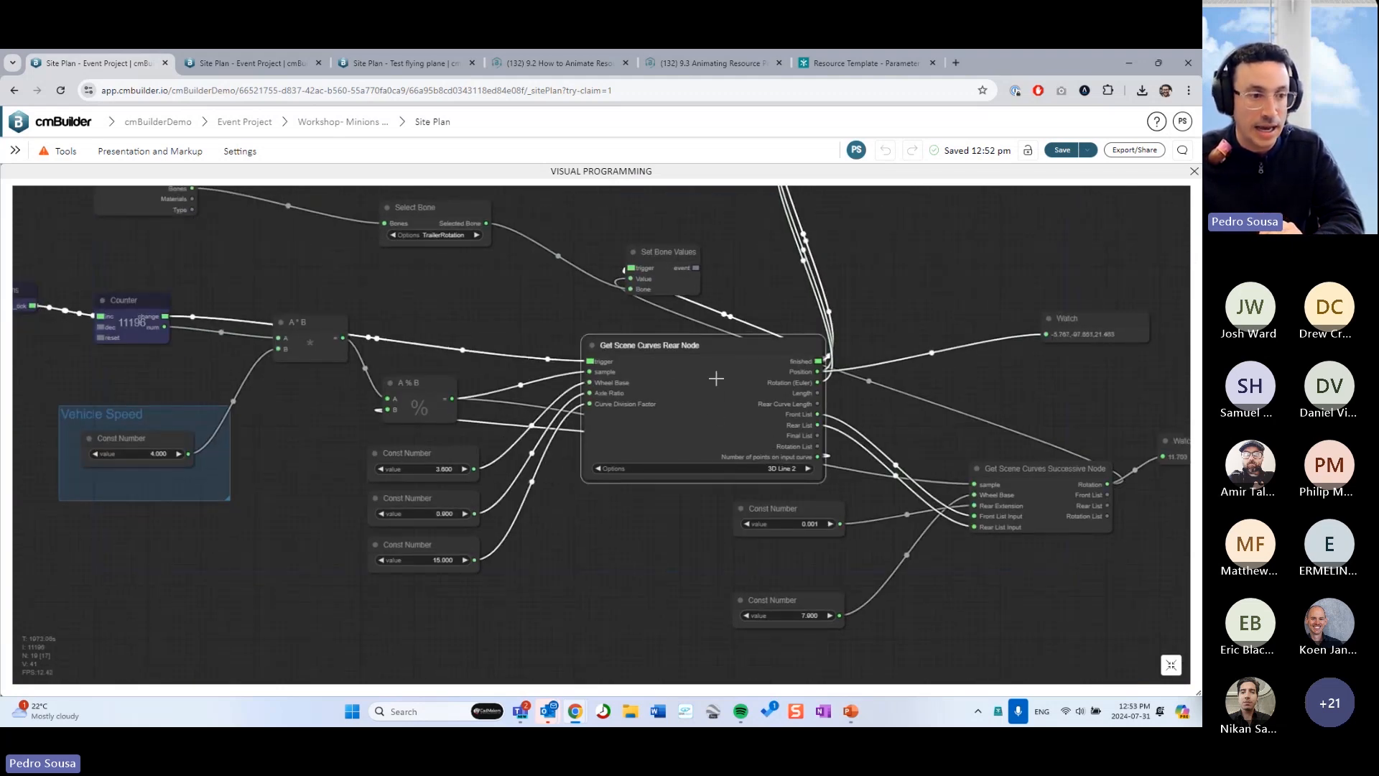
left_click(1195, 173)
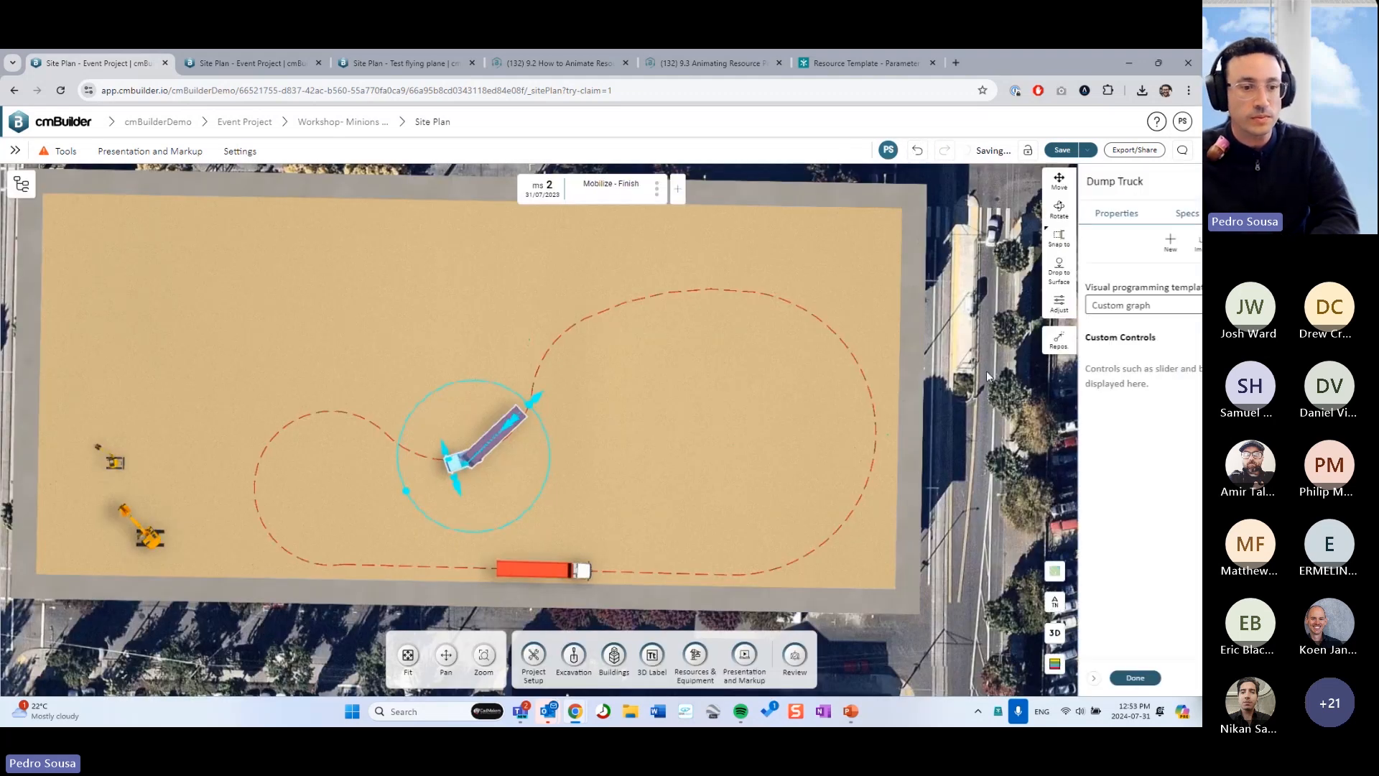
scroll(533, 477, "down", 3)
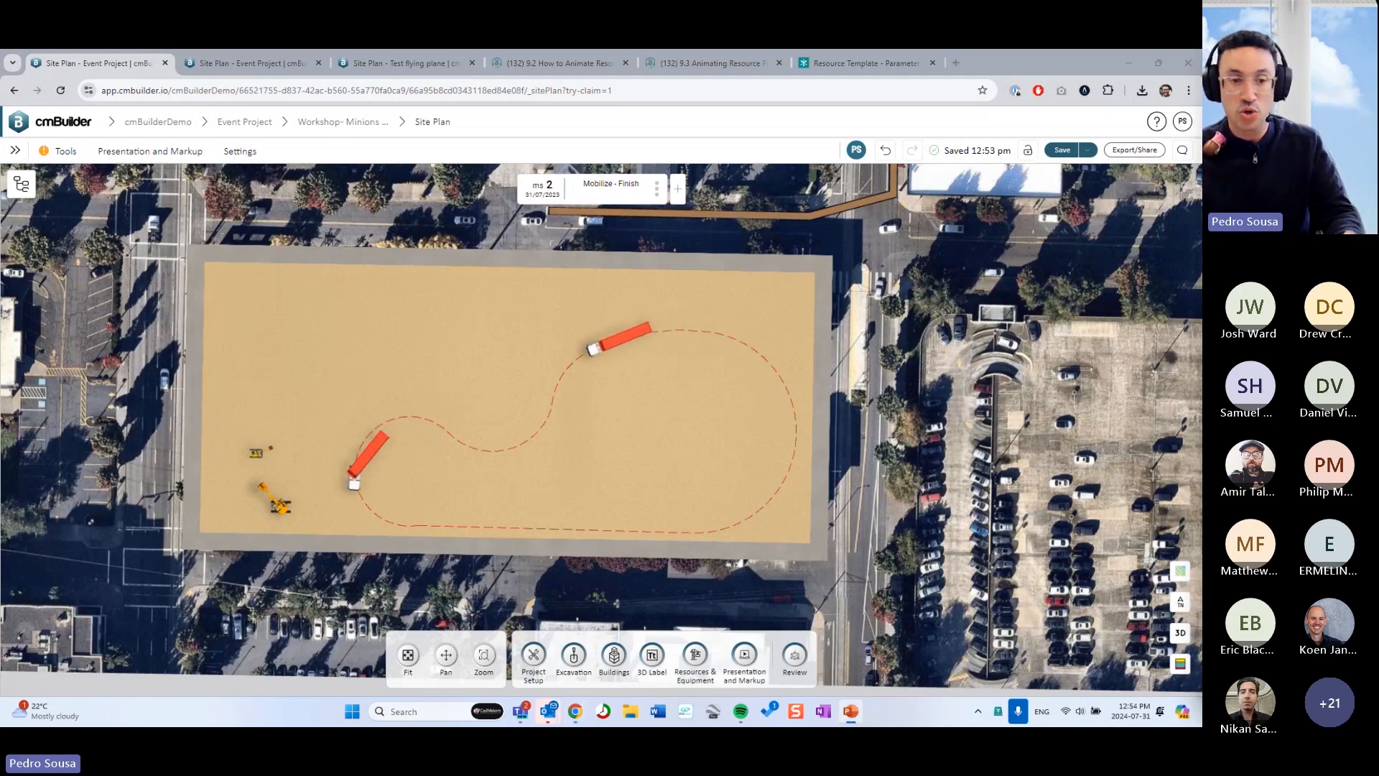
- Switch to PowerPoint, start the workshop slide show from the beginning and swap the presenter view for the full-screen slides
key("F5")
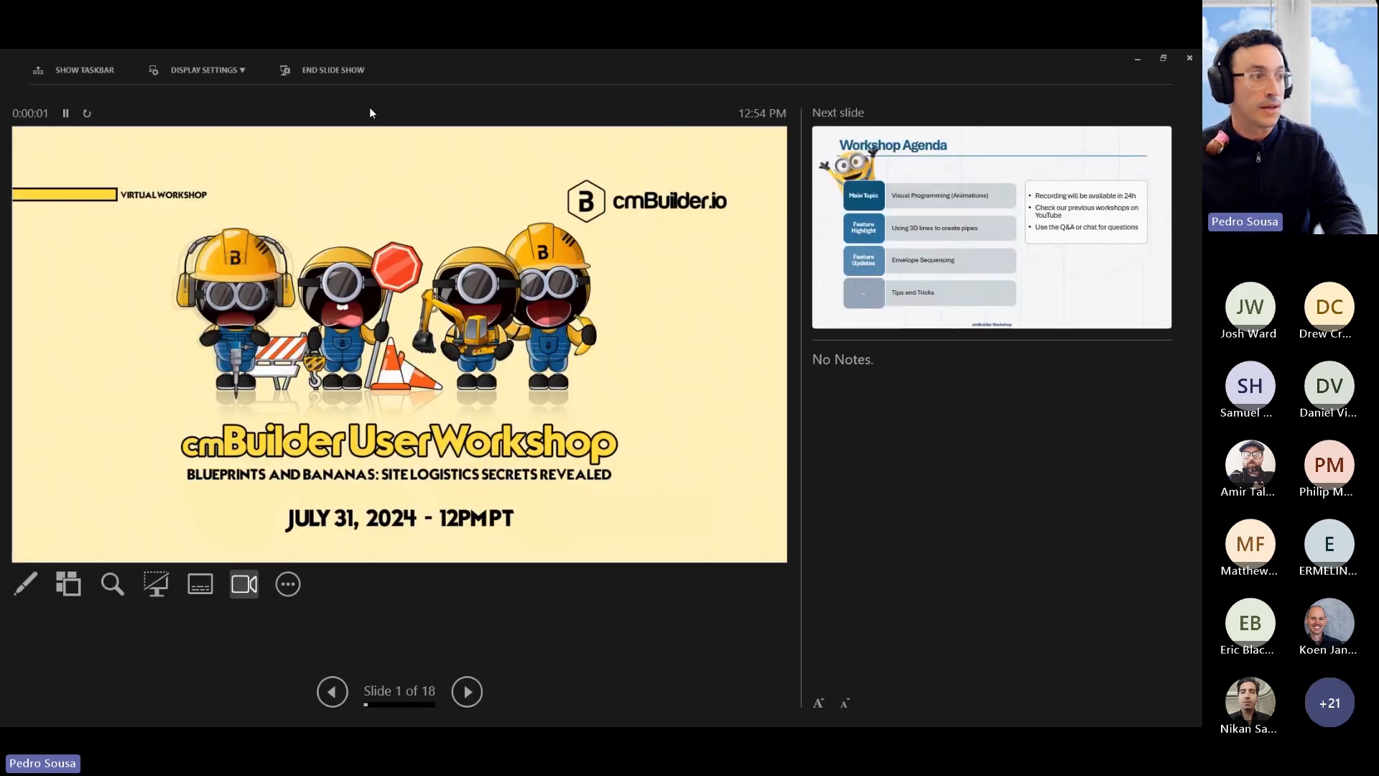
left_click(215, 70)
left_click(251, 89)
- Advance the workshop slide show to the Swept Path slide
key("Right")
key("Right")
key("Right")
key("Right")
key("Right")
key("Right")
key("Right")
key("Right")
key("Right")
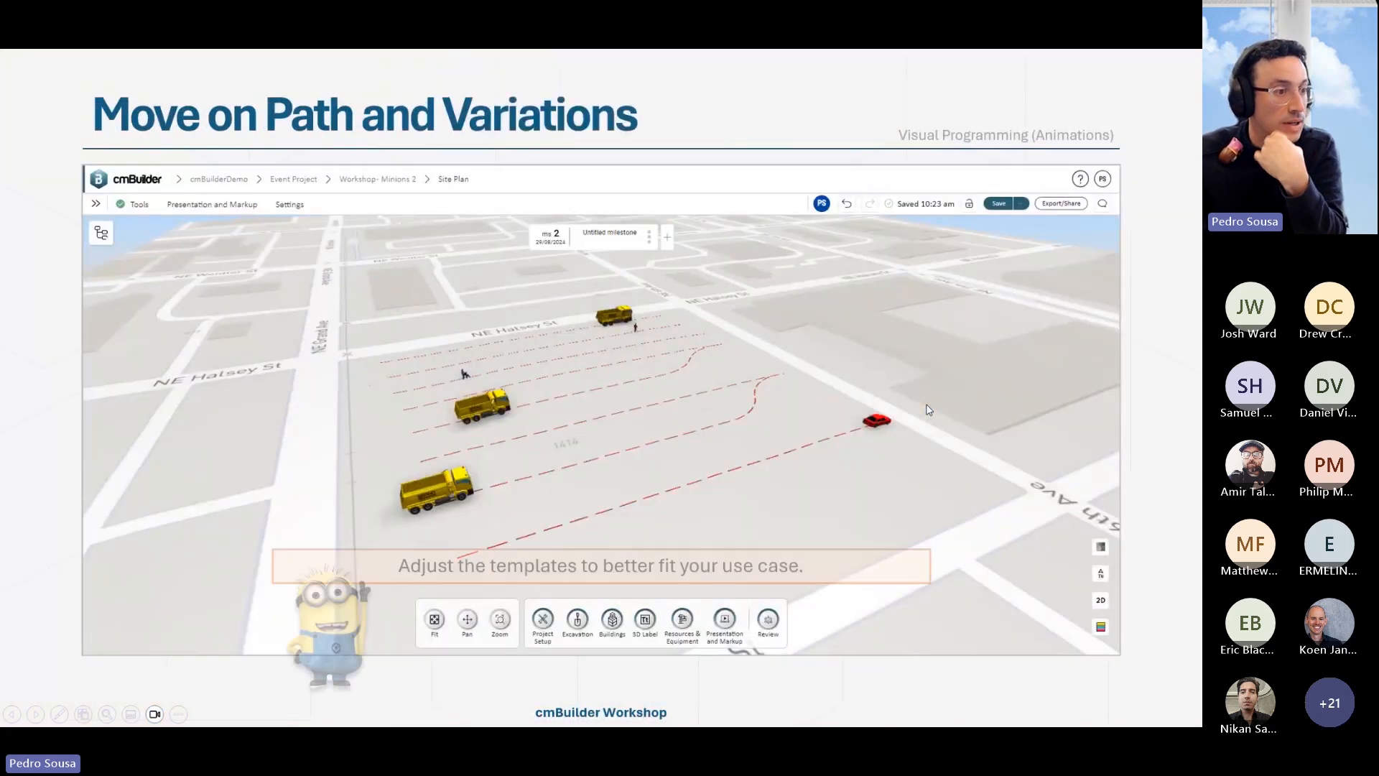
key("Right")
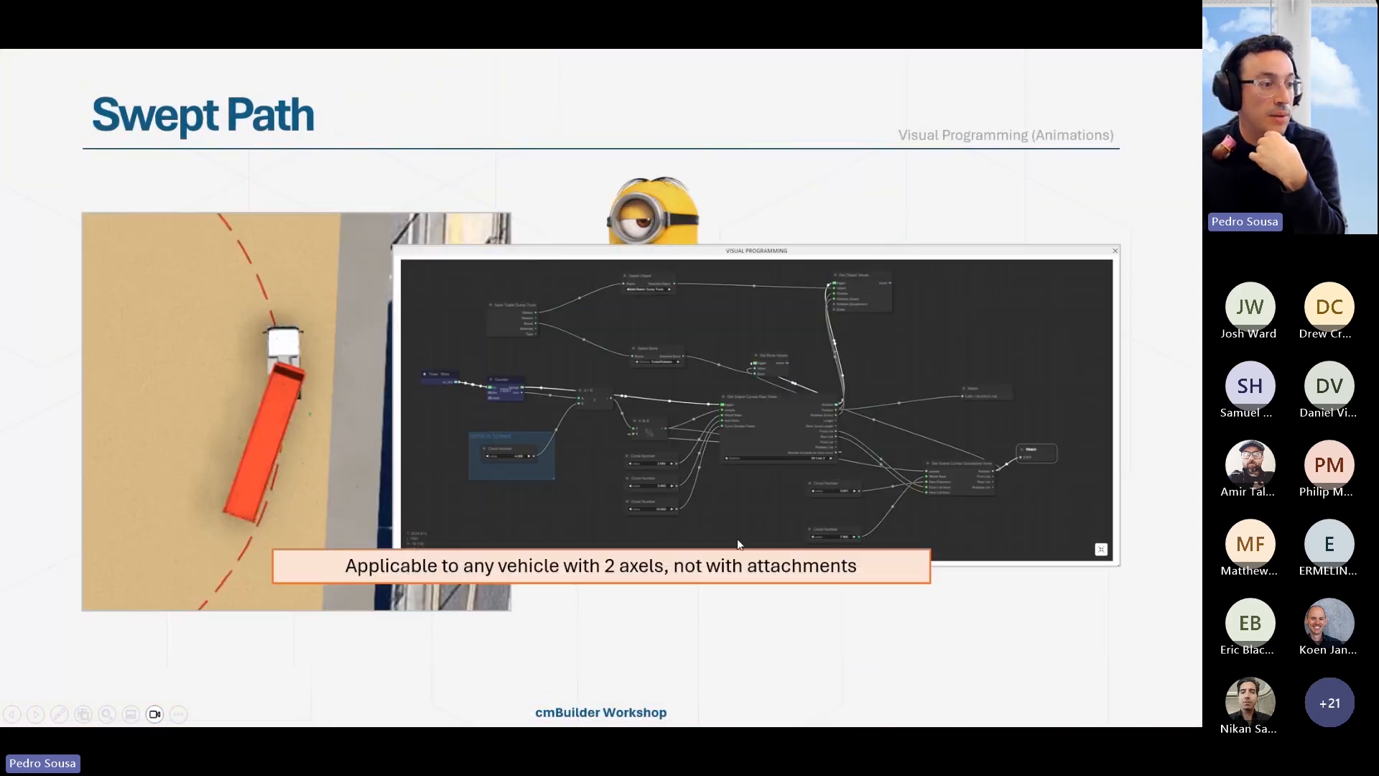